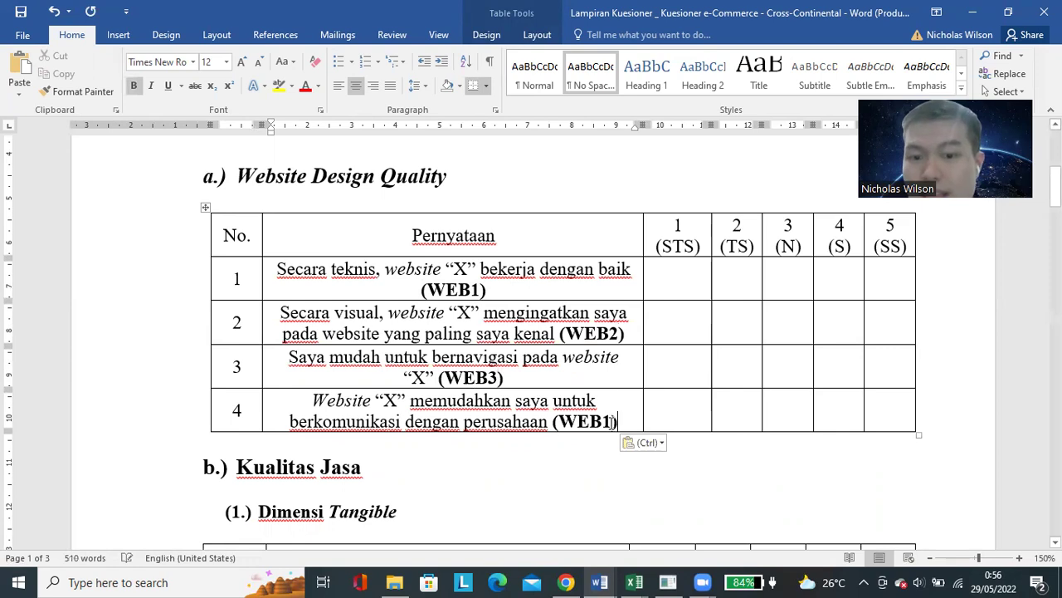
- Correct the code after the fourth Website Design Quality statement to (WEB4)
key(BackSpace)
text(4)
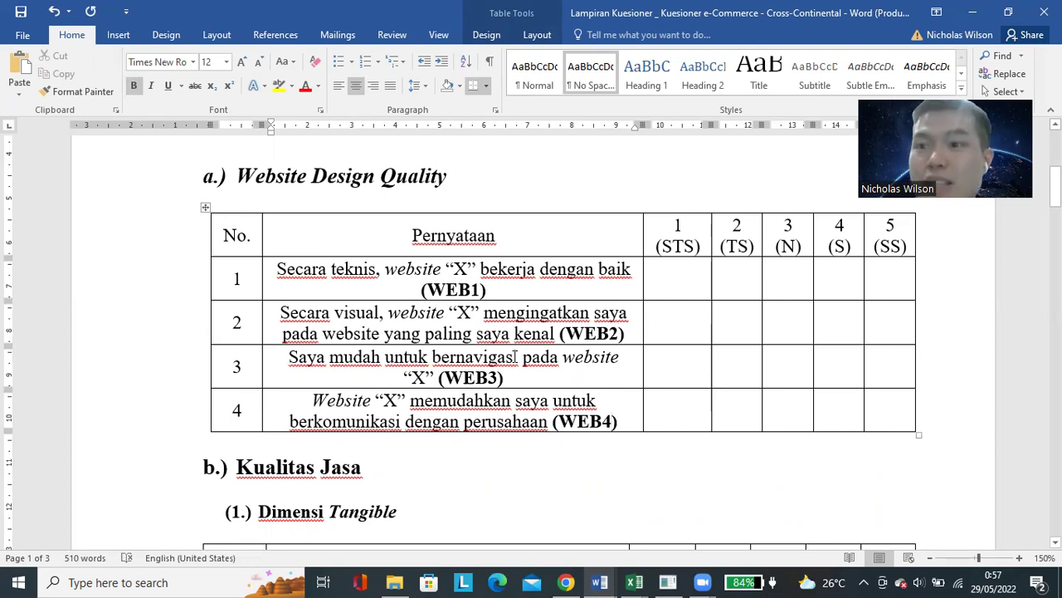
- Add the code (TAN1) in bold after the first statement of the Dimensi Tangible table
scroll(410, 342, down, 5)
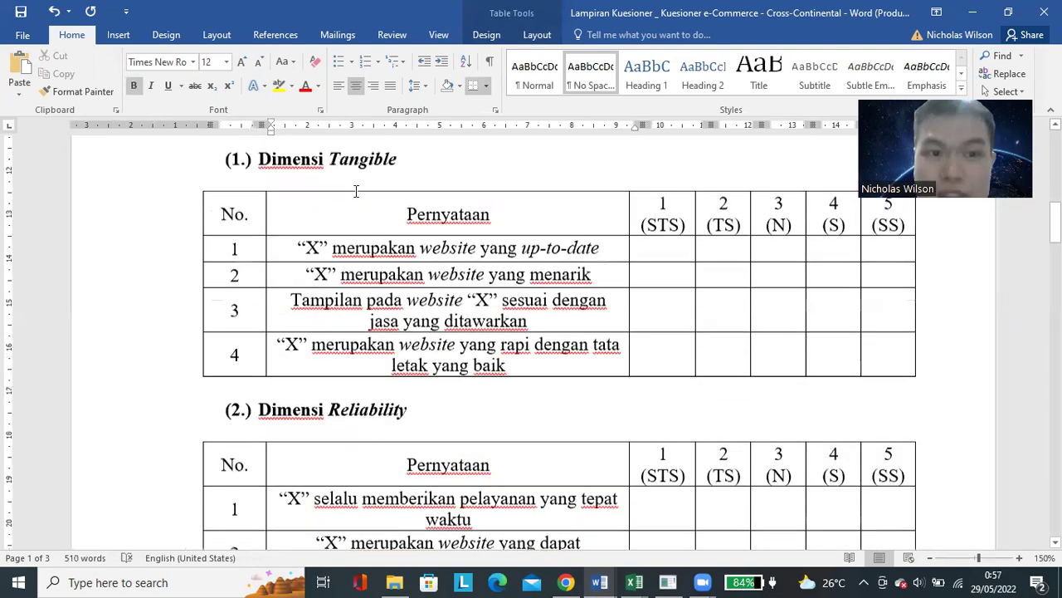
scroll(355, 191, up, 1)
click(609, 270)
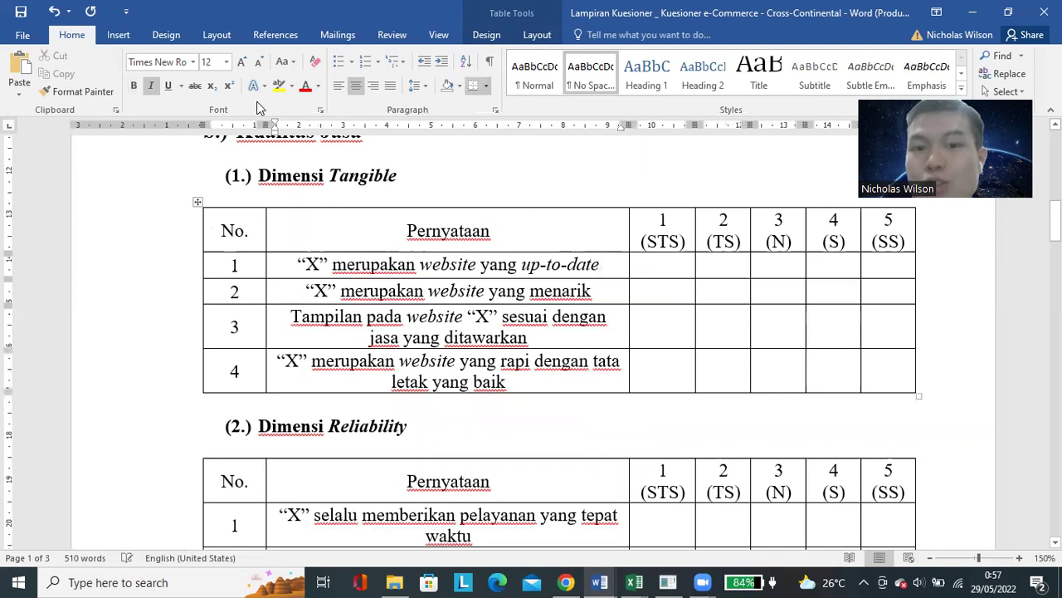
text(()
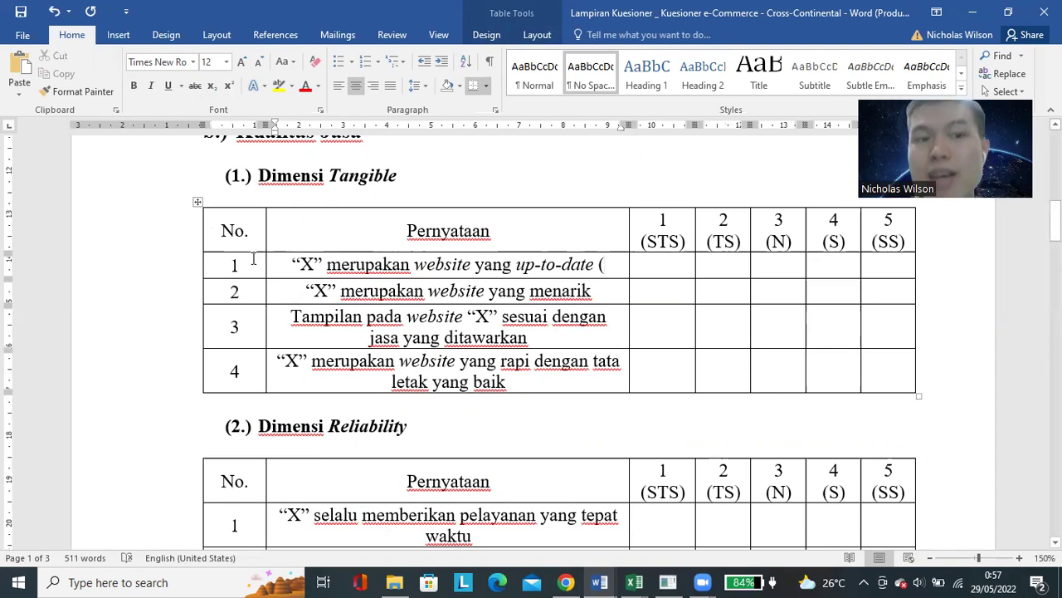
drag(249, 263, 463, 353)
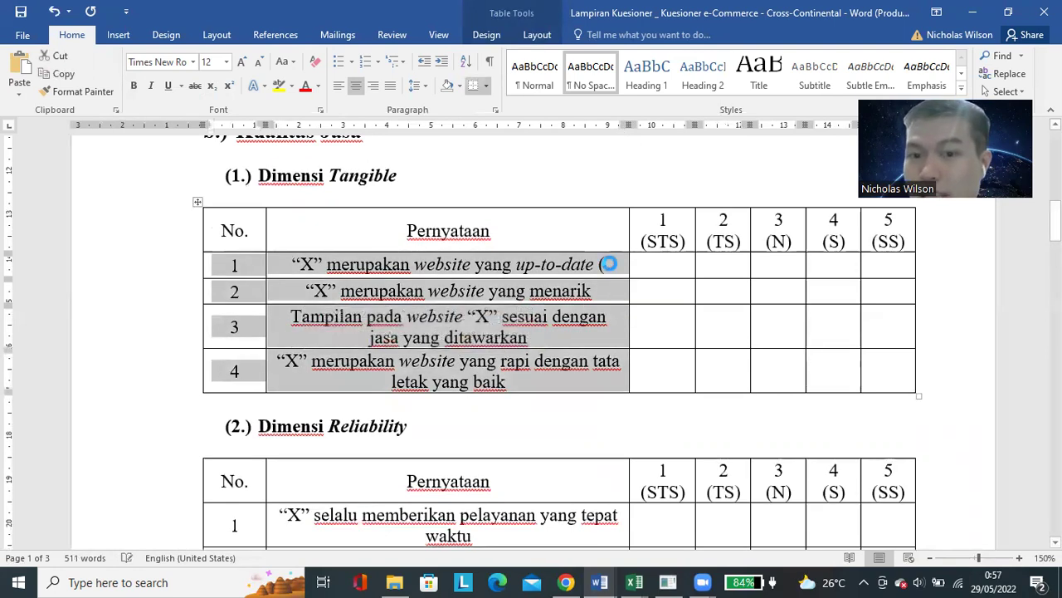
click(606, 264)
text(TAN1))
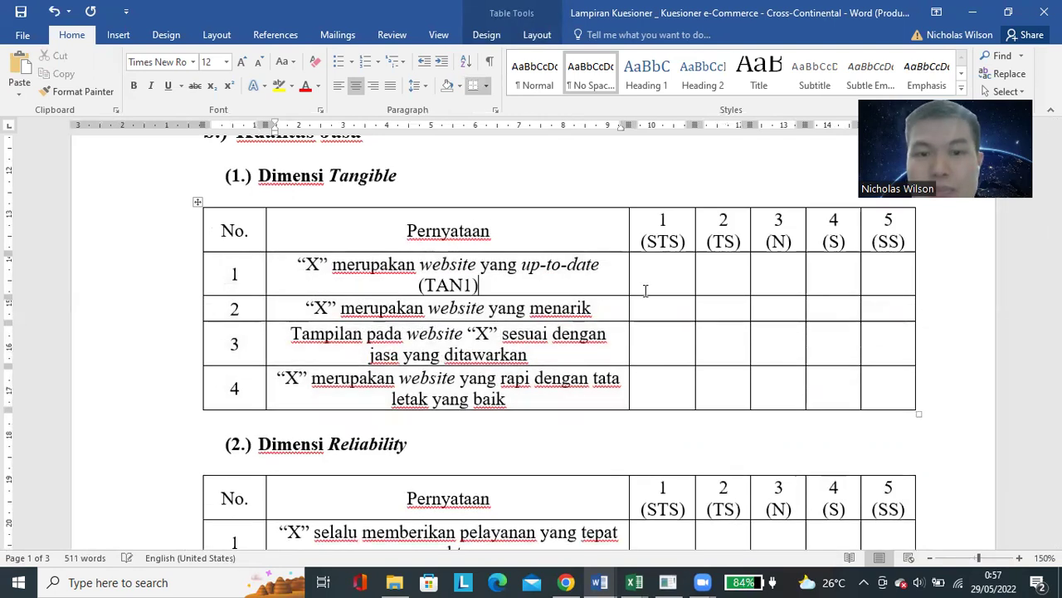
drag(419, 285, 480, 285)
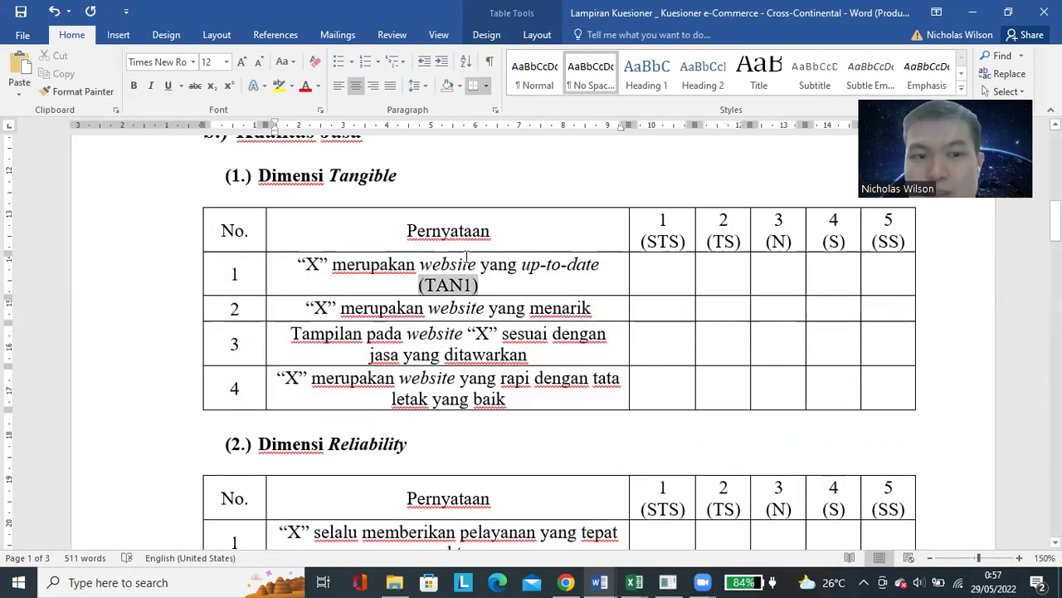
click(134, 86)
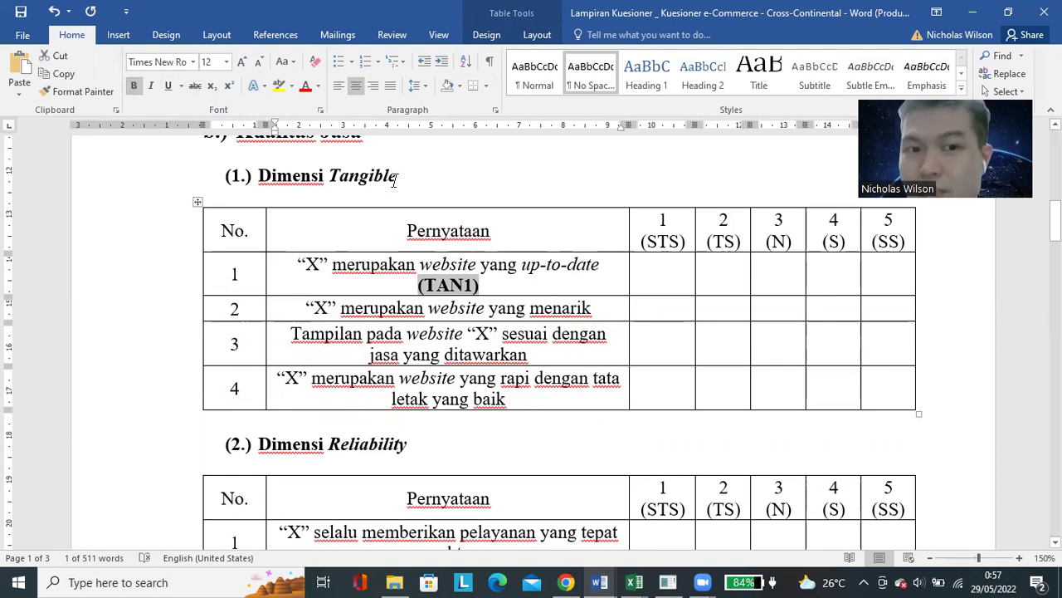
- Add the bold code (TAN2) on a new line below the second Tangible statement
click(620, 307)
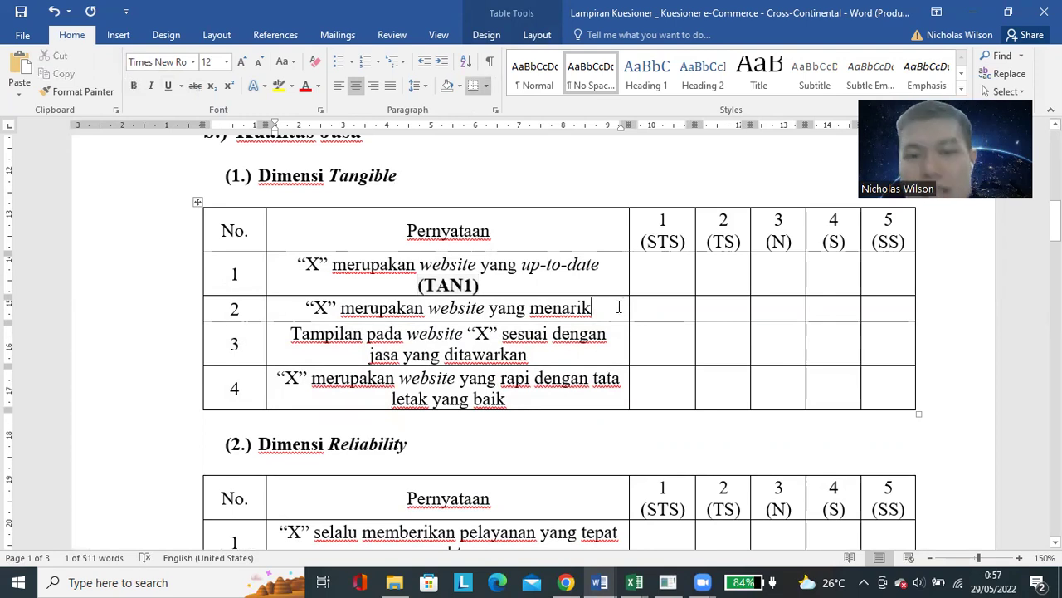
key(Return)
text((WEB1))
drag(470, 329, 419, 331)
text(TAN2)
- Copy the (TAN2) code to the ends of the third and fourth Tangible statements
key(ctrl+c)
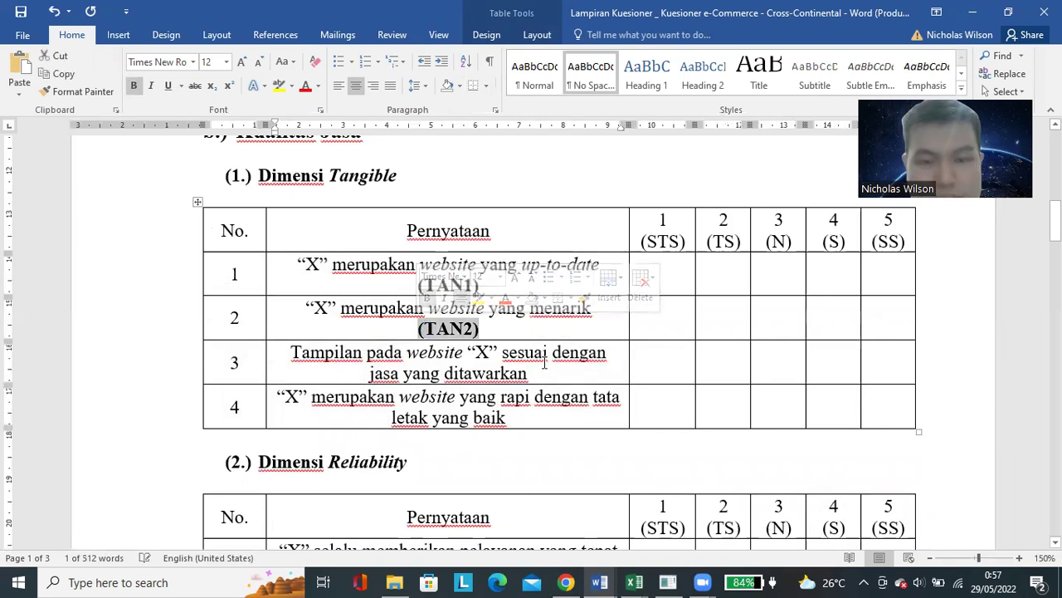
click(562, 374)
key(ctrl+v)
click(548, 424)
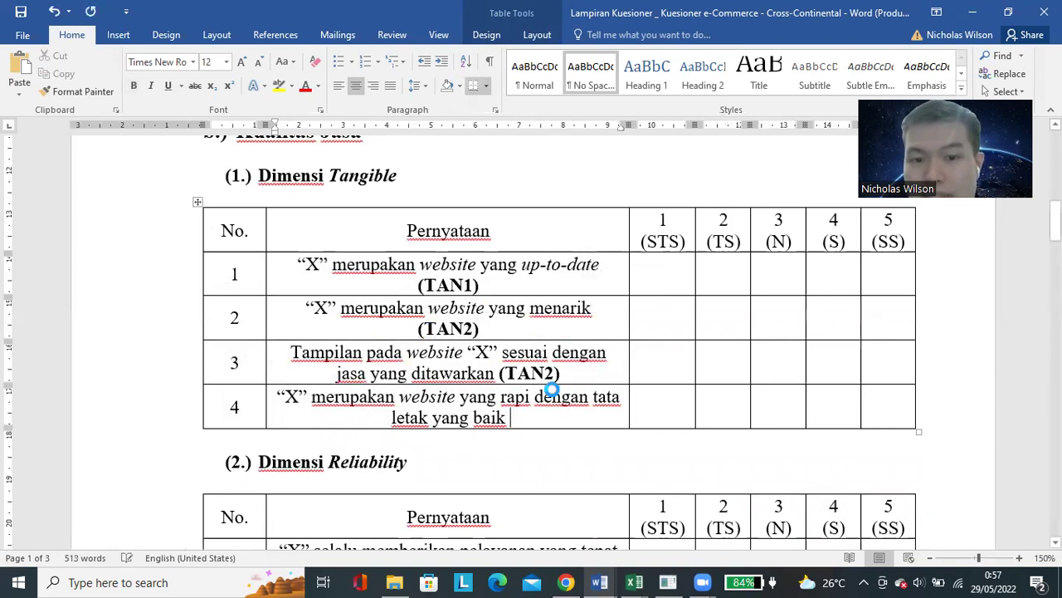
key(ctrl+v)
- Renumber the copied codes of the third and fourth Tangible statements as (TAN3) and (TAN4)
key(Up)
key(Up)
key(BackSpace)
text(3)
click(532, 418)
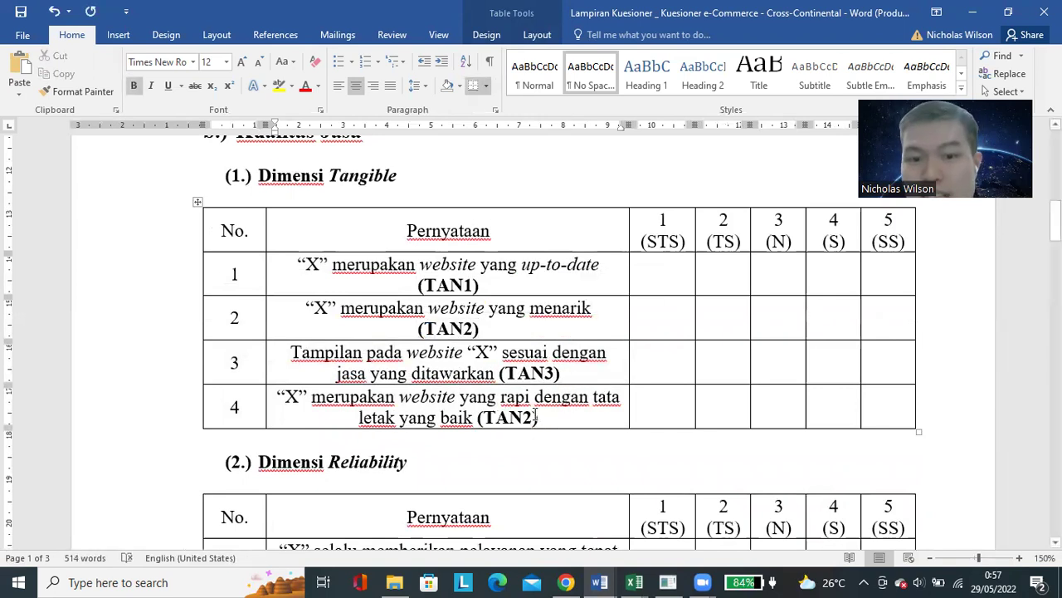
key(BackSpace)
text(4)
scroll(535, 418, up, 5)
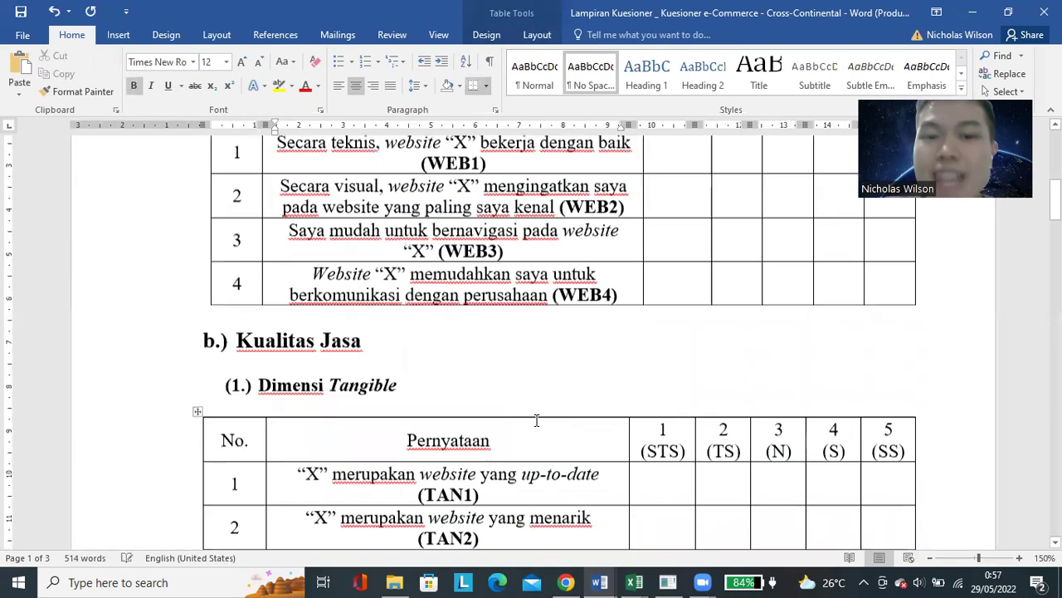
scroll(421, 233, down, 2)
drag(421, 233, 517, 238)
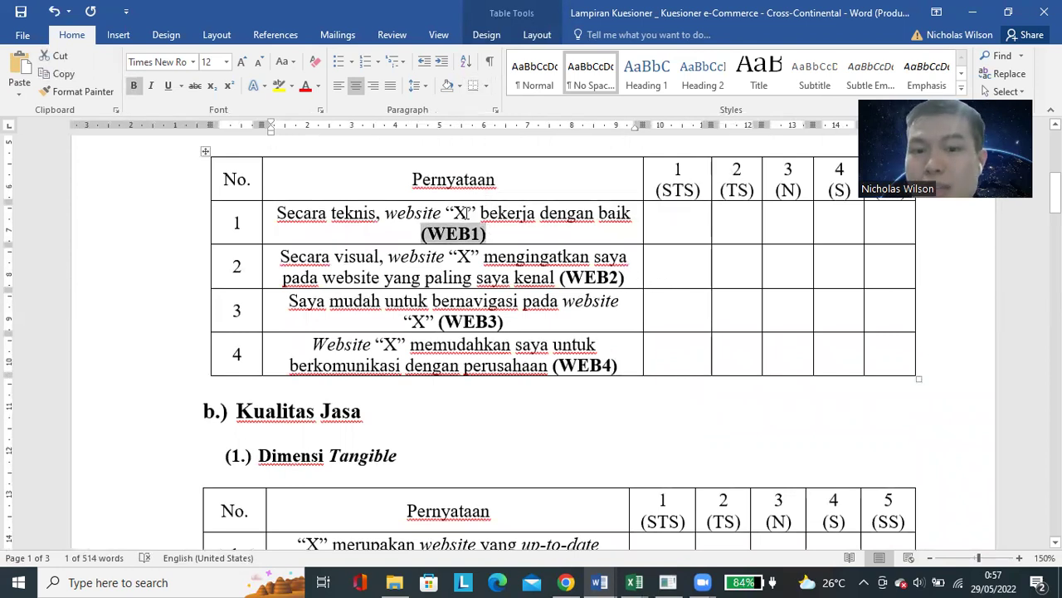
click(513, 270)
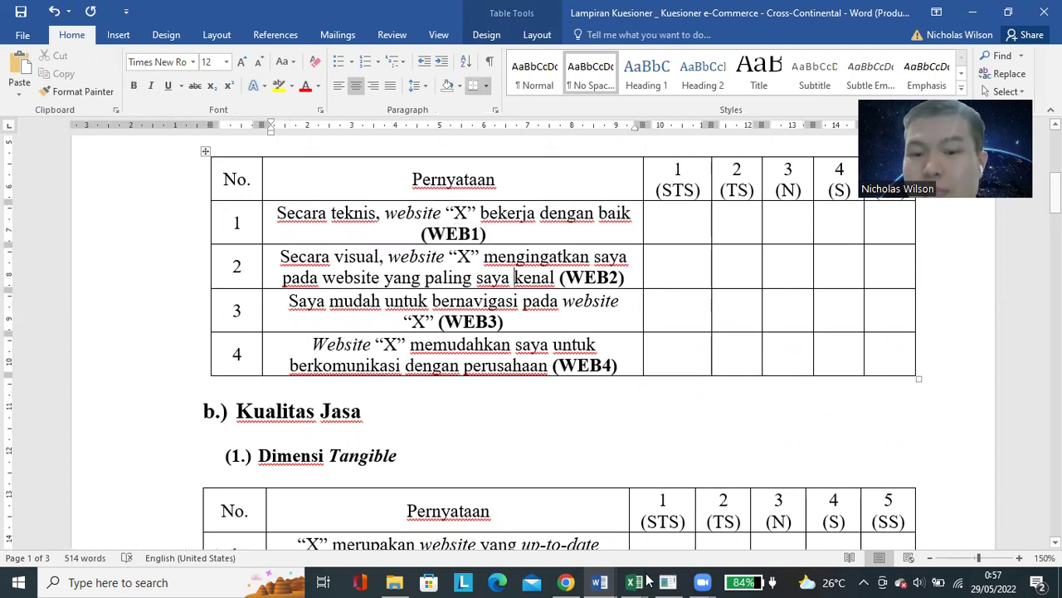
- Switch to the blank Excel workbook Book1 and enlarge the sheet view to 160%
mouse_move(639, 581)
click(671, 526)
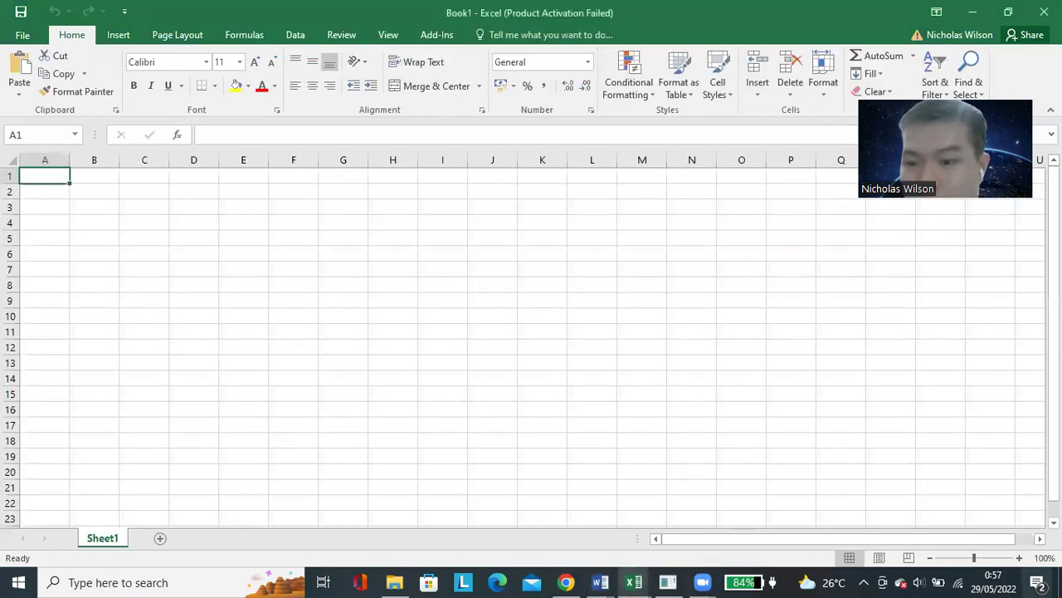
click(1020, 558)
click(1019, 558)
click(1020, 558)
click(1020, 558)
click(1019, 558)
click(1019, 558)
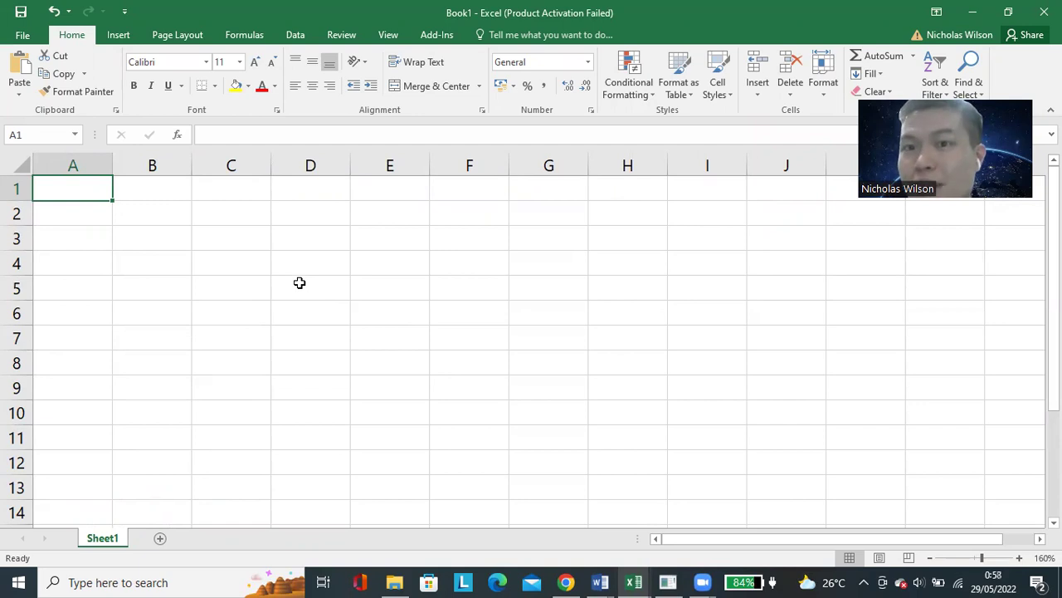
- Switch to the Lampiran Kuesioner document in Word and check the codes of the four Website Design Quality statements
mouse_move(603, 578)
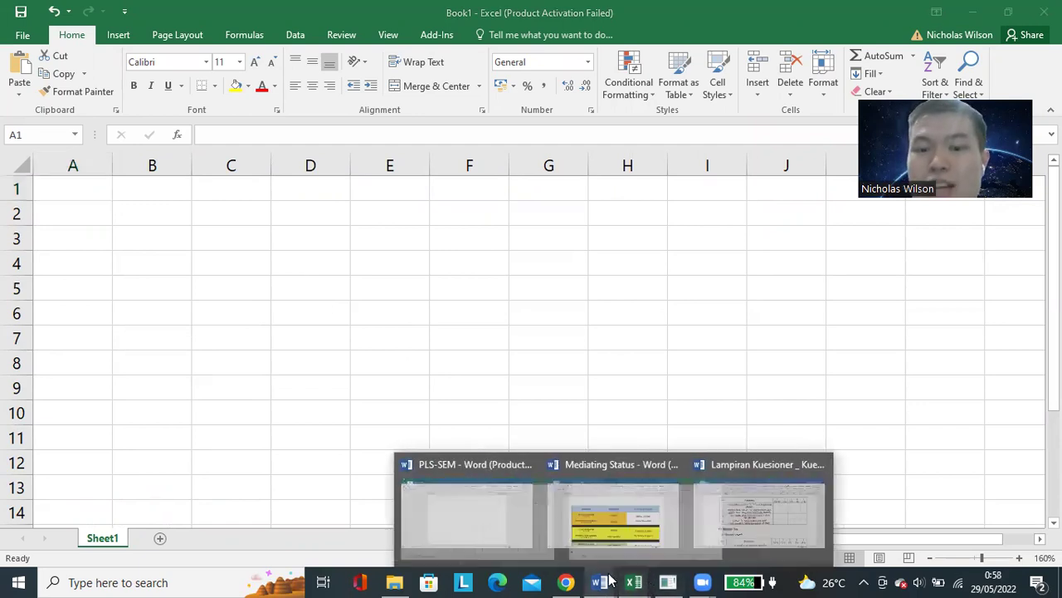
click(747, 515)
scroll(479, 280, up, 2)
scroll(465, 280, down, 1)
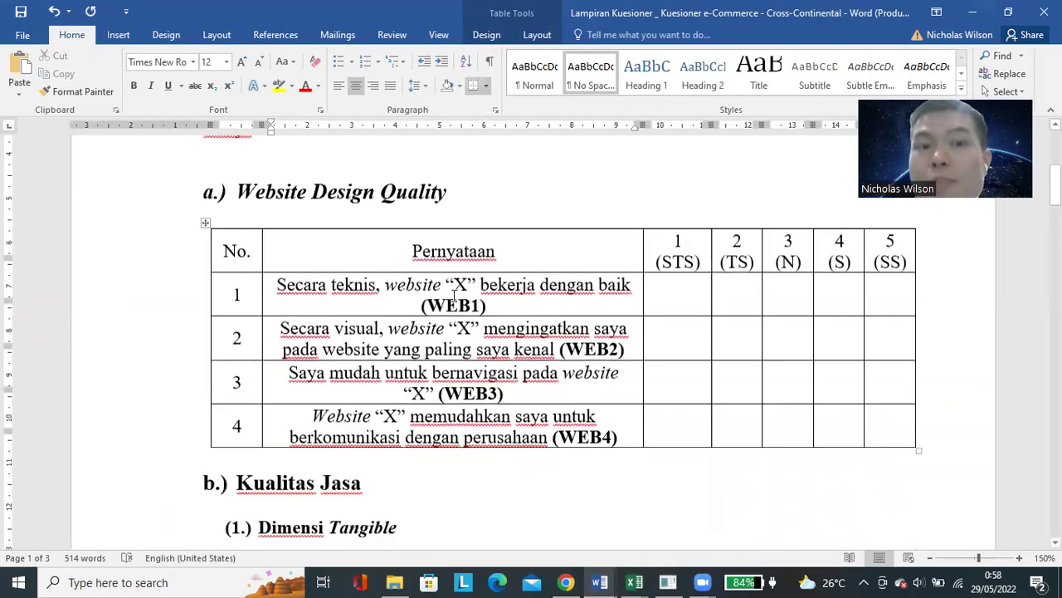
drag(462, 280, 474, 398)
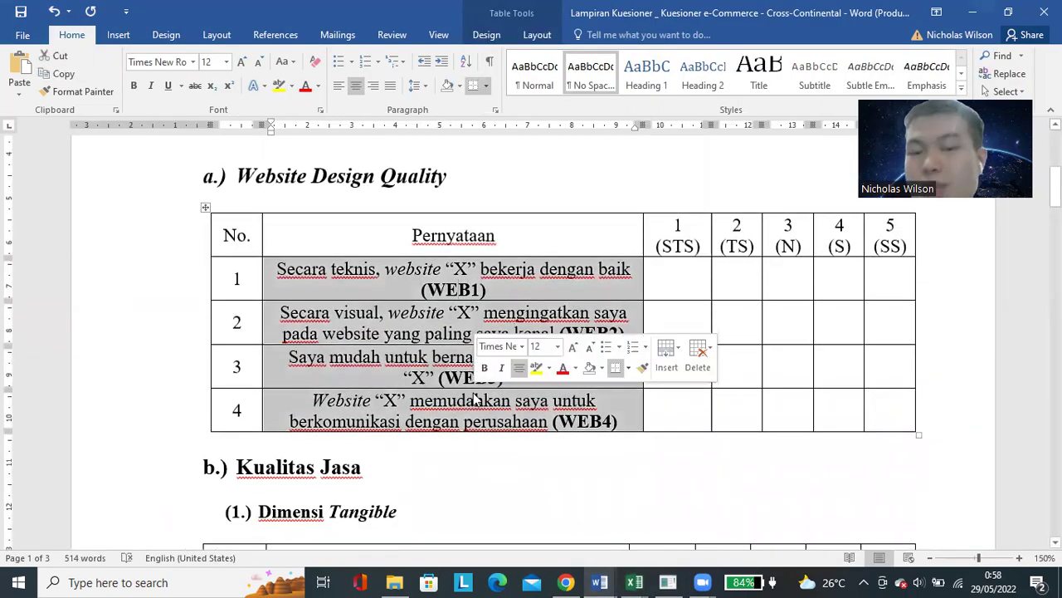
- Return to Book1 in Excel and enter the column headers WEB1, WEB2, WEB3 and WEB4 in cells A1 to D1
mouse_move(635, 582)
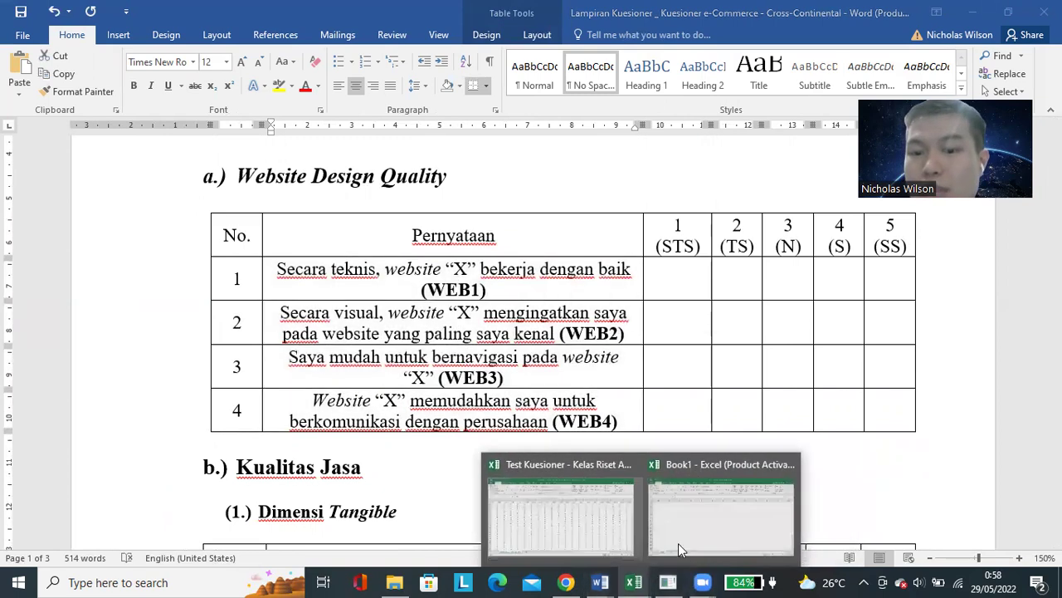
click(678, 542)
text(WEB1)
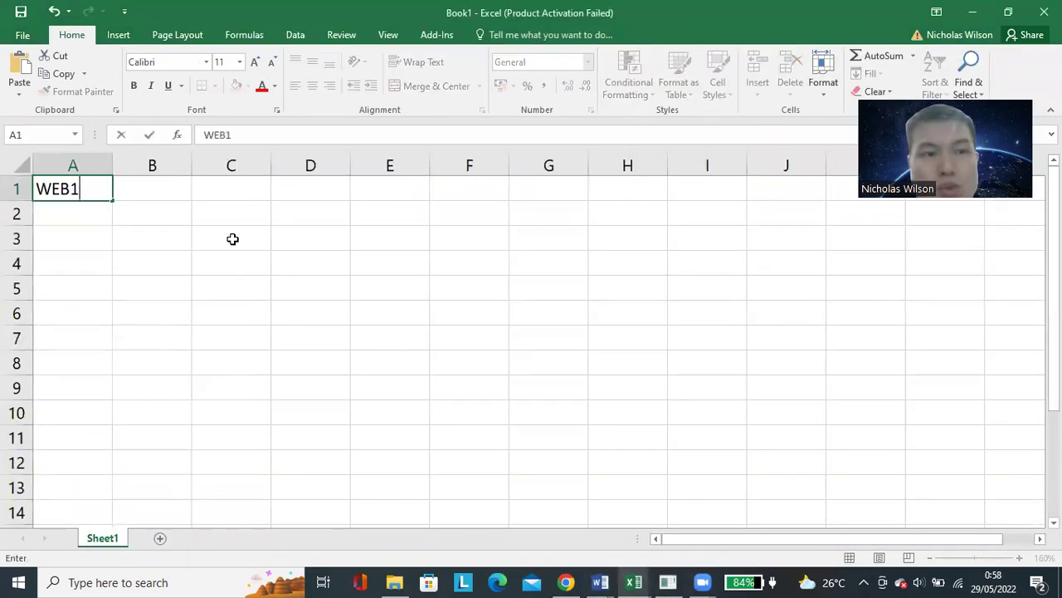
key(Tab)
text(WEB2)
key(Tab)
text(WEB3)
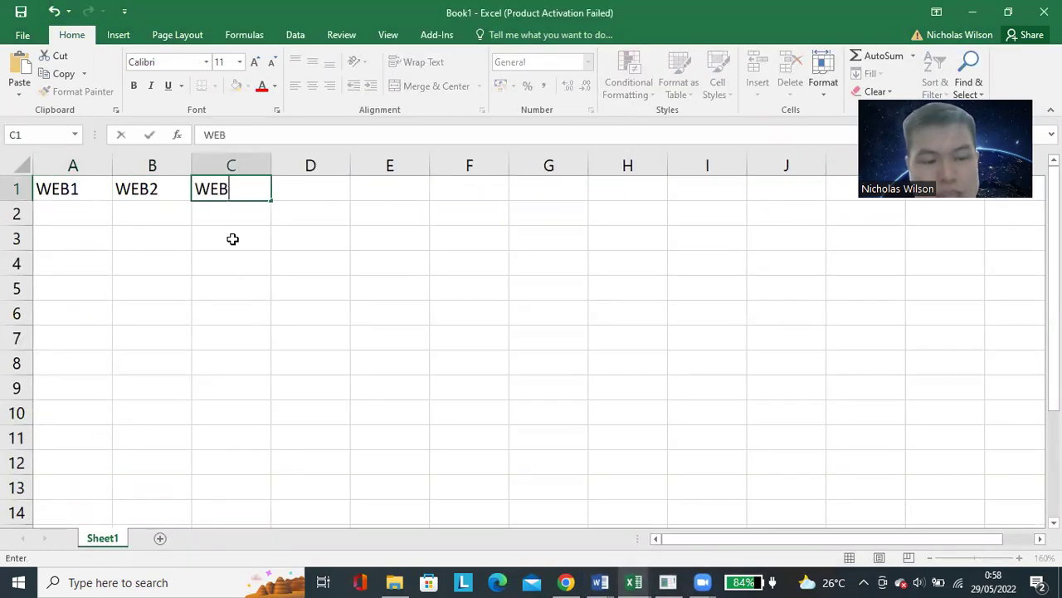
key(Tab)
text(WEB4)
key(Tab)
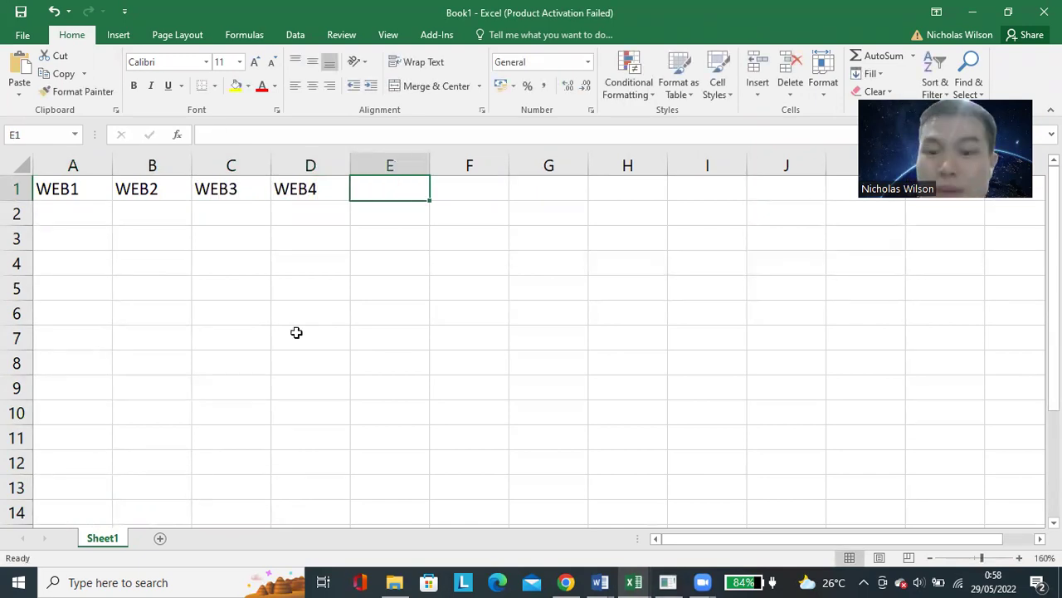
- Switch to the Lampiran Kuesioner document in Word and check the codes of the four Tangible statements
mouse_move(600, 579)
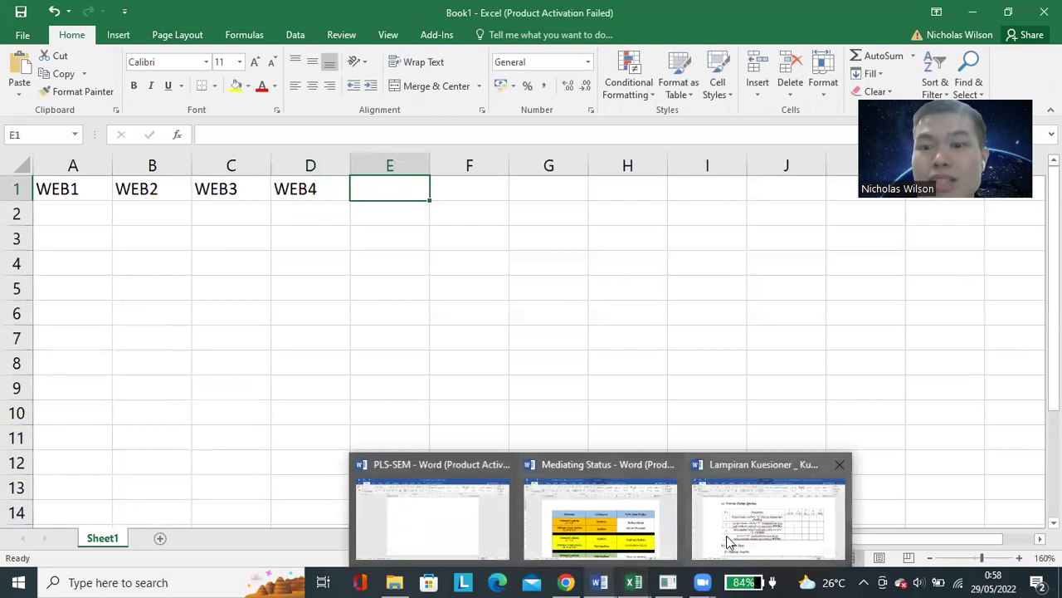
click(590, 509)
mouse_move(602, 581)
click(769, 518)
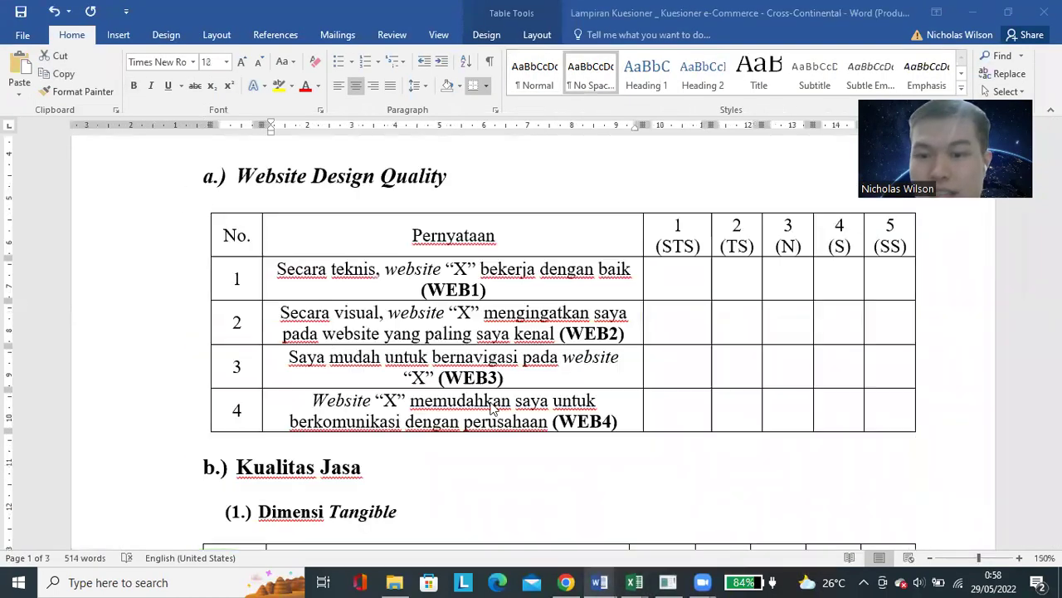
scroll(366, 325, down, 5)
scroll(404, 263, up, 1)
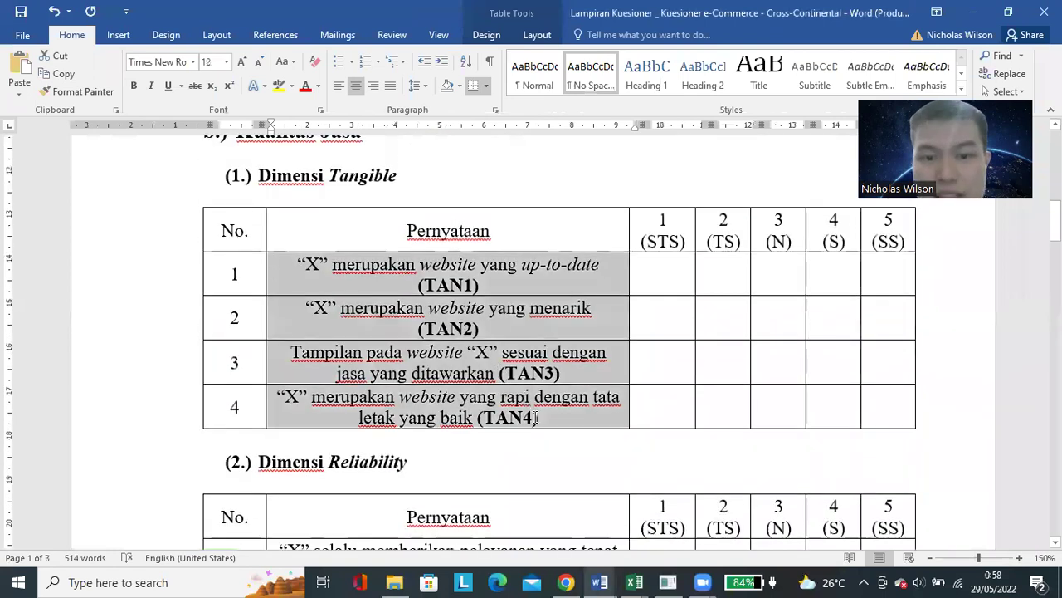
- Return to Book1 in Excel and enter the column headers TAN1, TAN2, TAN3 and TAN4 in cells E1 to H1
click(634, 581)
click(749, 539)
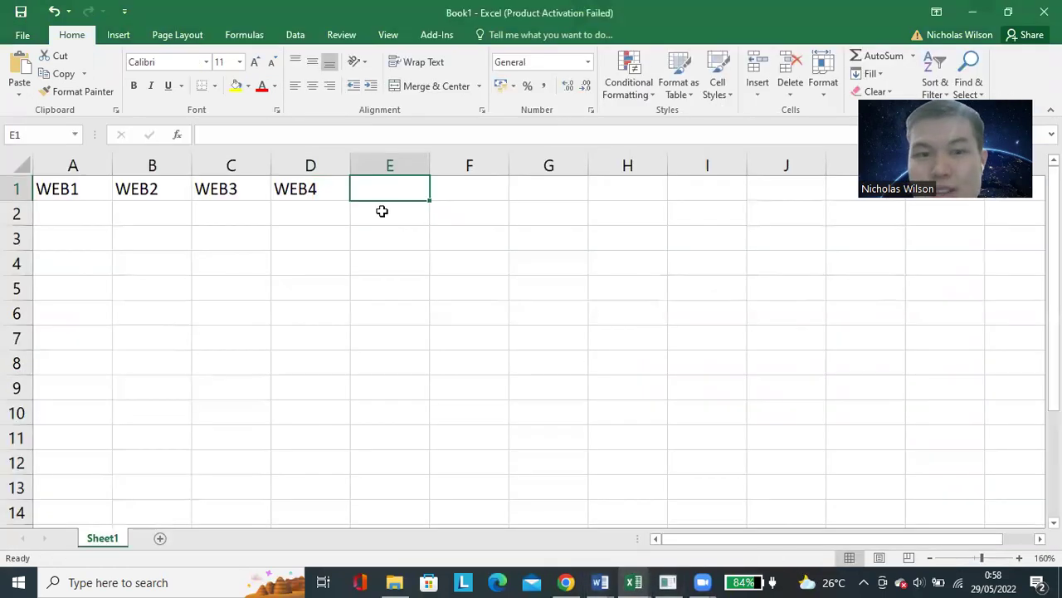
text(TAN1T)
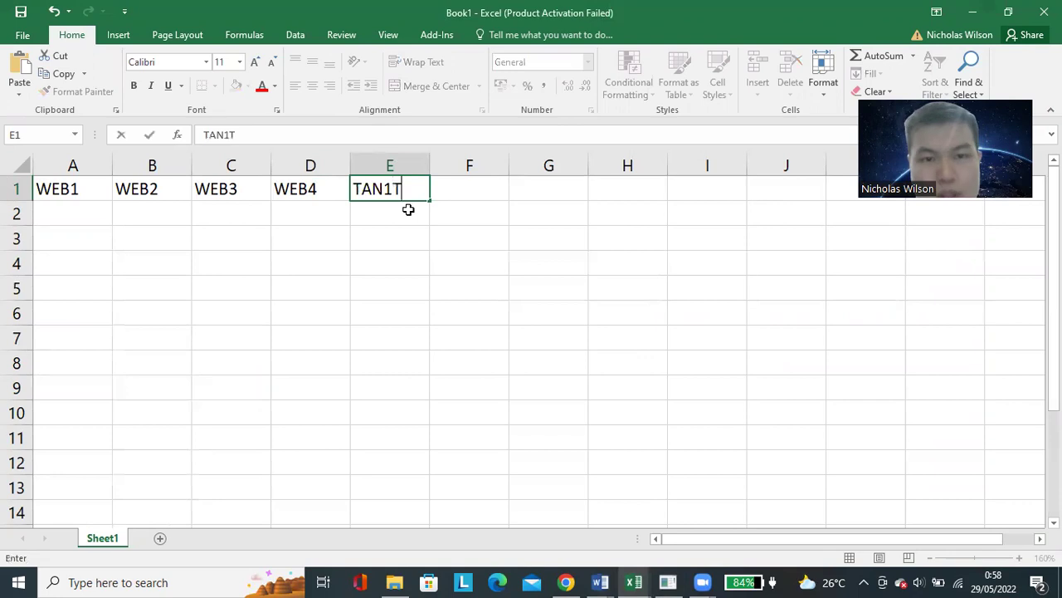
key(BackSpace)
key(Tab)
key(Caps_Lock)
text(T)
key(Caps_Lock)
text(AN2)
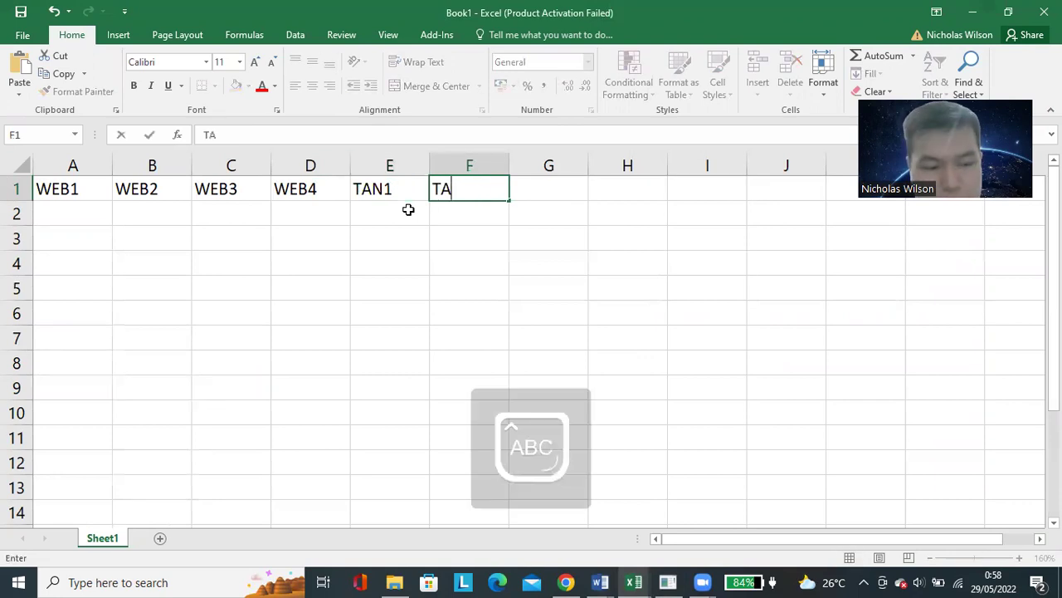
key(Tab)
text(TAN3)
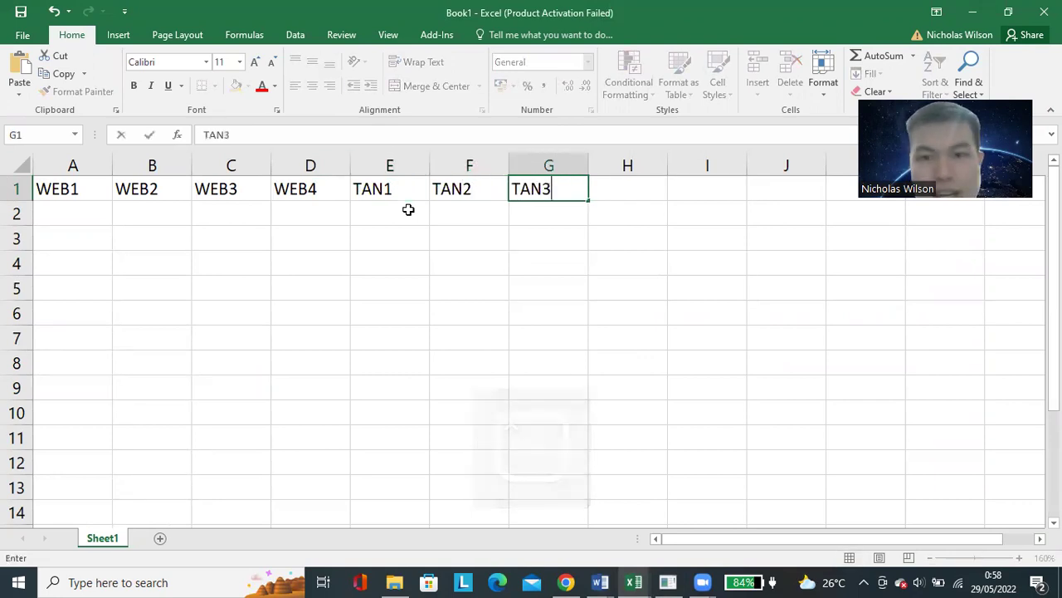
key(Tab)
text(TAN4)
- Enter "Dst........" in cell I1 as a placeholder for the remaining headers, and select cell A2
key(Tab)
text(D)
key(Caps_Lock)
text(st.......)
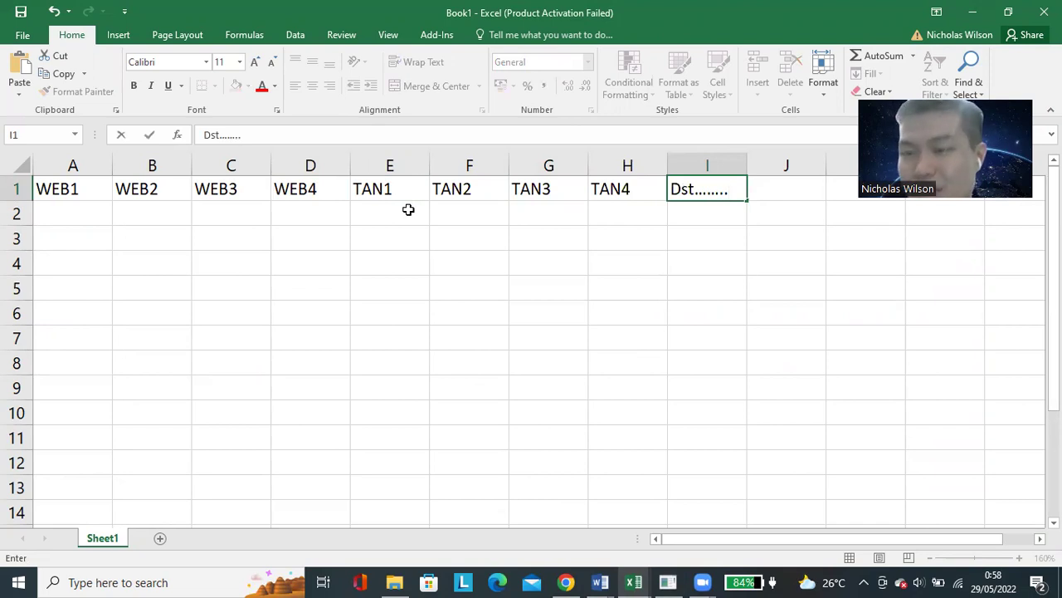
click(70, 215)
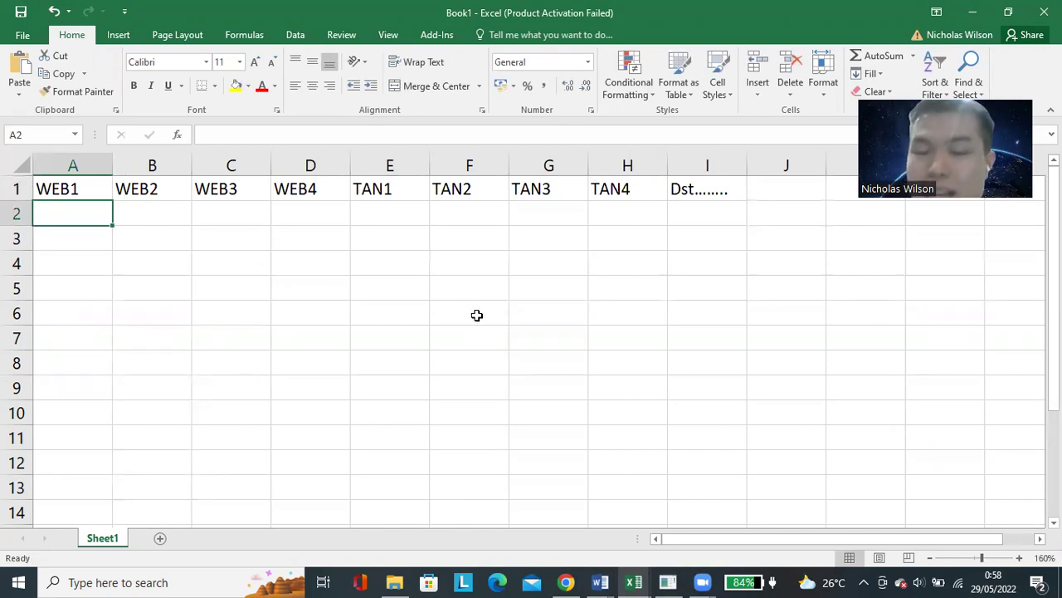
- Switch to the Lampiran Kuesioner document in Word and examine the response scale instructions at its beginning
click(604, 582)
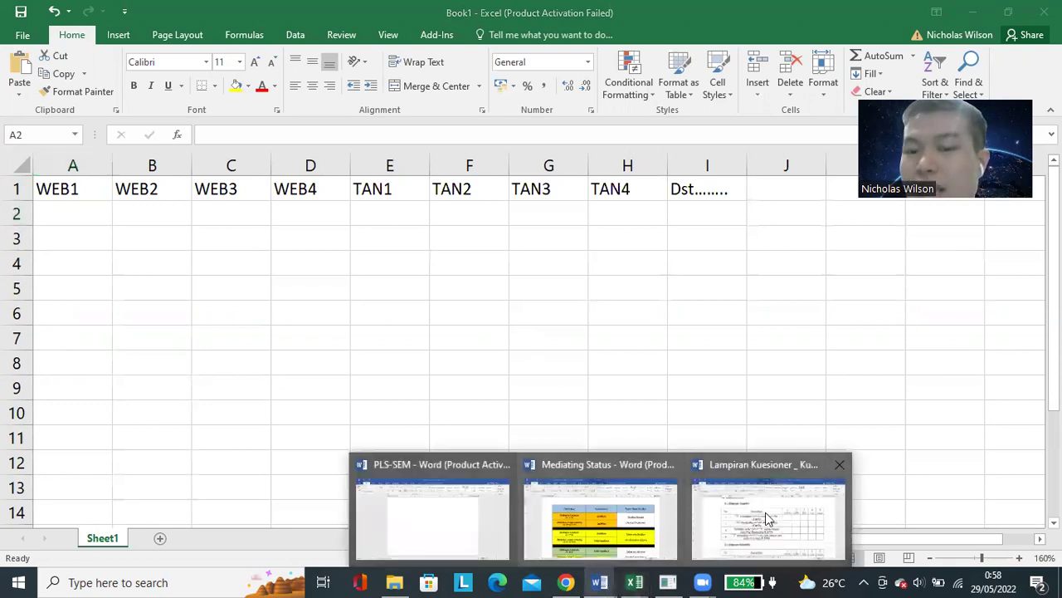
click(768, 519)
scroll(535, 367, up, 5)
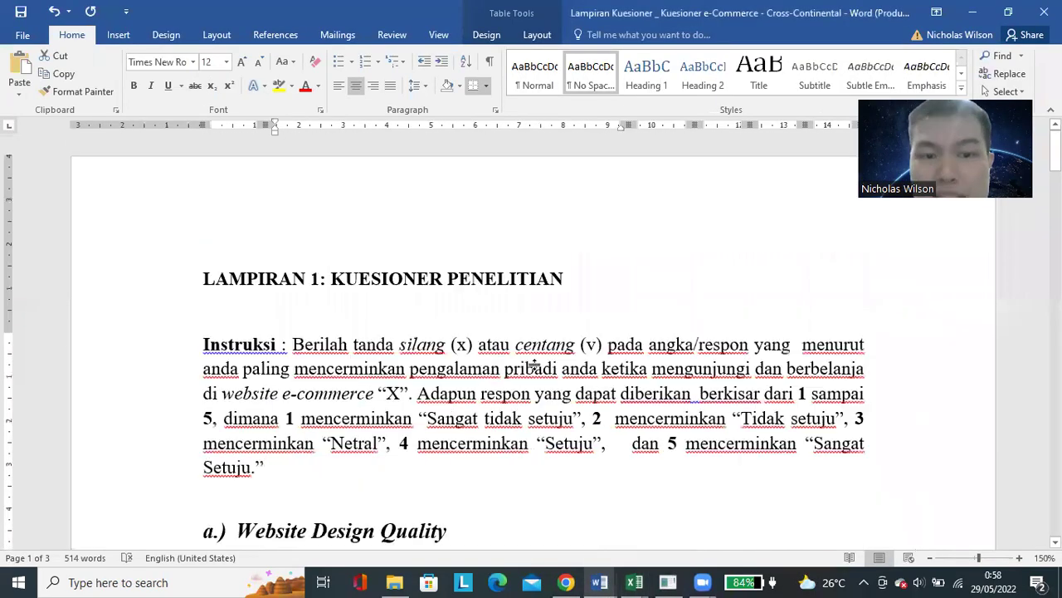
- In the Website Design Quality table, mark statements 1 and 2 with X under 4 (S), and statements 3 and 4 under 5 (SS)
scroll(534, 366, down, 4)
click(598, 287)
drag(522, 262, 888, 427)
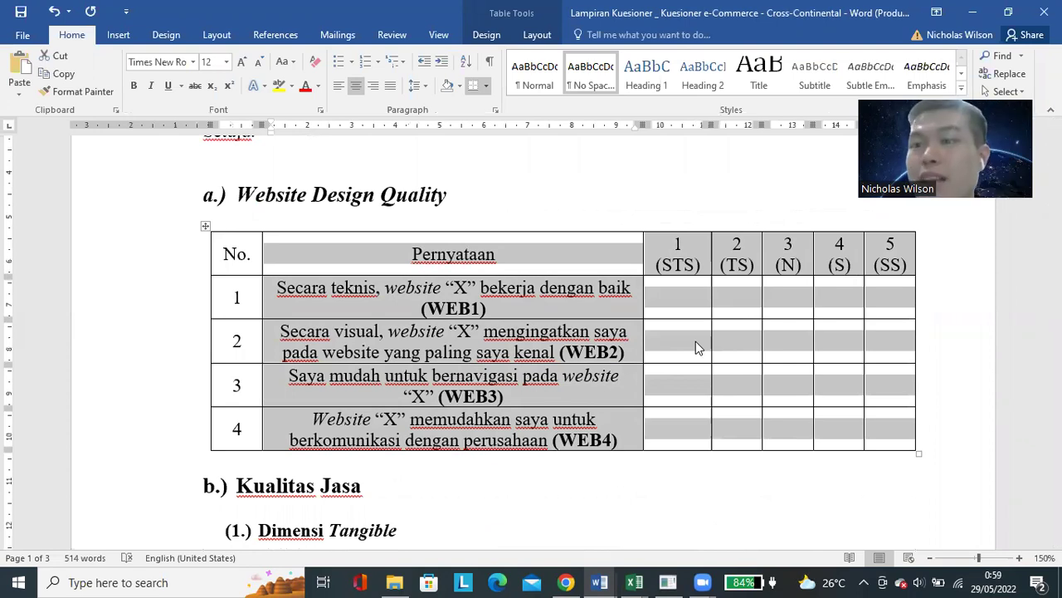
click(841, 295)
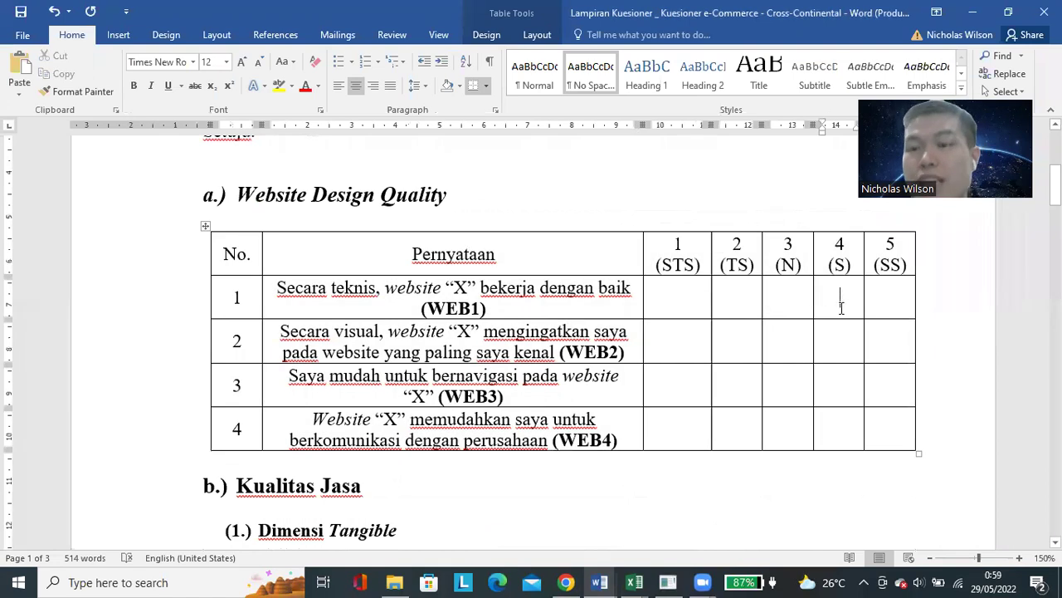
text(X)
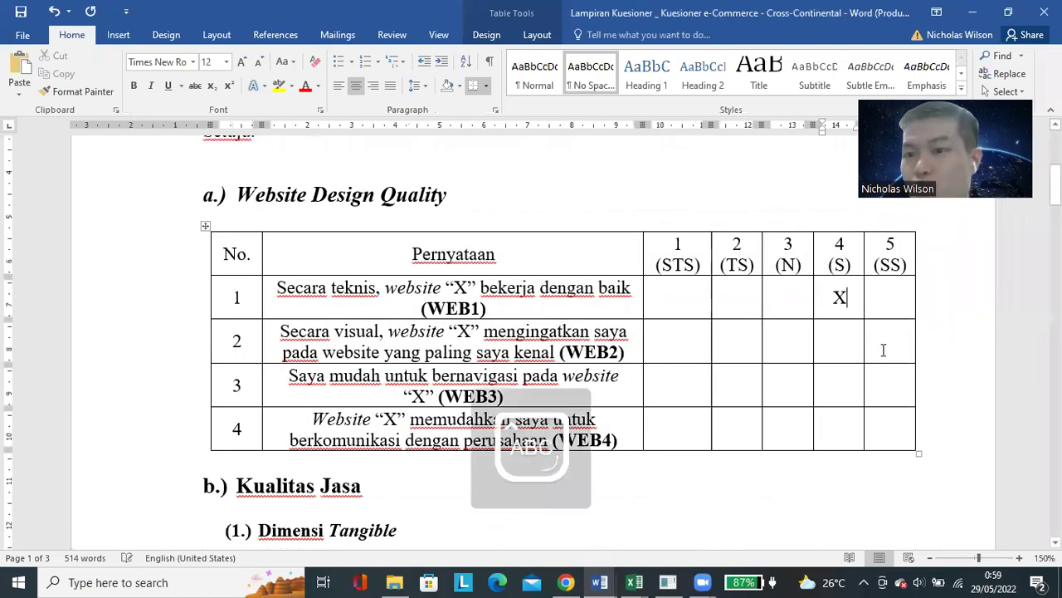
click(851, 335)
text(X)
click(896, 383)
text(X)
click(899, 419)
text(X)
- Make the four X marks in the Website Design Quality table bold and enlarge them to 16 pt
drag(841, 297, 899, 427)
click(134, 86)
click(240, 63)
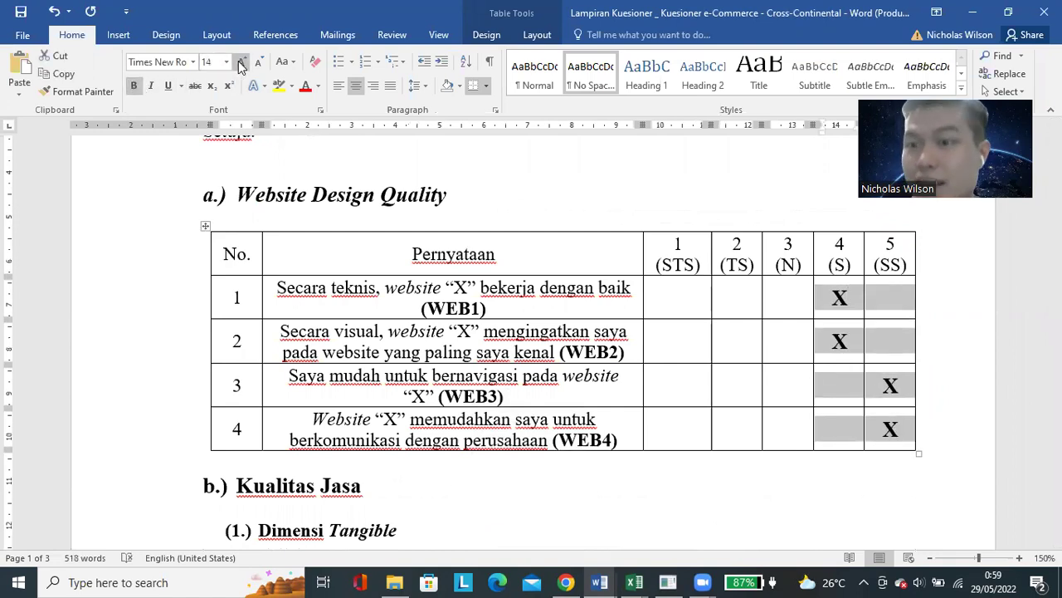
click(240, 63)
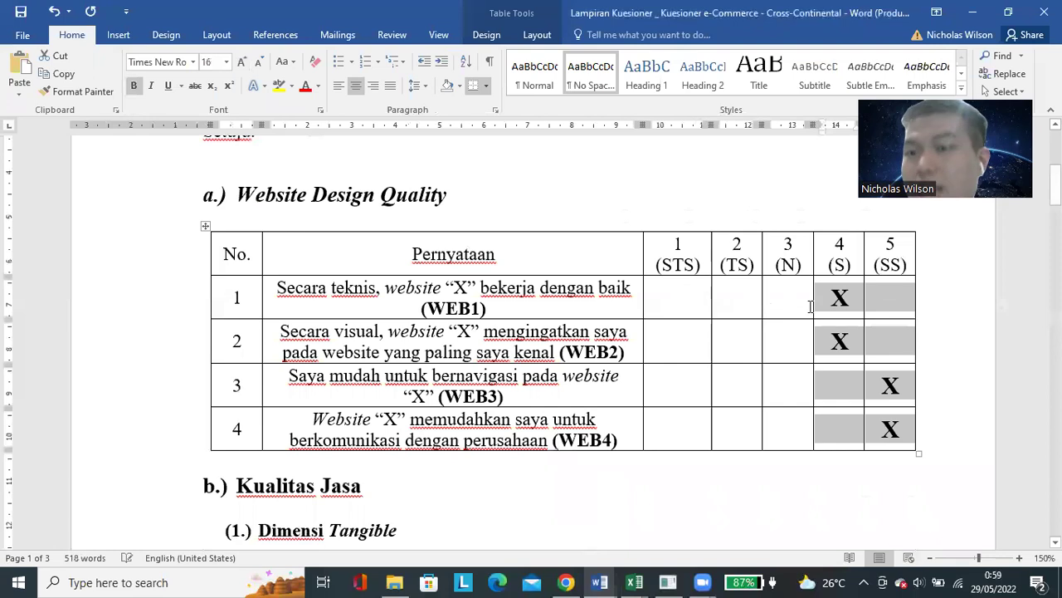
- Examine the marked answers of the four statements against the scale headings from 1 (STS) to 5 (SS)
click(841, 301)
drag(841, 302, 841, 342)
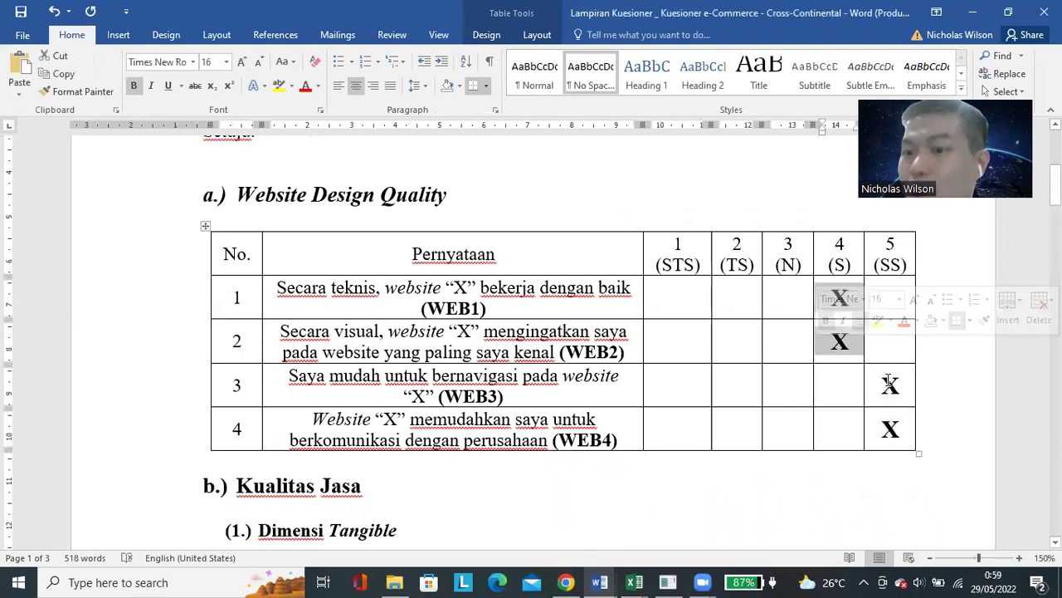
drag(891, 384, 890, 429)
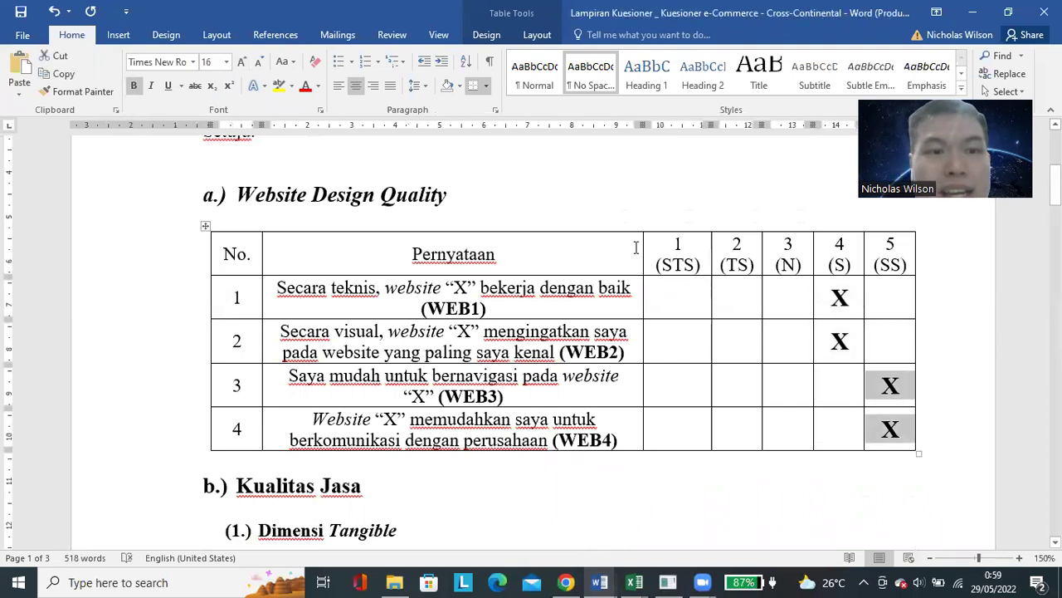
drag(678, 246, 903, 265)
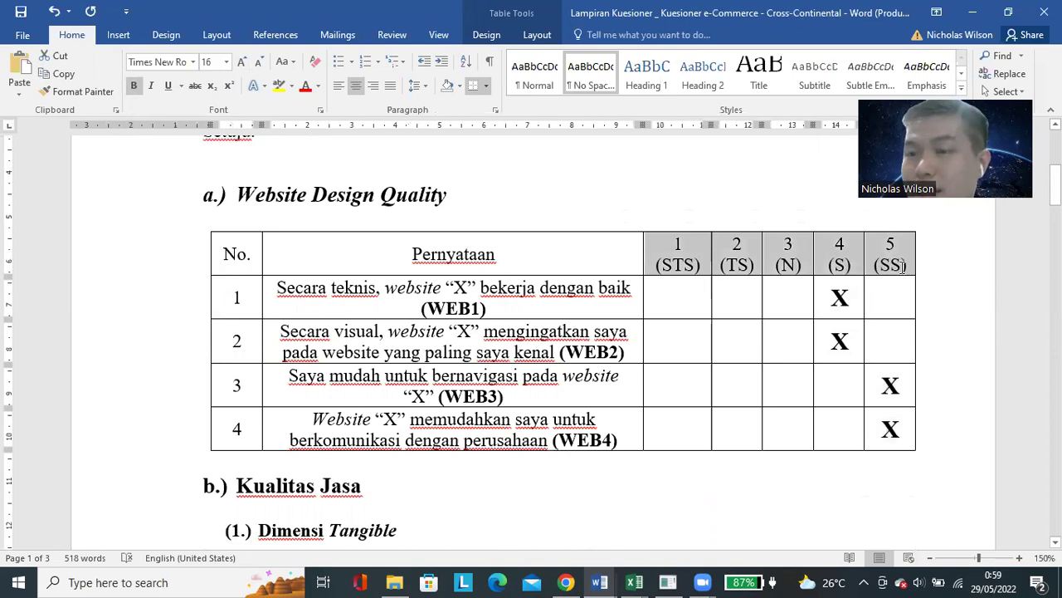
click(685, 264)
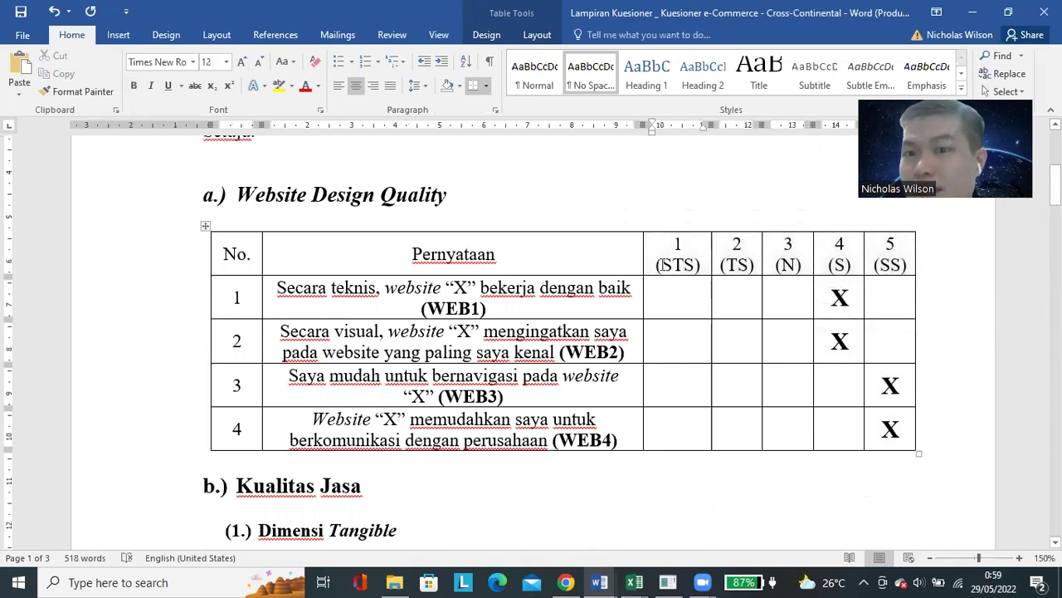
double_click(672, 264)
double_click(745, 264)
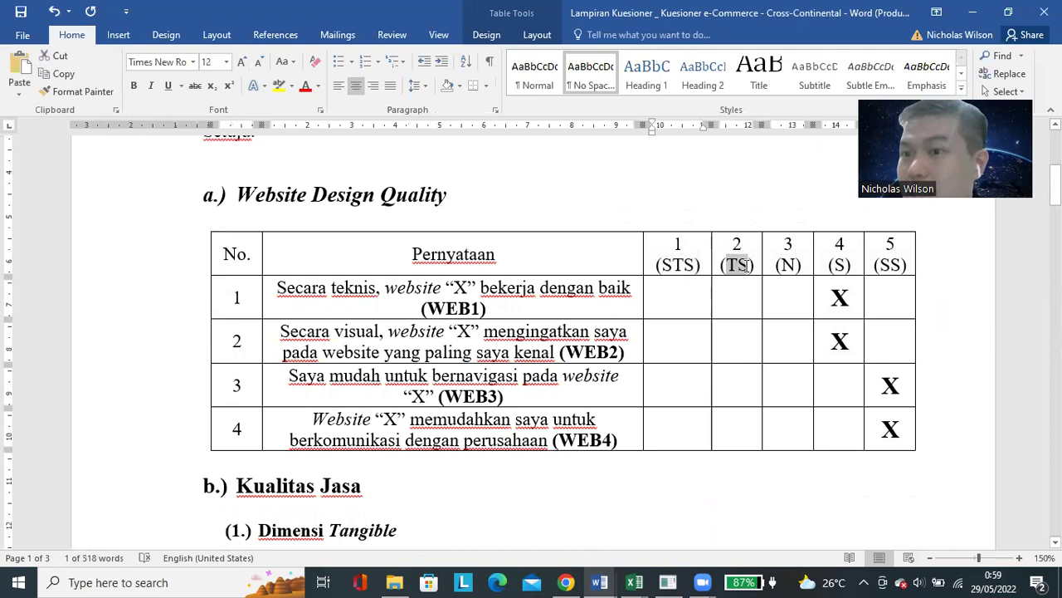
double_click(669, 264)
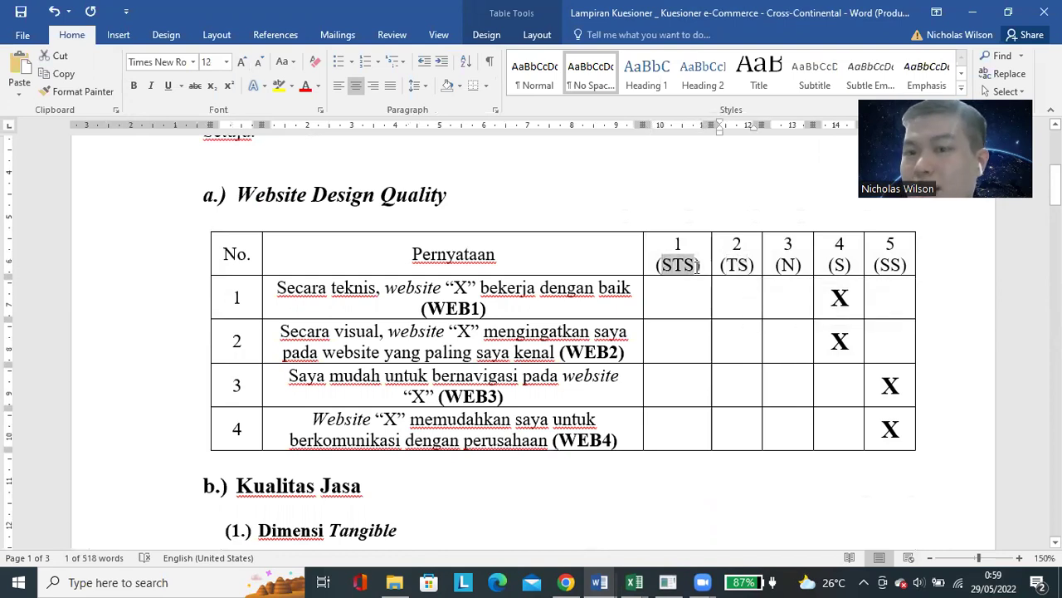
double_click(677, 244)
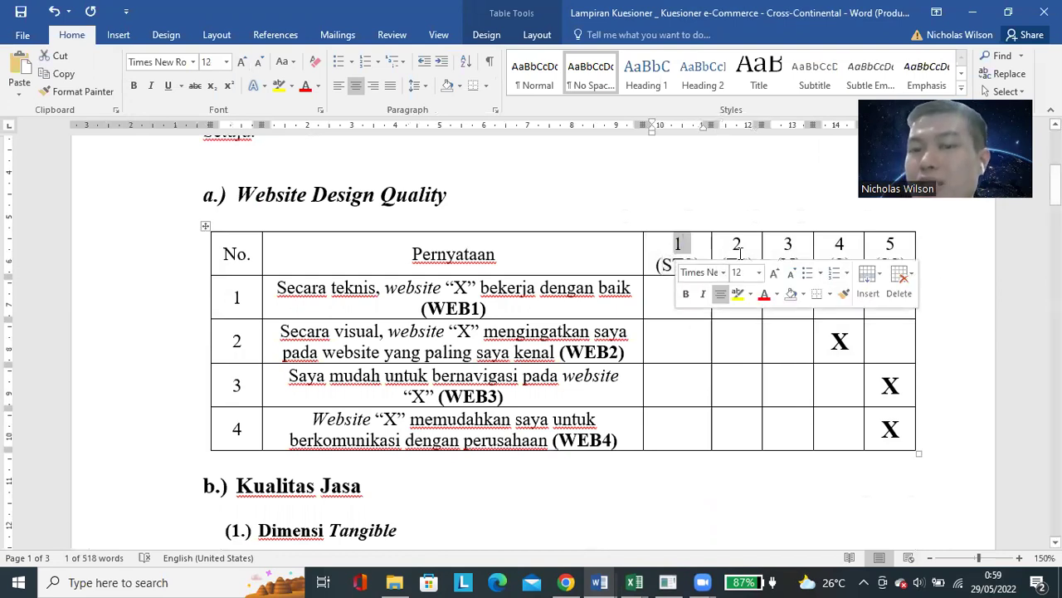
click(737, 264)
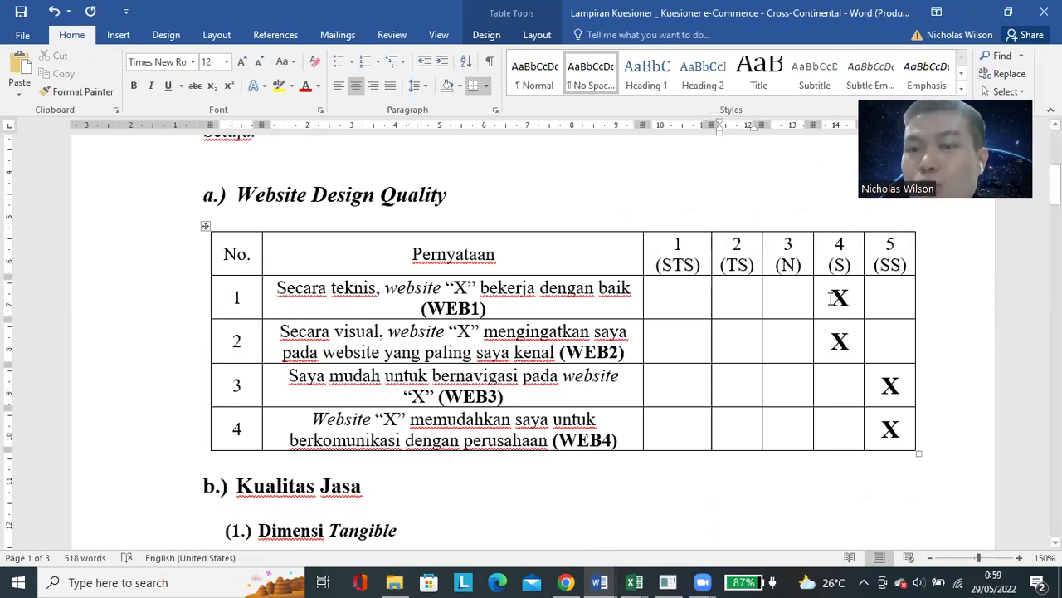
- Check the answer marked for statement WEB1, switch to Book1 in Excel and enter 4 in cell A2
drag(239, 298, 840, 297)
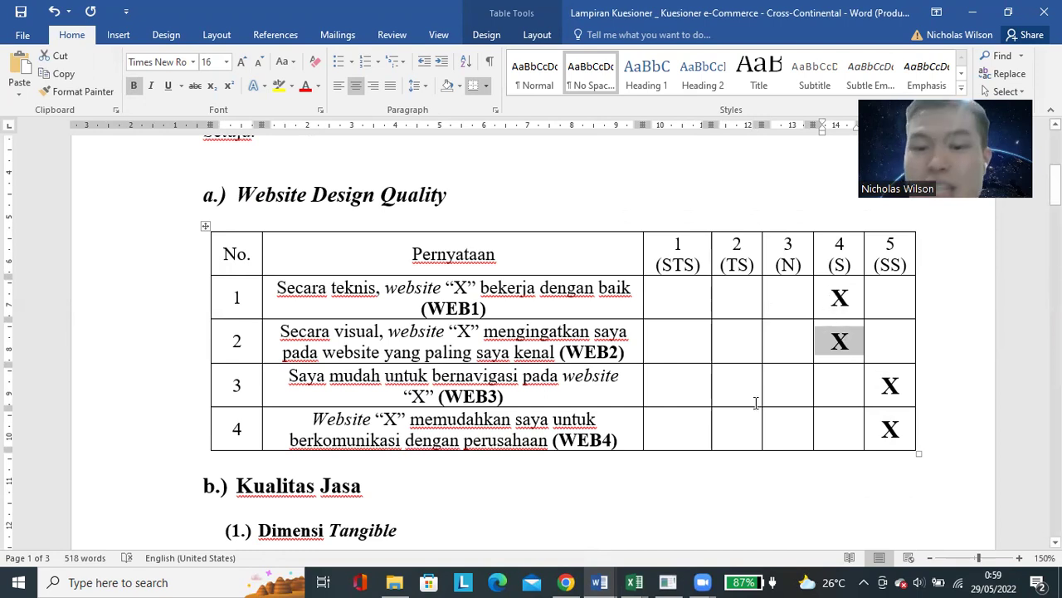
click(427, 297)
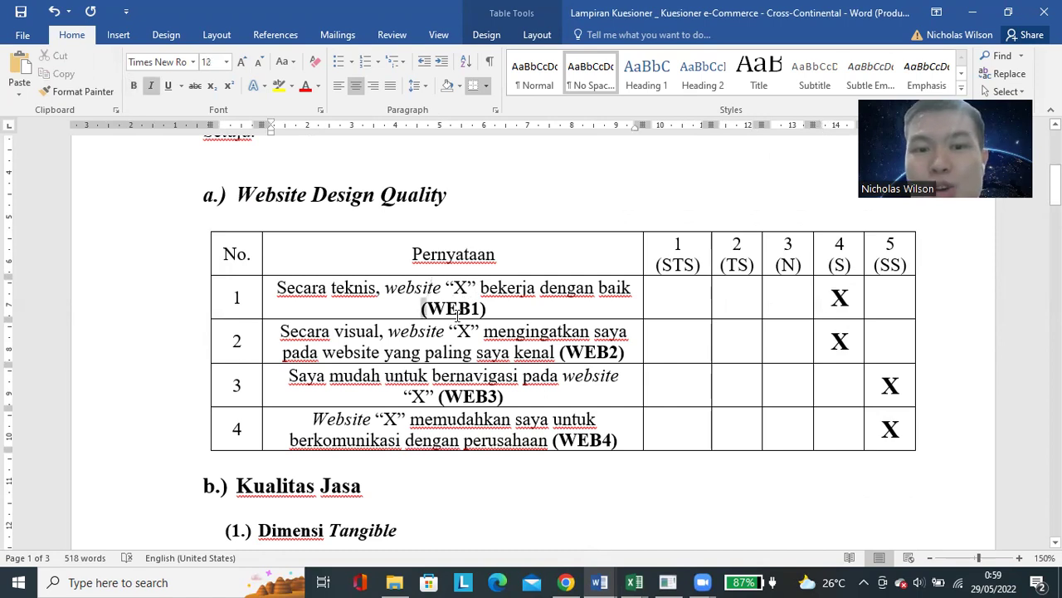
drag(421, 309, 490, 310)
click(840, 297)
mouse_move(634, 582)
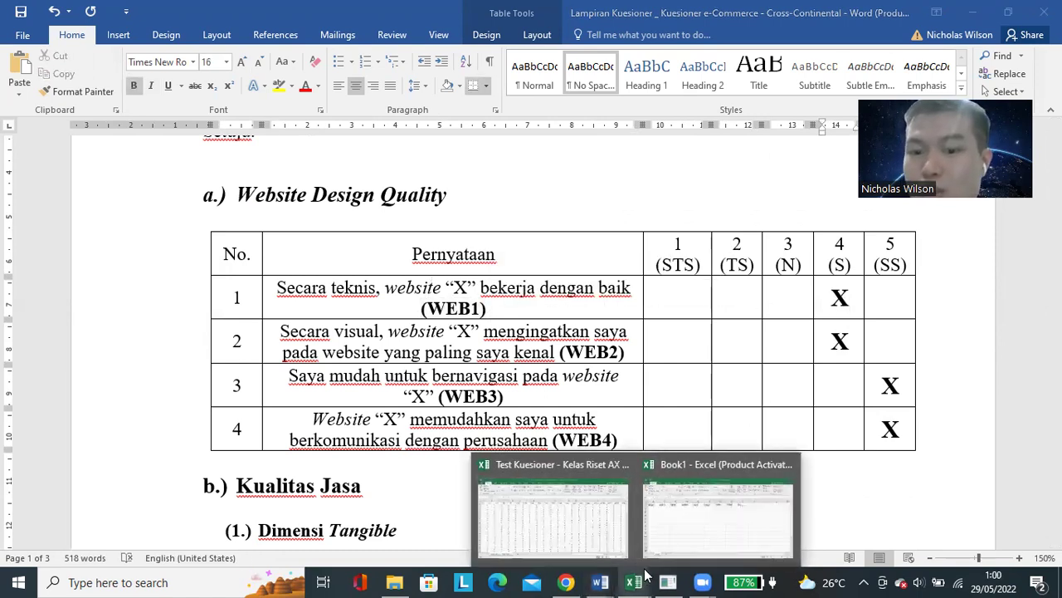
click(688, 518)
text(4)
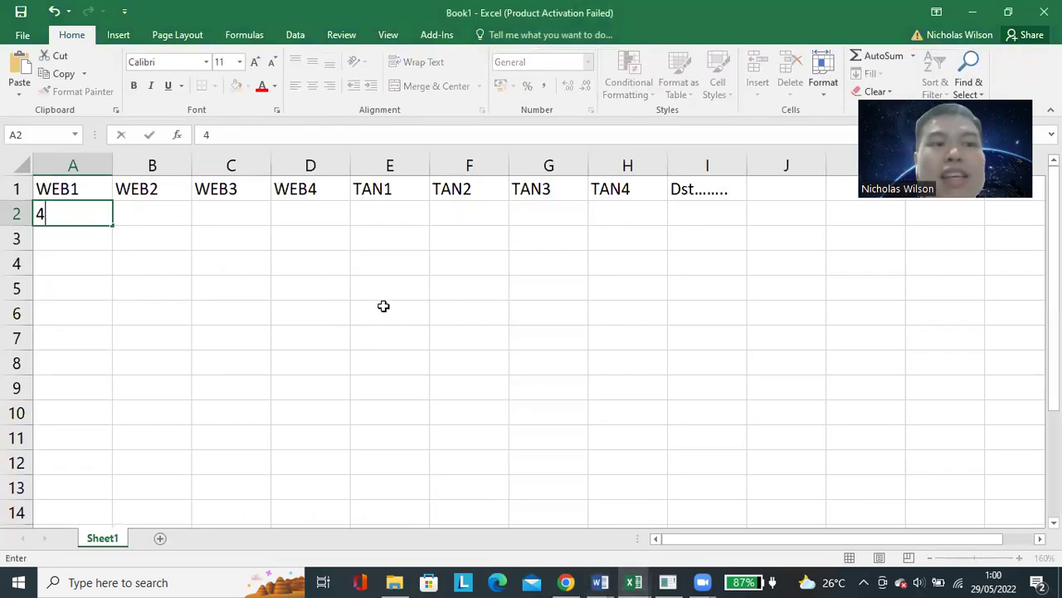
key(Tab)
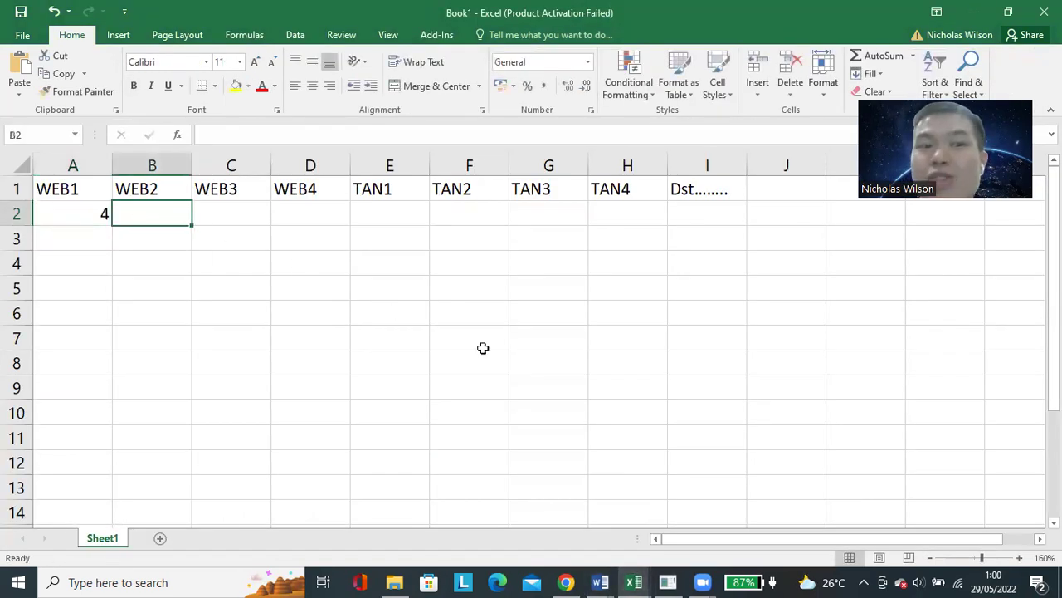
- Check the WEB2 answer in the Word questionnaire, and enter 4, 5 and 5 in cells B2 to D2 of Book1 in Excel
mouse_move(606, 581)
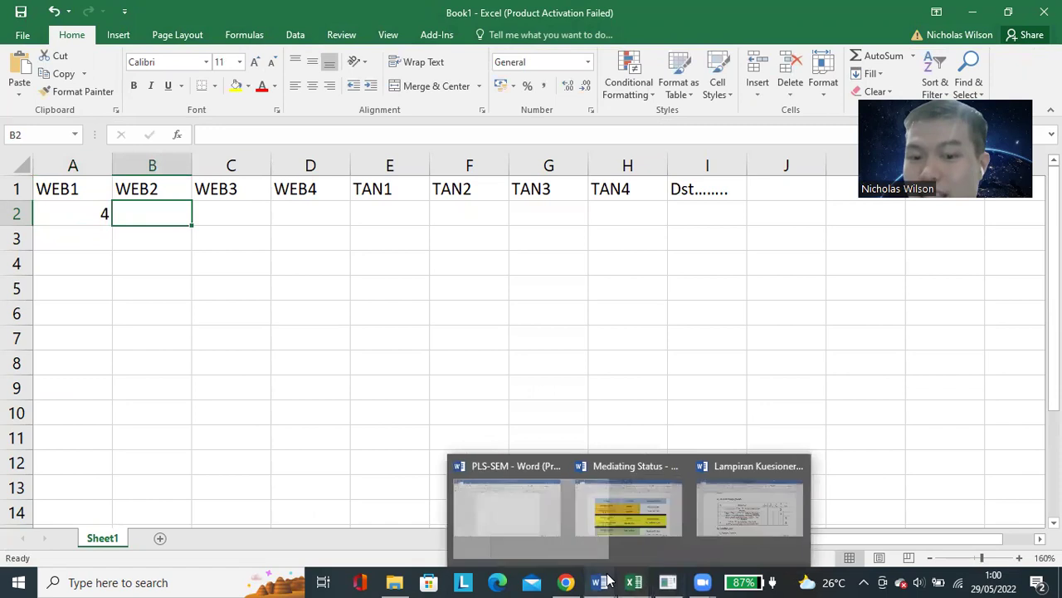
click(738, 535)
double_click(840, 340)
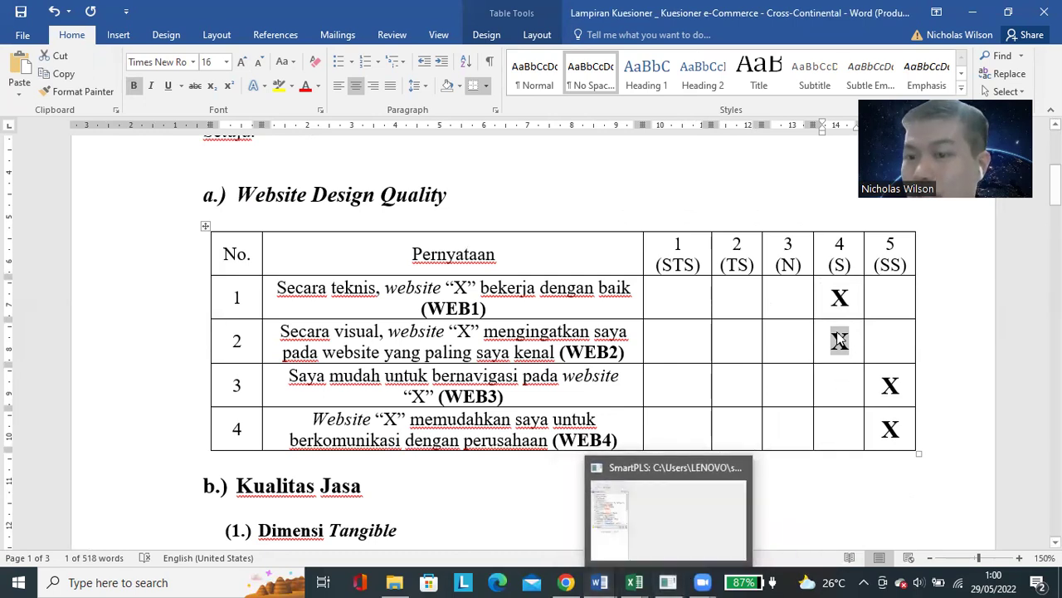
click(730, 540)
text(4)
key(Tab)
text(5)
key(Tab)
text(5)
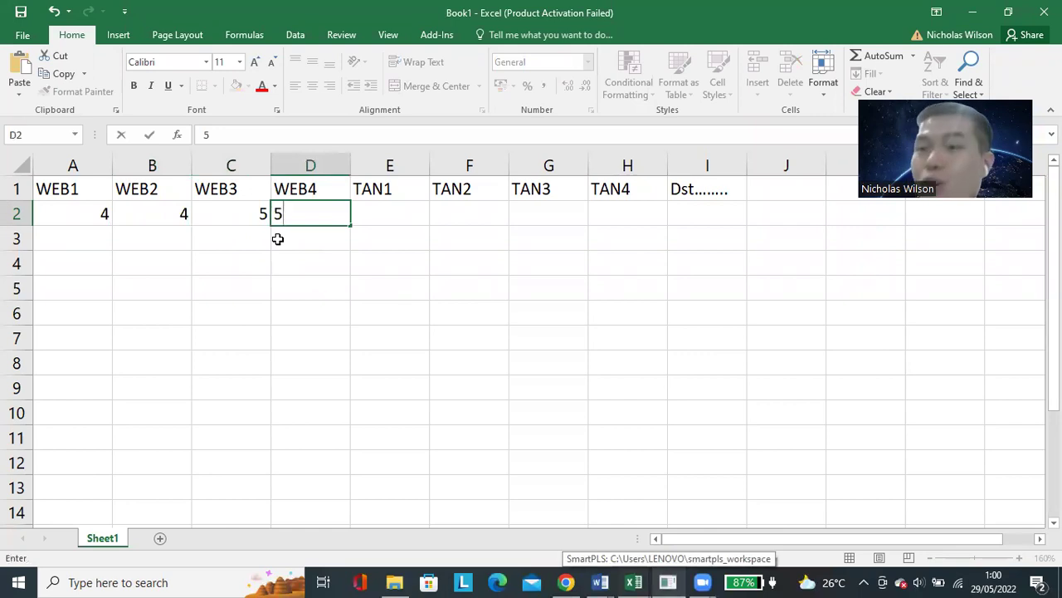
key(Tab)
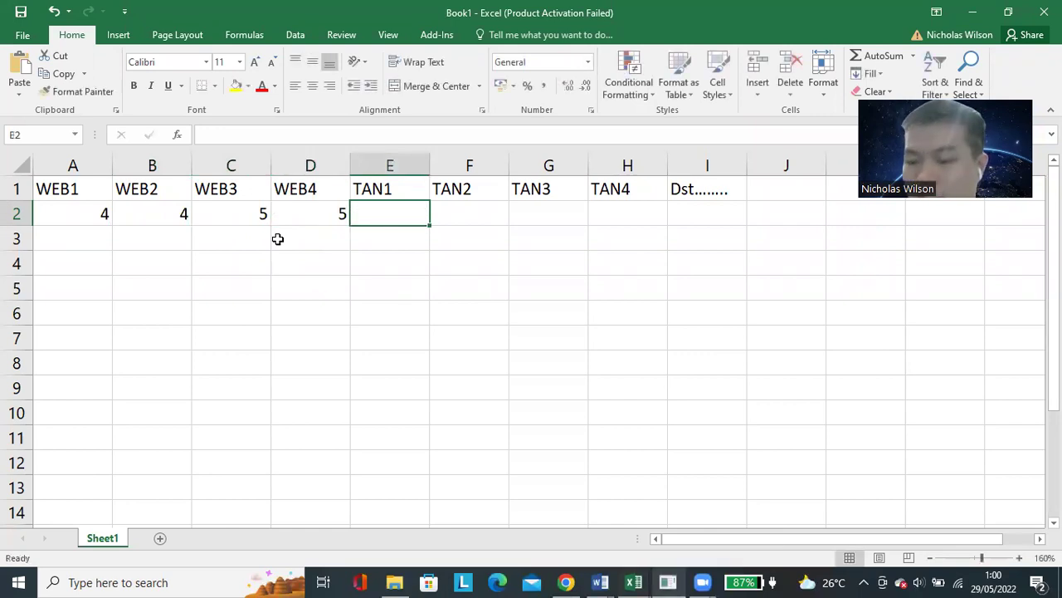
- Enter the sample responses 5, 4, 5, 4 and 4 in cells E2 to I2, and select cell A3
text(5	4	5	4	4)
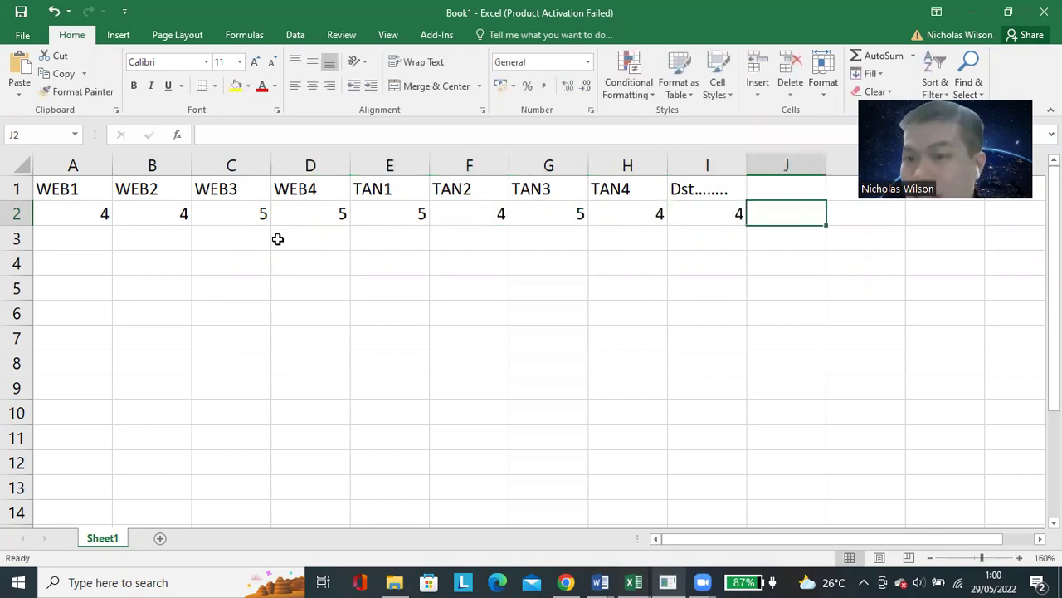
key(Tab)
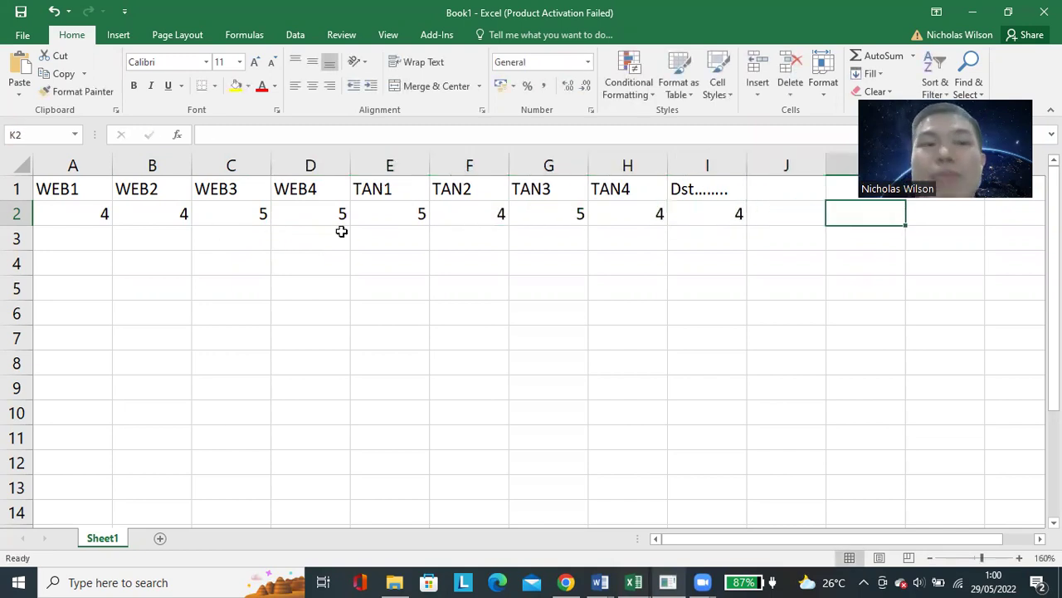
click(83, 239)
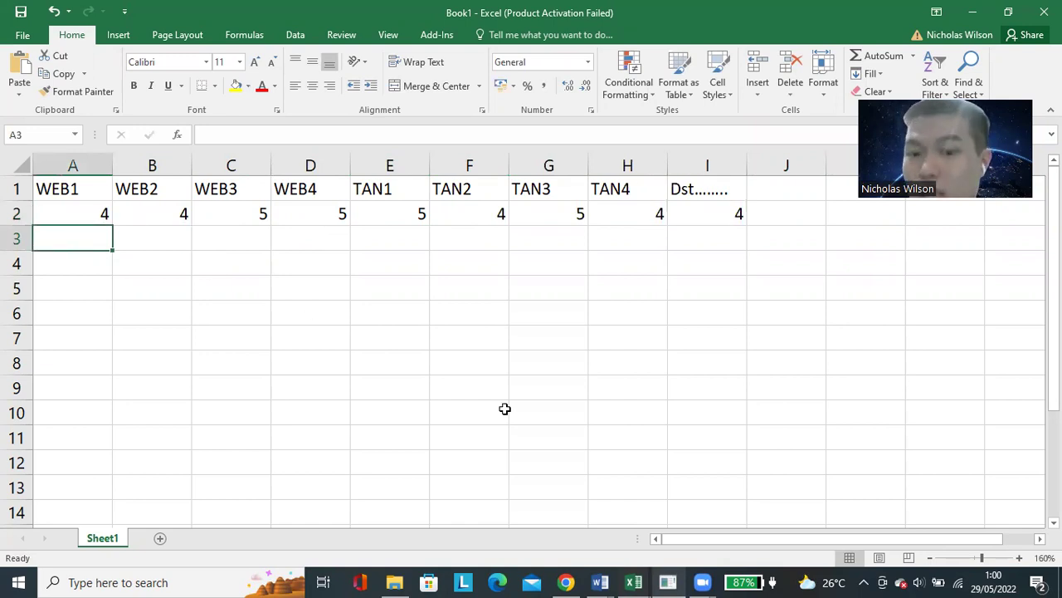
- Switch to the Word questionnaire and move the X of statement 1 to 5 (SS) and the X of statement 2 to 3 (N)
mouse_move(600, 581)
click(819, 525)
drag(832, 298, 848, 298)
key(ctrl+c)
click(910, 299)
key(ctrl+v)
click(806, 339)
key(ctrl+v)
double_click(836, 342)
key(Delete)
double_click(837, 297)
key(Delete)
click(835, 331)
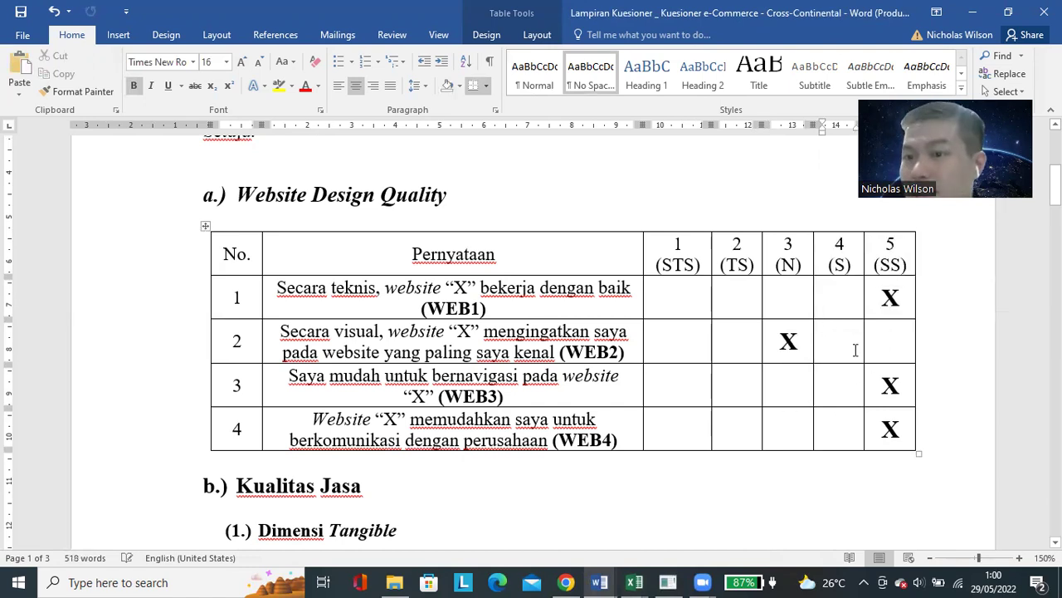
- Check the answers marked for the four statements, and enter 5, 3, 5 and 5 in cells A3 to D3 of Book1 in Excel
click(567, 289)
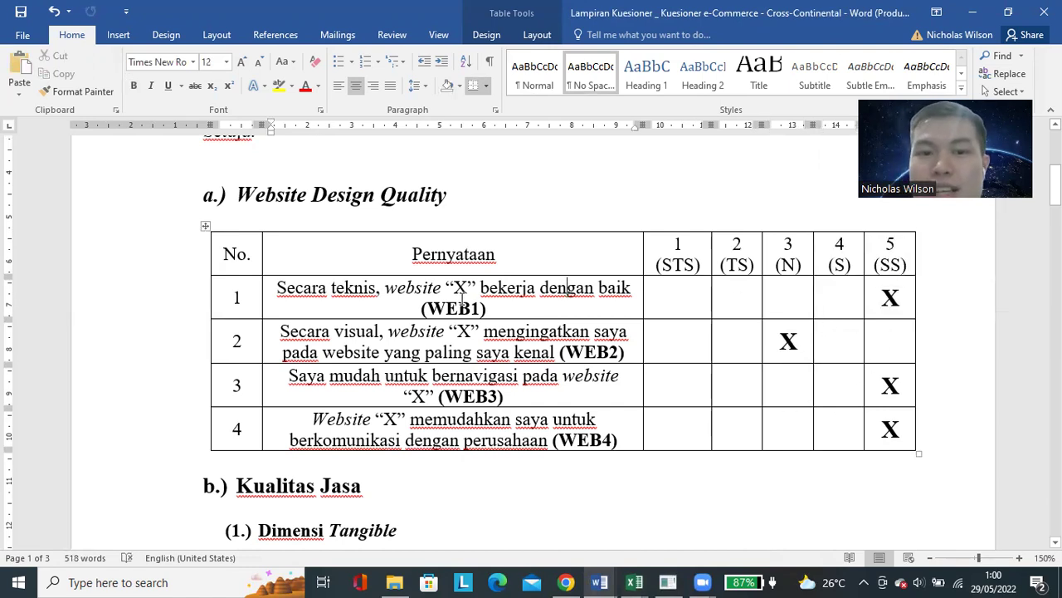
drag(460, 288, 463, 430)
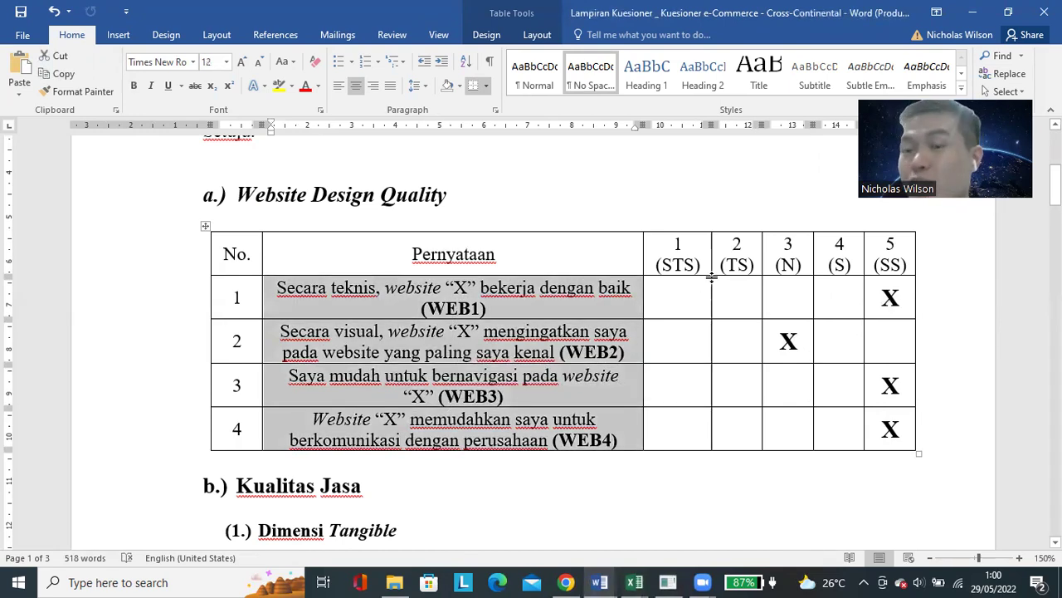
click(890, 297)
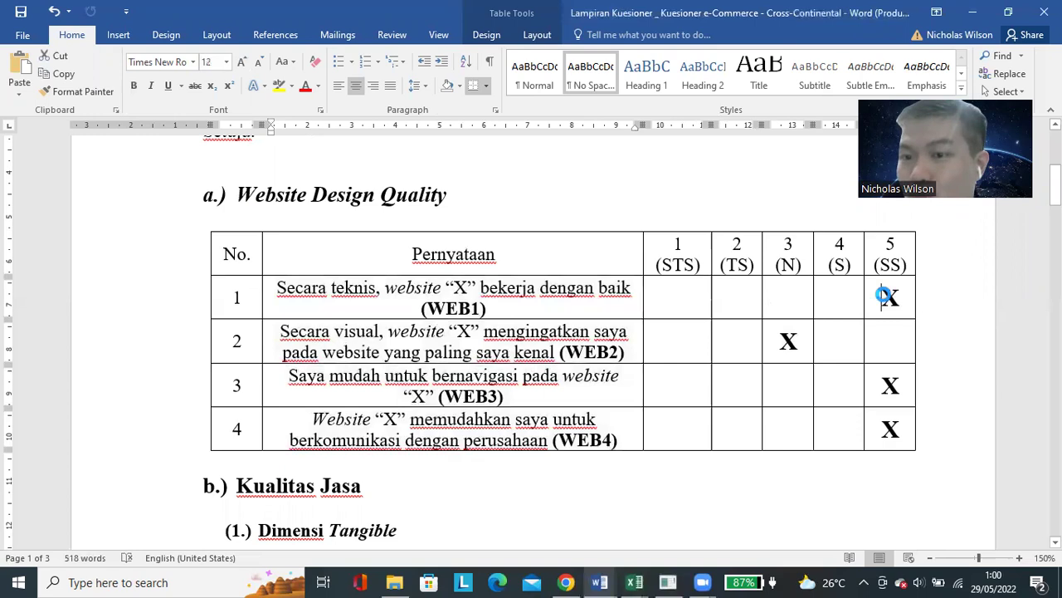
double_click(788, 341)
double_click(897, 386)
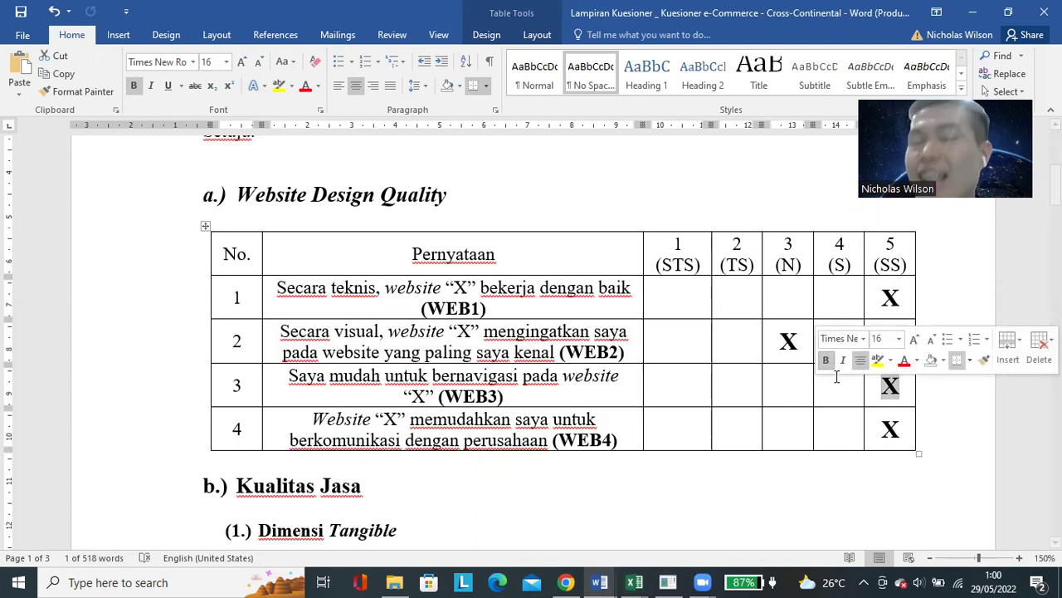
click(634, 582)
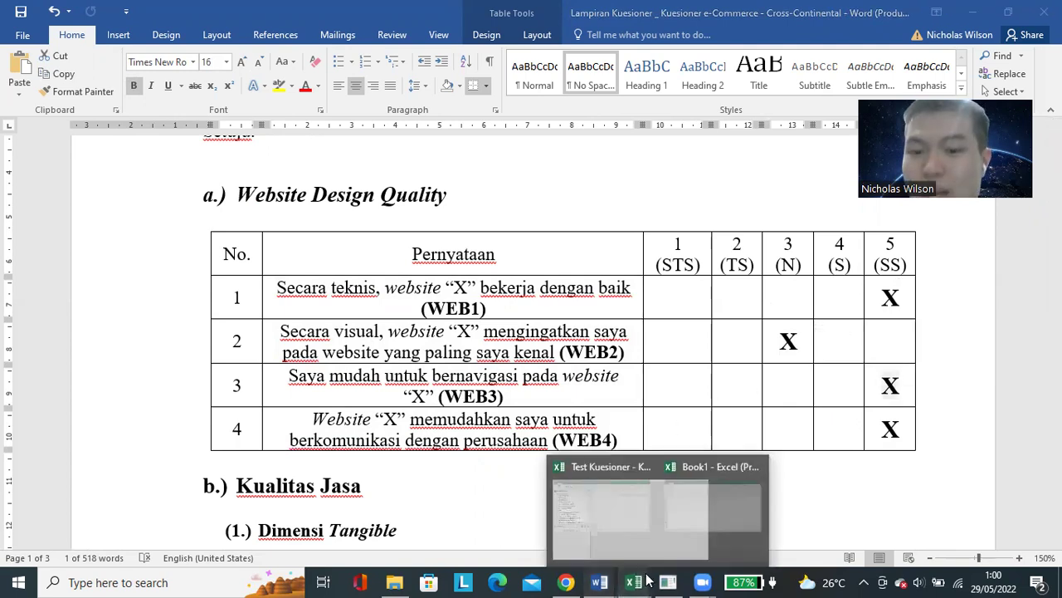
click(679, 526)
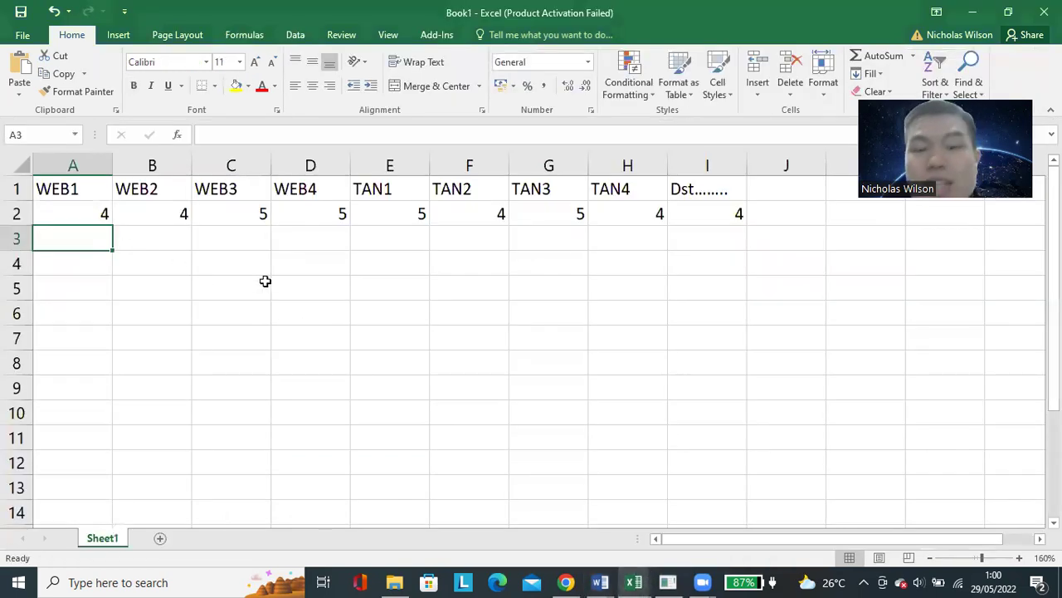
text(5)
key(Tab)
text(3)
key(Tab)
text(5)
key(Tab)
text(5)
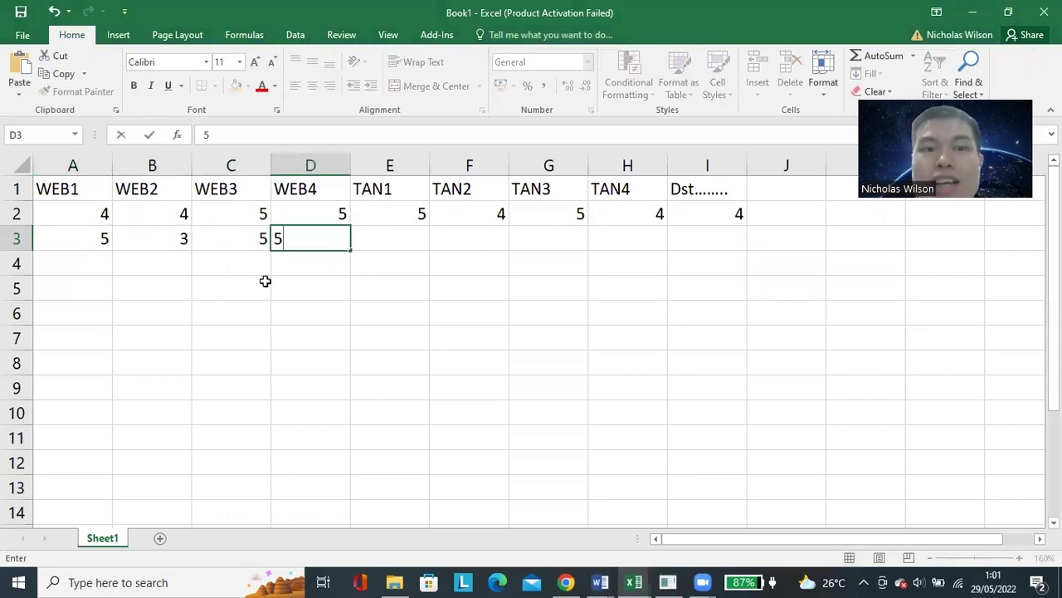
key(Return)
- Select the column headers and both respondents' rows in the range A1 to I3
key(Down)
key(Down)
key(Down)
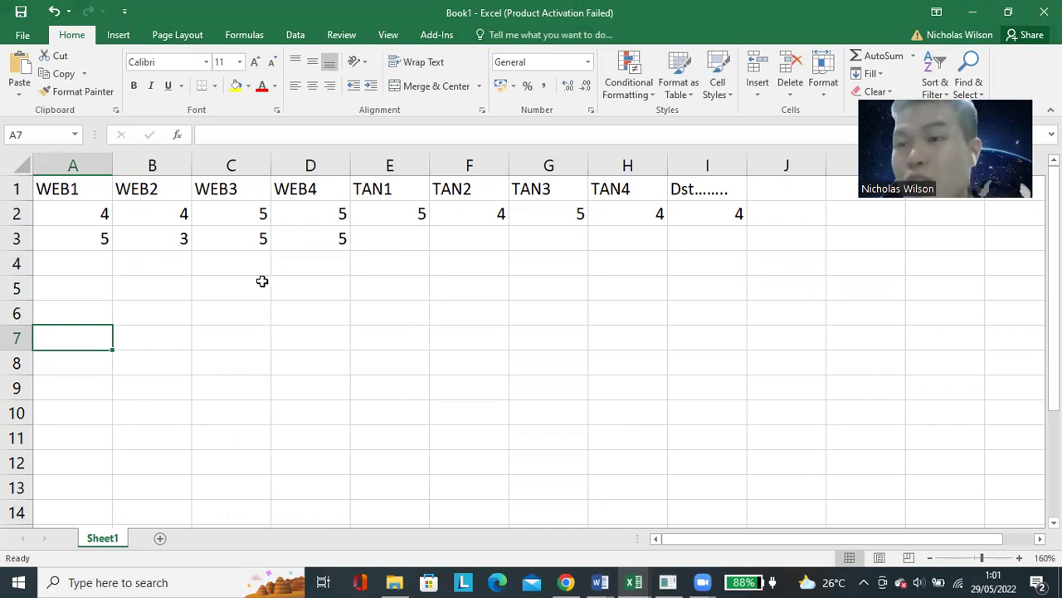
click(323, 240)
drag(86, 190, 679, 241)
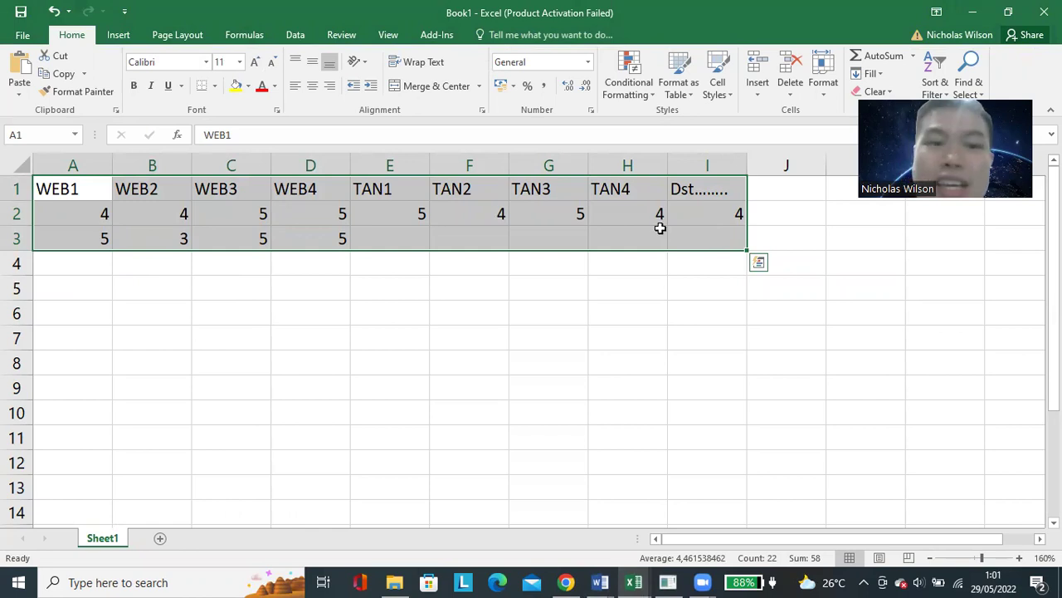
- Enter the sample WEB1 scores 5, 4, 5 and 4 in cells A4 to A7
click(166, 348)
drag(88, 190, 696, 253)
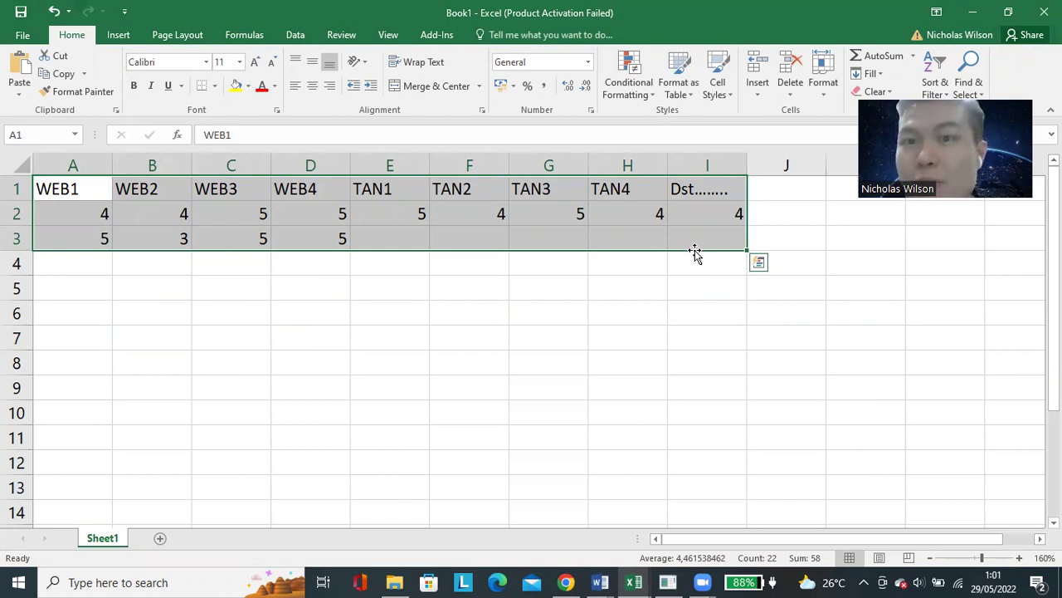
click(101, 261)
text(5)
key(Return)
text(4)
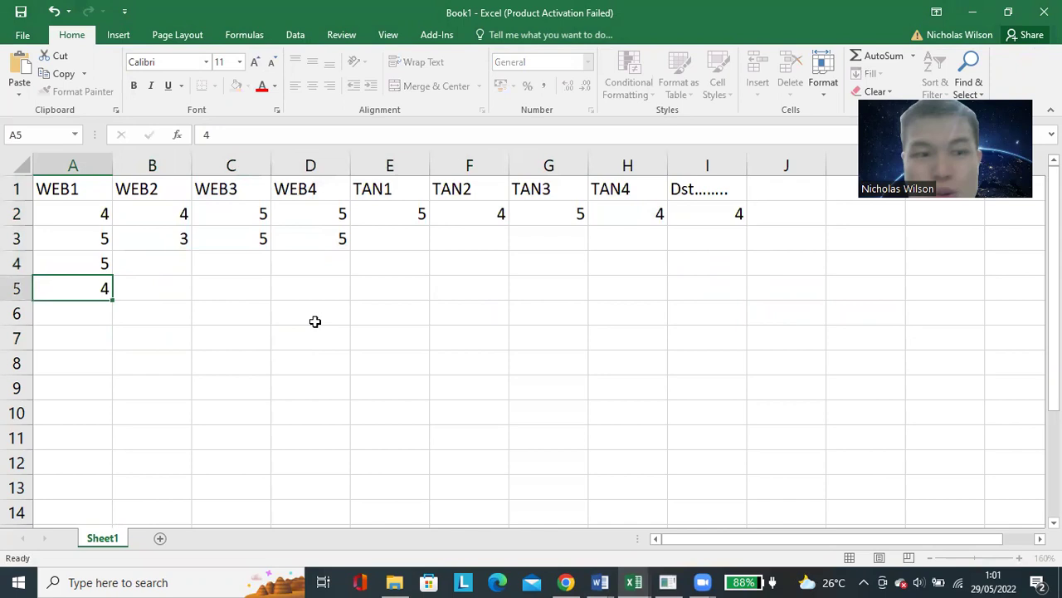
key(Return)
text(5)
key(Return)
text(45)
key(BackSpace)
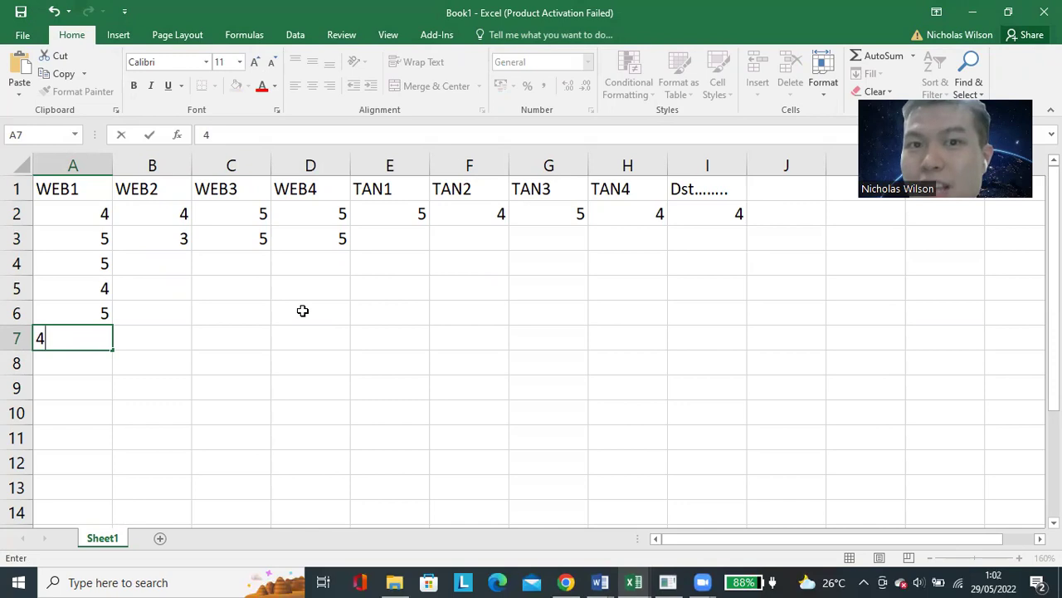
click(303, 310)
- Select the score range A2 to I7, and reselect from the headers down as A1 to I5
drag(91, 208, 689, 337)
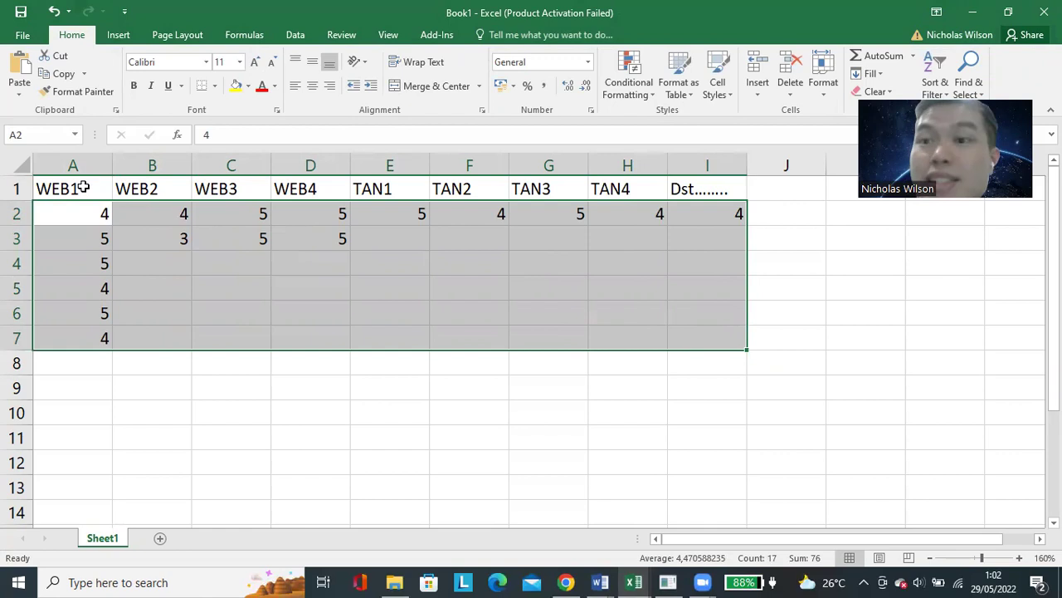
click(95, 239)
drag(83, 189, 686, 280)
- Switch to the e-payment response sheet in Google Sheets and review the respondent profile columns and the score columns
mouse_move(573, 581)
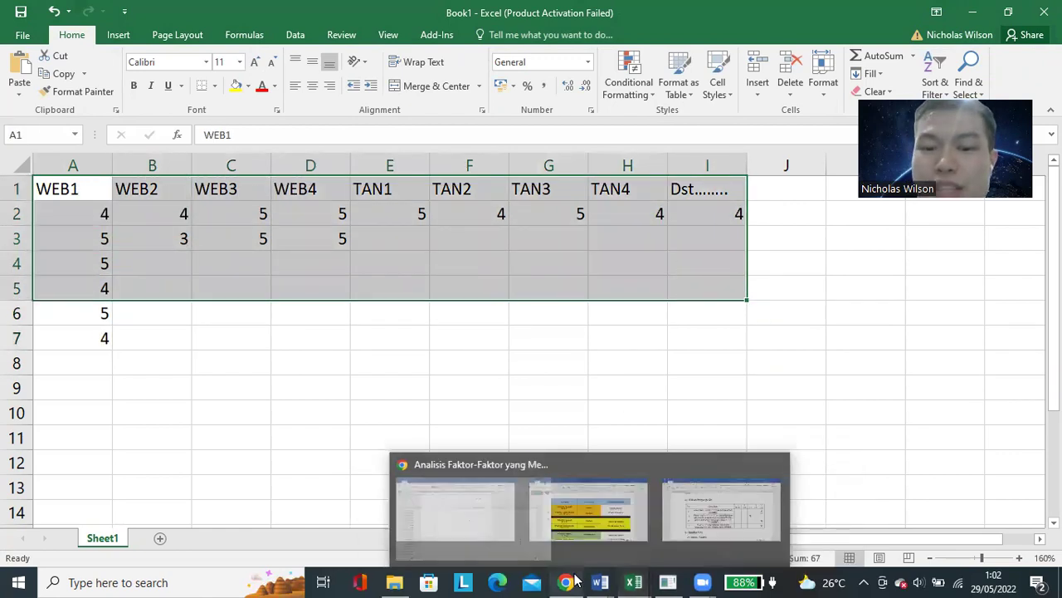
click(455, 510)
click(540, 272)
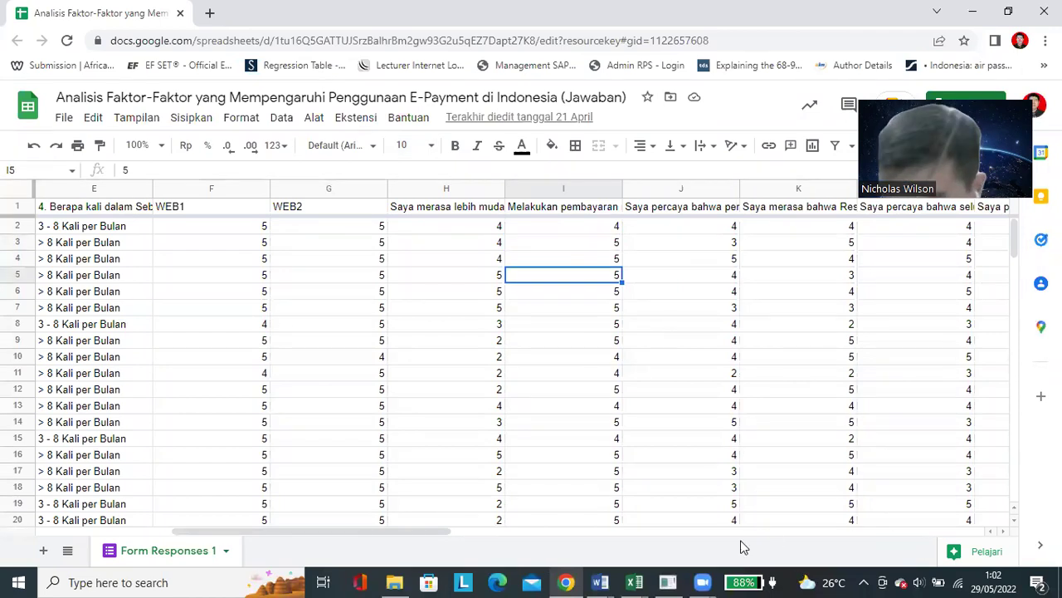
drag(394, 531, 222, 529)
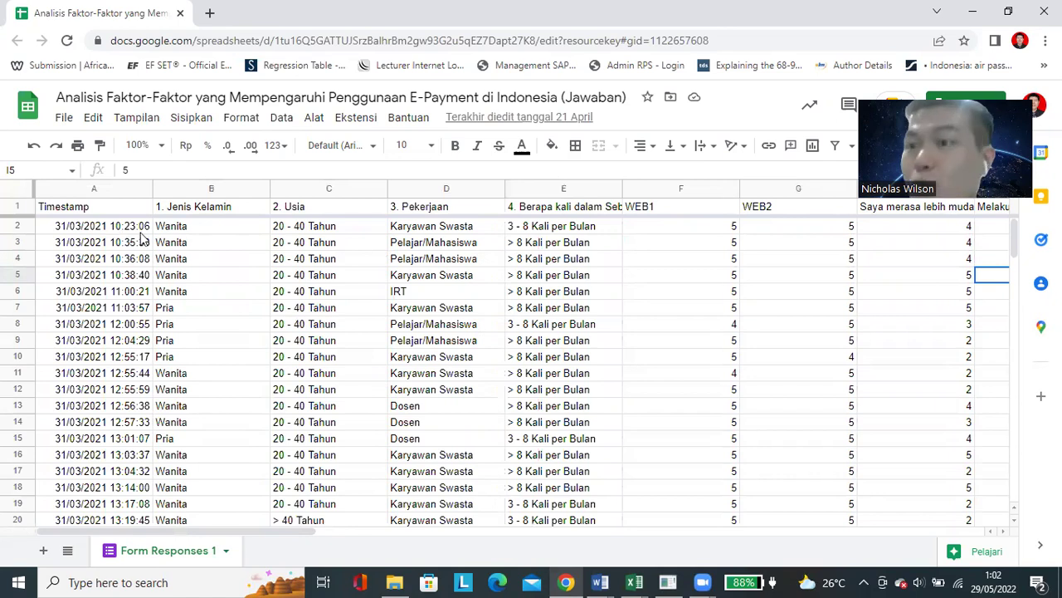
click(816, 289)
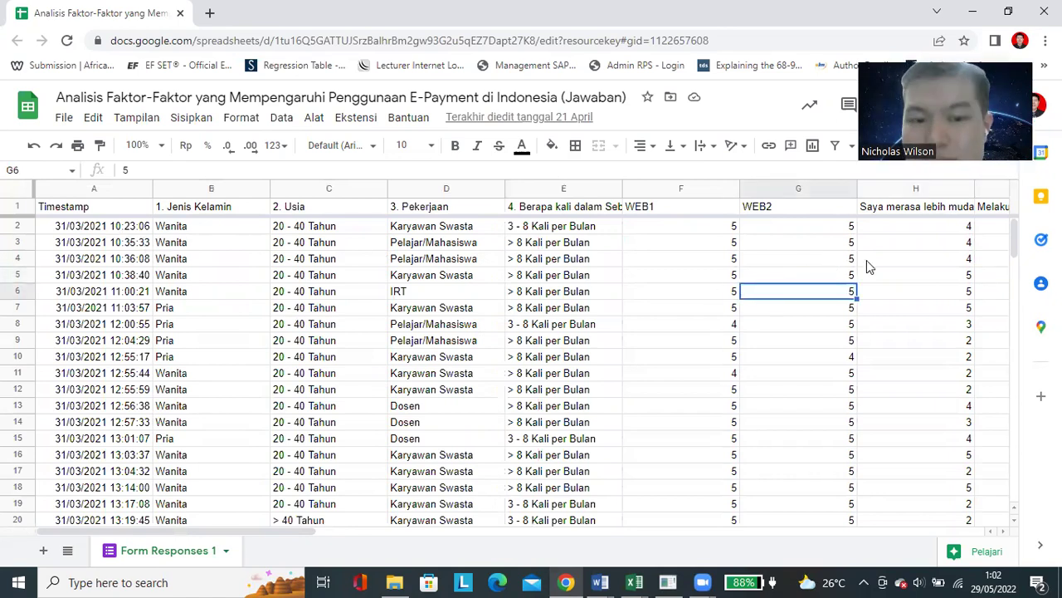
drag(147, 529, 278, 529)
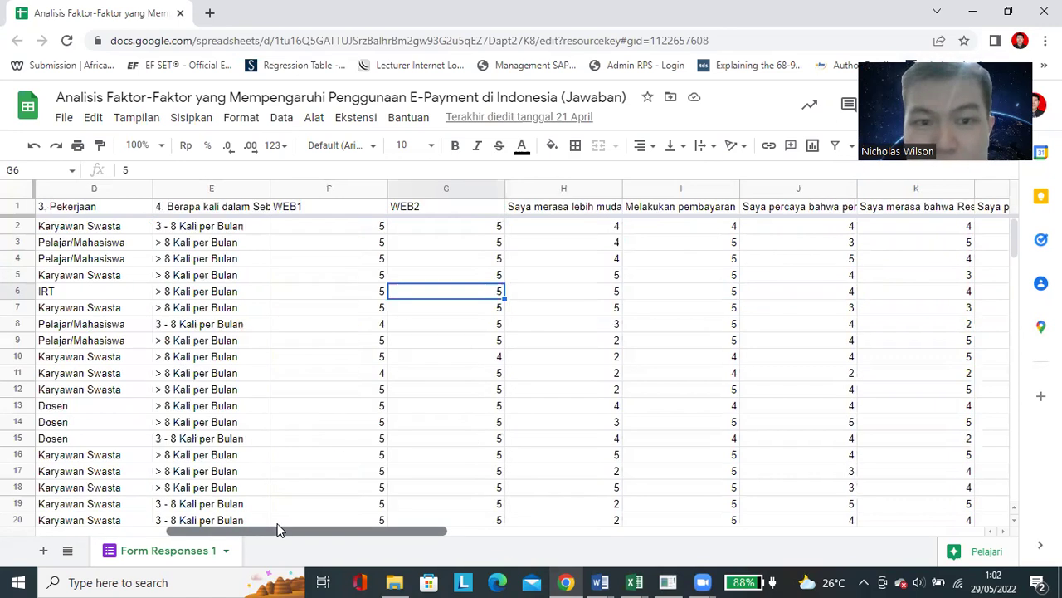
- Examine how the first respondents' scores are laid out under WEB1, WEB2 and the following statement headers
click(378, 228)
key(Right)
key(Right)
key(Right)
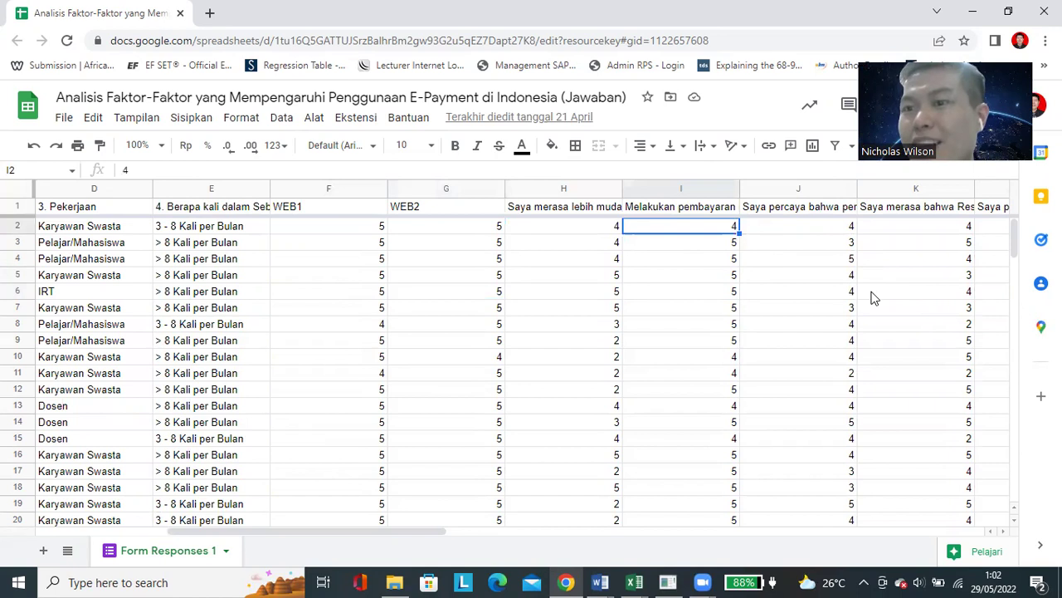
click(365, 208)
click(373, 226)
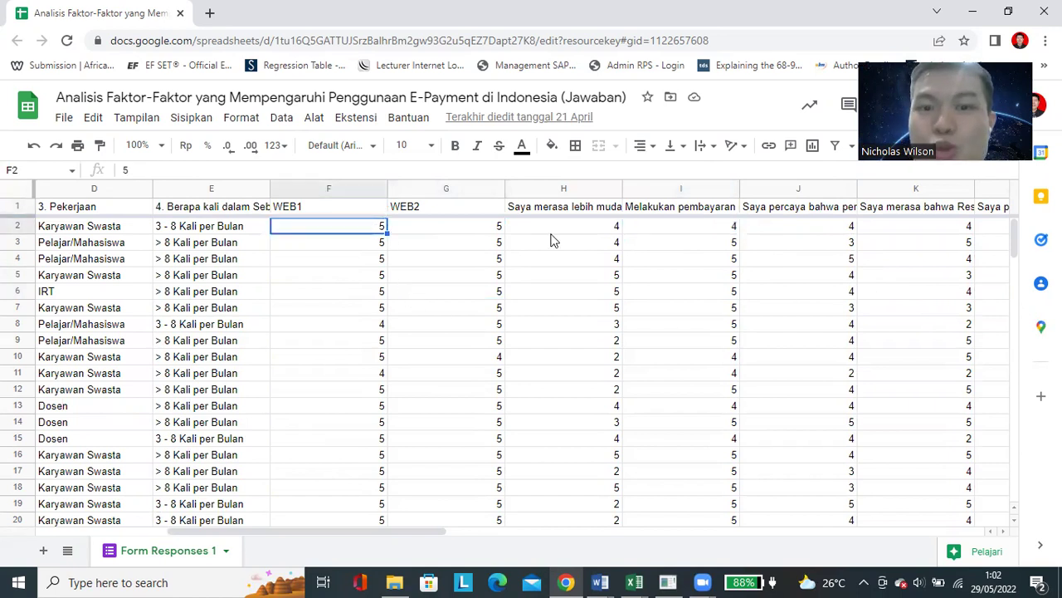
click(597, 228)
click(840, 242)
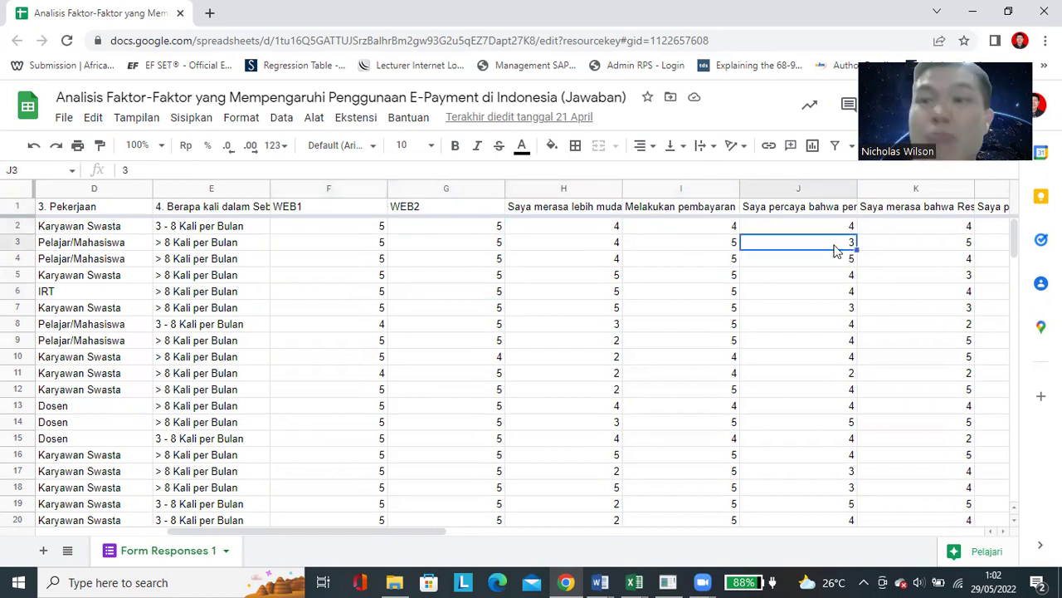
click(442, 244)
drag(349, 211, 592, 304)
click(593, 305)
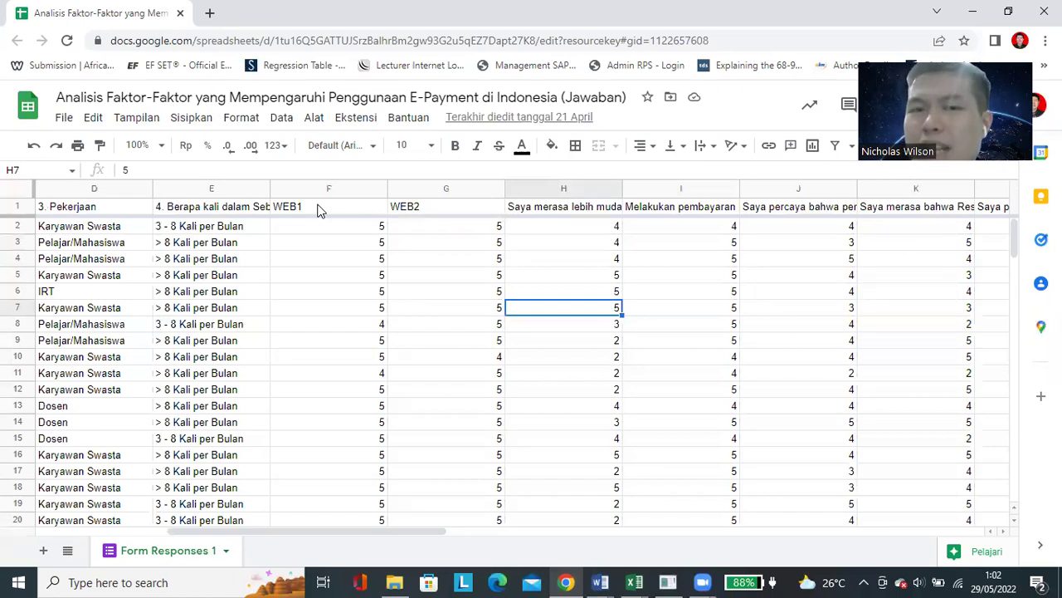
- Copy the statement headers and all respondents' scores in the range F1 to S30
drag(320, 210, 379, 165)
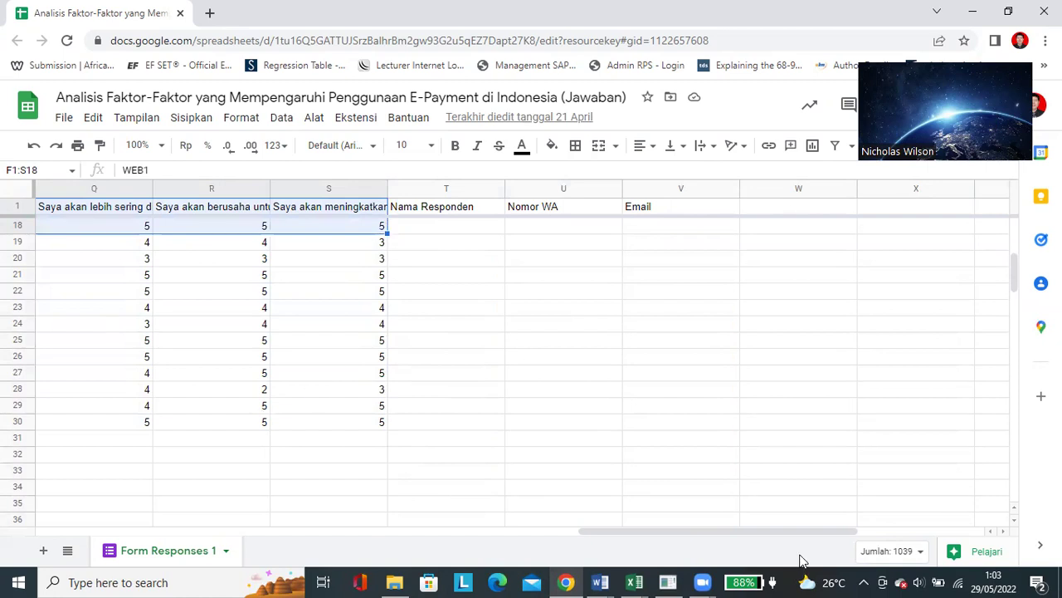
drag(831, 531, 299, 537)
scroll(483, 353, up, 3)
click(578, 291)
drag(554, 210, 581, 207)
drag(586, 249, 610, 413)
right_click(581, 357)
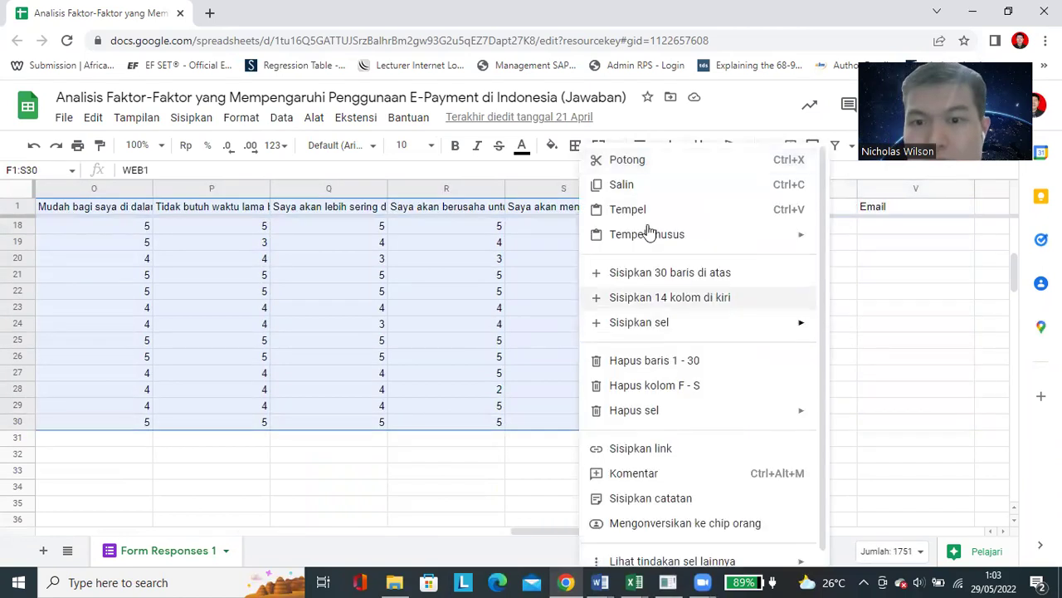
click(637, 184)
- Open a new blank workbook in Excel
click(635, 582)
right_click(635, 581)
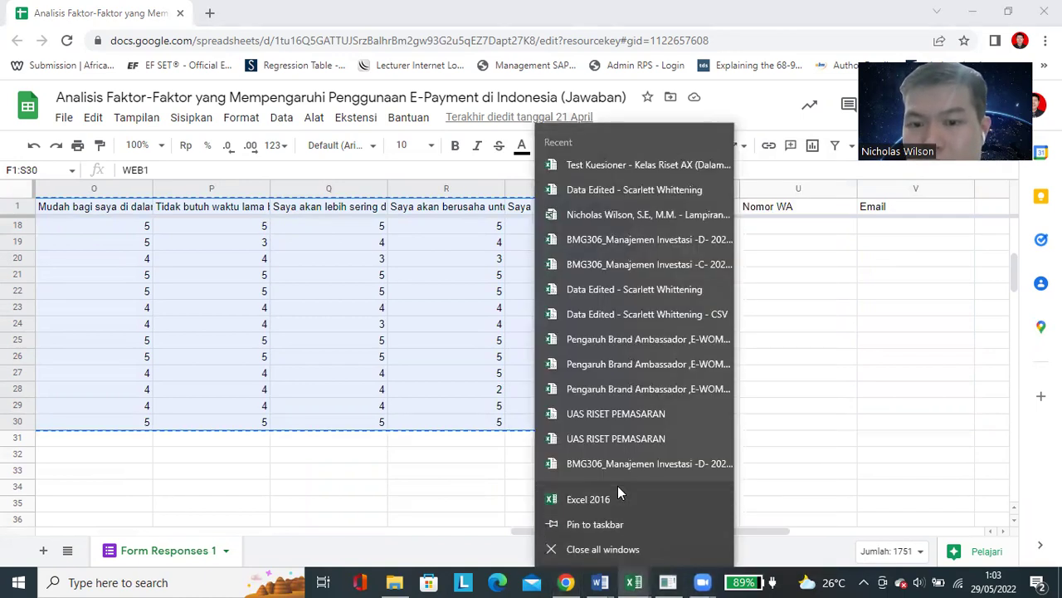
click(590, 499)
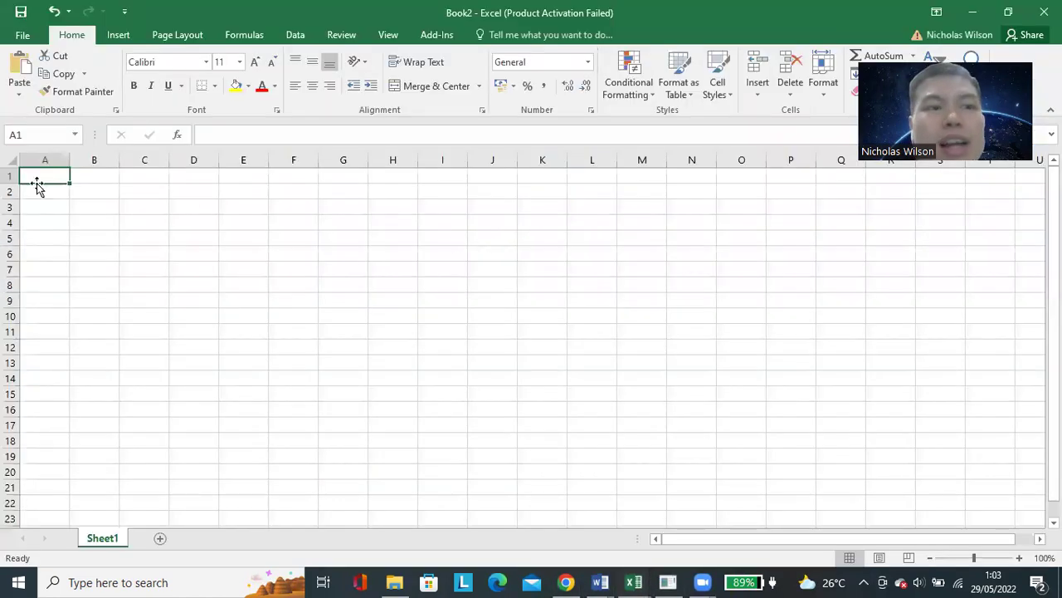
- Try pasting the copied responses at cell A1 with their source formatting, and undo the paste
right_click(46, 177)
click(81, 241)
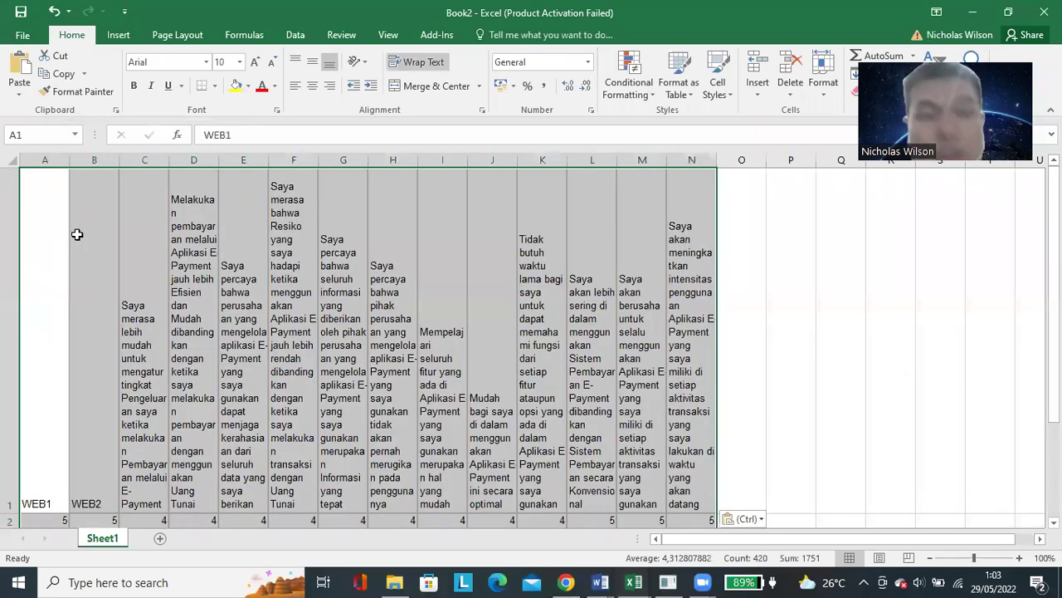
click(199, 258)
key(ctrl+z)
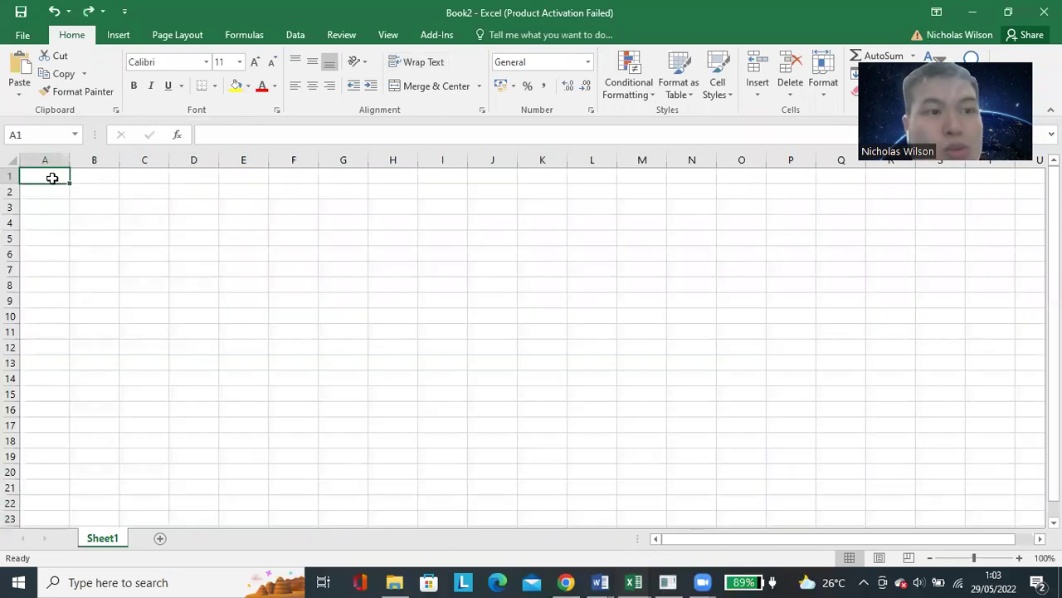
- Paste the copied responses at cell A1 with the Match Destination Formatting option
right_click(53, 177)
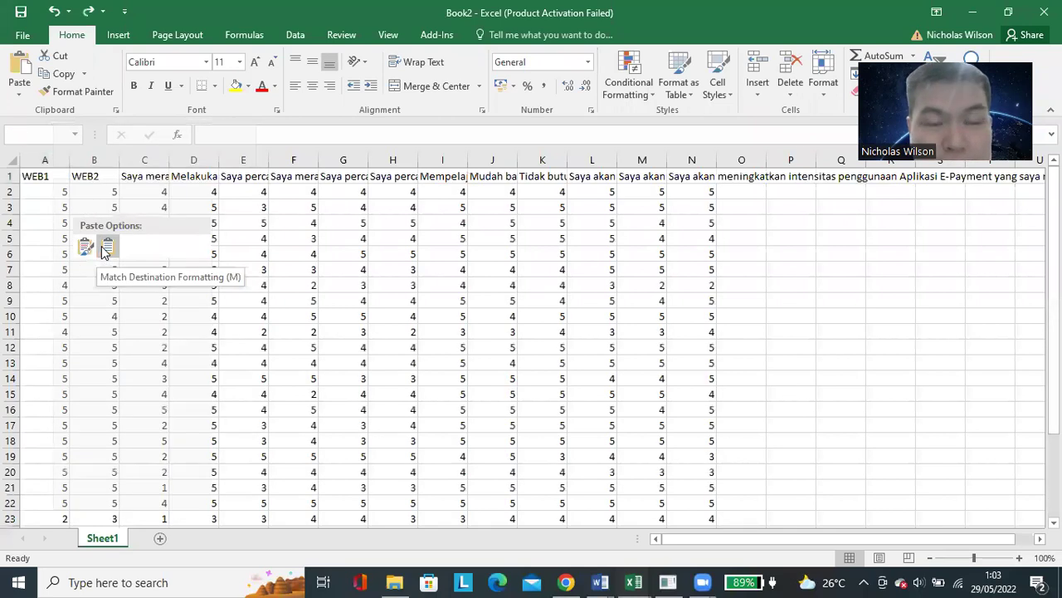
click(107, 247)
click(195, 253)
click(639, 300)
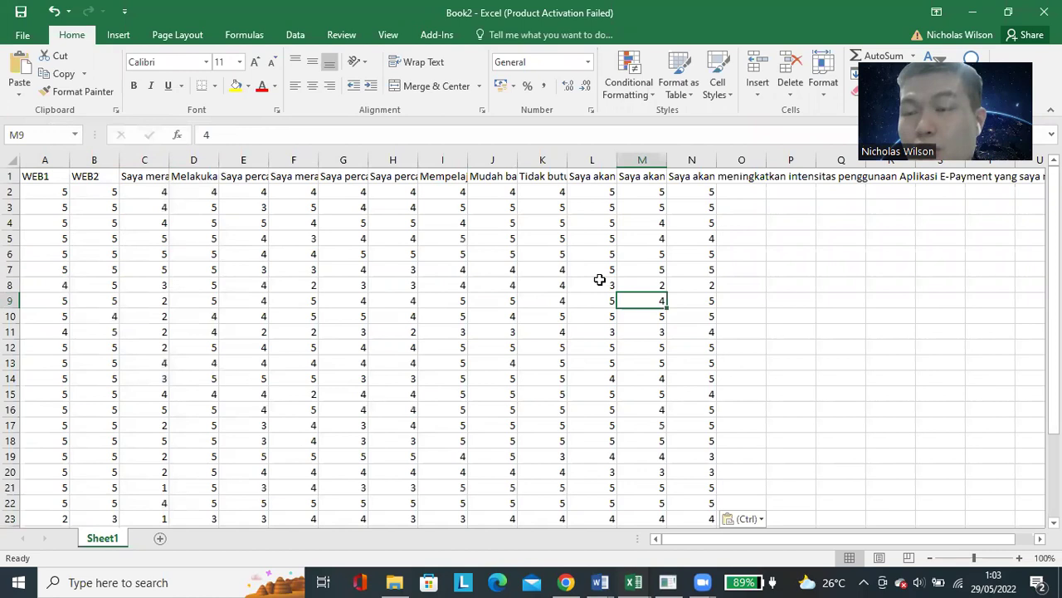
click(571, 224)
click(522, 226)
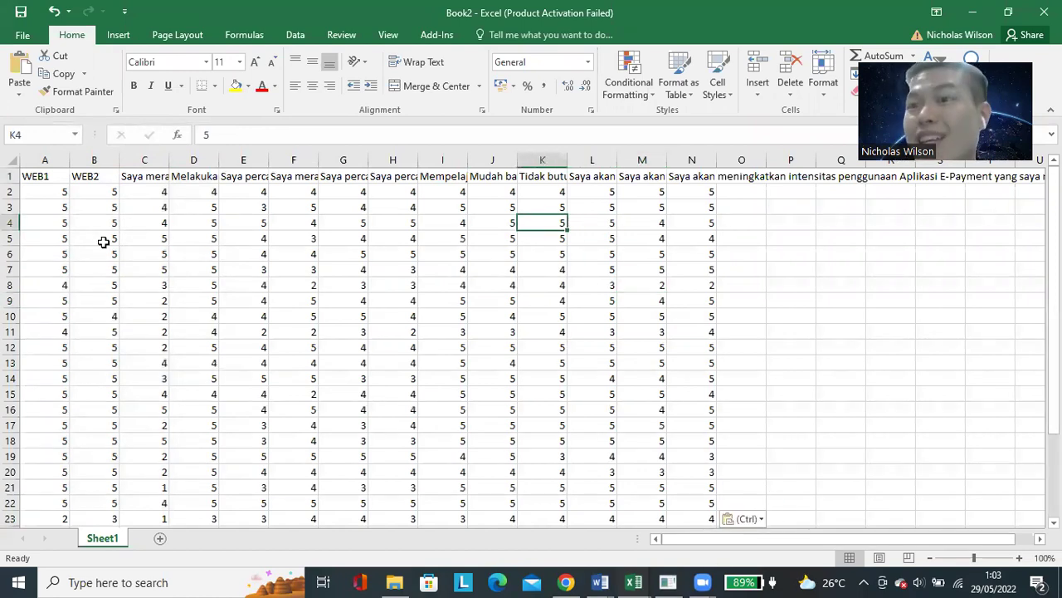
- Review the pasted scores down to the last respondent and the statement headers in cells A1 to E1
click(50, 193)
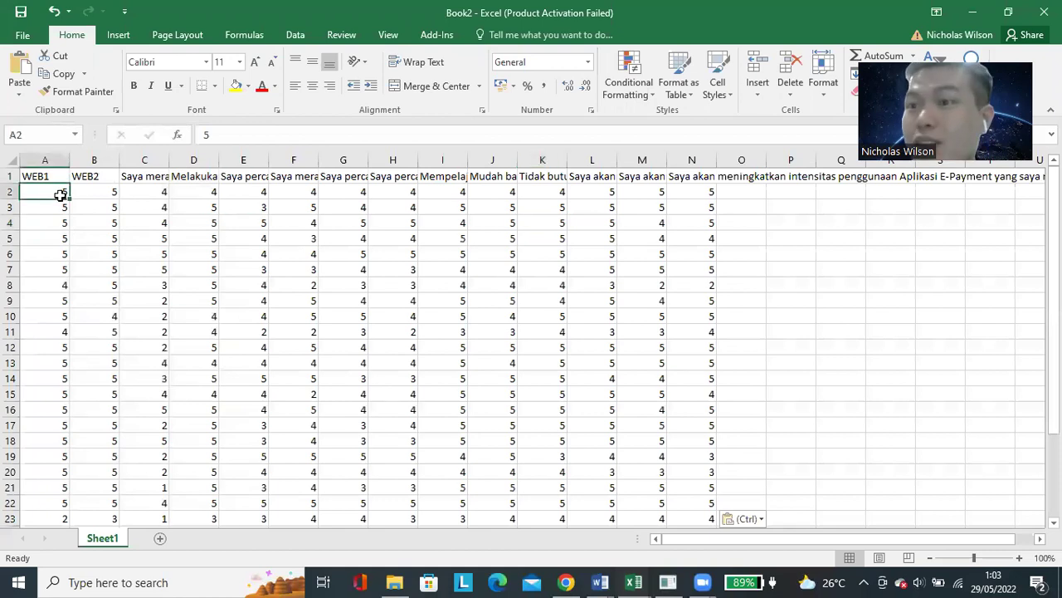
scroll(137, 253, down, 6)
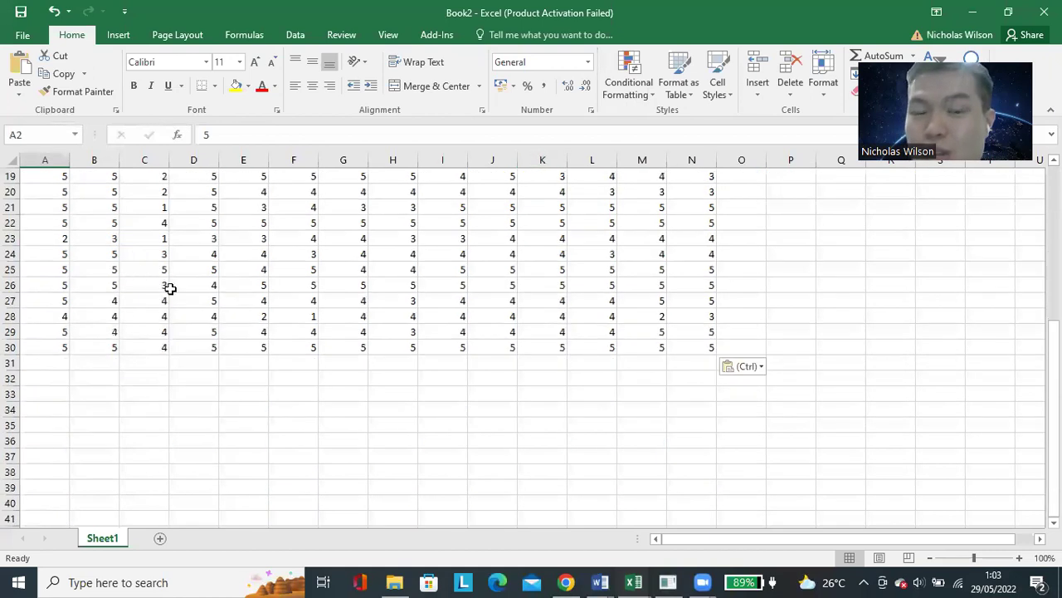
scroll(168, 287, up, 6)
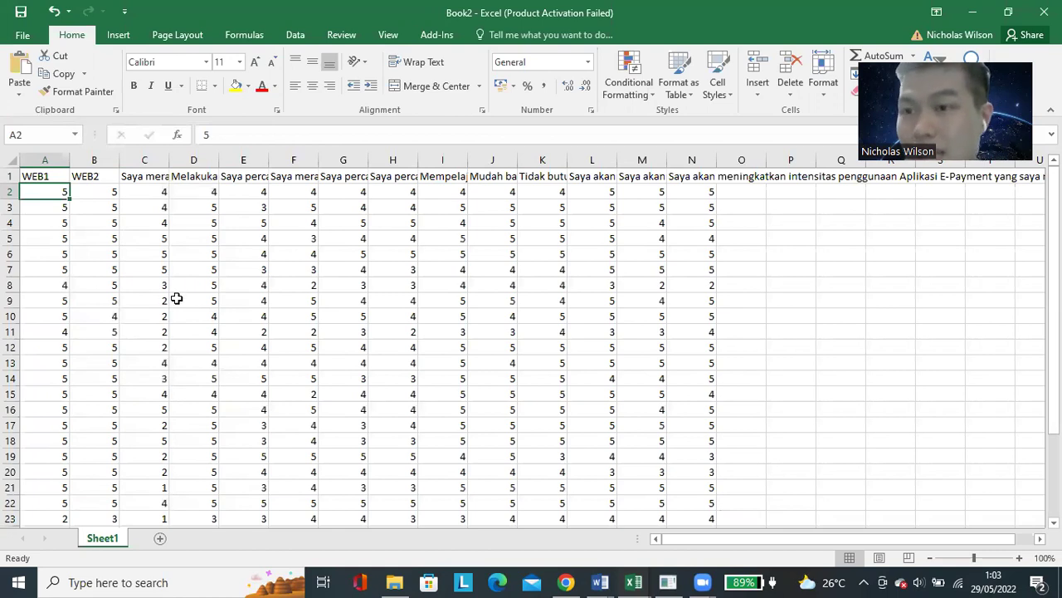
click(31, 173)
click(135, 175)
click(28, 172)
click(91, 174)
click(139, 175)
click(184, 176)
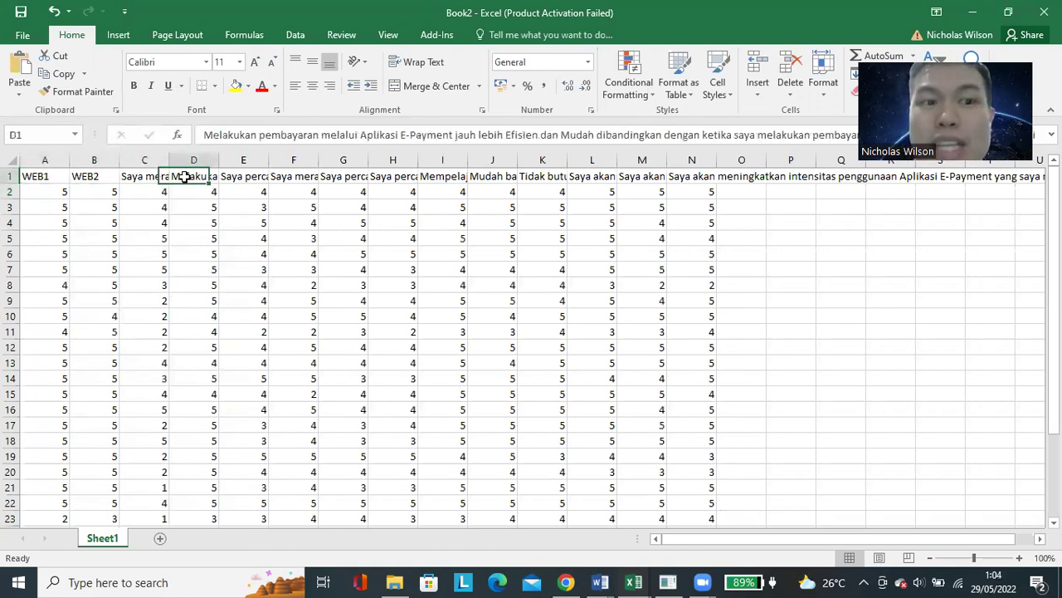
click(239, 175)
- Set the headers in cells A1 to E1 to WEB1, WEB2, WEB3, WEB4 and WEB5
click(53, 178)
text(WEB1)
key(Tab)
text(WEB2)
key(Tab)
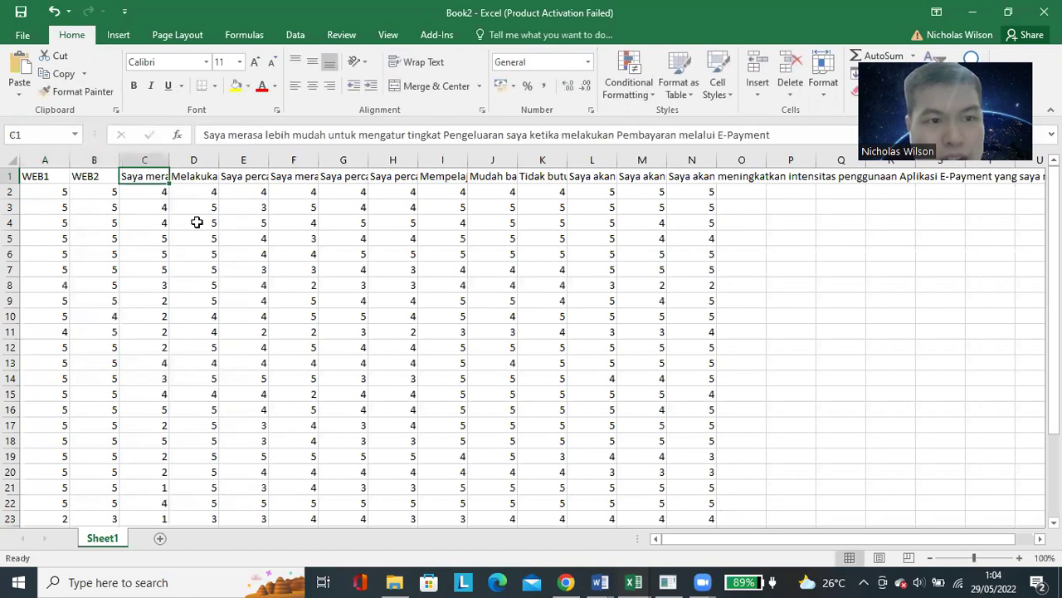
text(WEB3)
key(Tab)
text(WEB4)
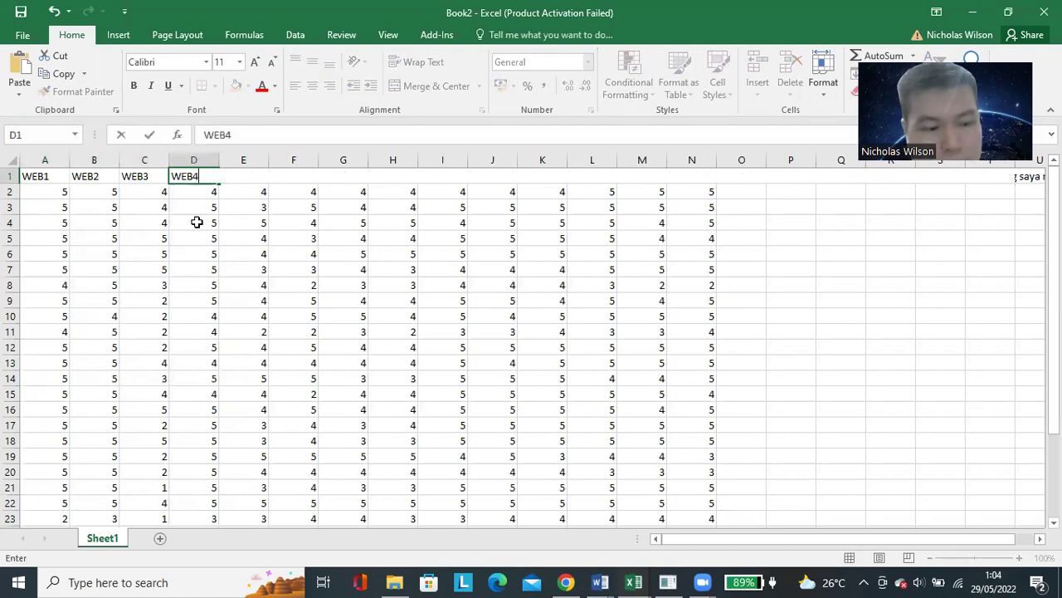
key(Tab)
text(WEB5)
key(Tab)
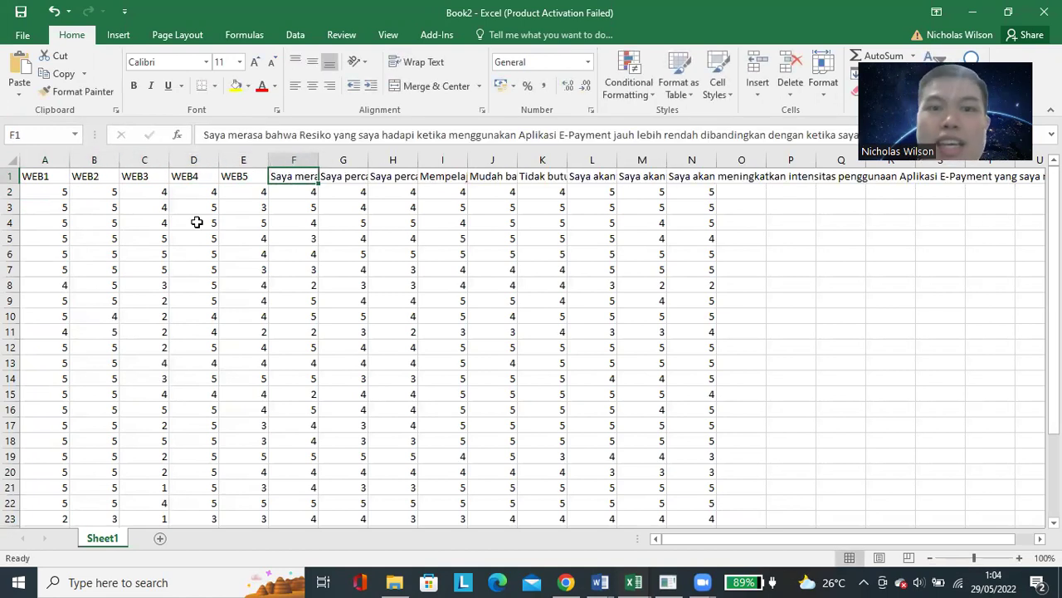
- Replace the statement headers in cells F1 and G1 with the codes SAT1 and SAT2
key(Tab)
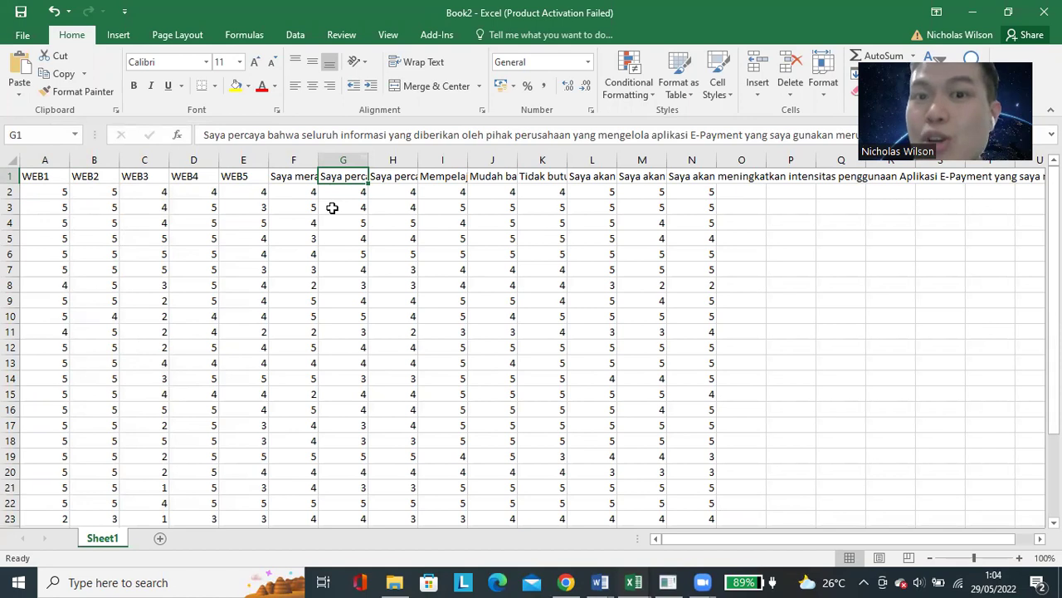
click(290, 176)
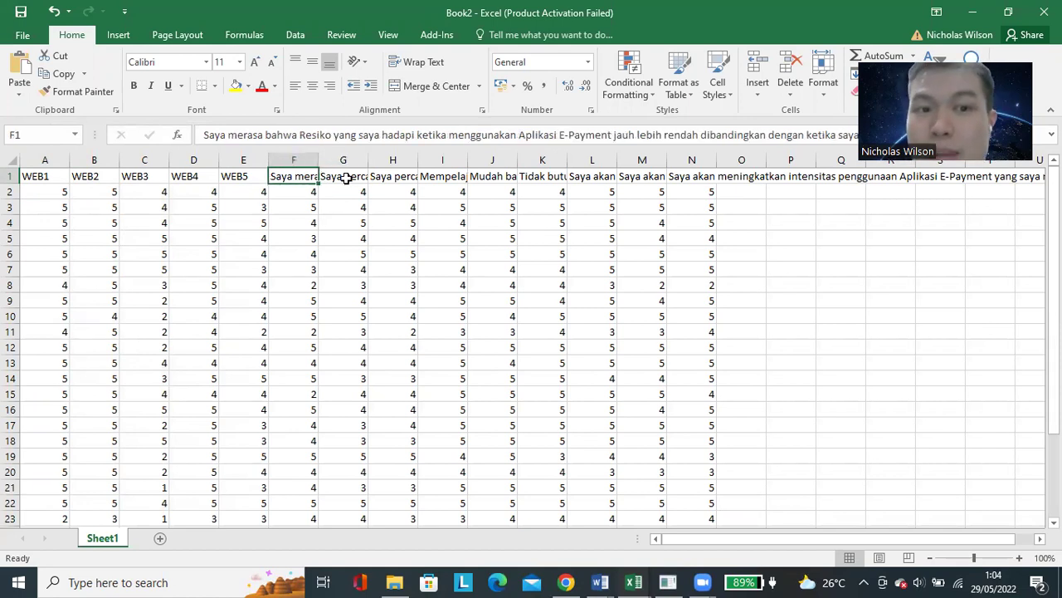
click(345, 176)
key(Tab)
click(294, 171)
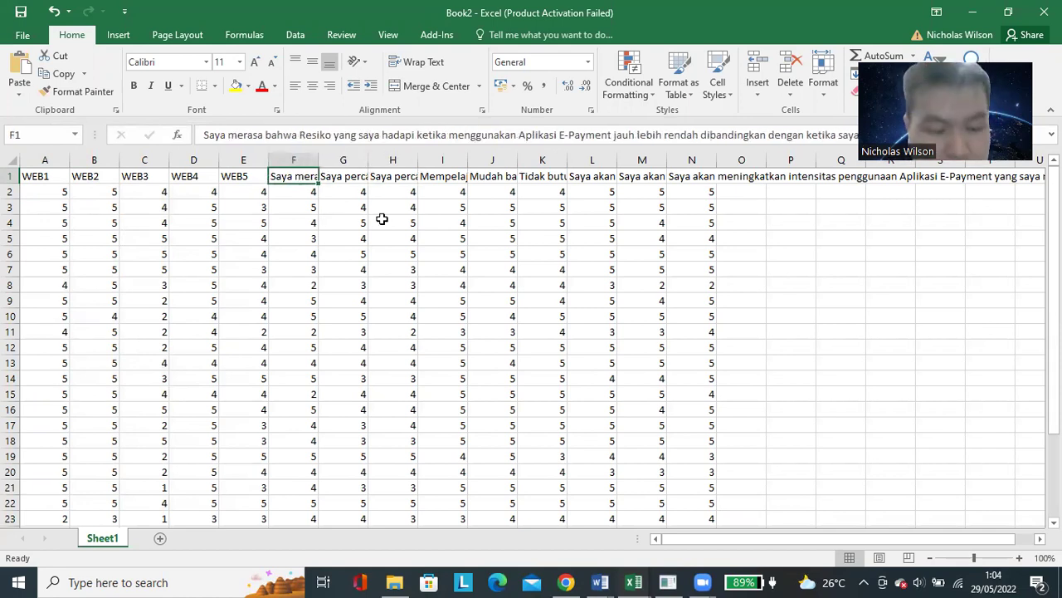
key(ctrl+shift+Right)
key(Delete)
text(SAT1)
text(pt)
key(BackSpace)
key(BackSpace)
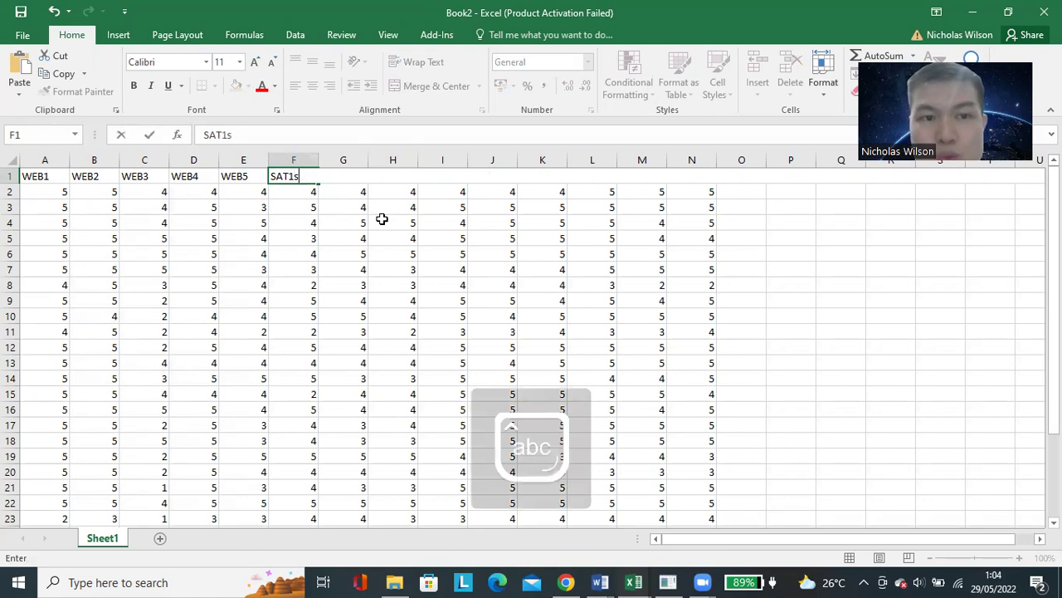
key(Tab)
text(SAT2)
key(Tab)
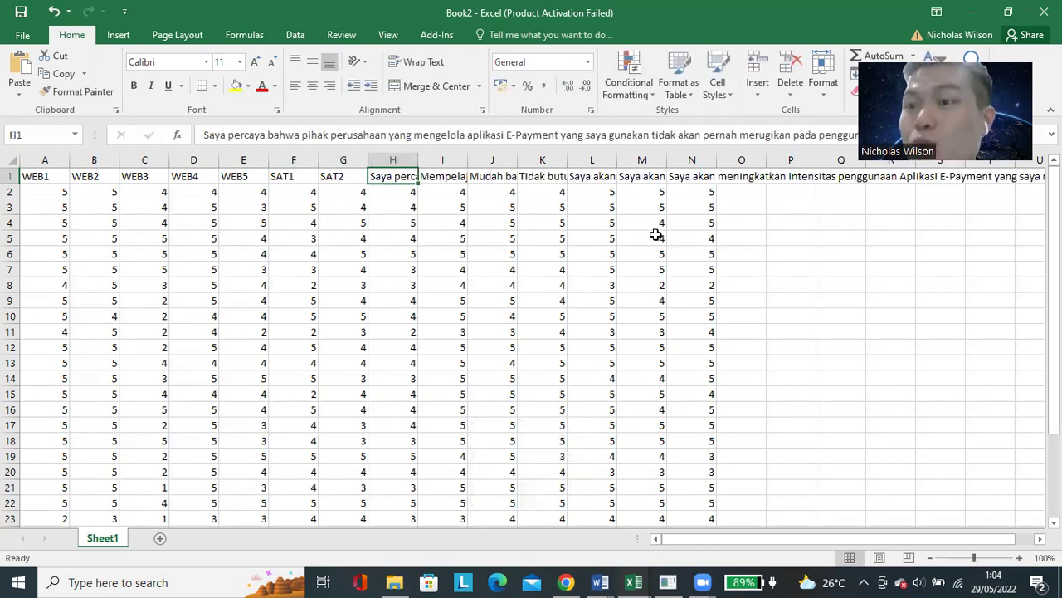
- Close the Book2 workbook without saving its changes
drag(707, 195, 59, 205)
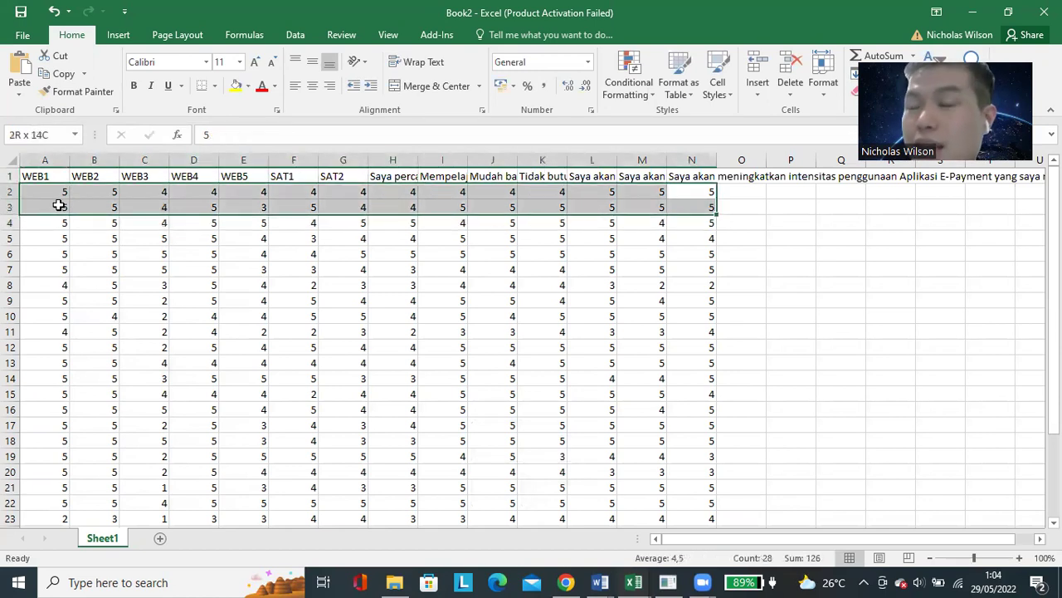
click(477, 257)
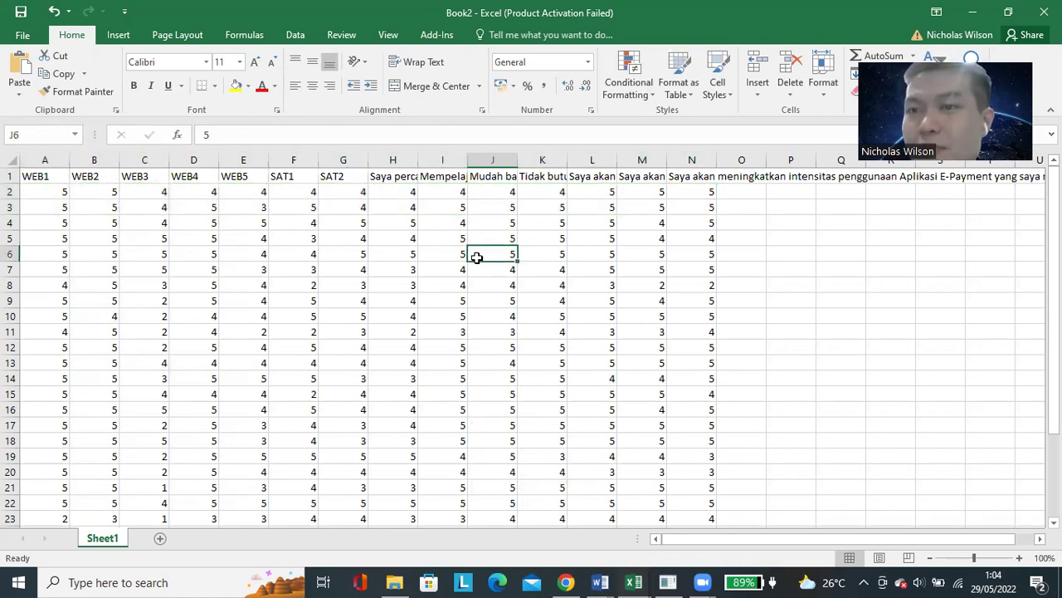
click(506, 218)
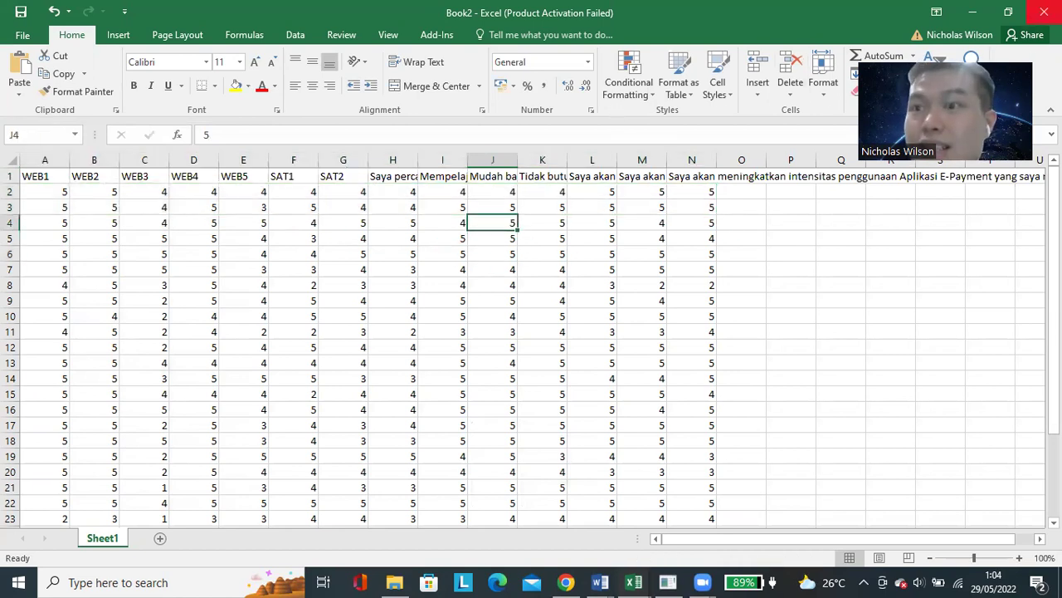
click(1044, 12)
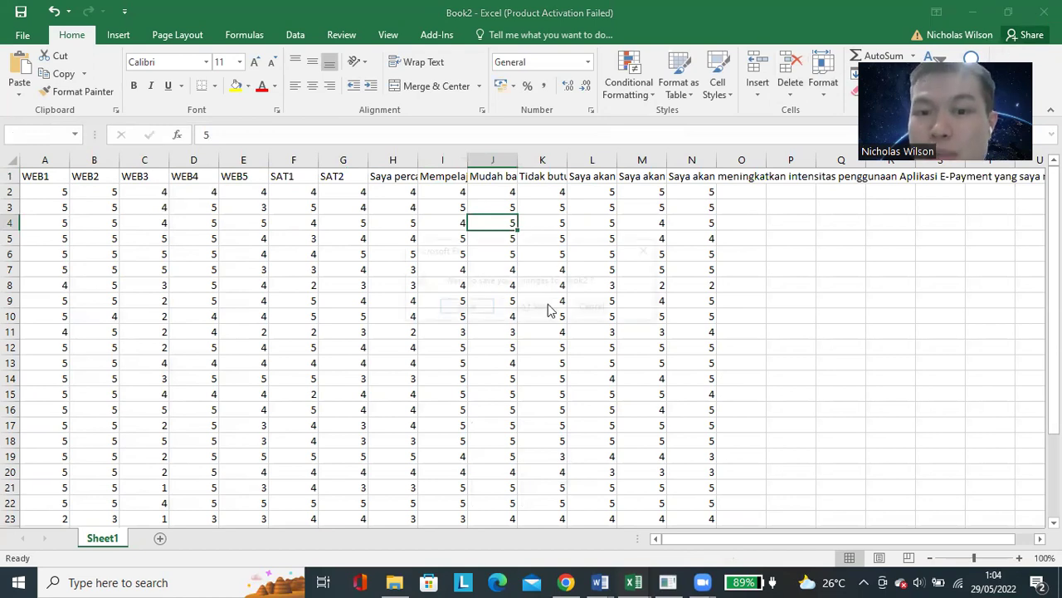
click(547, 307)
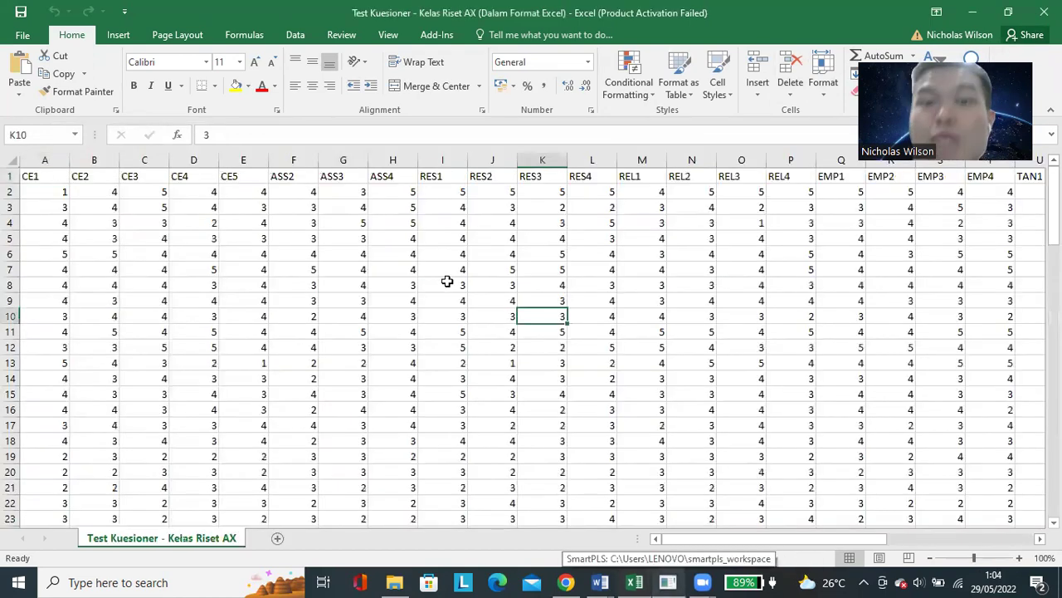
- Examine the coded headers and the respondents' scores down through the rows of the Test Kuesioner - Kelas Riset AX sheet
click(292, 282)
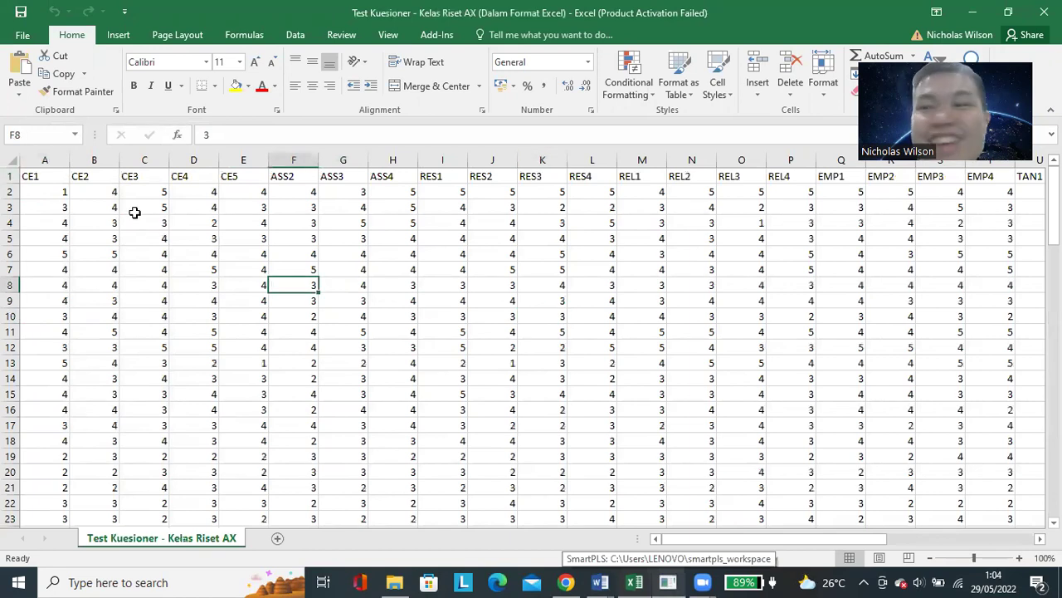
click(159, 237)
click(55, 179)
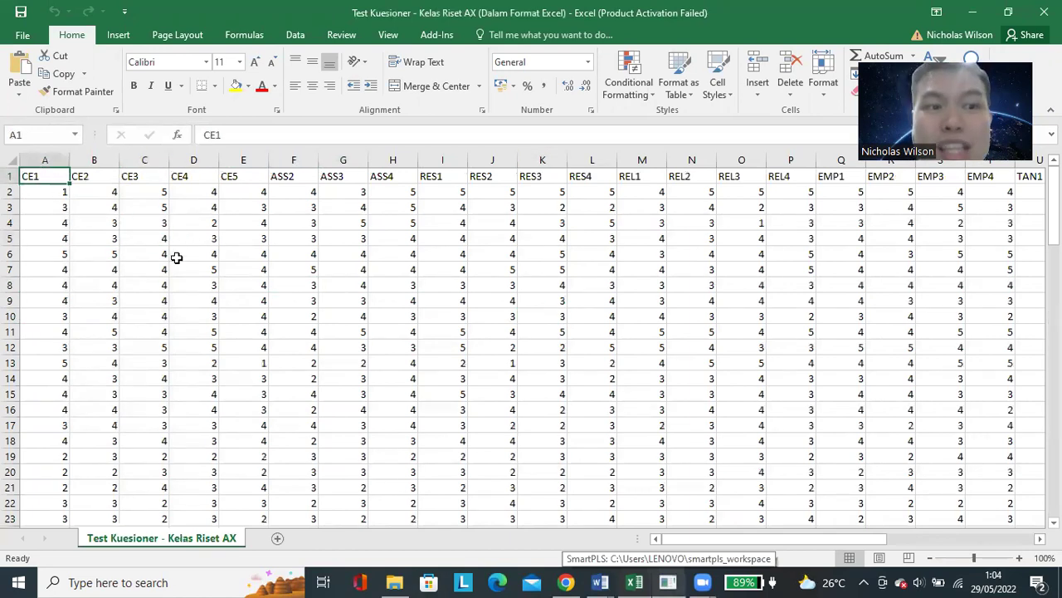
click(224, 264)
drag(50, 177, 597, 393)
scroll(161, 307, down, 6)
scroll(161, 337, up, 6)
click(142, 328)
scroll(71, 286, down, 18)
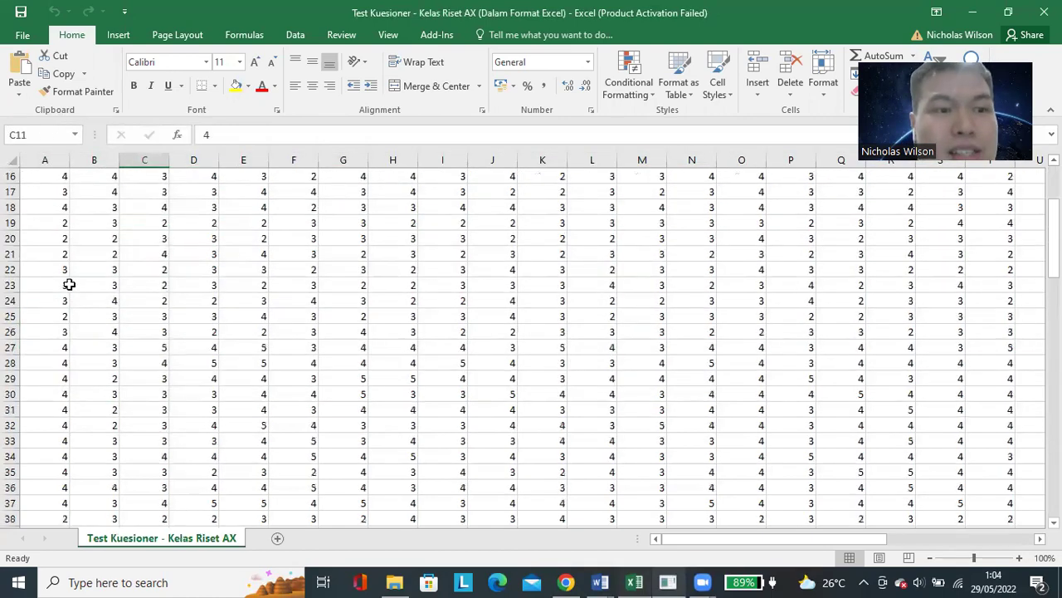
scroll(76, 288, down, 17)
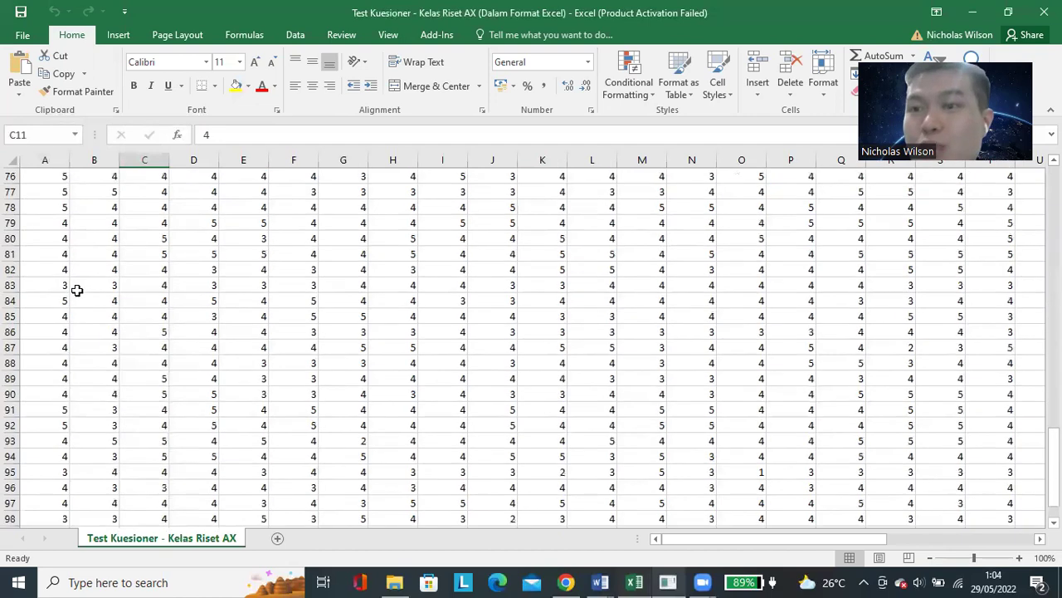
scroll(87, 300, up, 6)
scroll(86, 300, up, 20)
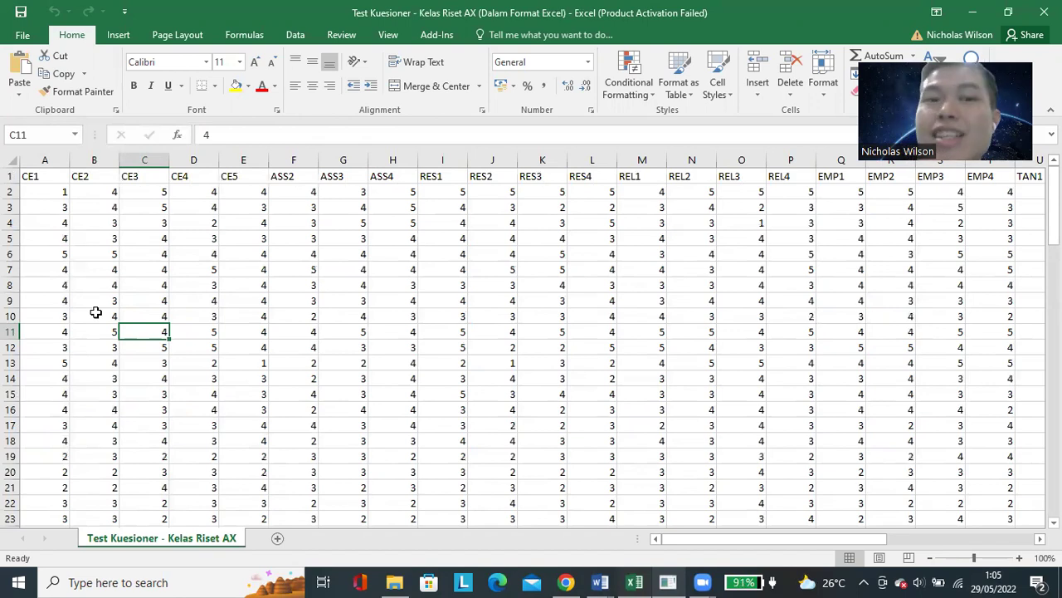
click(37, 187)
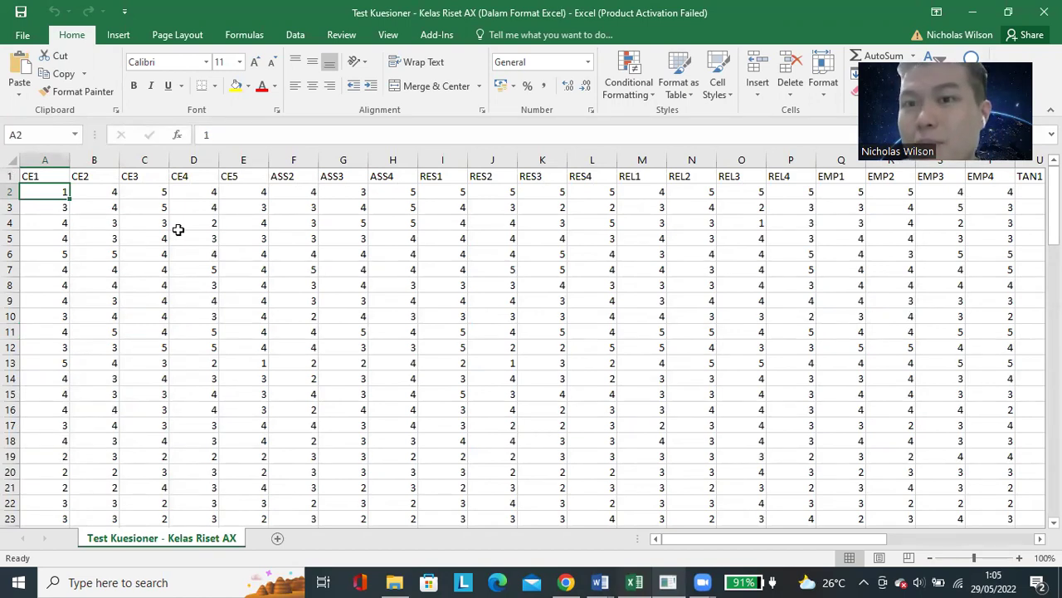
click(35, 174)
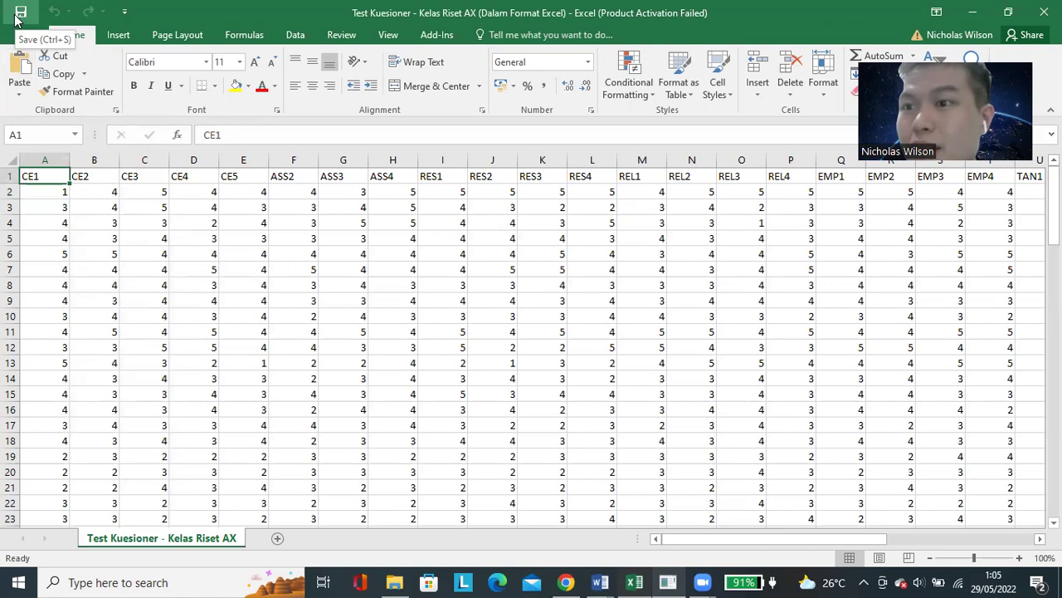
click(294, 254)
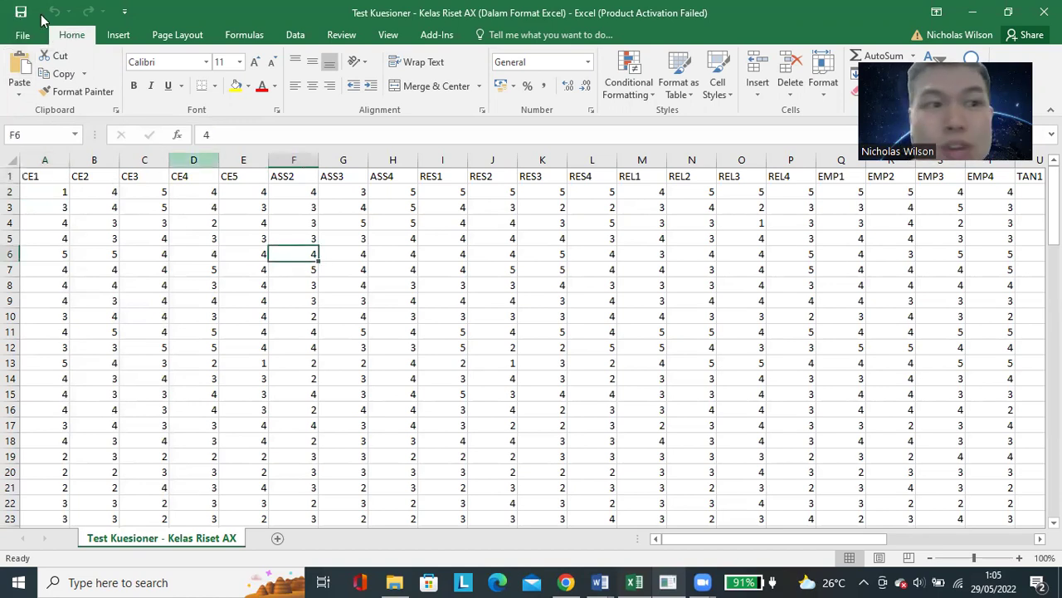
click(23, 35)
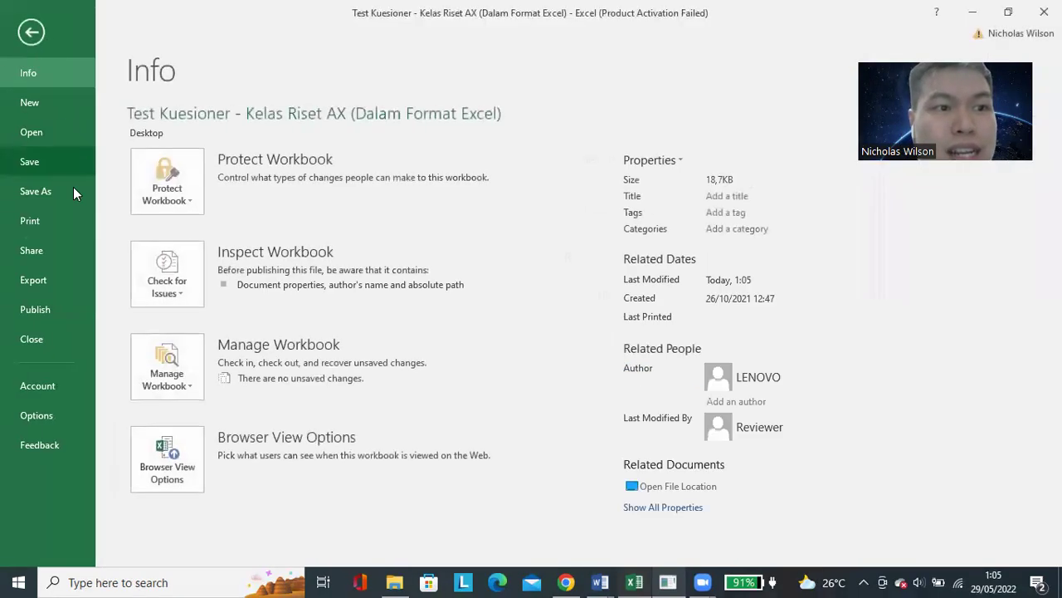
click(36, 191)
click(431, 152)
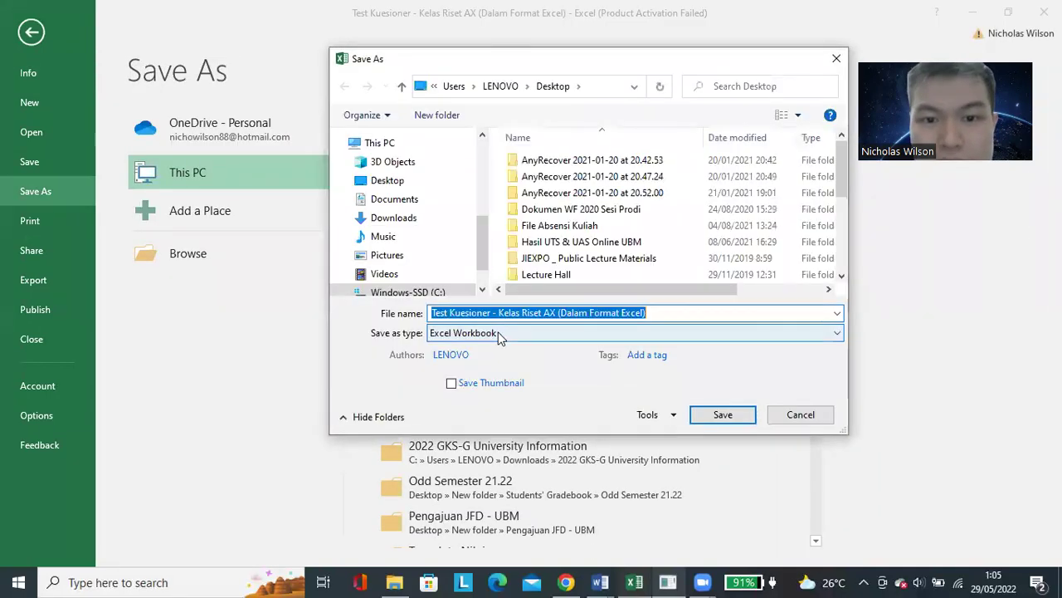
click(494, 333)
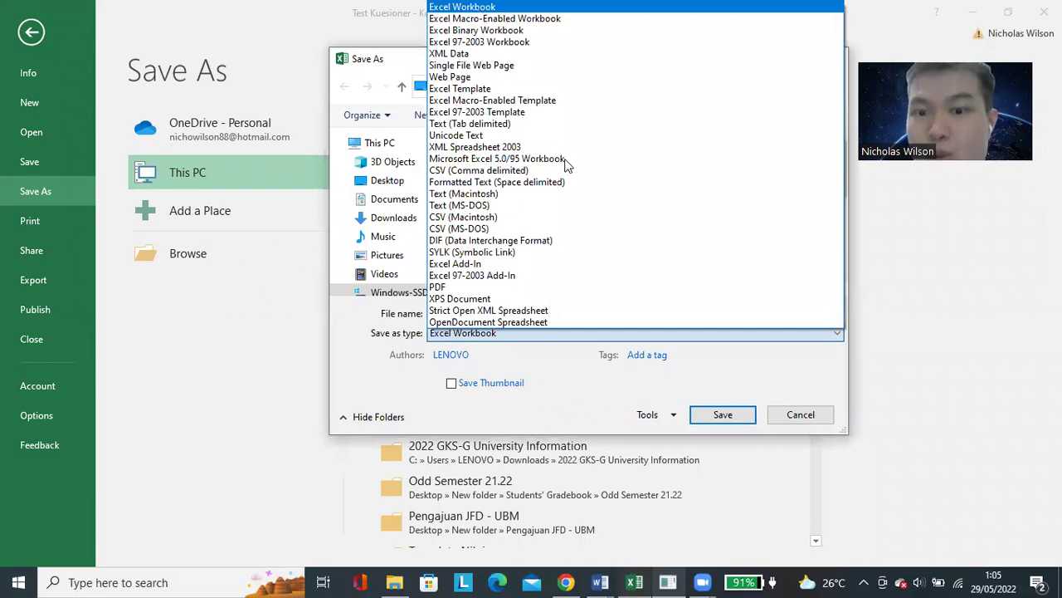
click(716, 420)
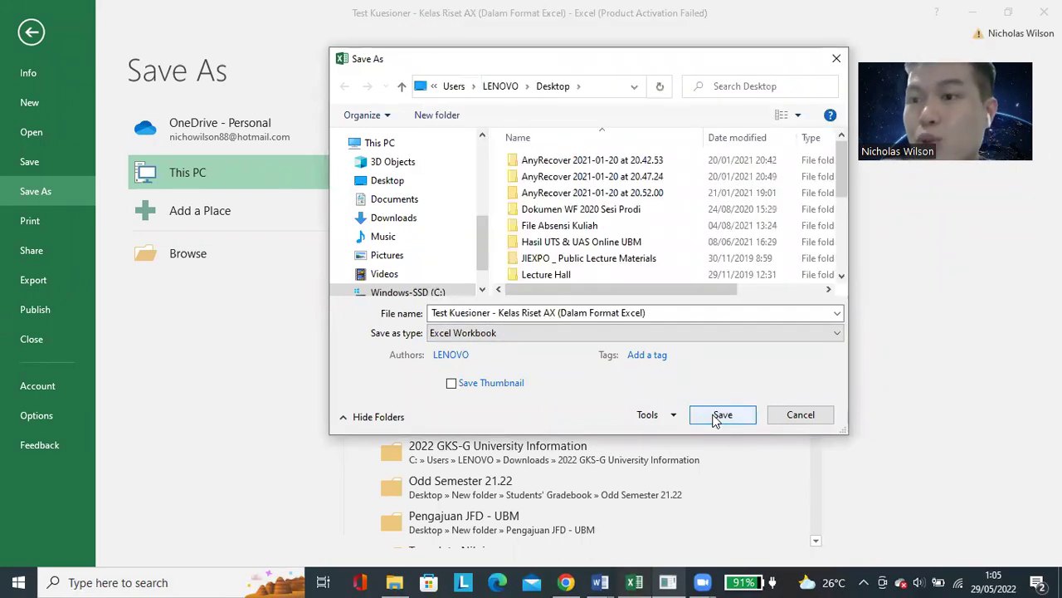
click(716, 419)
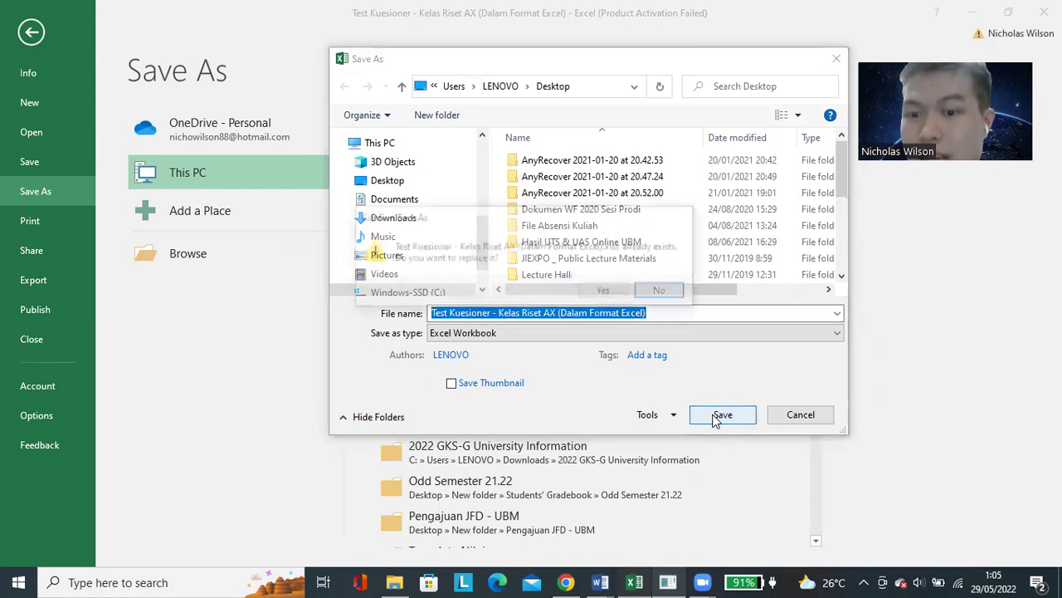
click(668, 301)
click(830, 417)
click(32, 30)
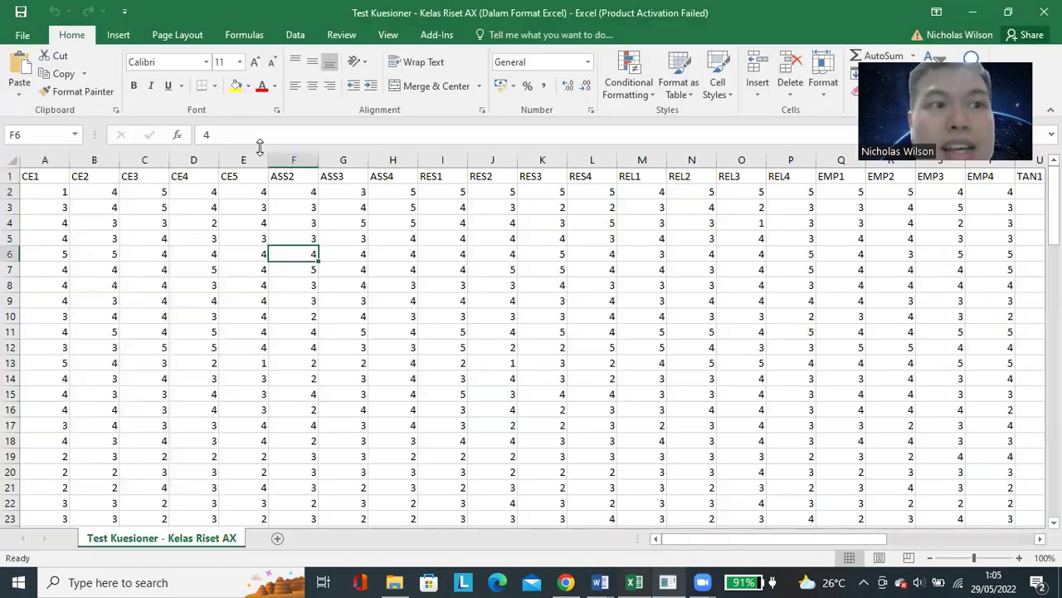
- Try to save a copy of the workbook to the Desktop as CSV (Comma delimited), declining to replace the existing file
click(23, 34)
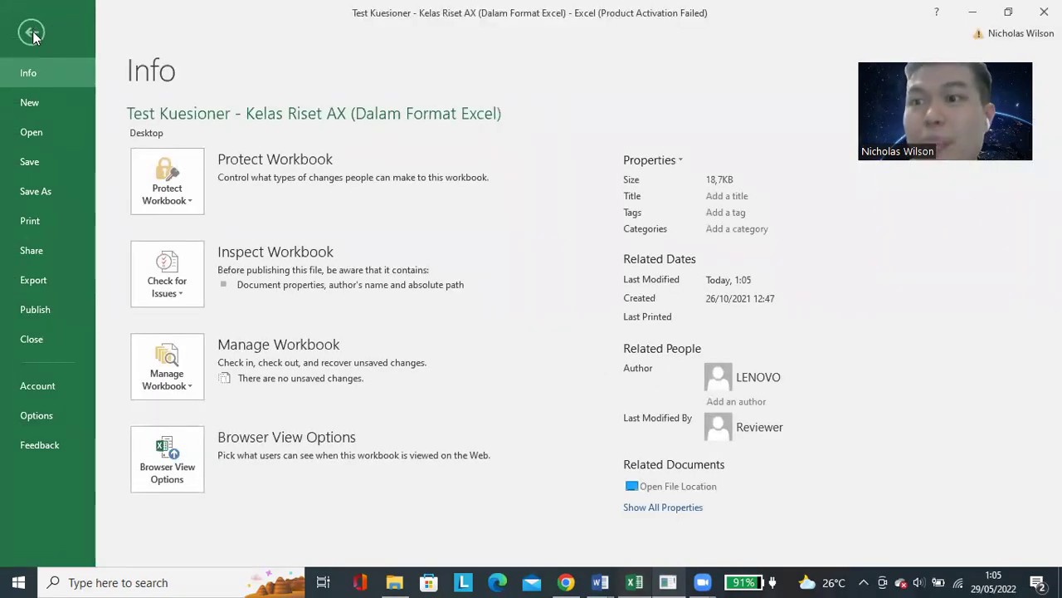
click(36, 191)
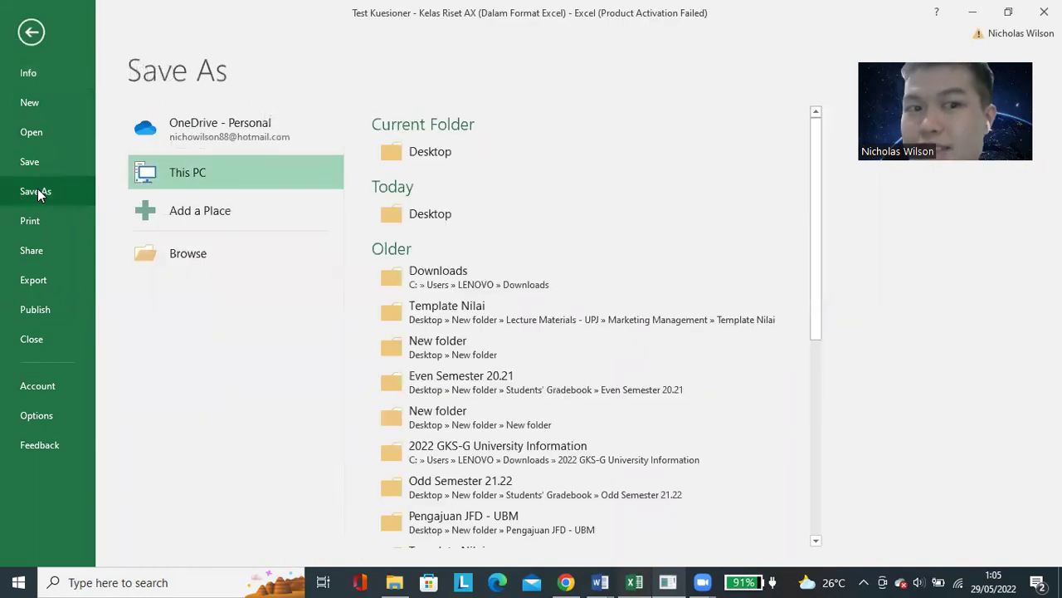
click(509, 165)
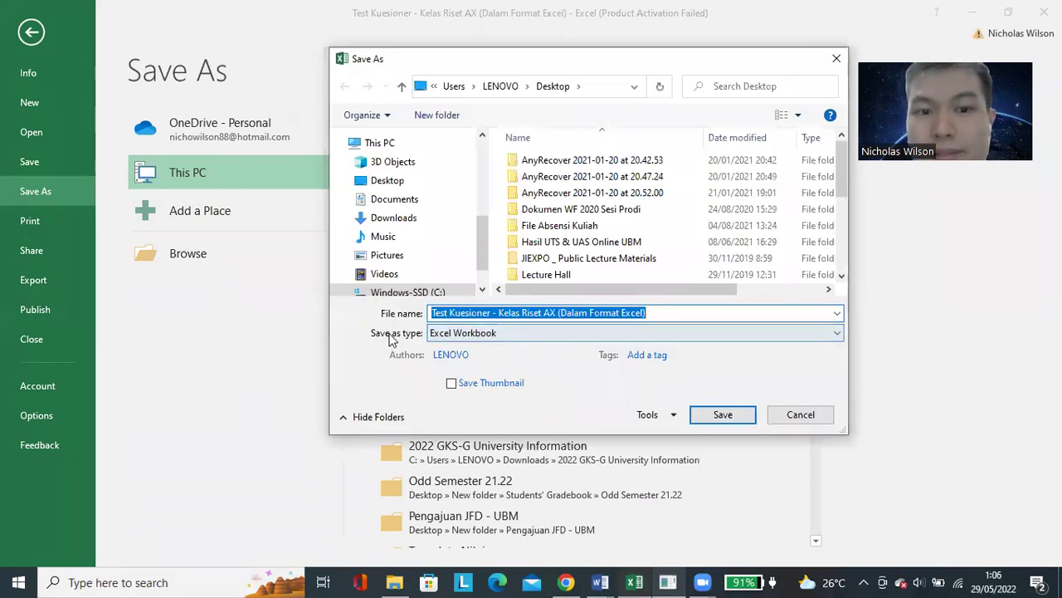
click(518, 333)
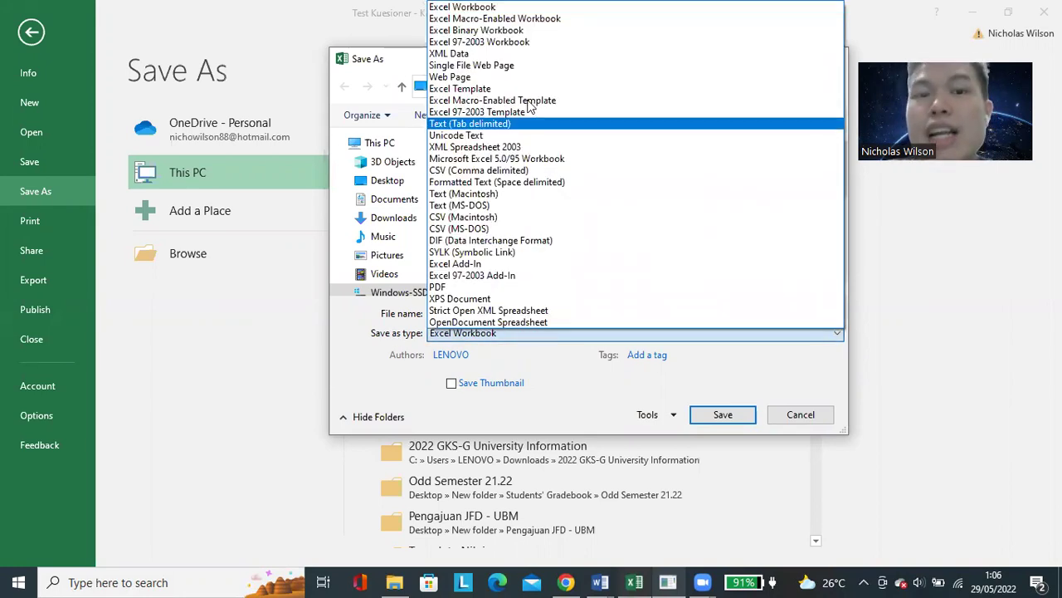
click(547, 171)
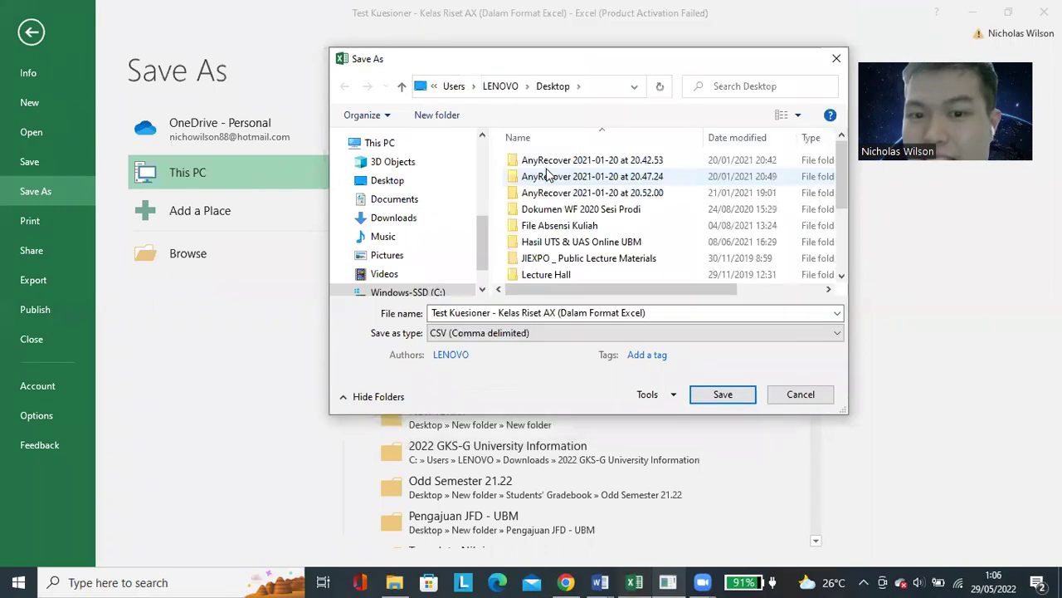
click(736, 396)
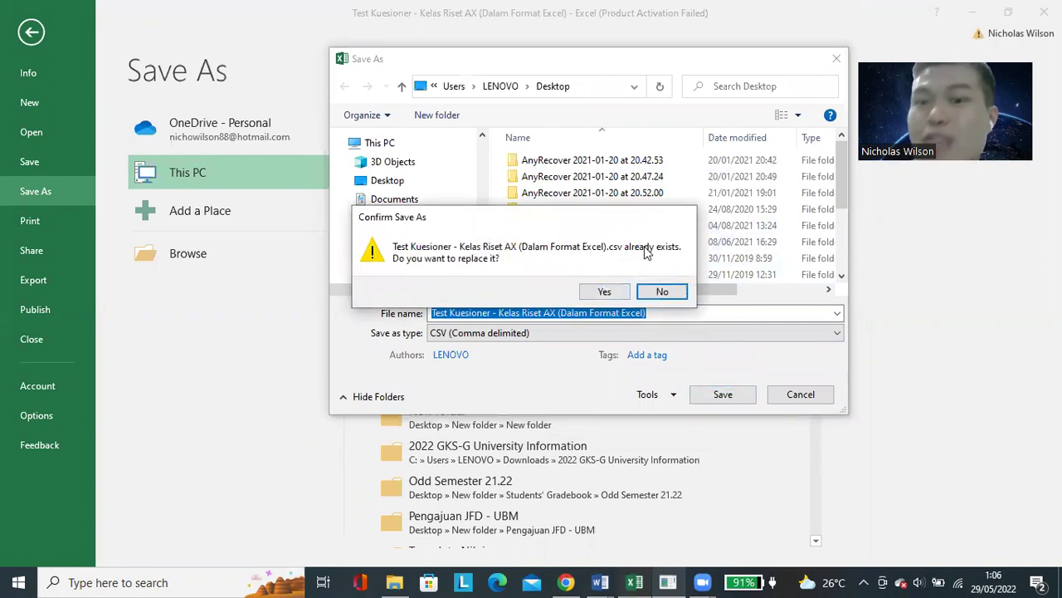
click(667, 294)
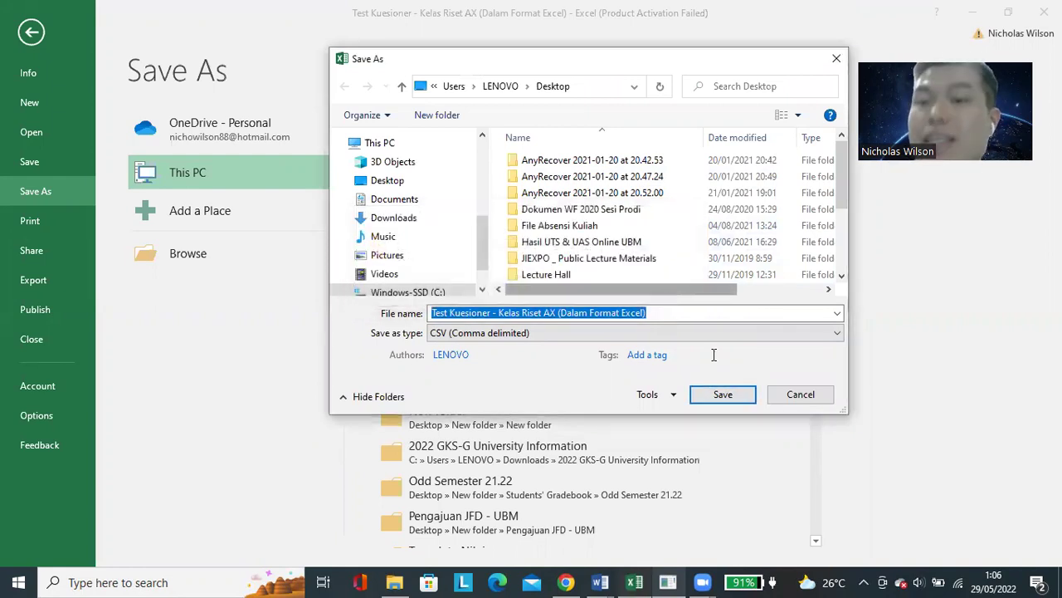
click(543, 334)
click(514, 171)
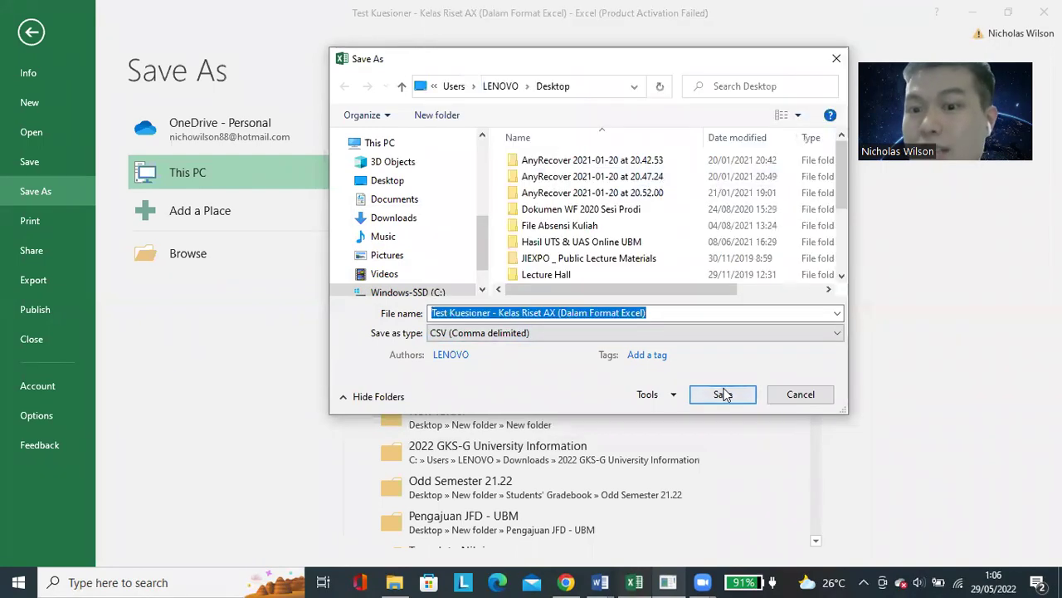
click(809, 397)
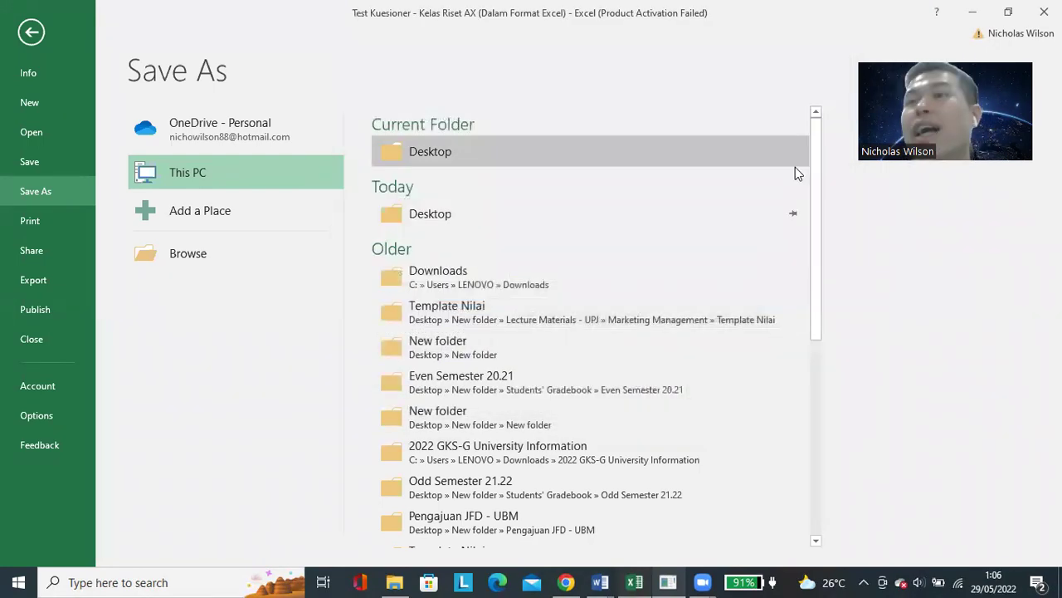
- Close the Test Kuesioner workbook and the Google Sheets responses, and switch to SmartPLS
click(1044, 12)
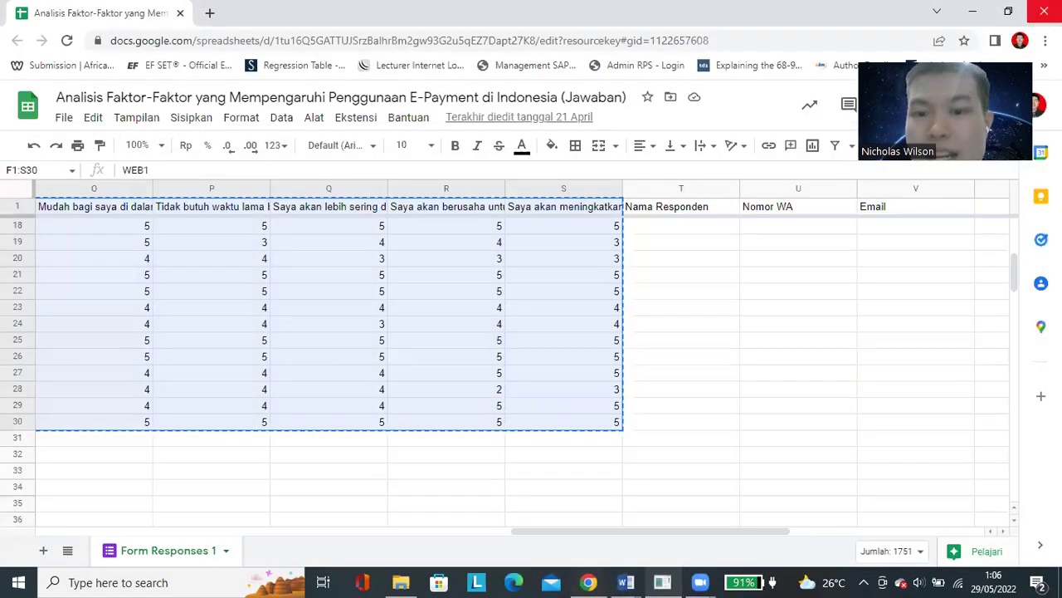
click(1044, 12)
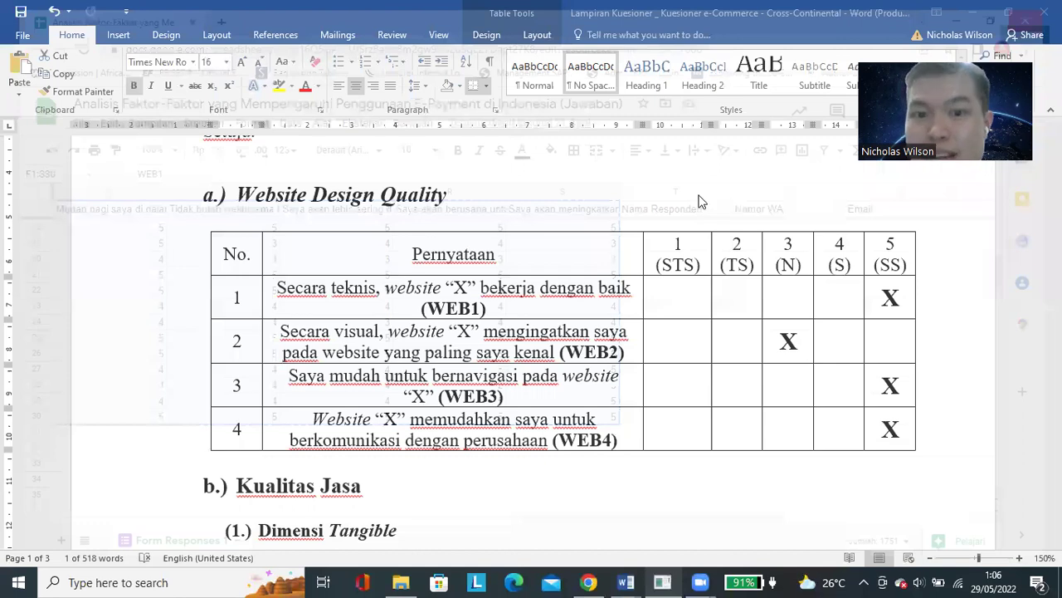
mouse_move(699, 582)
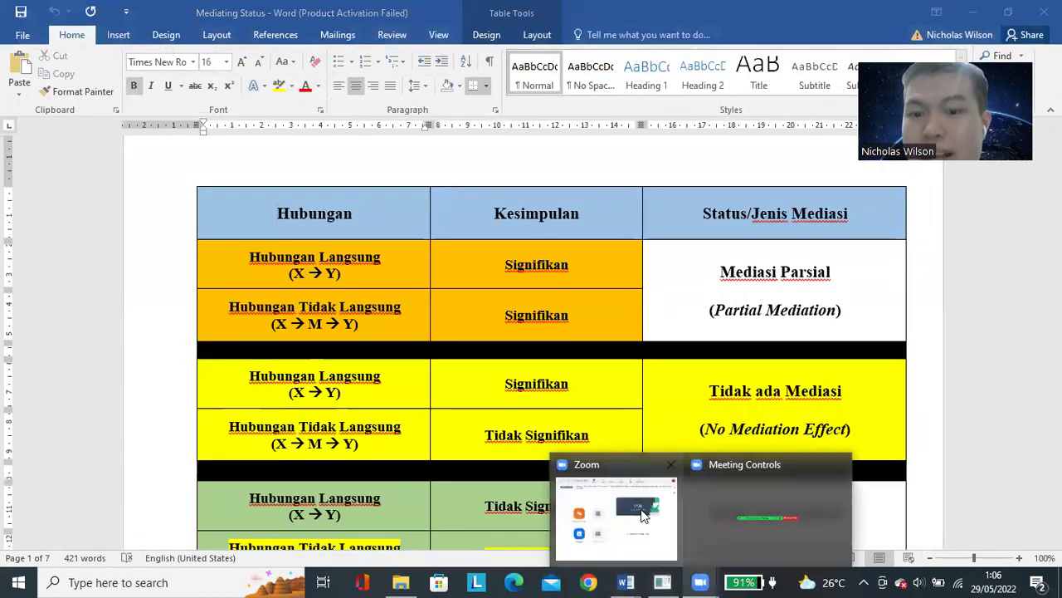
click(662, 582)
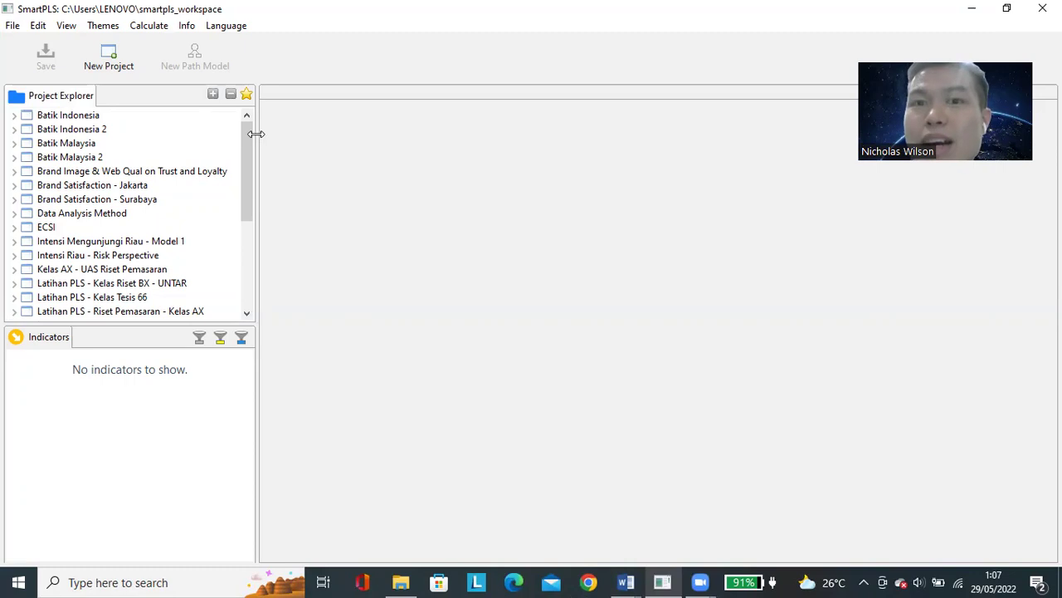
drag(251, 133, 241, 140)
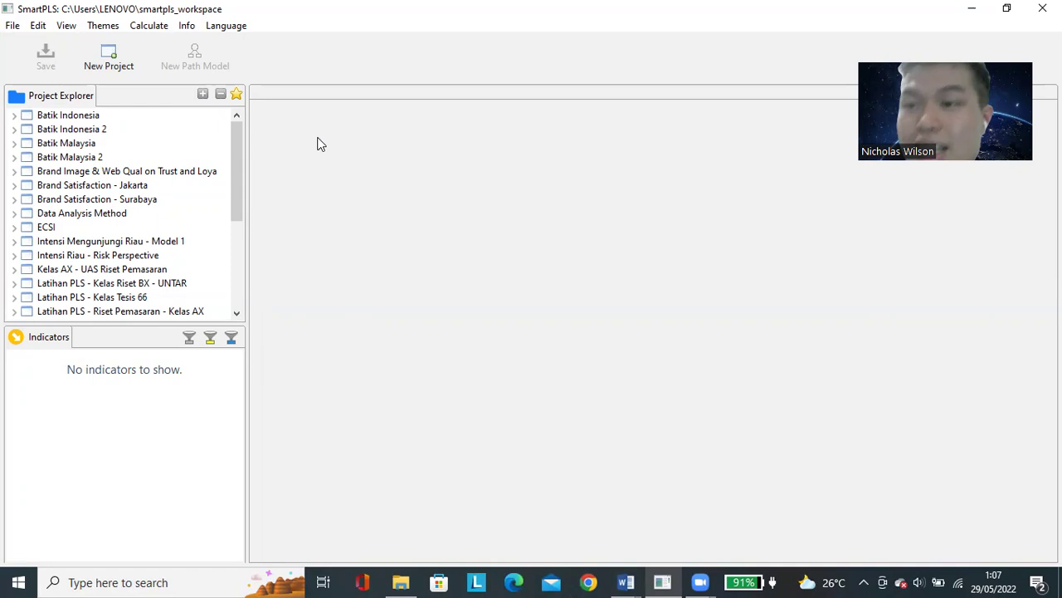
- Create a new project named Project PLS 1
click(109, 58)
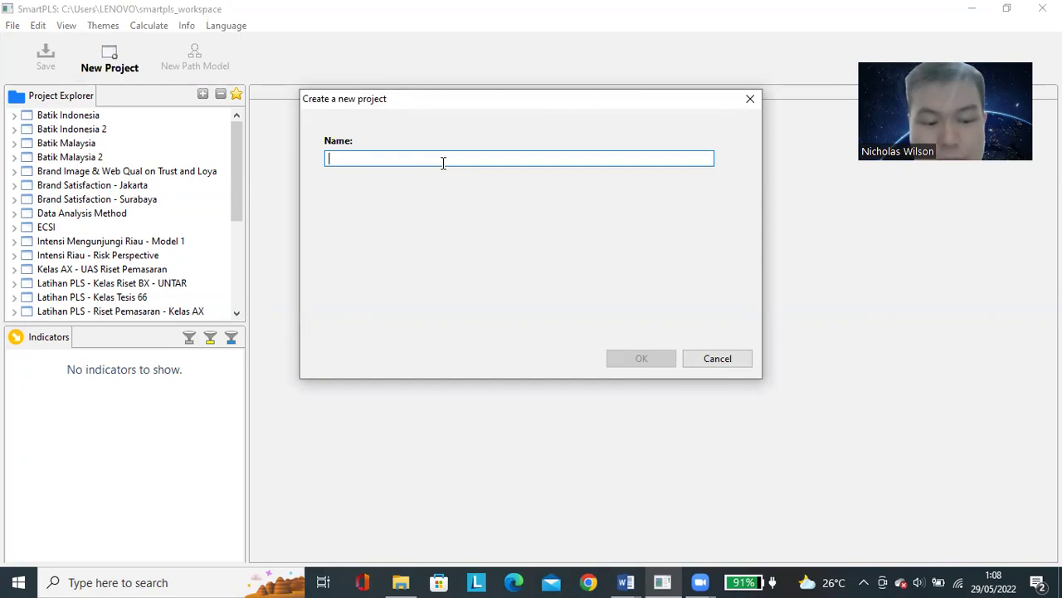
key(Caps_Lock)
text(p)
key(Caps_Lock)
text(ROJECT)
key(Caps_Lock)
key(BackSpace)
key(BackSpace)
key(BackSpace)
key(BackSpace)
key(BackSpace)
key(BackSpace)
key(BackSpace)
key(Caps_Lock)
text(P)
key(Caps_Lock)
text(roject)
key(Caps_Lock)
text(PLS 1)
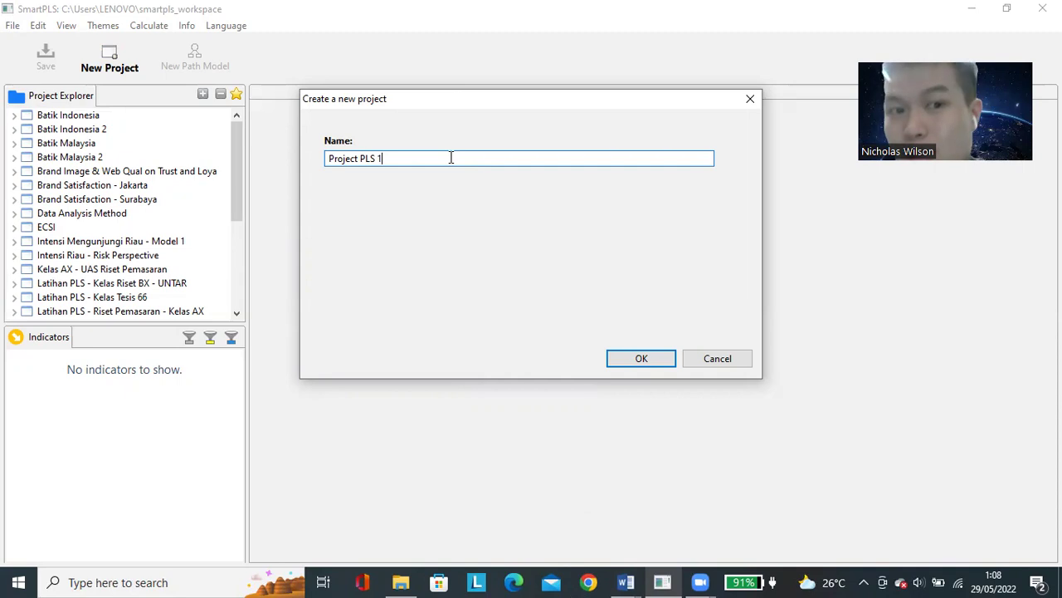
click(638, 365)
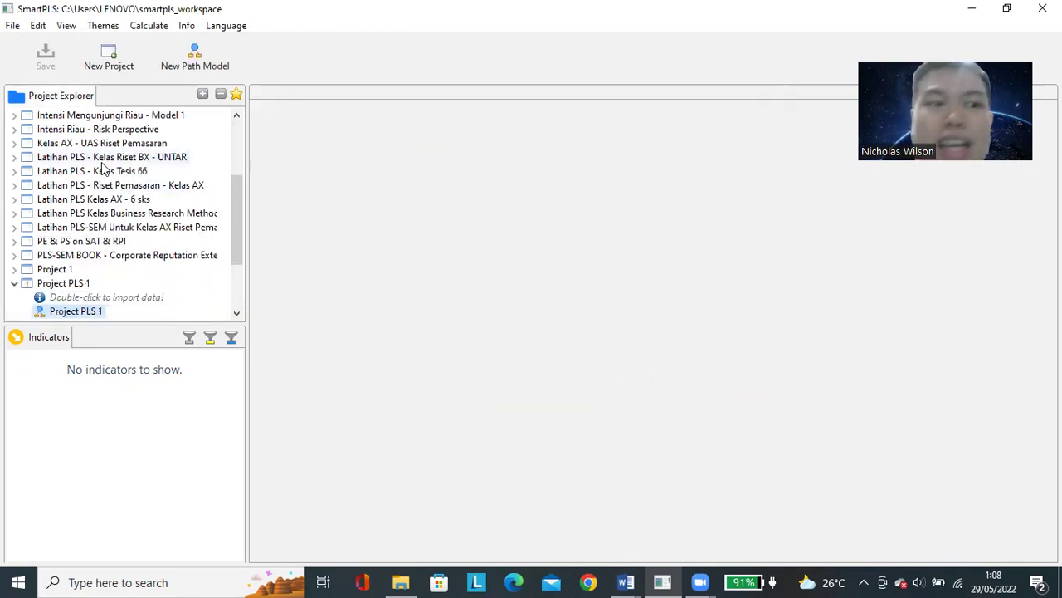
- Start a data import for Project PLS 1 and check the file types in the Desktop folder
scroll(106, 172, down, 2)
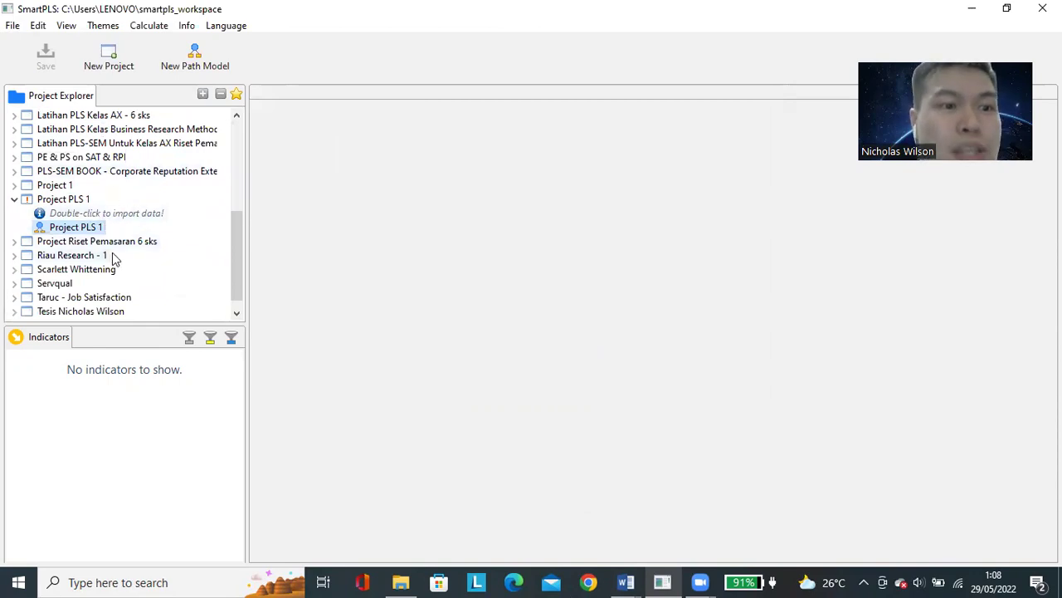
click(70, 203)
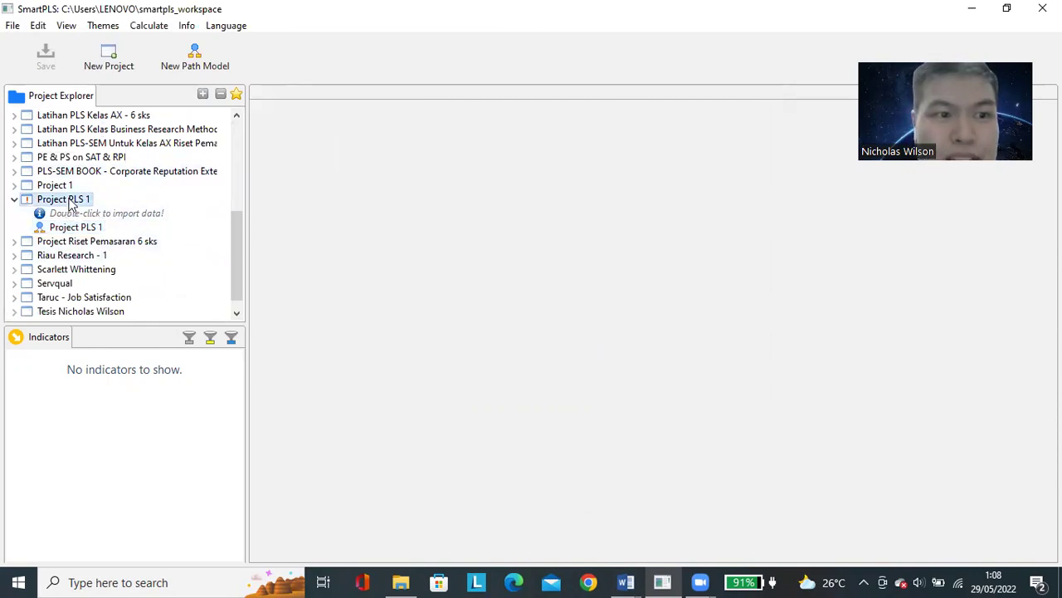
click(128, 218)
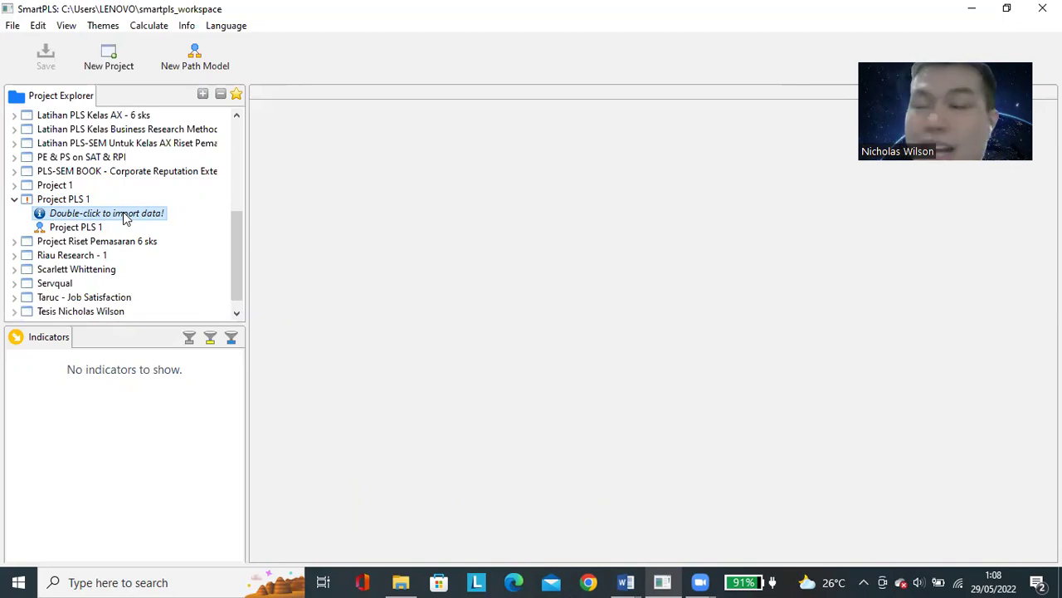
double_click(123, 211)
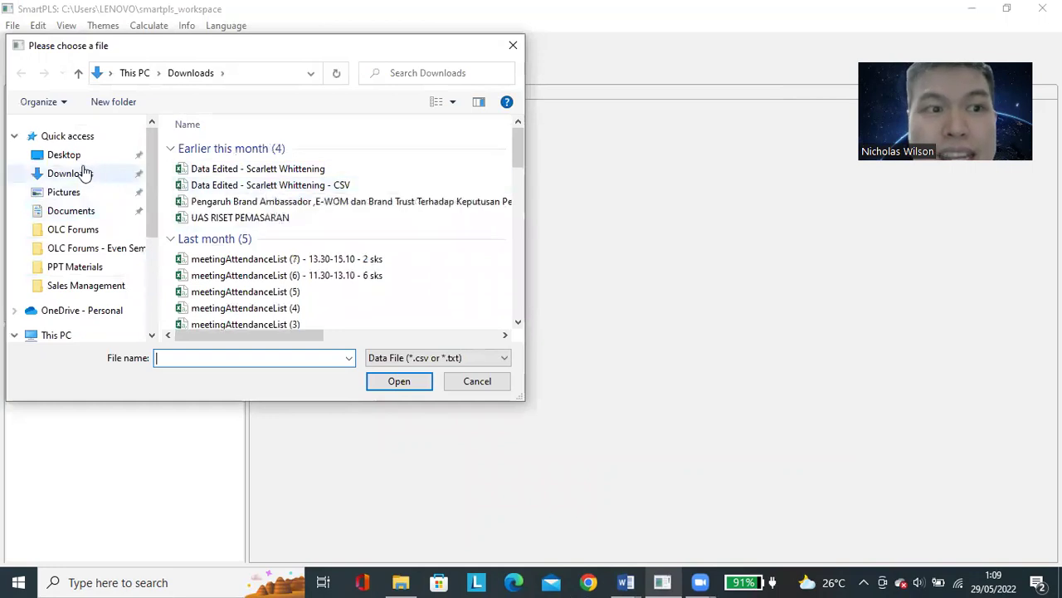
click(75, 156)
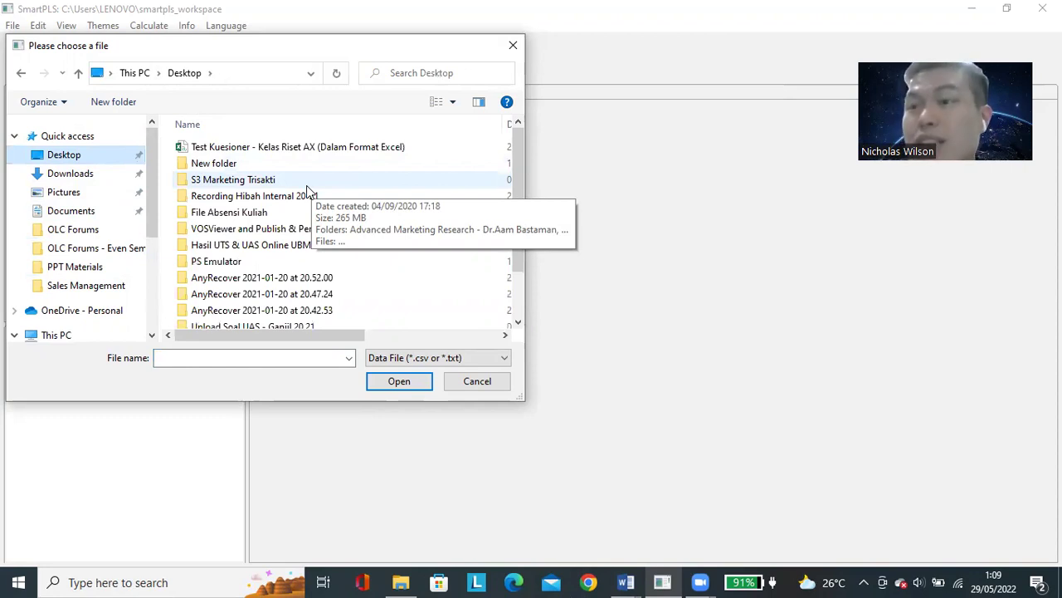
drag(300, 335, 493, 328)
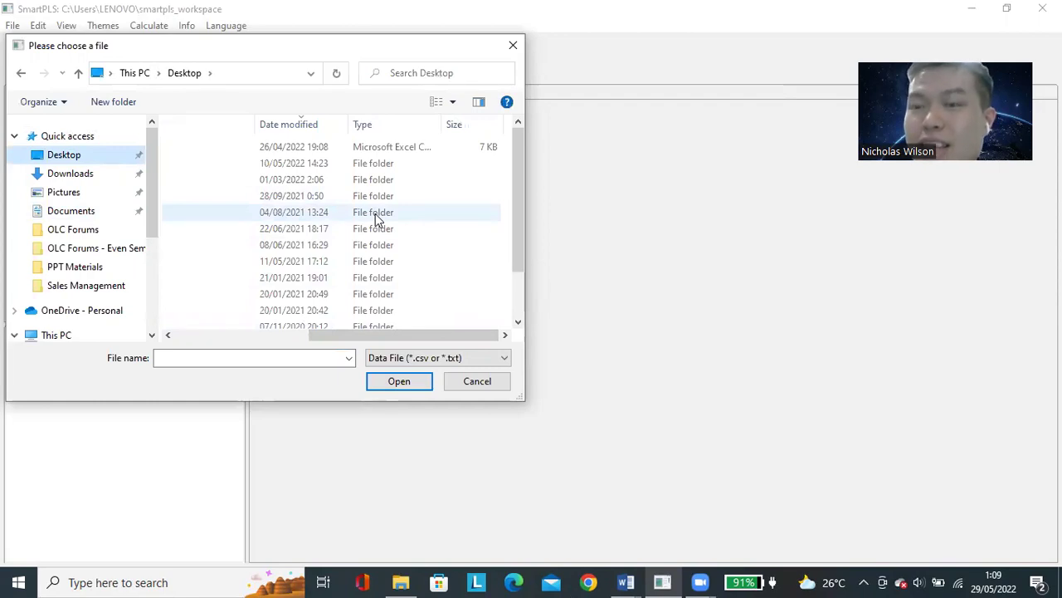
mouse_move(401, 332)
mouse_down()
mouse_move(199, 327)
mouse_move(396, 335)
mouse_up()
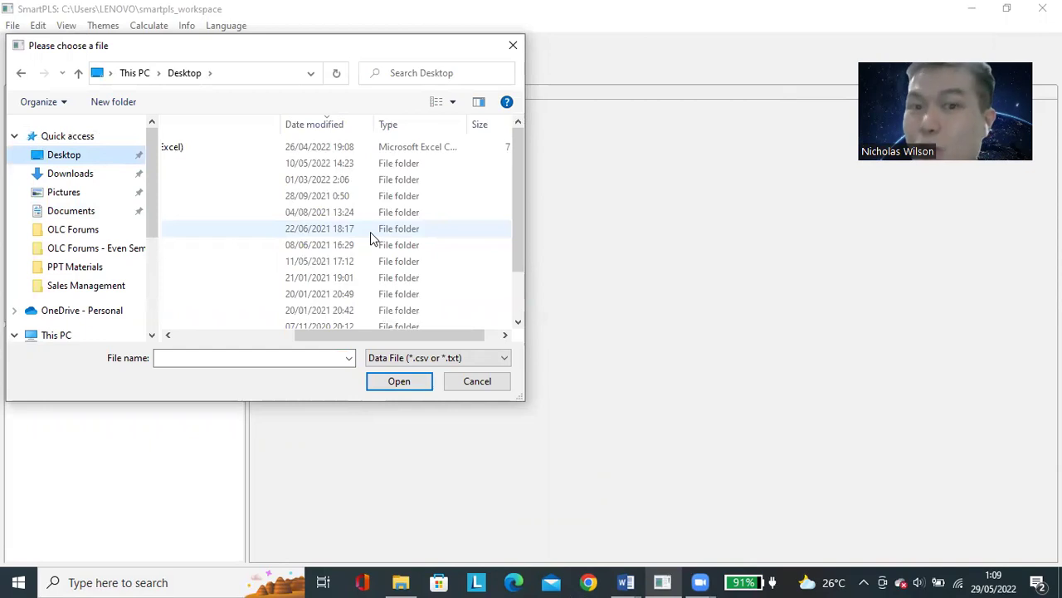
drag(402, 334, 281, 335)
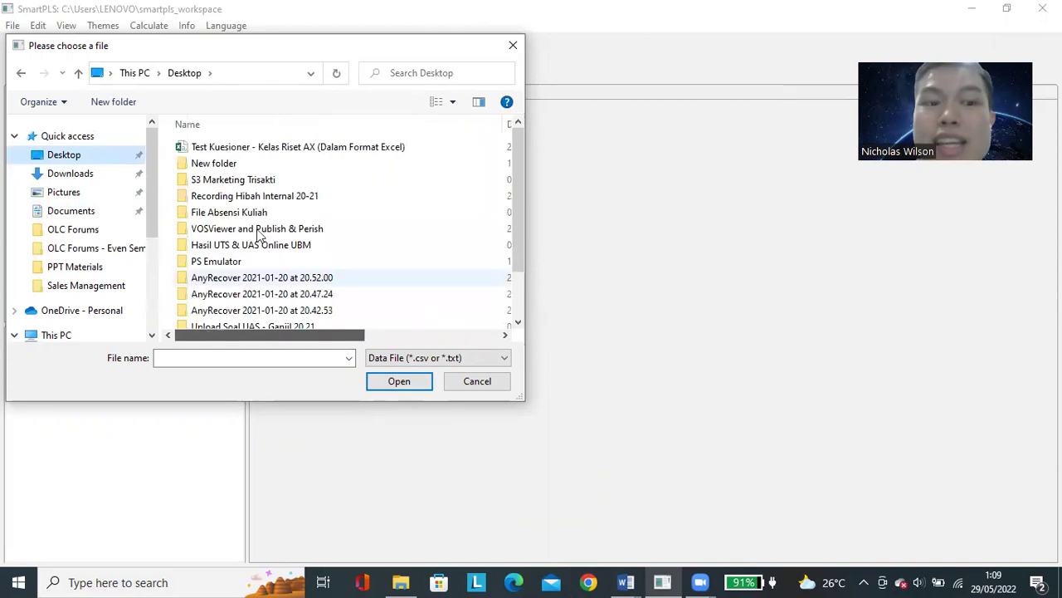
- Import the CSV file Test Kuesioner - Kelas Riset AX (Dalam Format Excel) into the project, keeping its proposed name
click(305, 150)
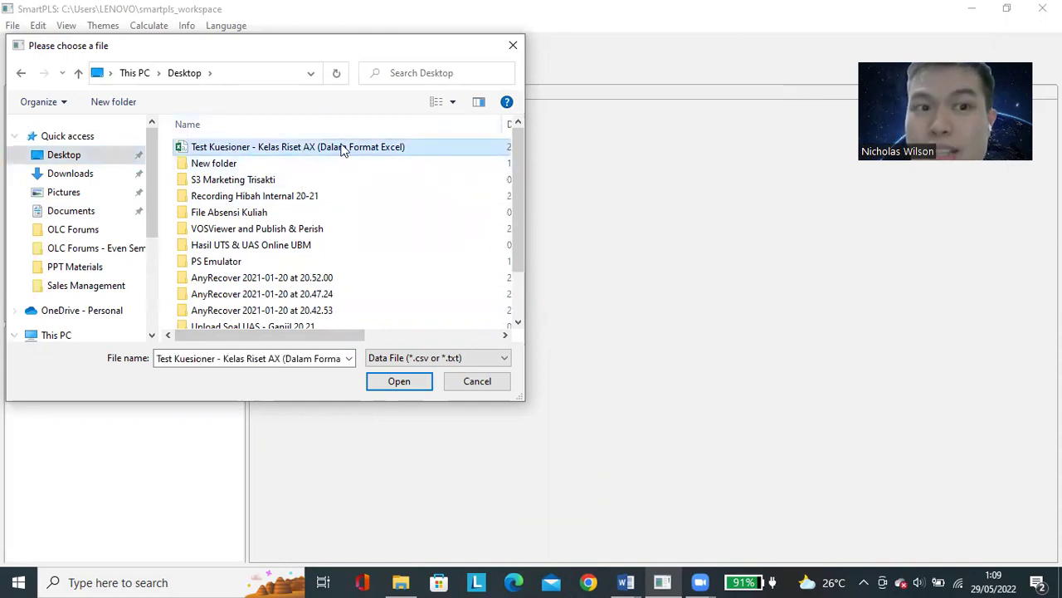
drag(342, 337, 491, 334)
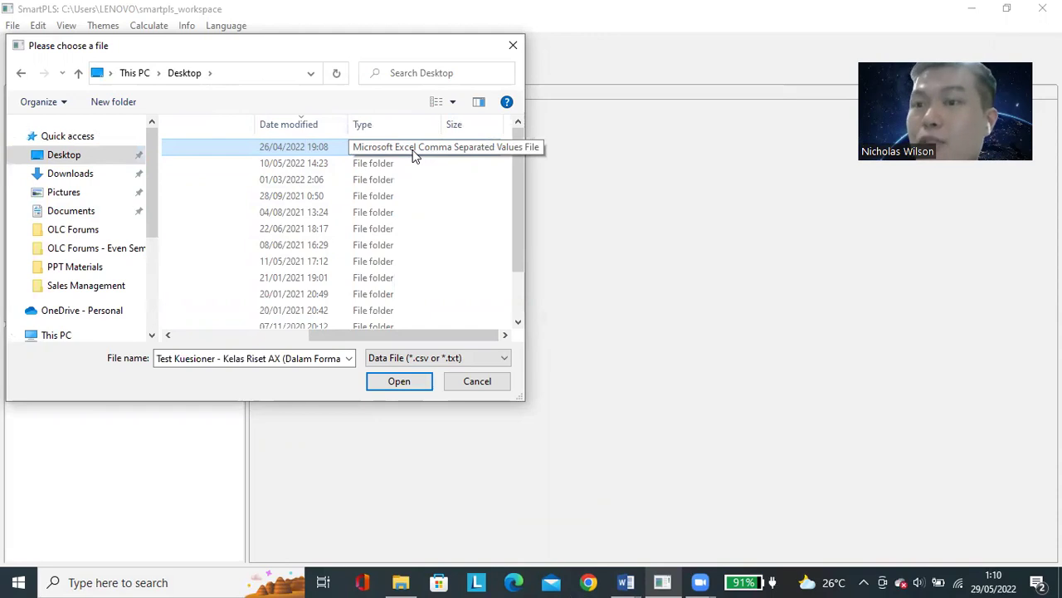
drag(404, 333, 269, 332)
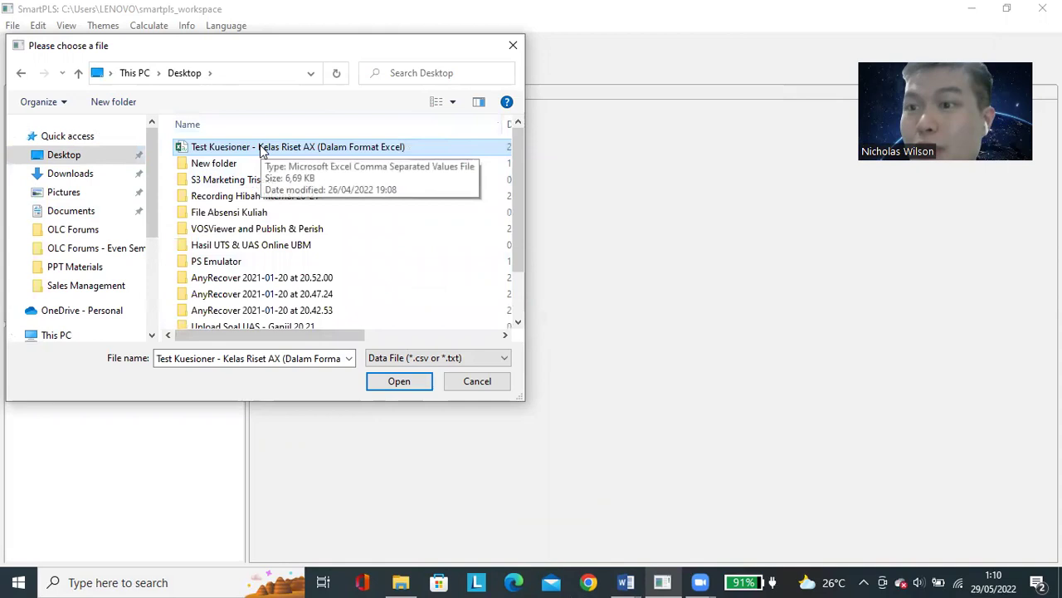
click(406, 384)
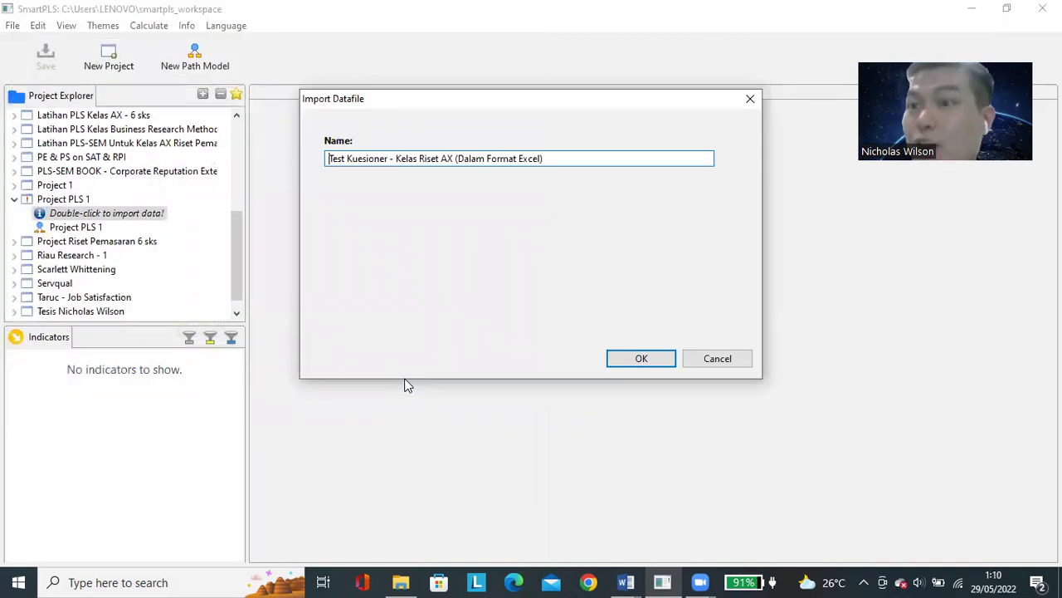
click(639, 362)
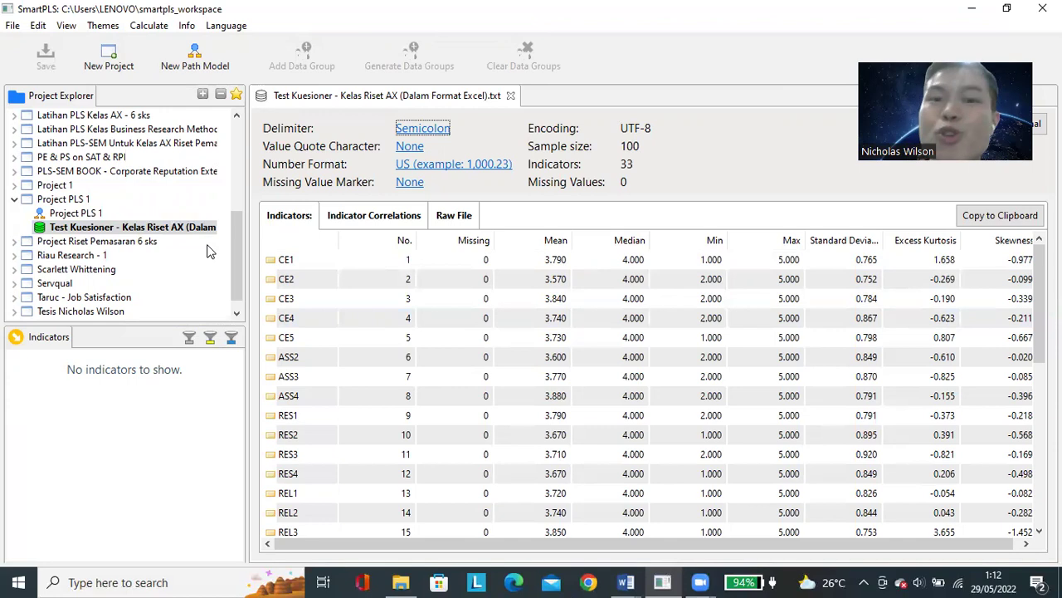
- Switch to the PLS-SEM document in Word and delete the Empathy (Mo) moderator from the research model on page 3
click(626, 581)
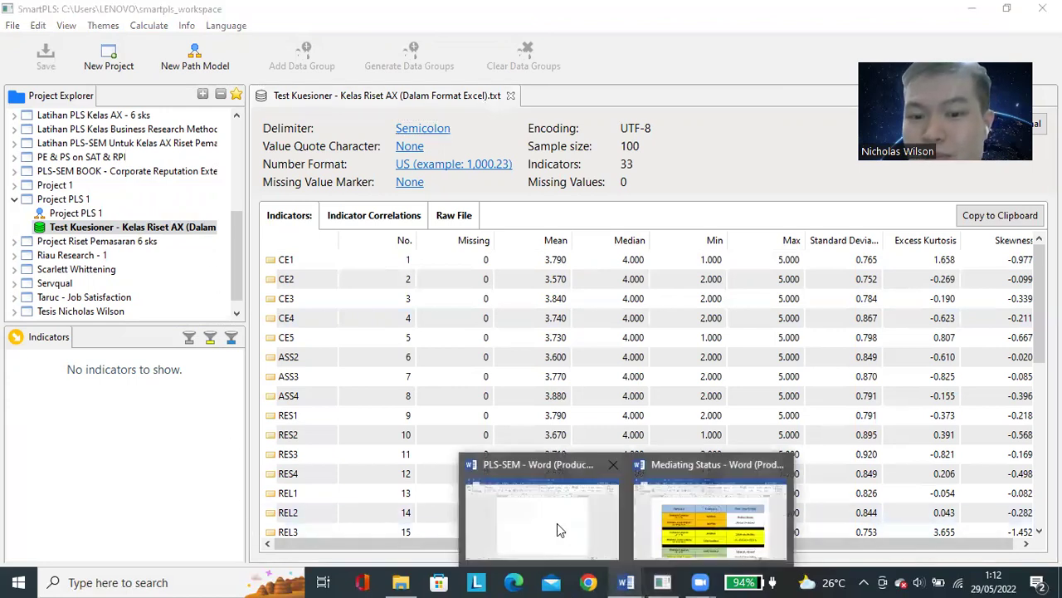
click(557, 523)
scroll(505, 382, up, 8)
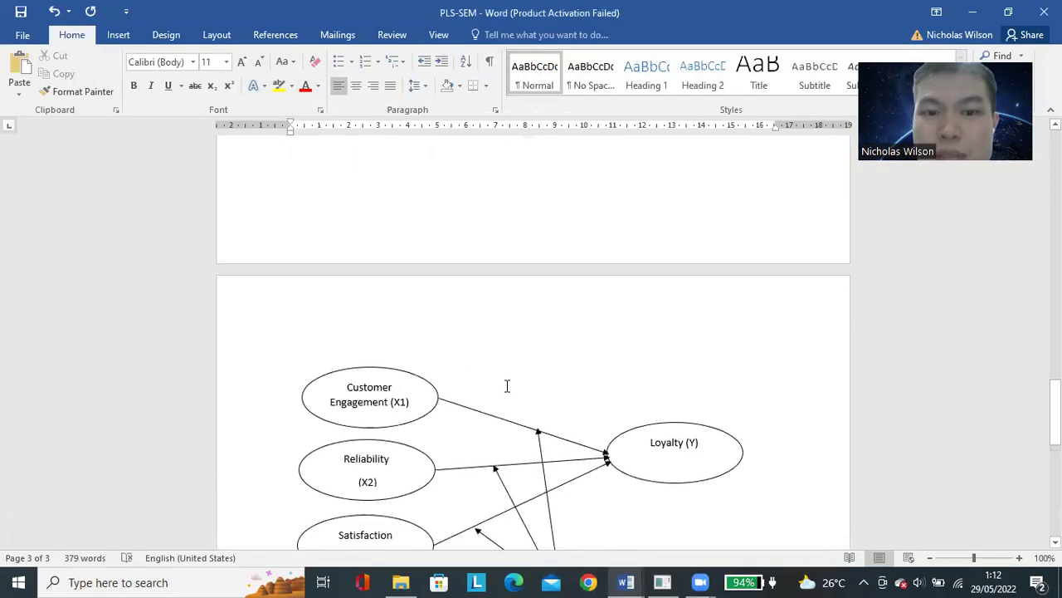
scroll(507, 385, down, 3)
click(593, 368)
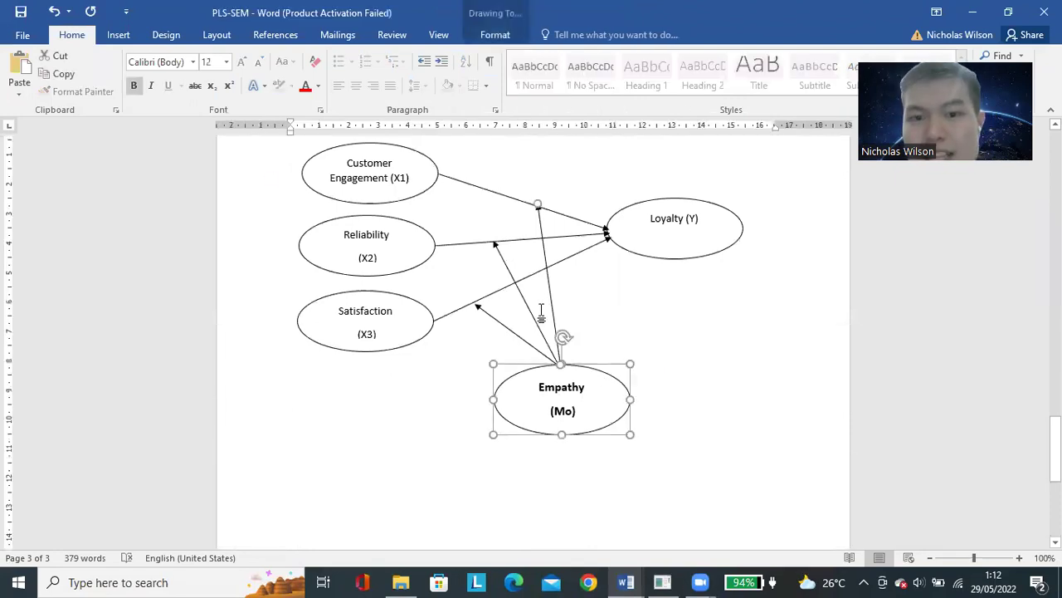
key(Delete)
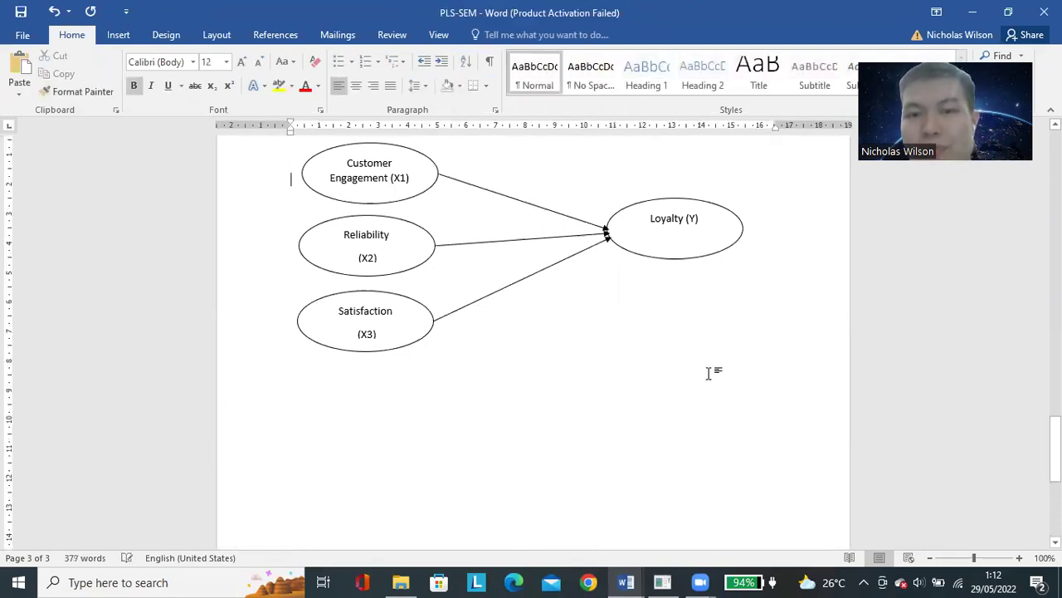
- Enlarge the document to 150% and examine the paths from Customer Engagement, Reliability and Satisfaction to Loyalty
click(1019, 558)
click(1020, 558)
click(1019, 558)
click(1019, 558)
click(1020, 558)
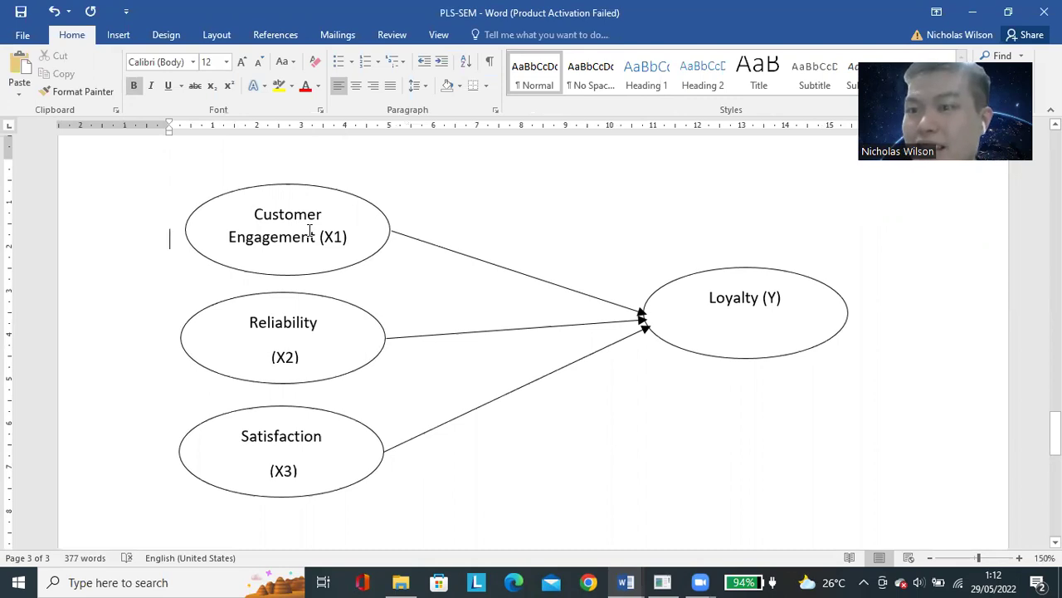
- Switch back to SmartPLS and start a new path model with the name Model Project PLS 1
click(661, 582)
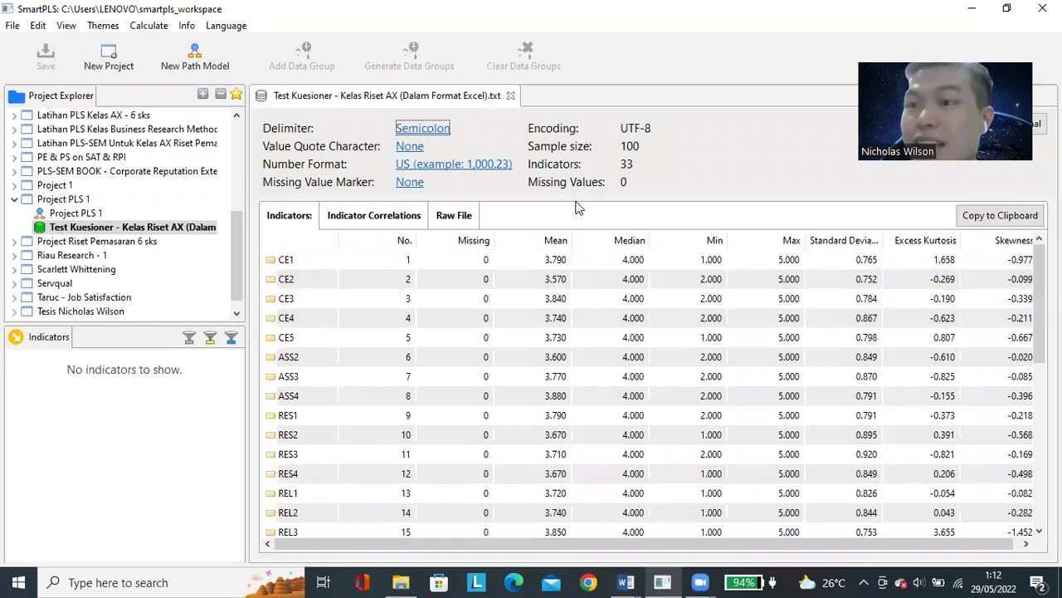
click(194, 68)
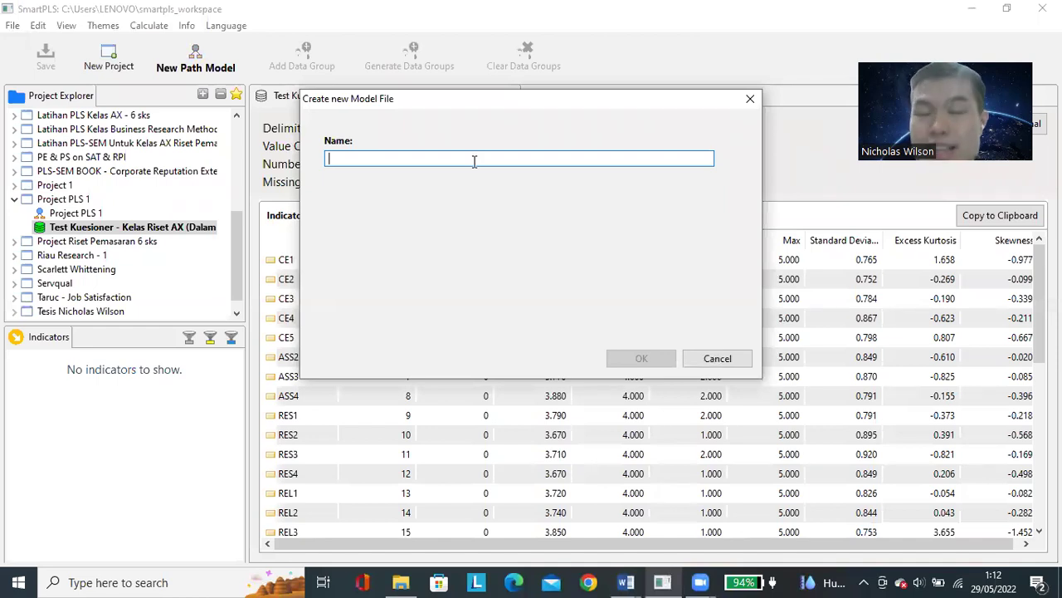
key(Caps_Lock)
text(MODEL)
key(BackSpace)
key(BackSpace)
key(BackSpace)
key(BackSpace)
key(BackSpace)
key(Caps_Lock)
text(Mpd)
key(BackSpace)
text(del)
key(BackSpace)
key(BackSpace)
key(BackSpace)
key(BackSpace)
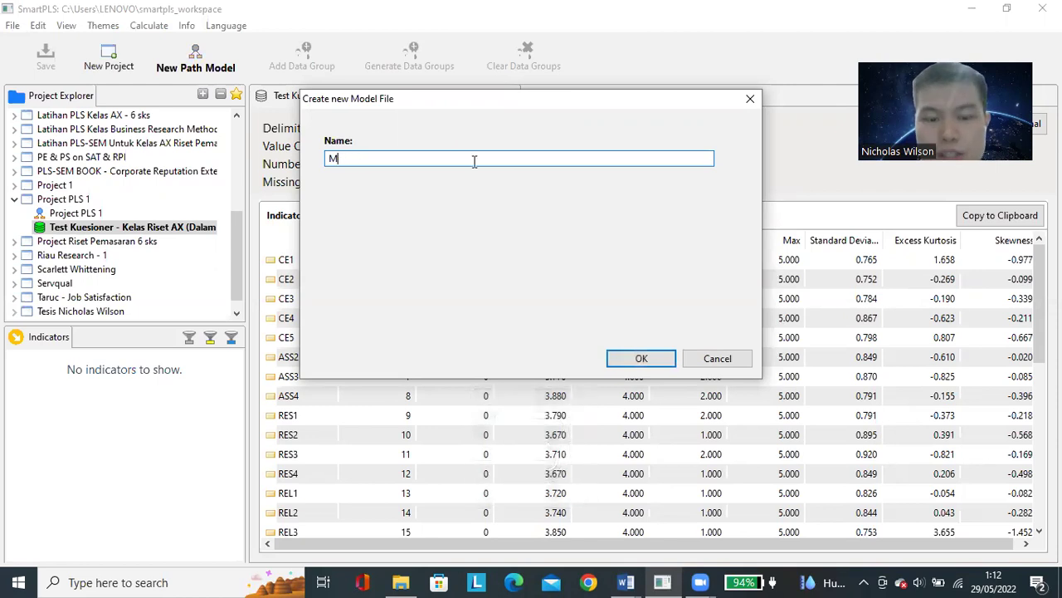
text(odel Project)
key(Caps_Lock)
text(PLS 1)
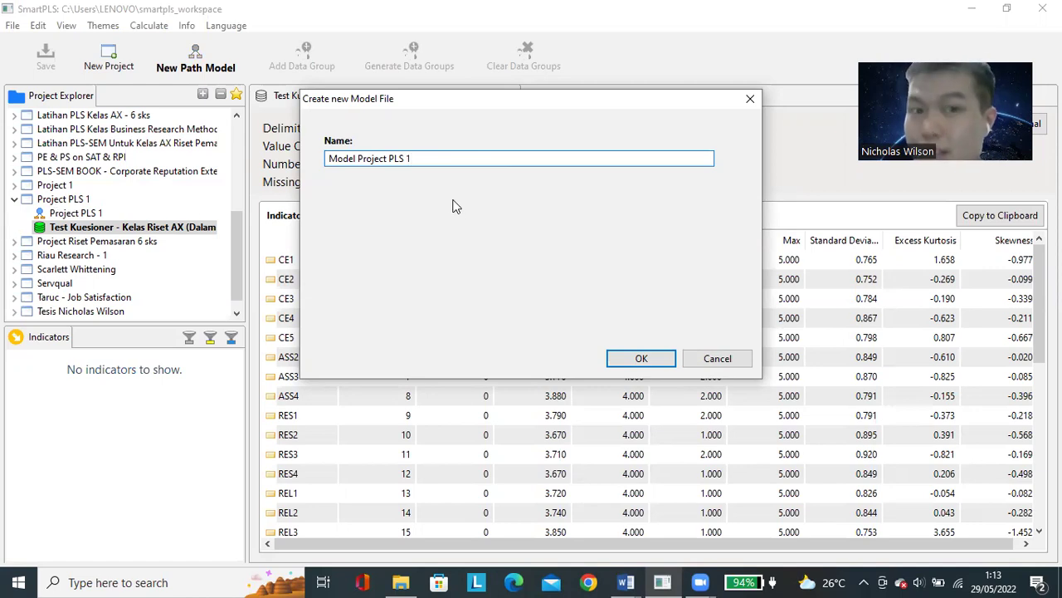
- Try the name Project PLS 1 for the new model and restore Model Project PLS 1
drag(420, 158, 327, 156)
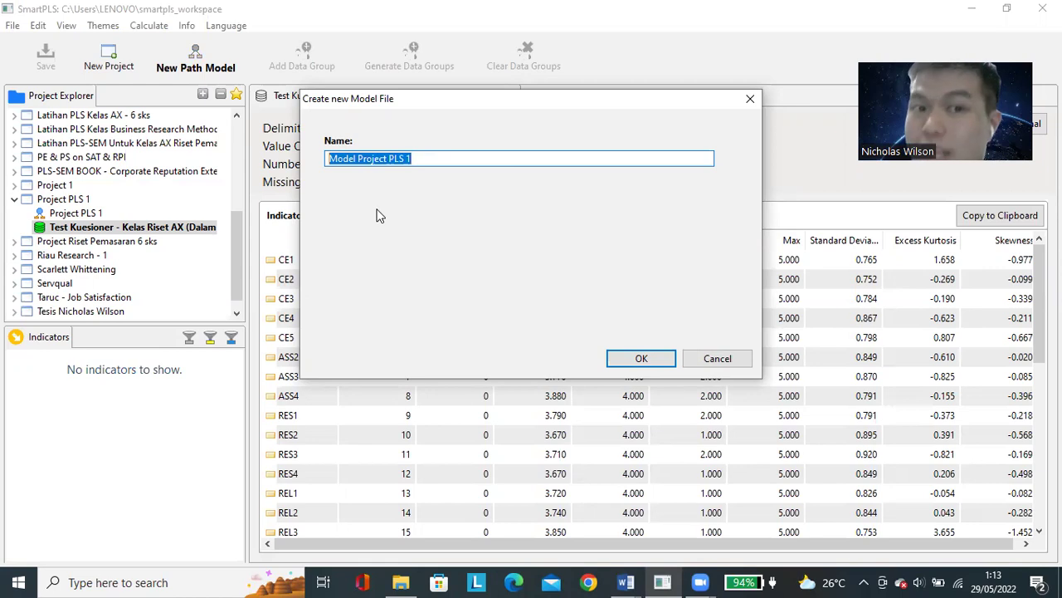
click(410, 158)
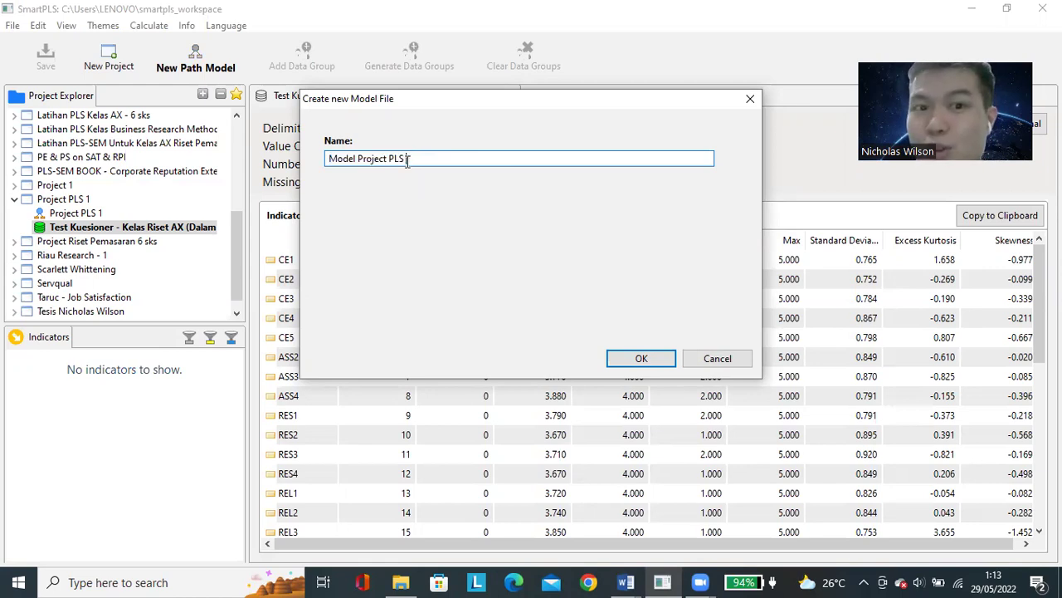
drag(358, 158, 299, 164)
key(BackSpace)
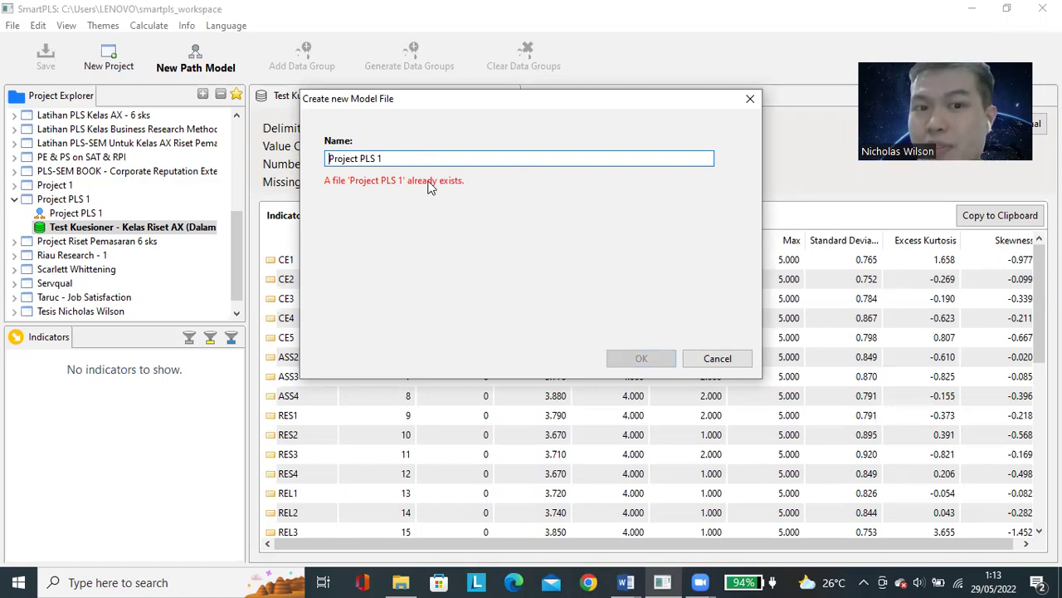
click(329, 159)
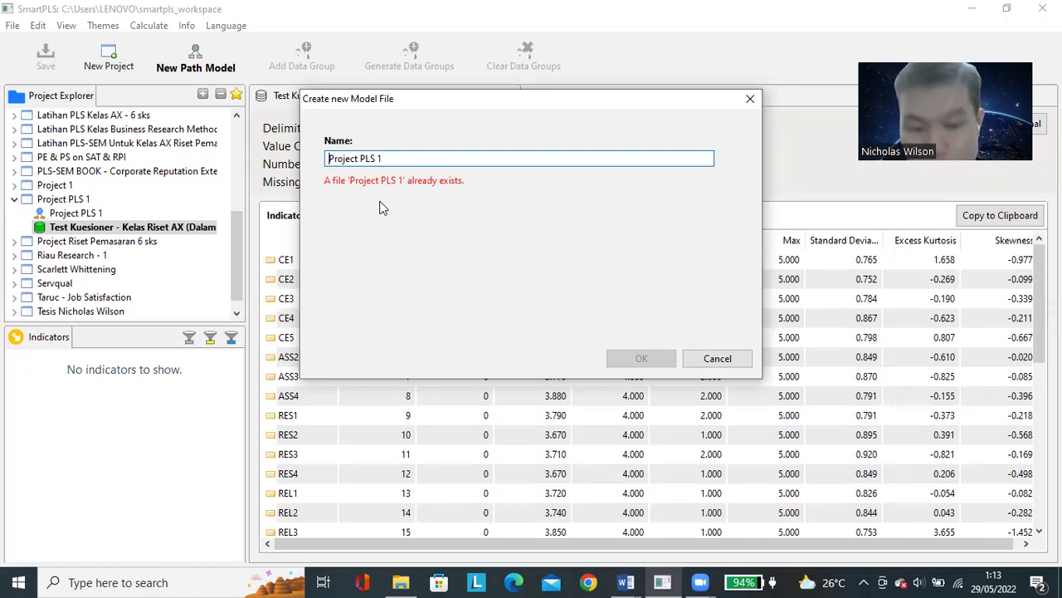
text(Model)
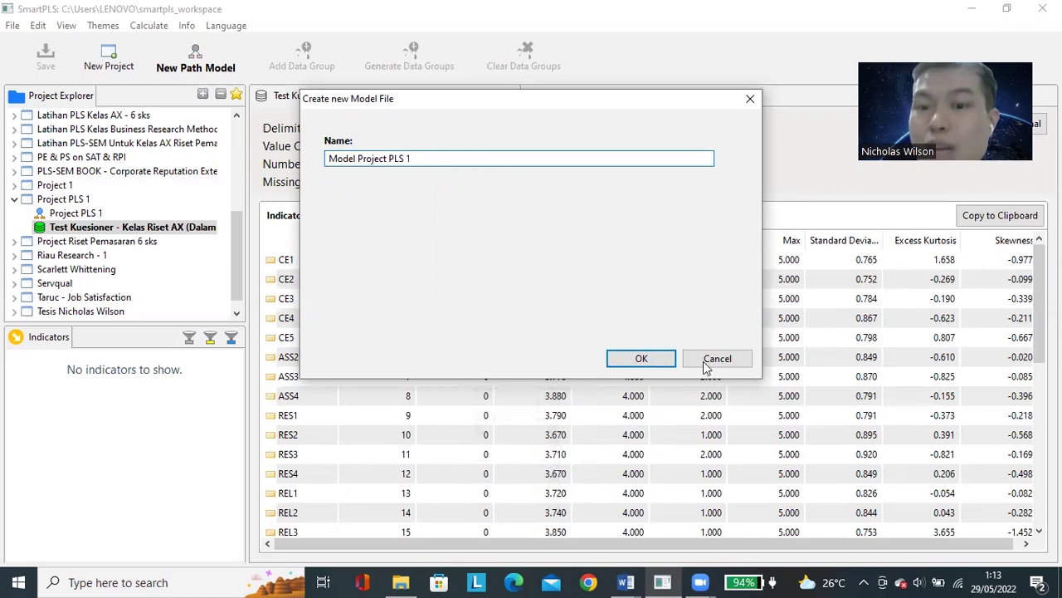
- Confirm the new path model and widen its drawing canvas by hiding the themes panel and narrowing the Project Explorer
click(642, 360)
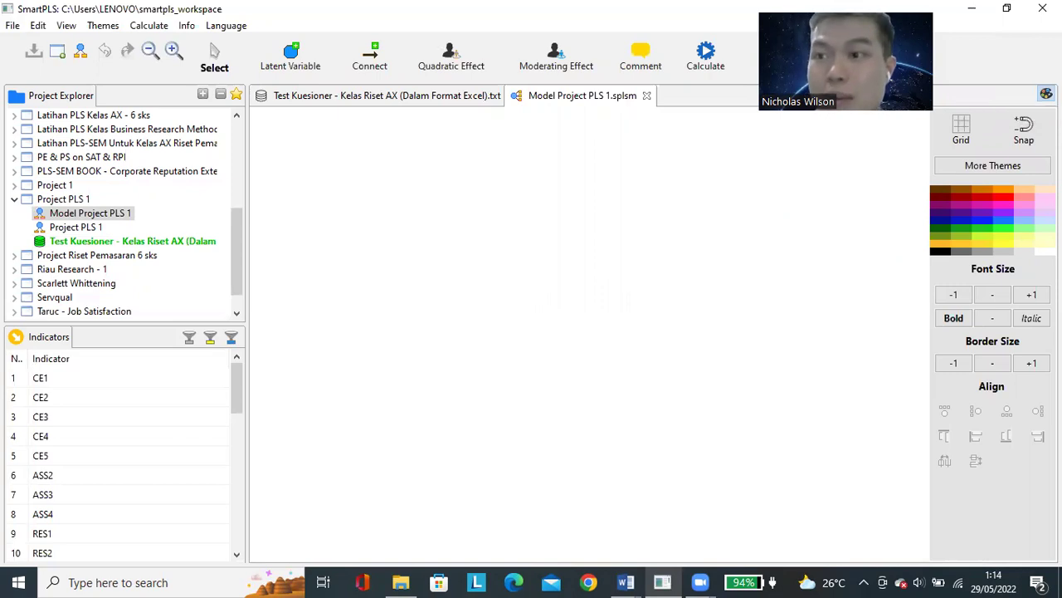
click(1045, 94)
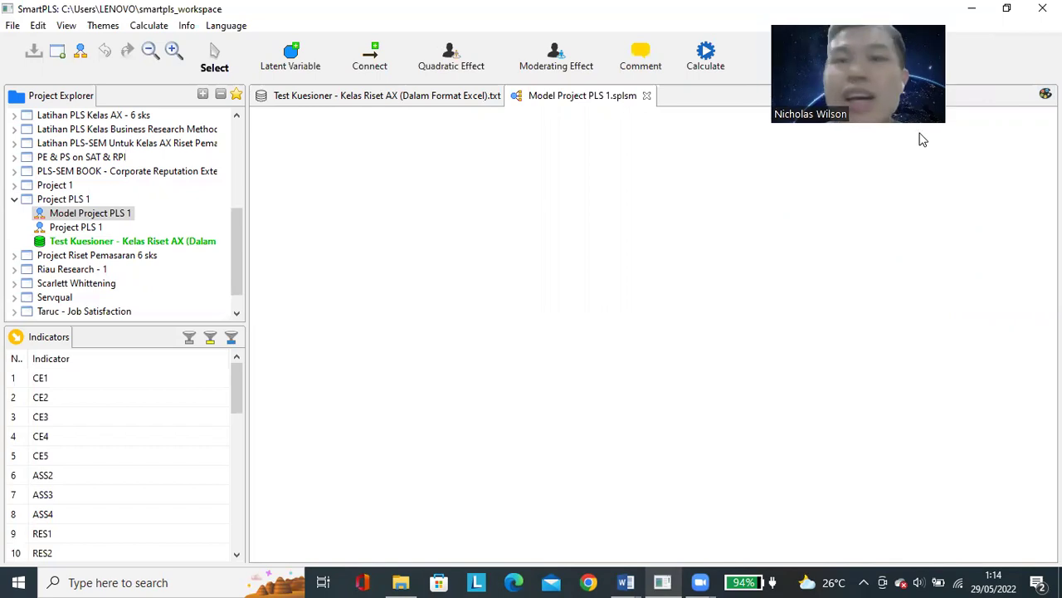
drag(249, 199, 121, 196)
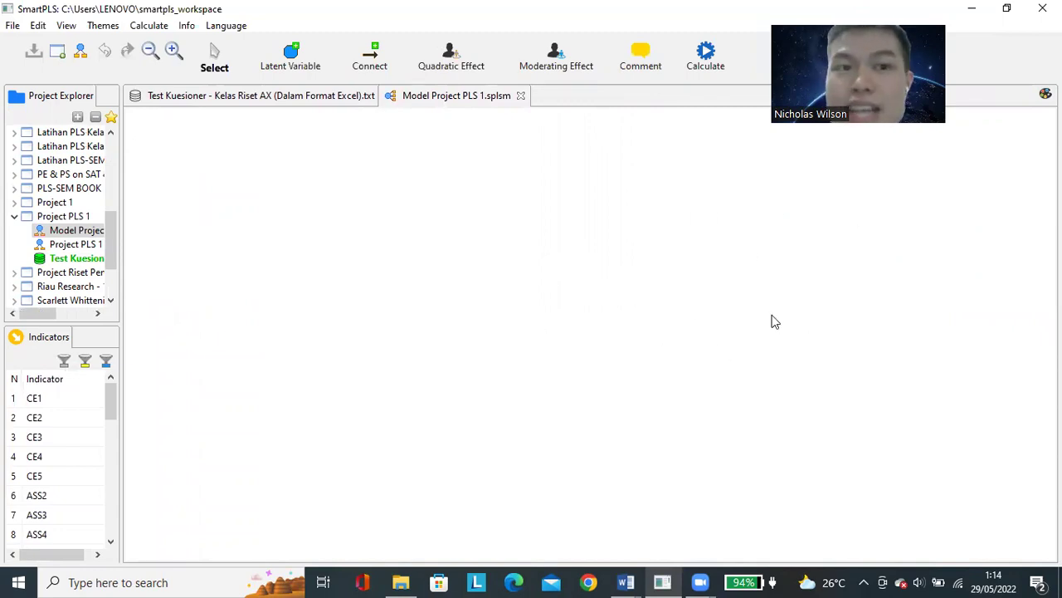
- Place a latent variable in the upper-left part of the empty model canvas
click(293, 58)
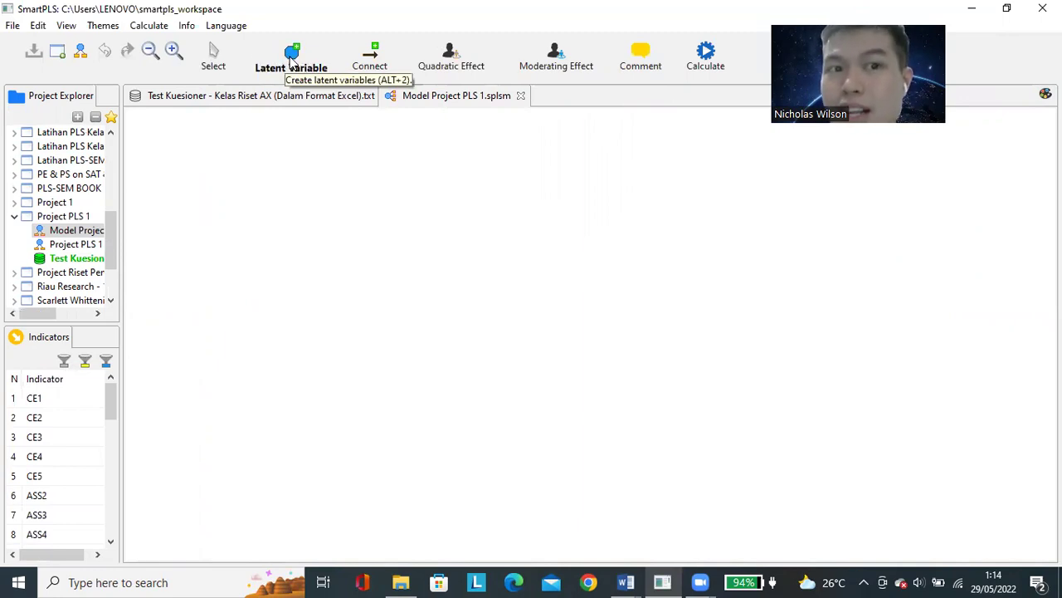
click(357, 154)
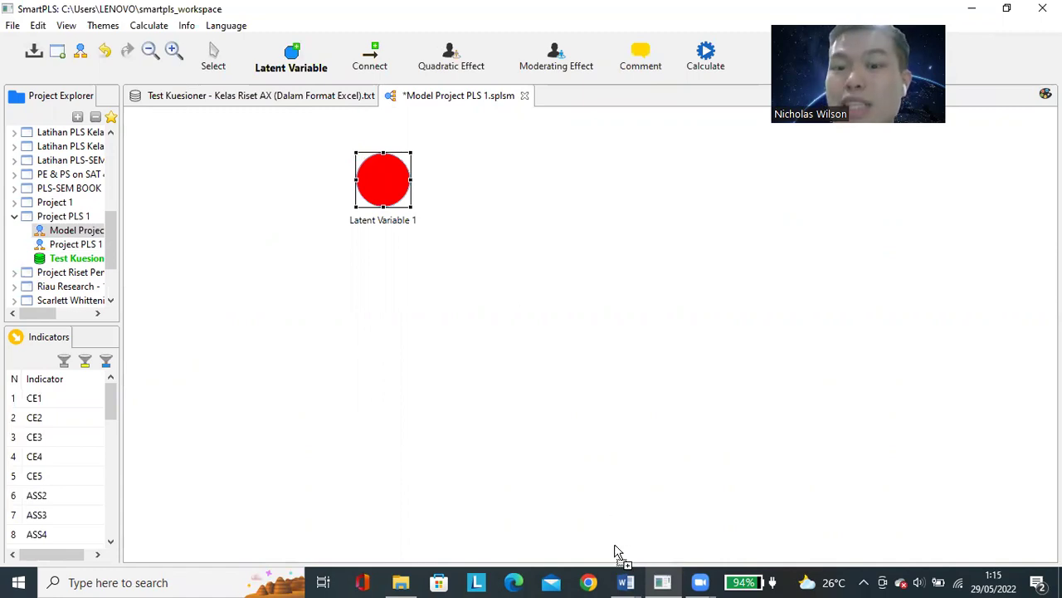
- Switch to the PLS-SEM document in Word and review the three predictor ovals and the Loyalty oval in the diagram
click(626, 581)
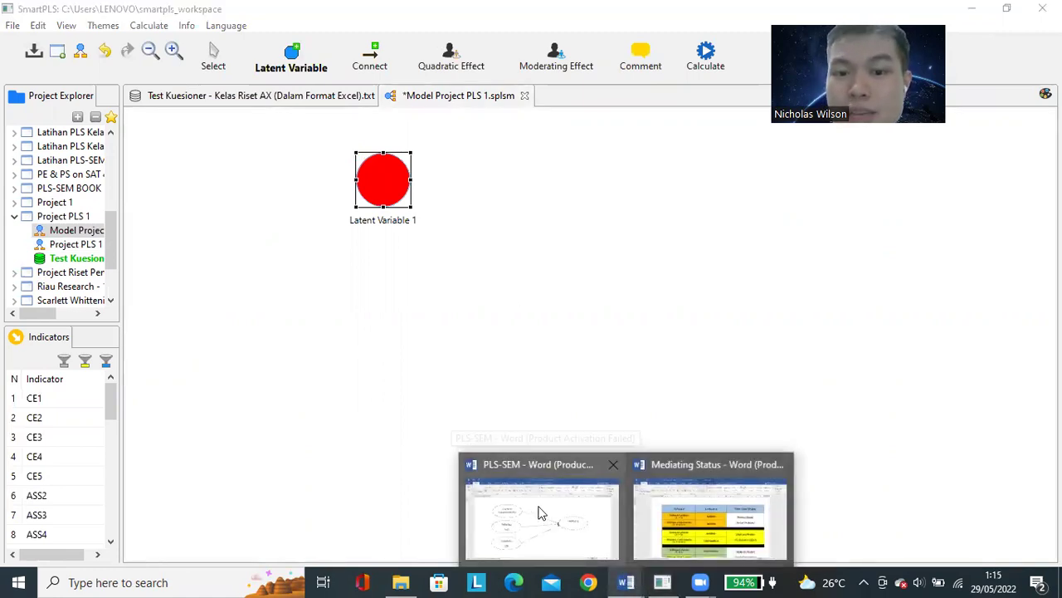
click(539, 513)
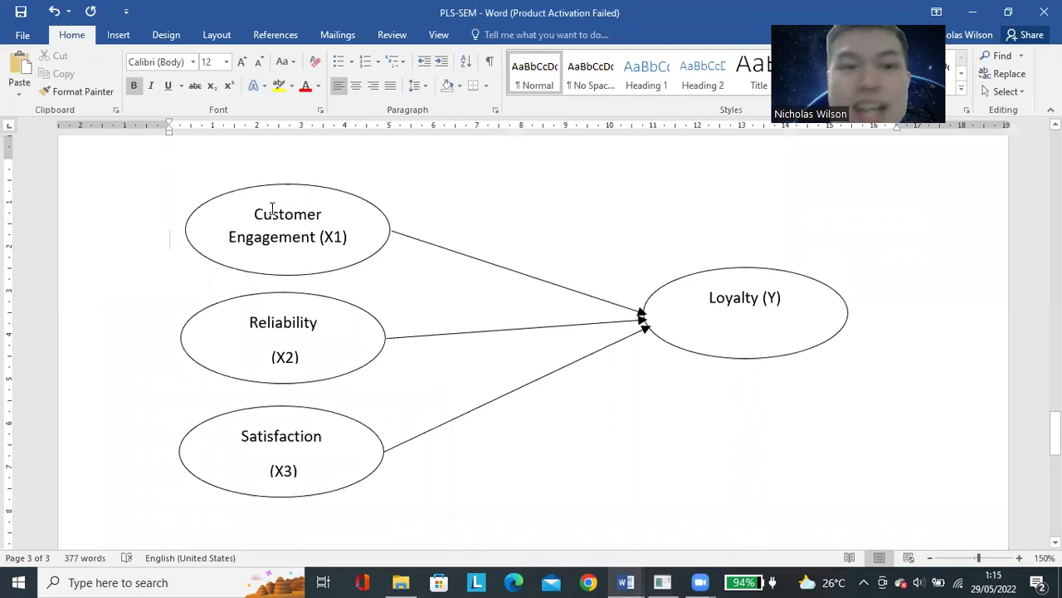
click(324, 238)
click(321, 337)
click(357, 431)
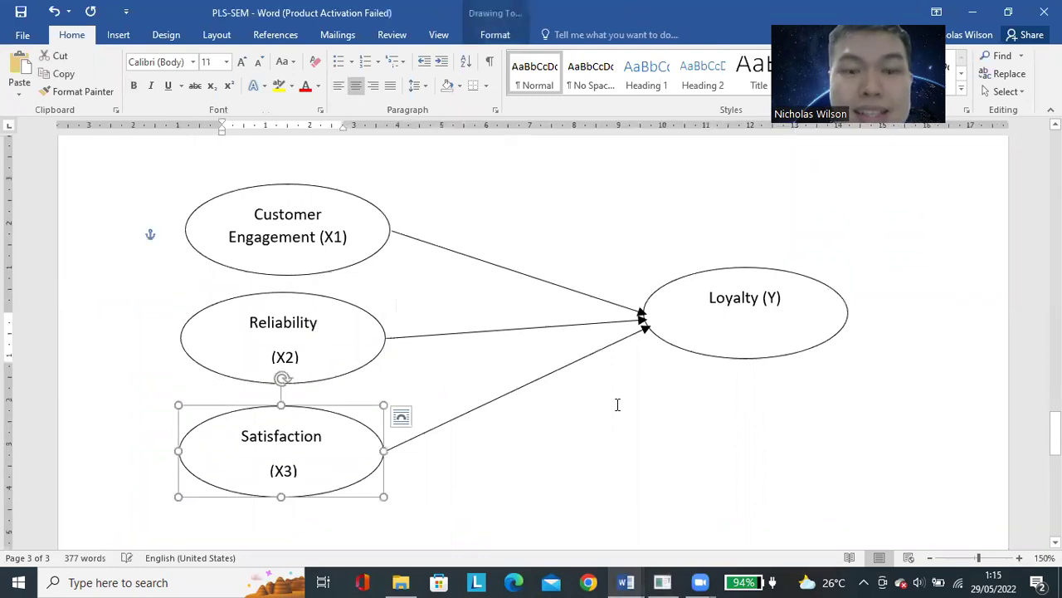
click(761, 342)
- Return to SmartPLS and place two latent variables below the first one and a fourth on the opposite side of the canvas
mouse_move(674, 580)
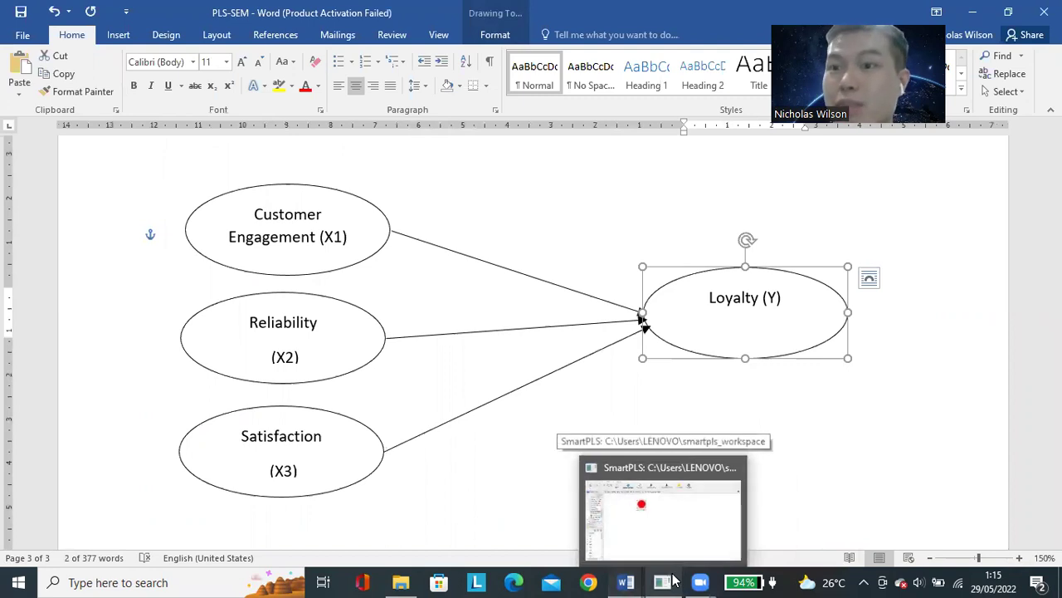
click(640, 470)
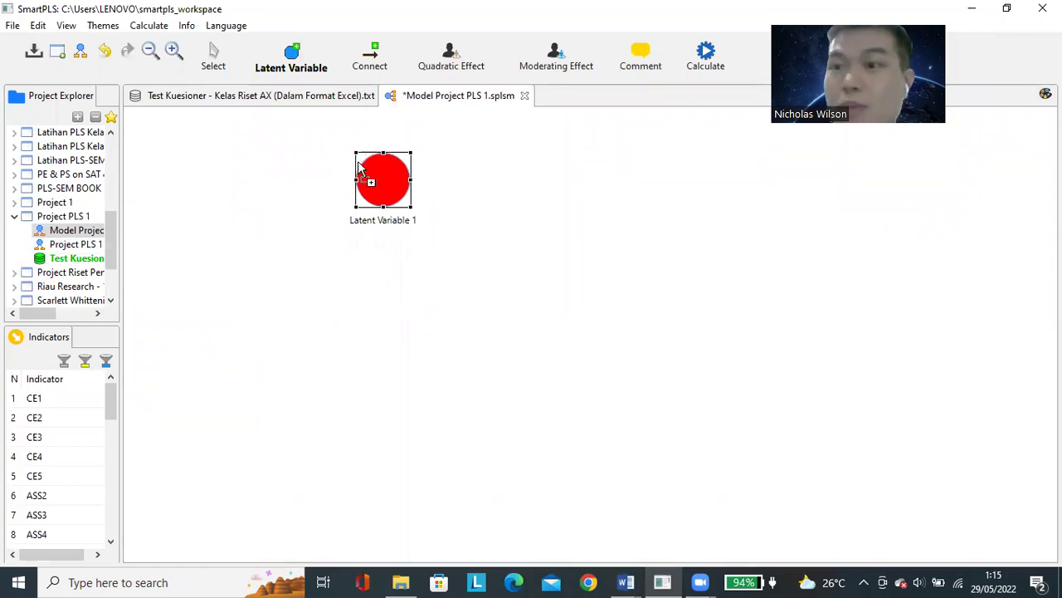
click(346, 283)
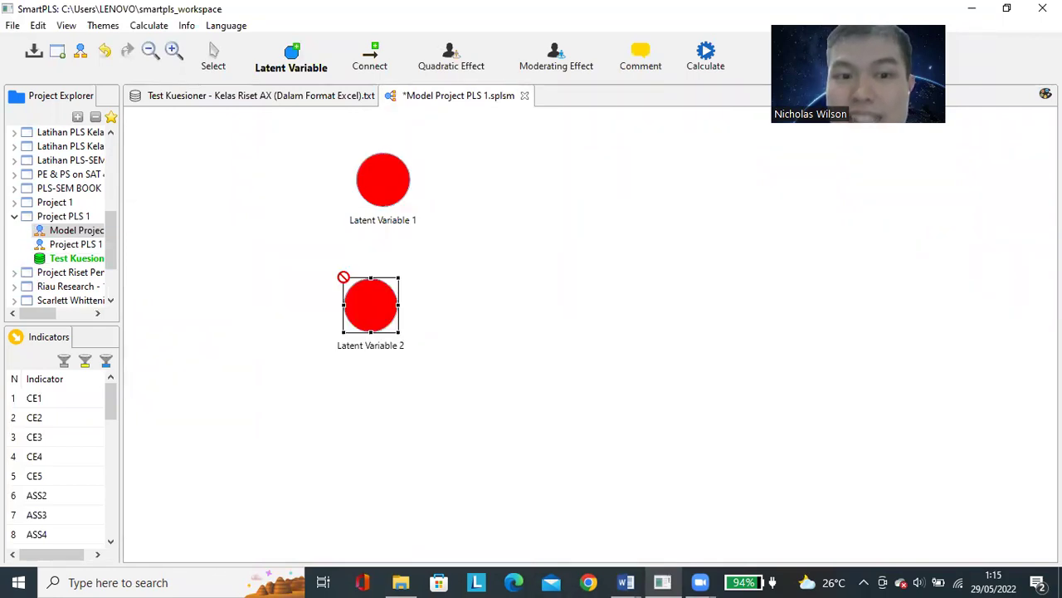
click(374, 424)
click(819, 294)
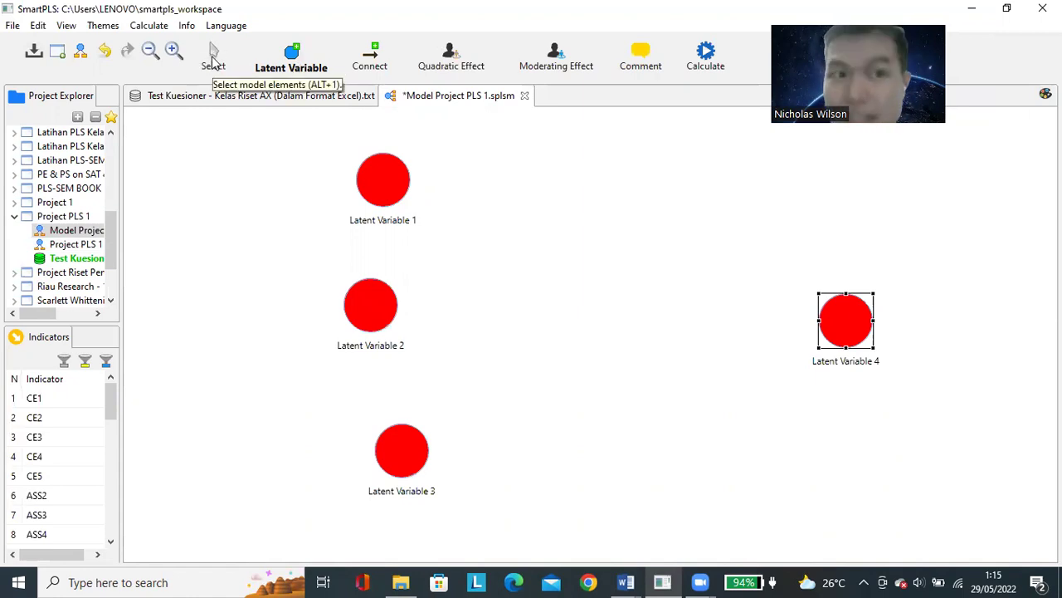
- Rearrange the latent variables with the Select tool, setting variable 2 farther outward than variables 1 and 3, opposite variable 4
click(214, 64)
drag(396, 178, 408, 172)
drag(368, 301, 329, 302)
drag(425, 440, 433, 440)
drag(839, 328, 801, 308)
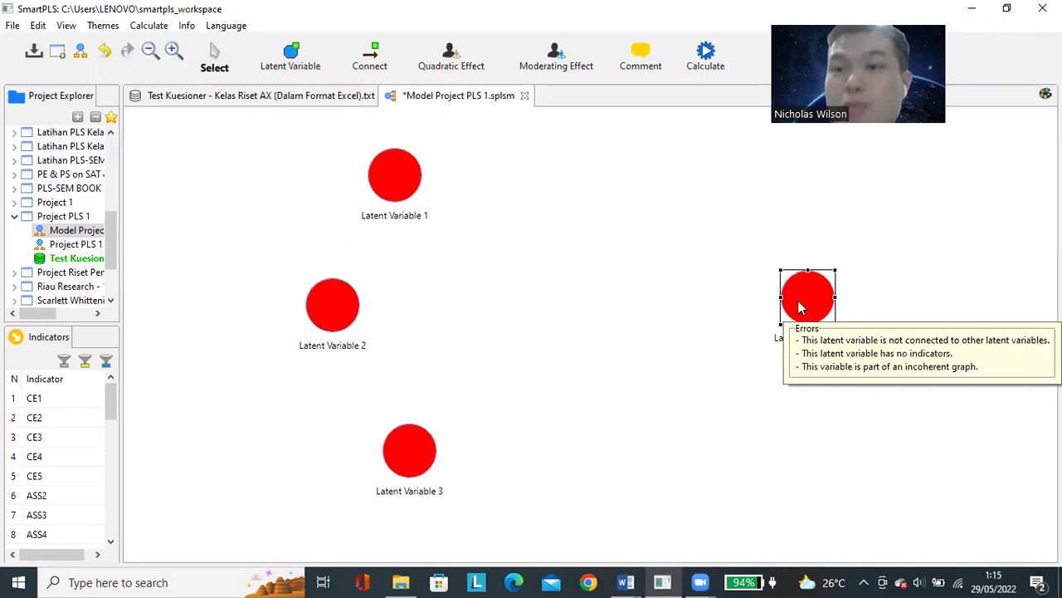
drag(802, 308, 783, 316)
drag(329, 298, 294, 298)
drag(396, 178, 403, 180)
drag(433, 471, 424, 467)
drag(781, 322, 793, 322)
click(380, 171)
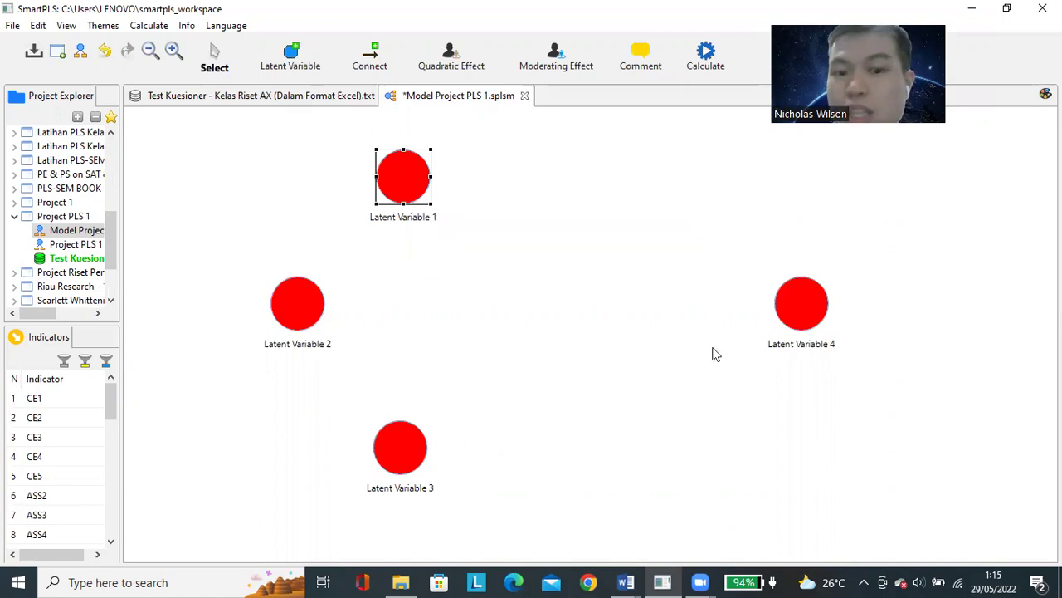
mouse_move(396, 189)
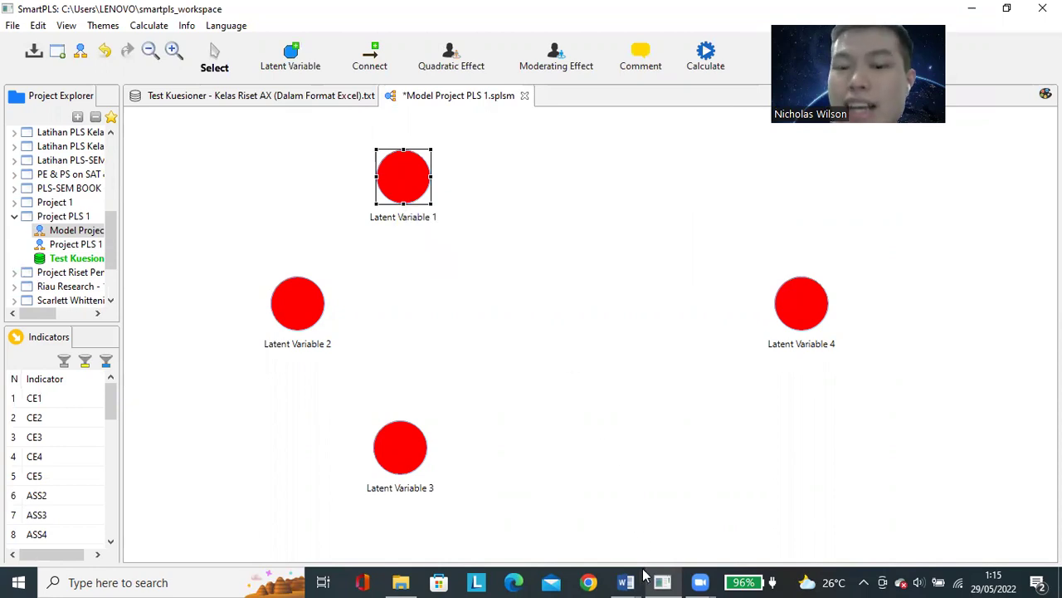
- Switch to the PLS-SEM document in Word and check the construct names and codes written in the diagram's ovals
mouse_move(626, 582)
click(540, 502)
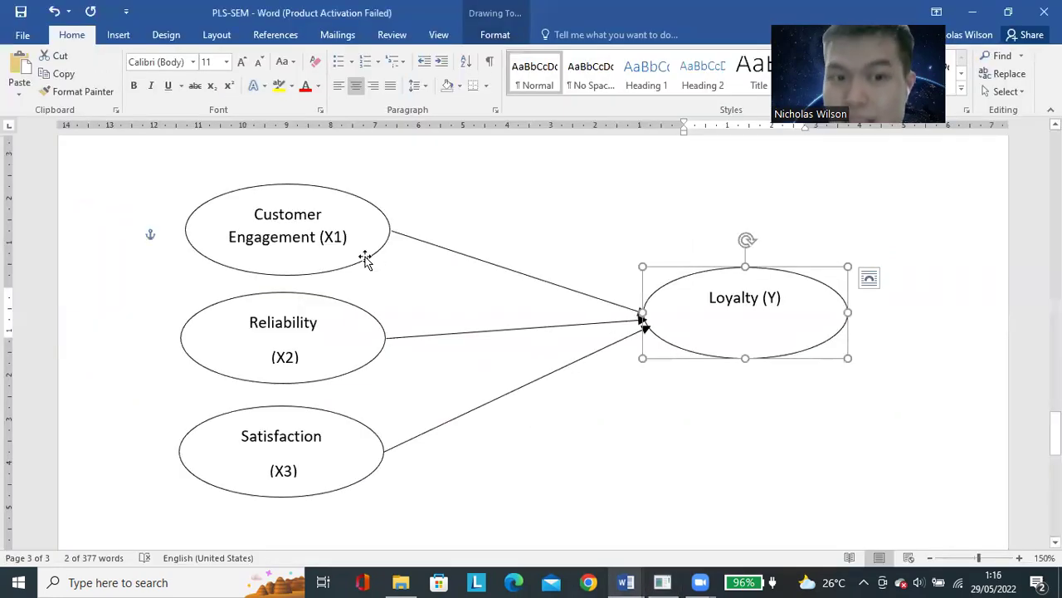
click(860, 436)
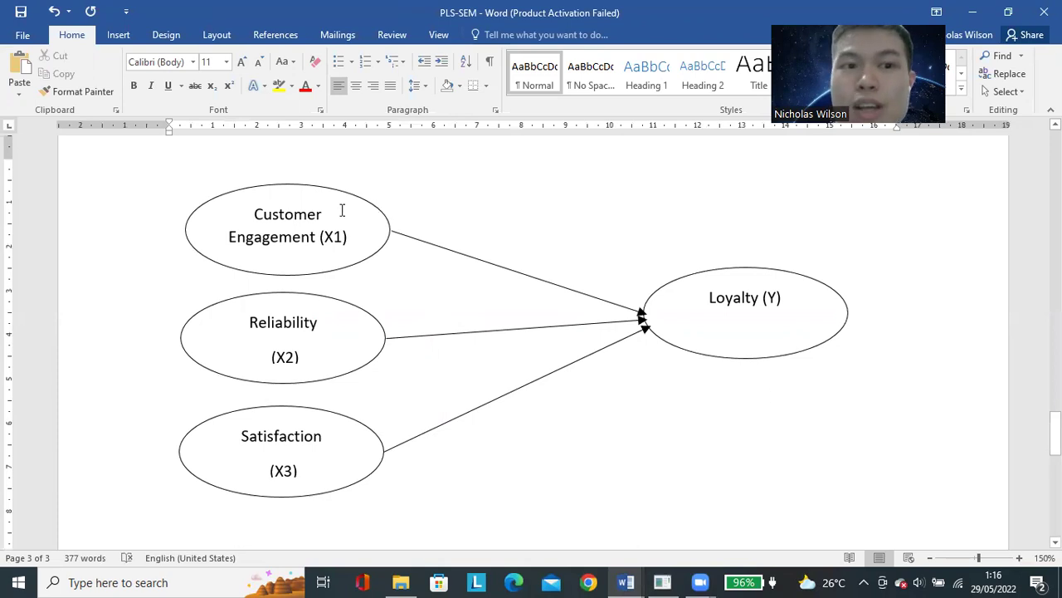
drag(258, 213, 339, 242)
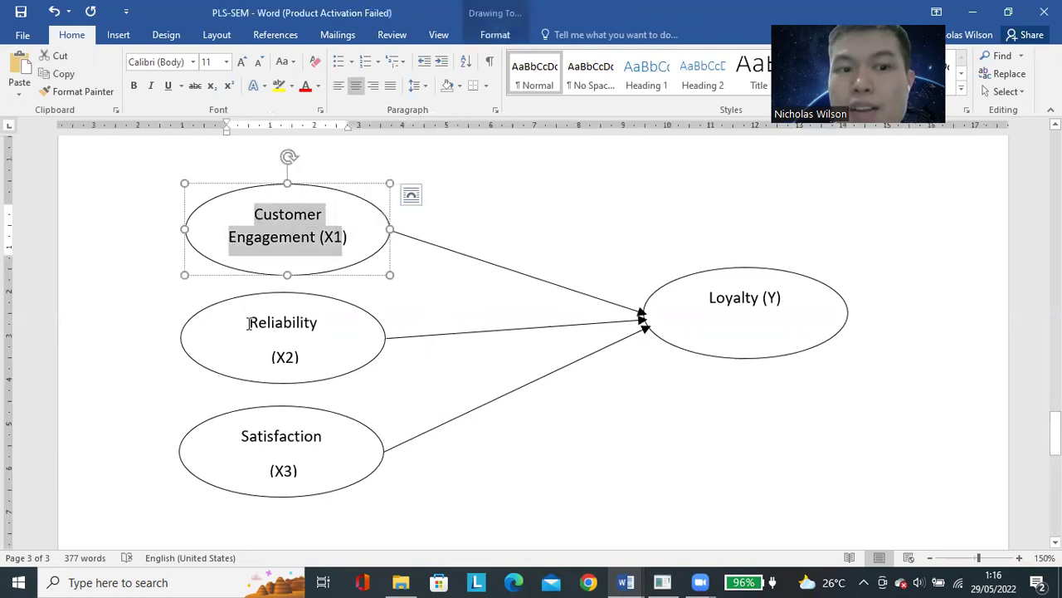
drag(248, 321, 300, 359)
drag(243, 430, 304, 471)
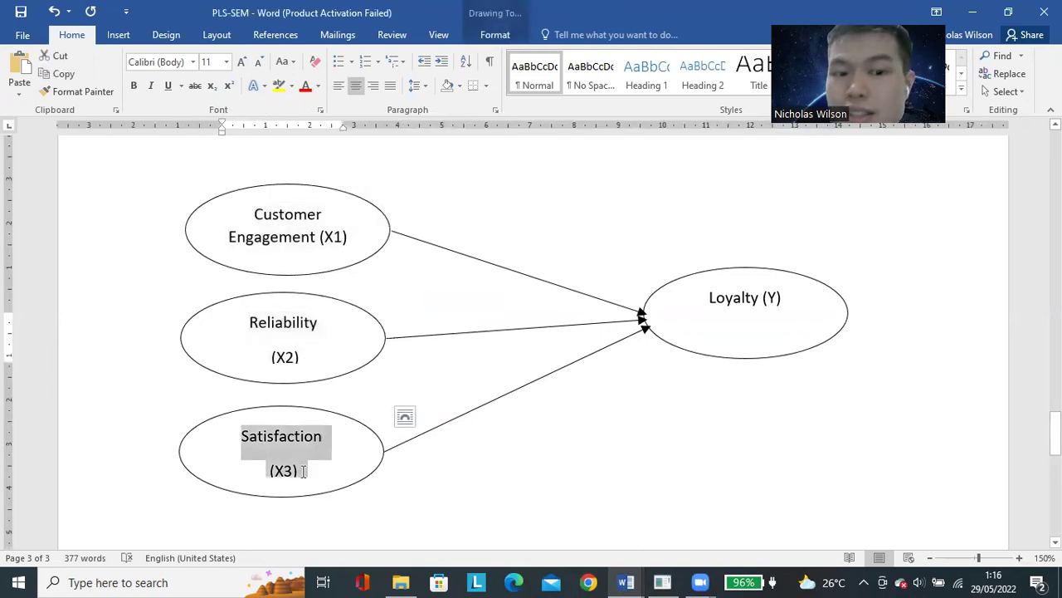
drag(712, 301, 780, 305)
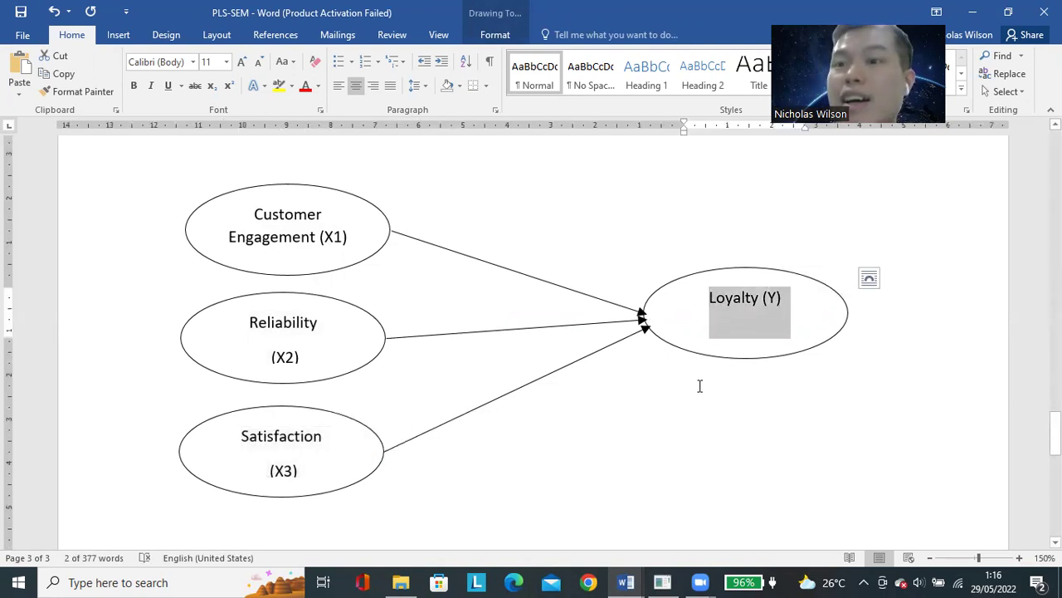
click(314, 236)
click(291, 326)
click(314, 435)
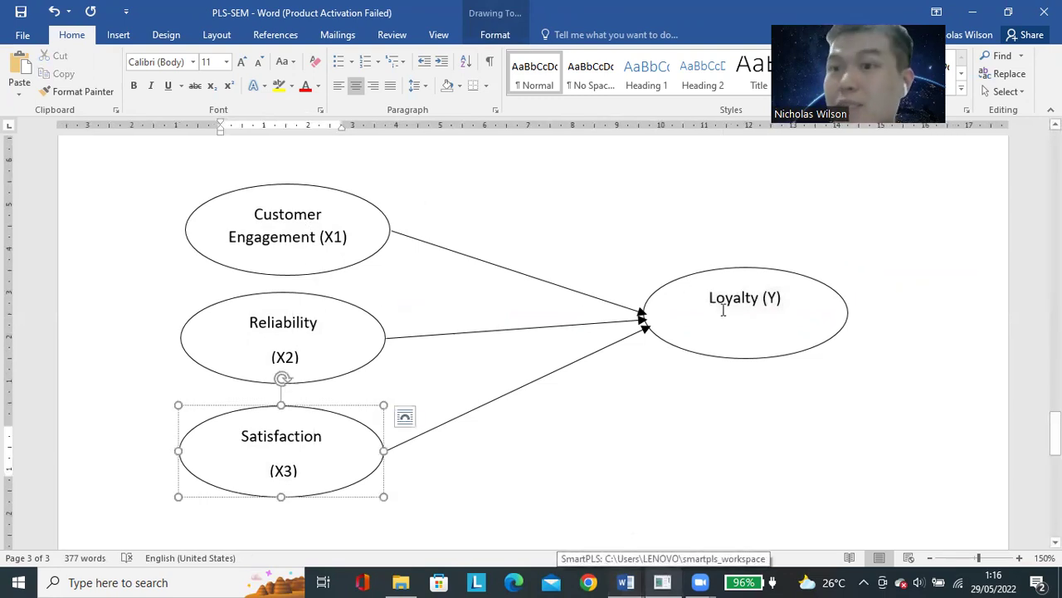
- Return to SmartPLS and rename Latent Variable 1 as Customer Engagement (X1)
click(661, 581)
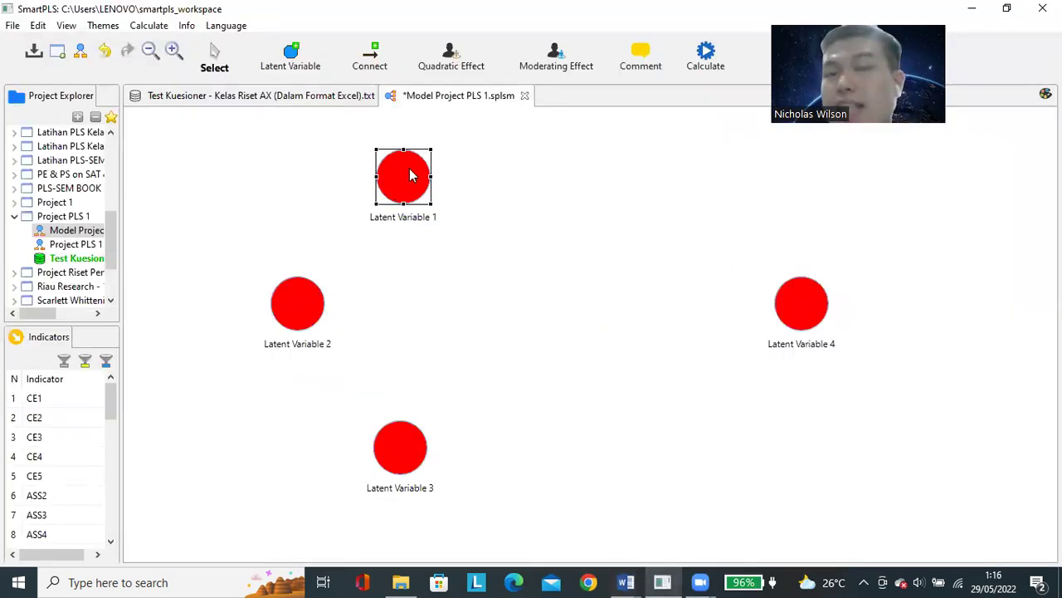
mouse_move(412, 175)
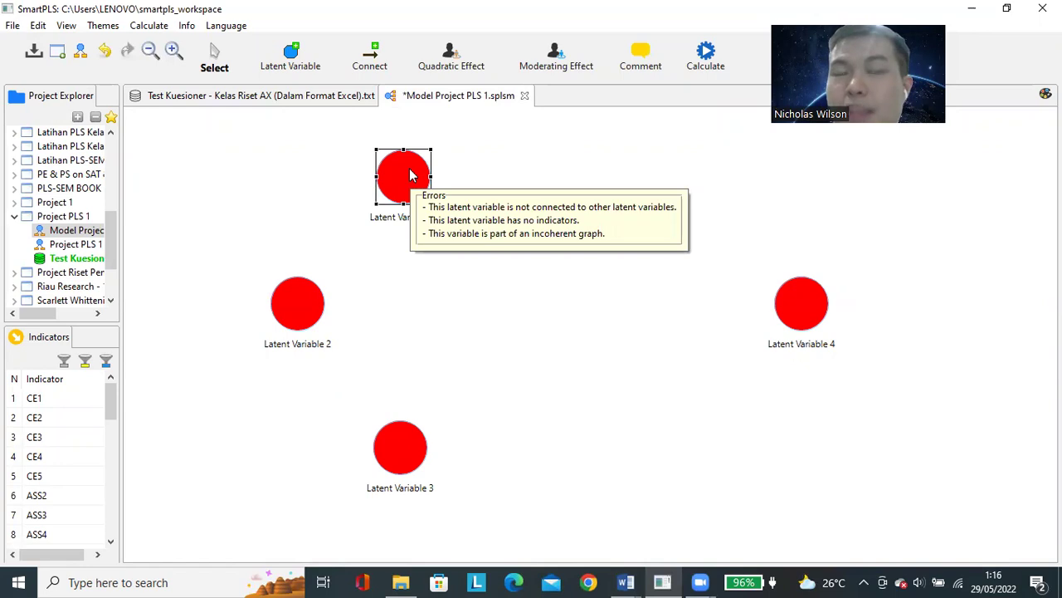
right_click(412, 174)
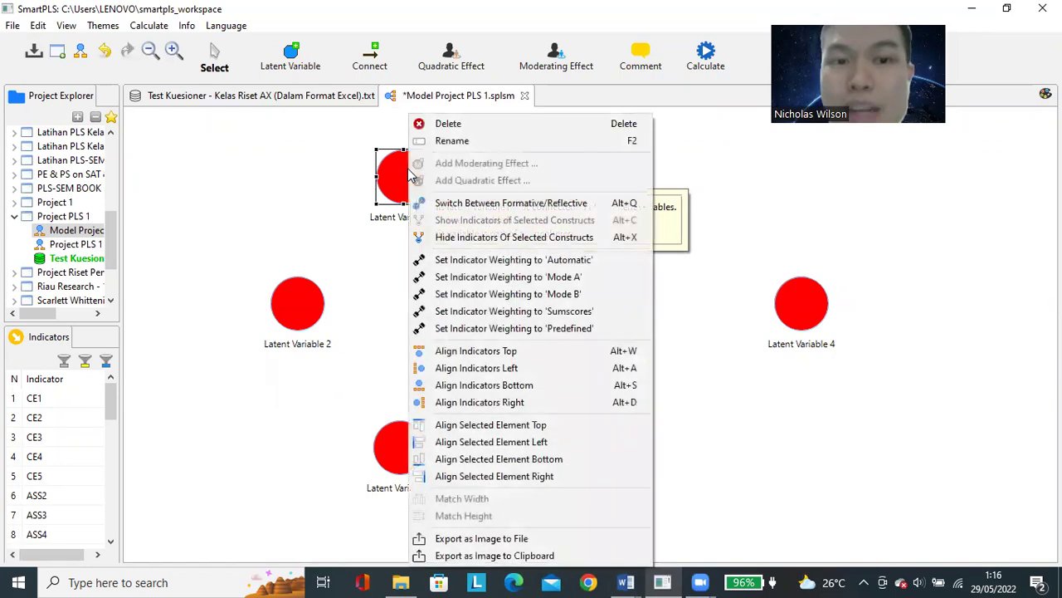
click(455, 141)
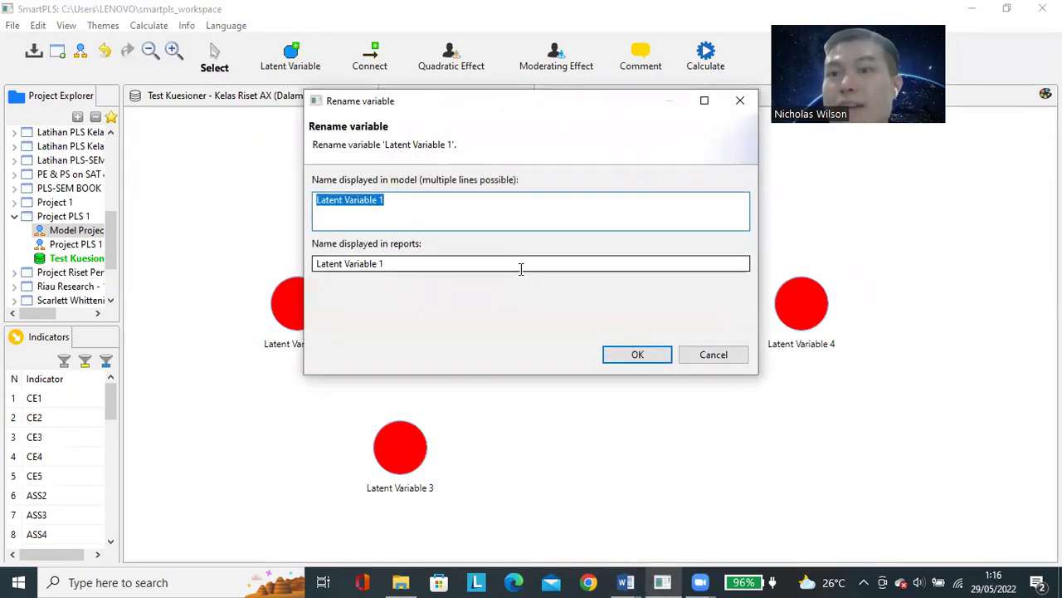
text(Cust)
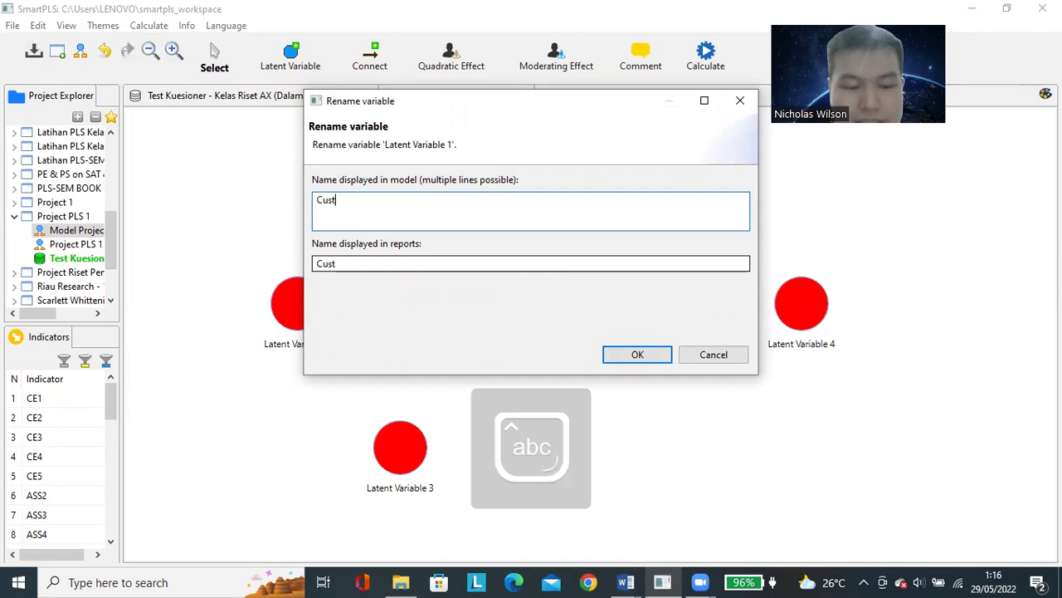
text(omer Engagement ()
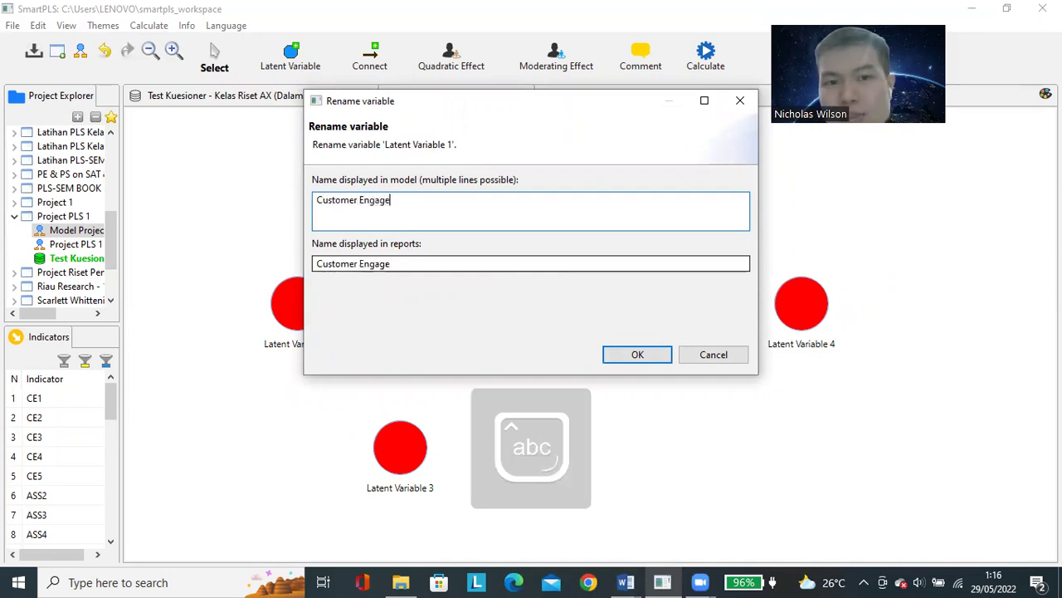
key(Caps_Lock)
text(X1)
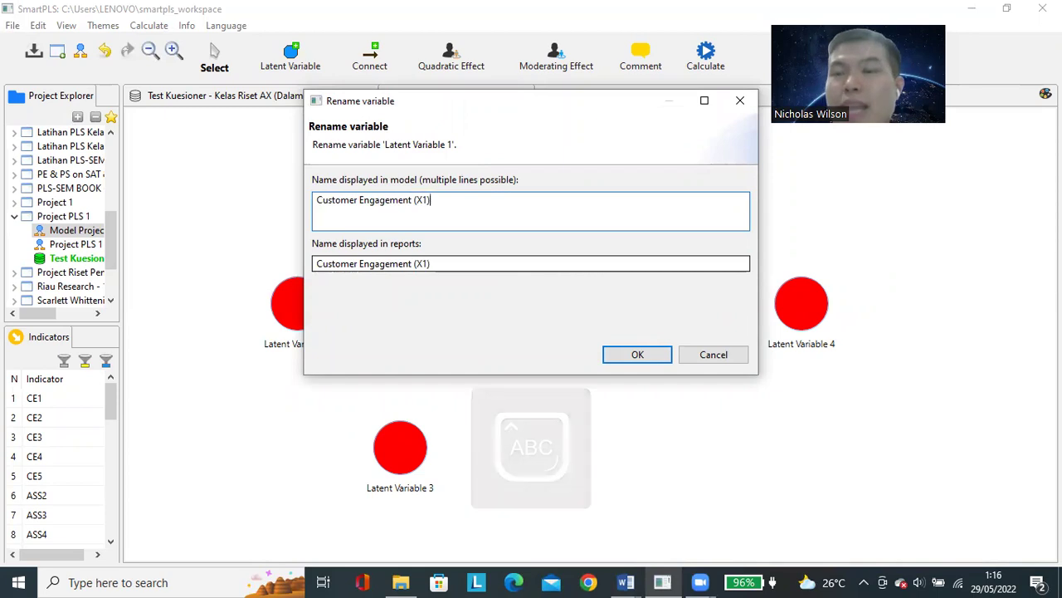
click(624, 362)
- Nudge Customer Engagement (X1) and Latent Variable 2 slightly on the canvas and widen the Project Explorer a little
drag(420, 174, 428, 183)
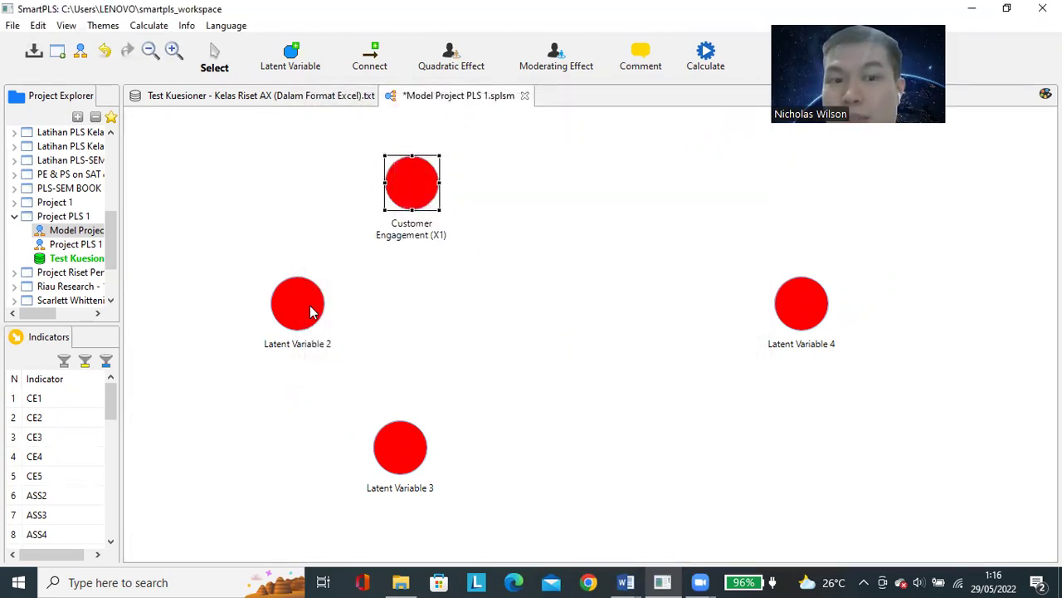
drag(312, 312, 315, 321)
drag(411, 181, 418, 182)
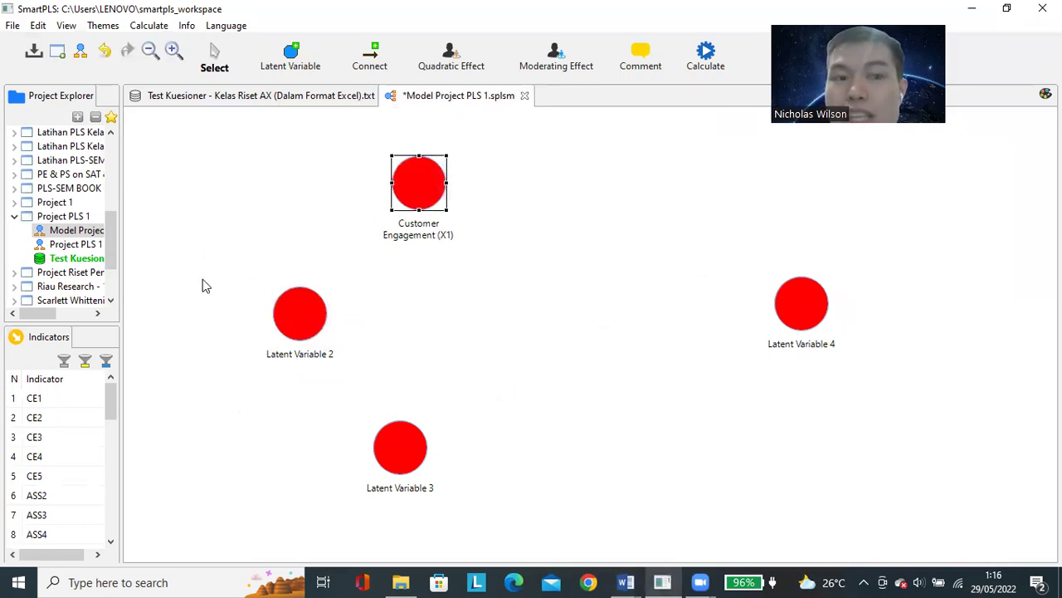
drag(119, 243, 141, 243)
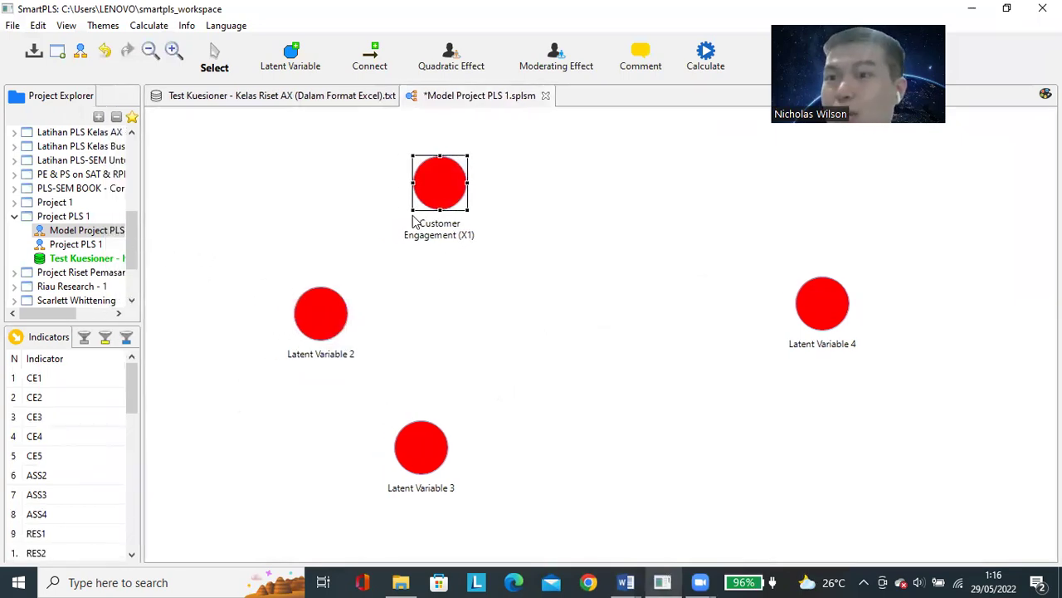
- Rename Latent Variable 2 as Reliability (X2)
right_click(322, 314)
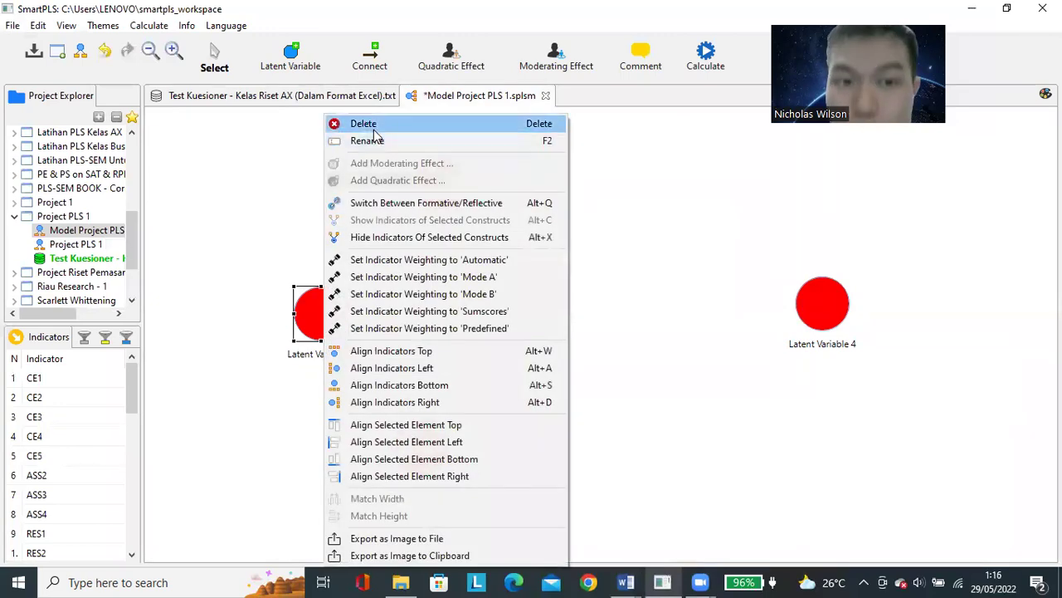
click(367, 140)
key(Caps_Lock)
key(Caps_Lock)
text(rEL)
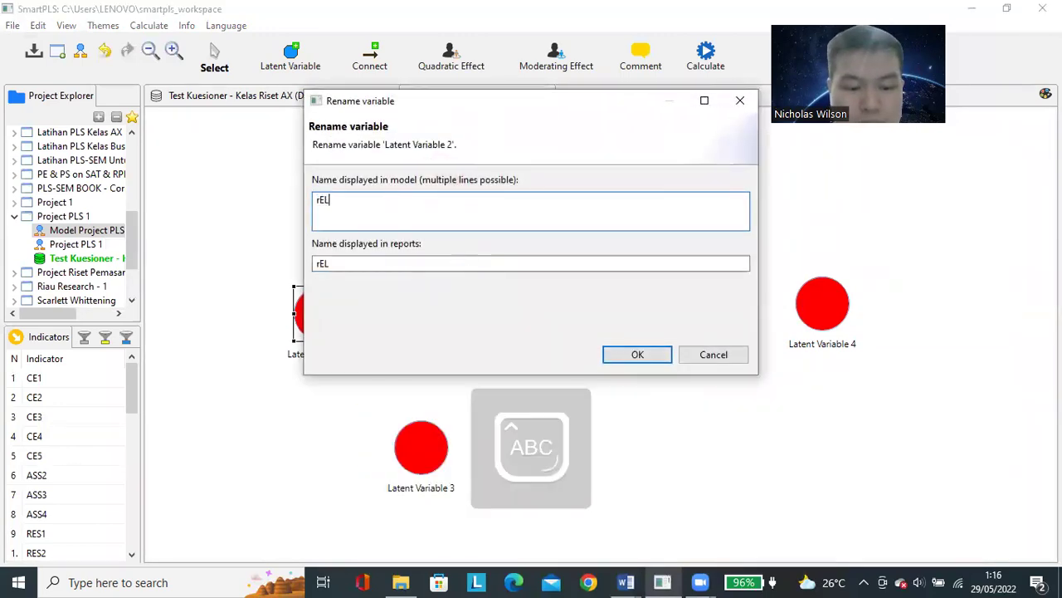
text(IABIL)
key(BackSpace)
key(Caps_Lock)
key(BackSpace)
key(BackSpace)
key(BackSpace)
key(BackSpace)
key(BackSpace)
key(BackSpace)
key(BackSpace)
text(Reliability ()
key(Caps_Lock)
text(X2))
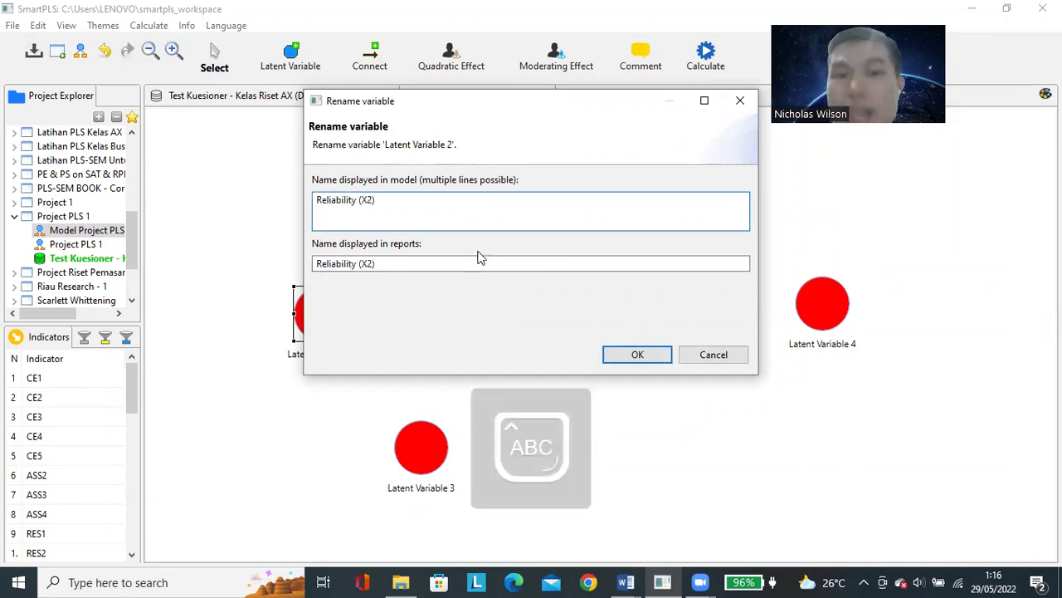
click(636, 355)
- Move Latent Variable 3 slightly upward and rename it as Customer Satisfaction (X3)
drag(434, 446, 440, 430)
right_click(439, 430)
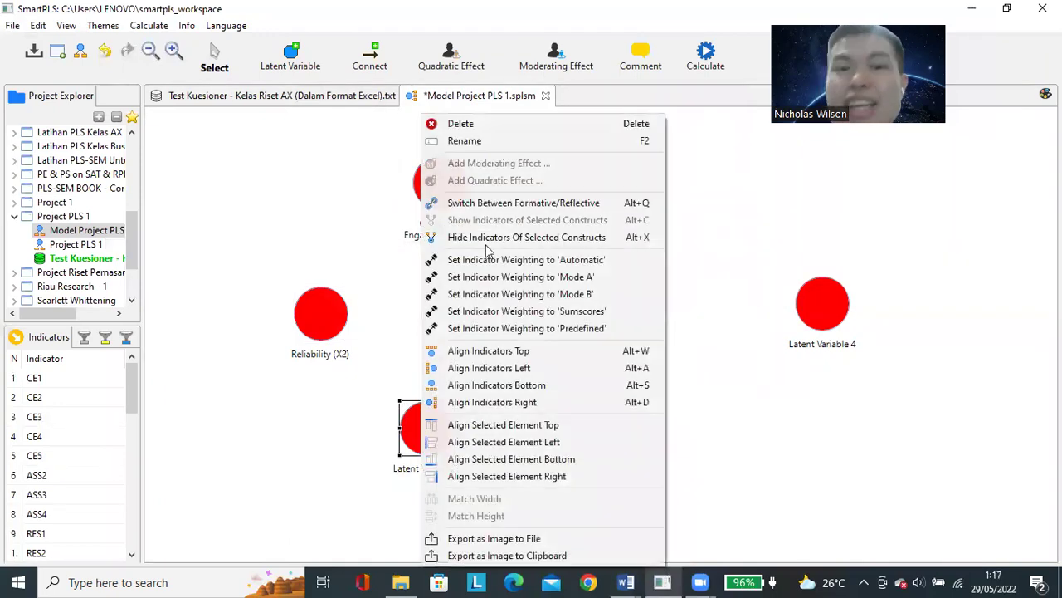
click(481, 140)
text(C)
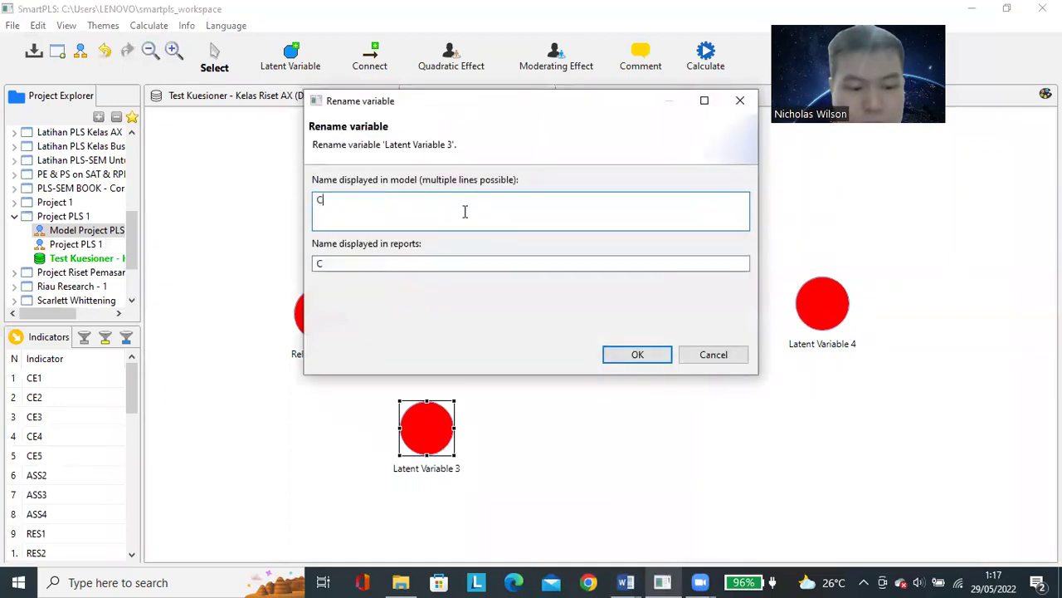
text(ustomer E)
key(BackSpace)
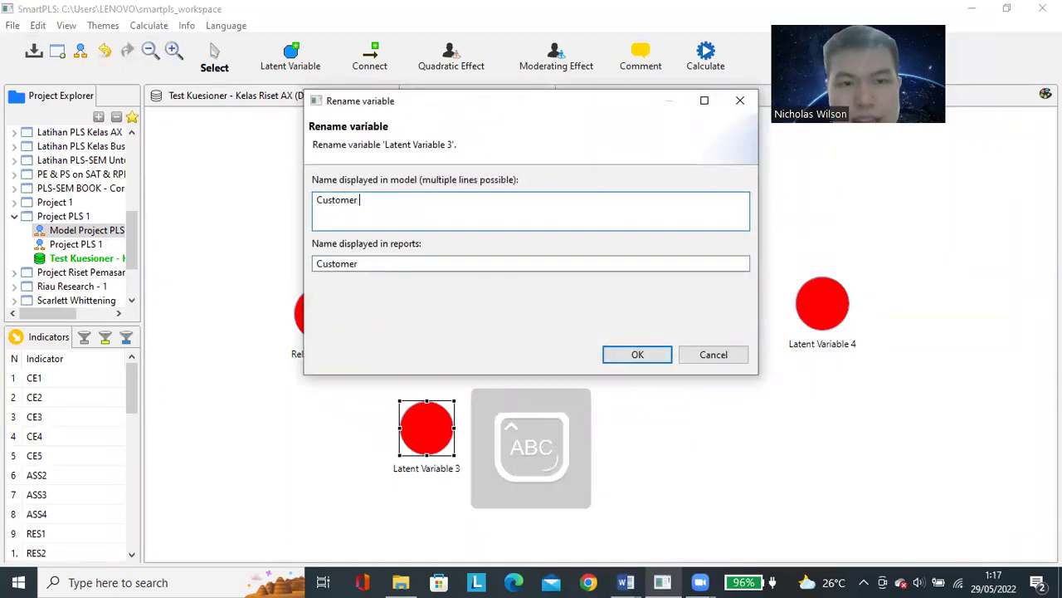
text(Satis)
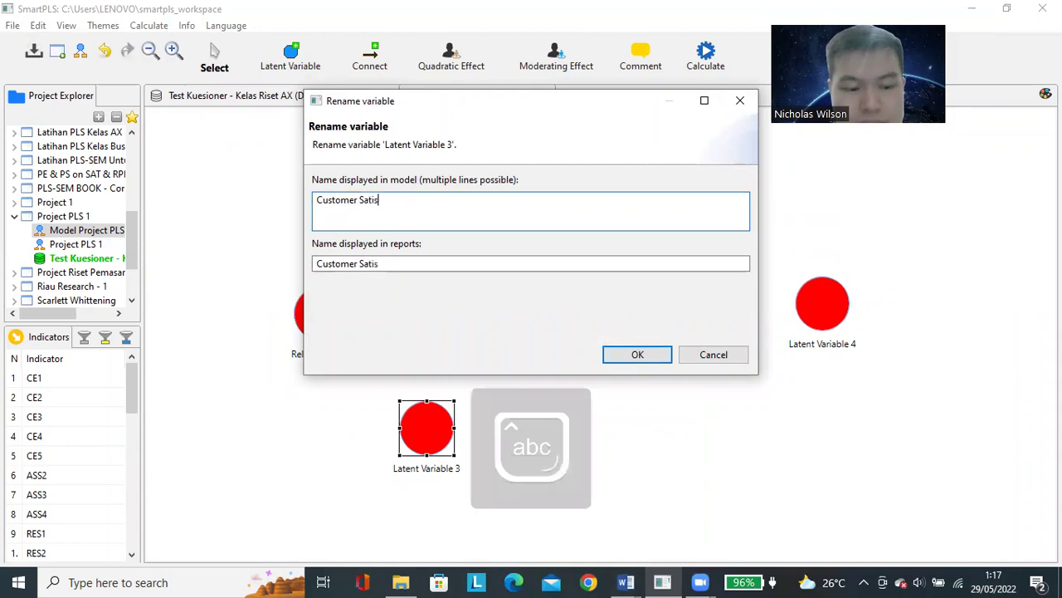
text(faction ()
key(Caps_Lock)
text(X3))
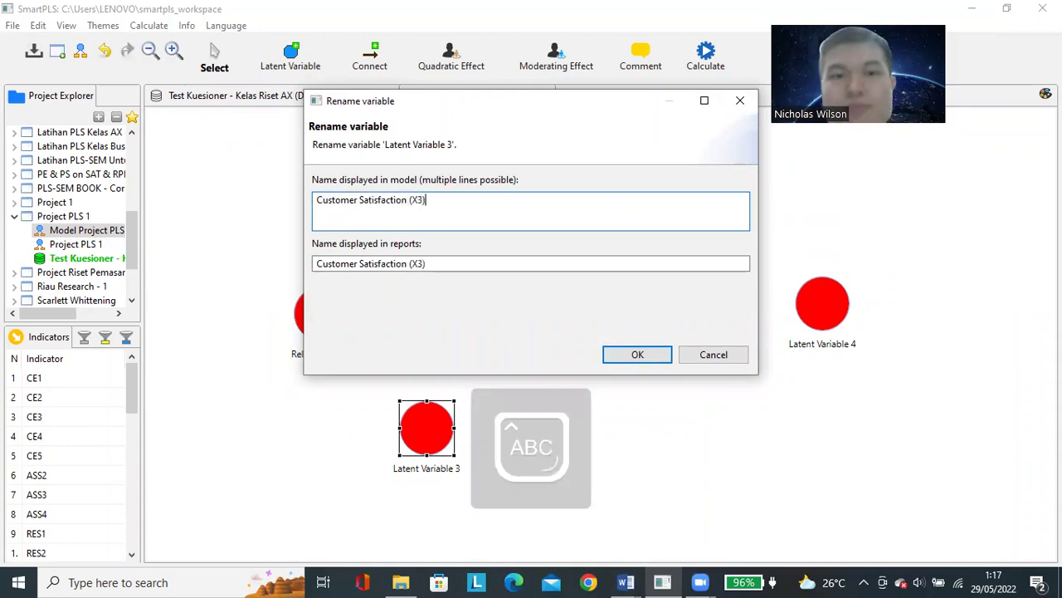
click(637, 354)
- Rename Latent Variable 4 as Customer Loyalty (Y)
click(805, 314)
right_click(804, 314)
click(840, 145)
text(C)
key(Caps_Lock)
text(ustomer Loyalty ()
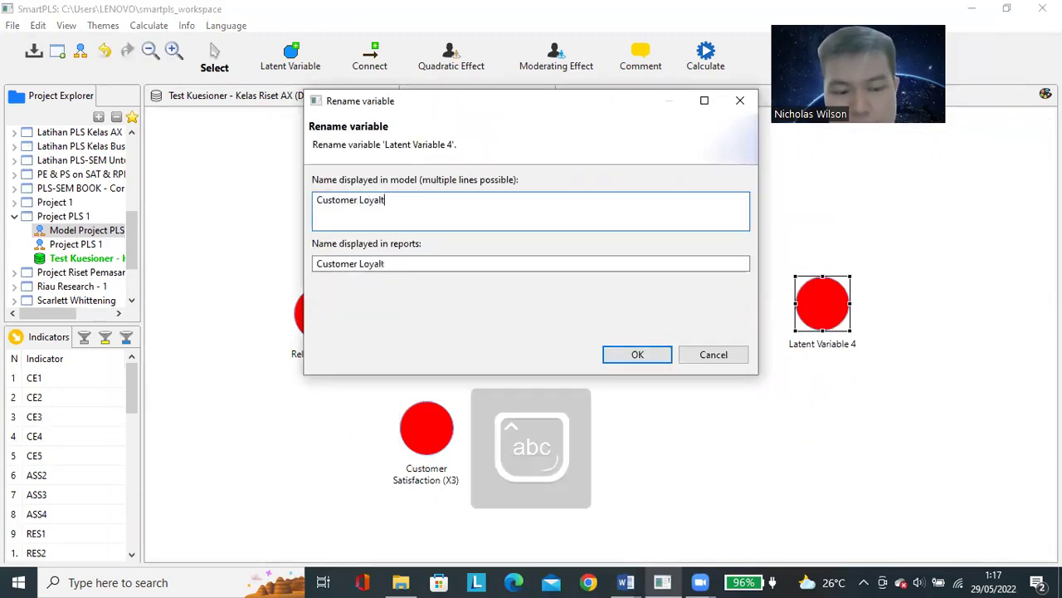
key(Caps_Lock)
text(Y))
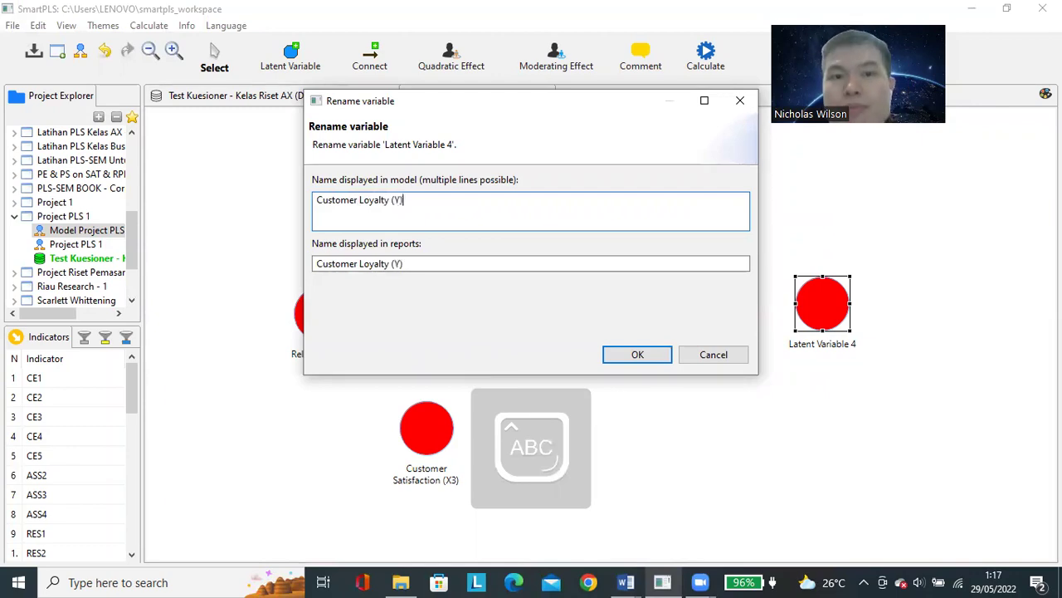
click(641, 354)
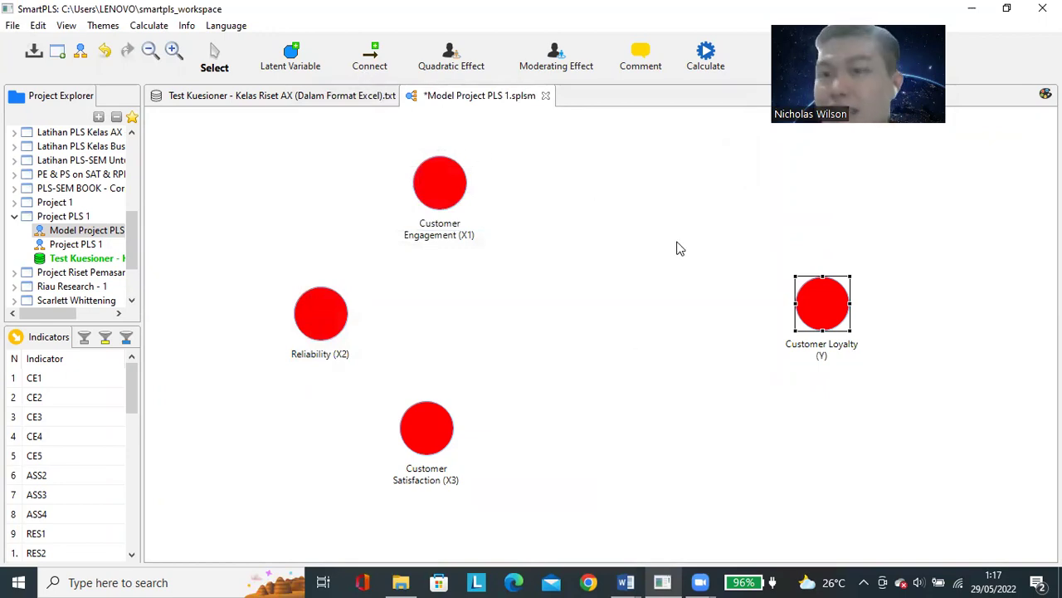
- Nudge Customer Engagement (X1) upward, Customer Satisfaction (X3) down and to the right, and Customer Loyalty (Y) slightly rightward
drag(451, 190, 452, 179)
drag(425, 430, 435, 438)
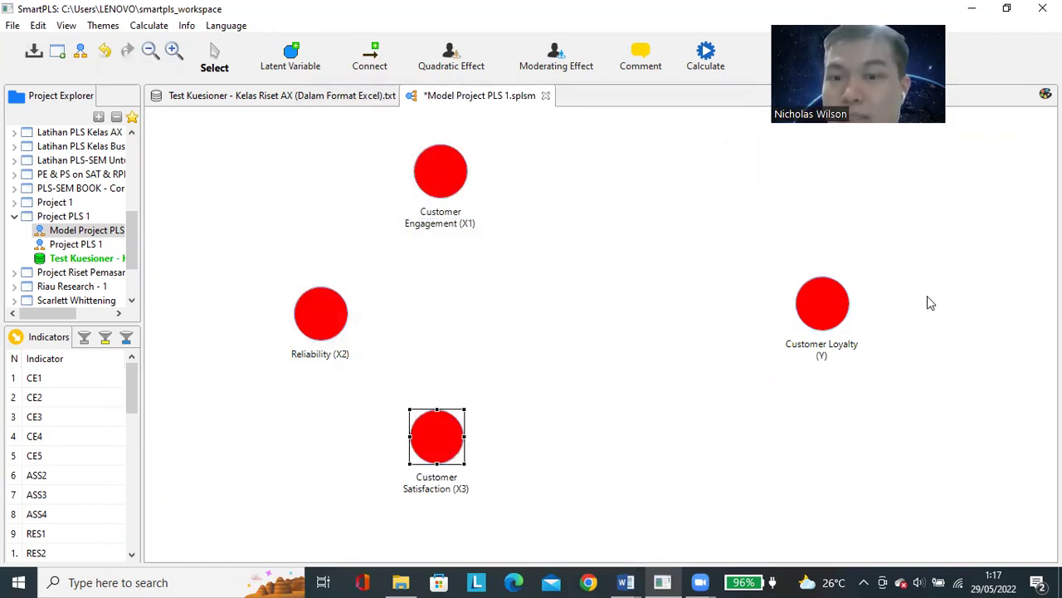
drag(839, 302, 846, 303)
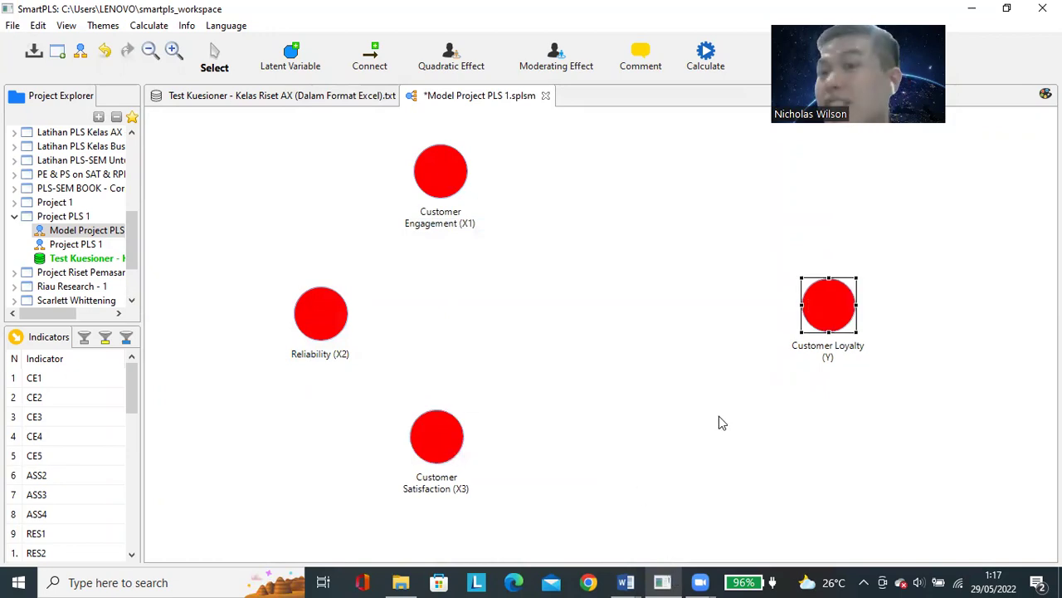
- Switch to the PLS-SEM Word document and examine which variables the arrows link to Loyalty (Y) in the framework diagram
click(626, 582)
click(573, 540)
click(379, 270)
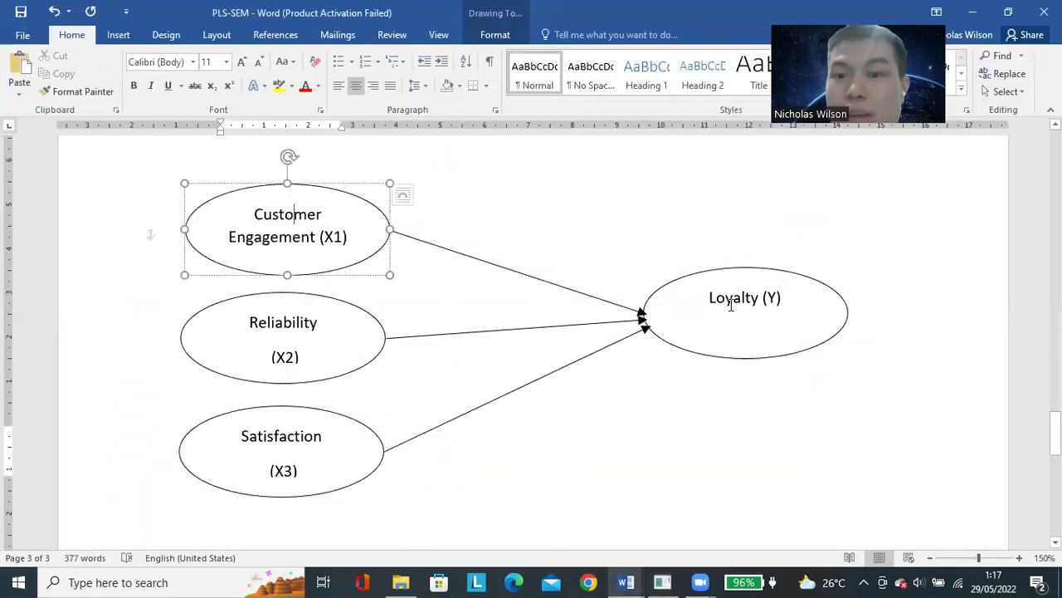
click(654, 355)
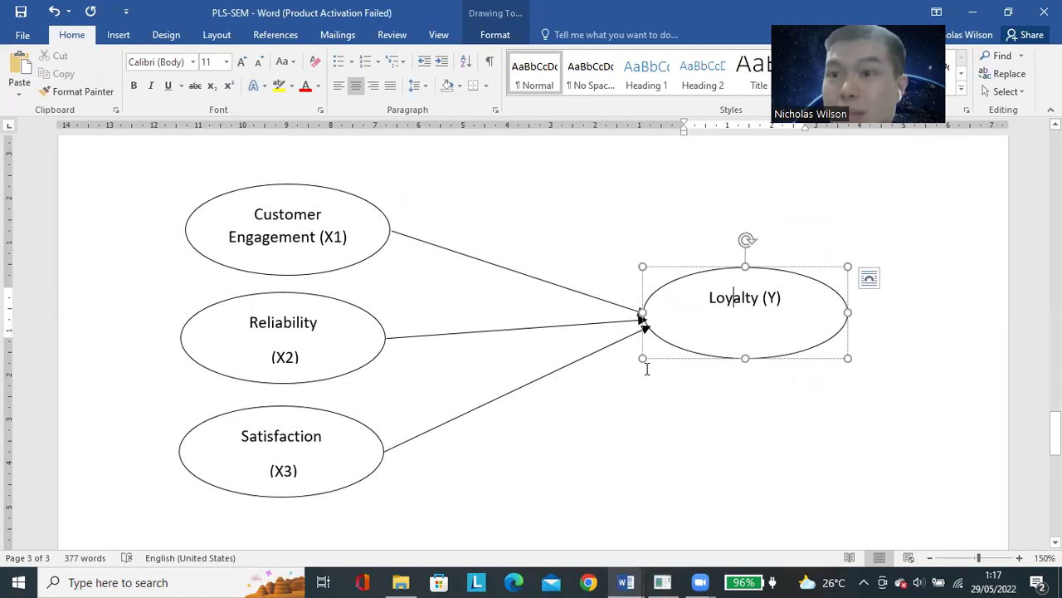
click(532, 274)
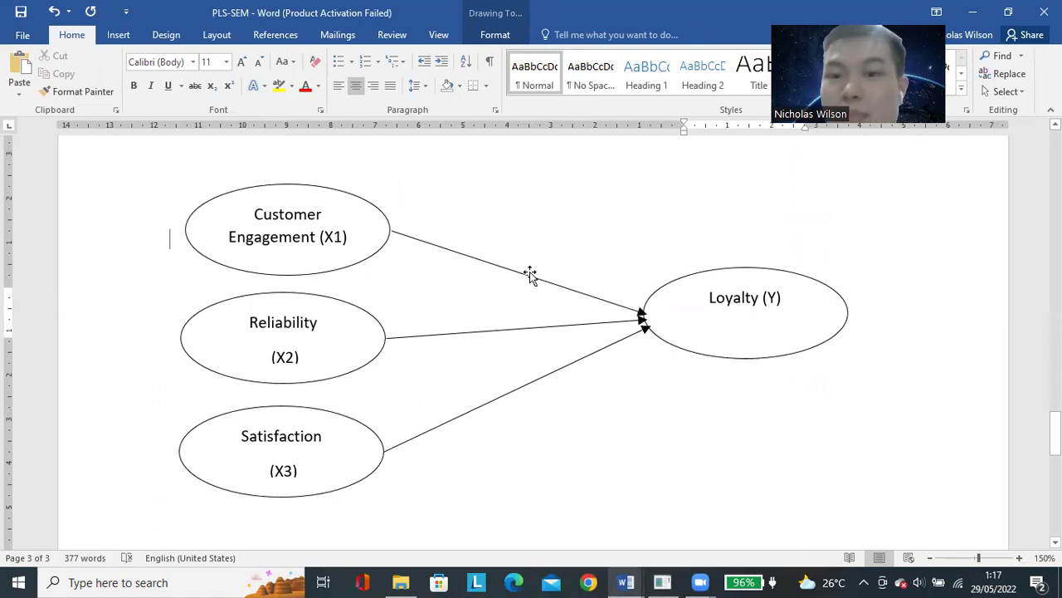
- Return to SmartPLS and draw a path from Customer Engagement (X1) to Customer Loyalty (Y) with the Connect tool
click(668, 580)
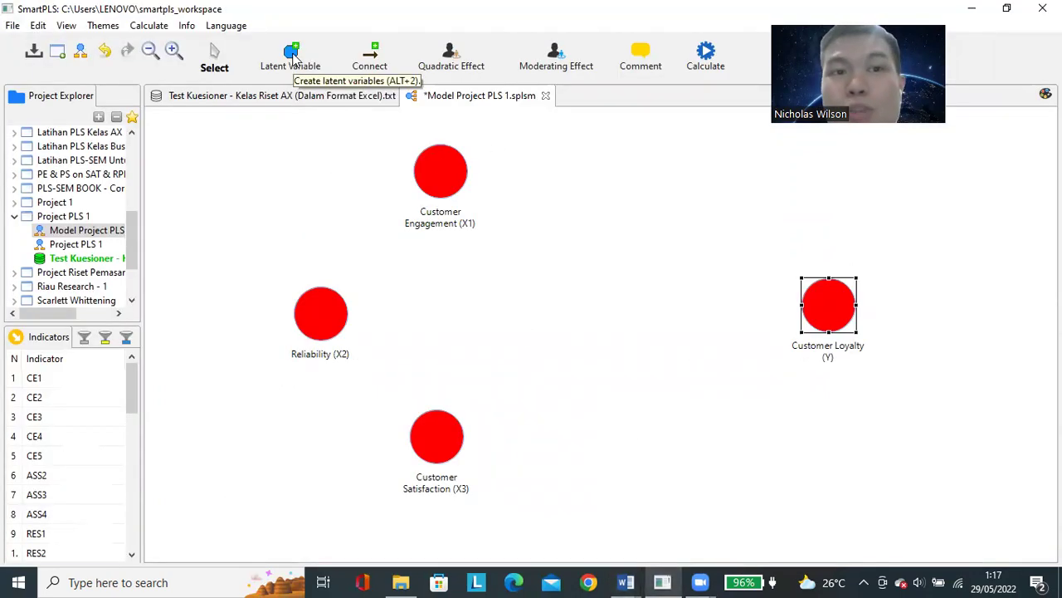
click(370, 60)
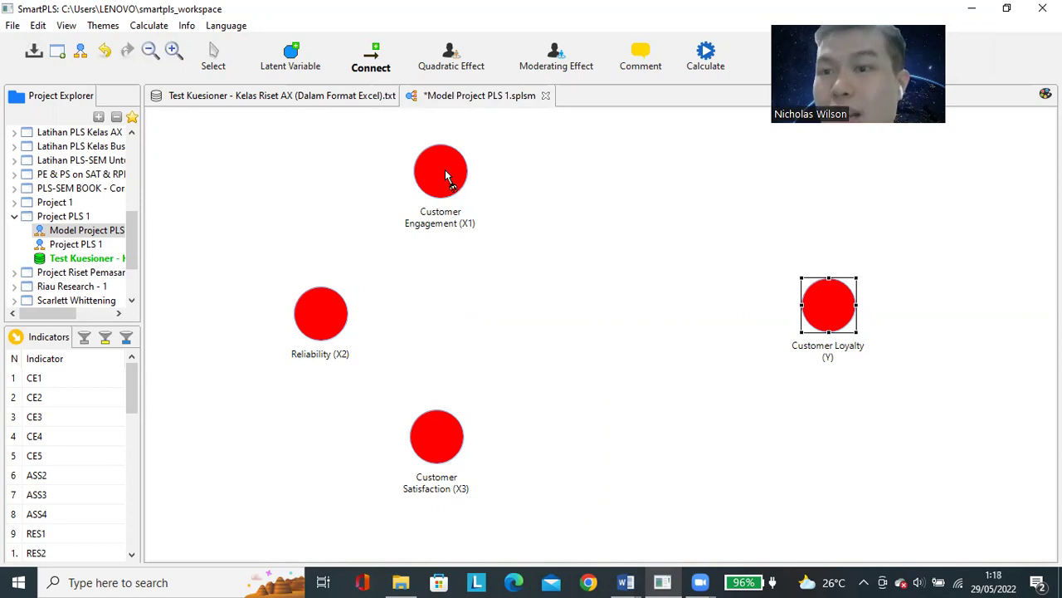
drag(446, 175, 446, 176)
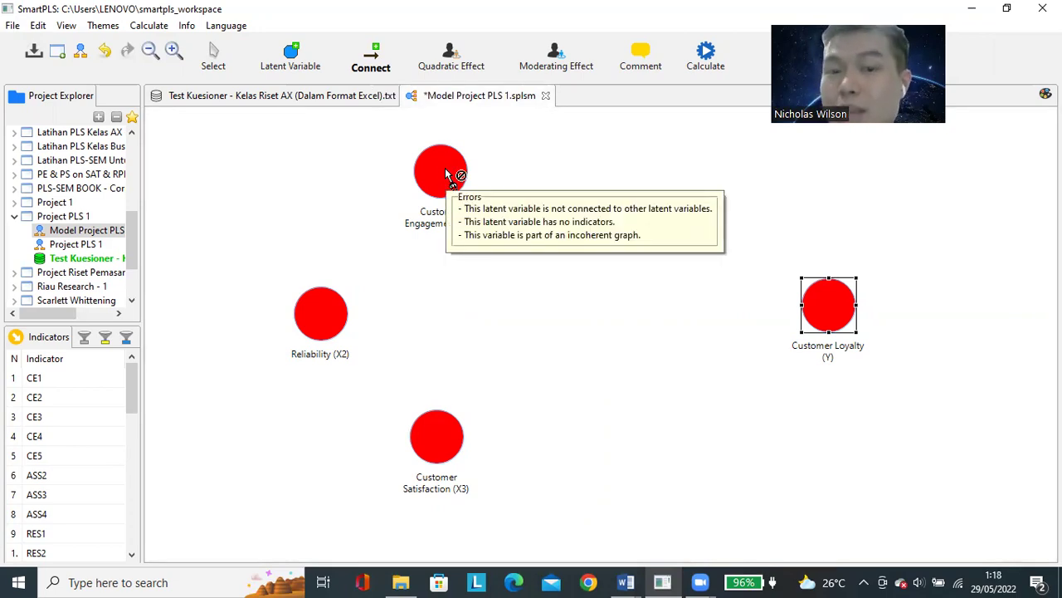
drag(446, 175, 828, 312)
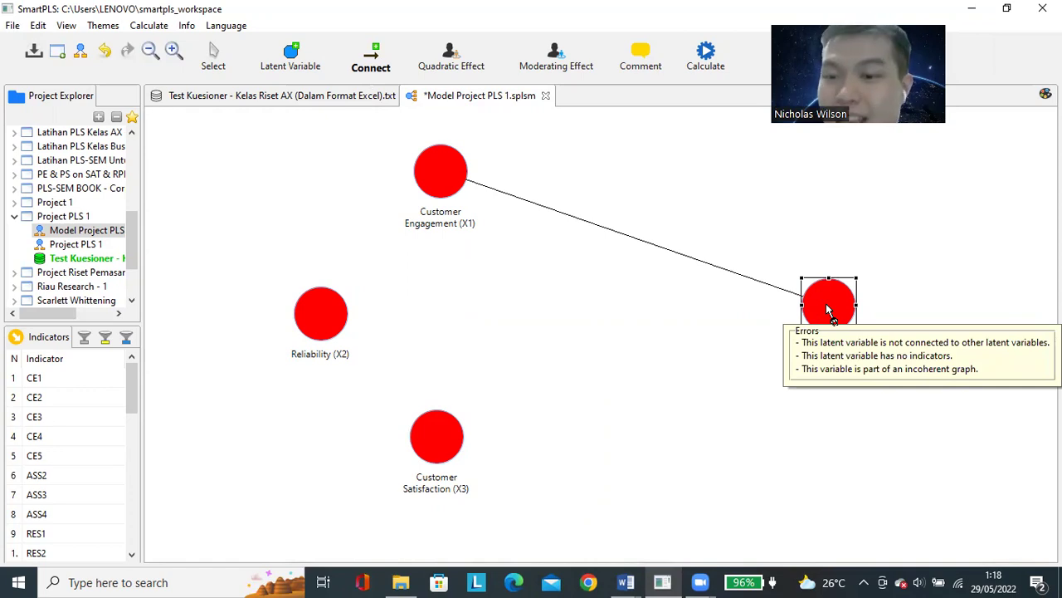
drag(827, 311, 851, 327)
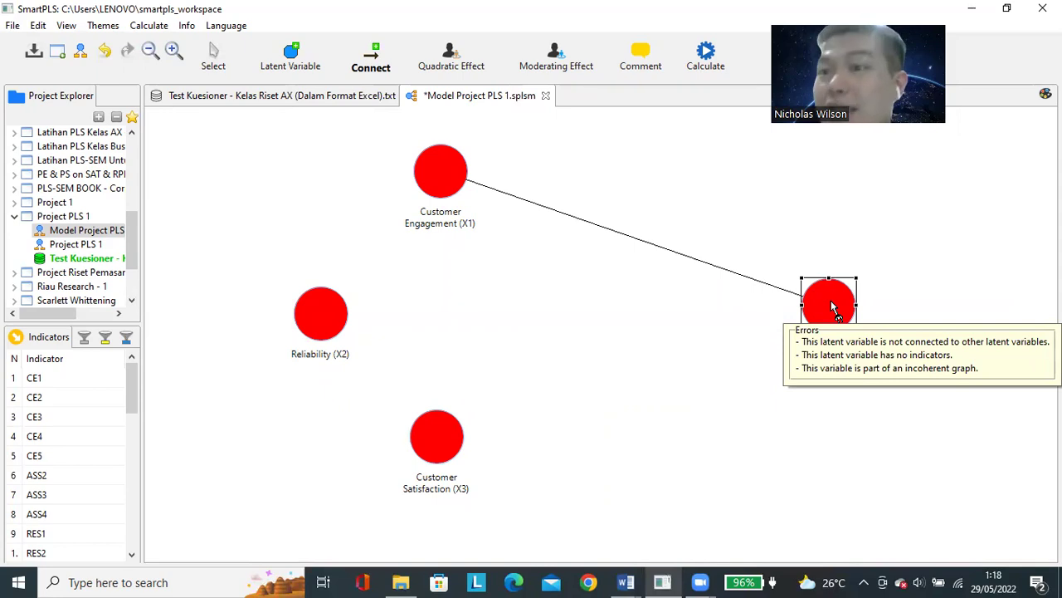
click(835, 309)
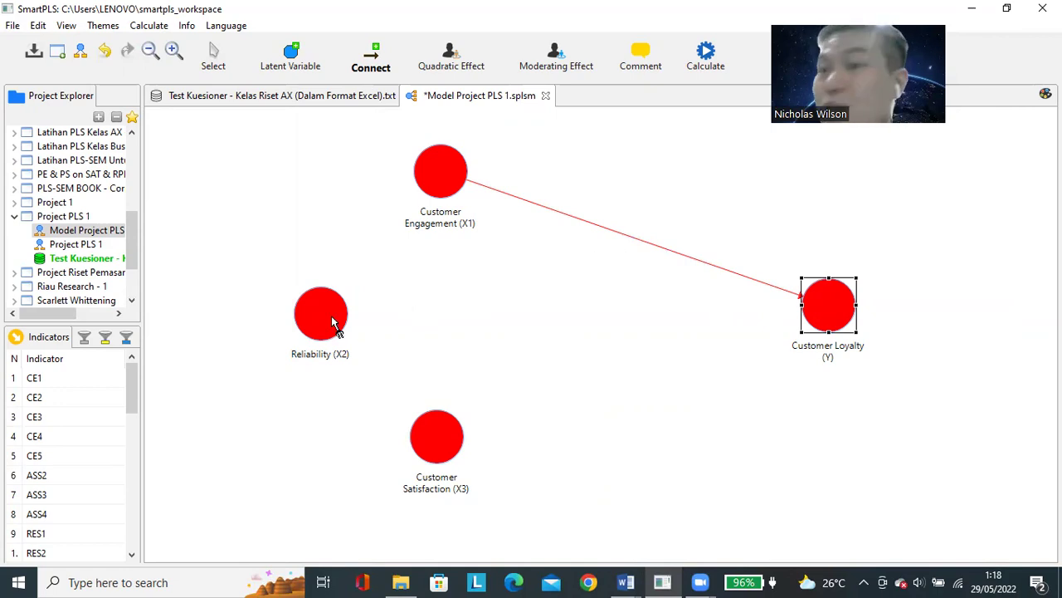
- Connect Reliability (X2) and Customer Satisfaction (X3) to Customer Loyalty (Y)
click(369, 60)
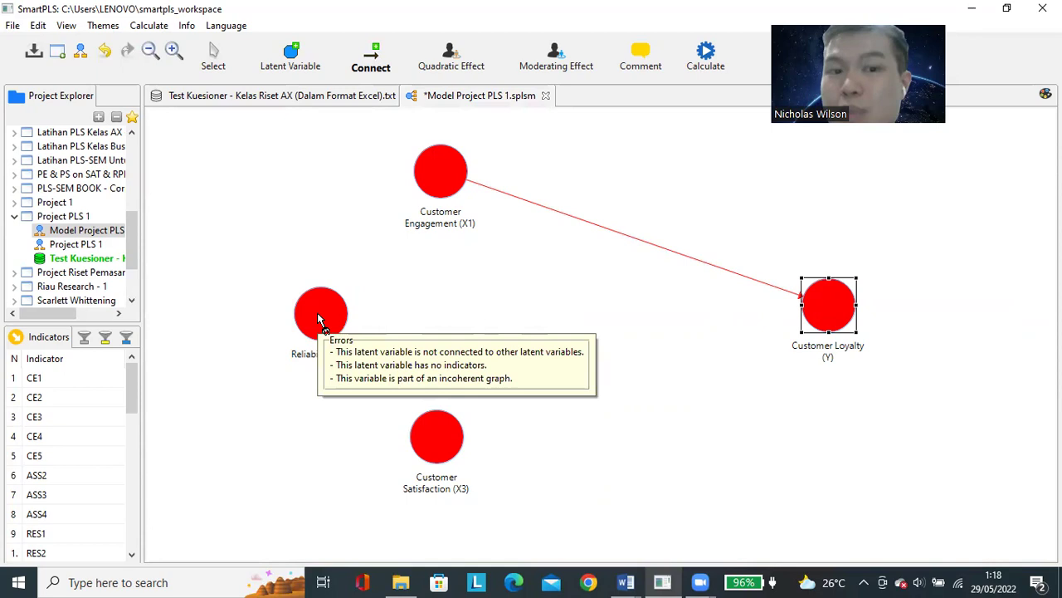
click(317, 312)
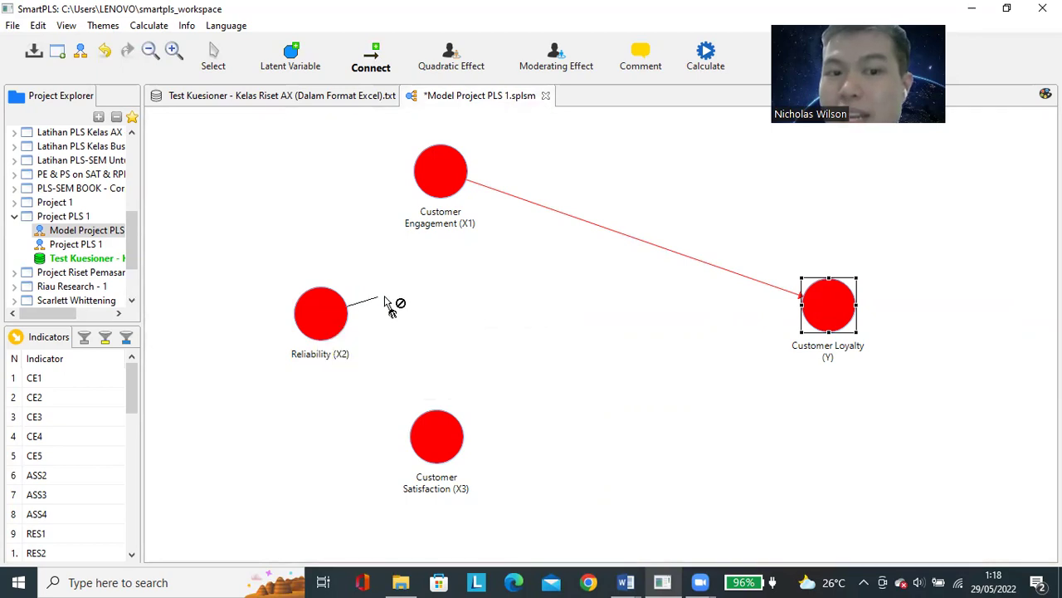
click(833, 315)
click(451, 423)
click(830, 326)
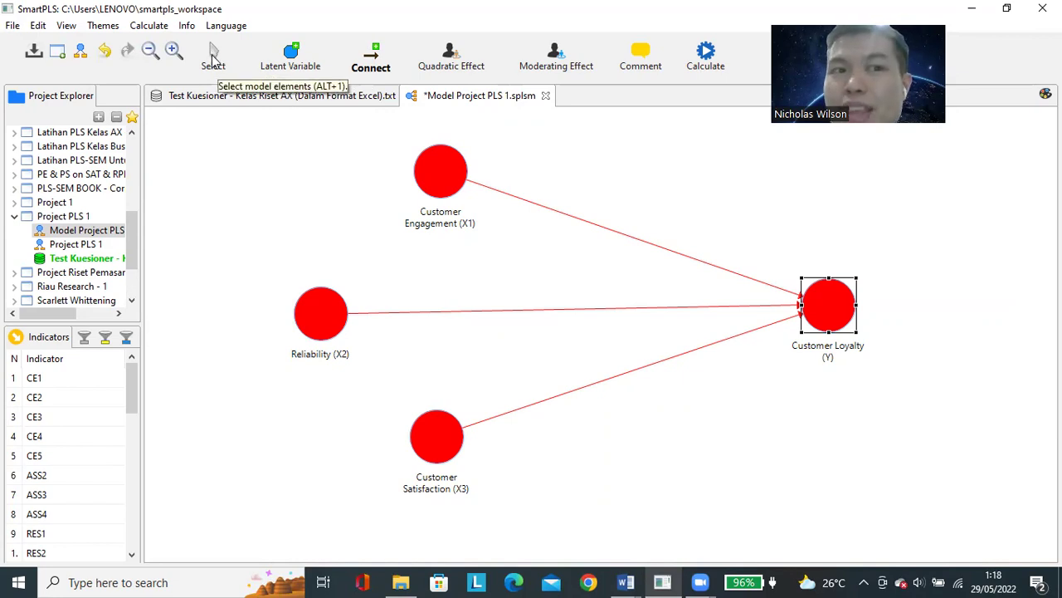
- Spread out the model by moving Customer Loyalty (Y) farther right, Customer Engagement (X1) slightly left and Customer Satisfaction (X3) slightly down
click(212, 60)
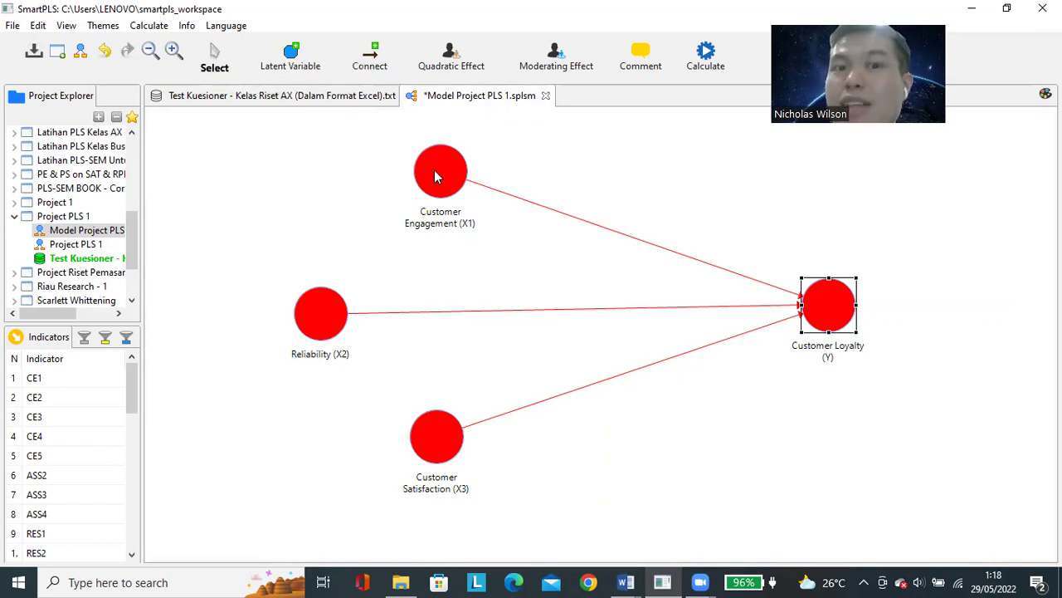
drag(459, 185, 445, 183)
drag(845, 314, 896, 320)
drag(440, 442, 437, 459)
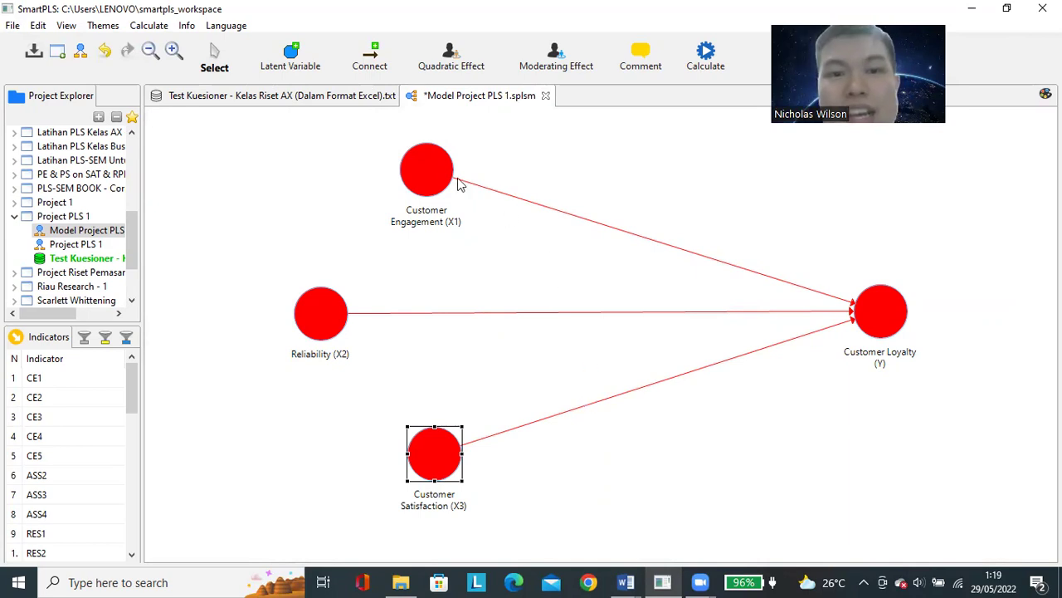
click(430, 169)
drag(434, 448, 428, 453)
drag(879, 311, 911, 313)
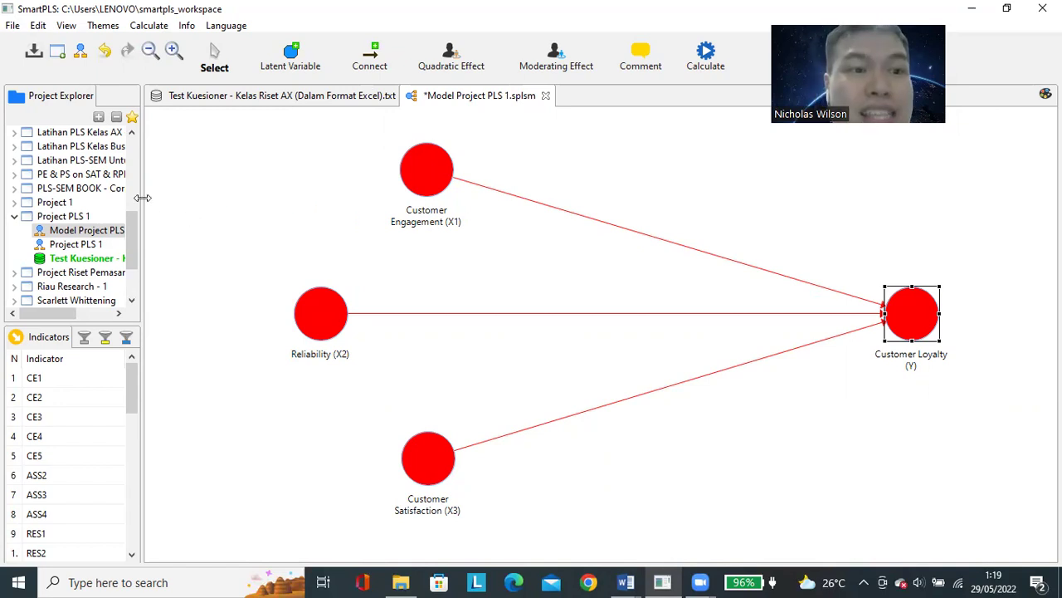
- Widen the Project Explorer and Indicators area so that longer names fit
drag(147, 199, 183, 196)
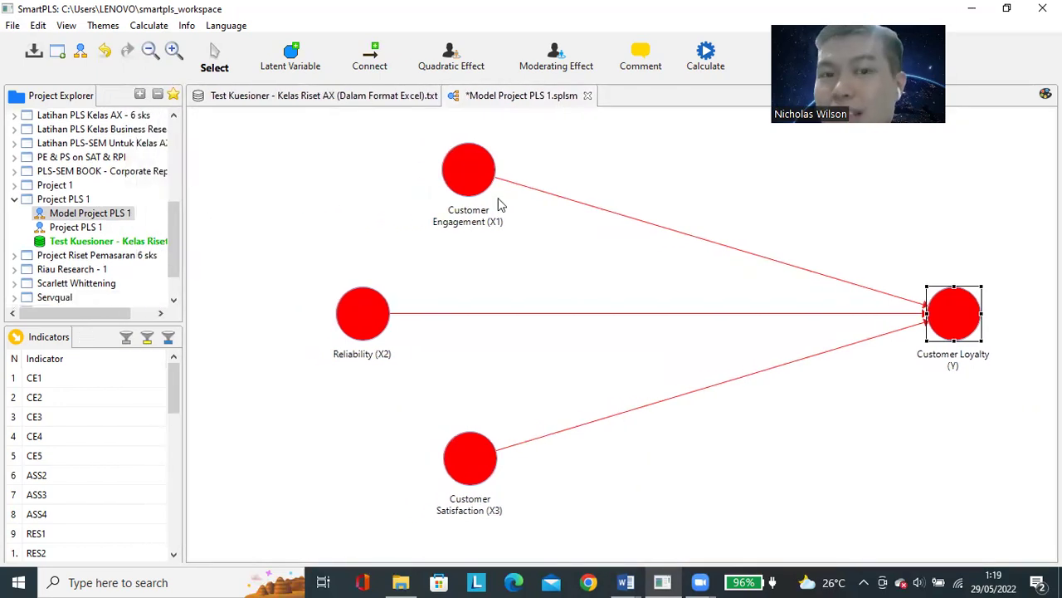
click(486, 187)
click(388, 299)
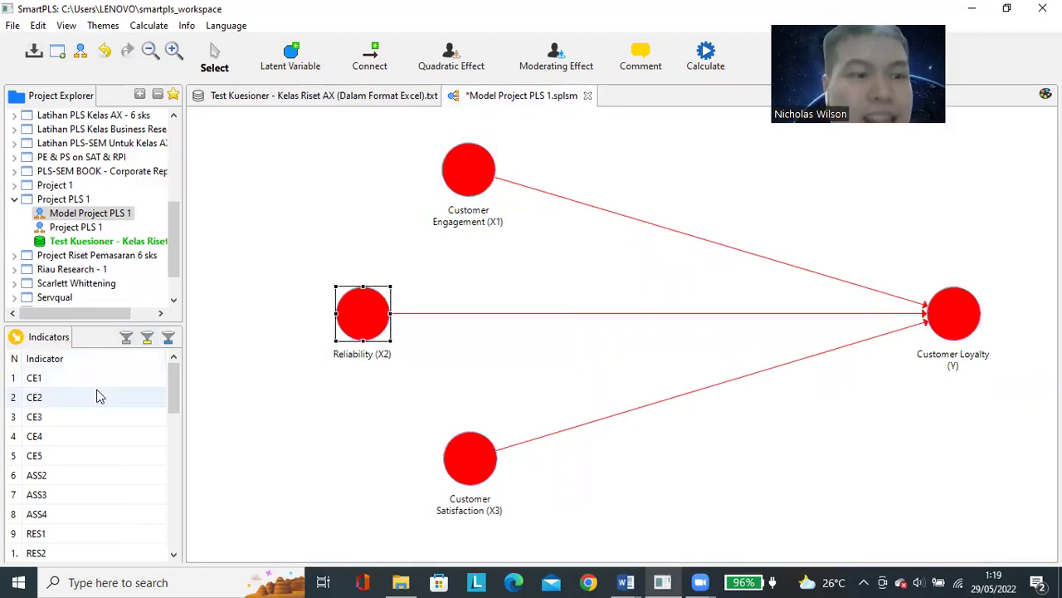
click(62, 418)
drag(185, 269, 195, 270)
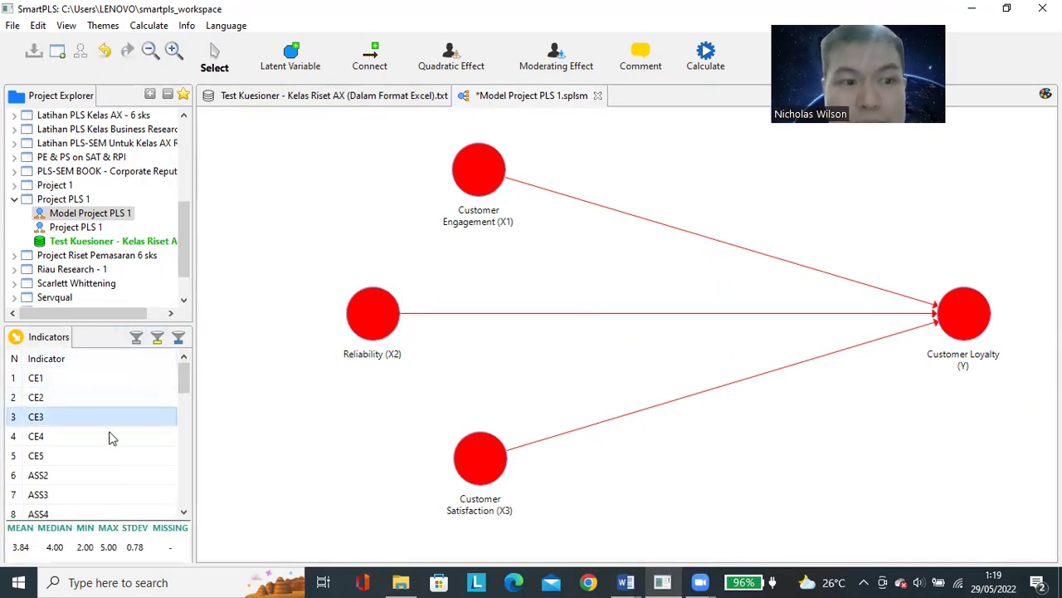
- Look through the indicator list and go over CE1 to CE5 one by one
scroll(83, 398, down, 9)
scroll(80, 403, up, 9)
click(80, 378)
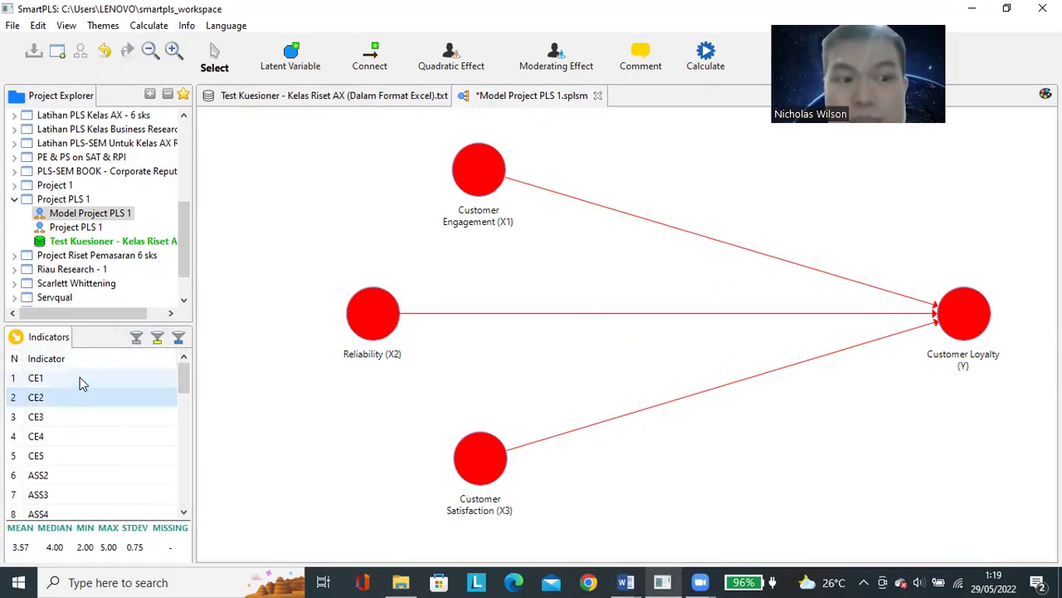
click(79, 452)
click(80, 383)
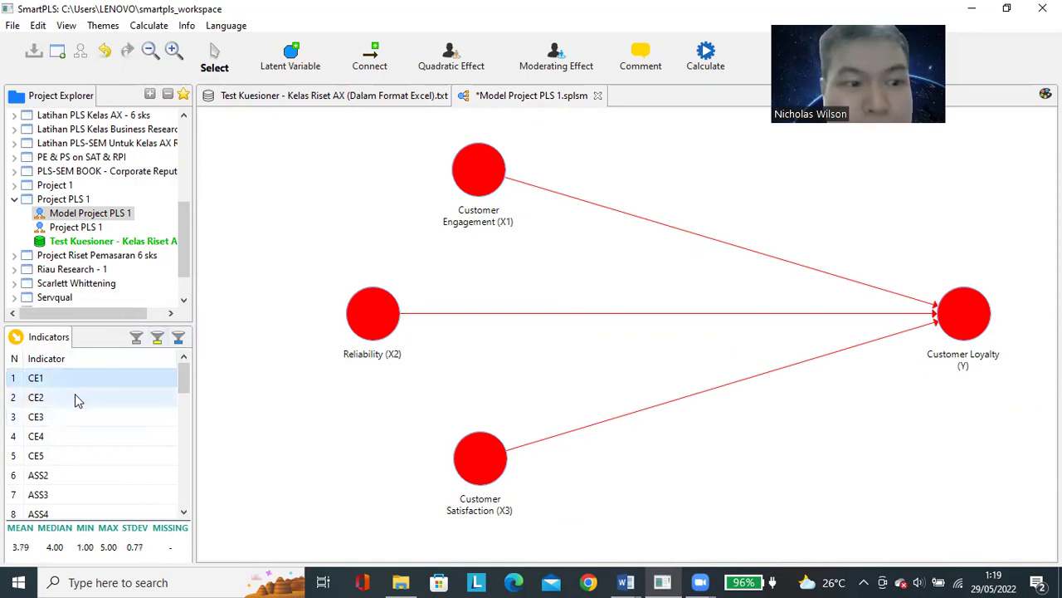
click(75, 397)
click(76, 416)
click(79, 436)
click(79, 455)
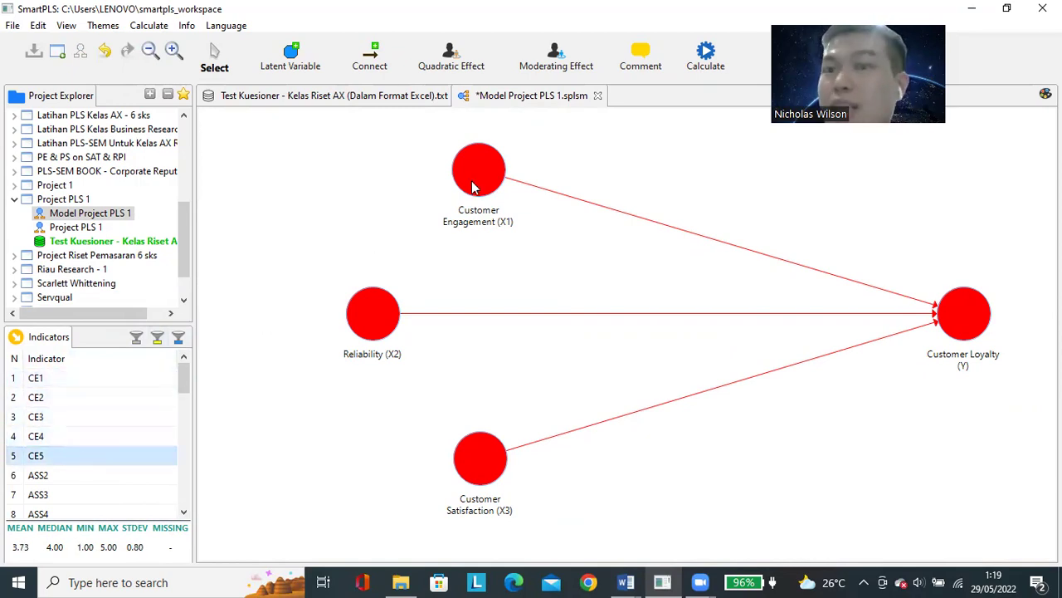
- Compare Customer Engagement (X1) in the model with the first CE indicators in the list
click(473, 189)
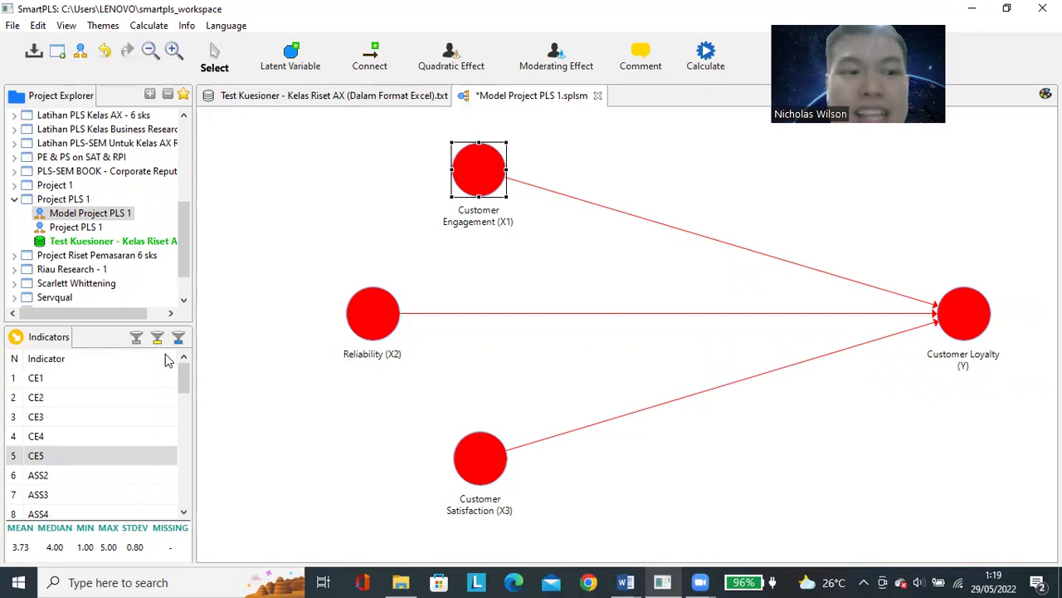
click(131, 379)
click(112, 398)
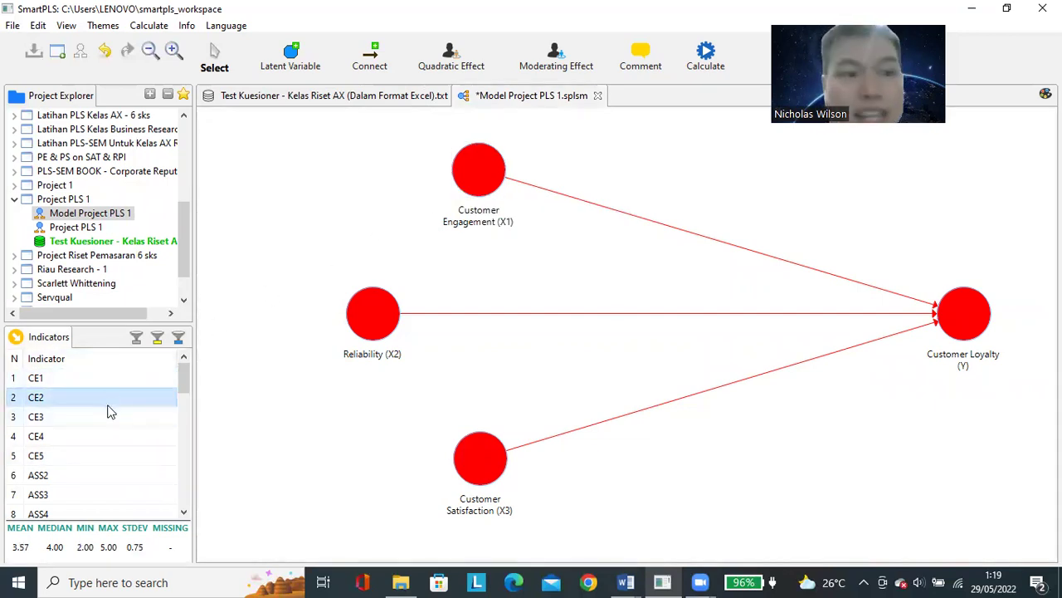
click(89, 377)
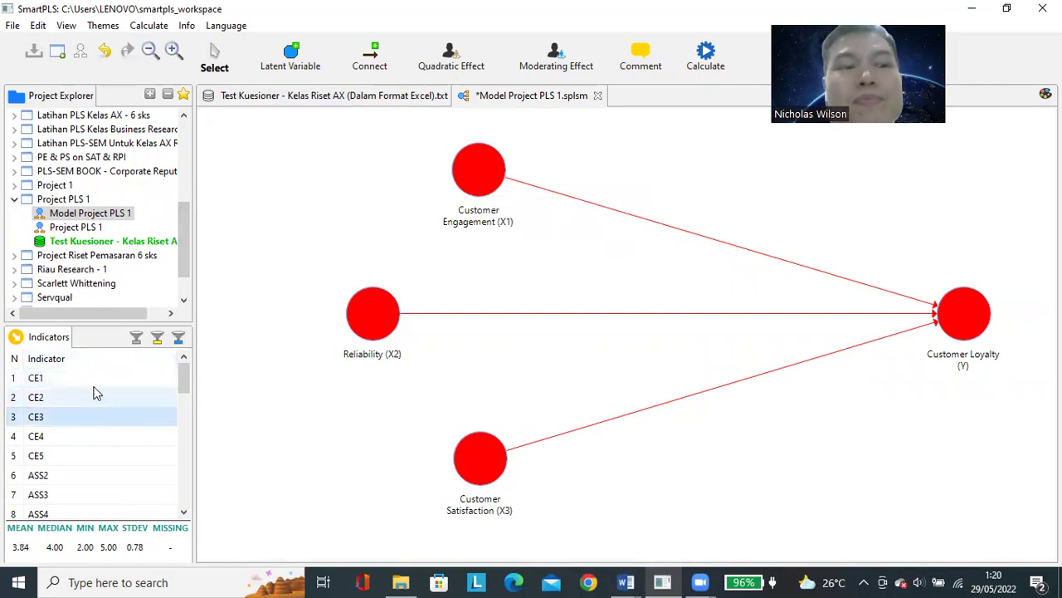
click(478, 180)
- Review the individual indicators CE1 to CE5 that belong to Customer Engagement (X1)
click(65, 377)
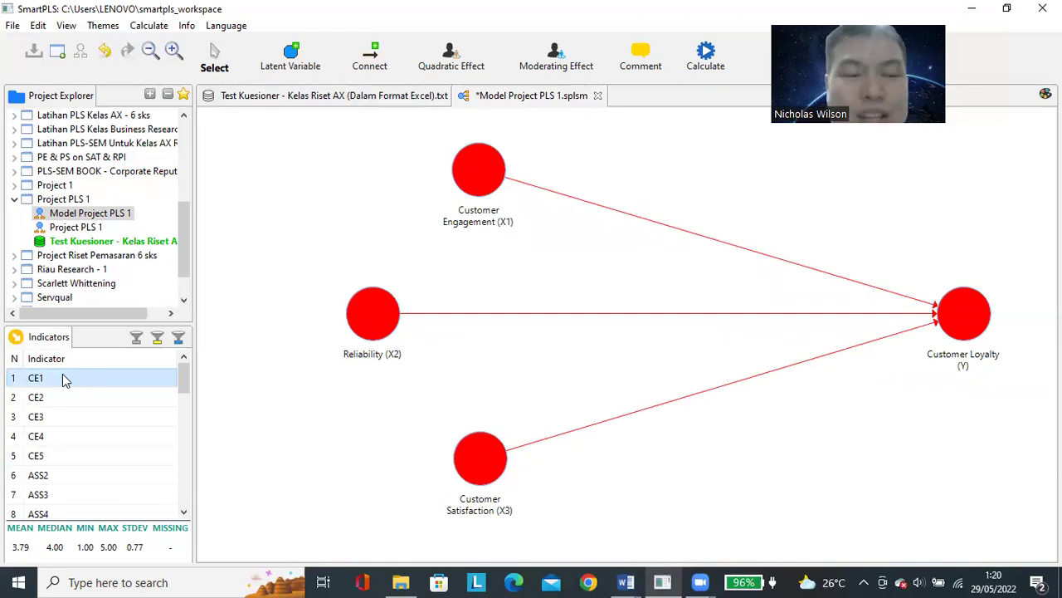
click(54, 397)
click(54, 416)
click(54, 436)
click(55, 455)
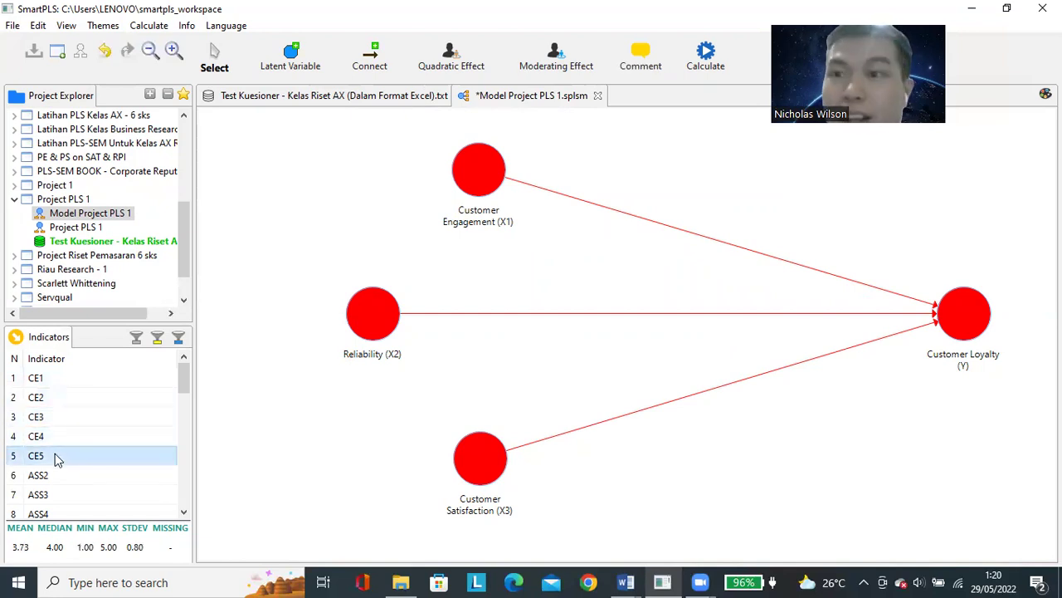
click(78, 382)
click(78, 397)
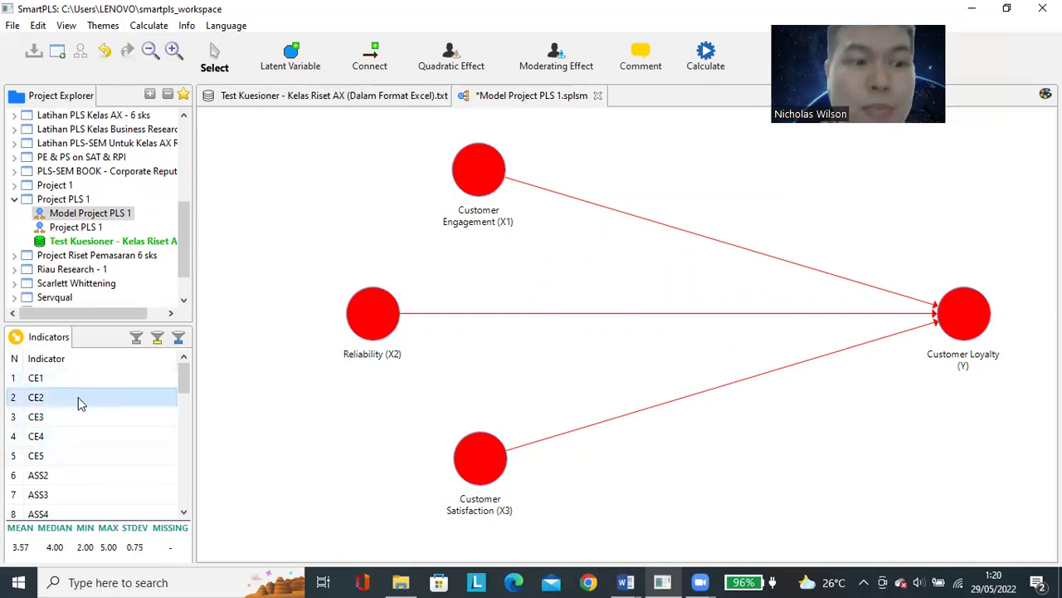
click(69, 437)
click(71, 455)
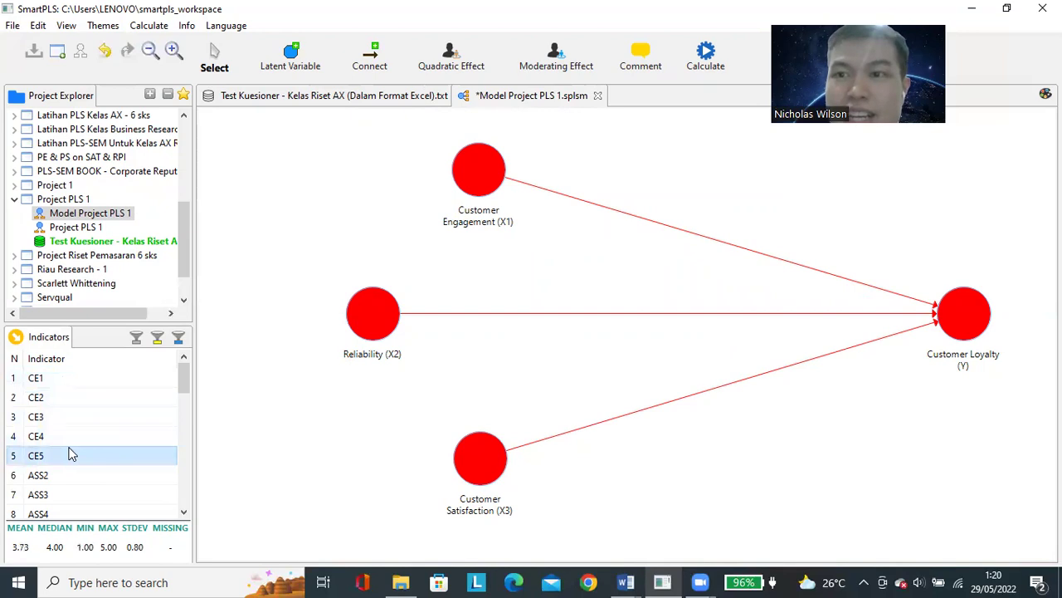
- Assign the indicators CE1 to CE5 together to Customer Engagement (X1) in the model
click(70, 386)
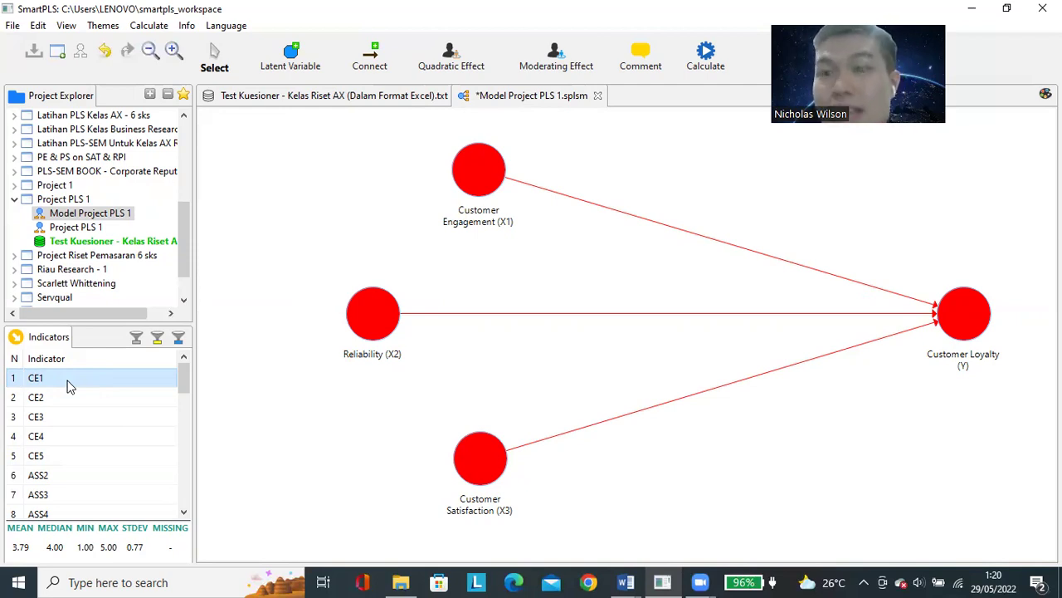
shift+click(53, 454)
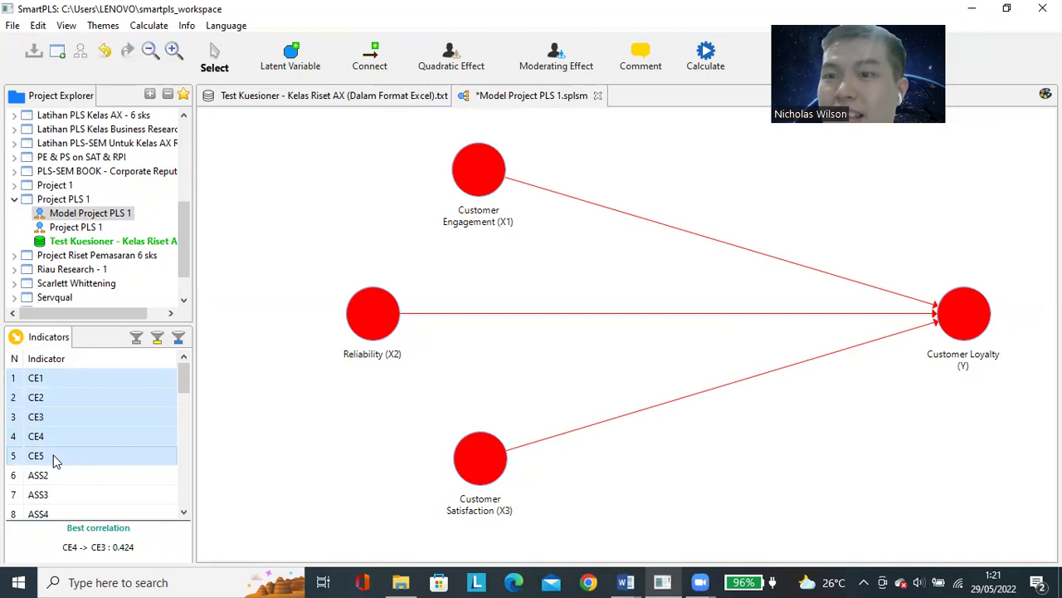
click(53, 455)
click(70, 380)
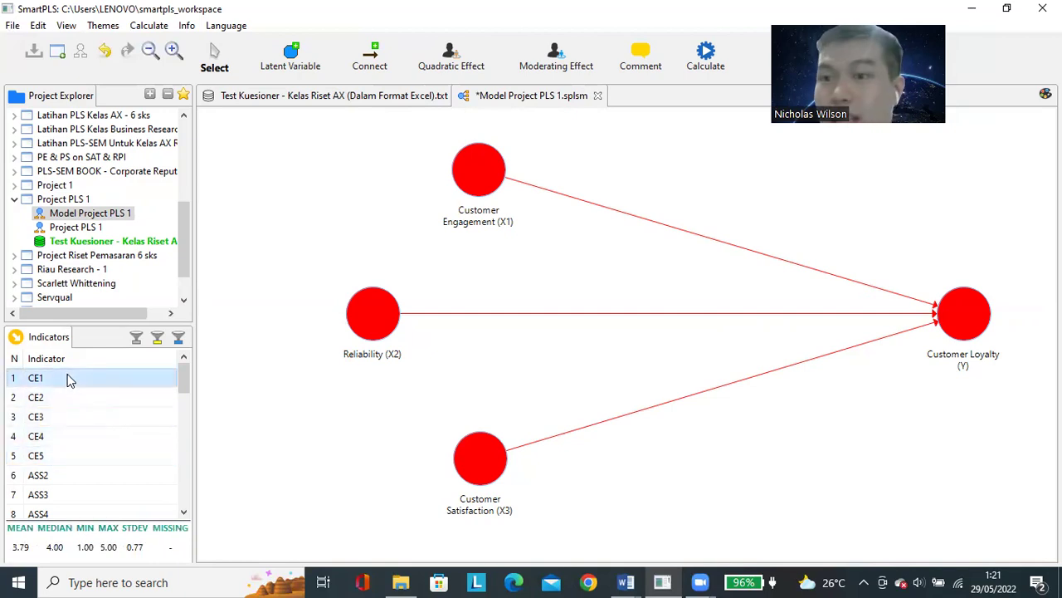
shift+click(62, 456)
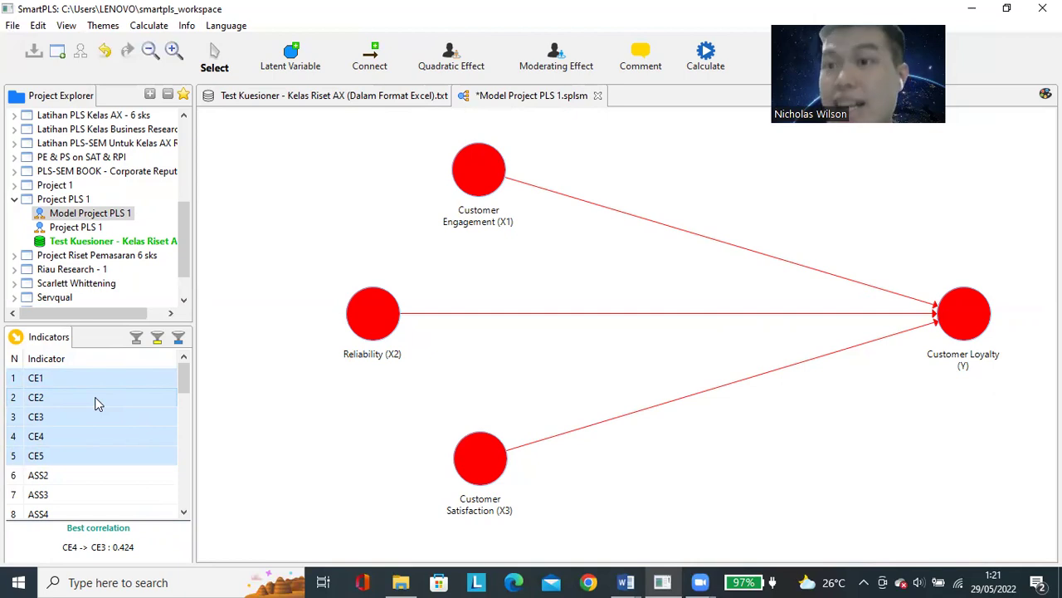
drag(98, 399, 470, 171)
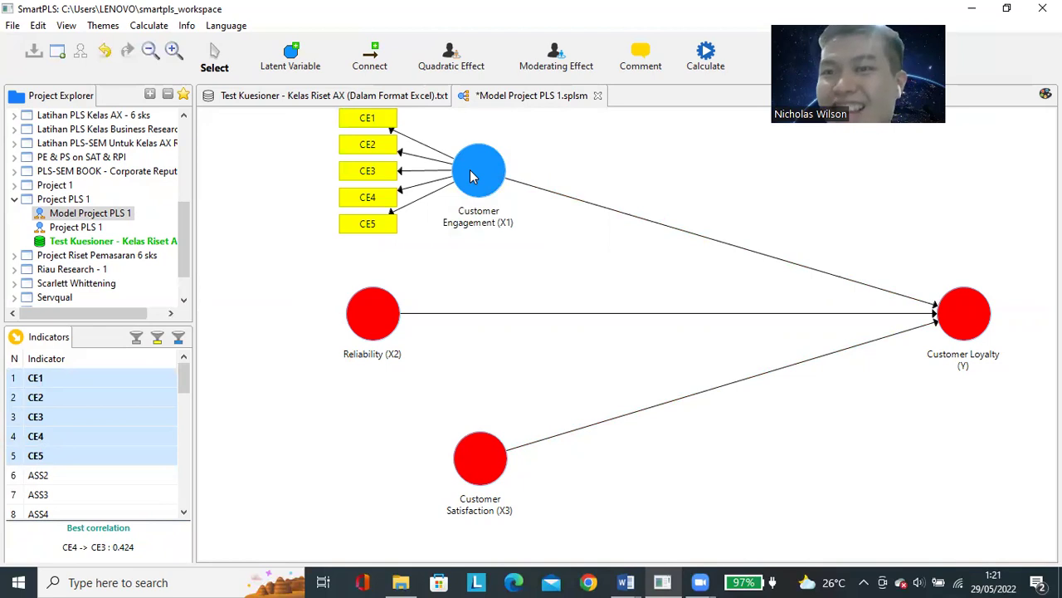
- Reposition Customer Engagement (X1), Reliability (X2) and Customer Satisfaction (X3) slightly to make room for their indicators
drag(470, 174, 483, 187)
drag(361, 316, 321, 332)
click(486, 466)
drag(486, 466, 479, 469)
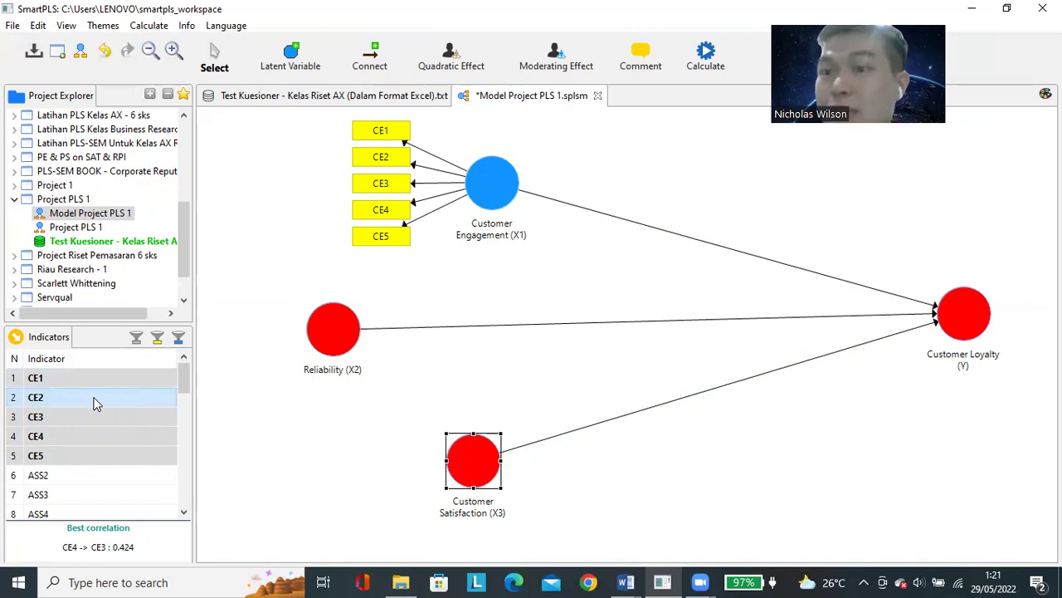
- Assign the indicators REL1 to REL4 together to Reliability (X2)
scroll(67, 396, down, 2)
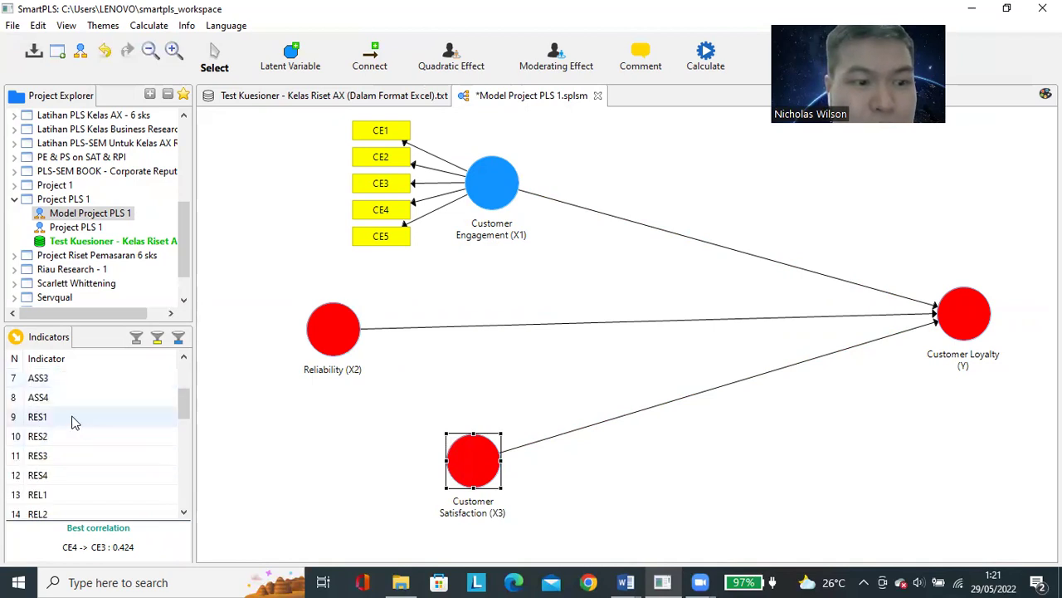
scroll(72, 422, down, 2)
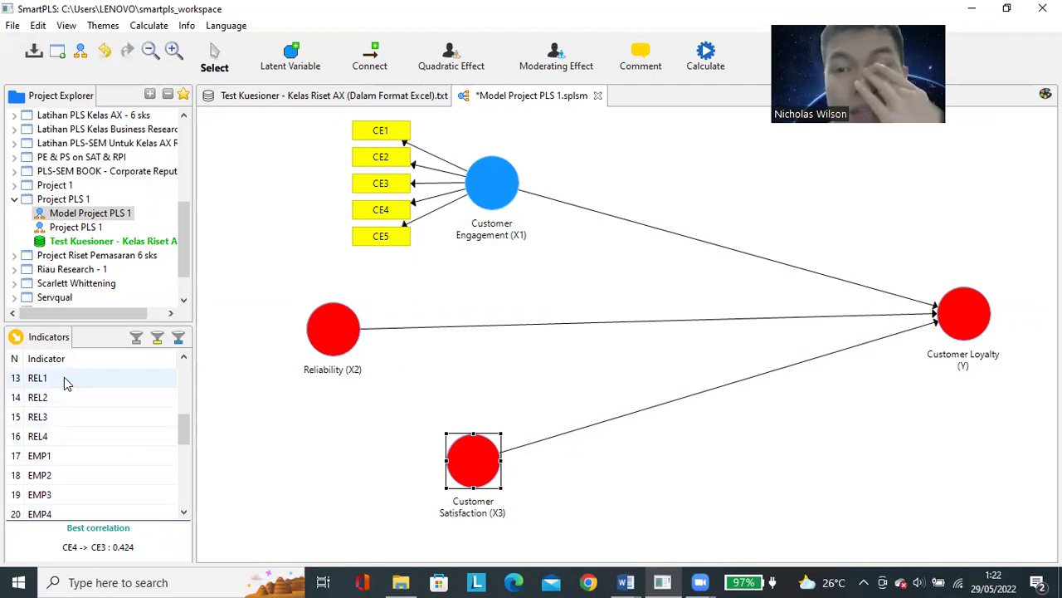
click(66, 382)
click(62, 438)
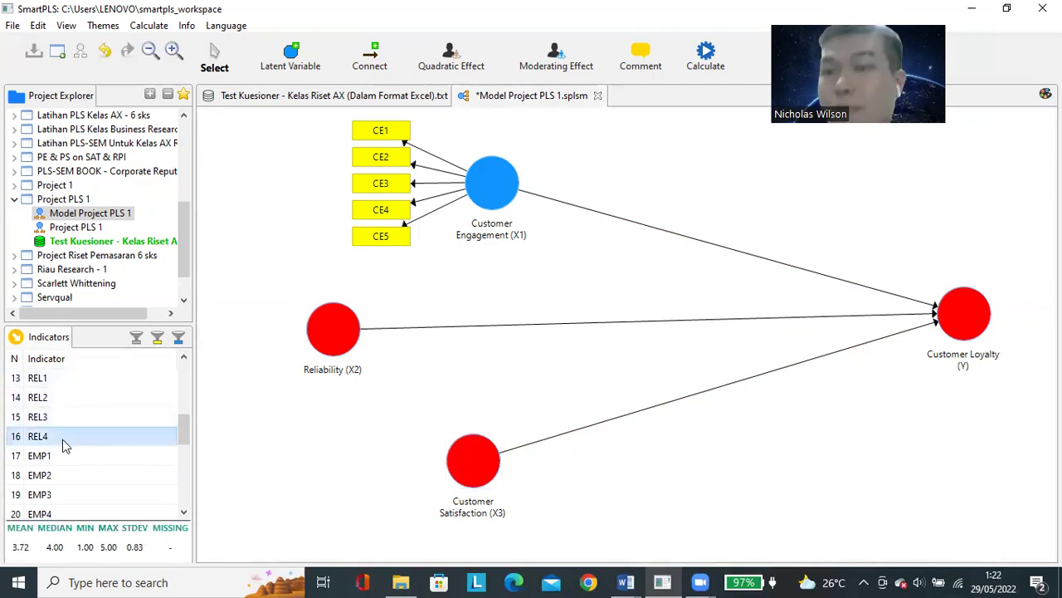
click(52, 378)
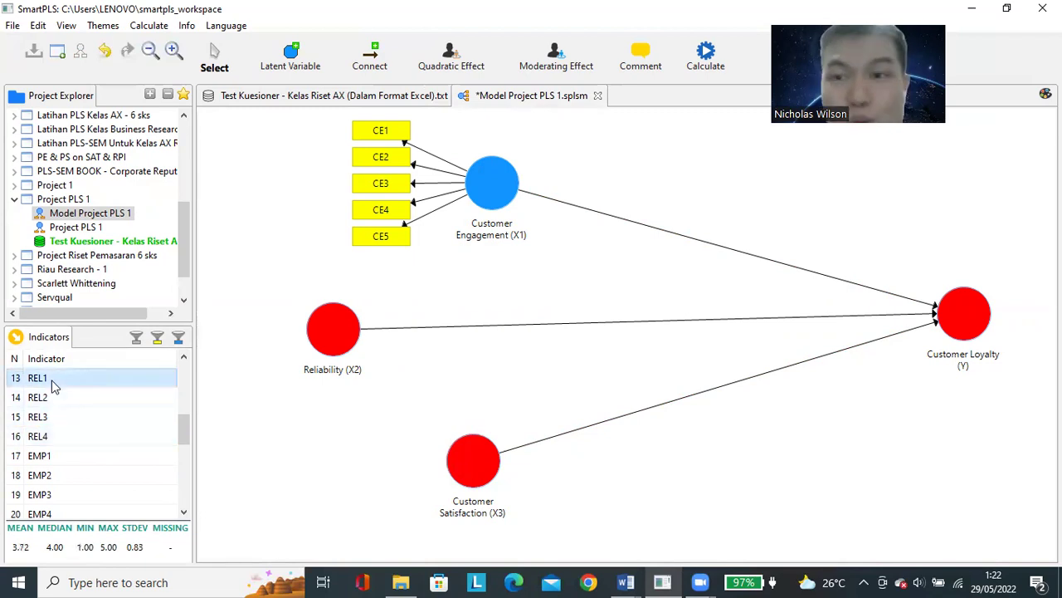
shift+click(83, 440)
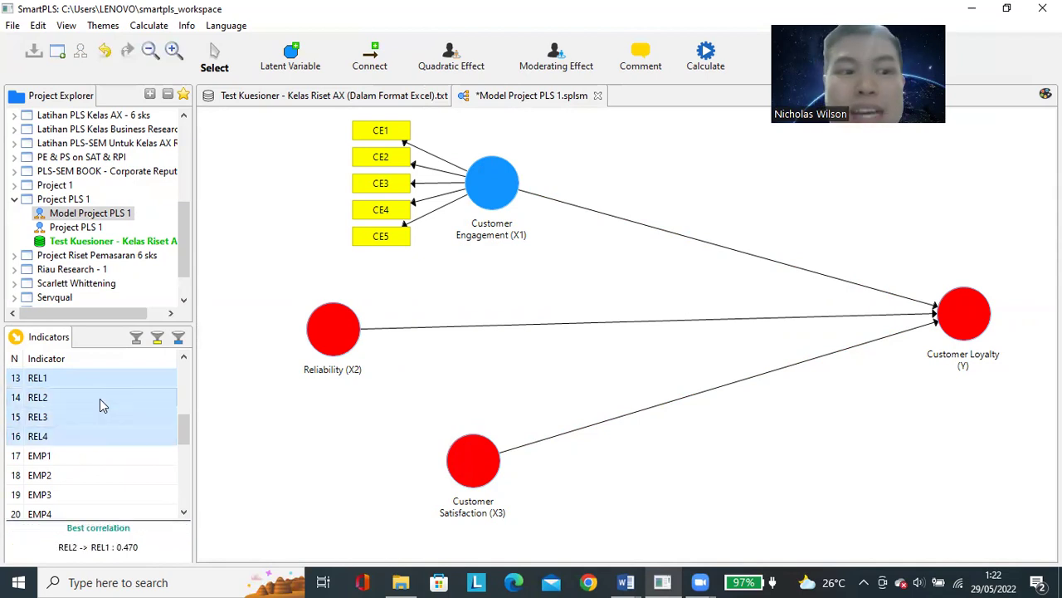
drag(99, 398, 347, 331)
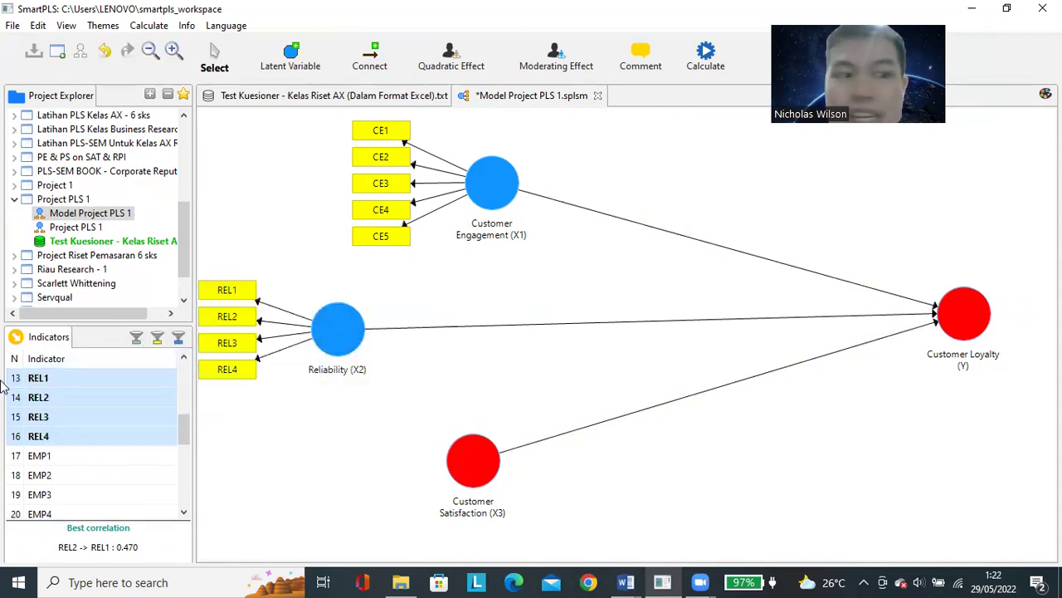
- Assign SAT1 to SAT4 to Customer Satisfaction (X3) and CL1 to CL5 to Customer Loyalty (Y)
scroll(105, 415, down, 3)
drag(83, 442, 467, 474)
scroll(78, 460, down, 2)
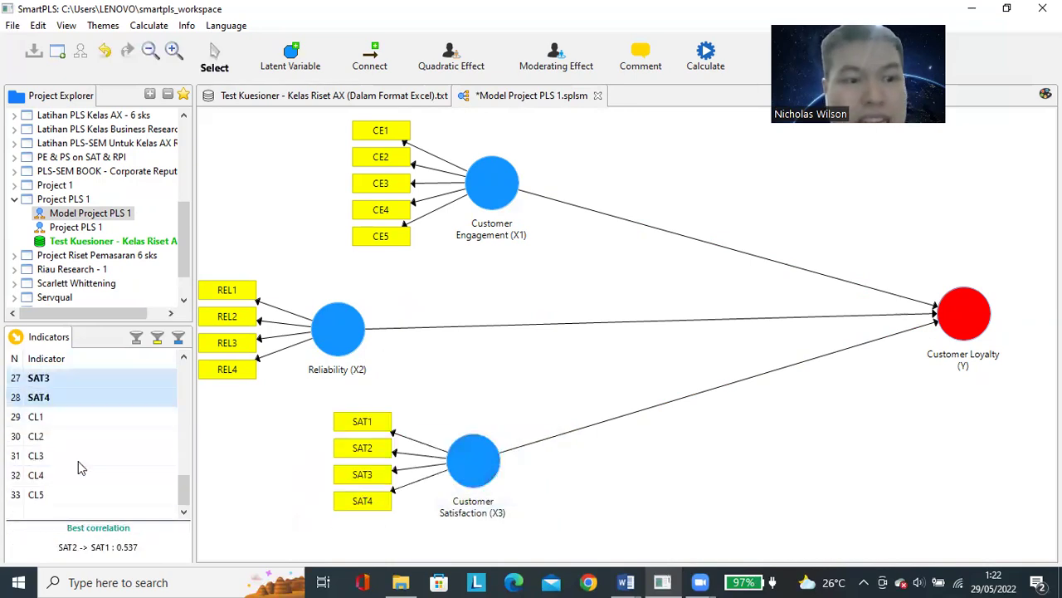
drag(62, 419, 946, 322)
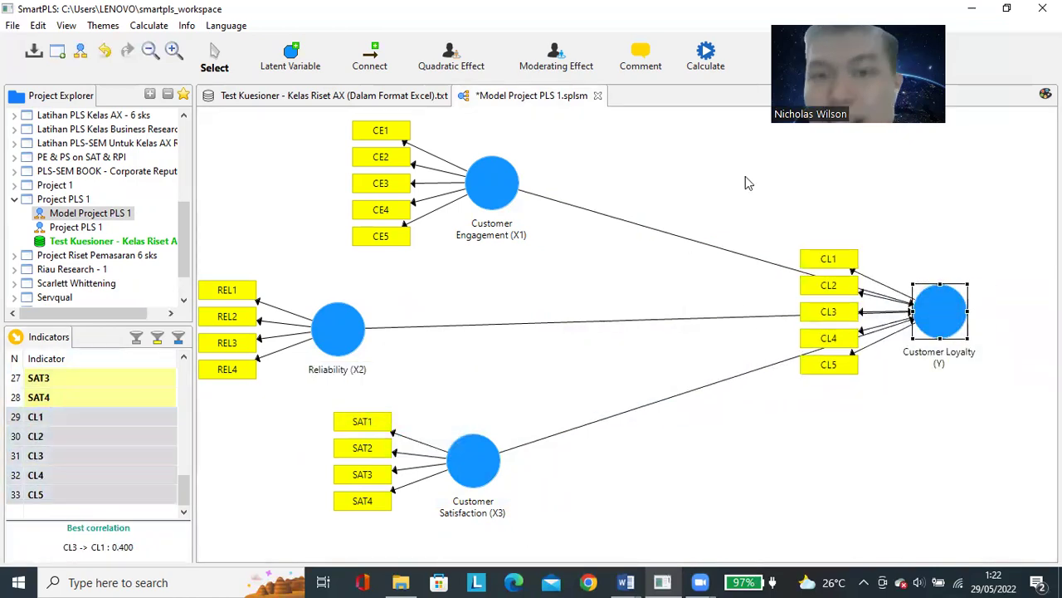
- Move Customer Loyalty (Y) with its indicators a little closer to the three independent variables
click(827, 289)
click(829, 313)
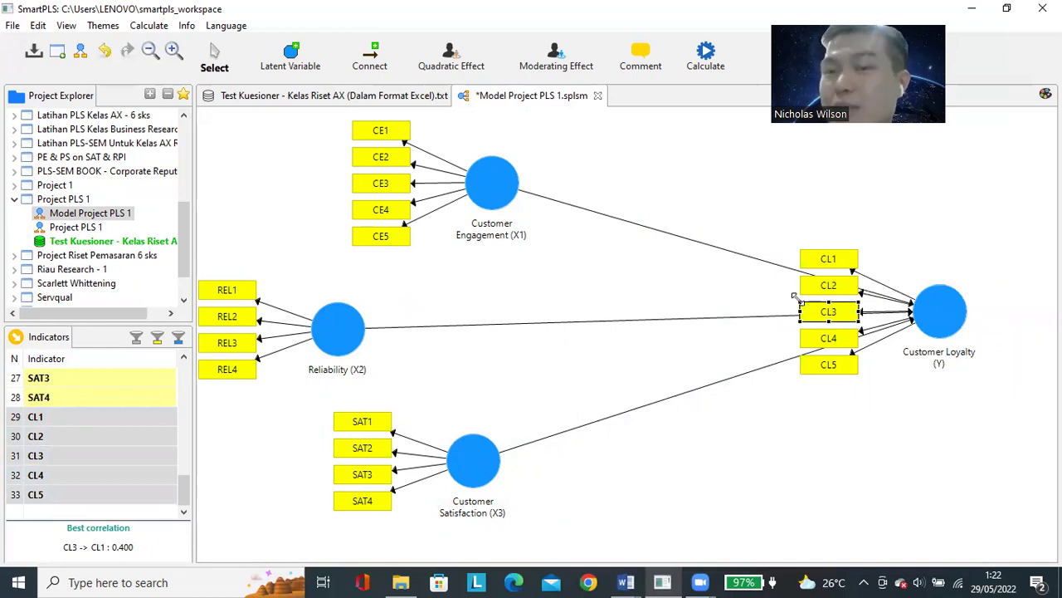
drag(956, 316, 864, 302)
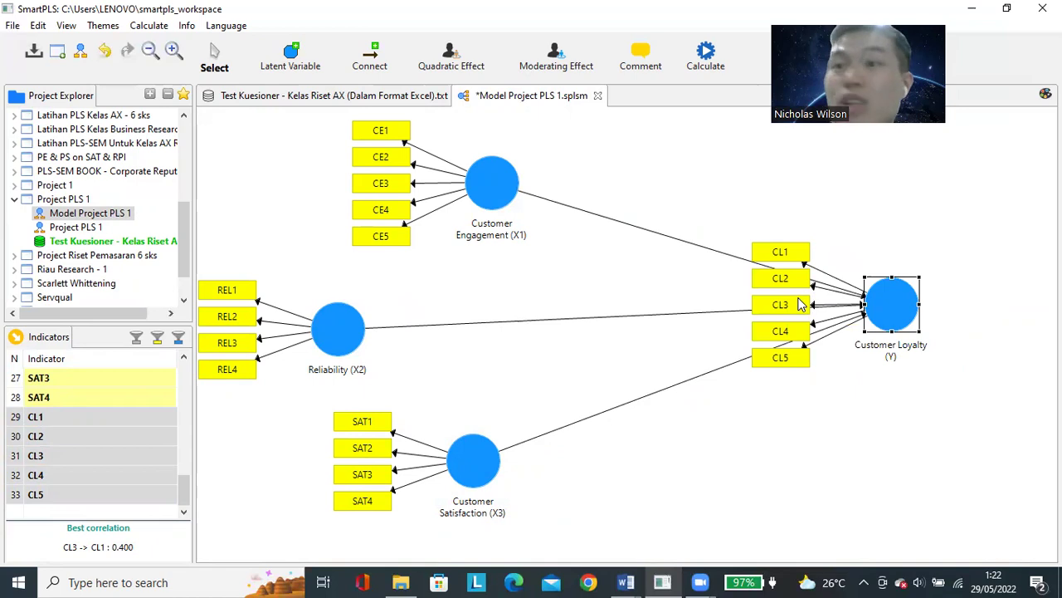
- Examine how the CL indicators overlap the paths into Customer Loyalty (Y) and which indicator alignment options the variable offers
click(785, 255)
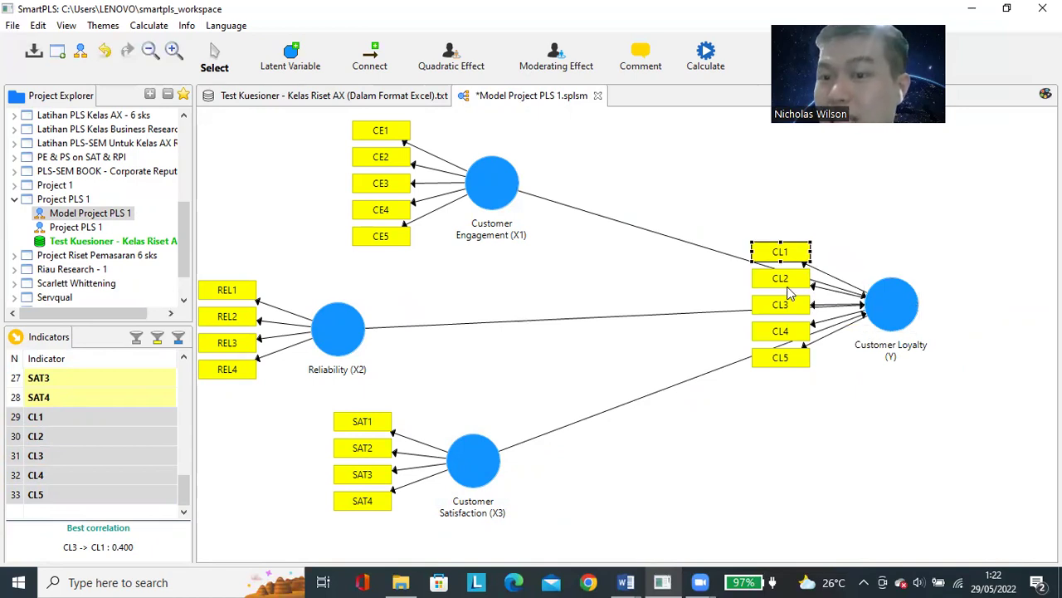
click(784, 299)
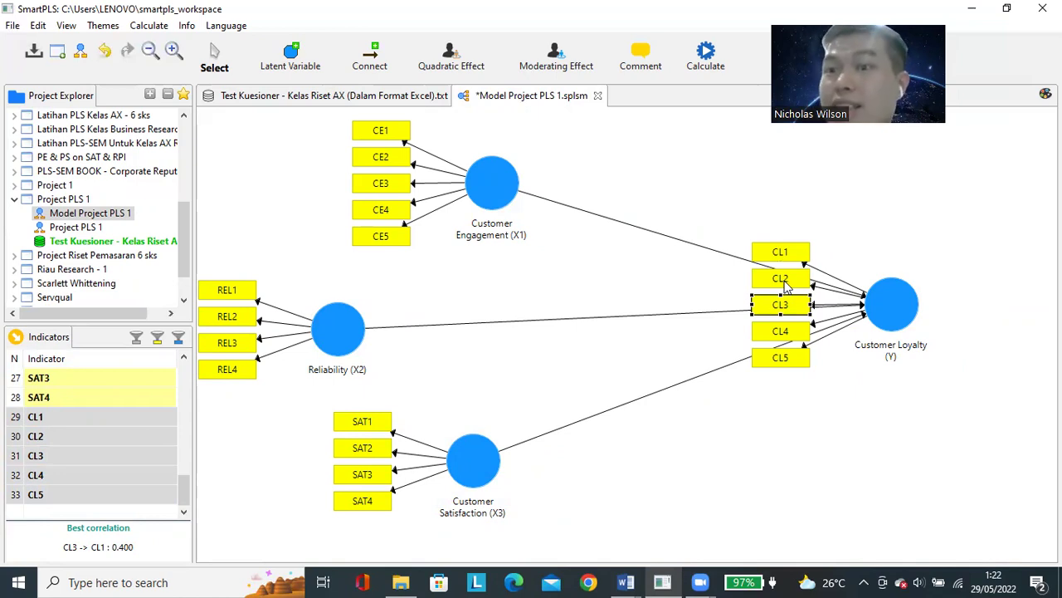
click(890, 318)
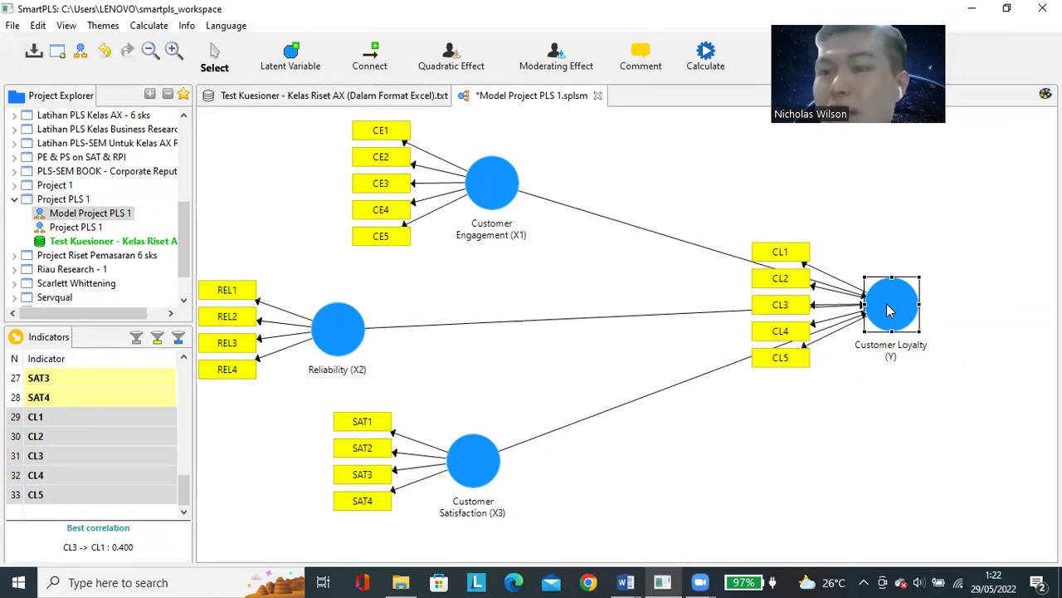
right_click(888, 310)
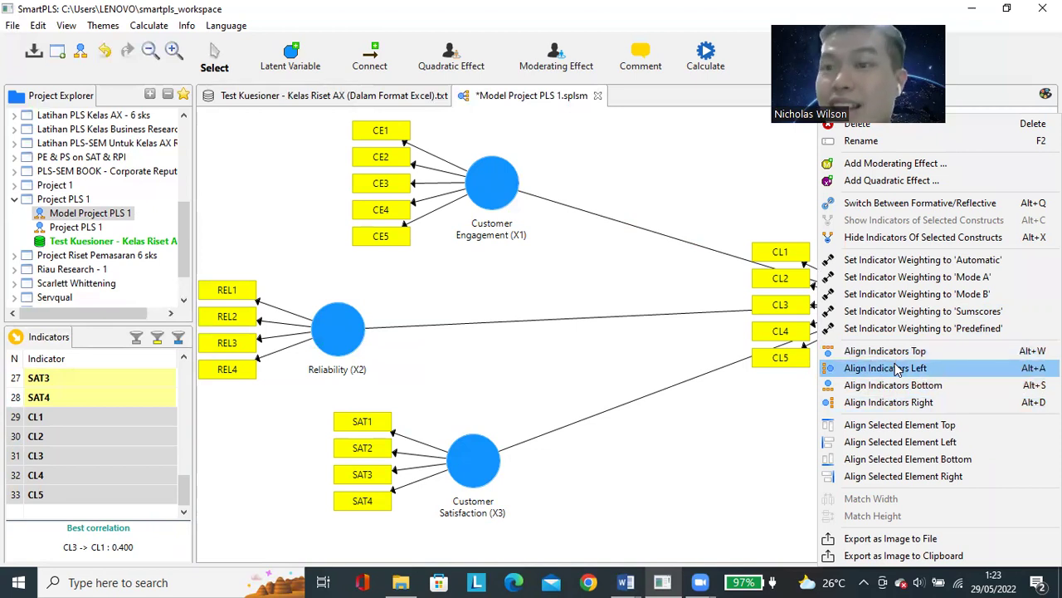
click(785, 429)
click(878, 300)
click(777, 253)
click(778, 281)
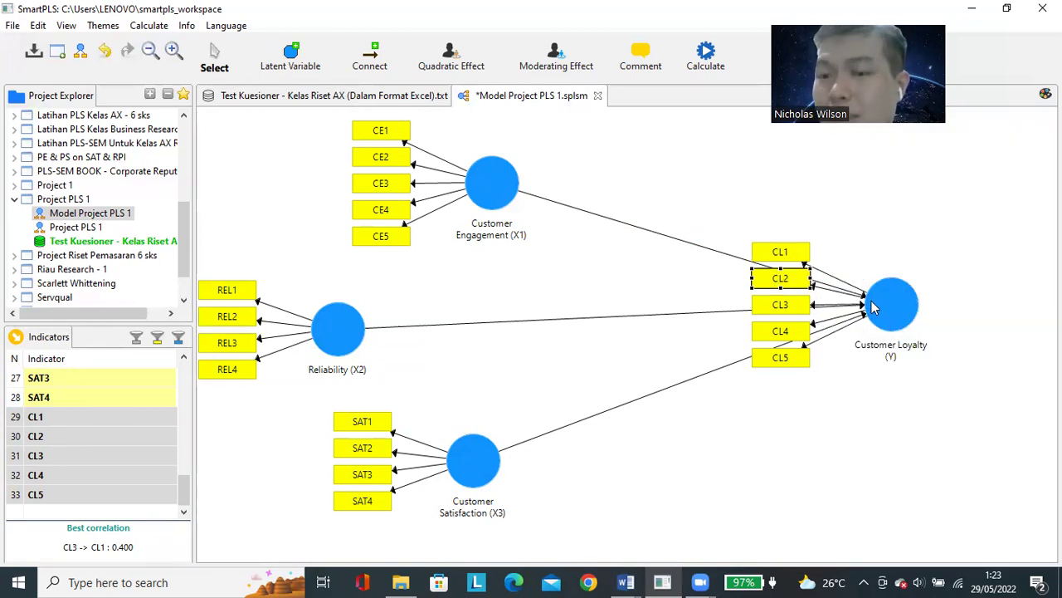
click(683, 284)
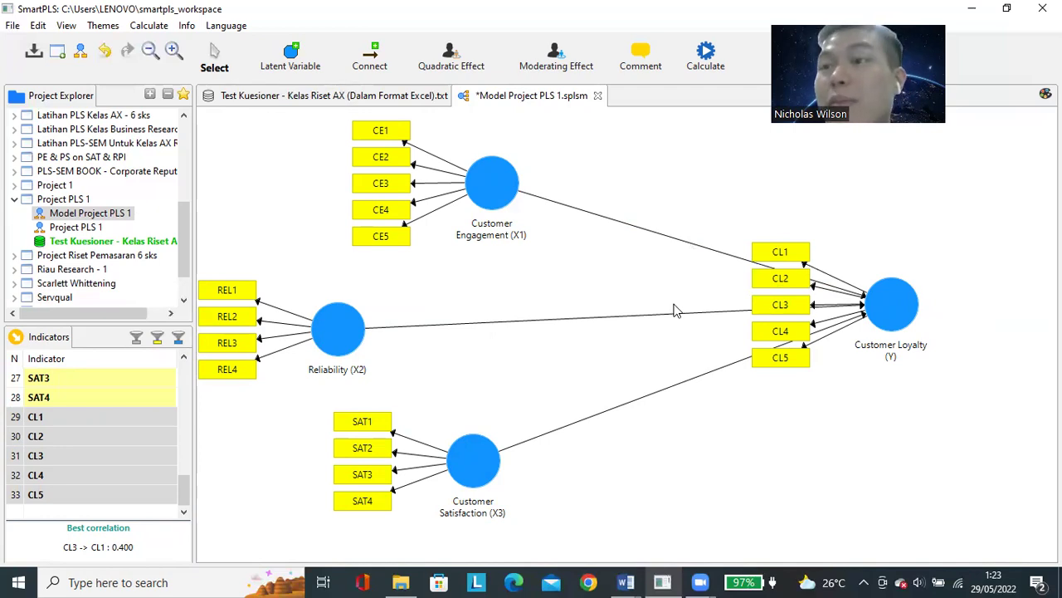
- Align the indicators of Customer Loyalty (Y) to its right and shift the variable slightly left
click(886, 301)
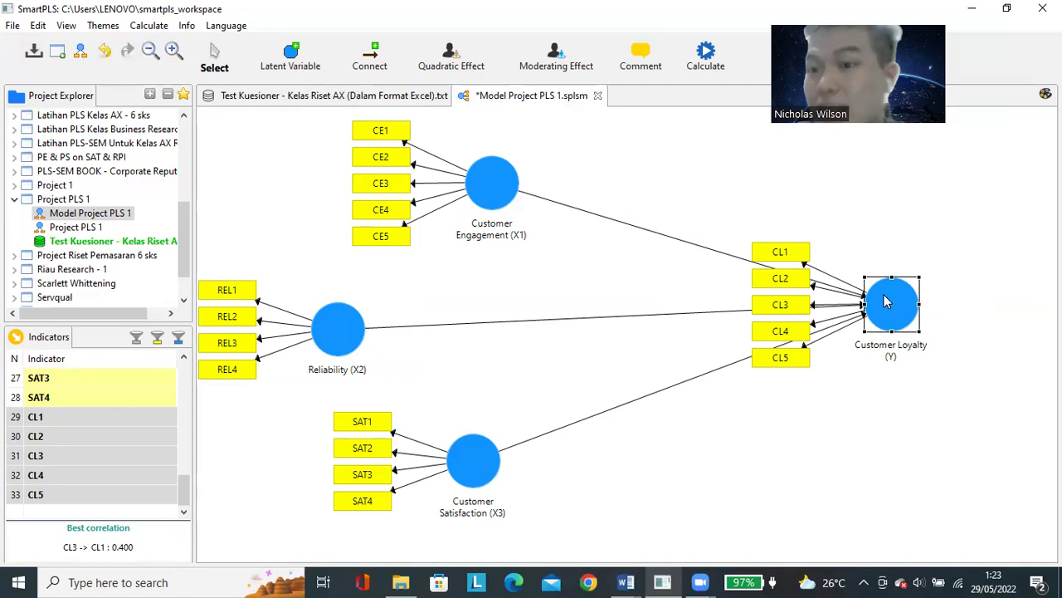
right_click(885, 301)
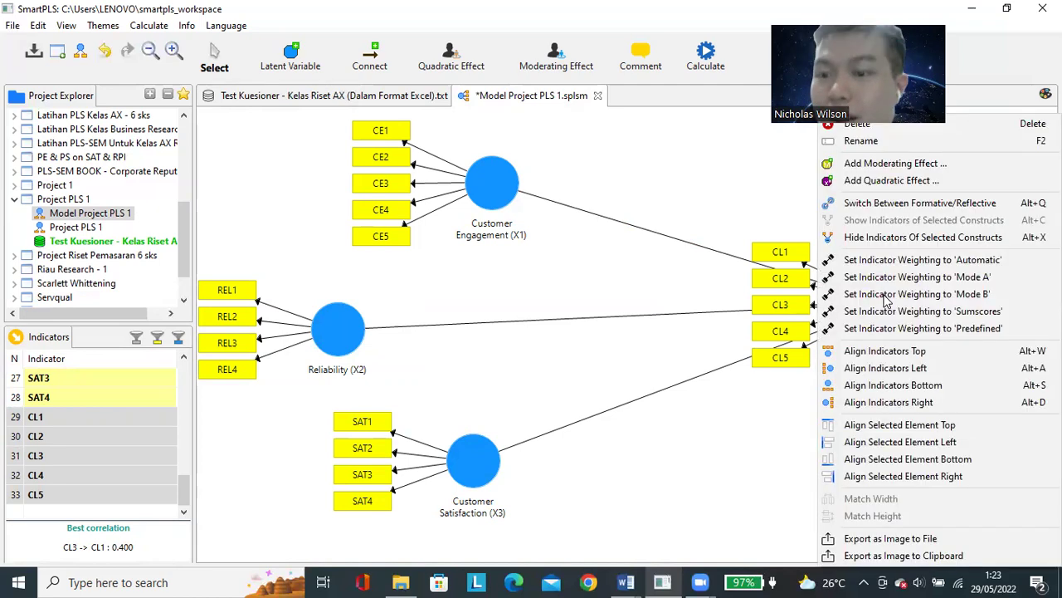
click(903, 405)
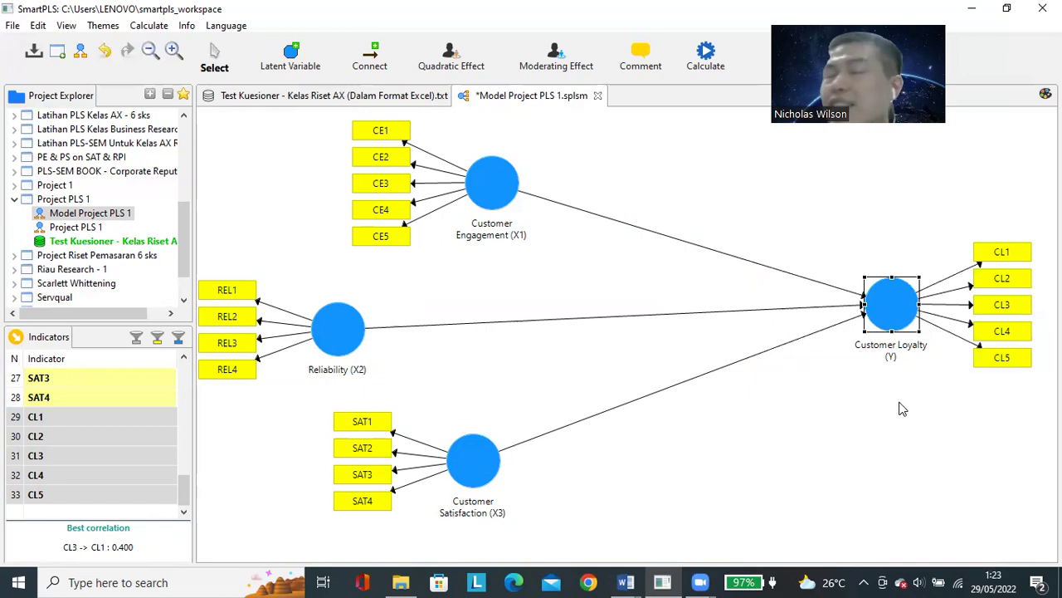
drag(878, 308, 849, 304)
click(828, 401)
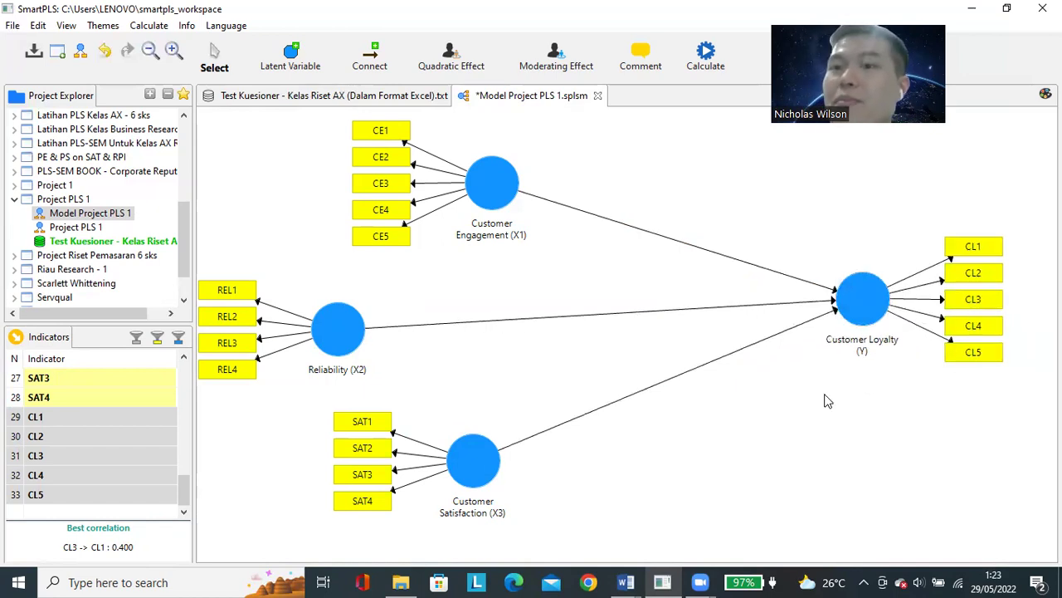
- Try aligning the Customer Loyalty (Y) indicators above and below the variable, and return them to its right
click(858, 300)
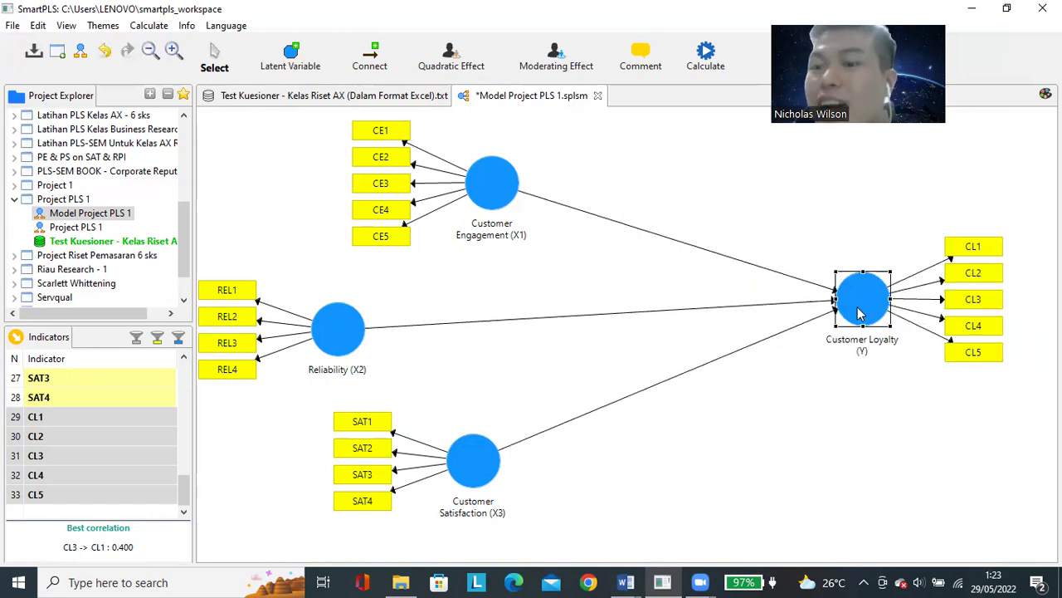
right_click(860, 300)
click(881, 352)
right_click(860, 300)
right_click(855, 313)
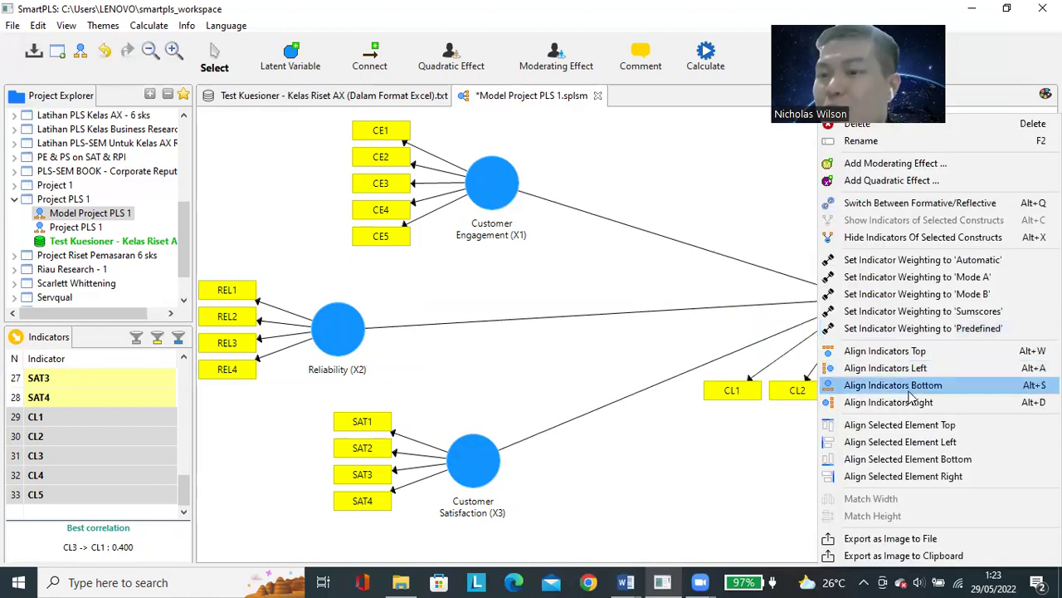
click(904, 404)
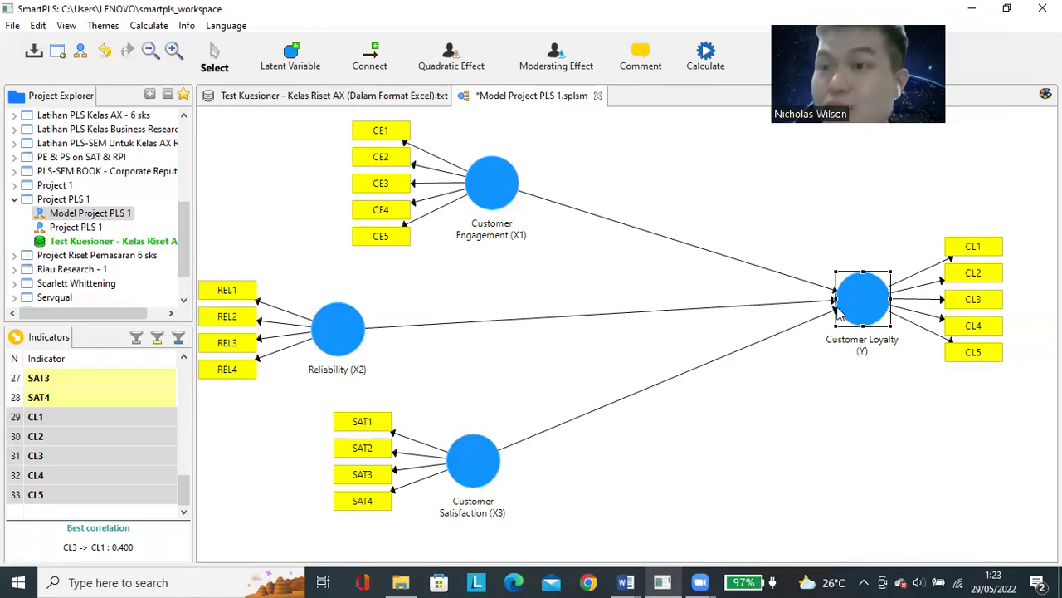
- Fine-tune the positions of Reliability (X2), Customer Satisfaction (X3) and Customer Loyalty (Y) to balance the diagram
drag(353, 328, 379, 321)
drag(477, 458, 492, 456)
drag(867, 283, 857, 287)
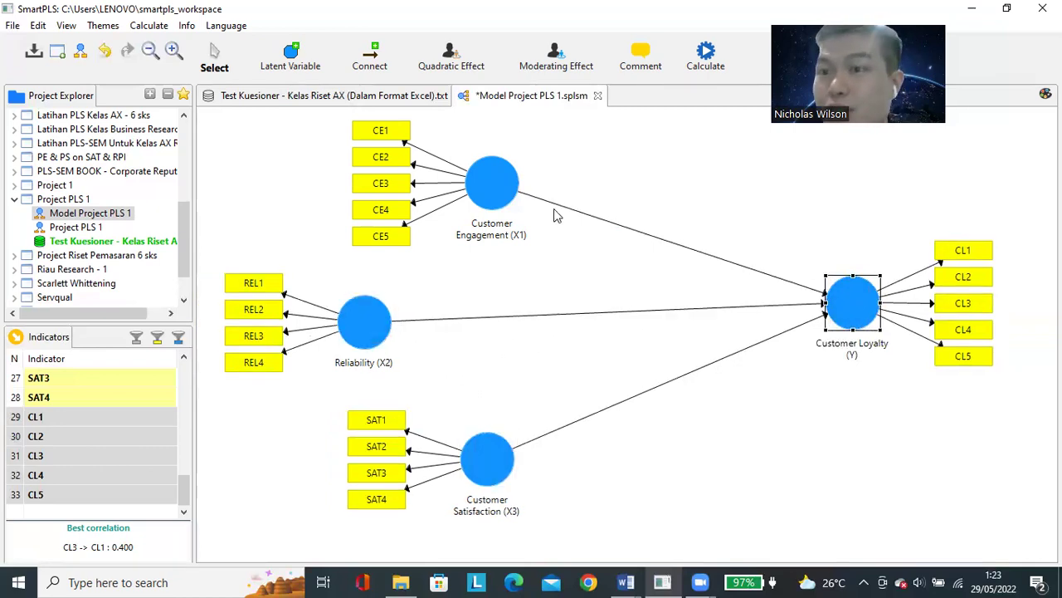
click(502, 196)
click(383, 335)
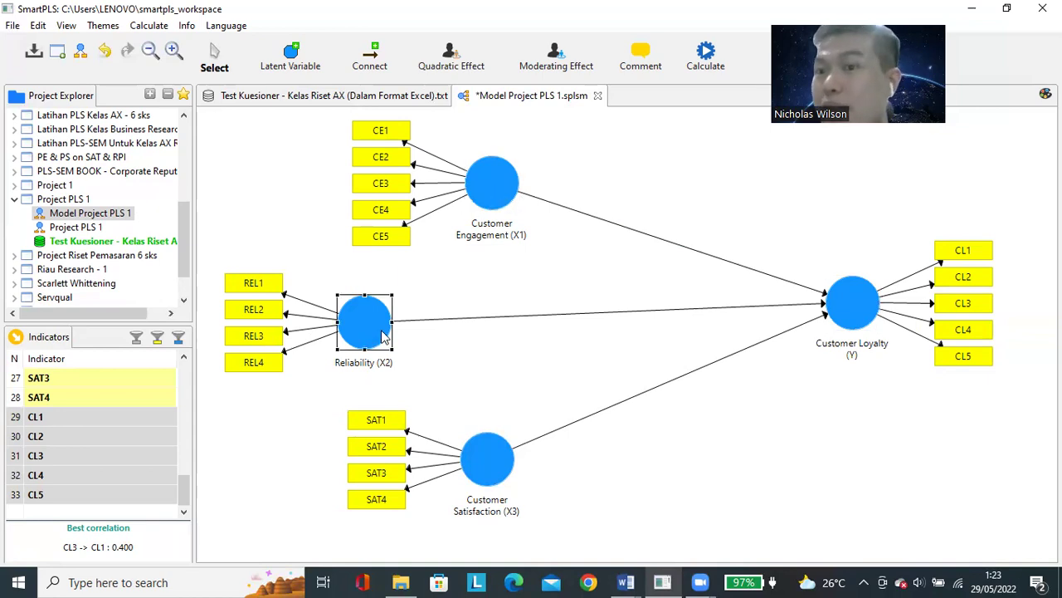
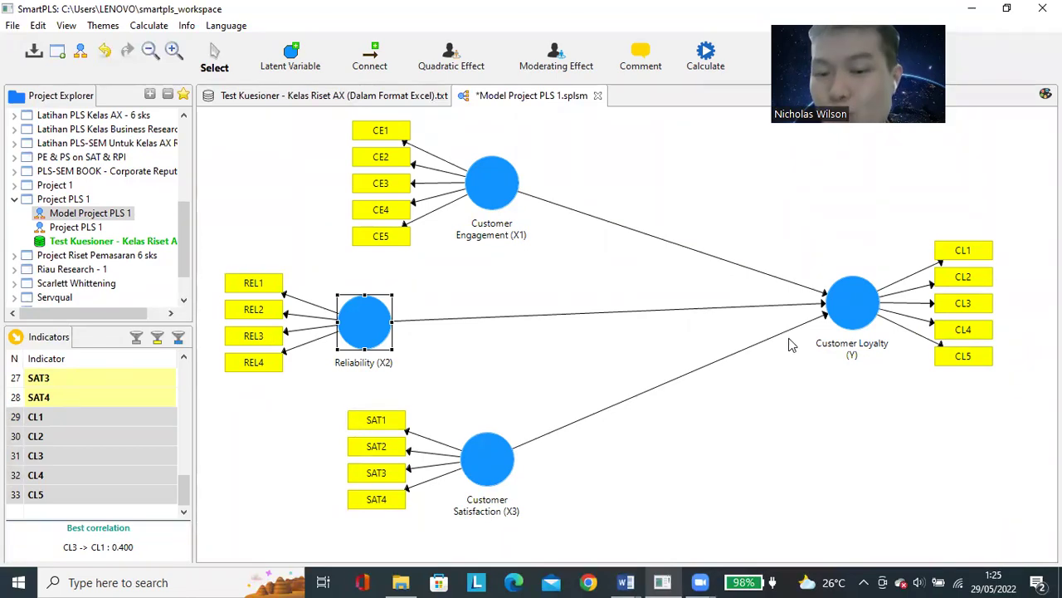
- Switch to the PLS-SEM document in Word and consult the table of validity and reliability test criteria
mouse_move(626, 581)
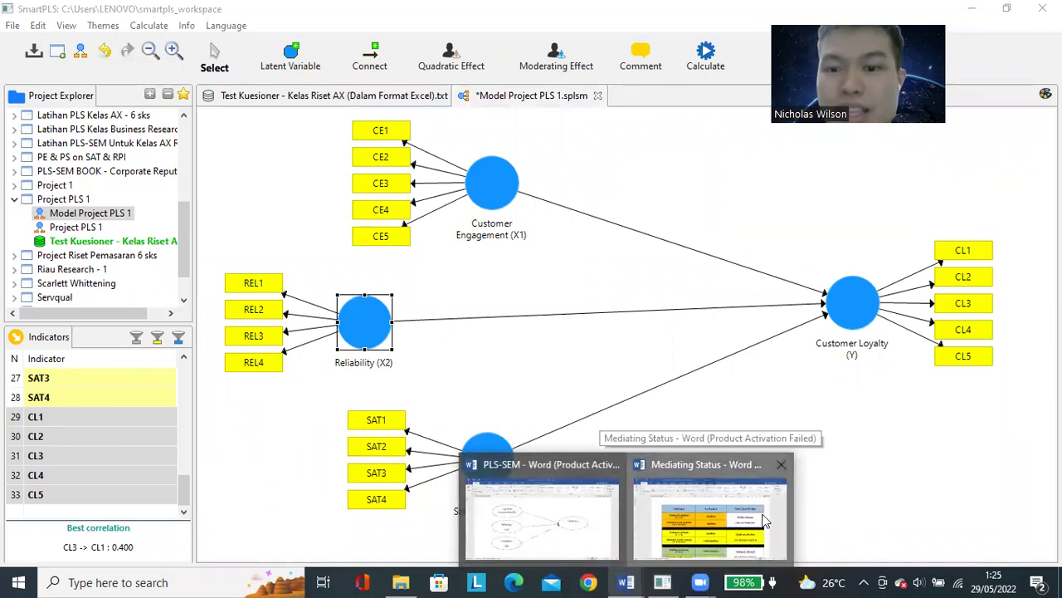
click(714, 516)
mouse_move(625, 581)
click(567, 510)
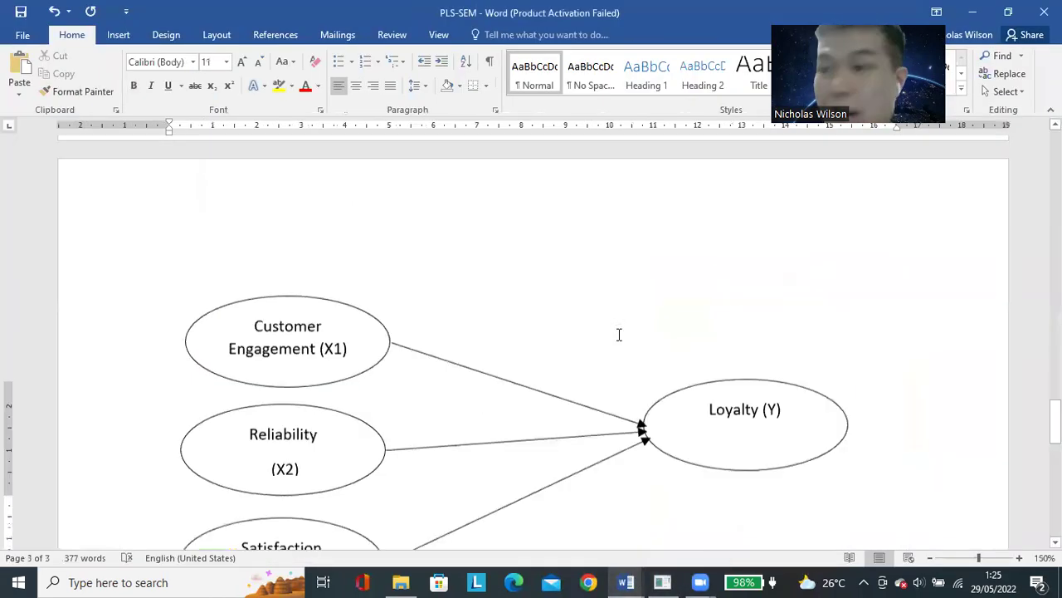
scroll(696, 301, up, 15)
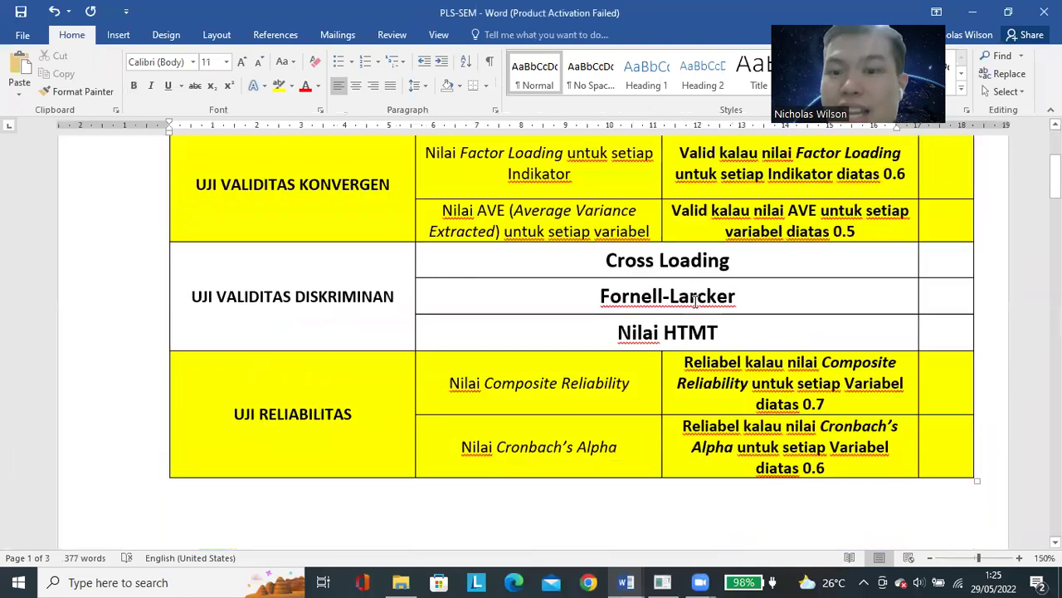
- Review the measurement model criteria in the Word table, focusing on the factor loading requirement for convergent validity
scroll(696, 300, up, 1)
scroll(695, 300, up, 1)
scroll(696, 300, down, 1)
scroll(695, 300, up, 1)
scroll(696, 300, down, 1)
scroll(696, 300, up, 1)
click(930, 557)
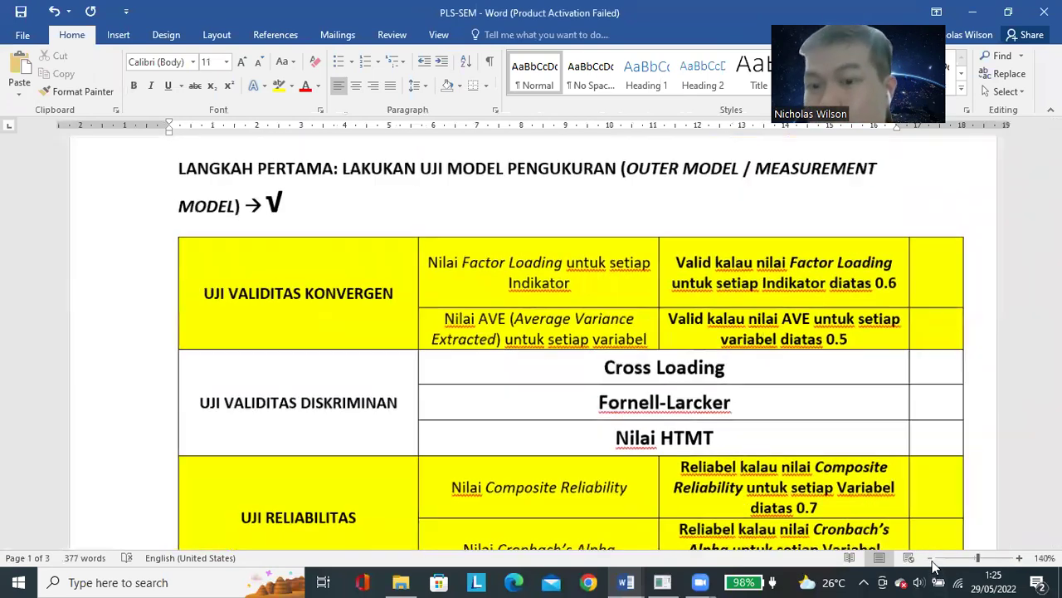
click(930, 558)
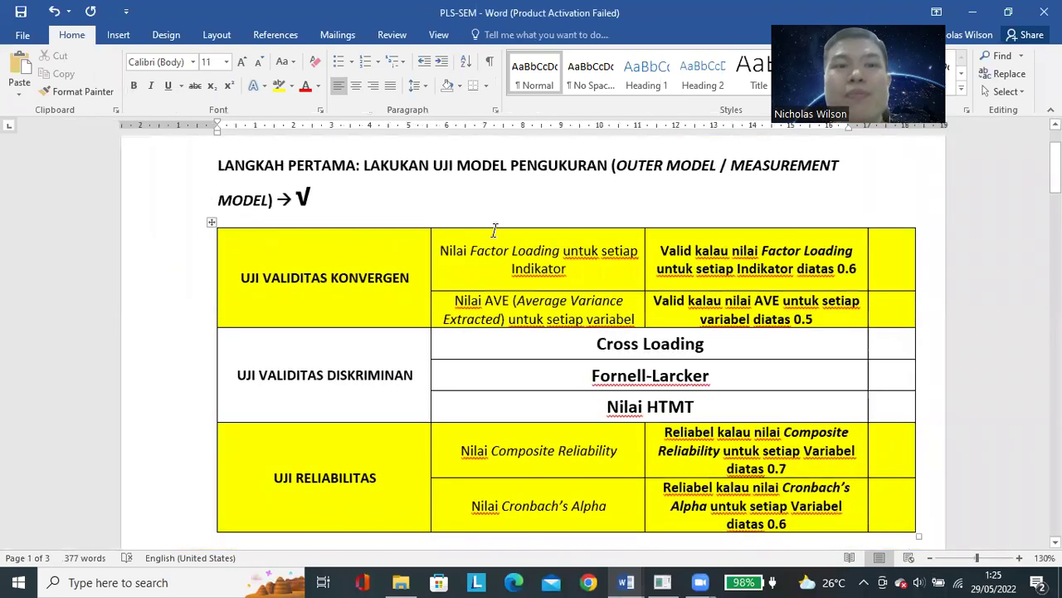
drag(239, 278, 376, 275)
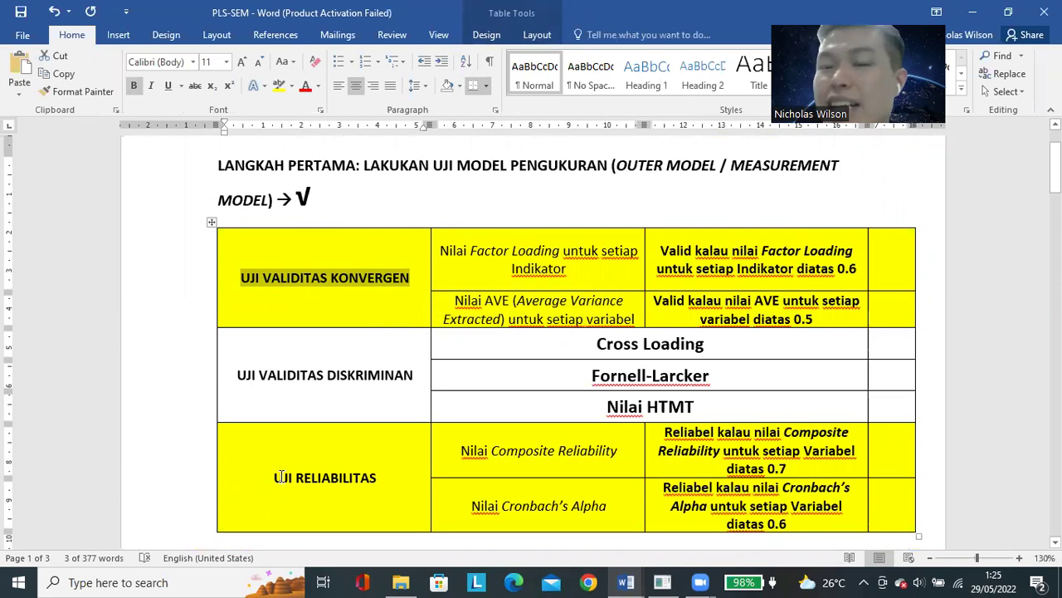
click(536, 269)
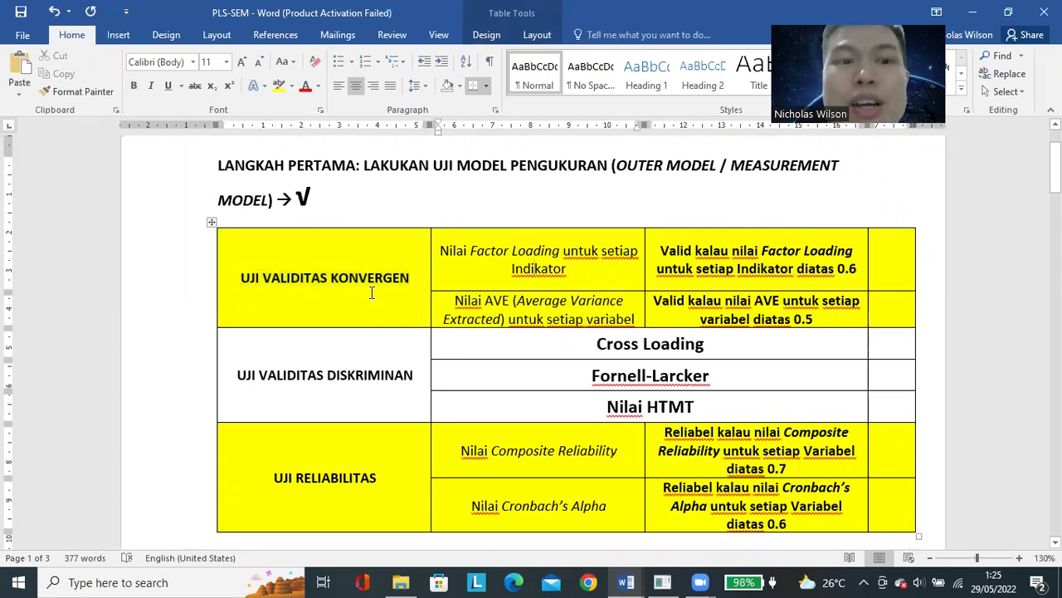
drag(240, 278, 730, 307)
drag(446, 249, 600, 274)
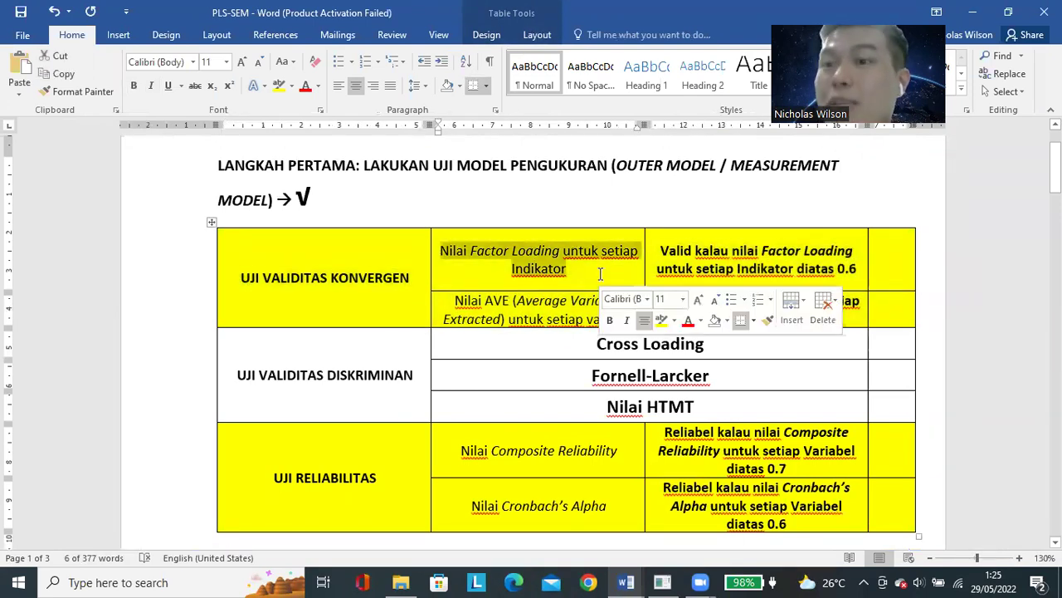
click(568, 269)
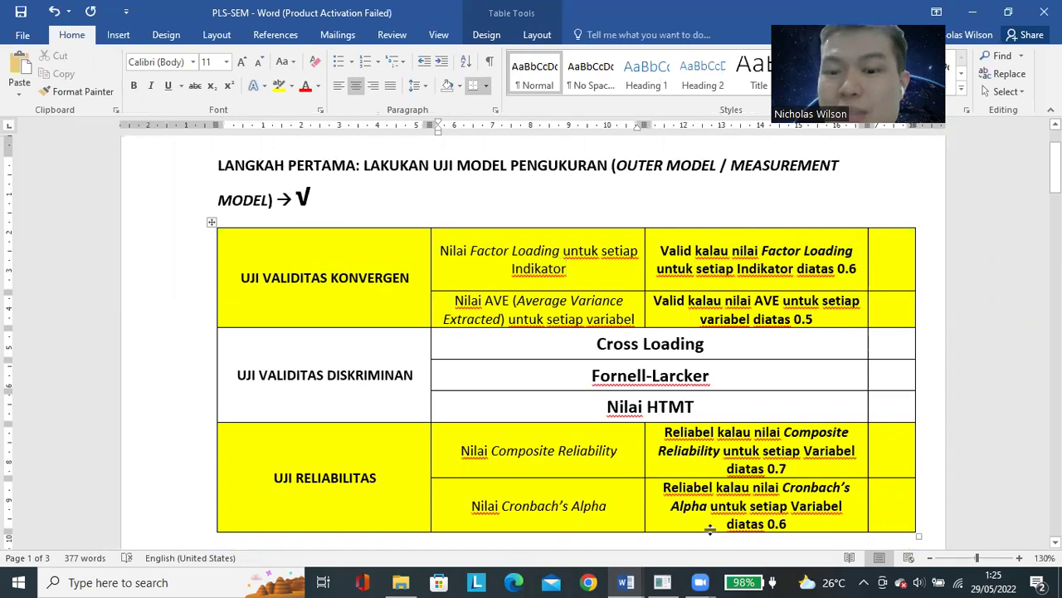
- Switch to SmartPLS and run the PLS Algorithm on the path model with the preset options, opening the full report
click(664, 581)
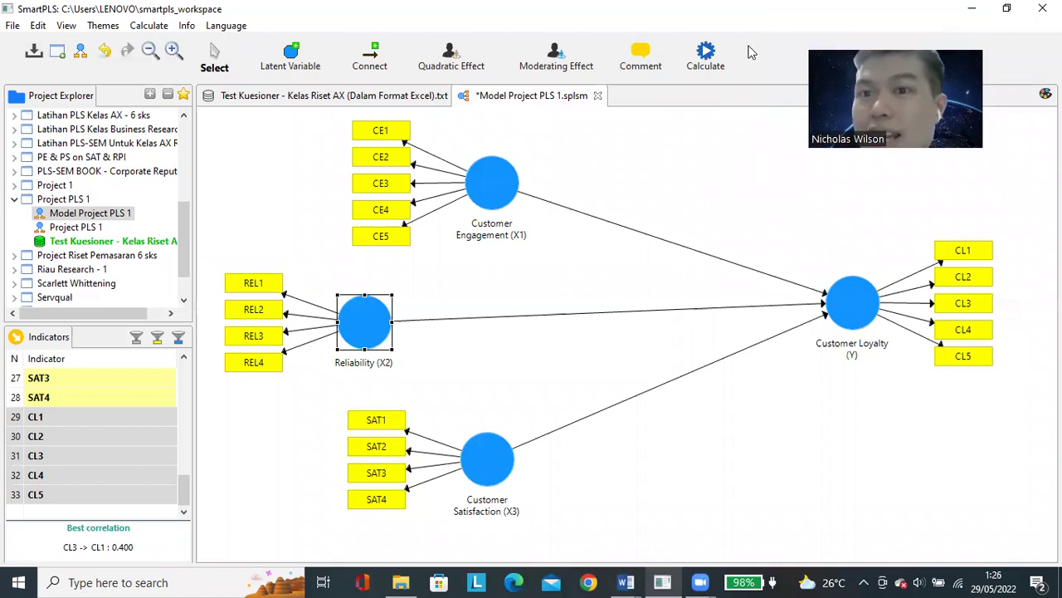
click(708, 54)
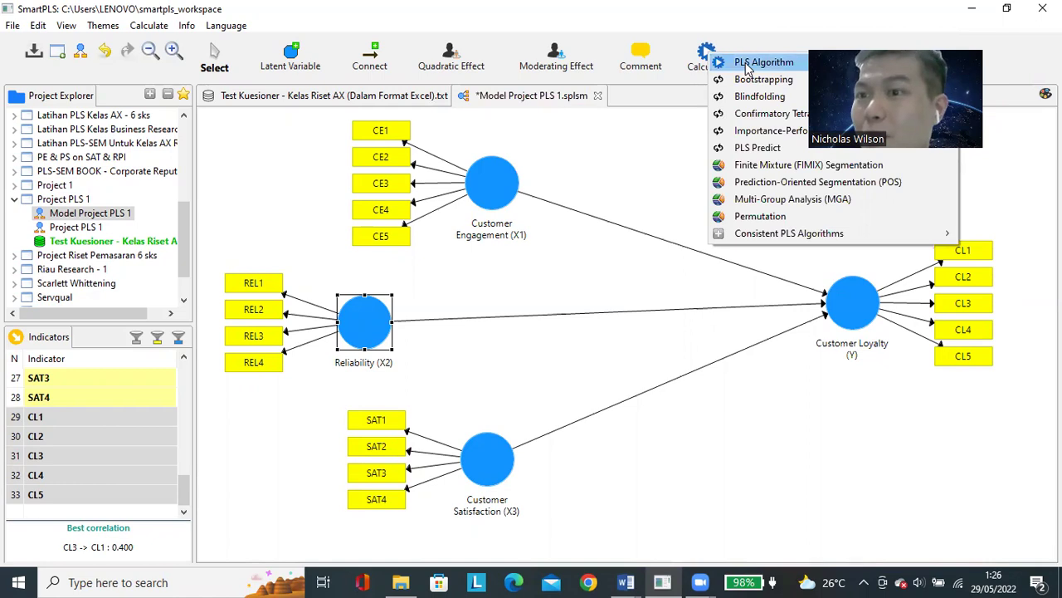
click(701, 52)
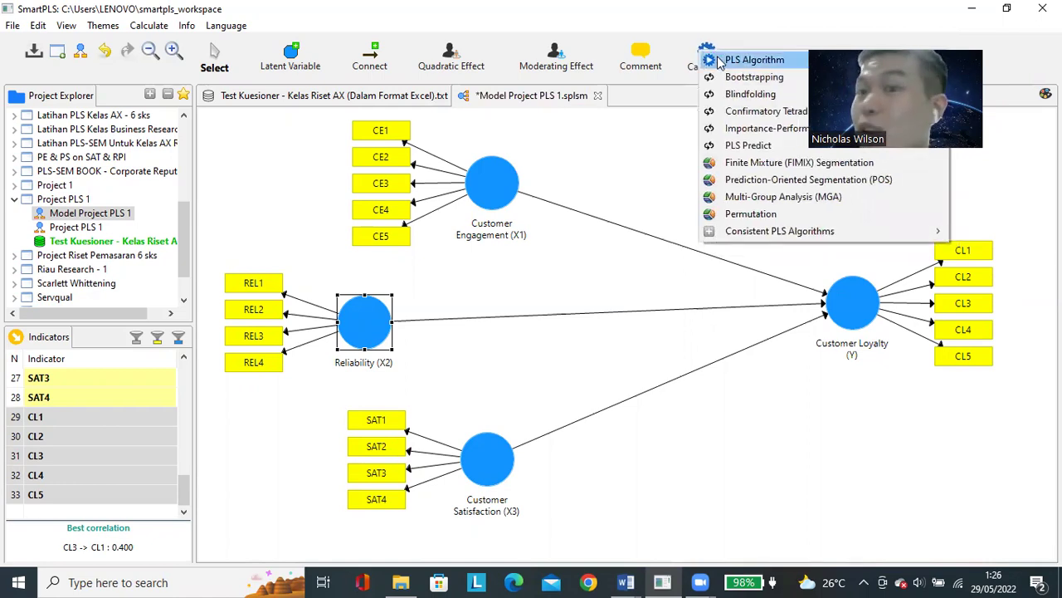
click(719, 61)
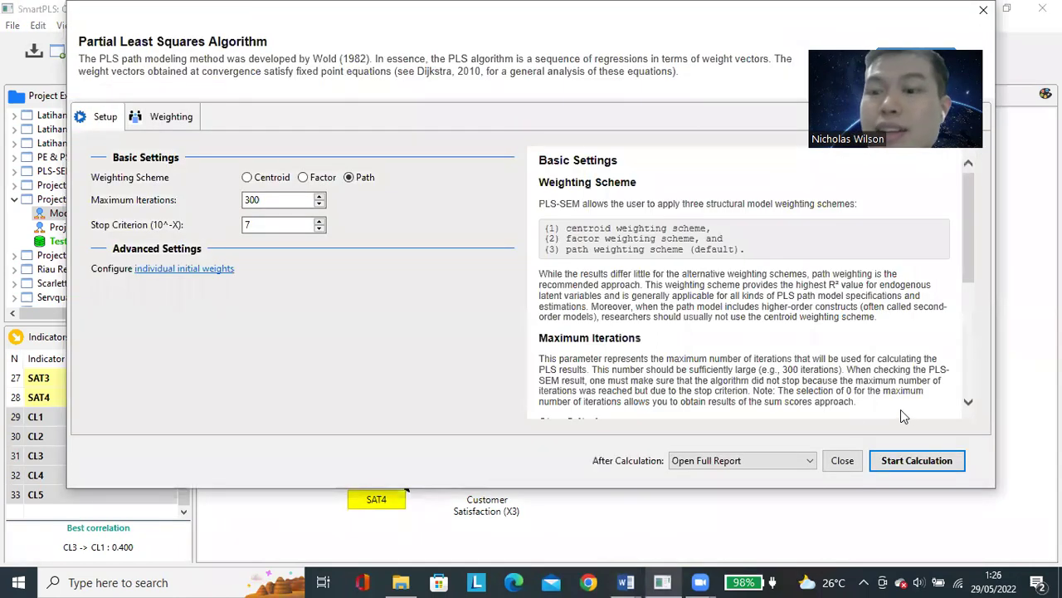
click(926, 461)
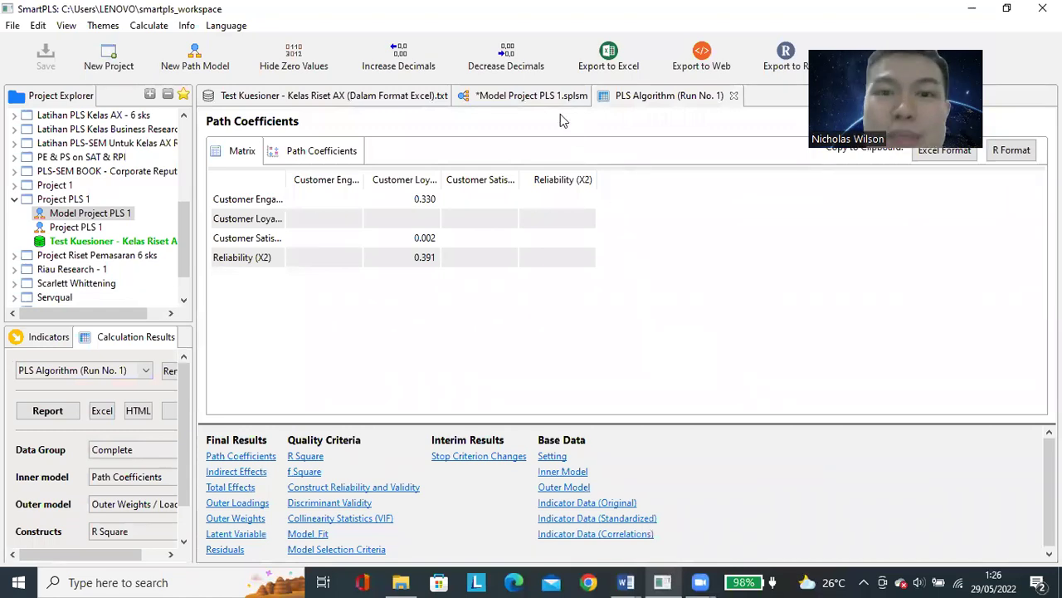
- Return to the Model Project PLS 1 diagram to view the indicator loadings and nudge Customer Engagement (X1) slightly
click(543, 96)
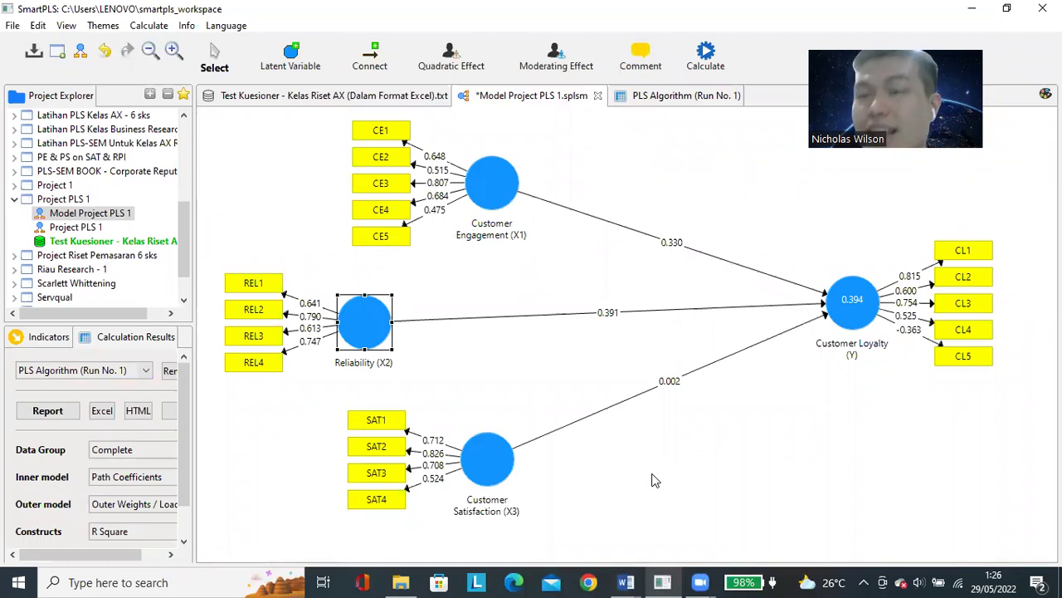
drag(477, 193, 484, 196)
click(379, 315)
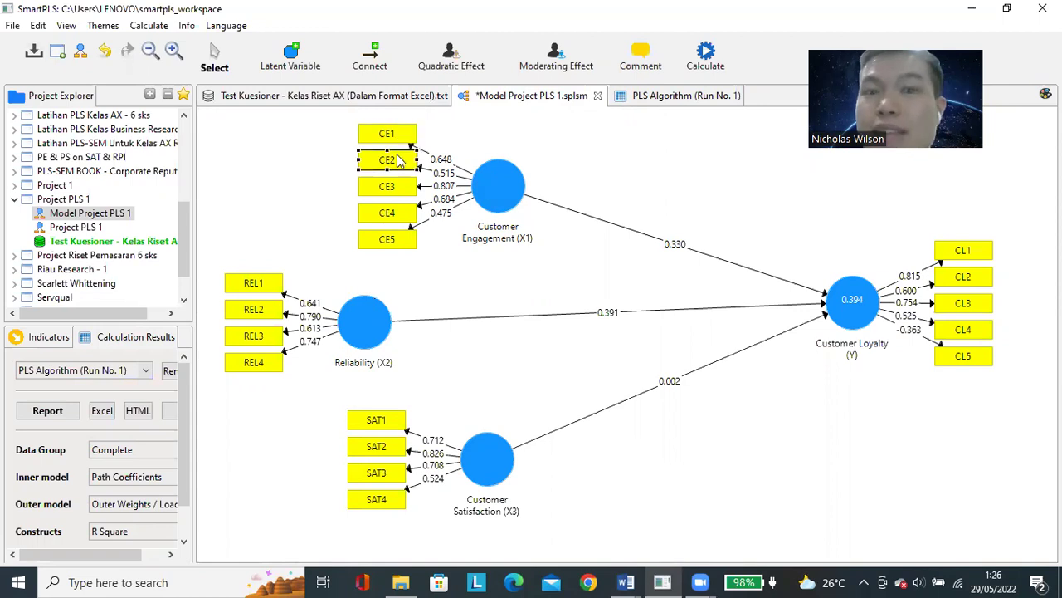
- Switch to the PLS-SEM document in Word and examine the minimum factor loading required for each indicator
mouse_move(626, 582)
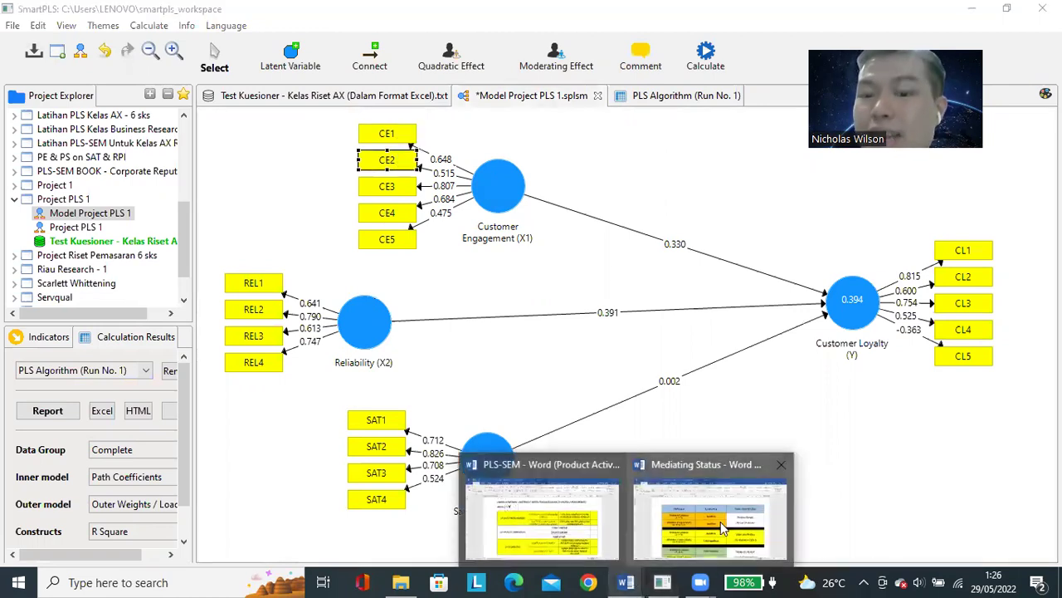
click(516, 505)
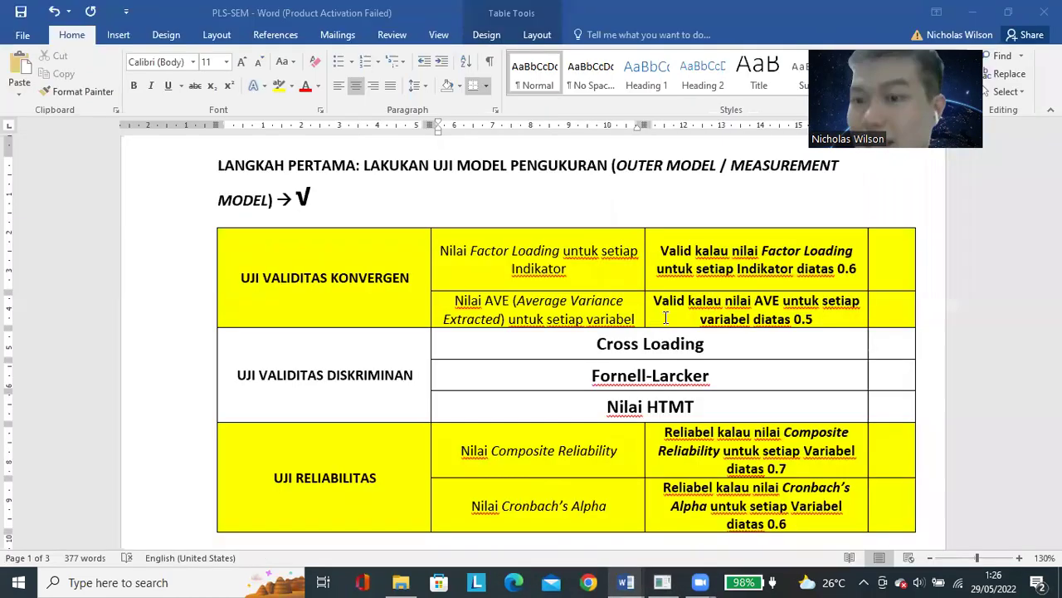
double_click(858, 268)
click(1019, 558)
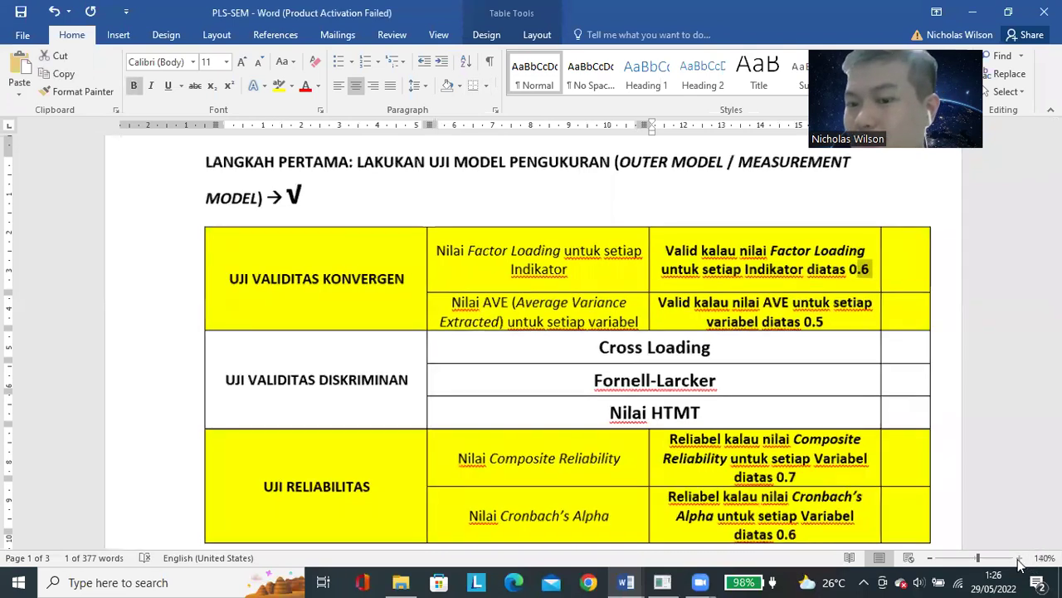
click(1019, 558)
click(1019, 557)
scroll(833, 412, down, 1)
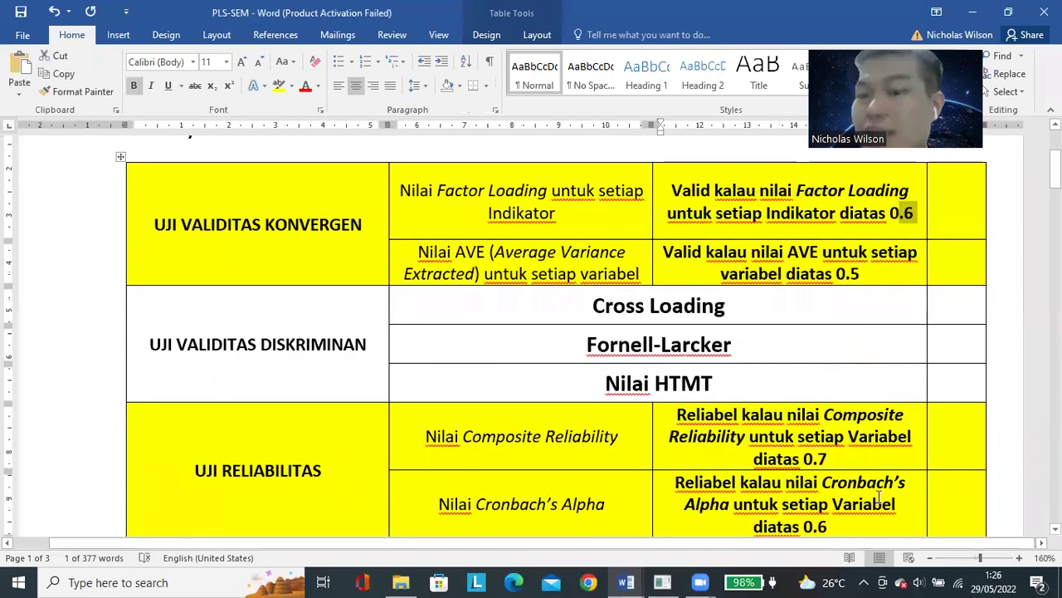
click(878, 227)
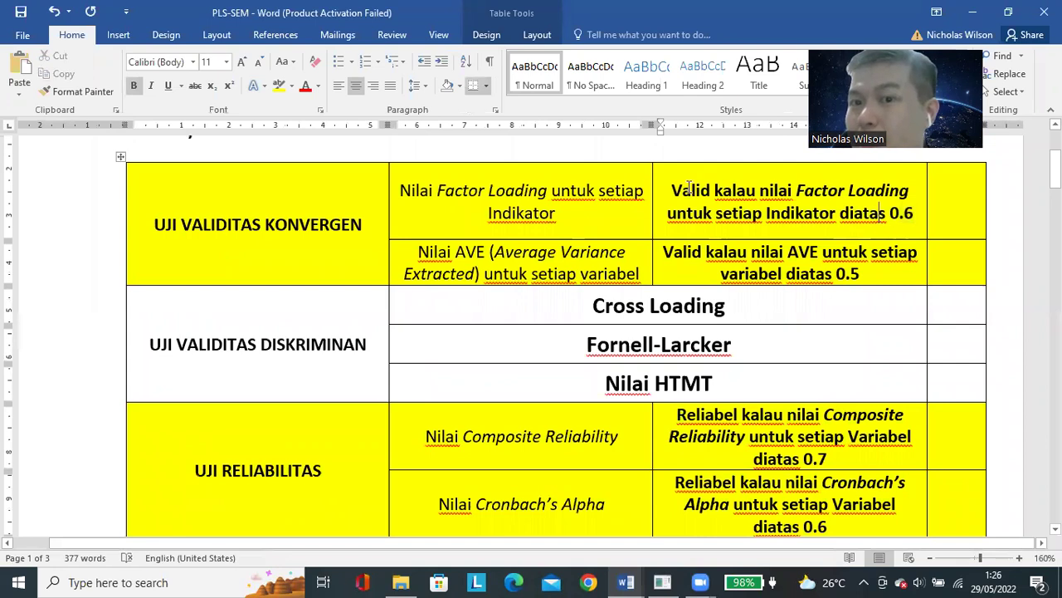
drag(675, 190, 840, 212)
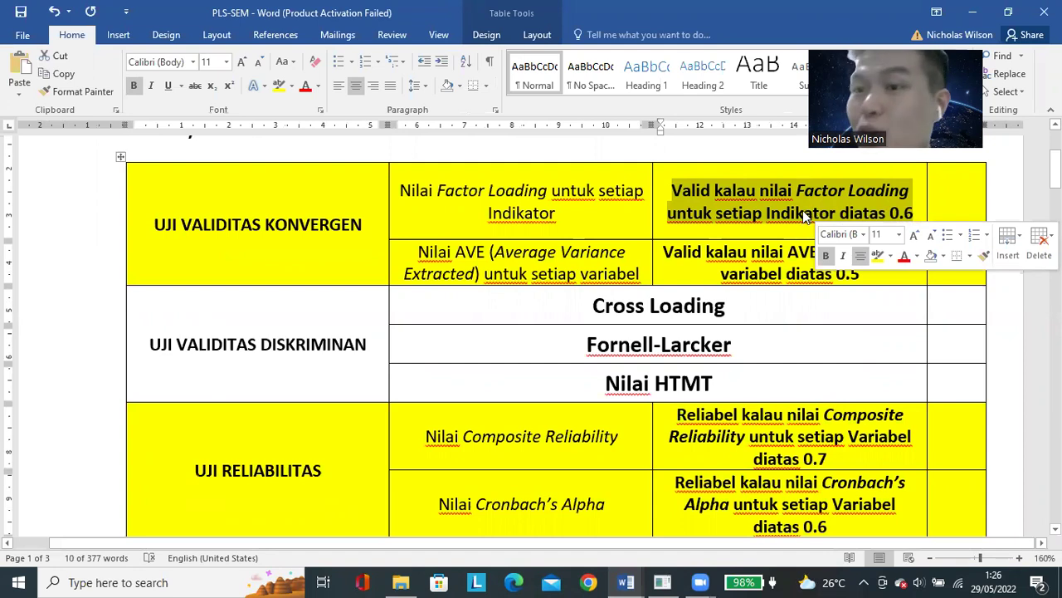
click(803, 212)
drag(910, 211, 889, 213)
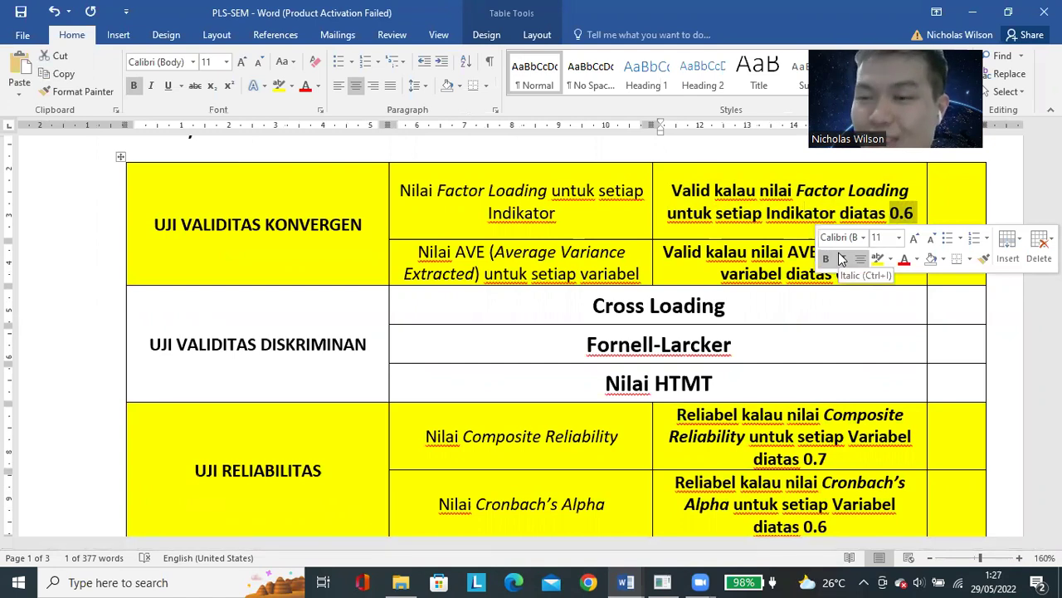
- Switch back to SmartPLS and compare the indicator loadings with the 0.6 criterion, nudging Customer Engagement (X1) and Customer Satisfaction (X3) slightly
click(663, 582)
drag(488, 199, 484, 206)
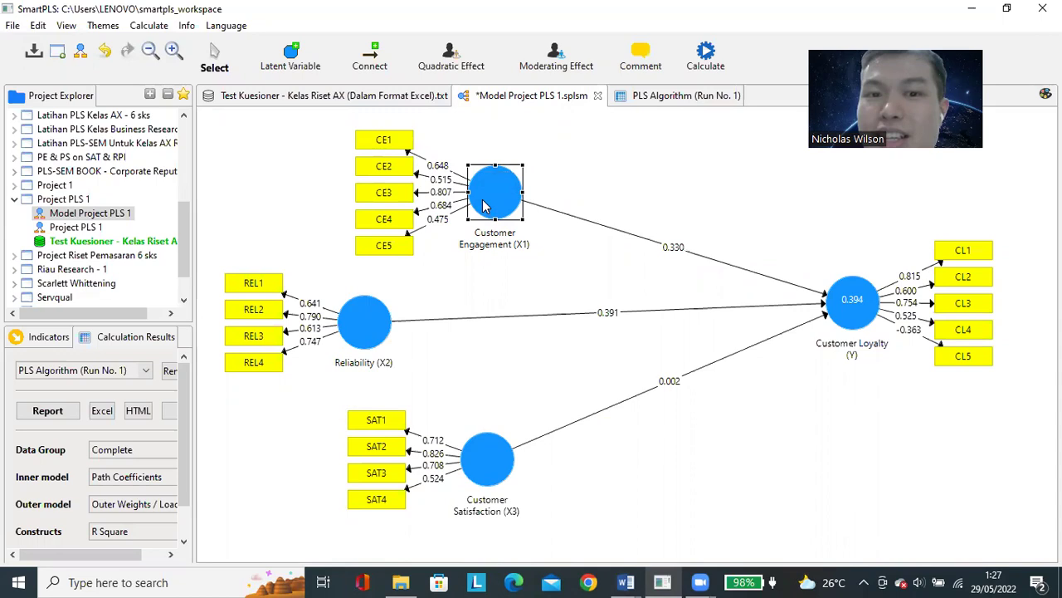
click(395, 166)
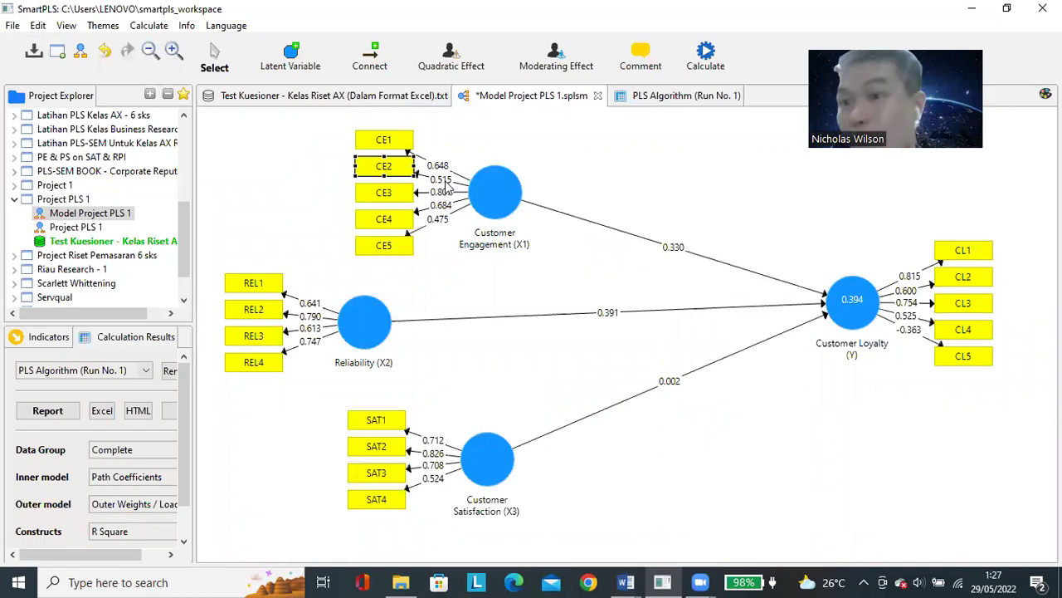
click(378, 250)
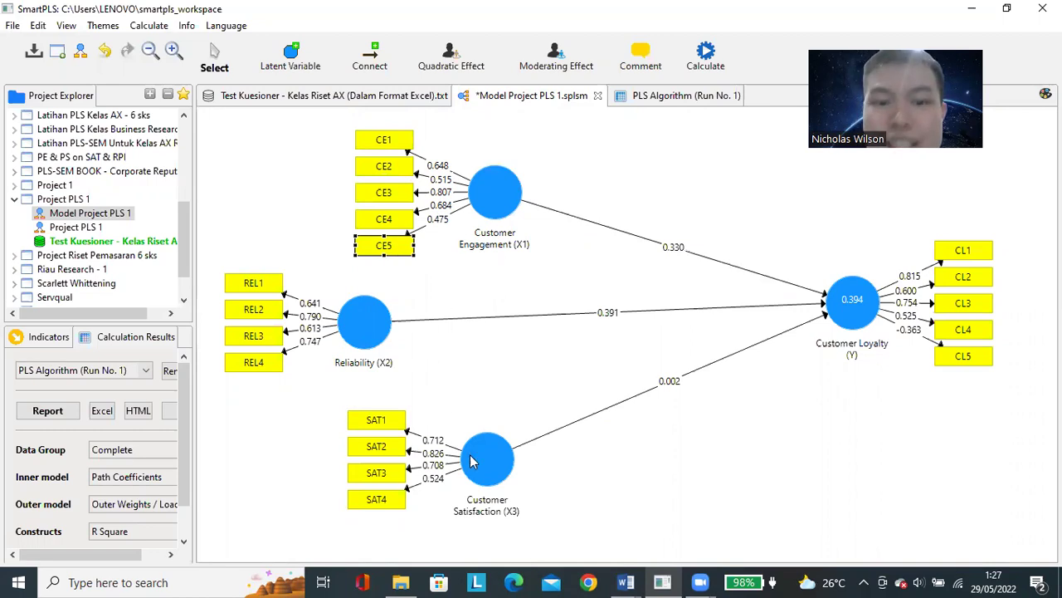
drag(488, 470, 486, 464)
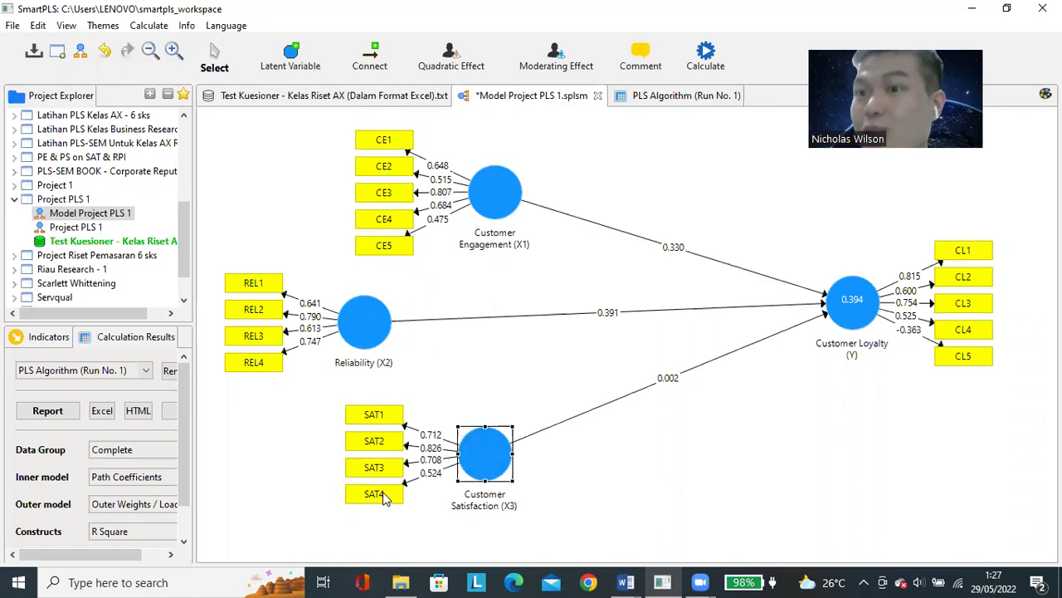
click(433, 473)
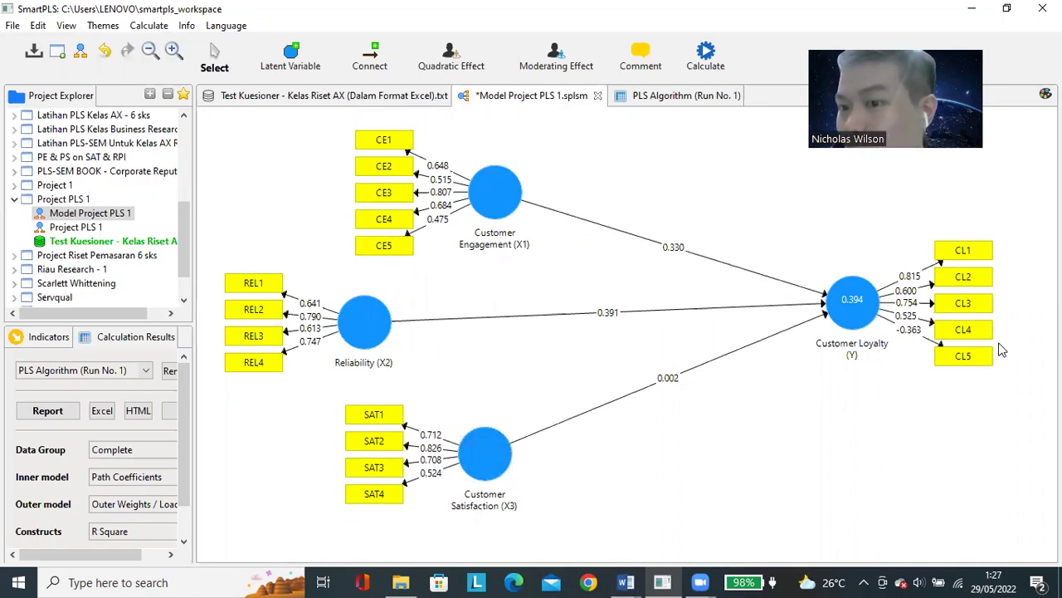
click(972, 337)
click(975, 360)
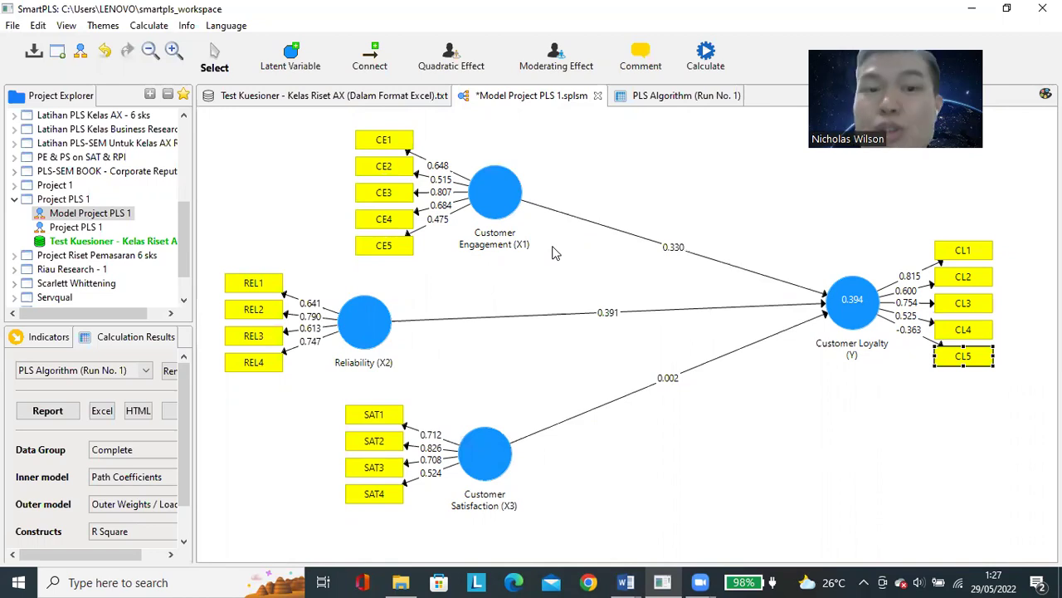
- Recheck the factor loadings of CE2, CE5, SAT4, CL4 and CL5 against the validity criterion
click(404, 171)
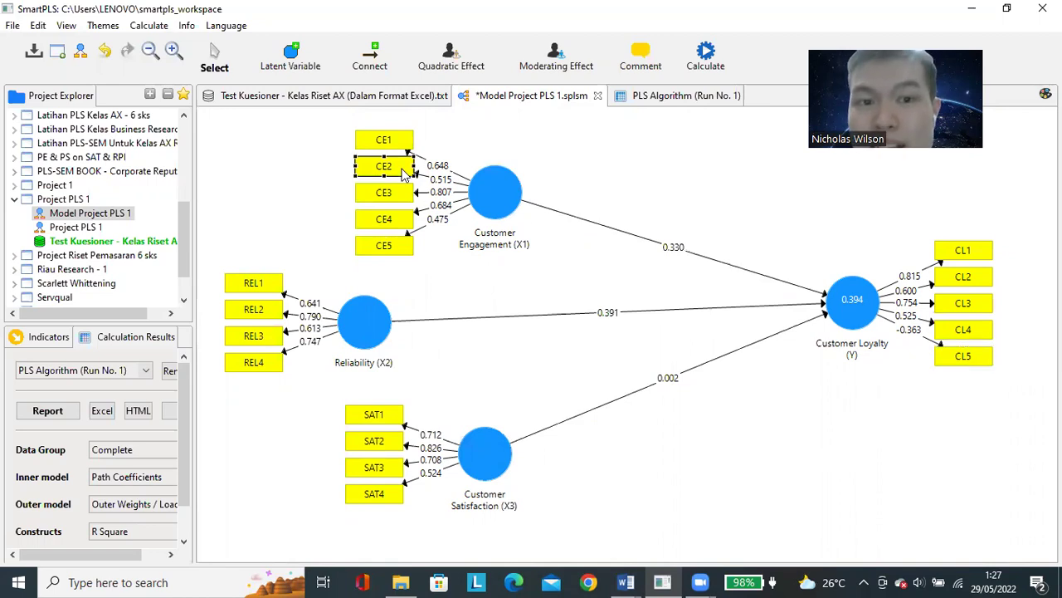
click(395, 253)
click(384, 496)
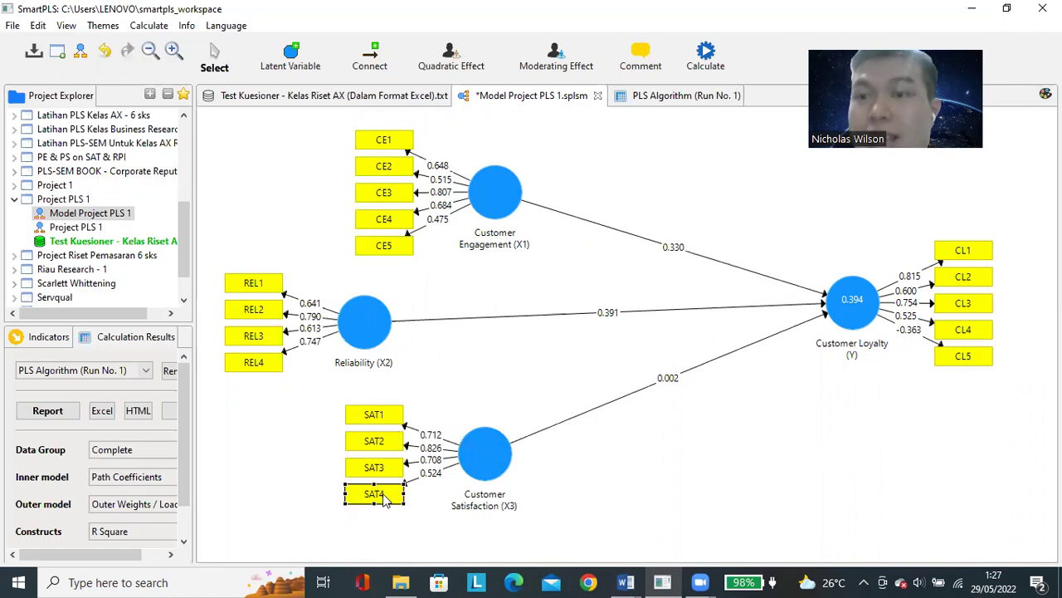
click(984, 335)
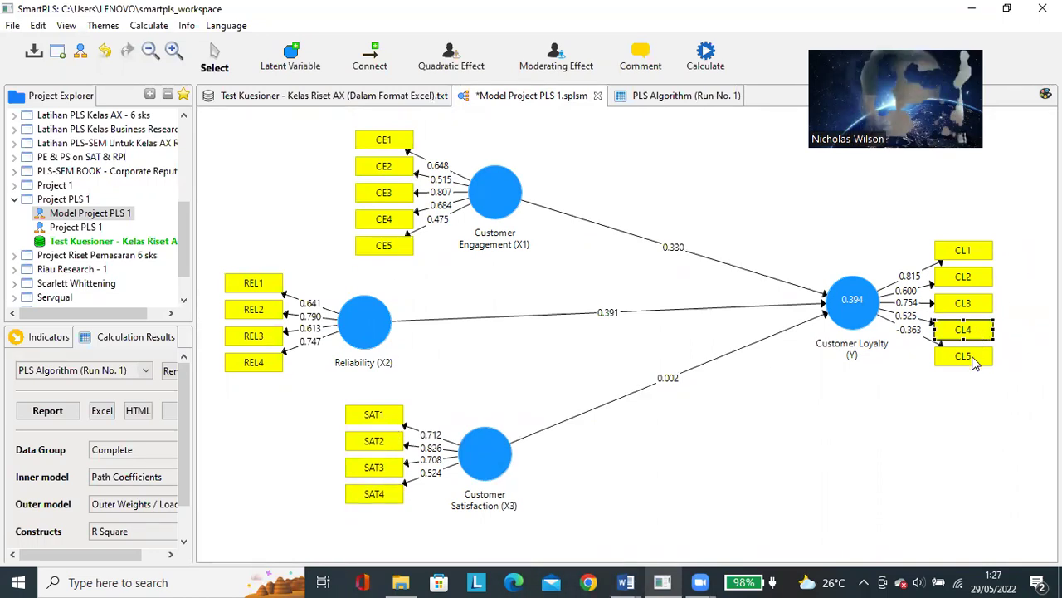
click(975, 362)
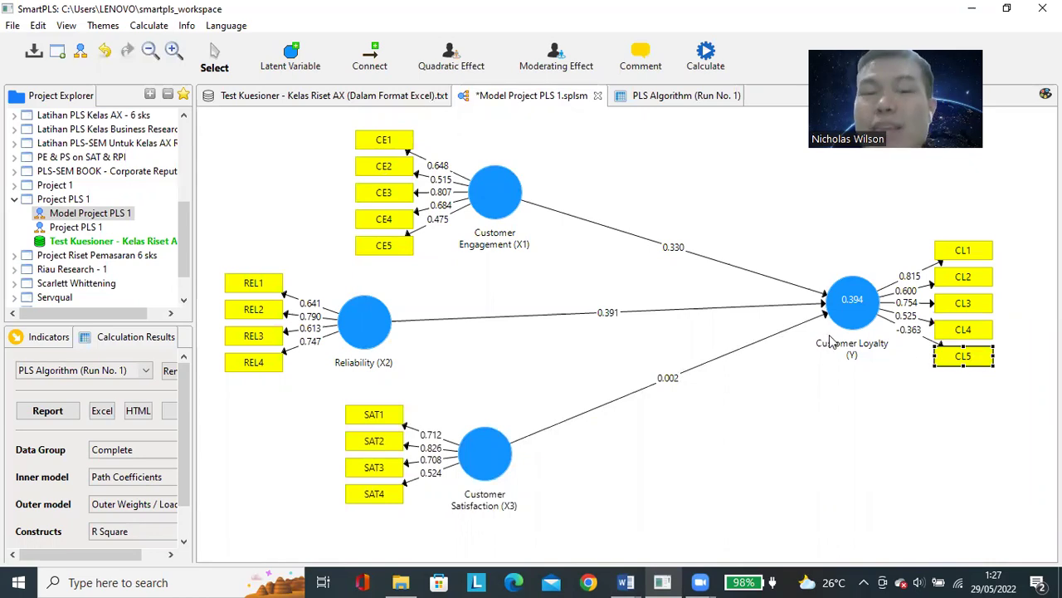
- Examine the Customer Engagement (X1) indicators CE2 and CE5 again as candidates for removal from the model
mouse_move(828, 341)
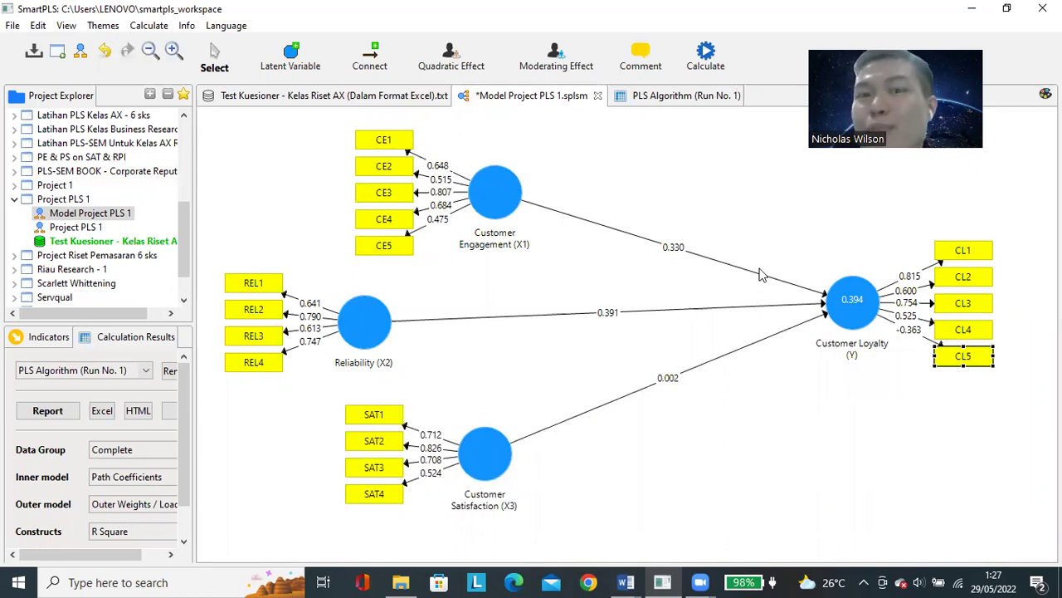
click(386, 168)
click(384, 248)
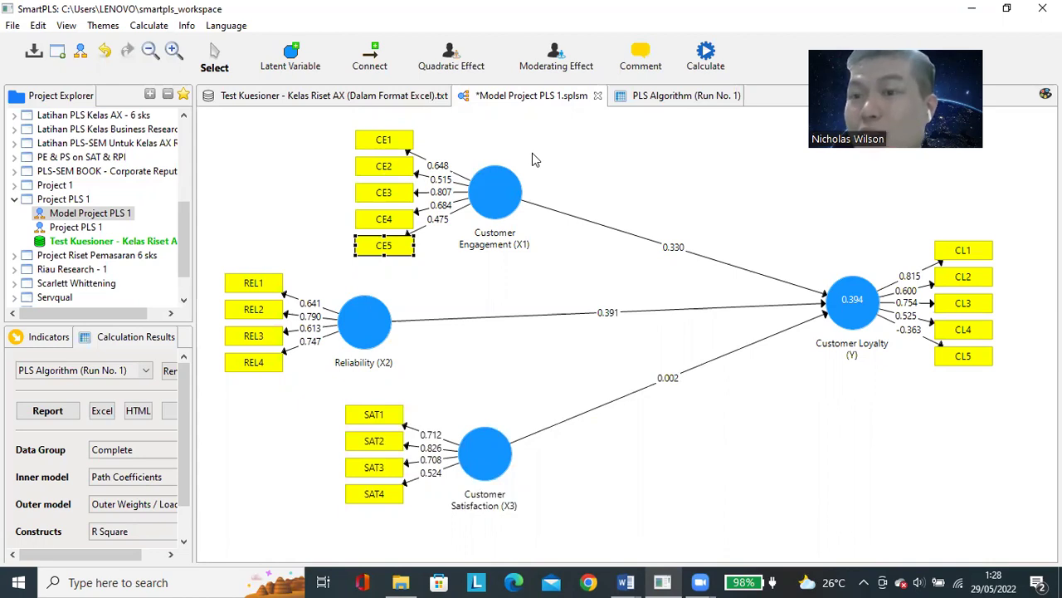
click(603, 186)
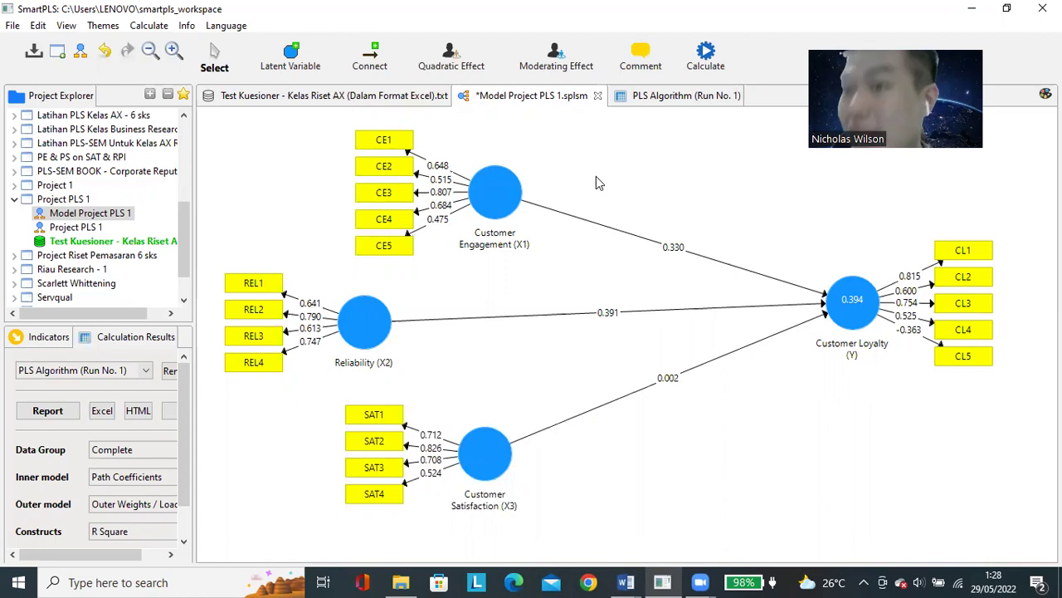
click(385, 171)
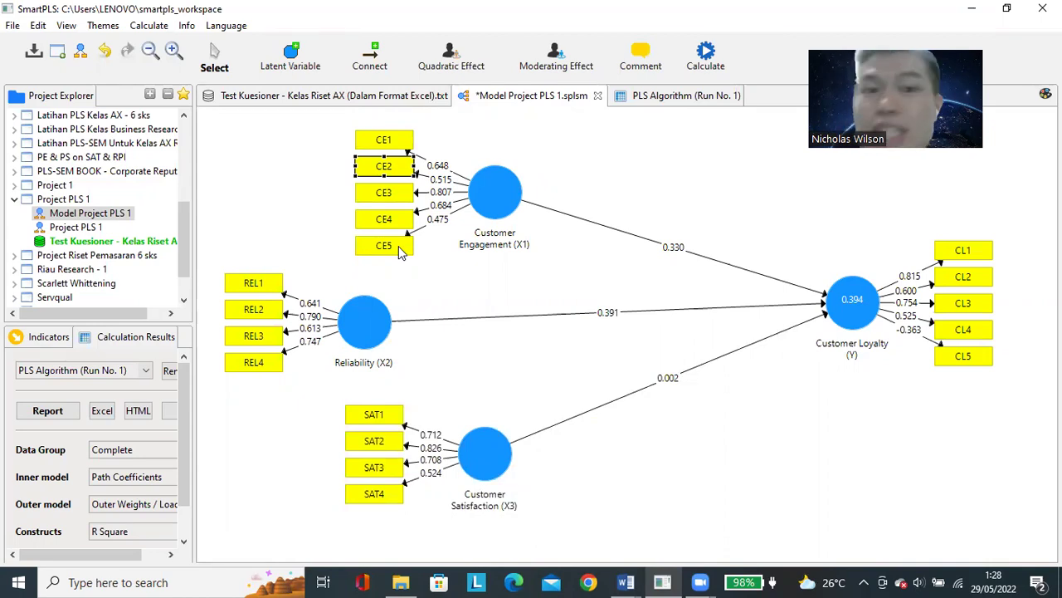
click(567, 128)
click(402, 170)
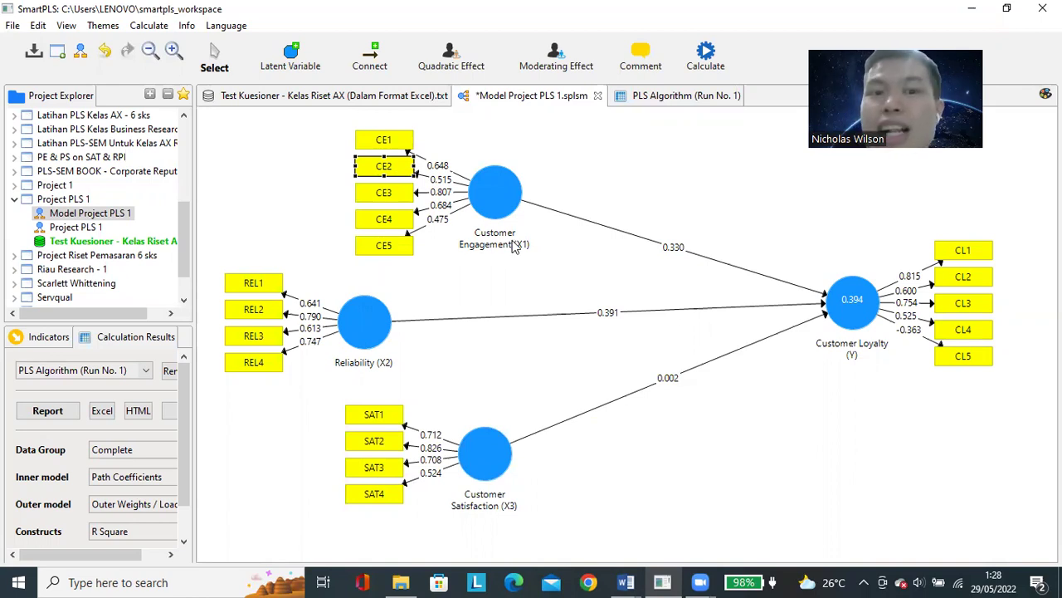
- Delete the indicators CE2, CE5, SAT4, CL4 and CL5 from the path model together
ctrl+click(376, 249)
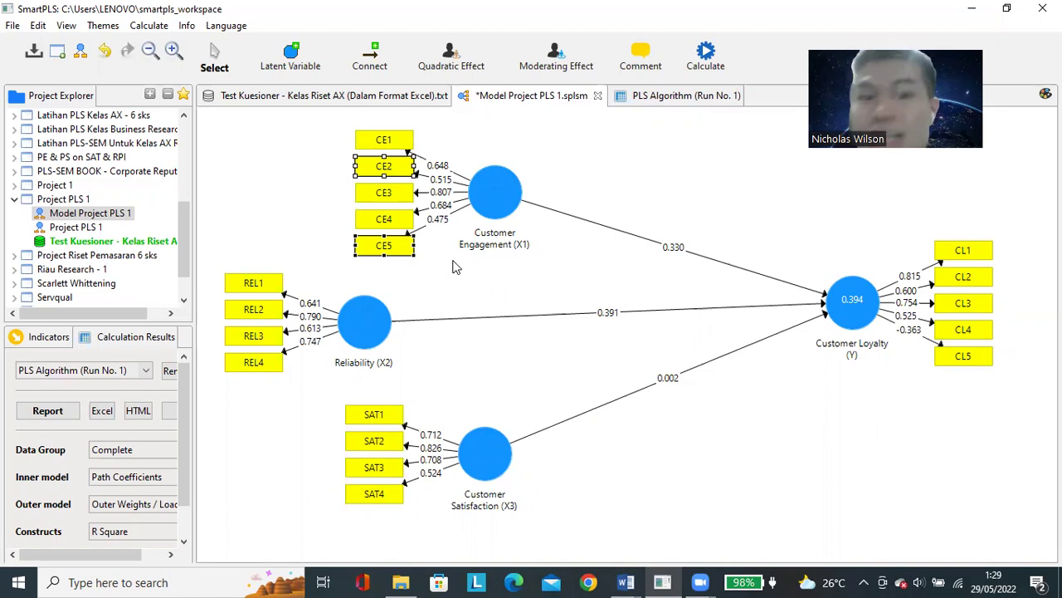
ctrl+click(385, 496)
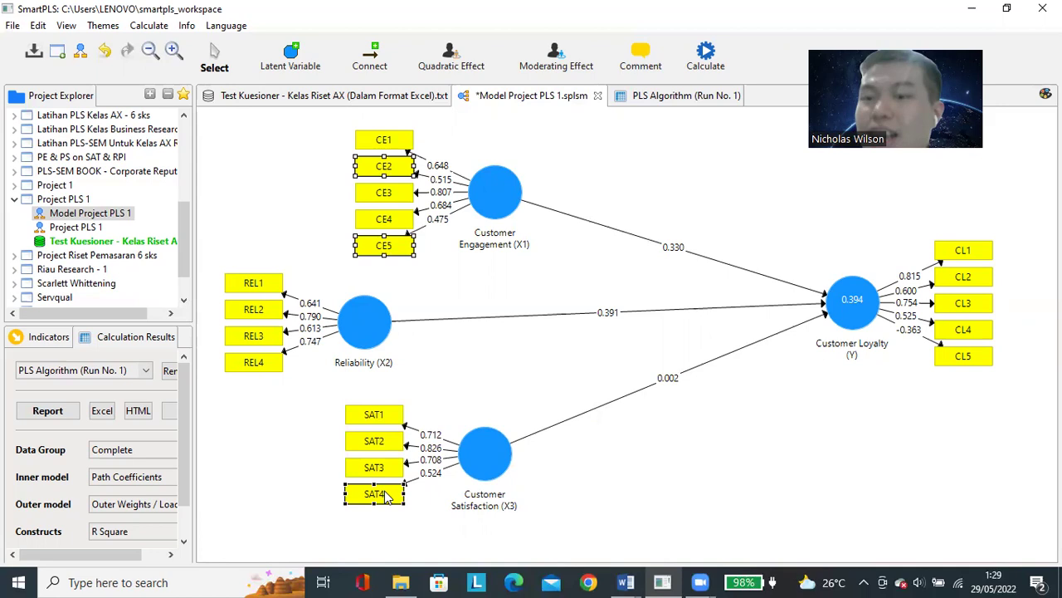
ctrl+click(960, 332)
ctrl+click(965, 368)
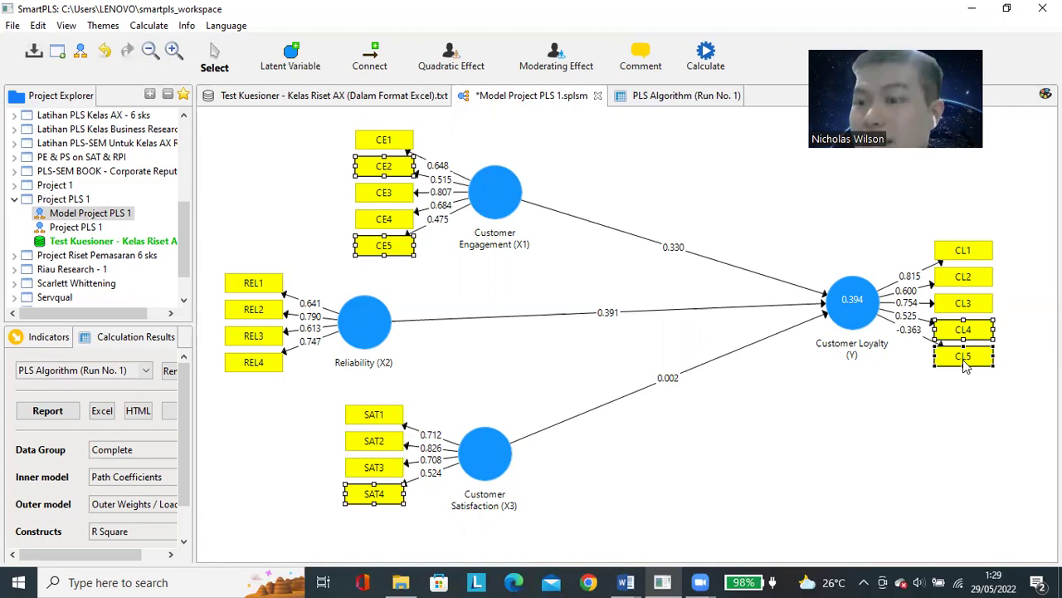
right_click(965, 367)
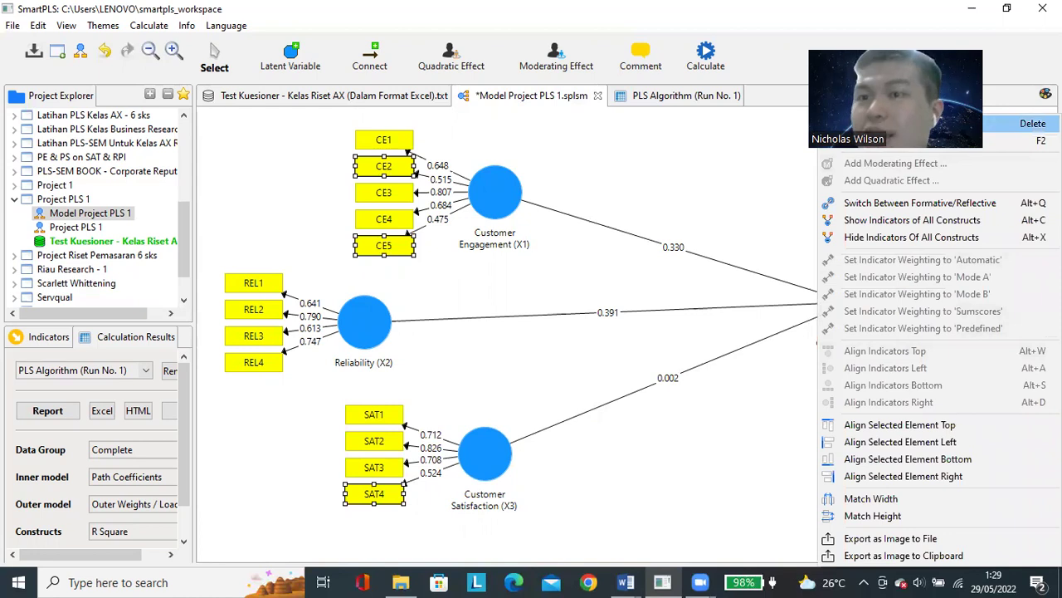
click(880, 123)
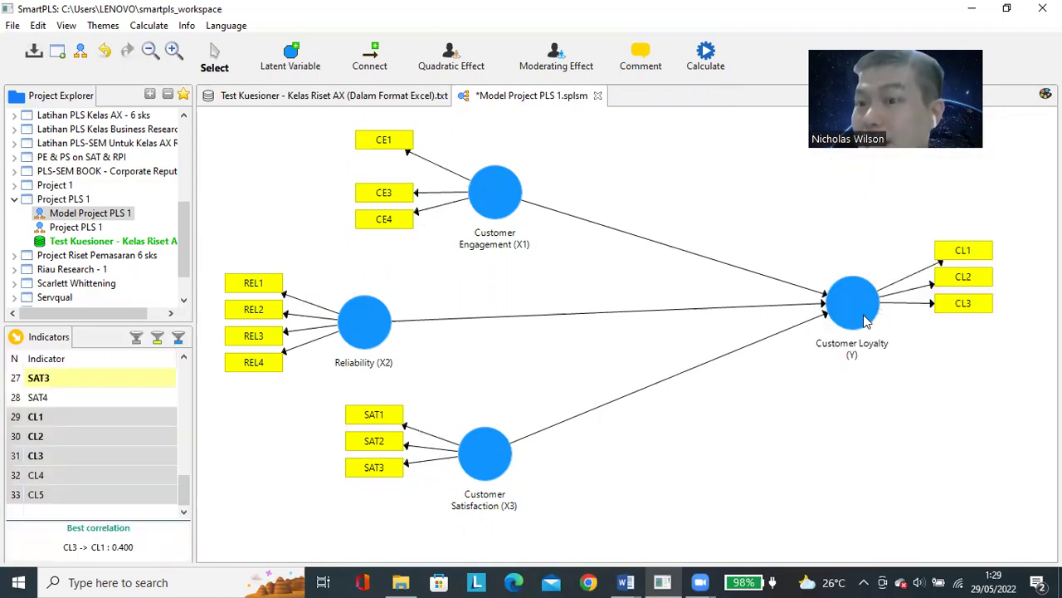
- Run the PLS Algorithm again on the reduced model with the Path weighting scheme and 300 maximum iterations
click(719, 57)
click(690, 119)
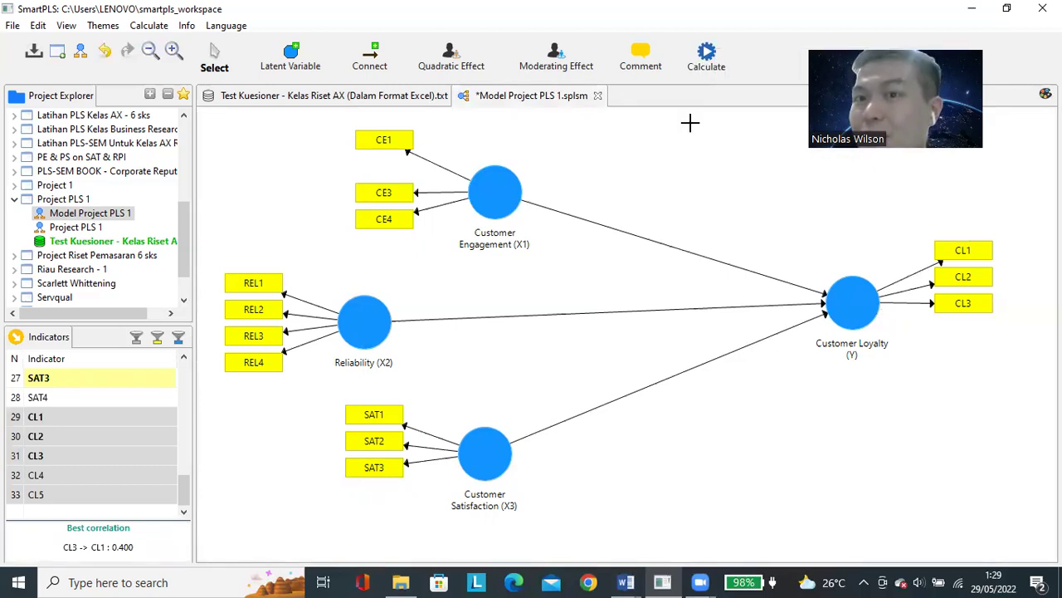
click(697, 58)
click(723, 63)
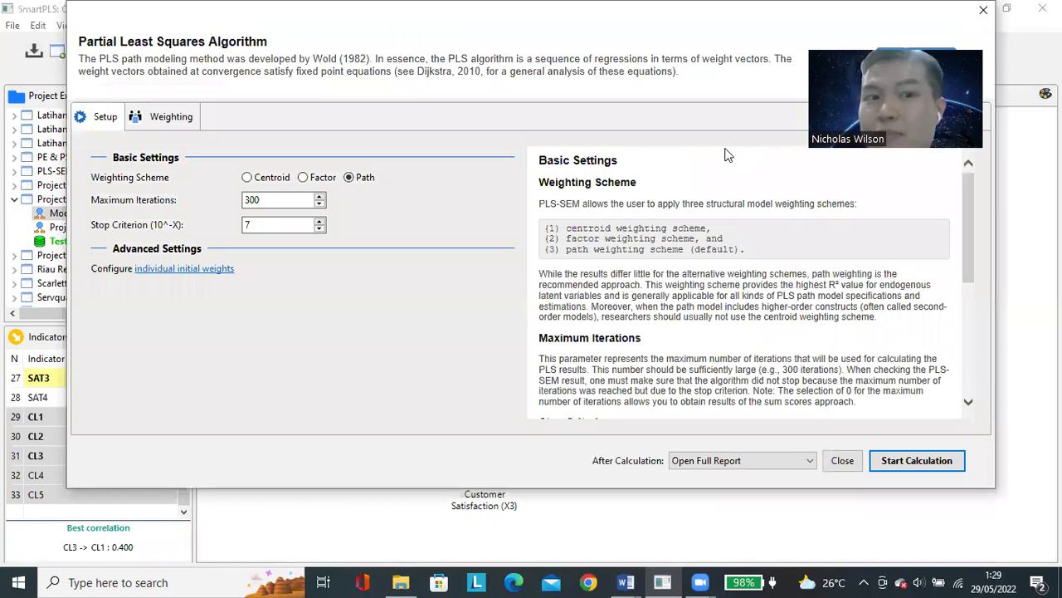
click(925, 459)
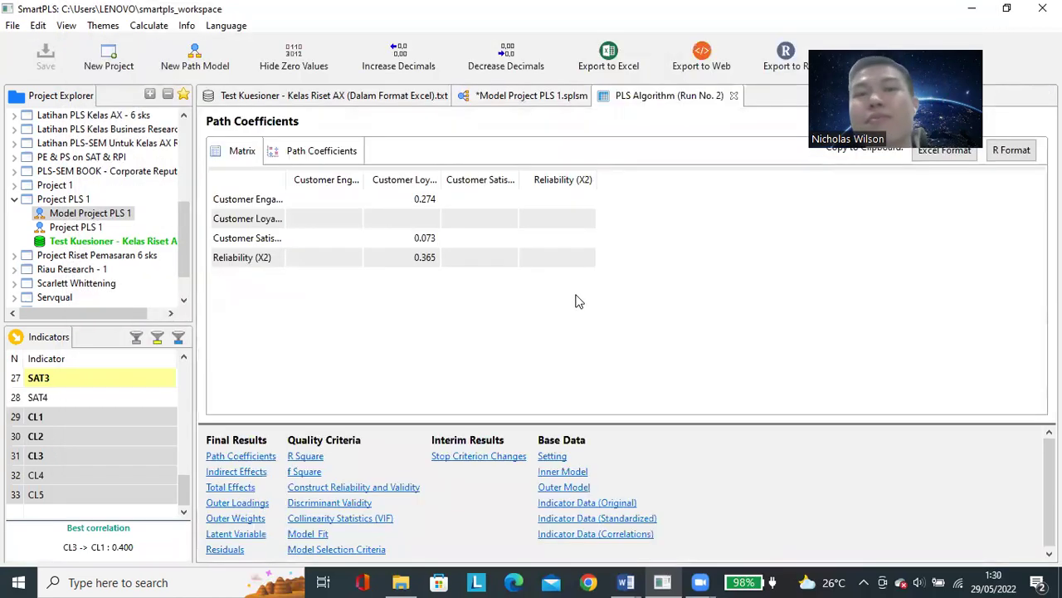
- Return to the Model Project PLS 1 diagram and spread out the four constructs slightly so the new loadings are readable
click(530, 96)
click(496, 189)
drag(496, 190, 457, 186)
click(377, 332)
drag(401, 361, 409, 360)
drag(485, 453, 499, 462)
drag(847, 301, 832, 303)
click(754, 224)
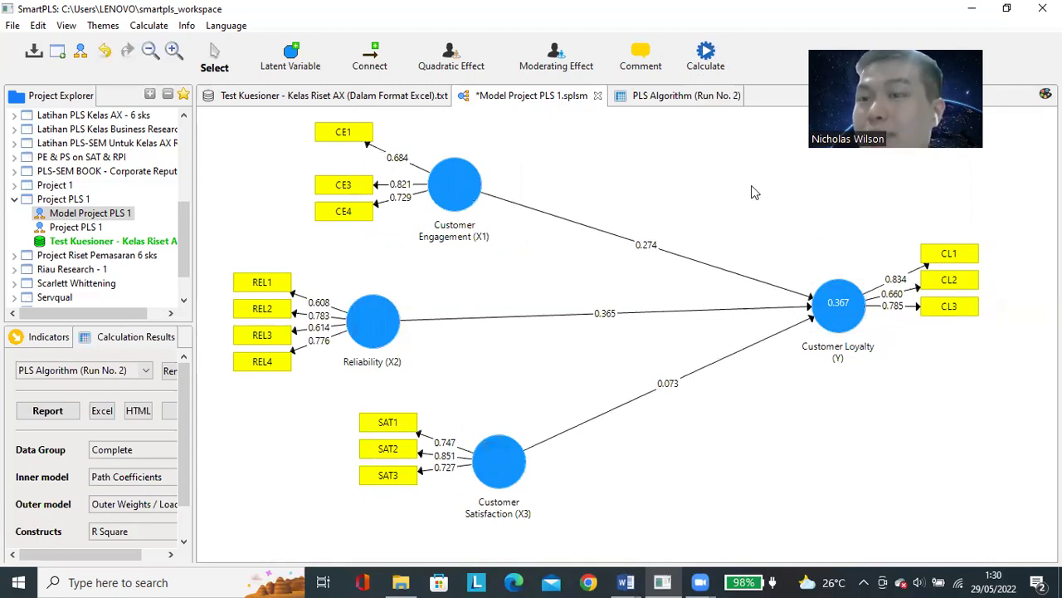
- Check the new loadings of the remaining indicators, moving CE1 a little closer to CE3
click(895, 279)
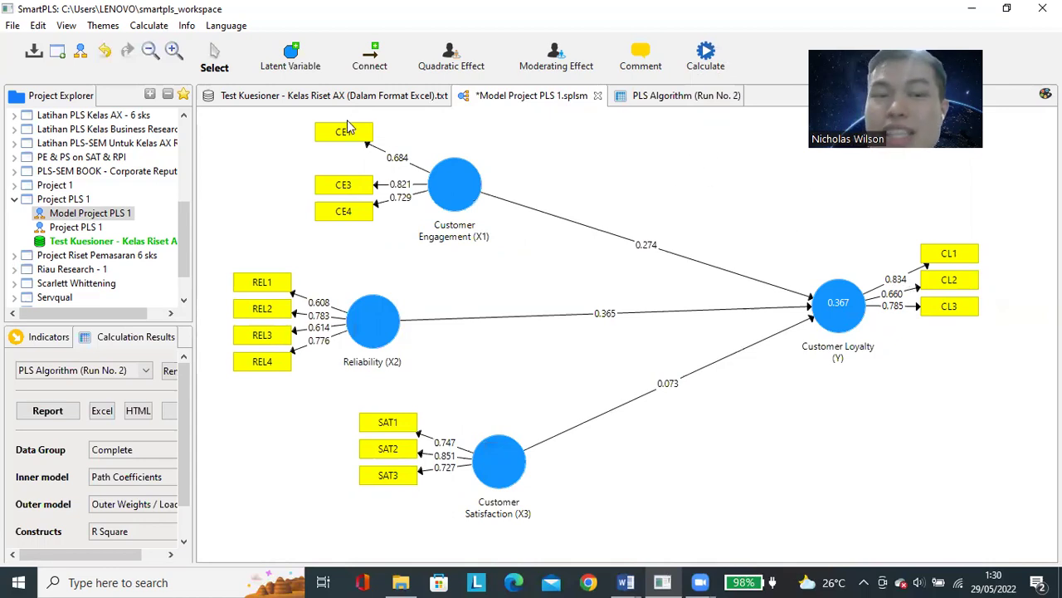
drag(347, 140, 348, 152)
click(351, 191)
click(354, 212)
click(283, 290)
click(277, 312)
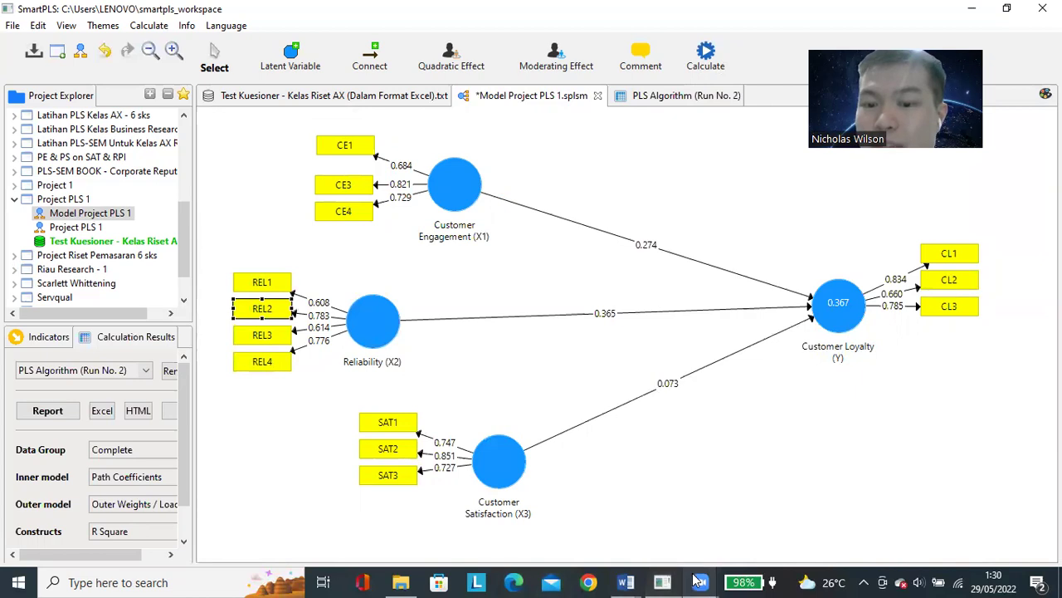
- Switch to the PLS-SEM document in Word and review the factor loading criterion for convergent validity
mouse_move(624, 582)
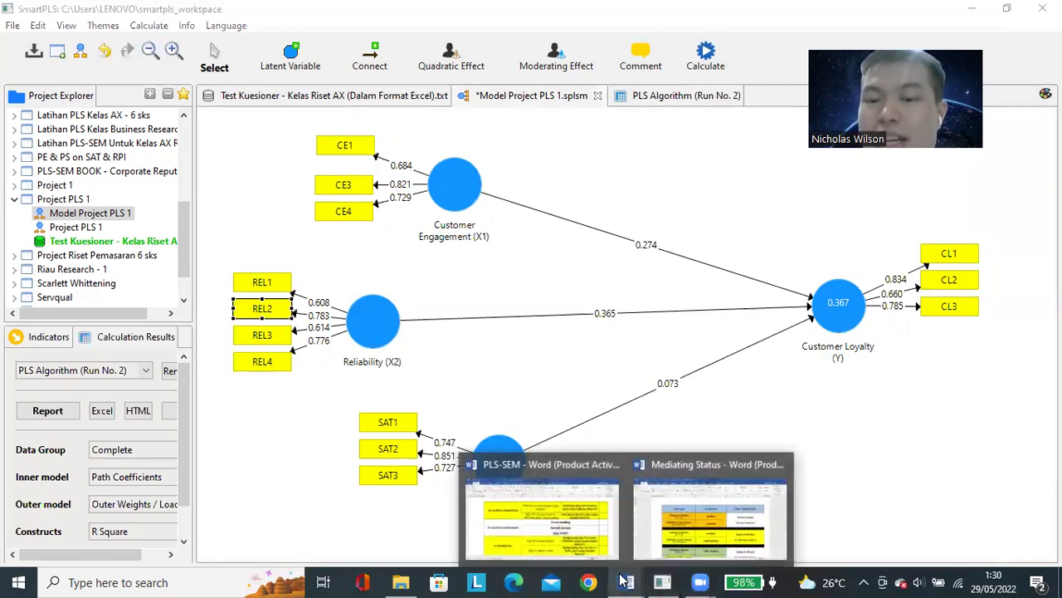
click(564, 536)
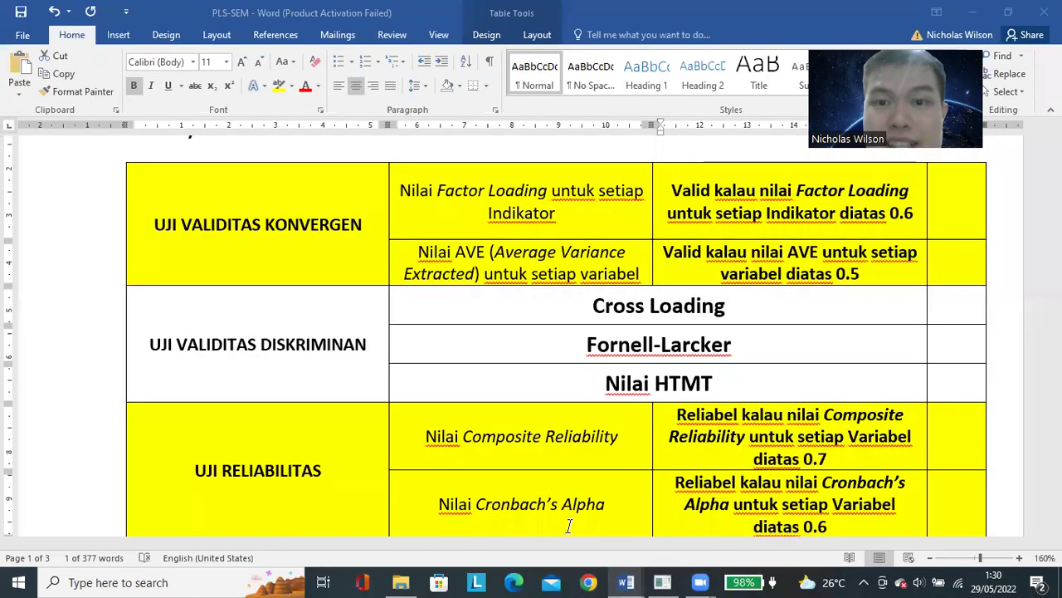
drag(462, 200, 796, 214)
- Copy the √ mark from the first-step heading into the empty last cell of the Factor Loading row
scroll(262, 235, up, 2)
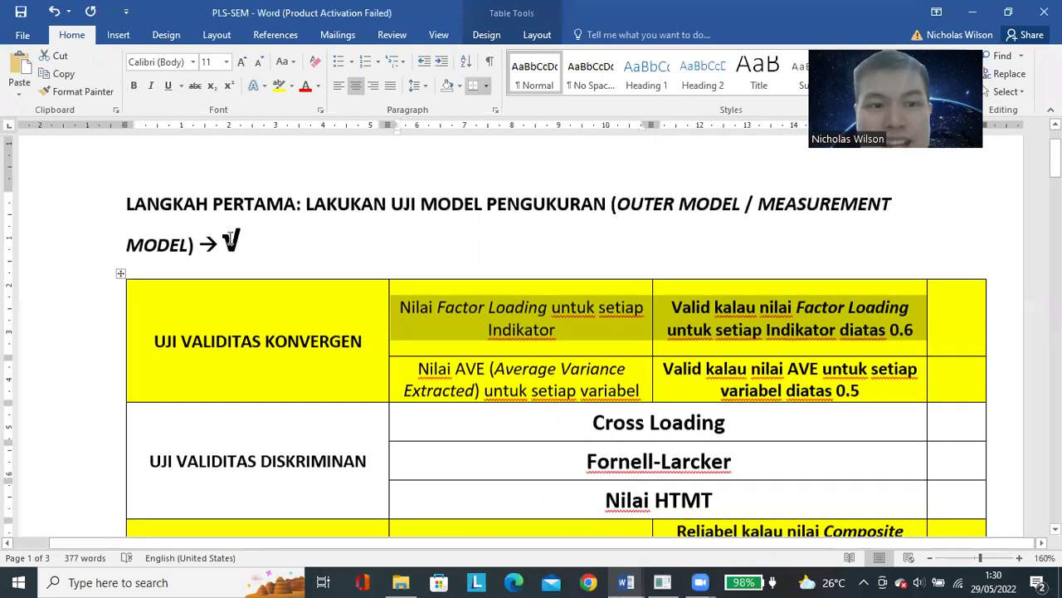
double_click(232, 241)
key(ctrl+c)
scroll(802, 268, down, 1)
scroll(802, 268, down, 1)
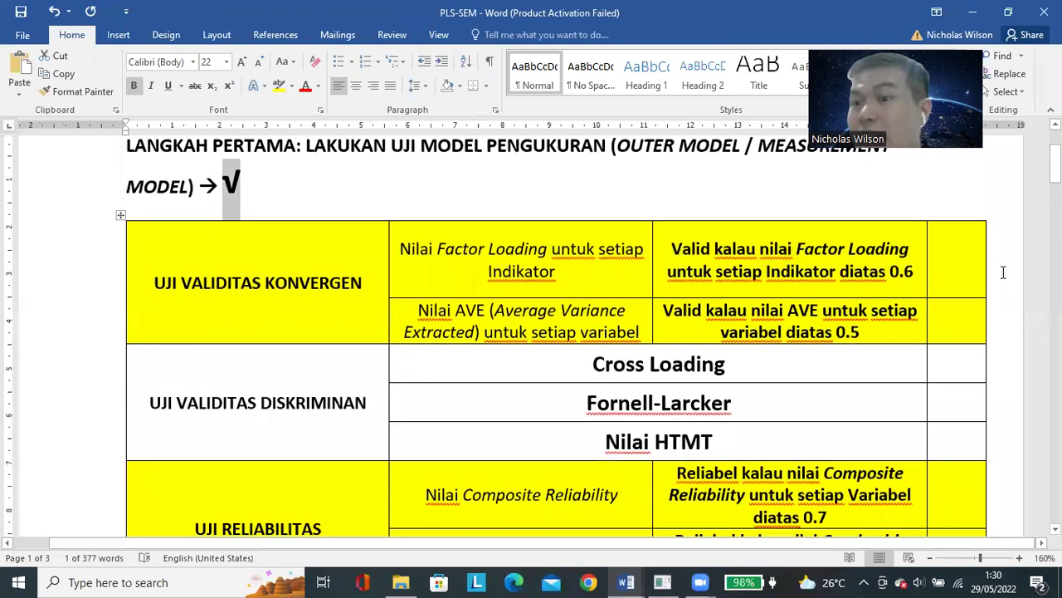
click(946, 264)
key(ctrl+v)
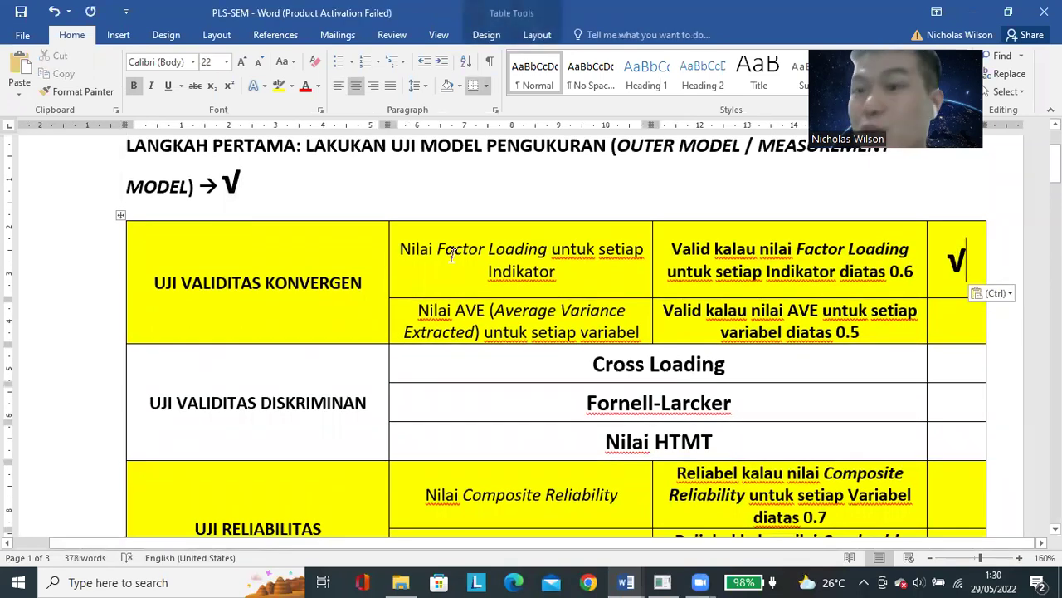
scroll(489, 282, down, 1)
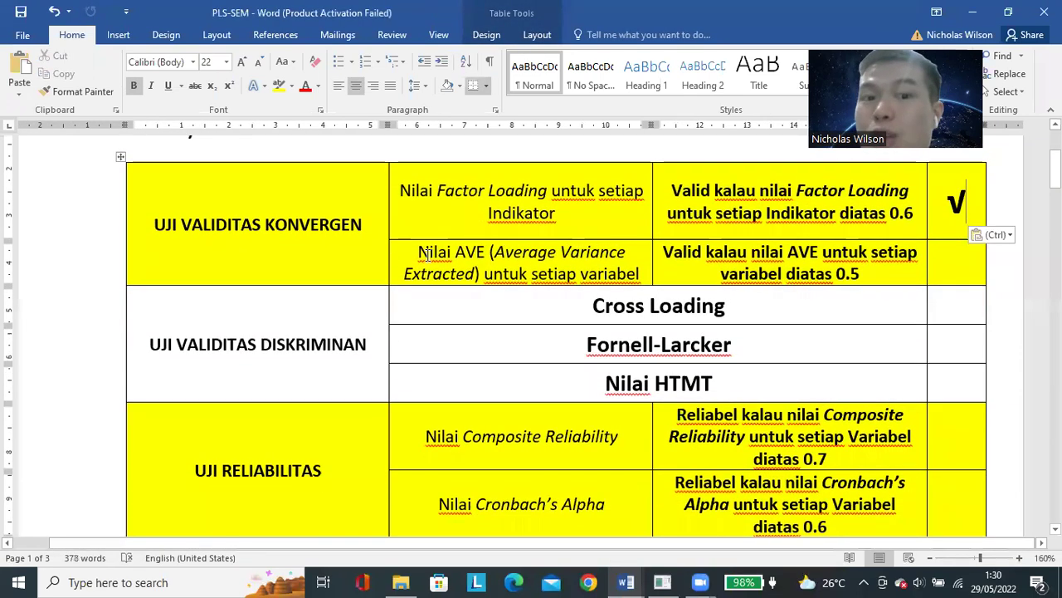
- Review the AVE, Composite Reliability and Cronbach's Alpha rows in the validity and reliability criteria table
drag(523, 256, 737, 274)
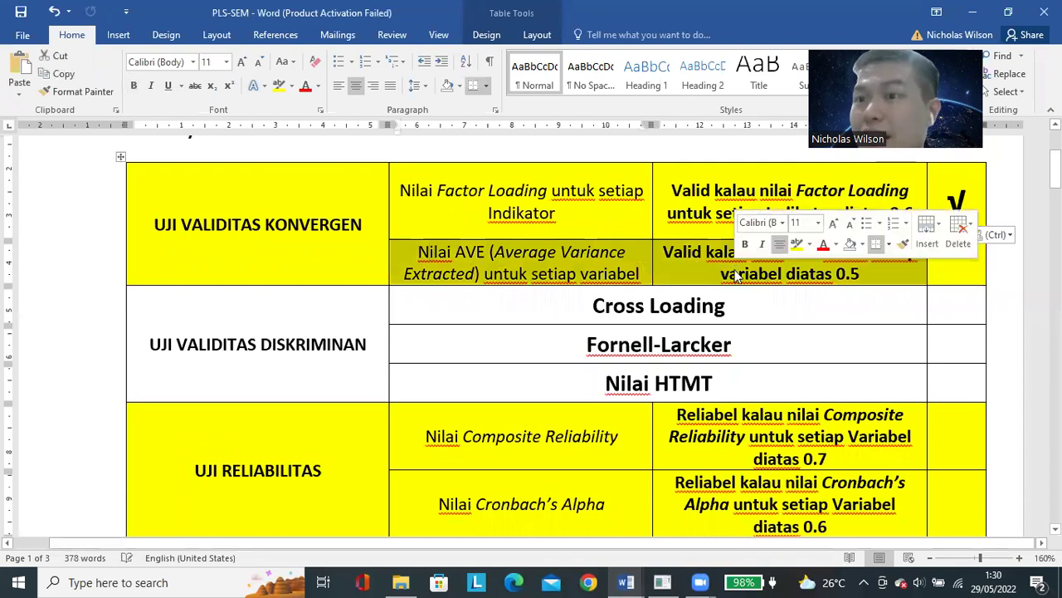
click(459, 274)
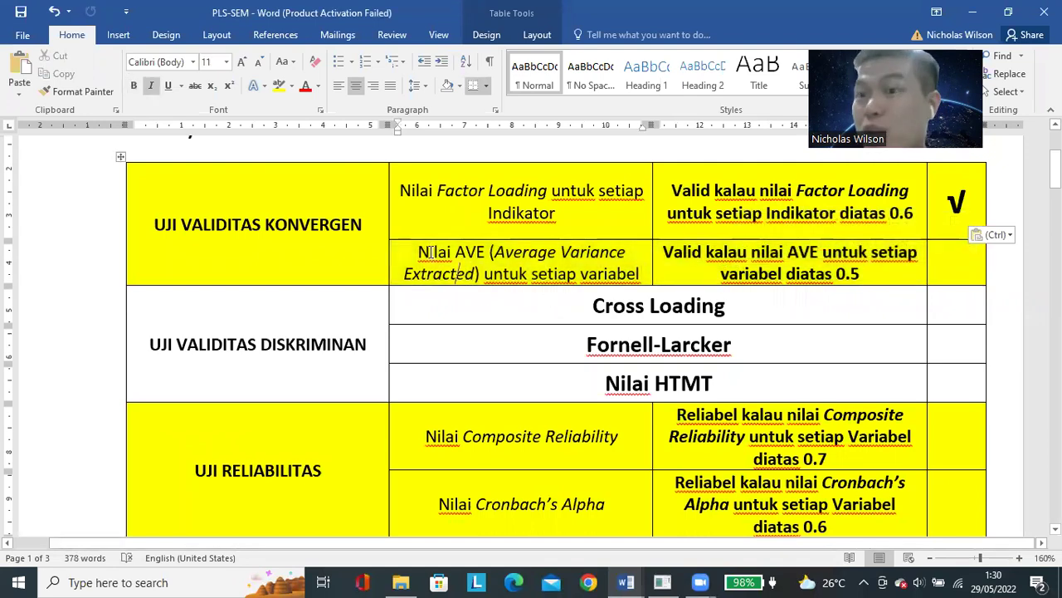
drag(419, 251, 729, 250)
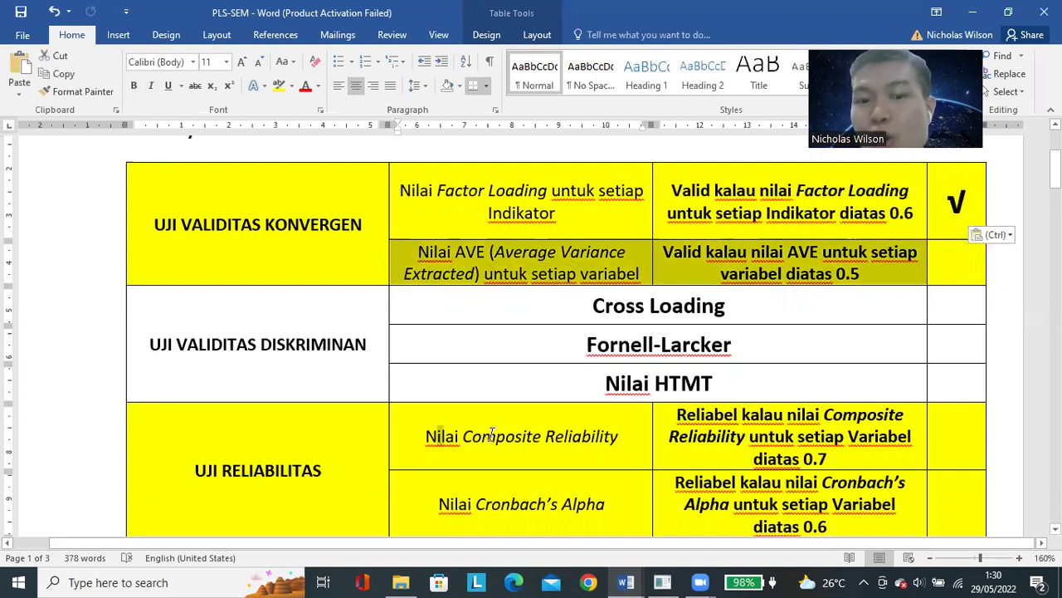
drag(435, 439, 705, 437)
drag(449, 505, 725, 510)
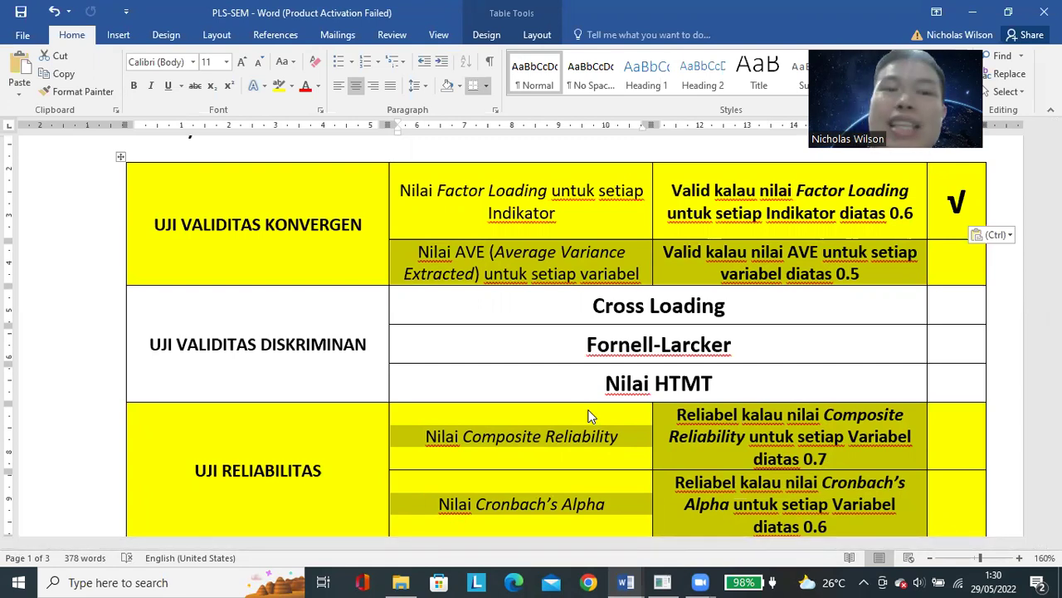
click(495, 258)
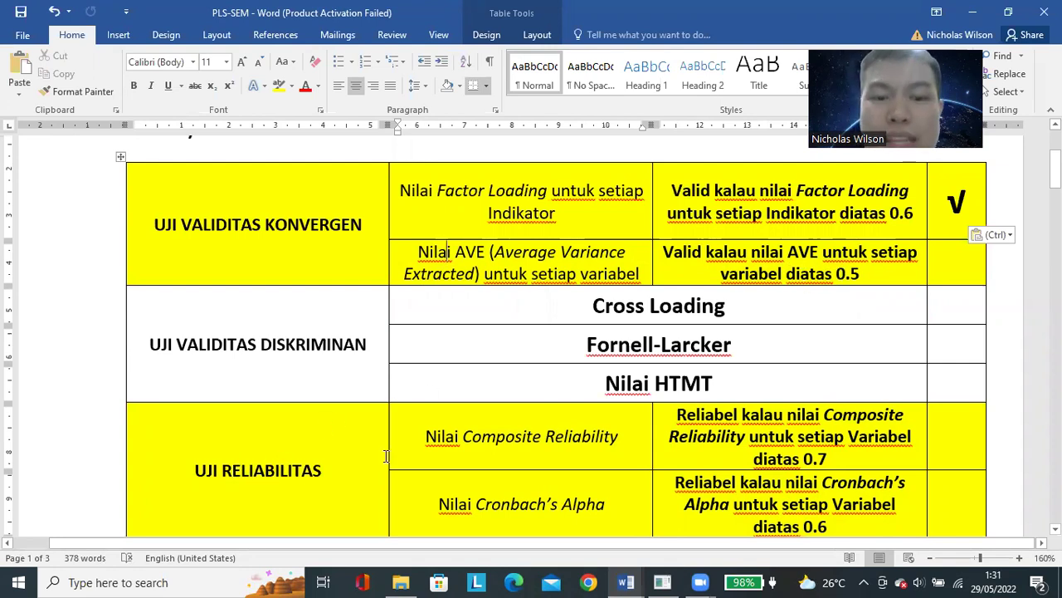
drag(479, 436, 618, 436)
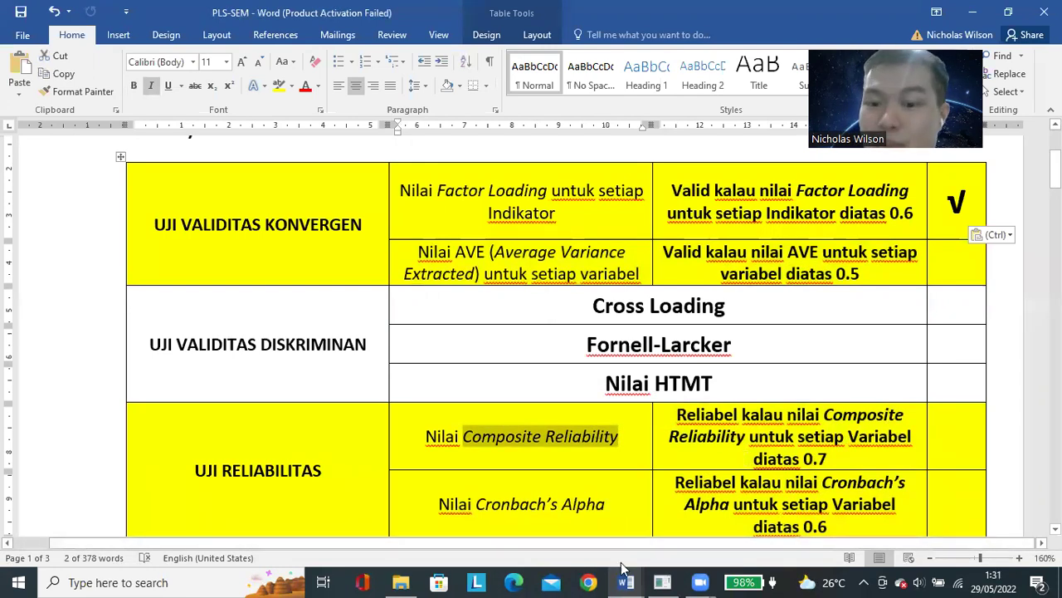
- Switch to SmartPLS and show the Construct Reliability and Validity results of PLS Algorithm (Run No. 2)
click(664, 581)
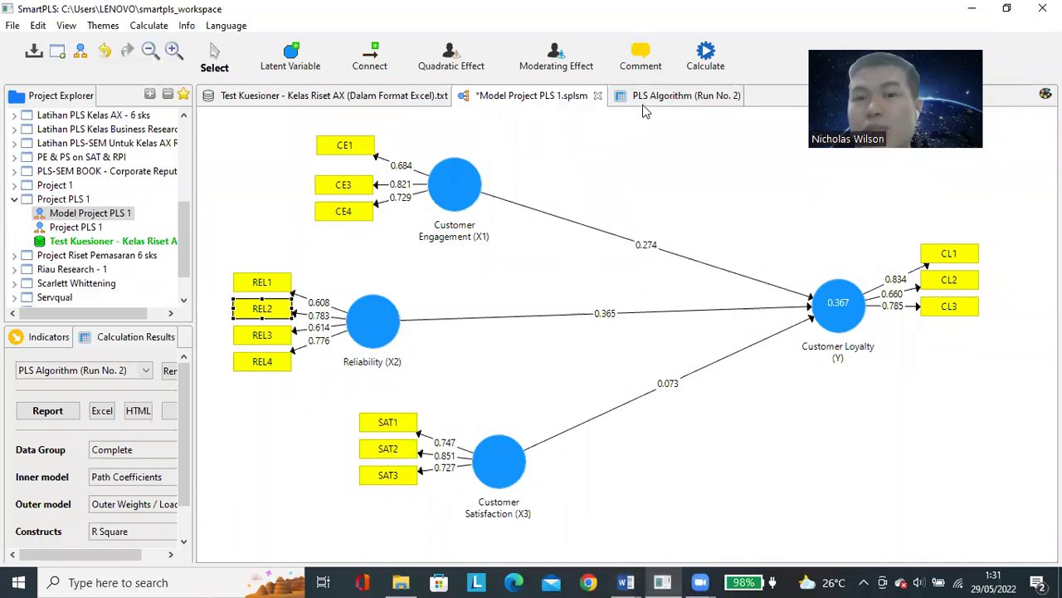
click(704, 59)
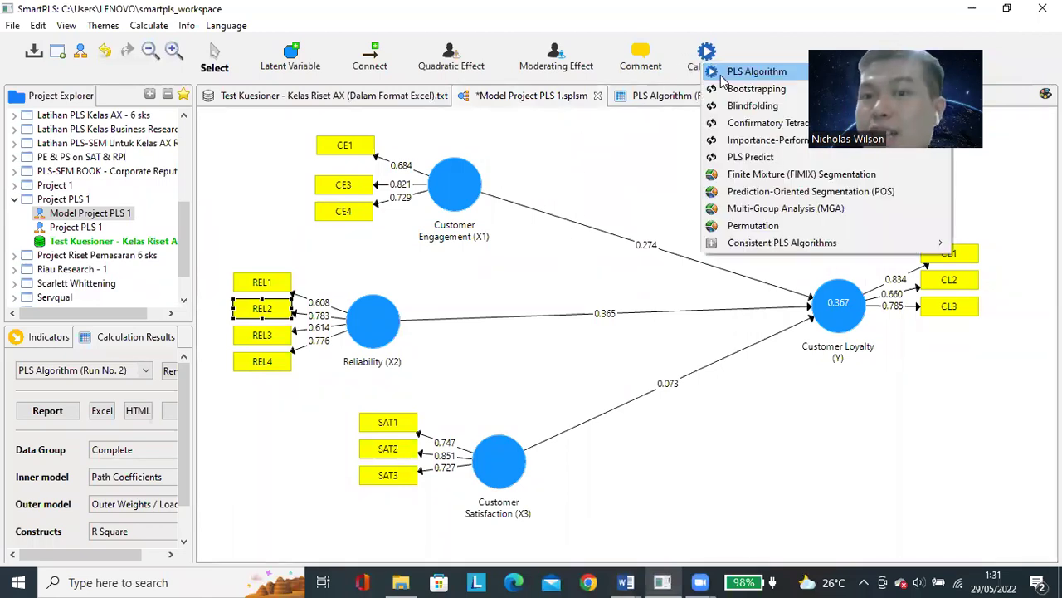
click(581, 103)
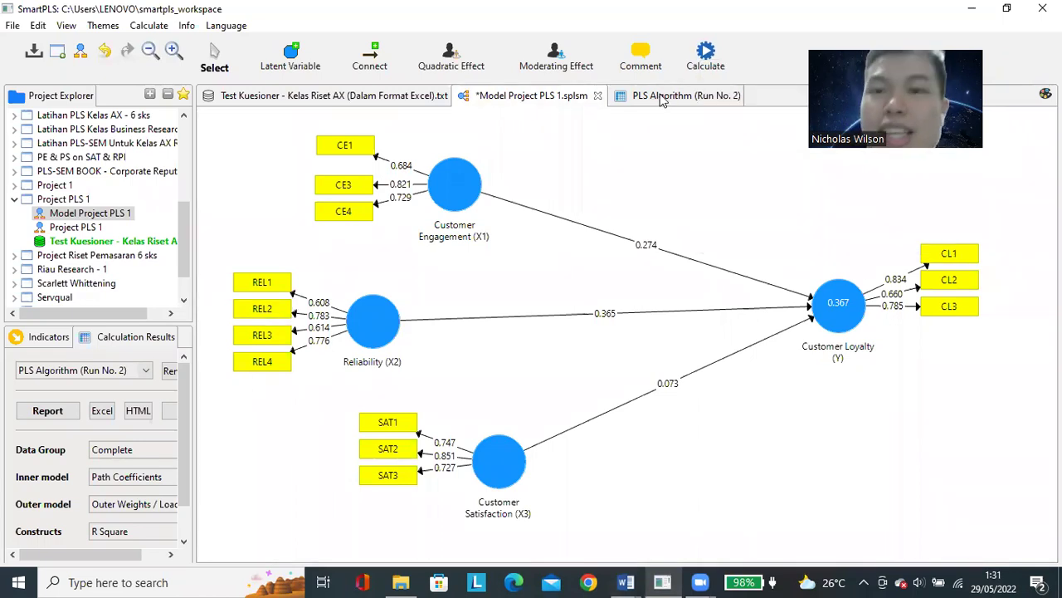
click(663, 98)
click(572, 99)
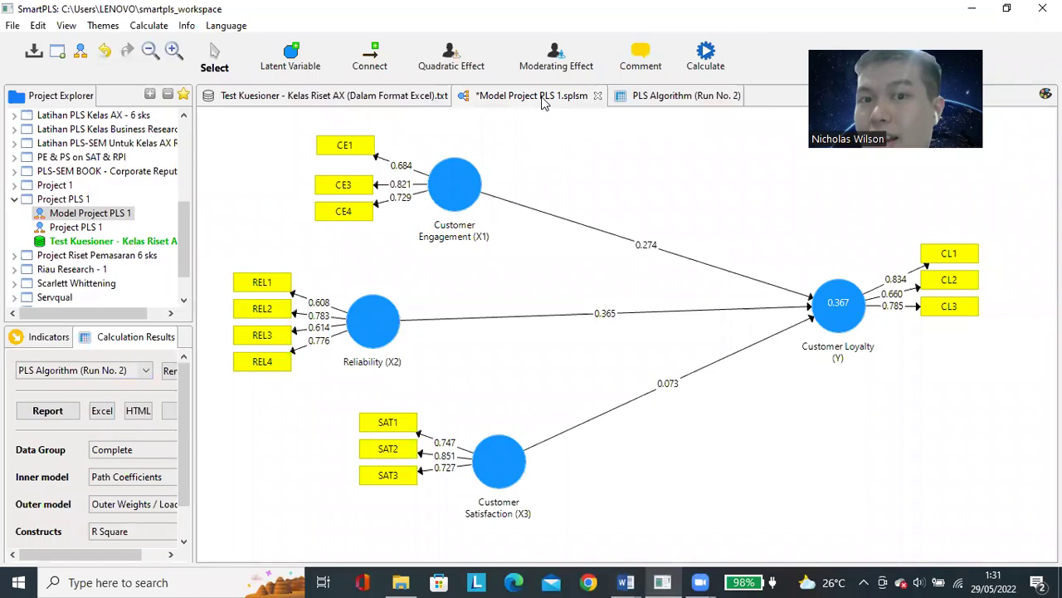
click(712, 99)
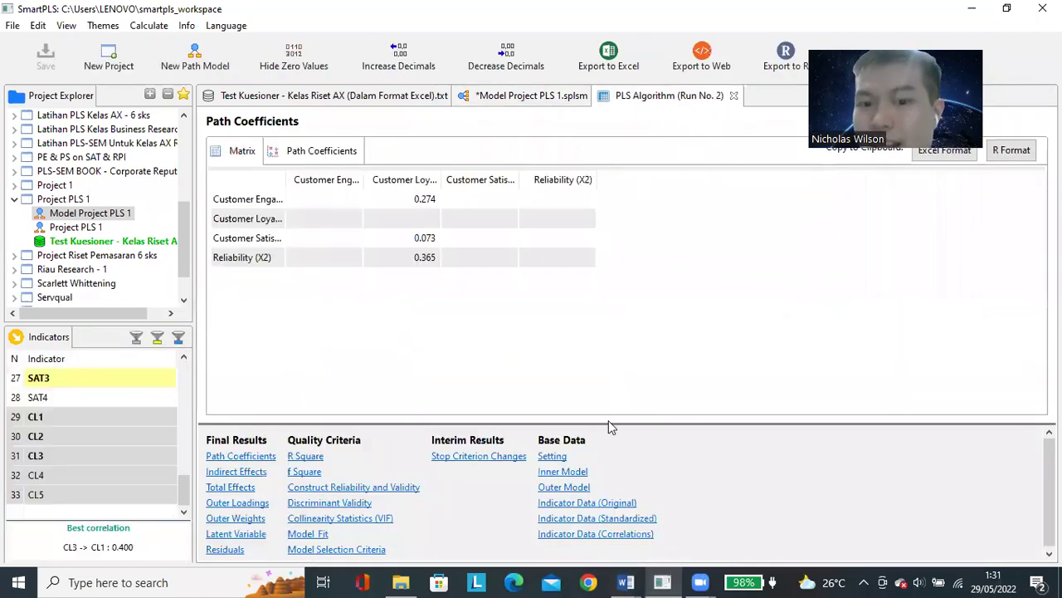
drag(609, 423, 612, 320)
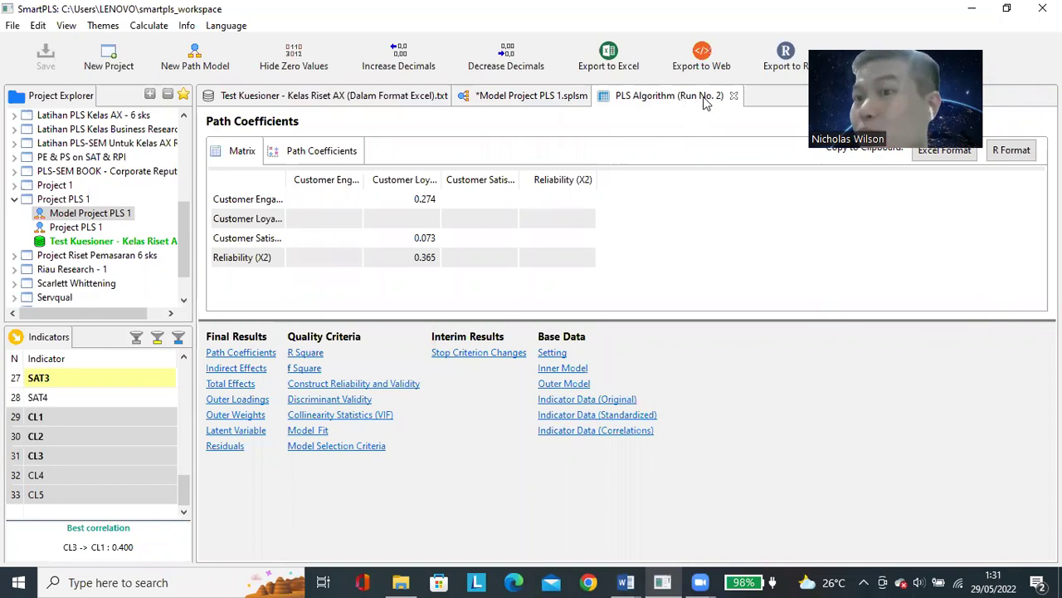
click(377, 385)
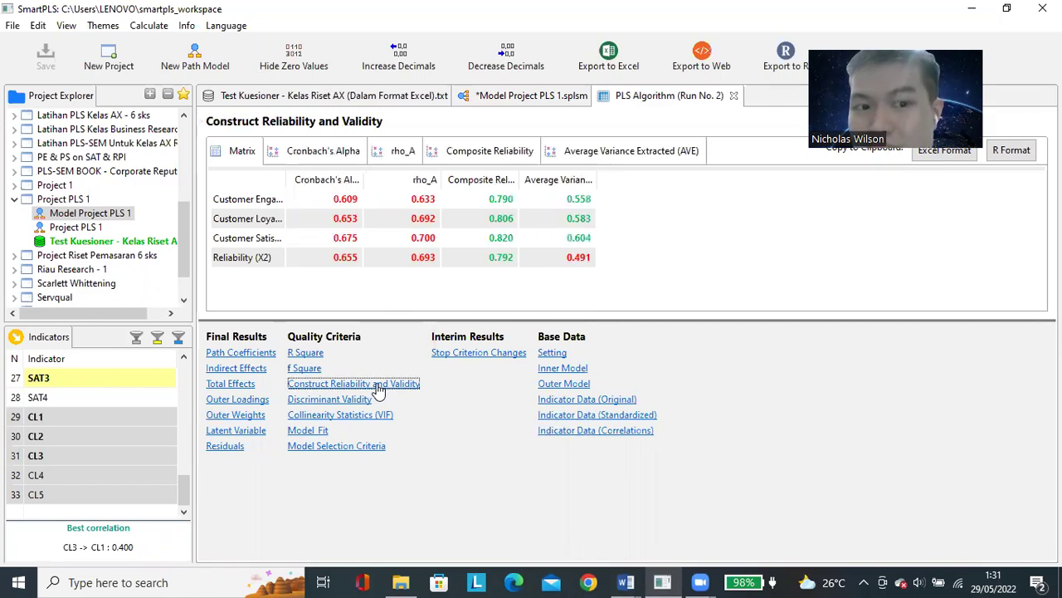
- Enlarge the results area and widen the matrix columns so the construct names and the Cronbach's Alpha, Composite Reliability and AVE headings are fully readable
drag(474, 321, 471, 371)
drag(362, 180, 427, 181)
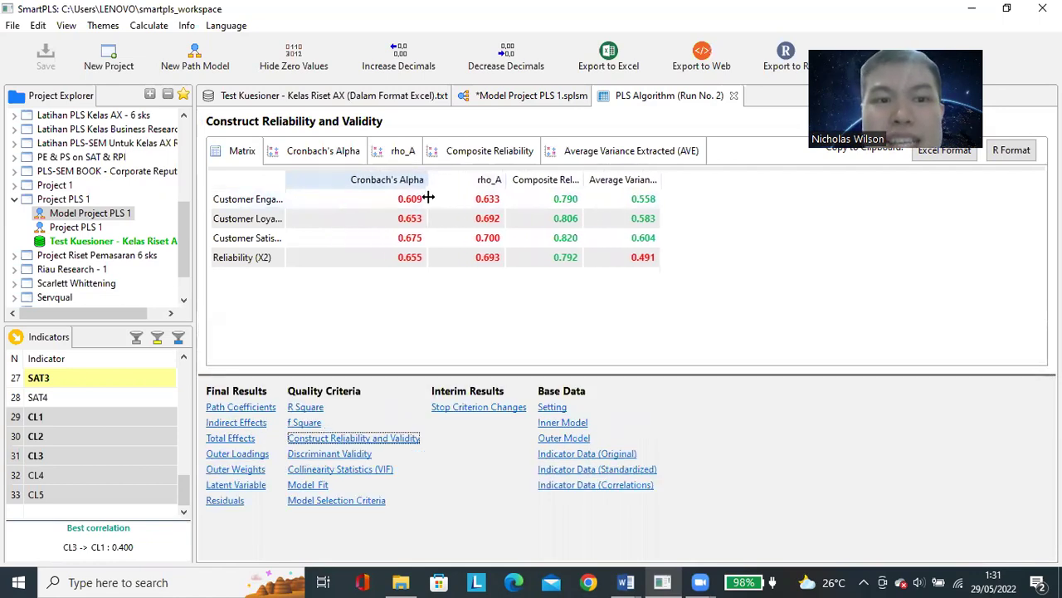
drag(290, 179, 339, 181)
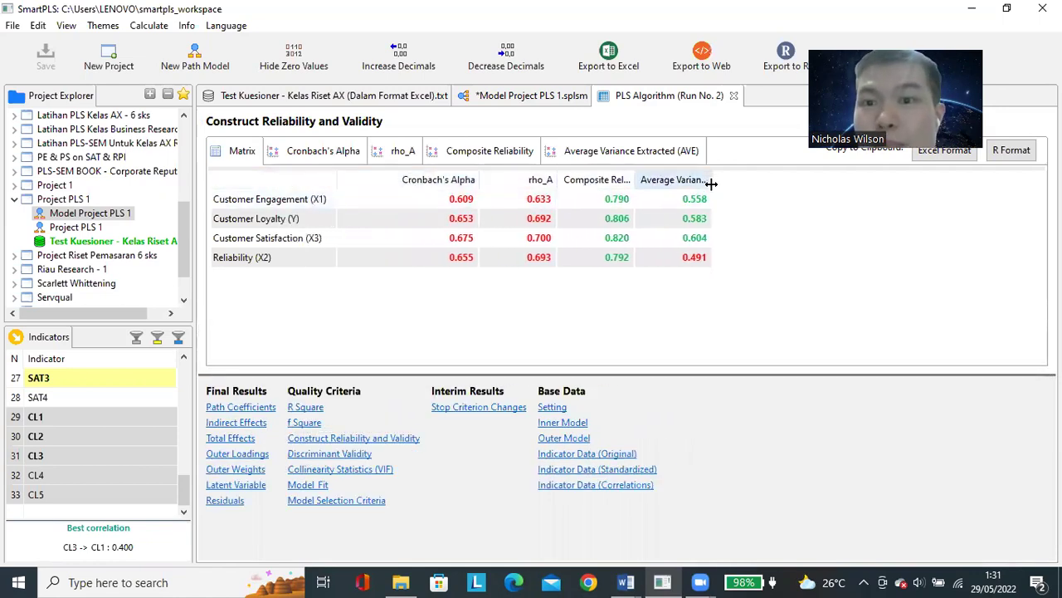
drag(711, 181, 774, 192)
drag(638, 180, 710, 180)
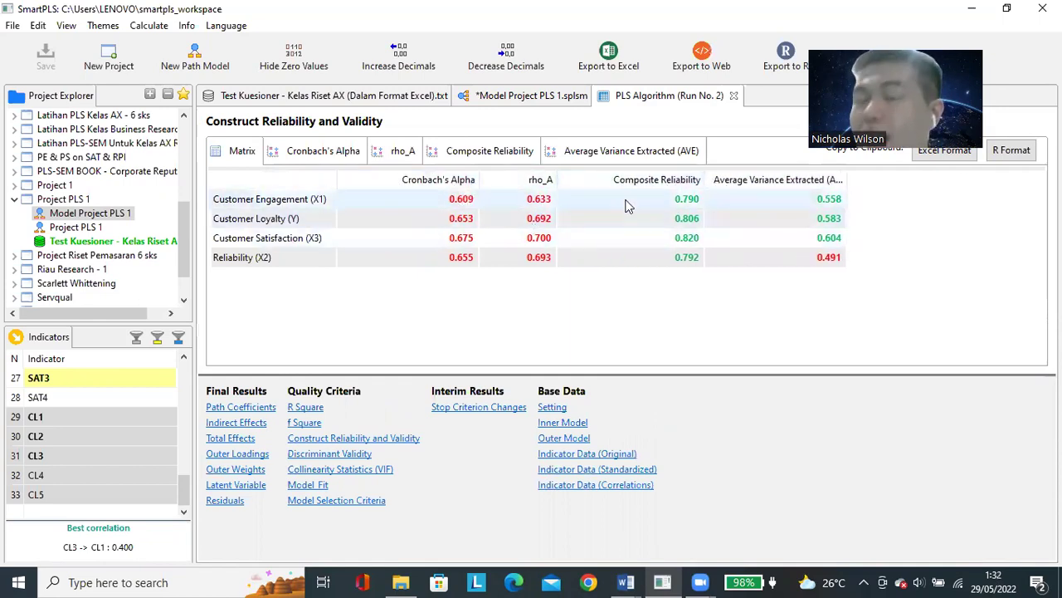
drag(849, 180, 900, 180)
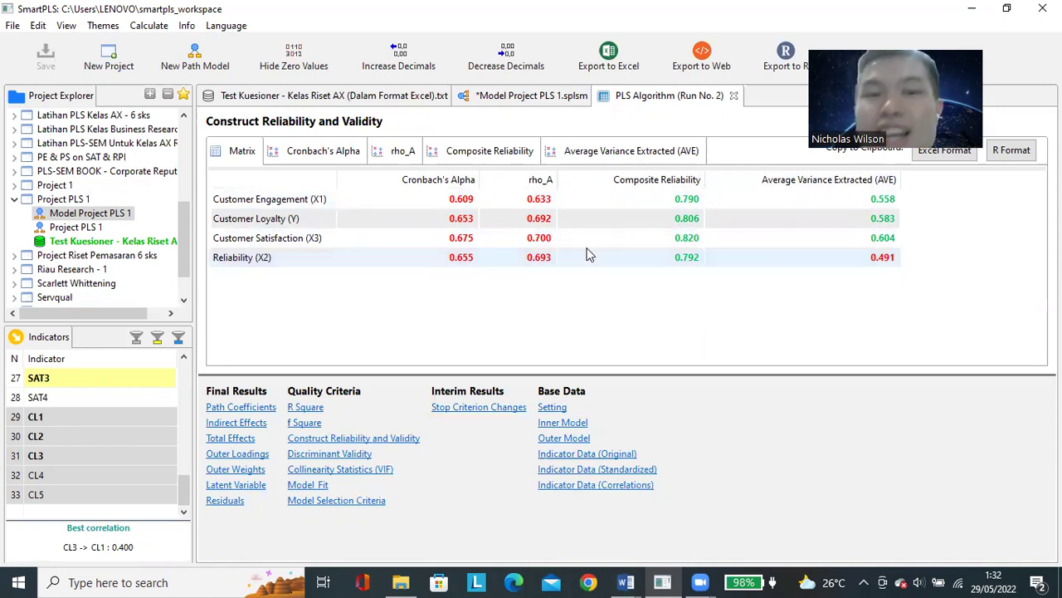
- Return to the PLS-SEM document in Word and check the minimum thresholds for AVE, Composite Reliability and Cronbach's Alpha
click(626, 582)
click(751, 535)
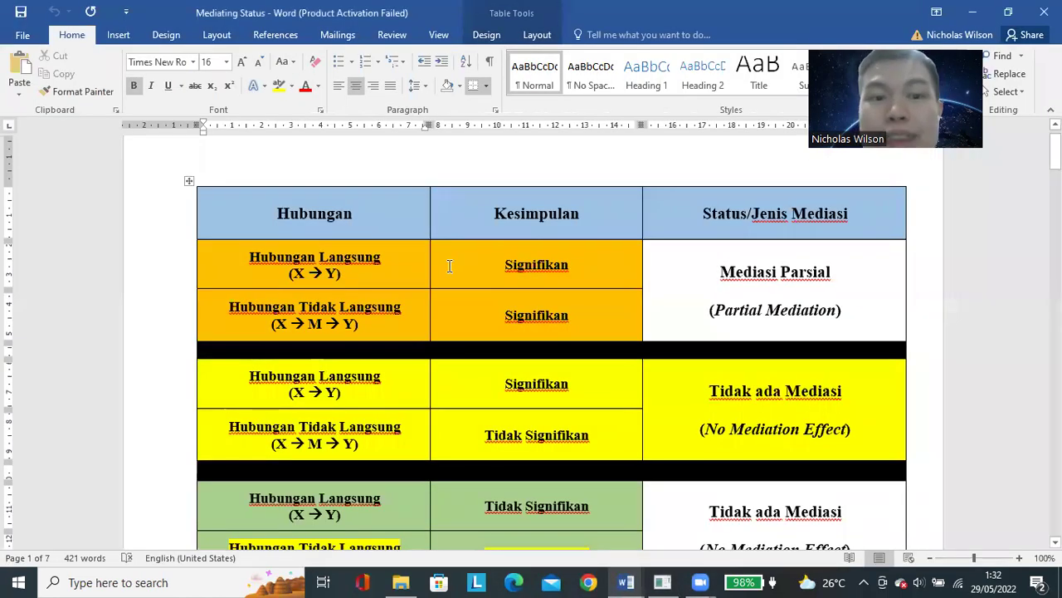
mouse_move(641, 579)
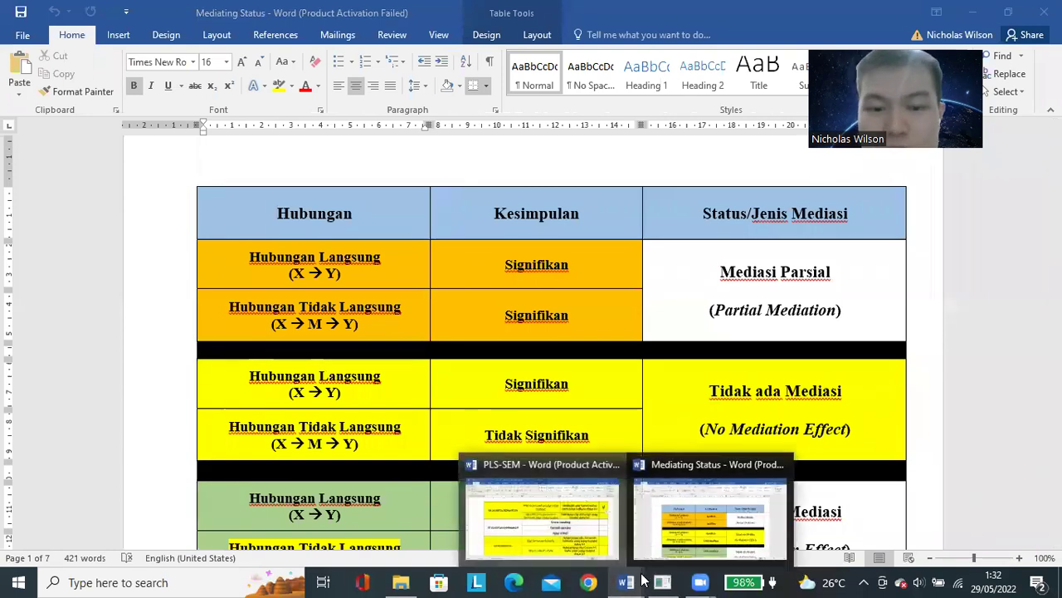
click(542, 519)
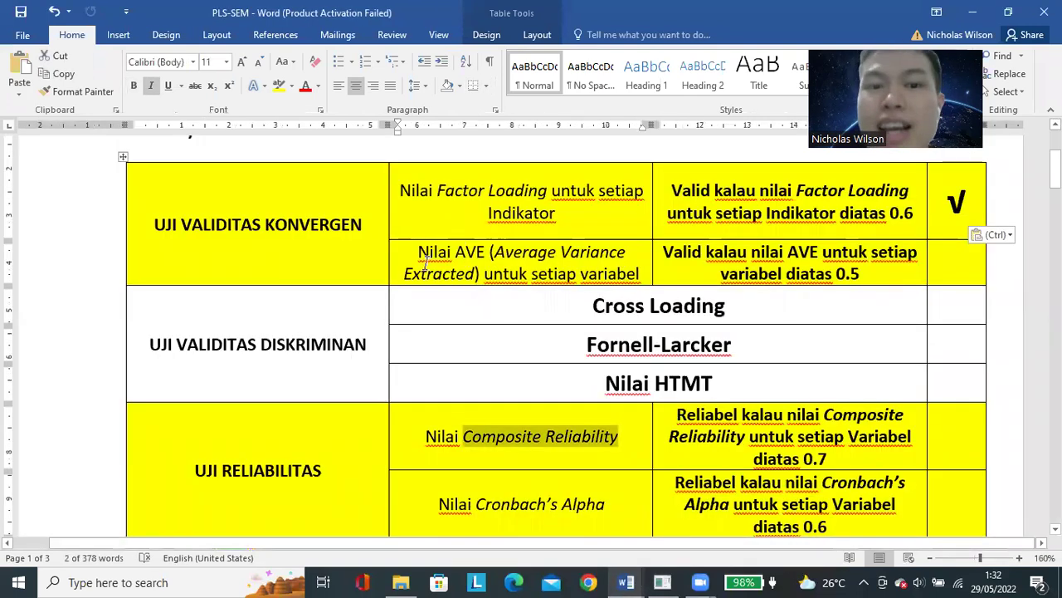
drag(419, 253, 722, 278)
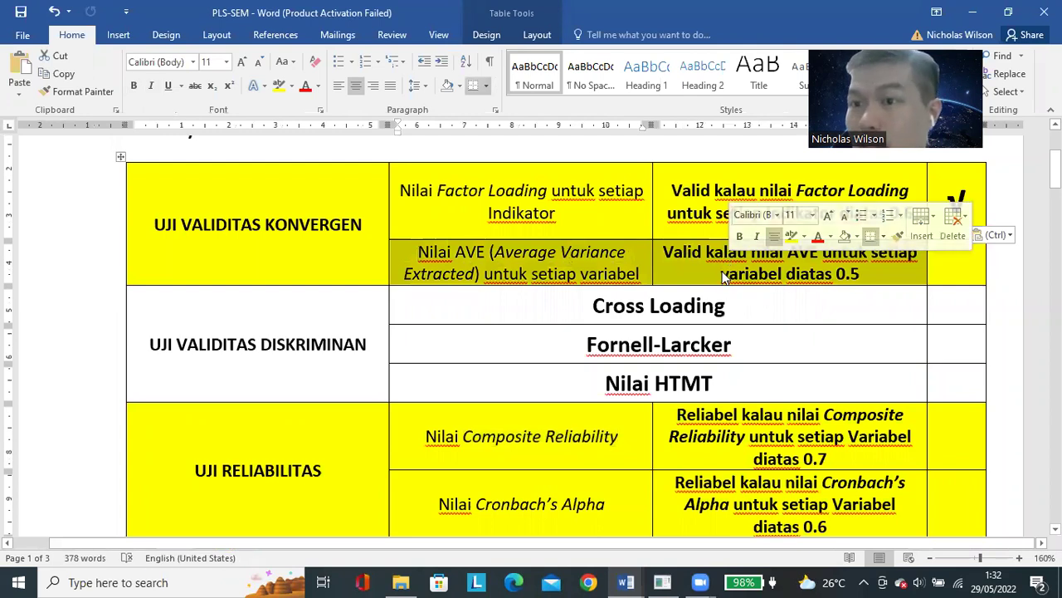
click(721, 273)
drag(834, 274, 864, 274)
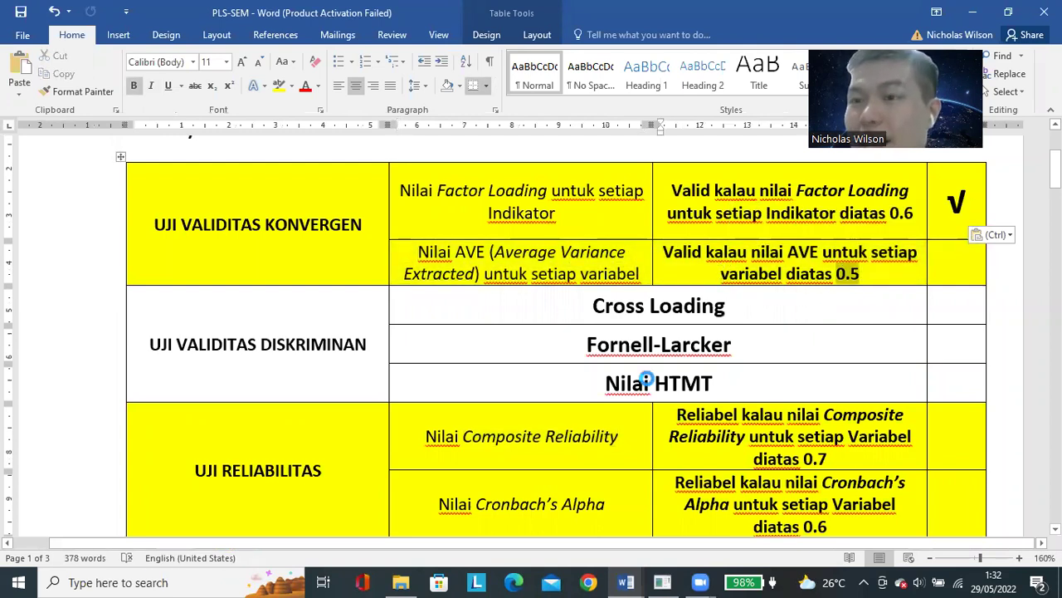
drag(508, 436, 570, 437)
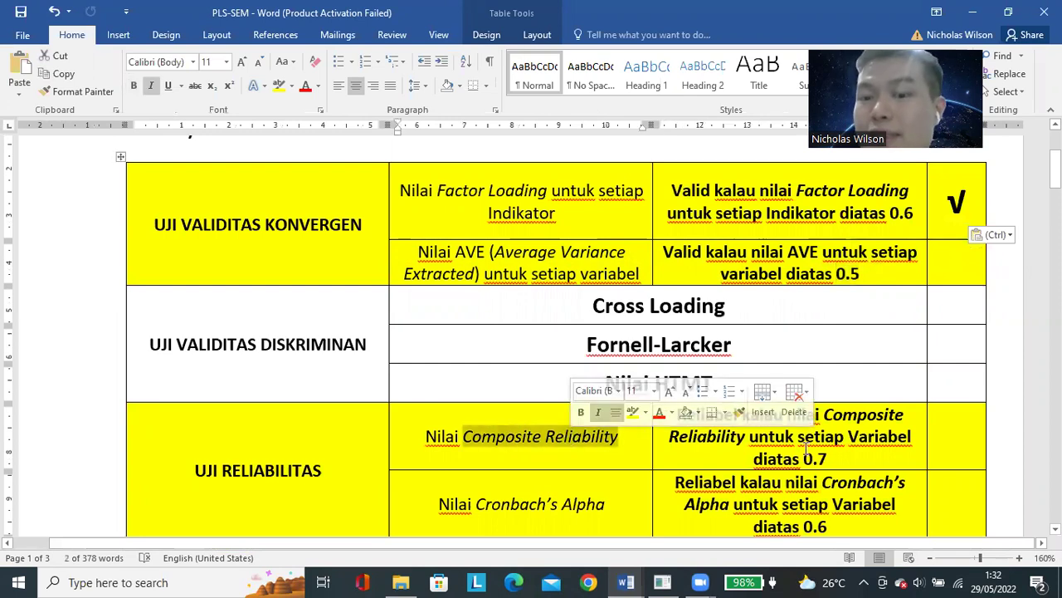
drag(804, 459, 827, 459)
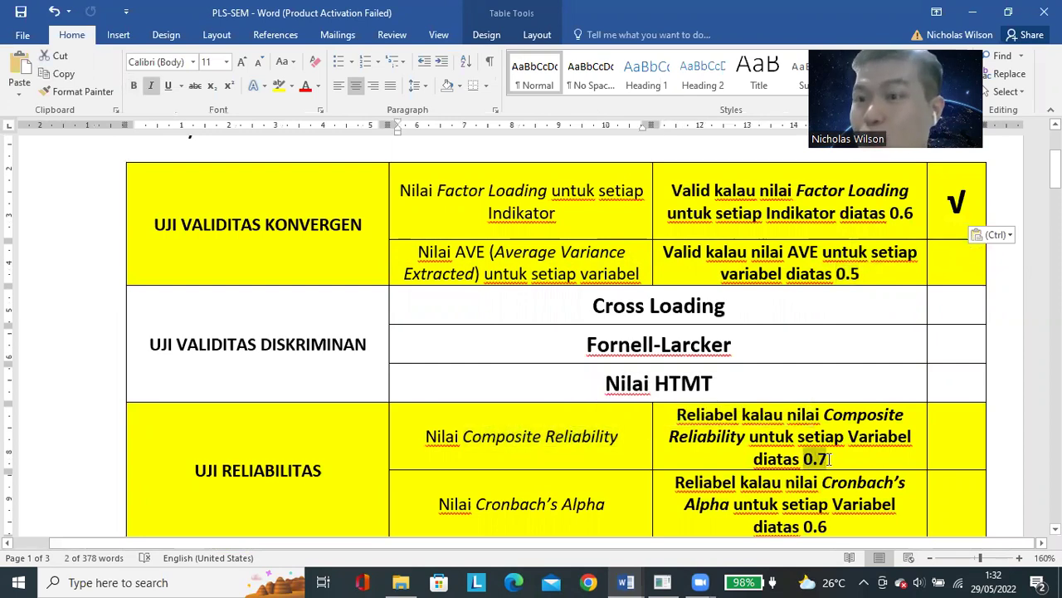
drag(519, 504, 604, 503)
drag(805, 532, 836, 525)
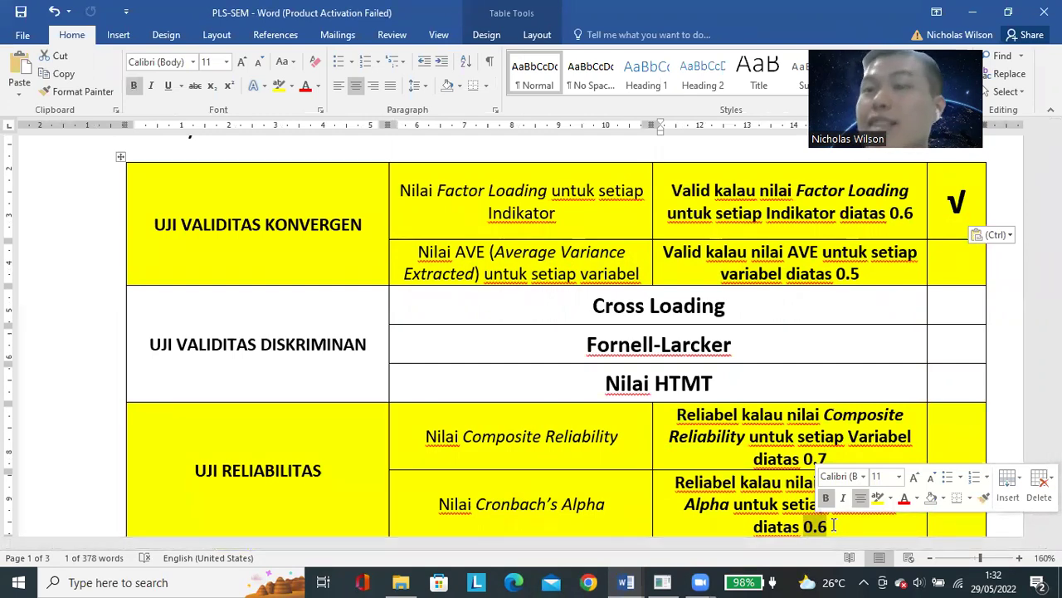
- Compare the SmartPLS results with the criteria, and mark the Composite Reliability and Cronbach's Alpha rows of the Word table with √
click(663, 581)
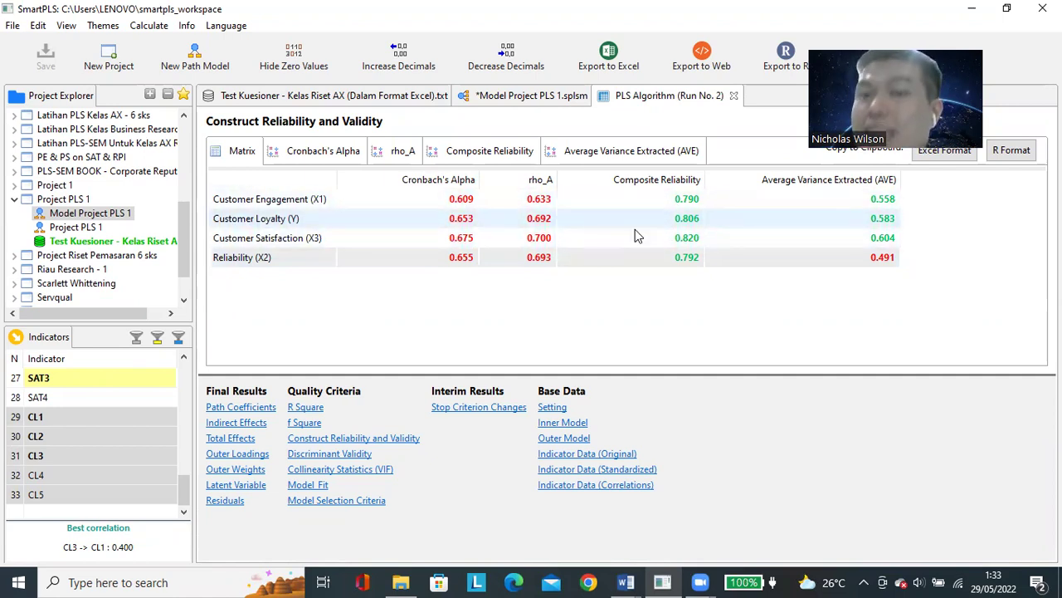
mouse_move(626, 582)
click(593, 515)
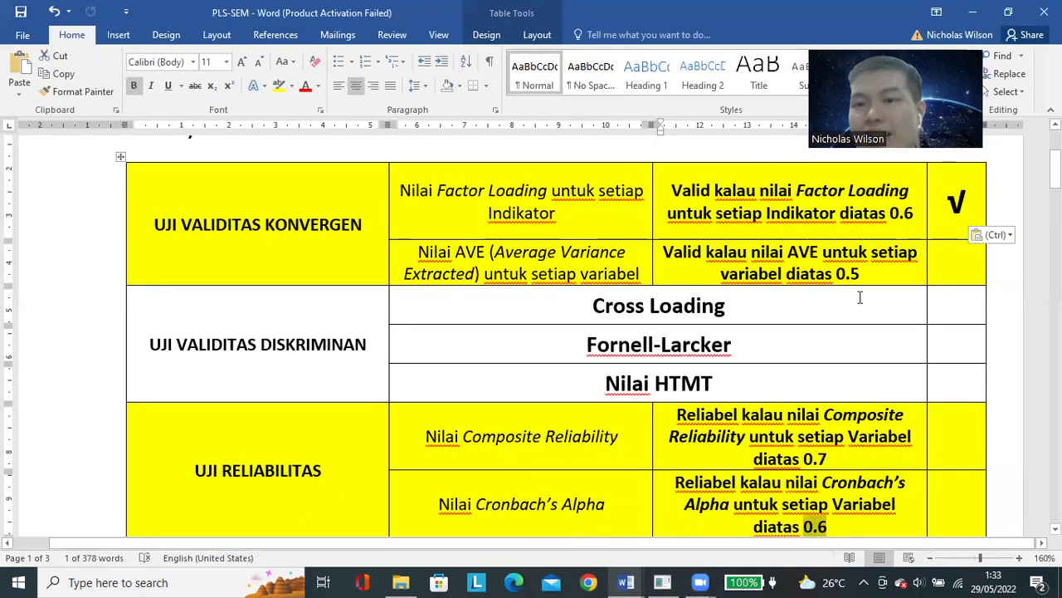
click(948, 444)
text(√)
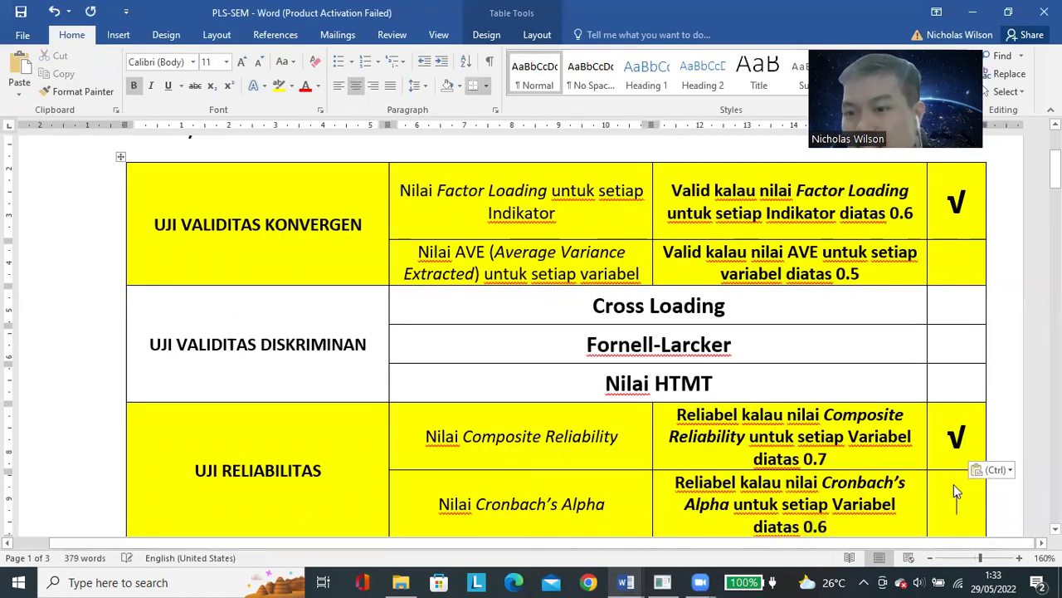
click(953, 486)
text(√)
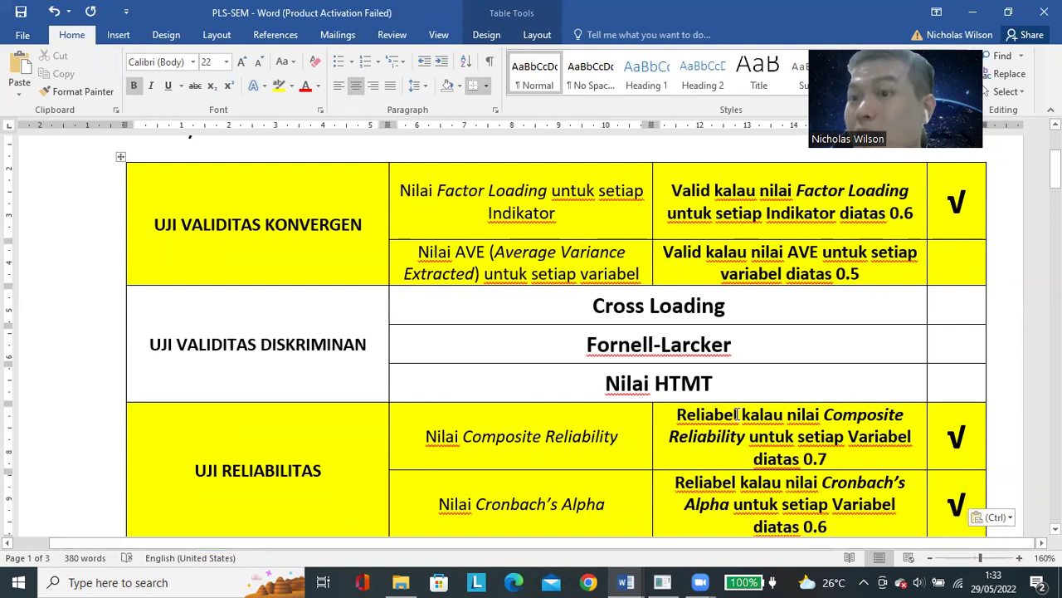
- Switch to SmartPLS and examine the loadings of indicators REL1 to REL4 on Reliability (X2) in the Model Project PLS 1 diagram
click(676, 578)
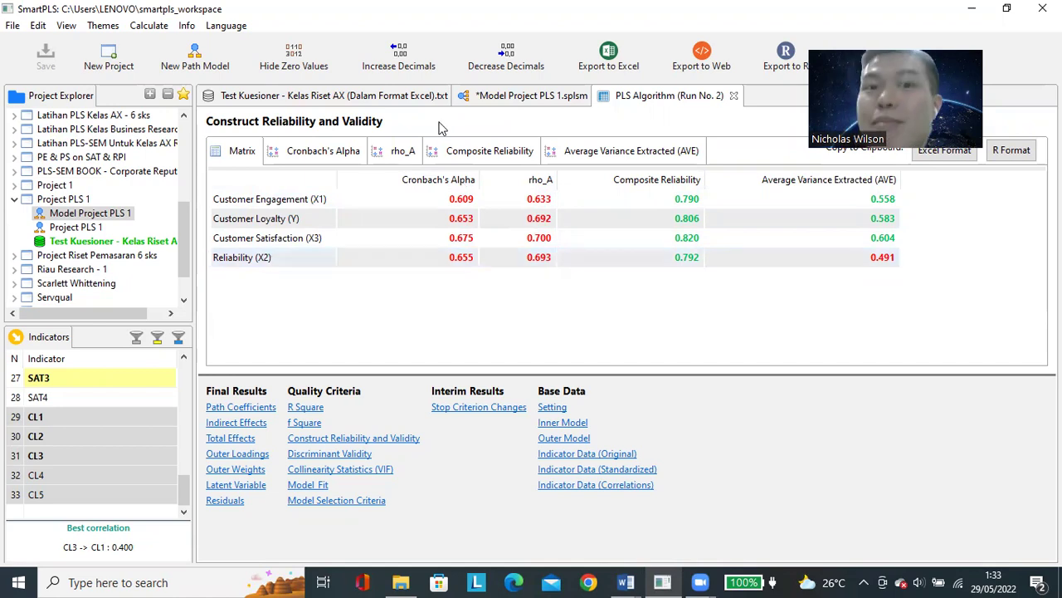
click(498, 98)
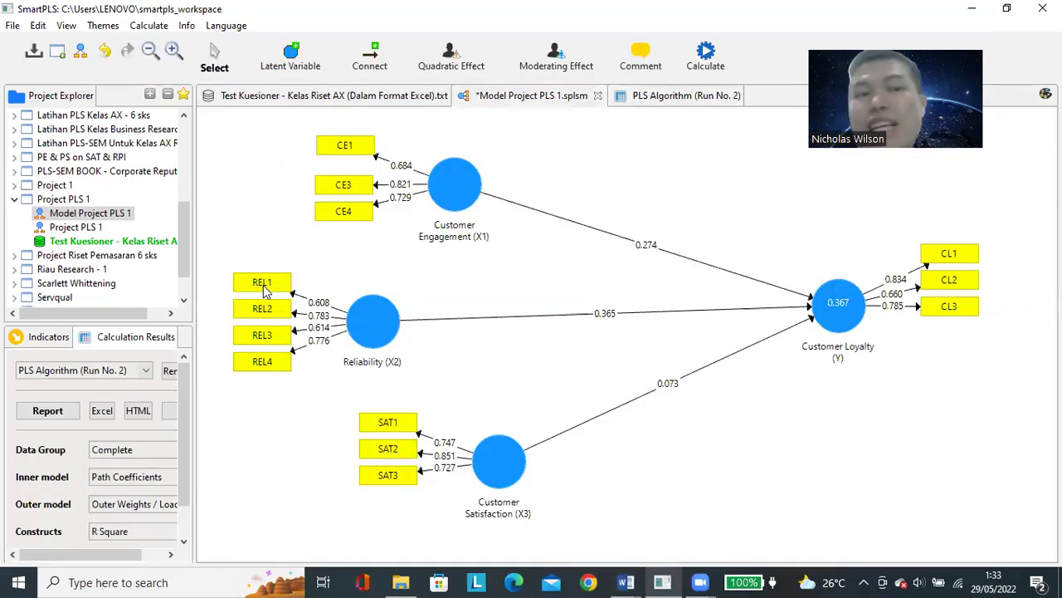
click(259, 312)
click(257, 337)
click(259, 365)
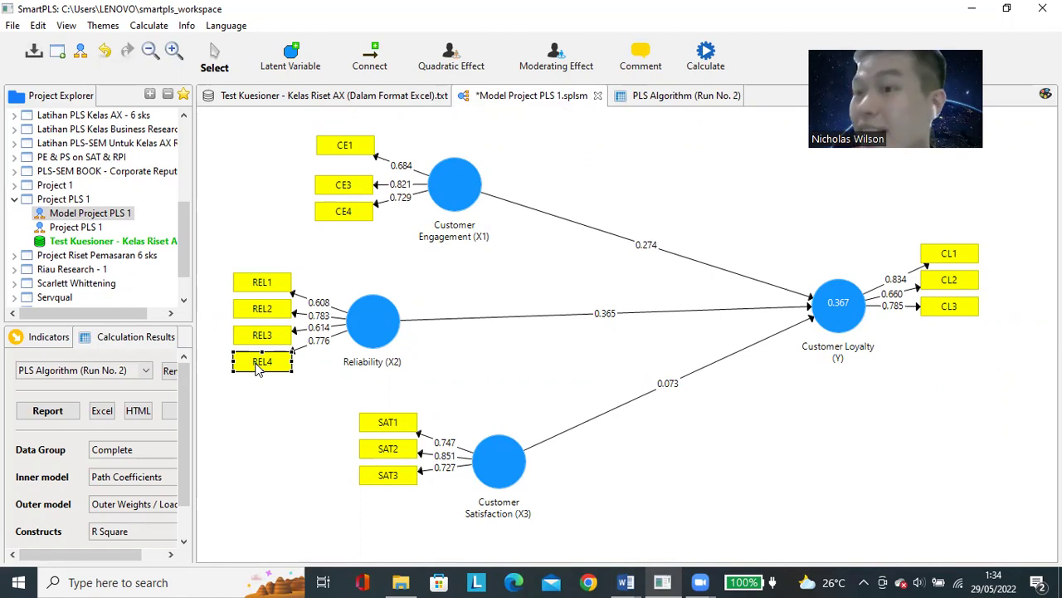
click(392, 280)
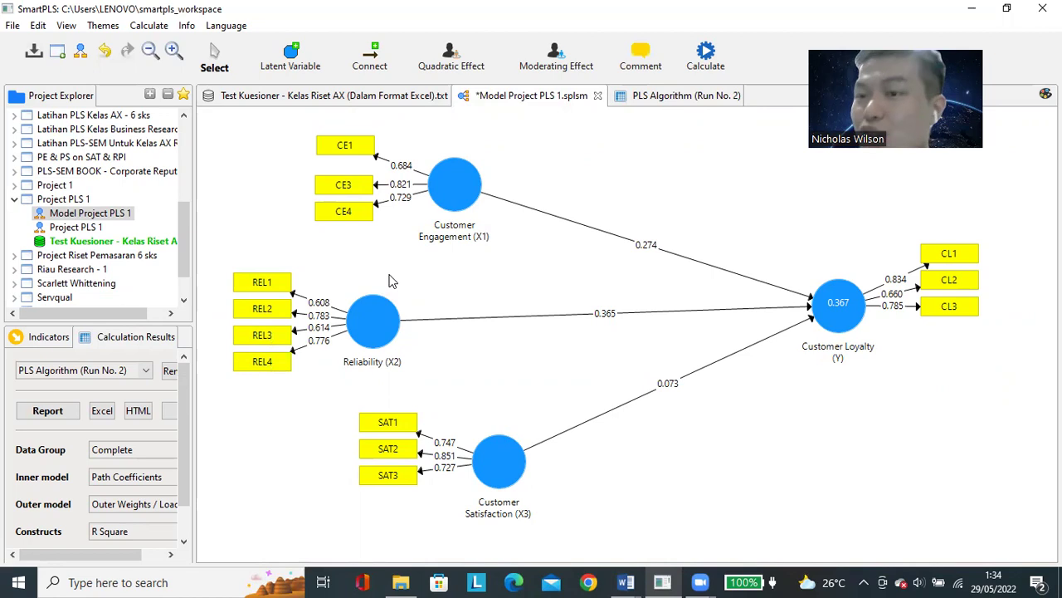
click(363, 334)
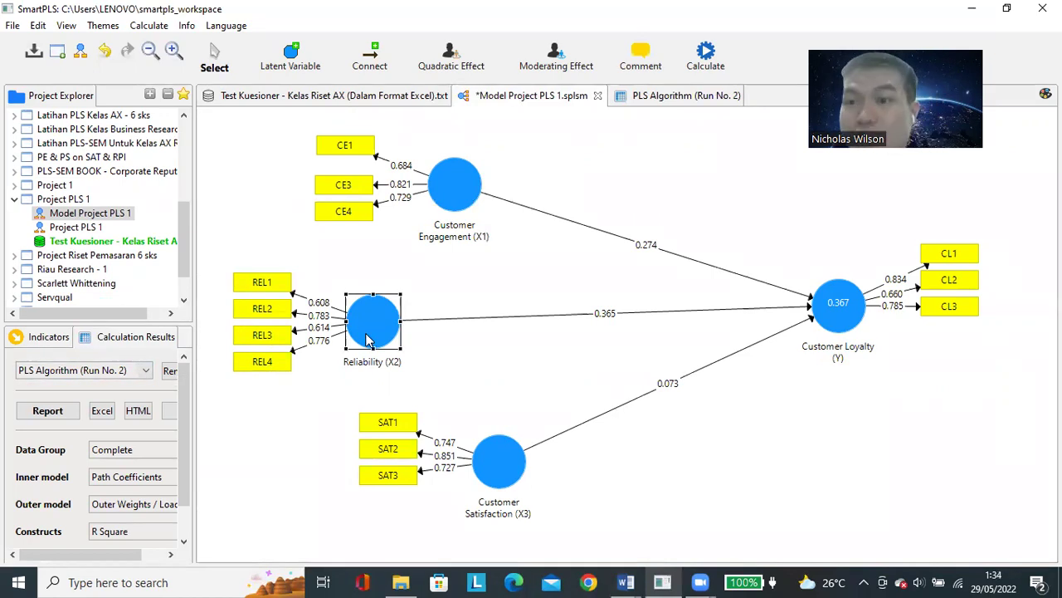
click(279, 284)
click(279, 365)
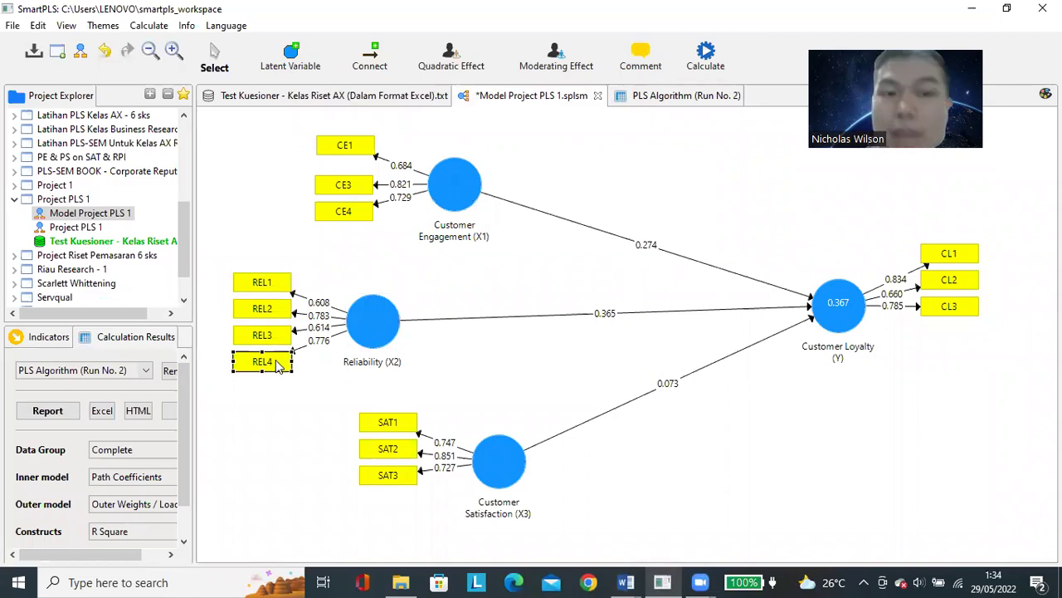
- Compare the loadings of the four Reliability (X2) indicators to find the weakest one to remove from the model
click(279, 284)
click(270, 311)
click(276, 336)
click(278, 359)
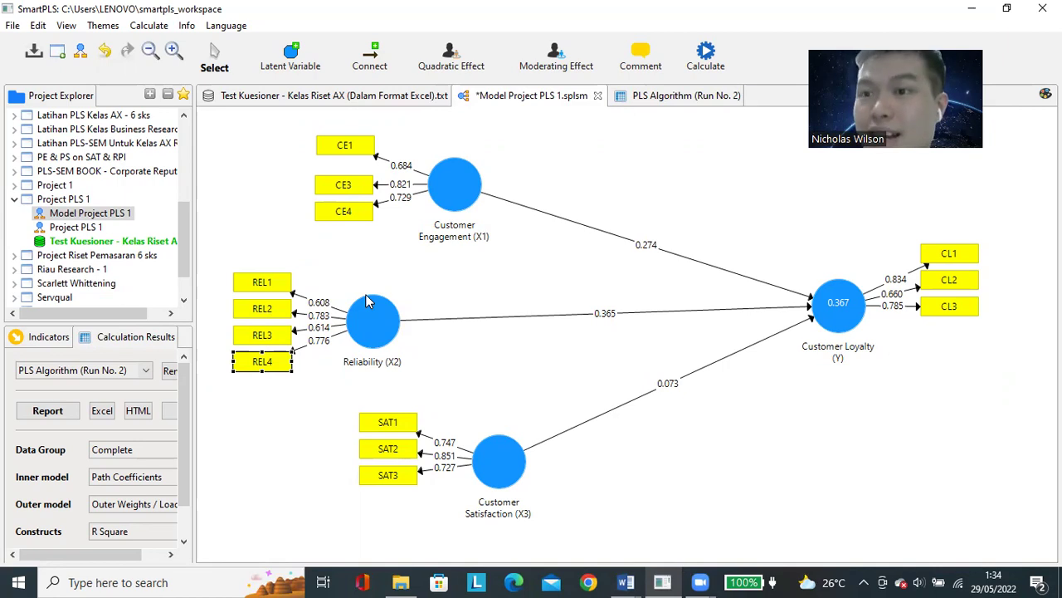
click(281, 285)
click(275, 310)
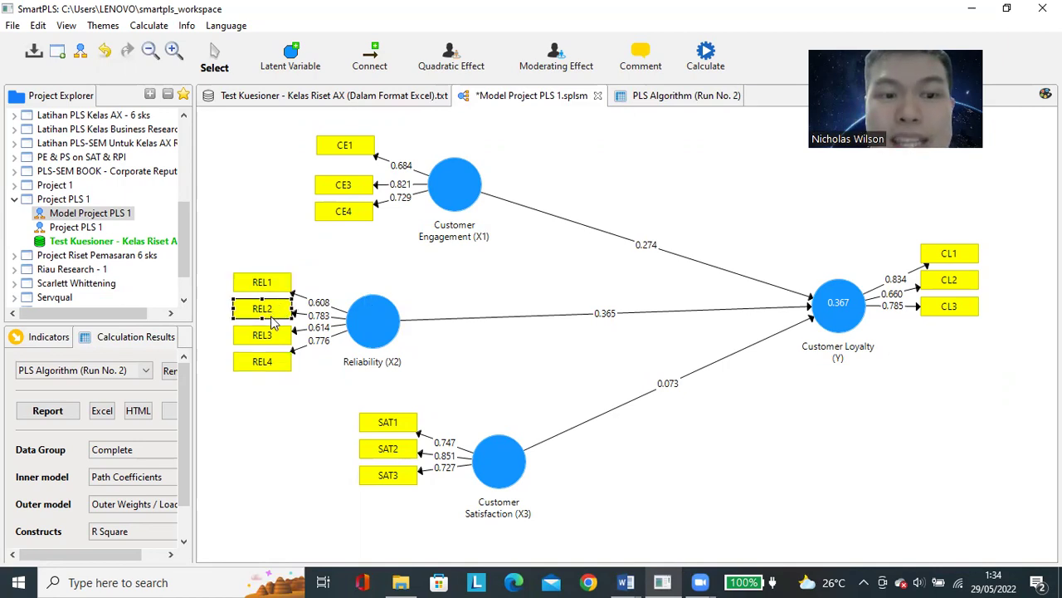
click(273, 338)
click(277, 365)
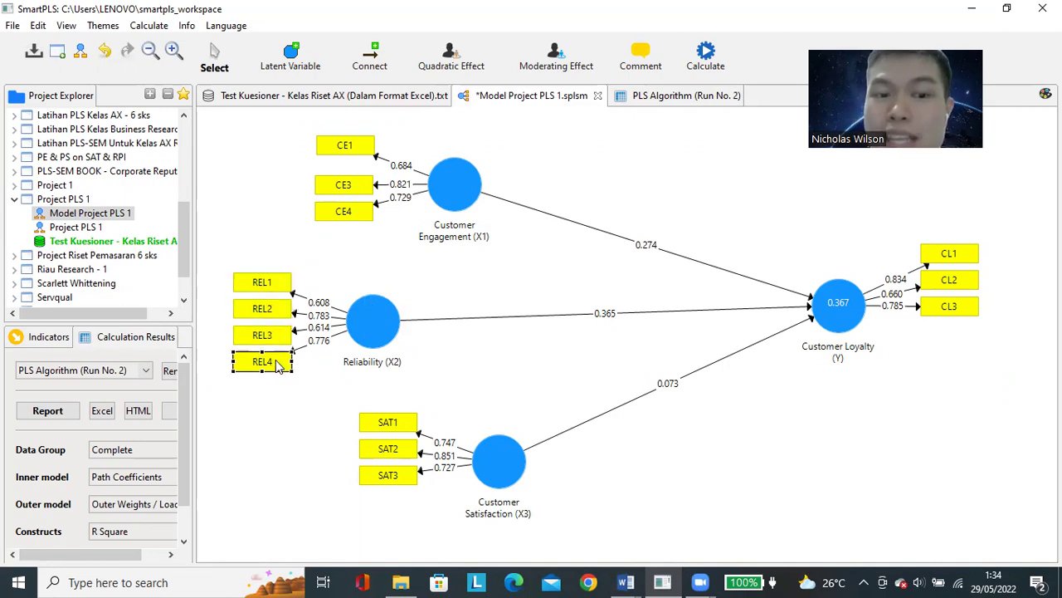
click(262, 285)
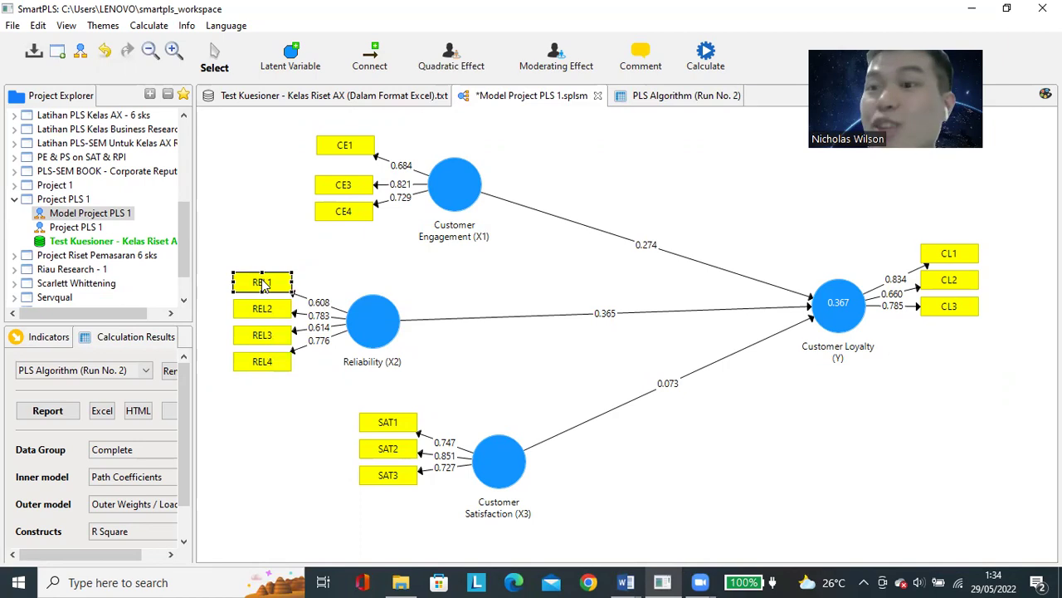
click(322, 309)
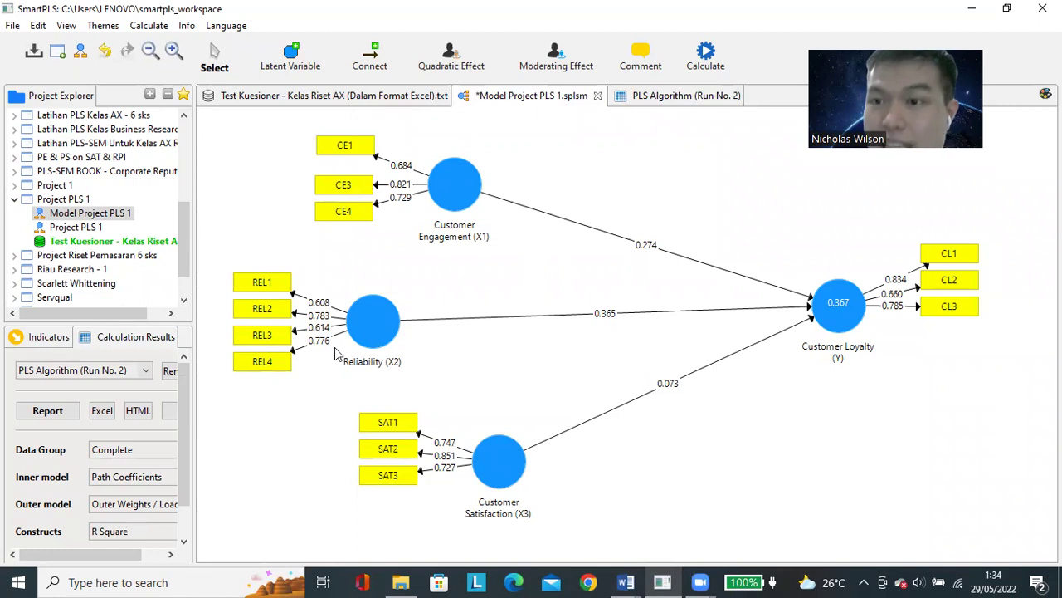
- Delete the REL1 indicator from Reliability (X2) in the path model
right_click(259, 282)
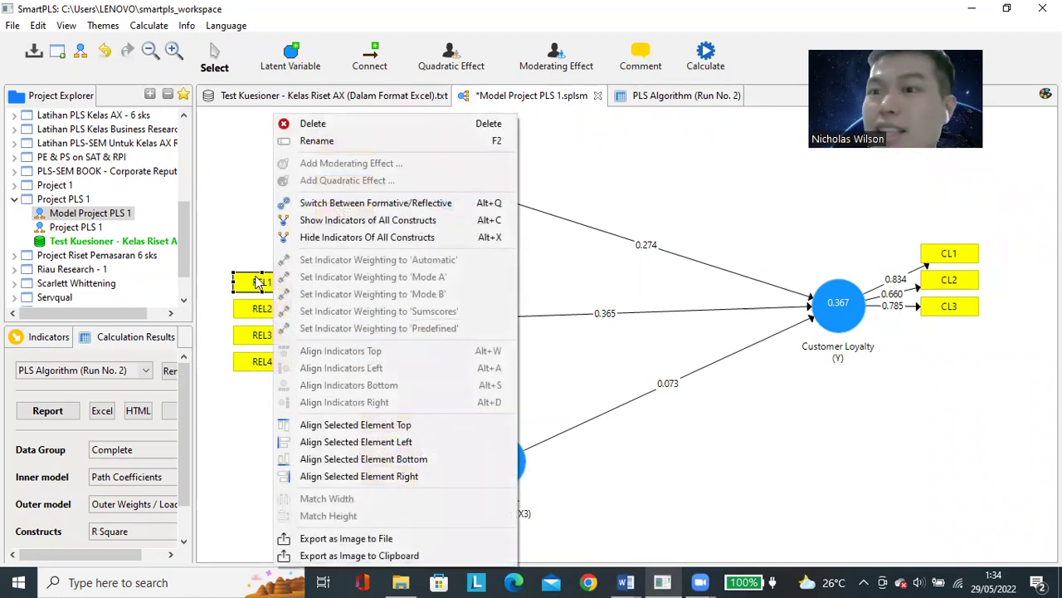
click(258, 282)
right_click(257, 283)
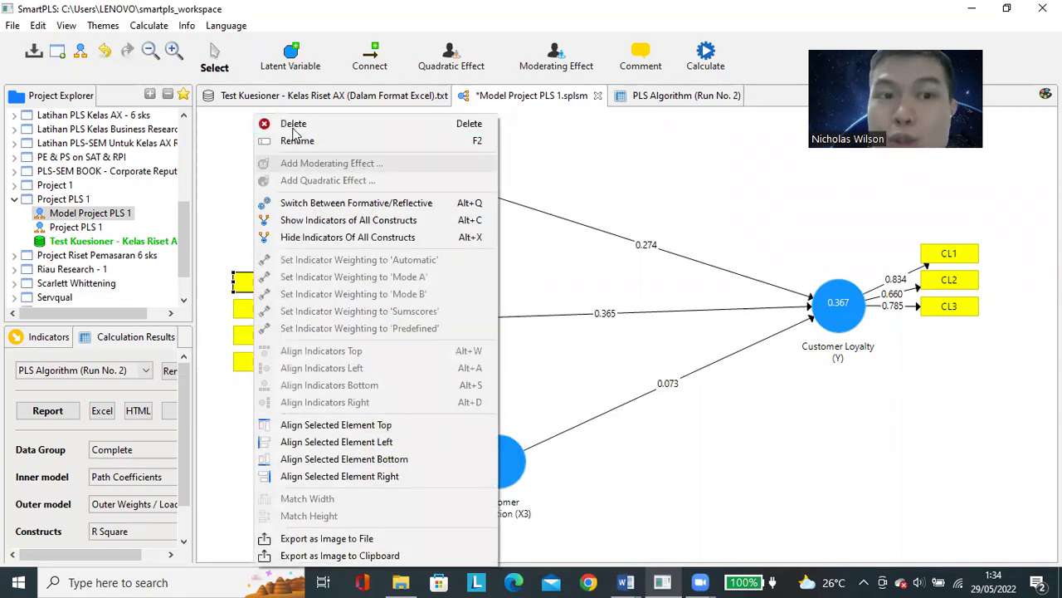
click(291, 124)
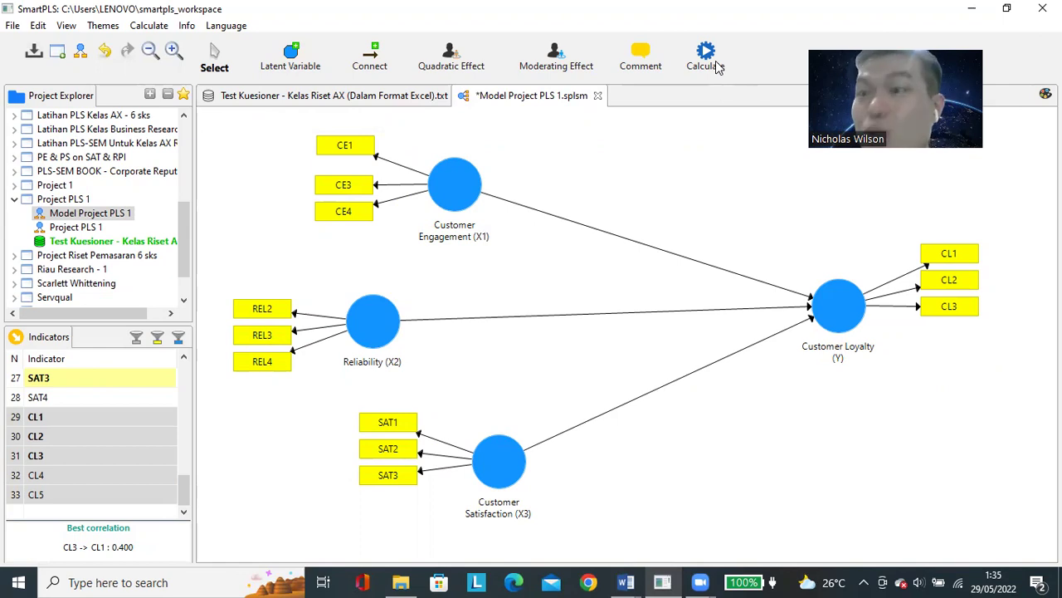
- Recalculate the model with the PLS Algorithm and open its Construct Reliability and Validity results
click(705, 58)
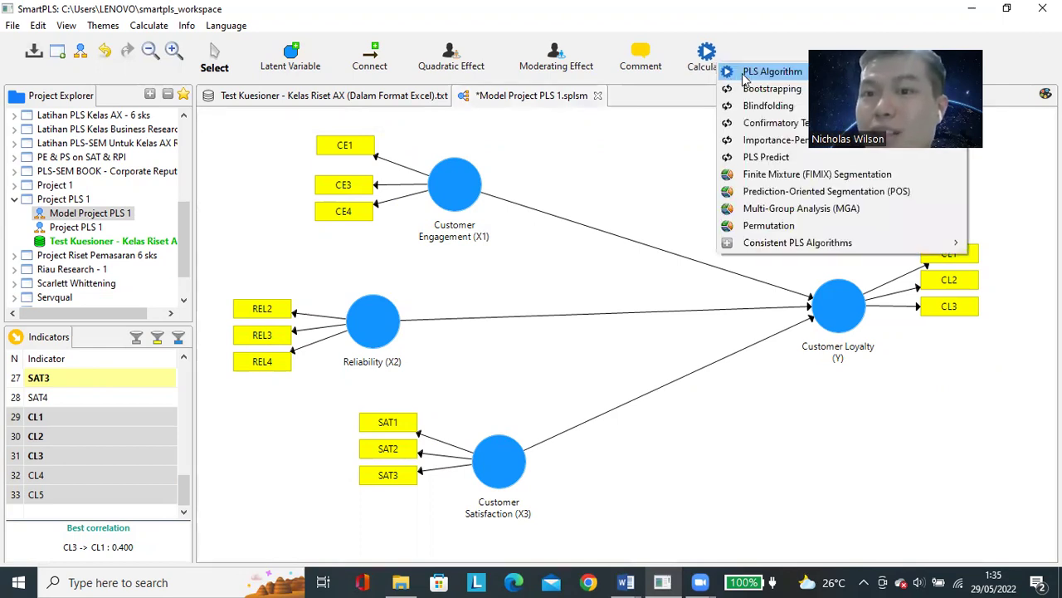
click(747, 75)
key(Return)
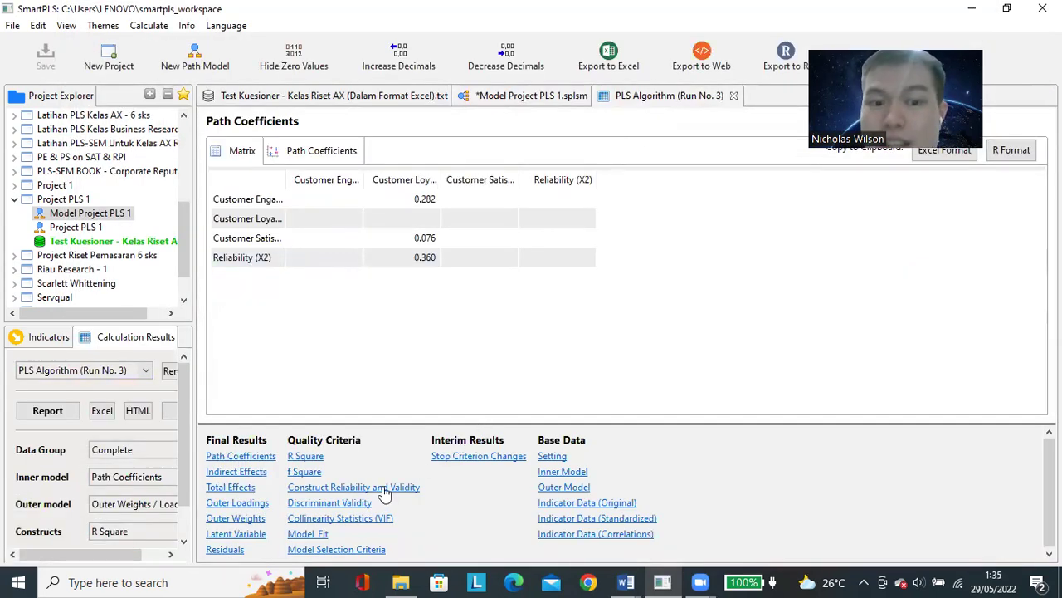
click(384, 491)
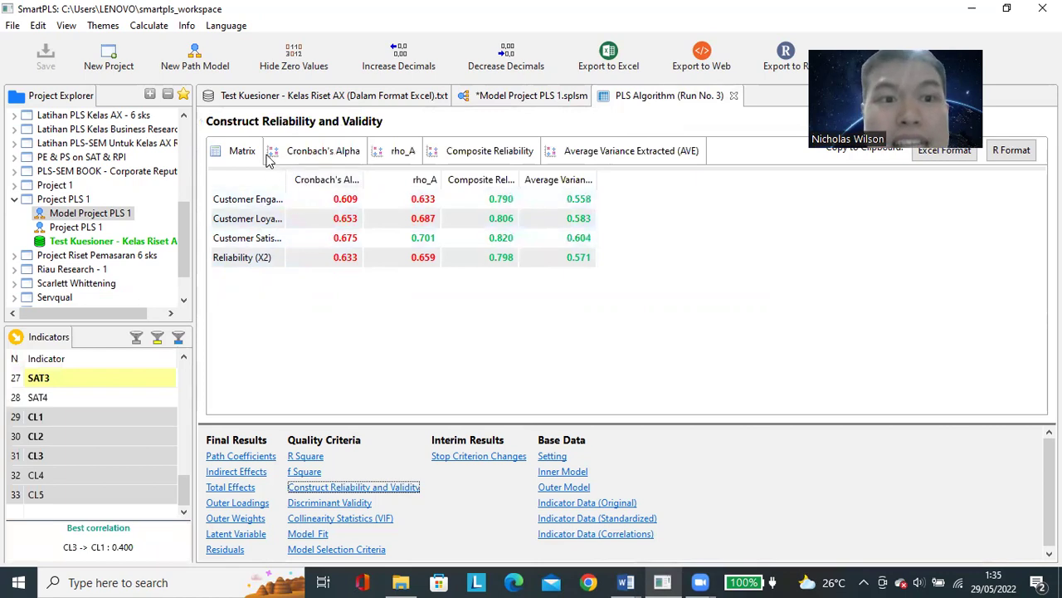
- Widen the results matrix columns so the construct names and the Cronbach's Alpha, Composite Reliability and Average Variance Extracted (AVE) headings show in full
drag(285, 179, 355, 179)
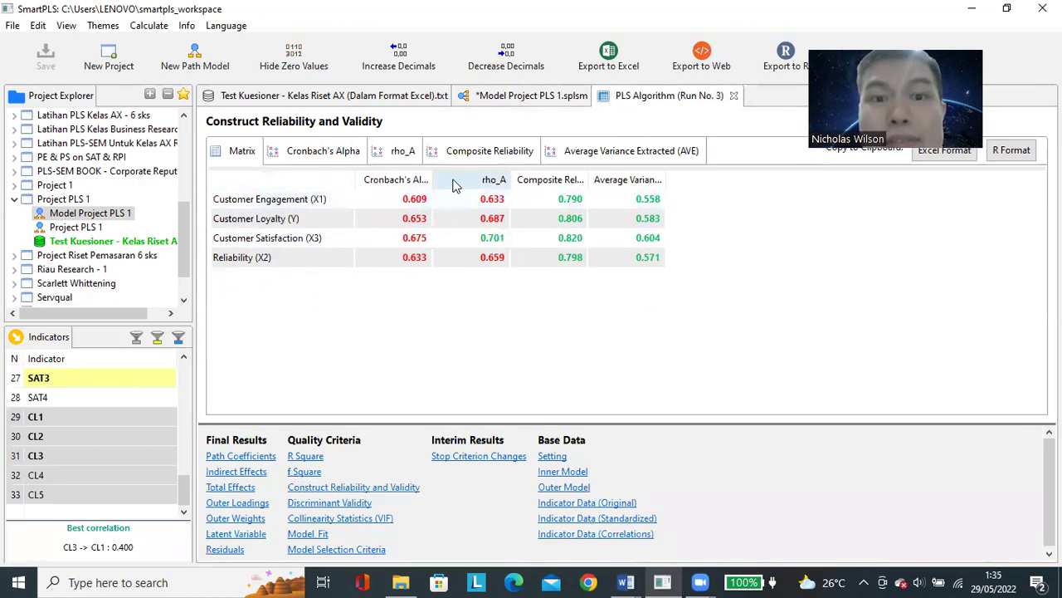
drag(434, 180, 475, 180)
drag(707, 180, 780, 190)
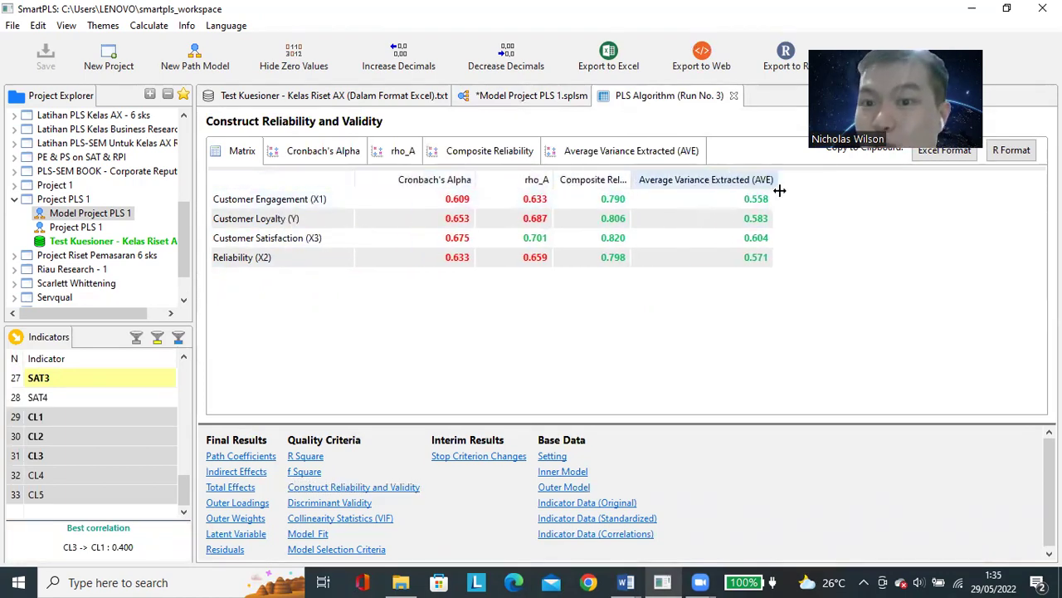
drag(633, 180, 712, 180)
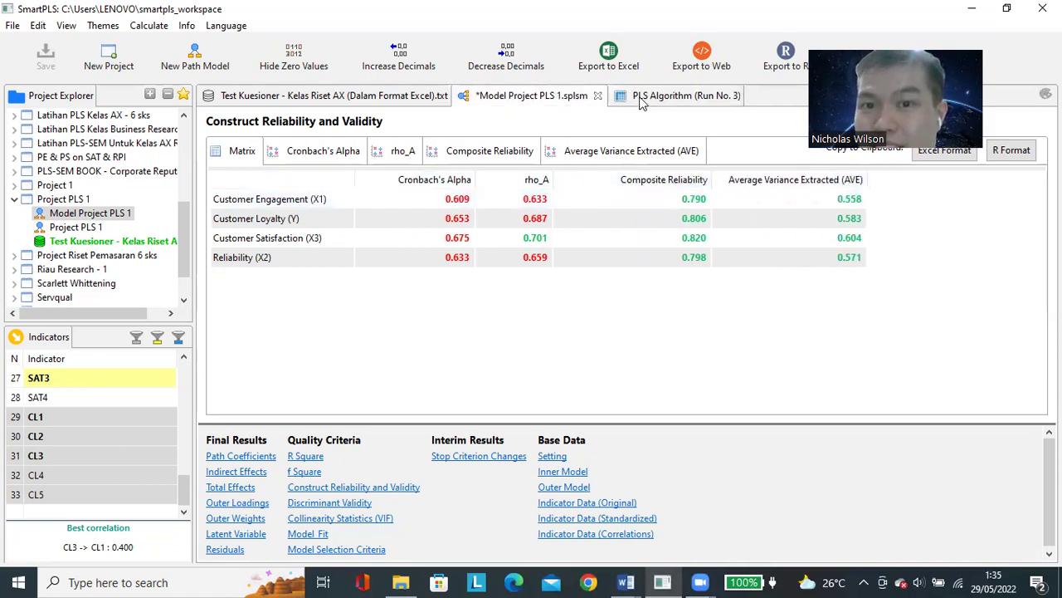
click(640, 97)
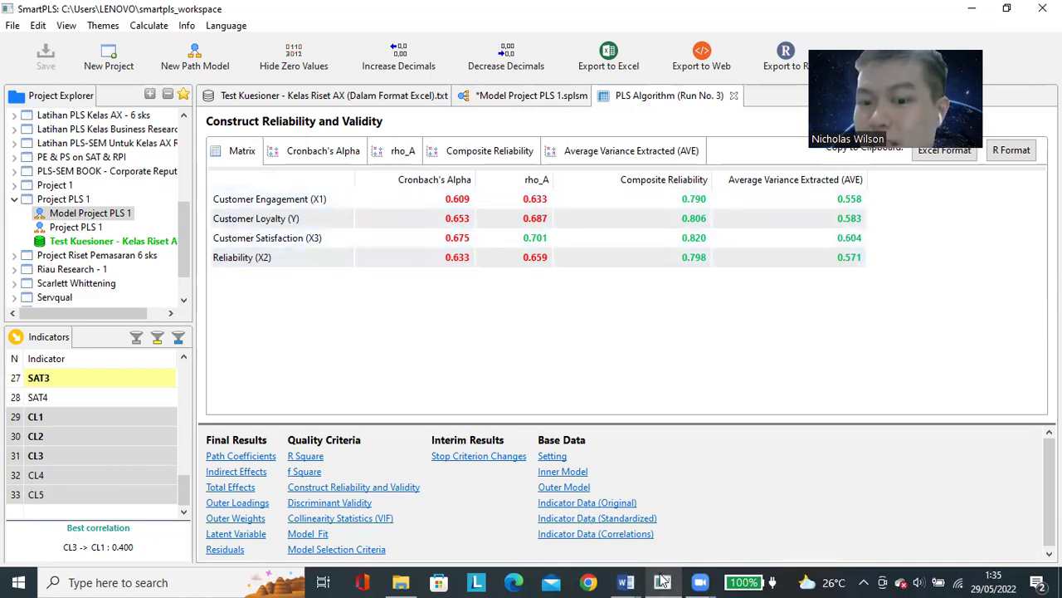
- Switch to the PLS-SEM document in Word and mark the AVE row of the criteria table with √
mouse_move(626, 582)
click(750, 531)
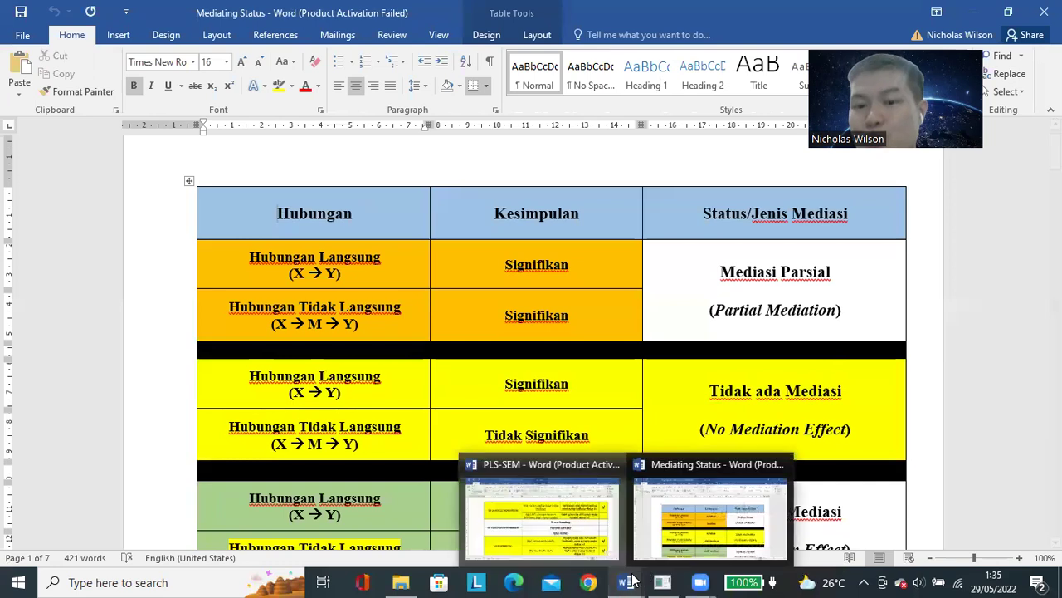
click(530, 503)
click(952, 257)
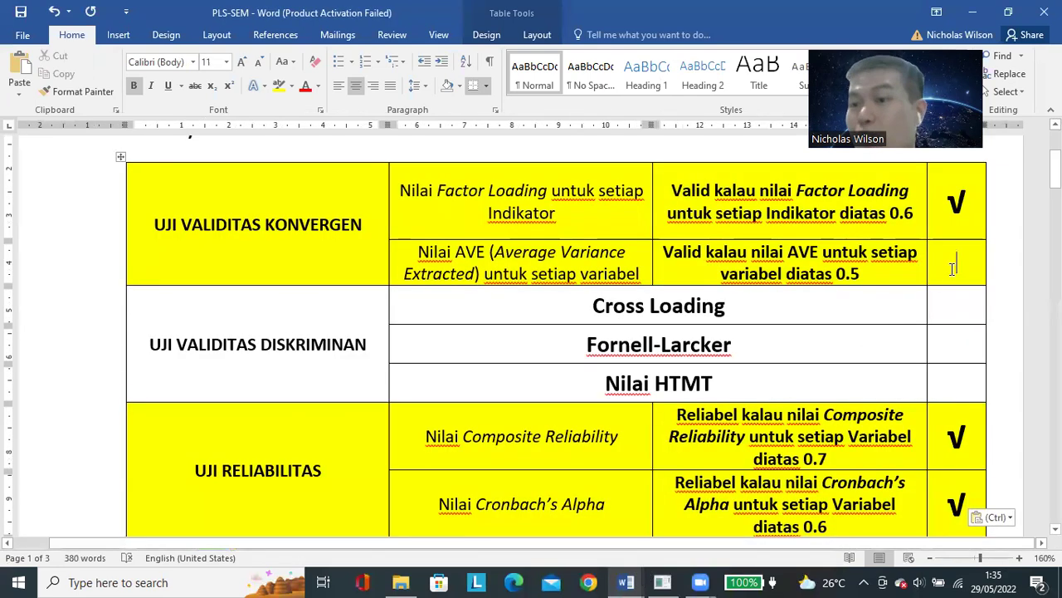
text(√)
- Switch to SmartPLS and shift Customer Engagement (X1), Reliability (X2) and Customer Loyalty (Y) slightly in the Model Project PLS 1 diagram
mouse_move(693, 581)
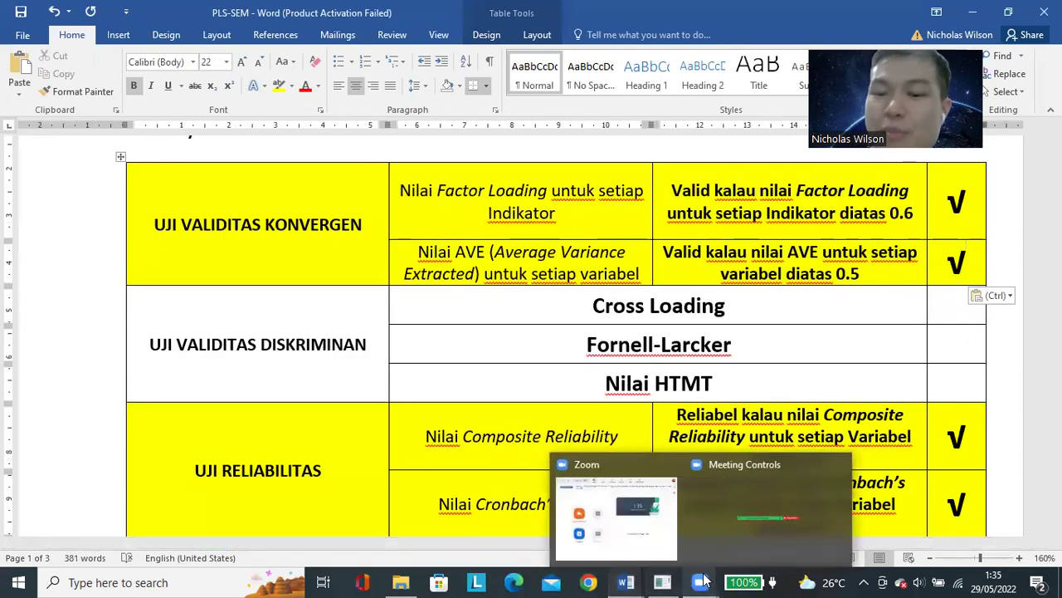
click(662, 581)
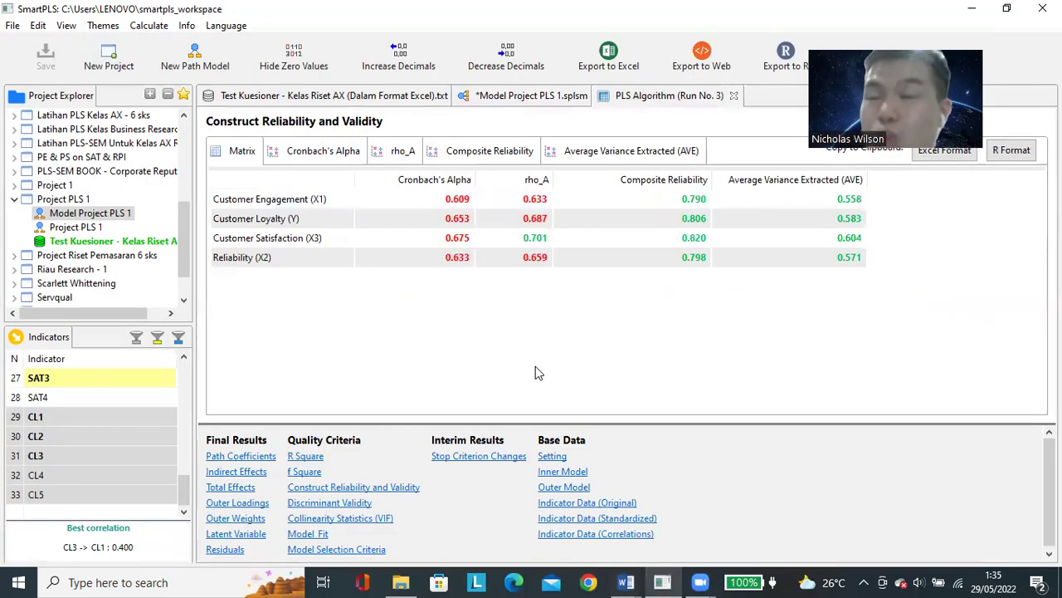
click(525, 97)
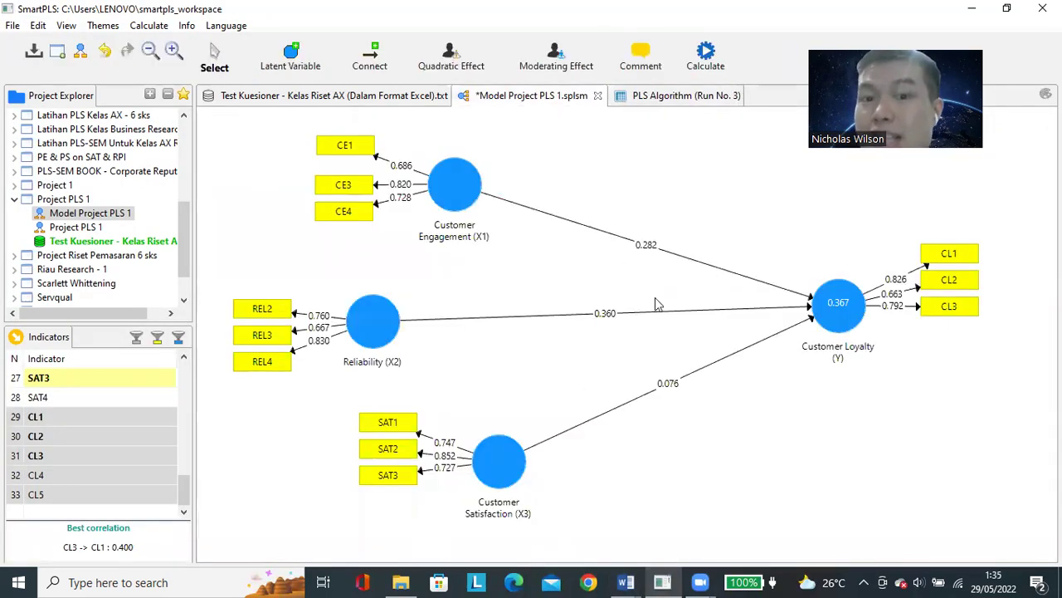
click(454, 189)
drag(451, 190, 445, 185)
drag(375, 326, 374, 313)
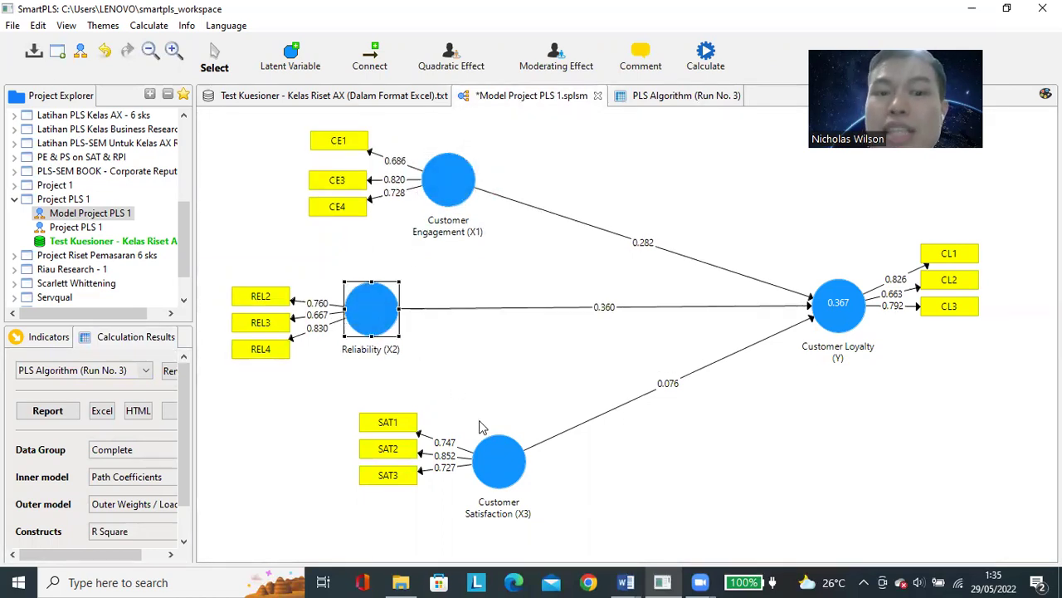
click(498, 462)
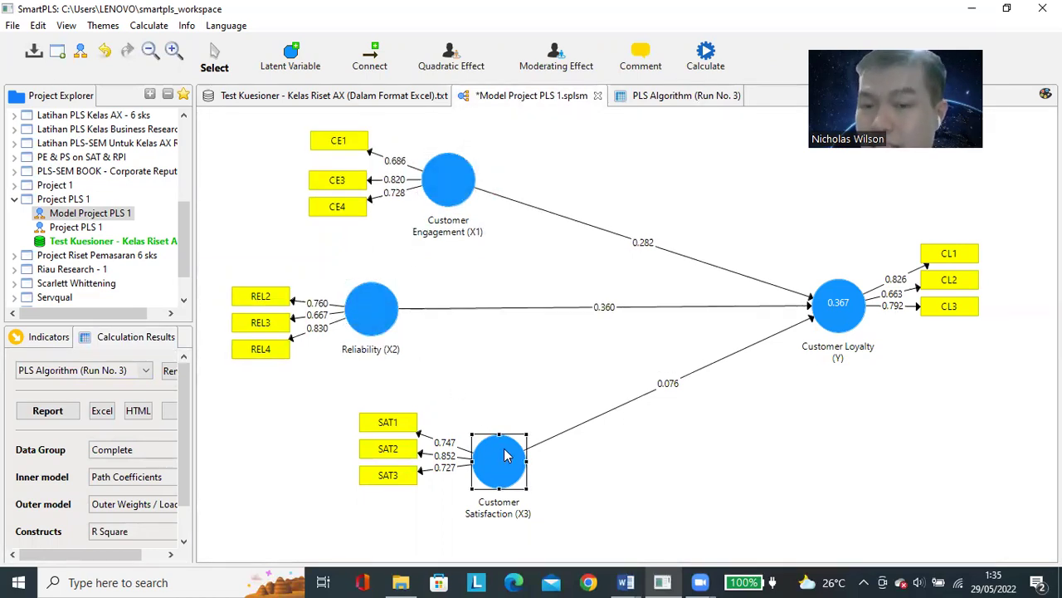
click(836, 302)
drag(835, 302, 817, 301)
click(945, 393)
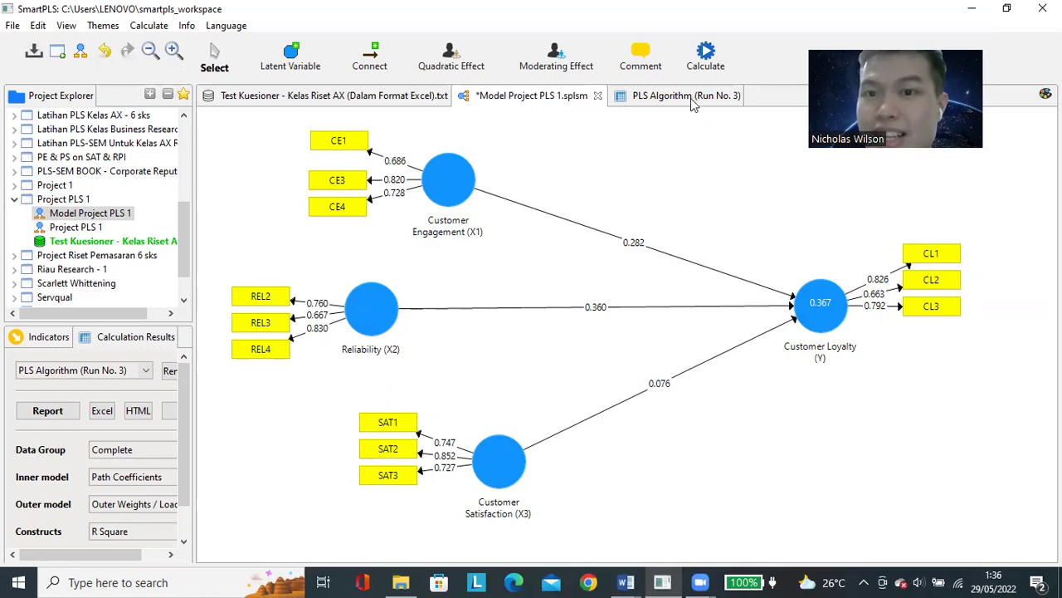
- Return to the PLS-SEM document in Word and review the ticked convergent validity and reliability criteria
mouse_move(625, 573)
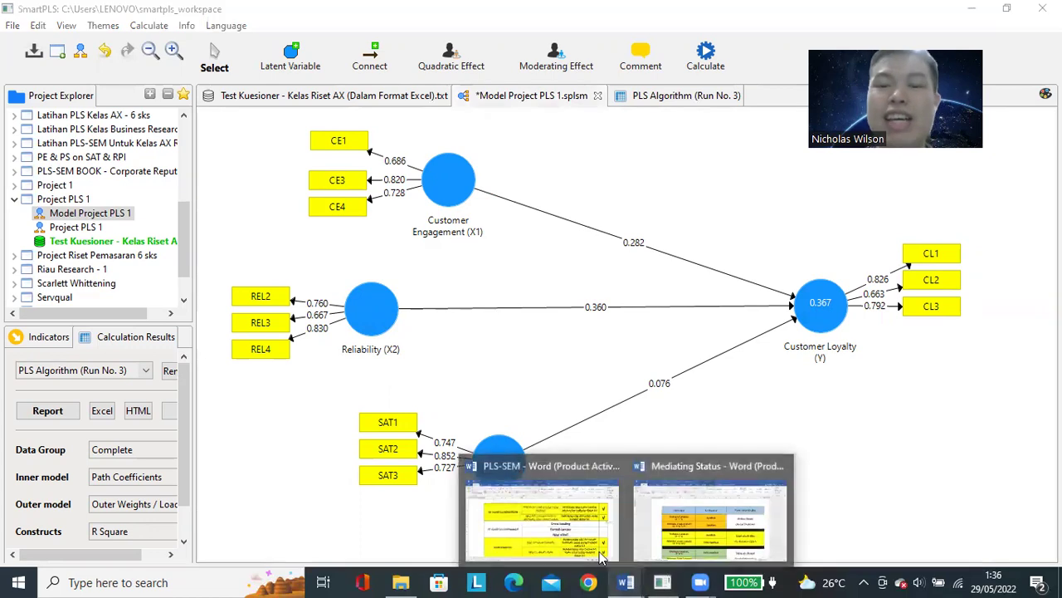
click(735, 510)
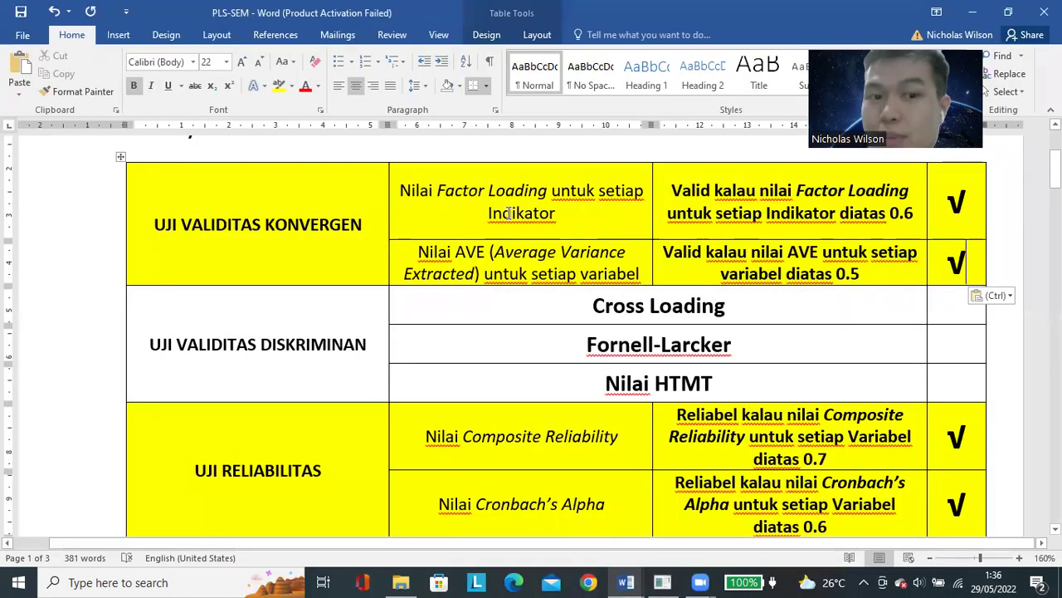
drag(154, 222, 362, 224)
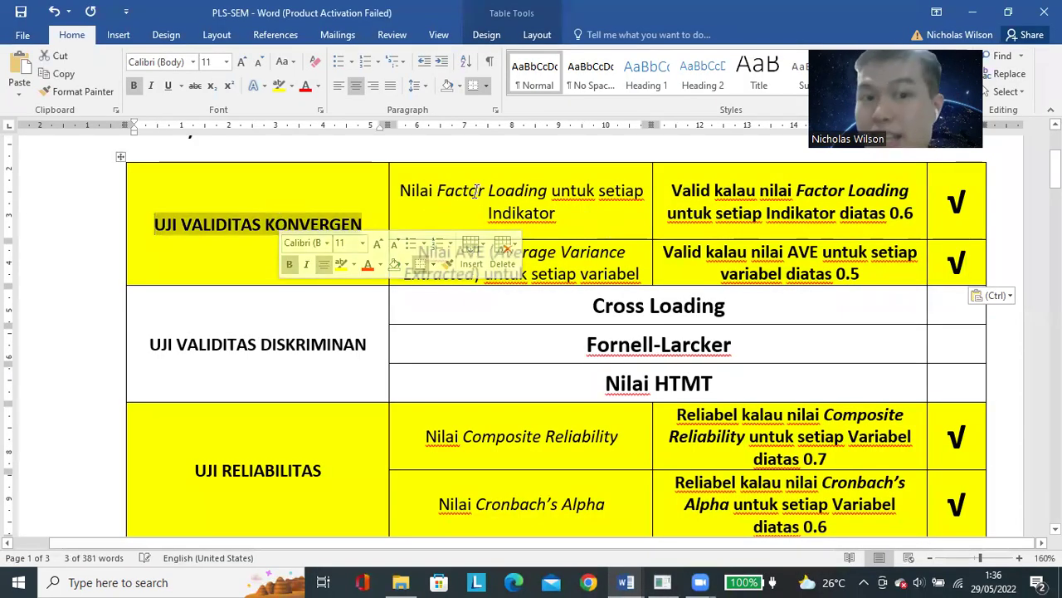
drag(437, 190, 556, 214)
triple_click(444, 262)
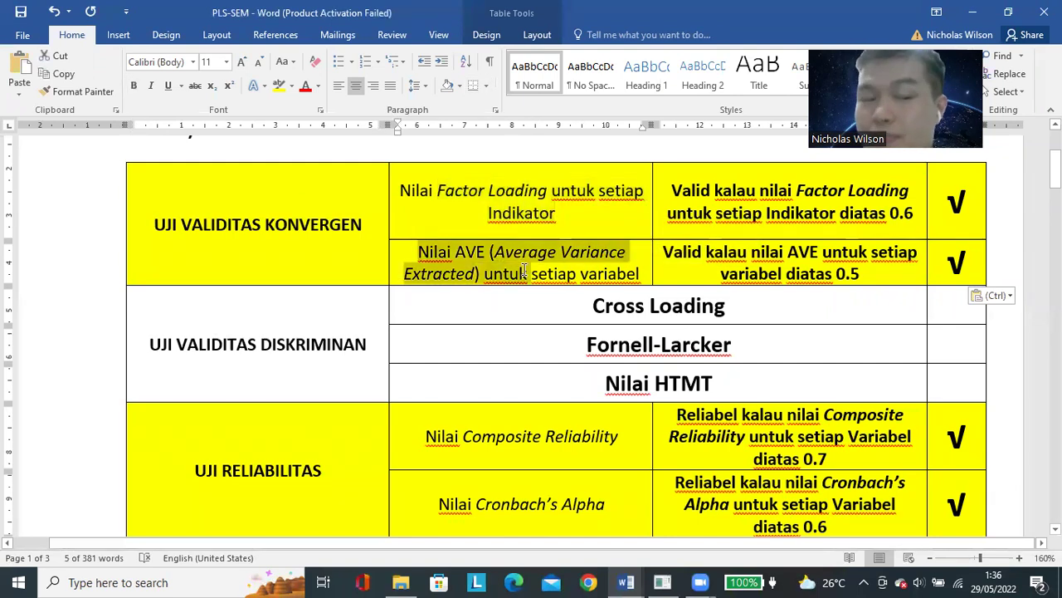
triple_click(253, 476)
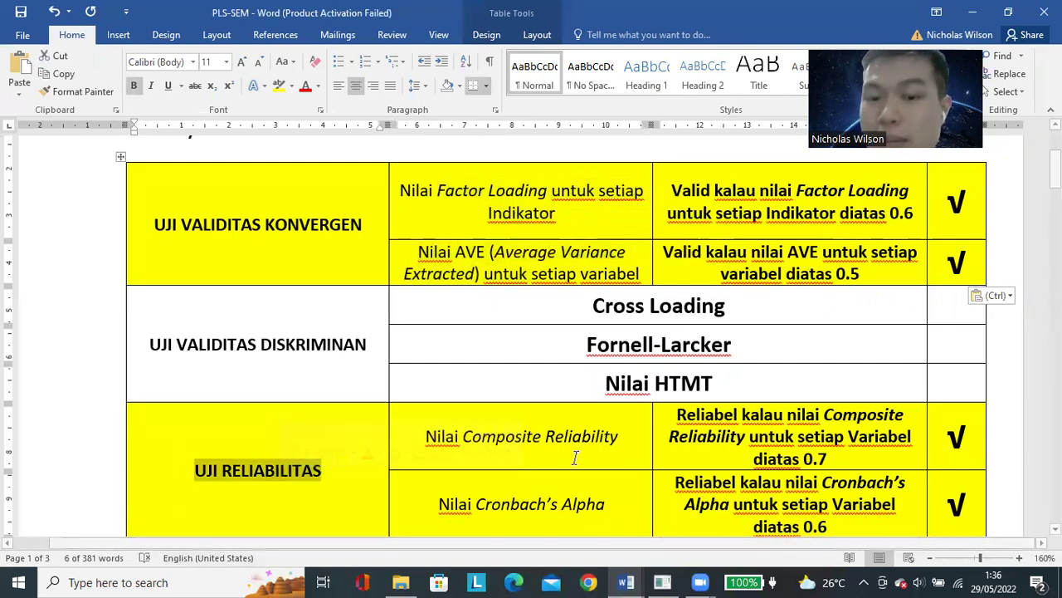
drag(572, 455, 571, 498)
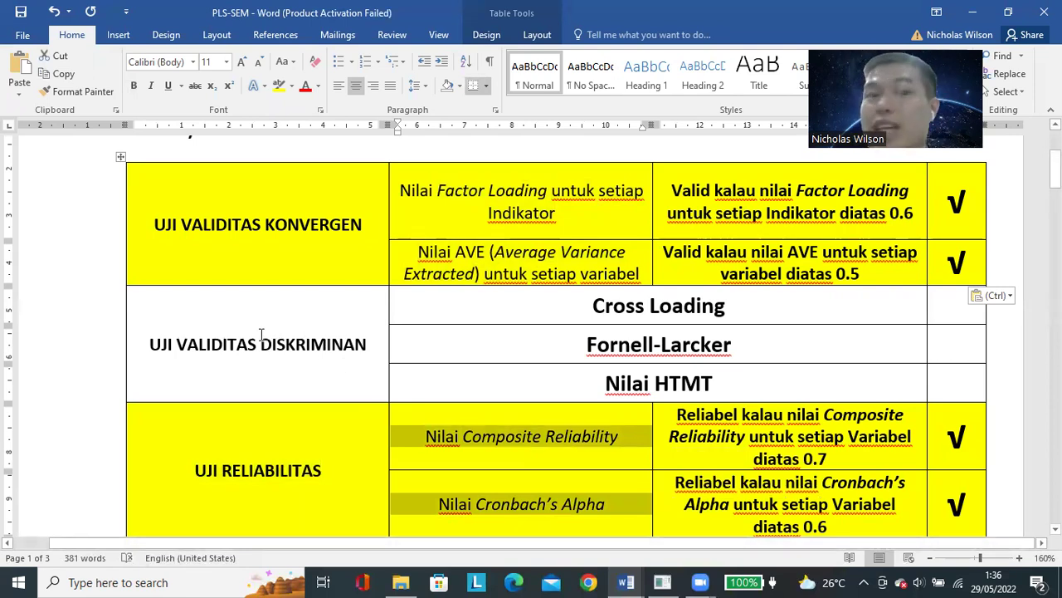
- Review the three discriminant validity criteria in the table: Cross Loading, Fornell-Larcker and Nilai HTMT
drag(217, 341, 285, 349)
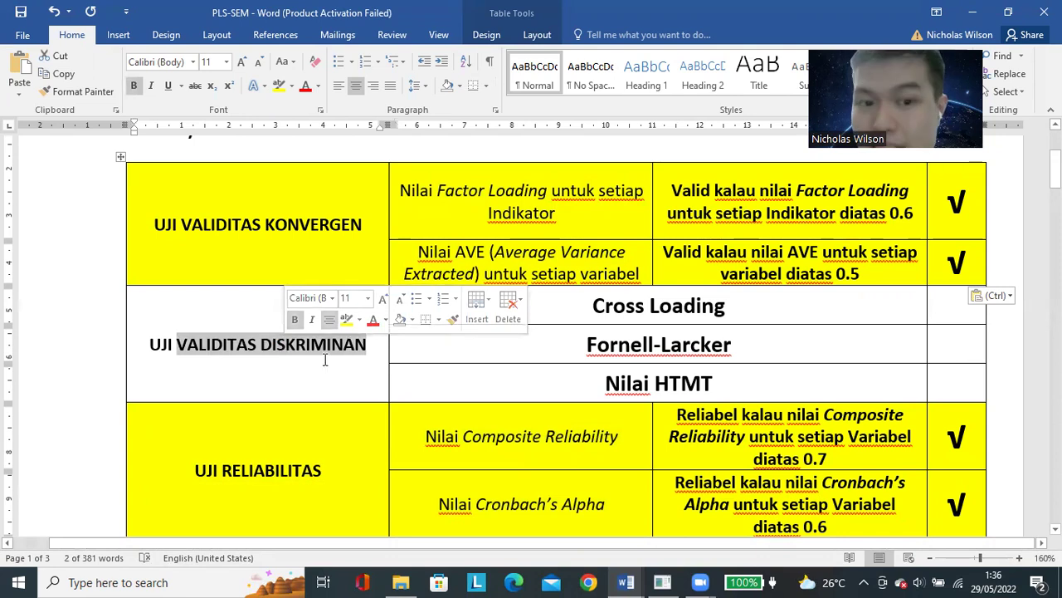
click(627, 383)
drag(627, 314, 598, 368)
drag(591, 305, 728, 306)
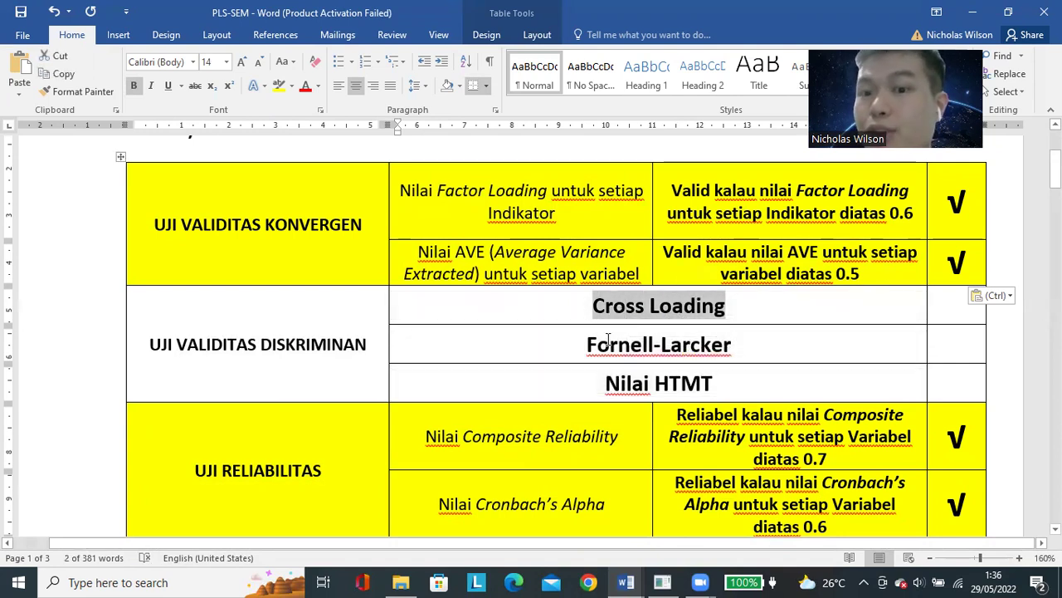
drag(587, 344, 732, 344)
drag(605, 383, 695, 397)
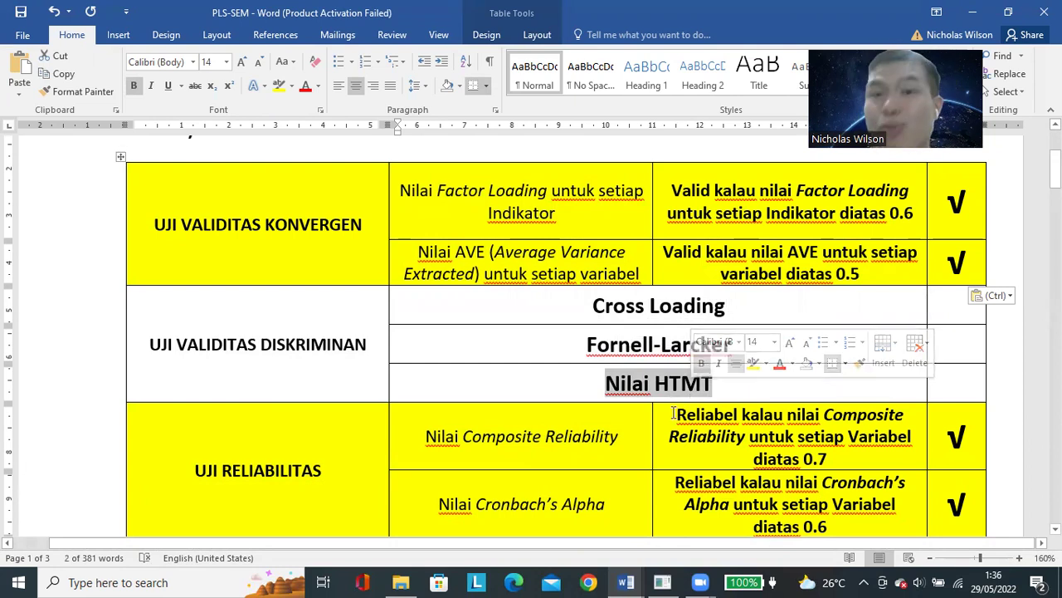
shift+click(623, 312)
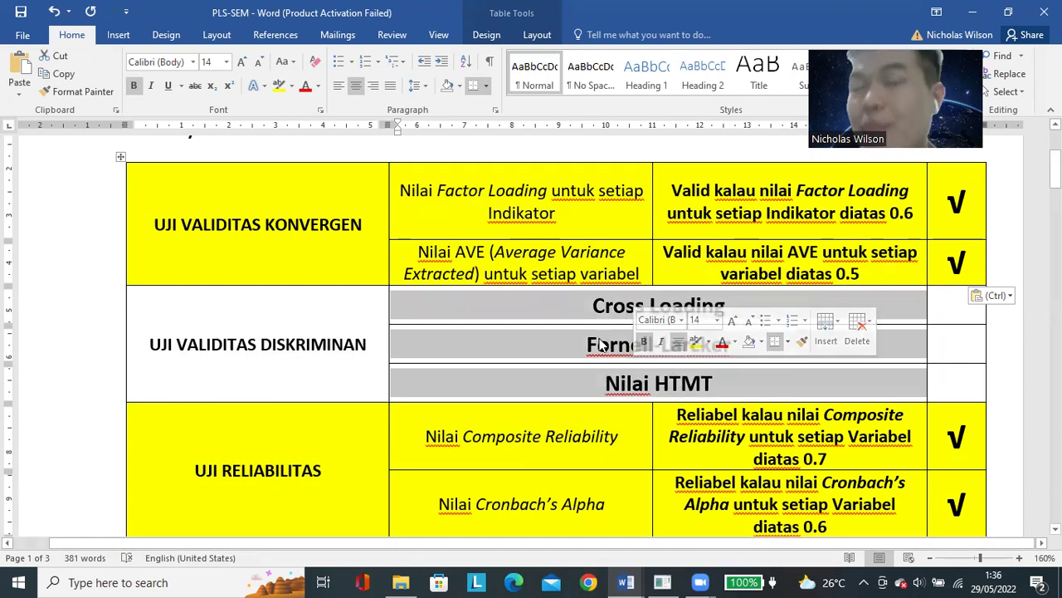
- Switch to SmartPLS and look through the Discriminant Validity results of PLS Algorithm (Run No. 3): Fornell-Larcker Criterion, Cross Loadings and HTMT
click(671, 581)
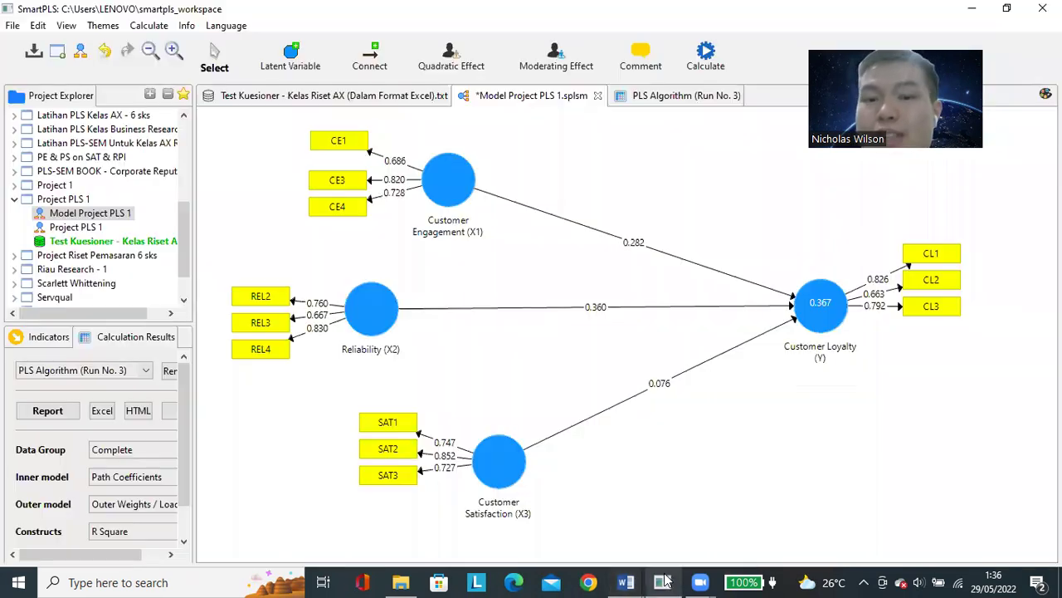
click(639, 100)
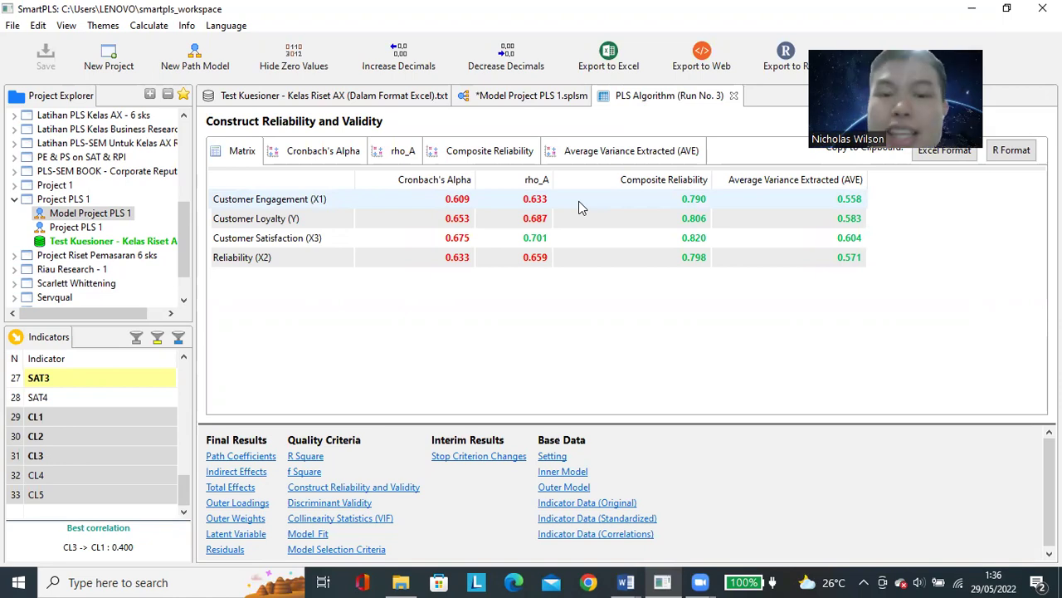
drag(415, 420, 498, 336)
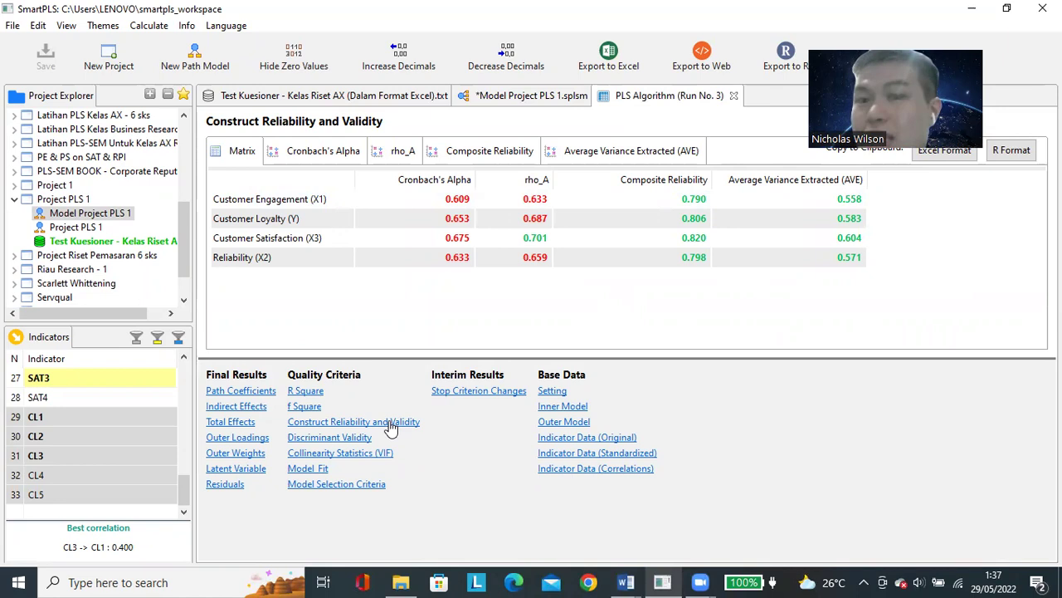
click(342, 439)
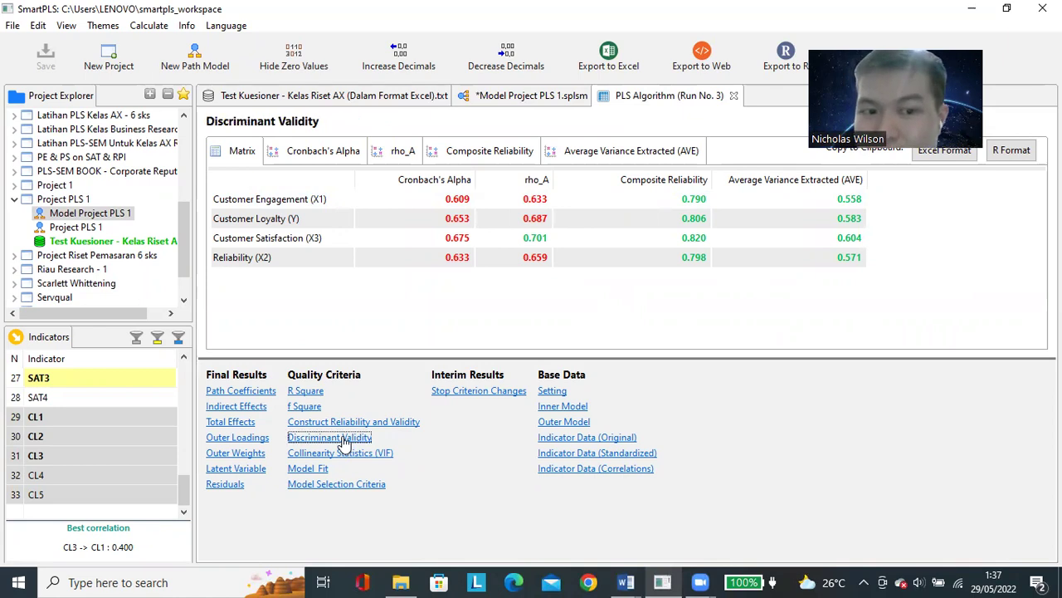
drag(282, 188, 353, 189)
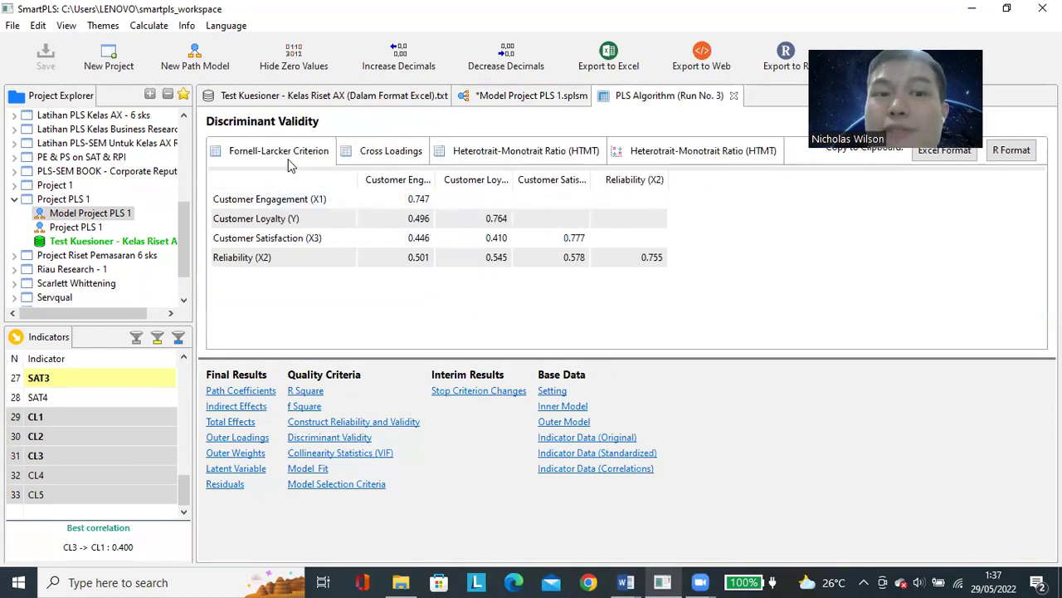
click(368, 153)
click(518, 155)
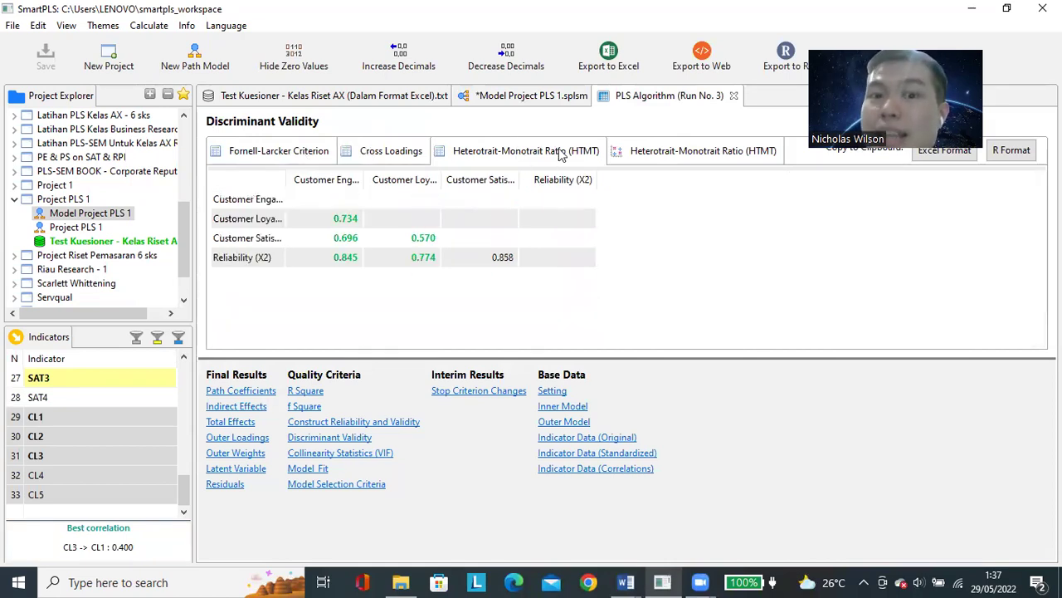
click(257, 153)
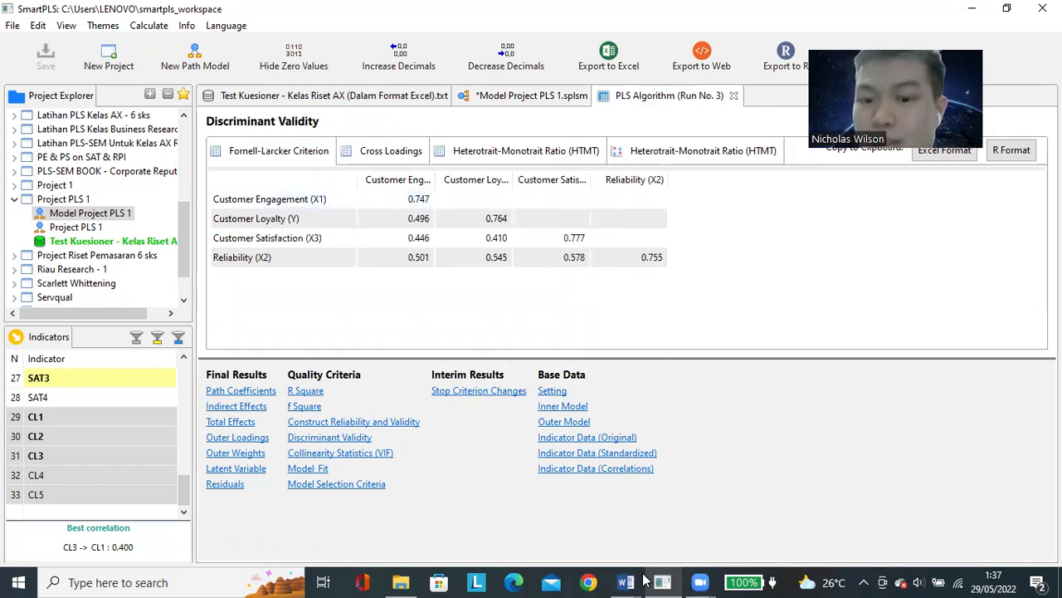
- Switch to the PLS-SEM document in Word and highlight the Fornell-Larcker criterion in the table
mouse_move(626, 582)
click(598, 542)
drag(587, 347, 732, 347)
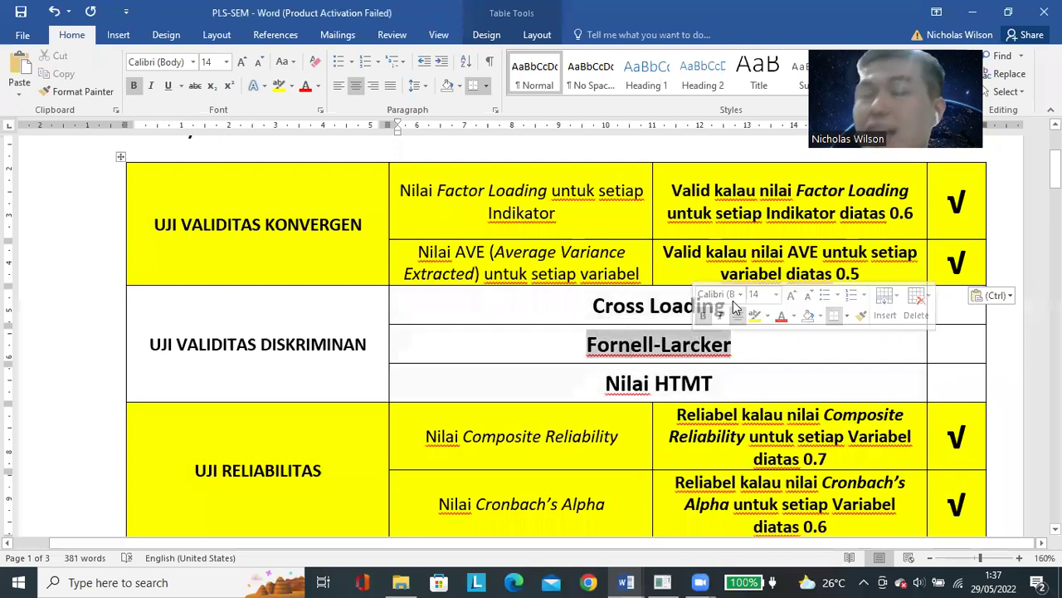
- Return to SmartPLS and widen the construct columns of the Fornell-Larcker Criterion table so their full names fit
click(967, 6)
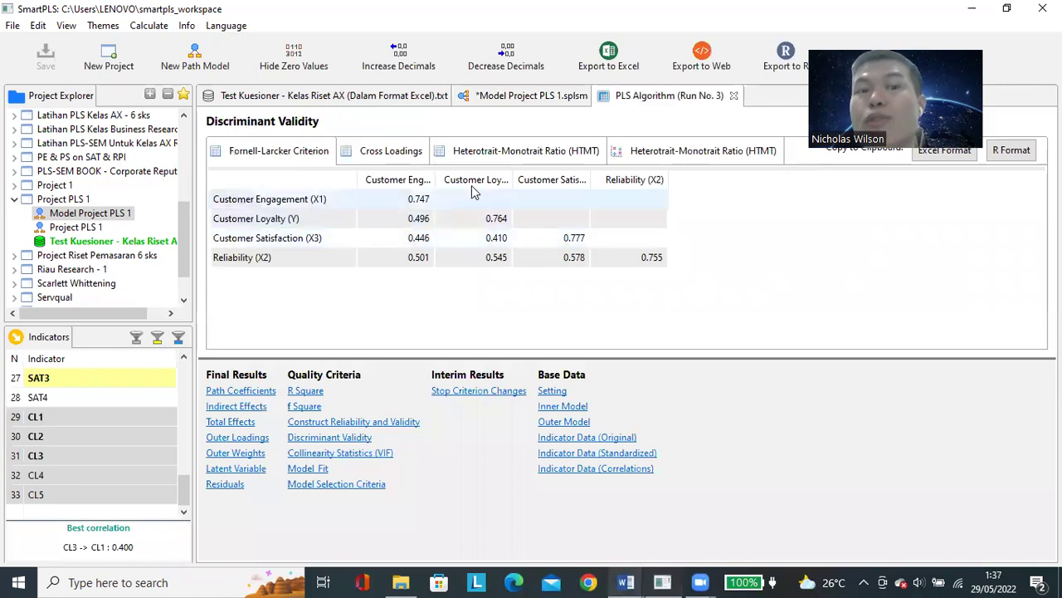
drag(513, 179, 548, 179)
drag(634, 179, 711, 179)
drag(434, 180, 508, 180)
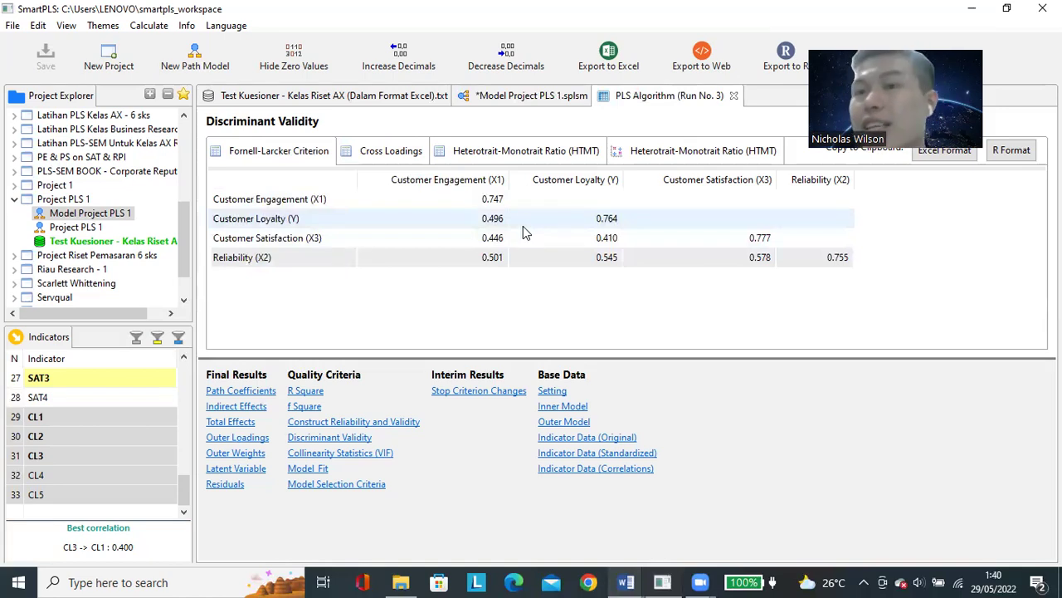
- Switch to the PLS-SEM document in Word and mark the Fornell-Larcker row of the criteria table with √
mouse_move(628, 581)
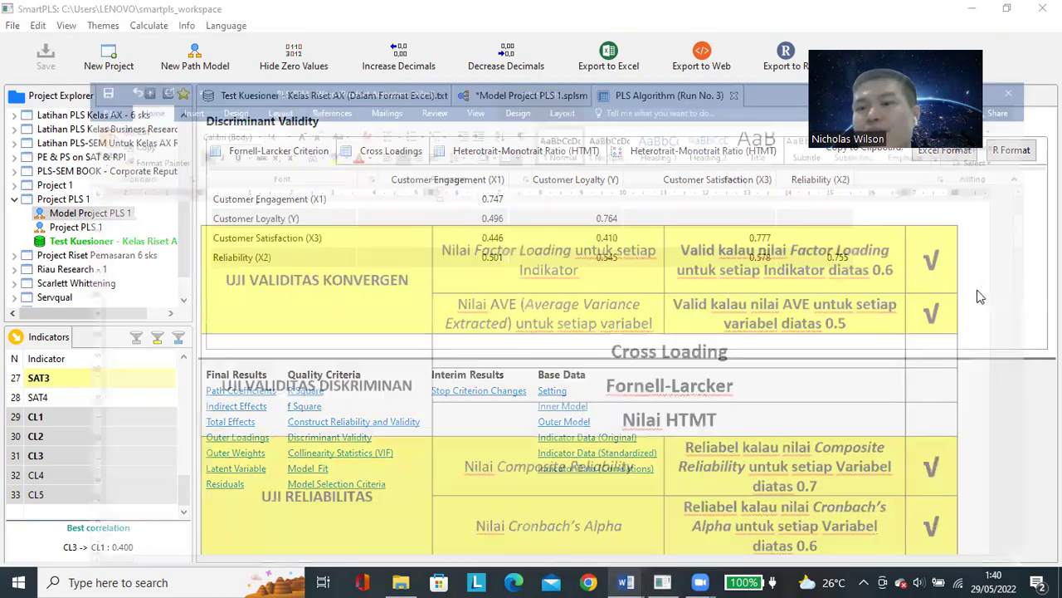
click(521, 522)
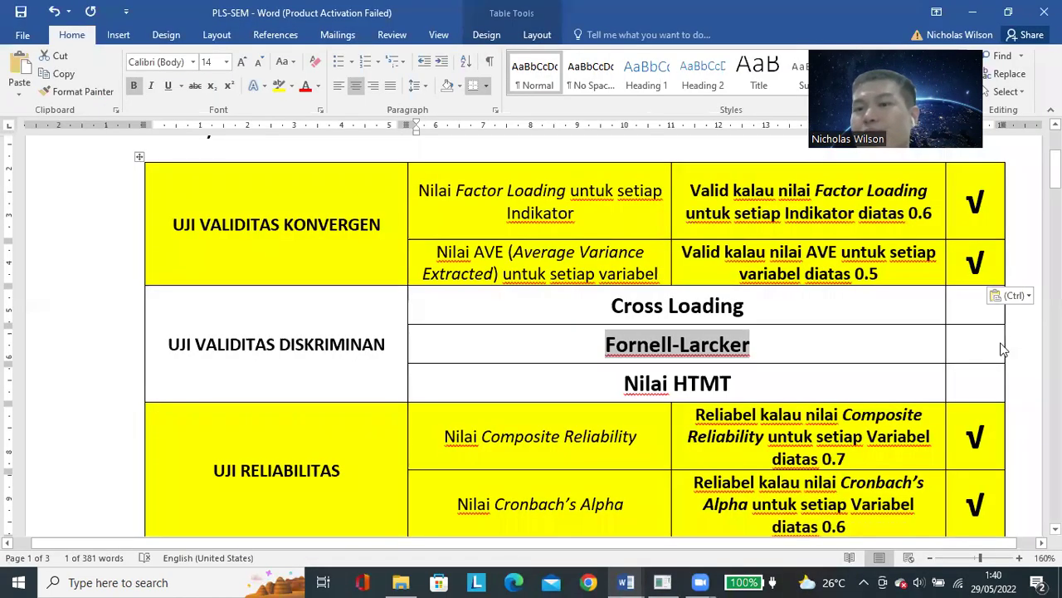
click(1001, 343)
text(√)
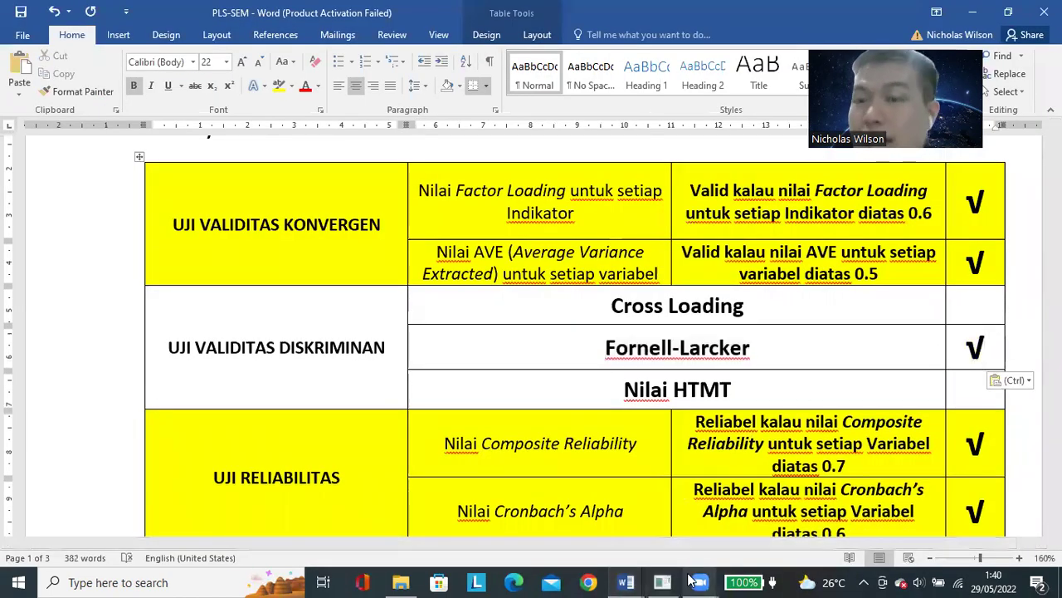
- Switch to SmartPLS, show the Cross Loadings table, and enlarge its columns and results area to fit all constructs and indicators
mouse_move(691, 581)
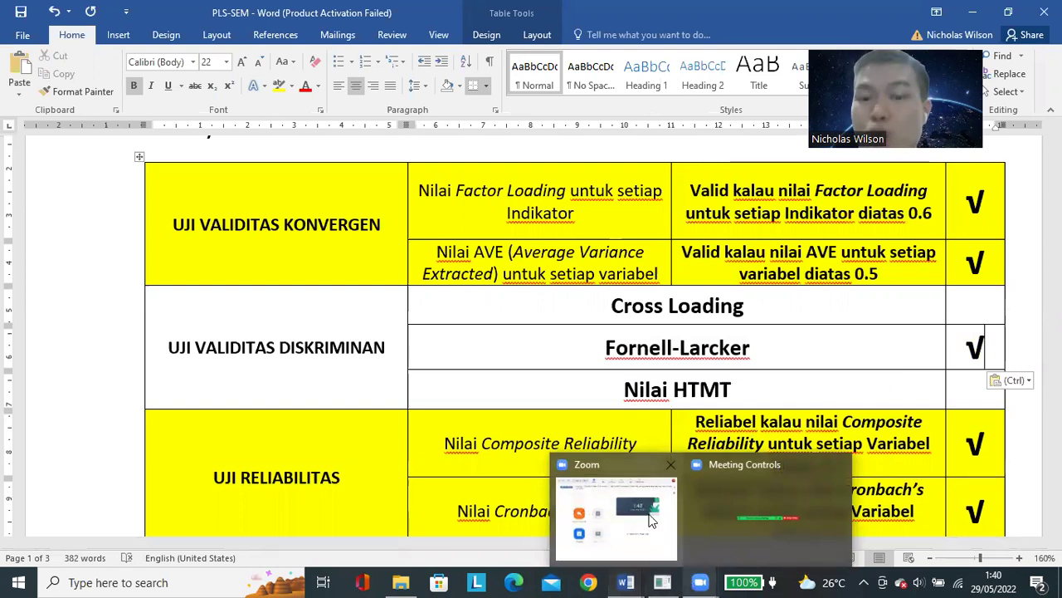
click(662, 582)
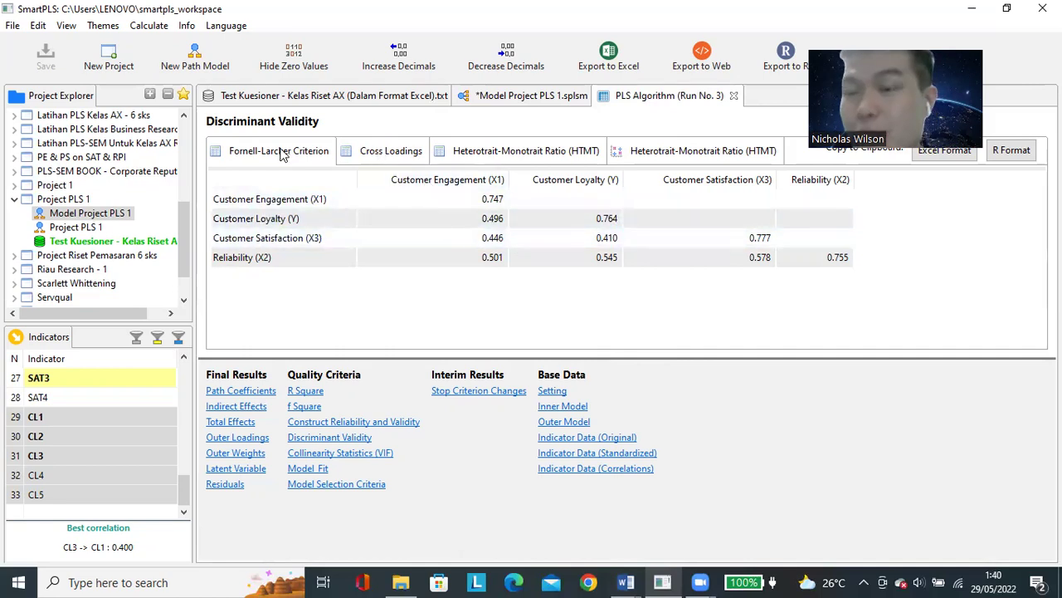
click(394, 157)
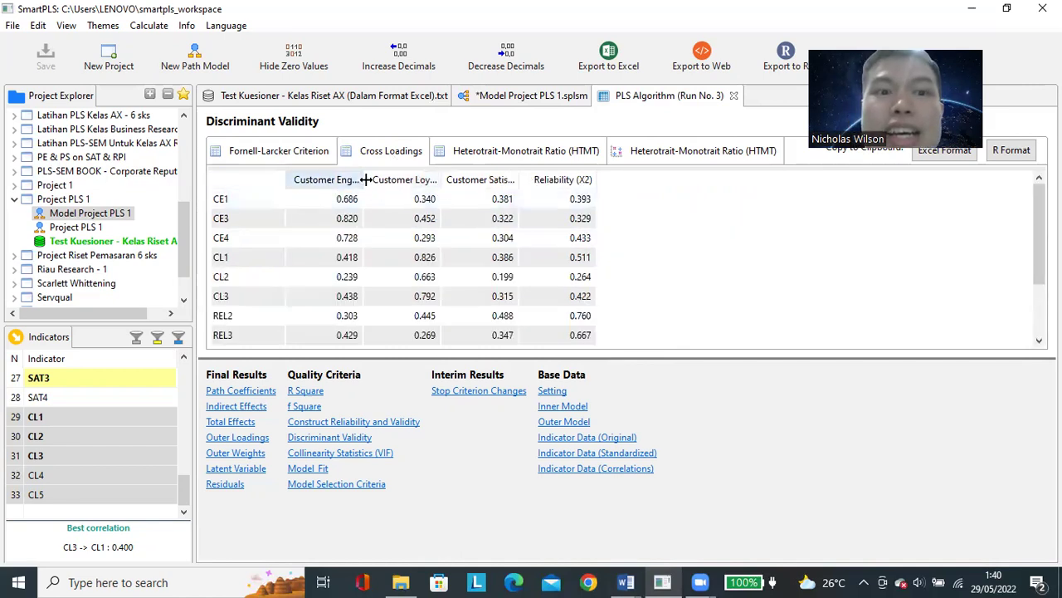
drag(365, 179, 415, 179)
drag(491, 180, 543, 179)
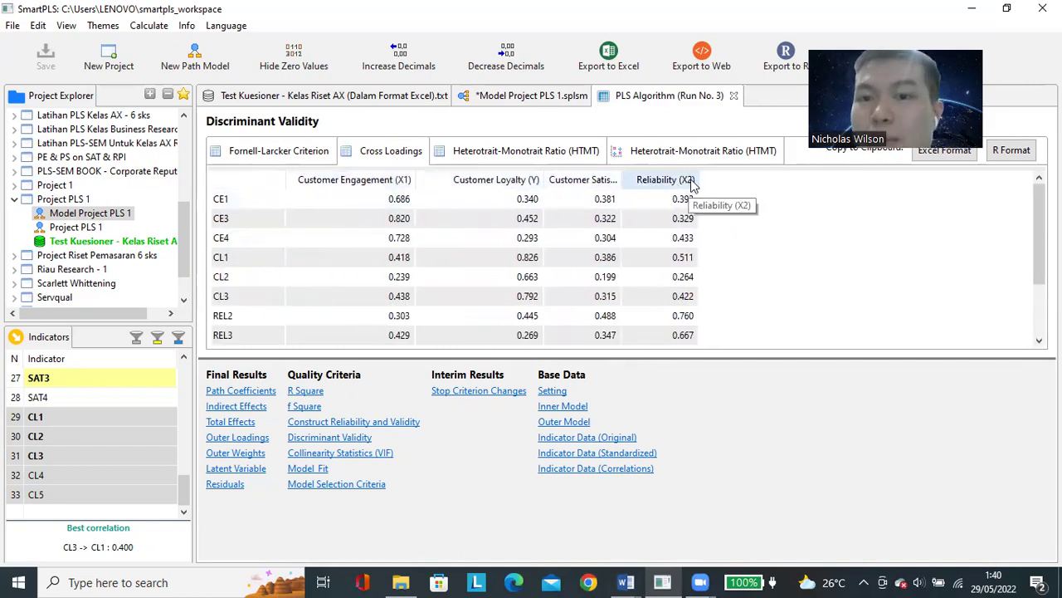
drag(624, 181, 712, 181)
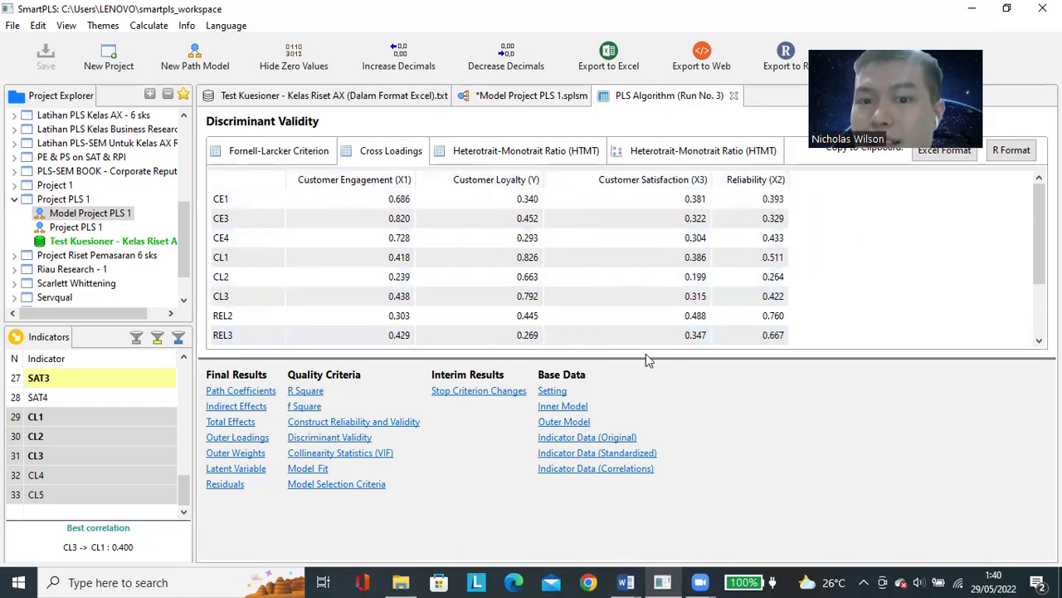
drag(645, 359, 655, 488)
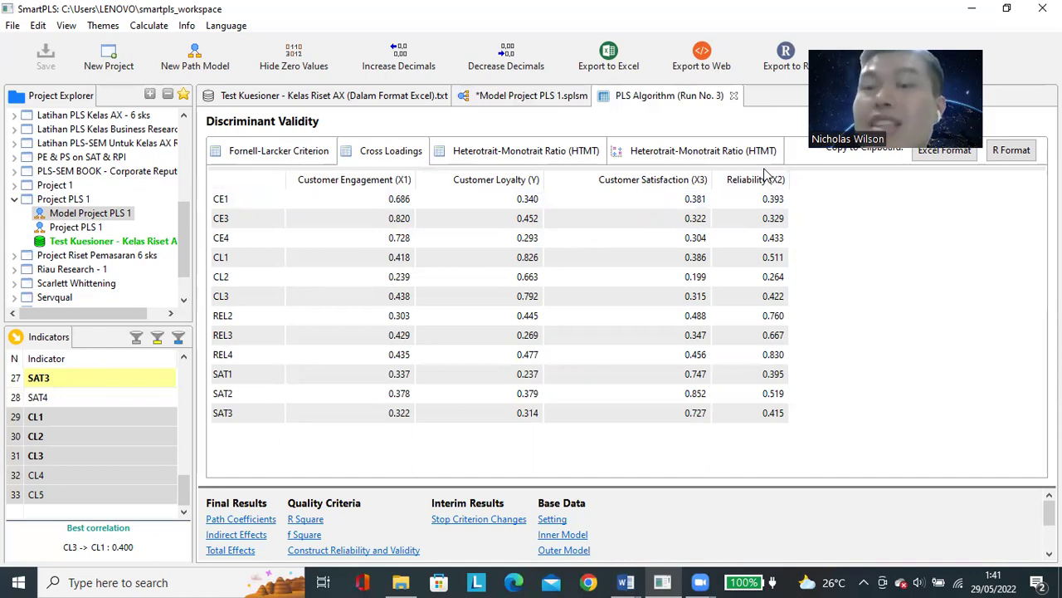
- Compare the loadings of CE1, CE3 and CE4 on Customer Engagement (X1) with their loadings on the other constructs
click(238, 199)
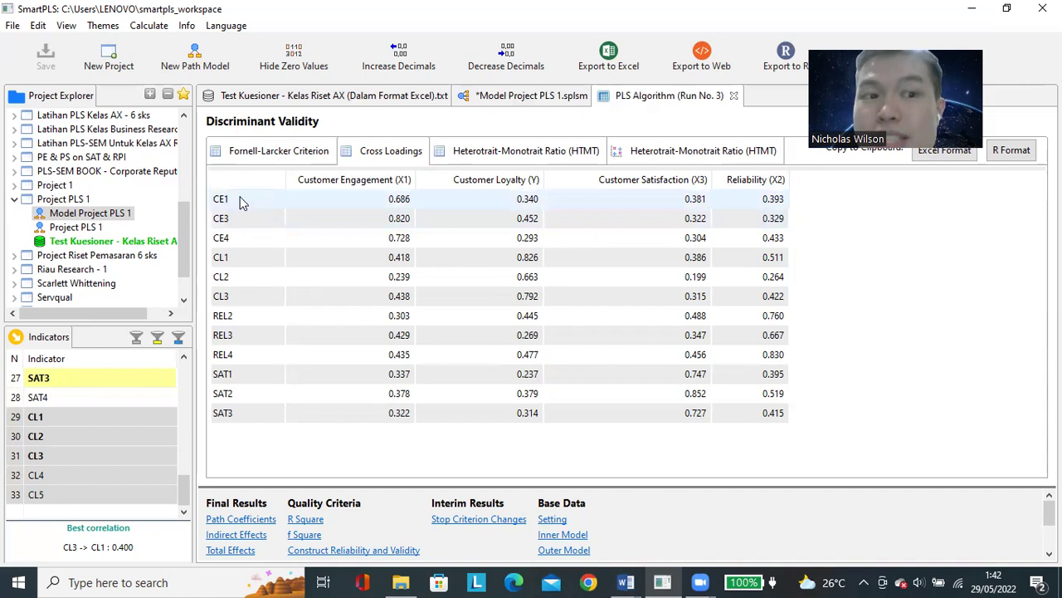
click(235, 237)
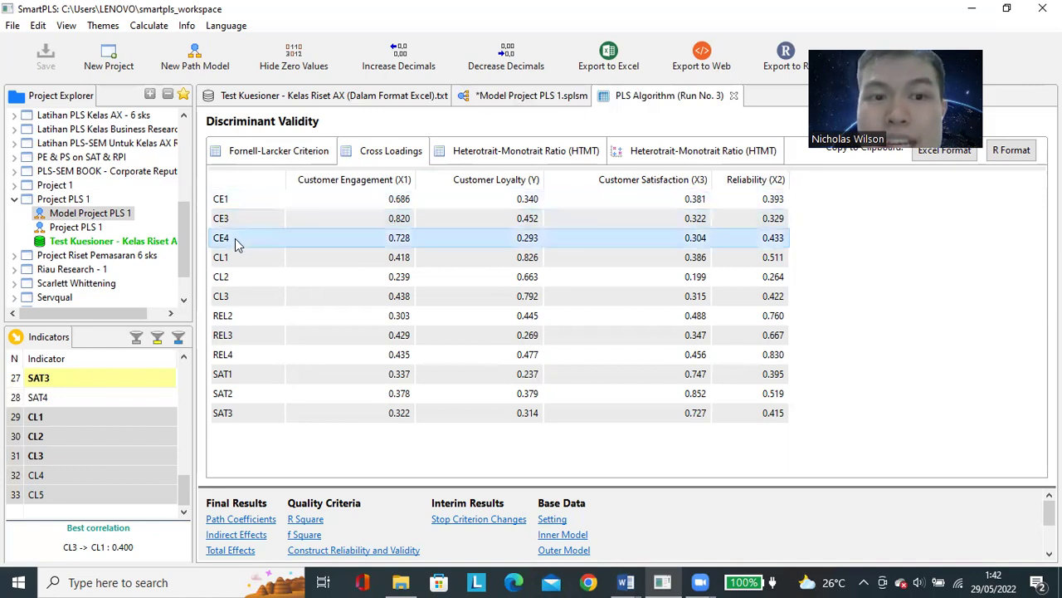
click(401, 202)
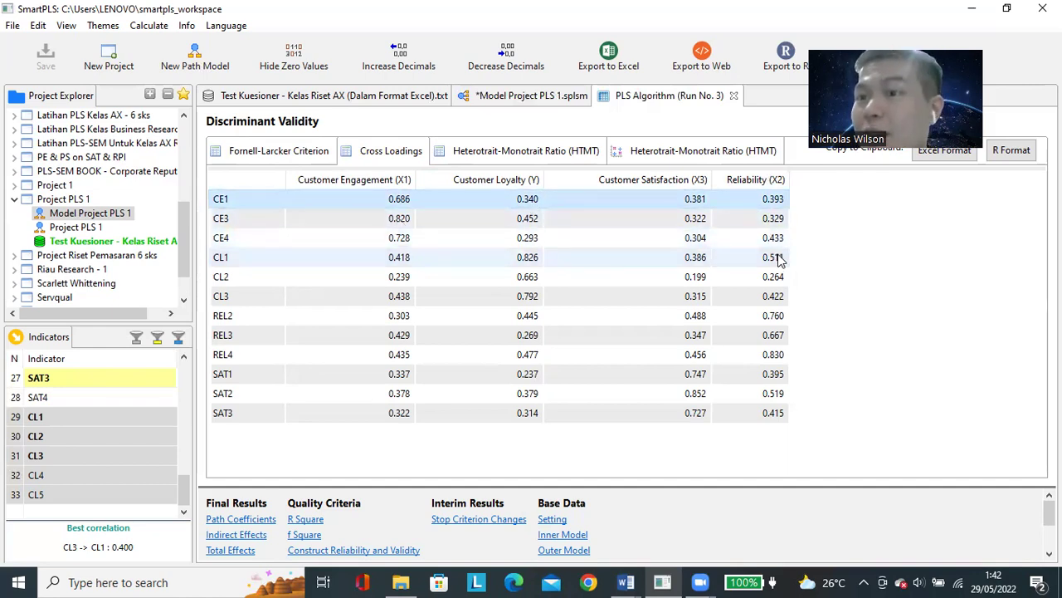
- Compare the CL, REL and SAT indicators' loadings on their own constructs with their loadings on the other constructs
click(229, 276)
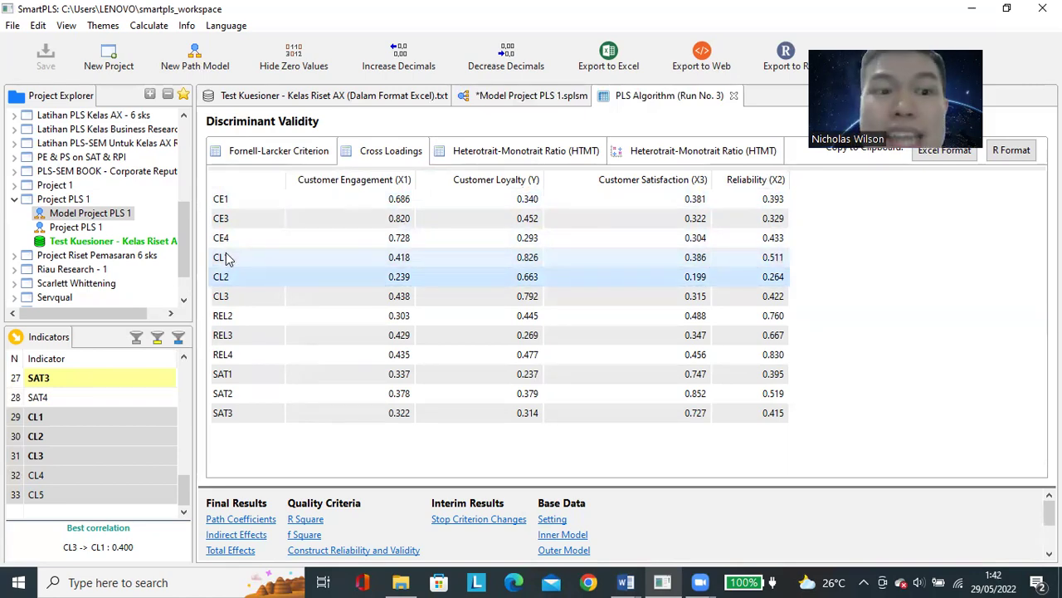
click(225, 256)
click(253, 296)
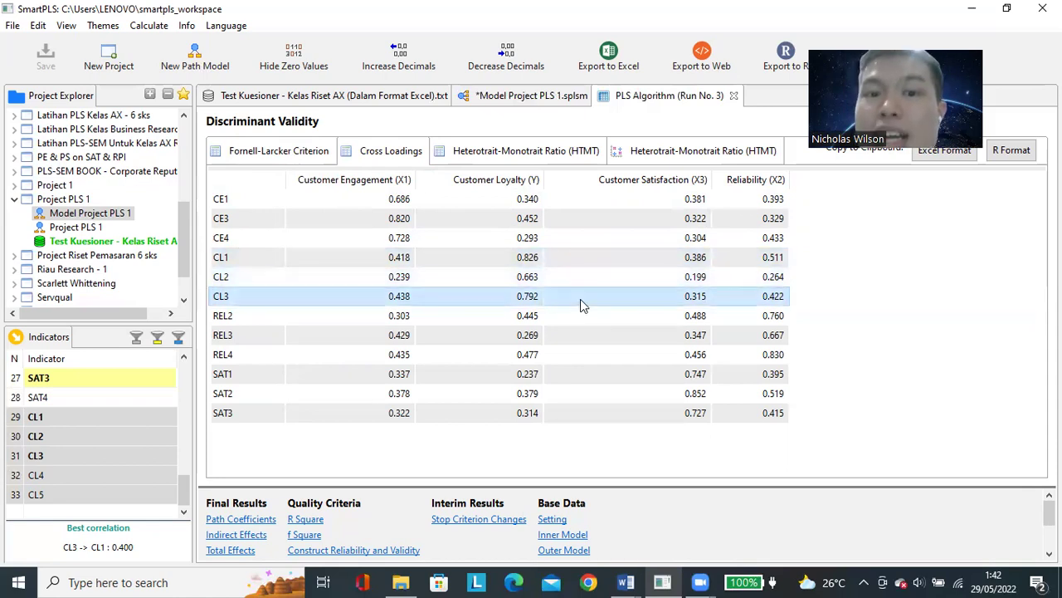
click(517, 278)
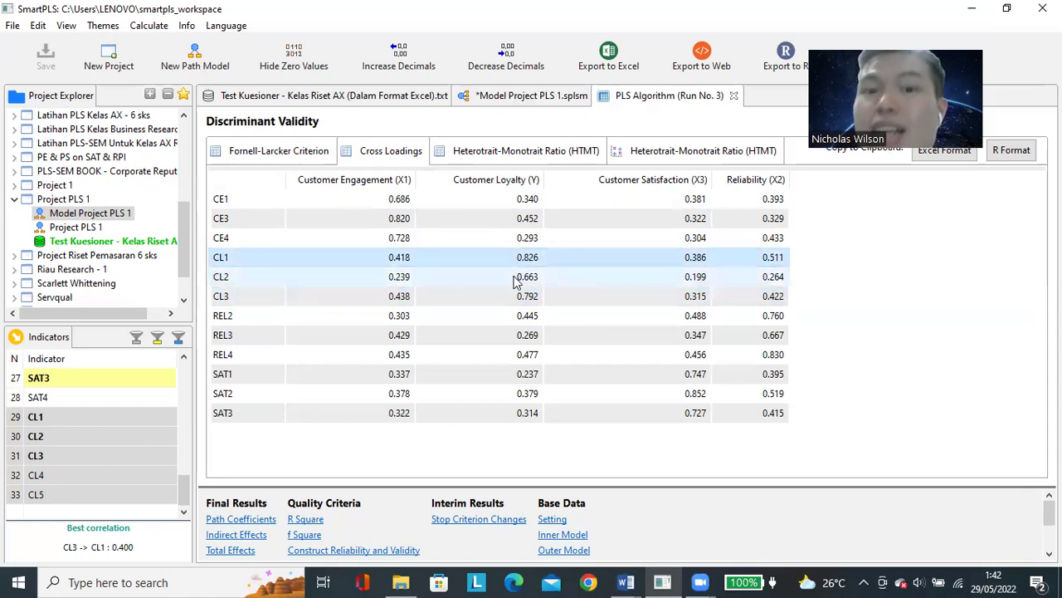
click(517, 298)
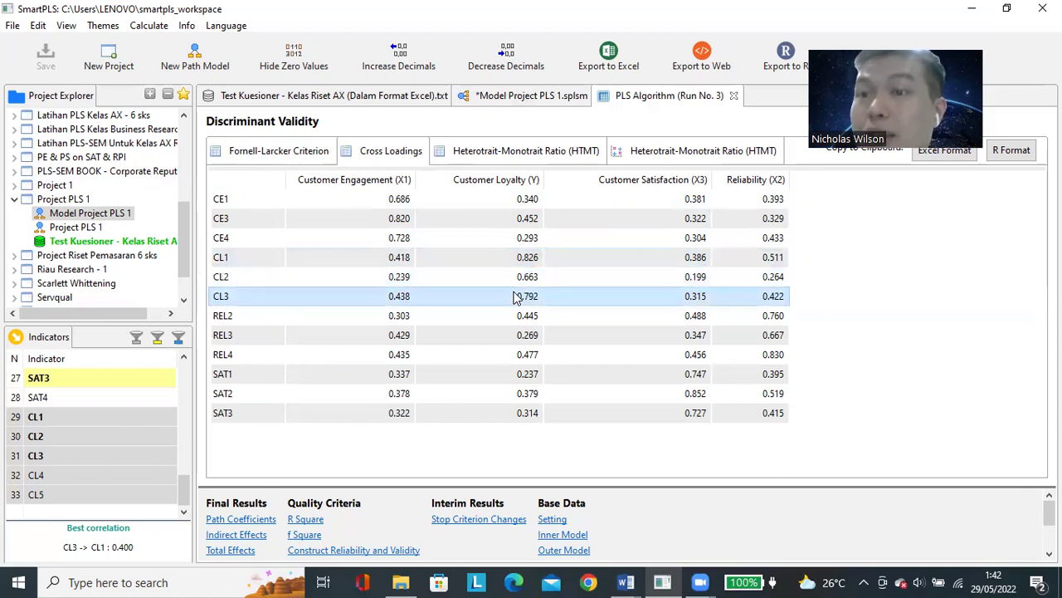
click(407, 257)
click(491, 292)
click(585, 262)
click(591, 277)
click(598, 297)
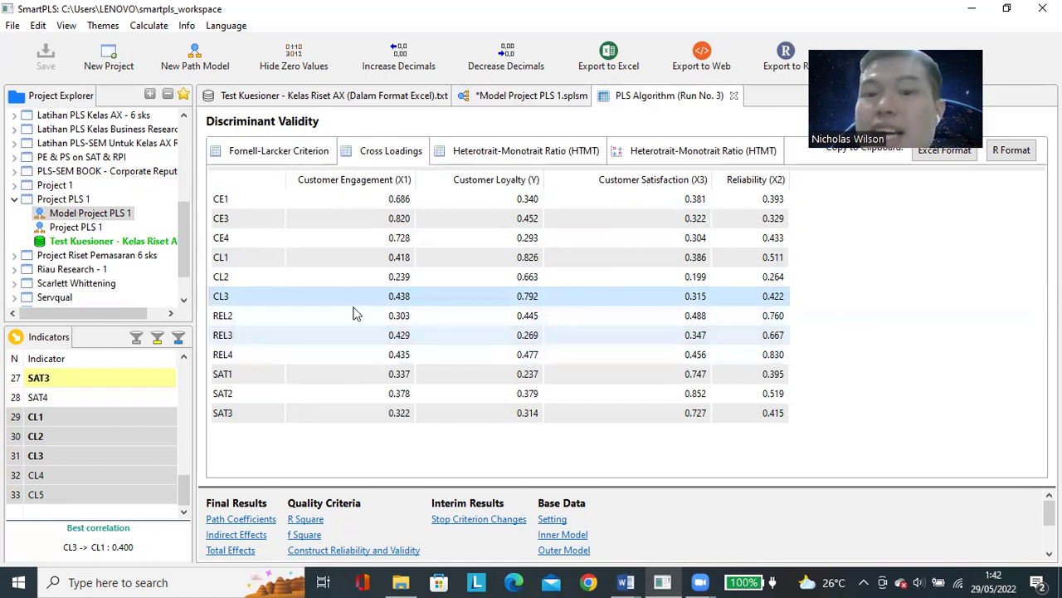
click(777, 317)
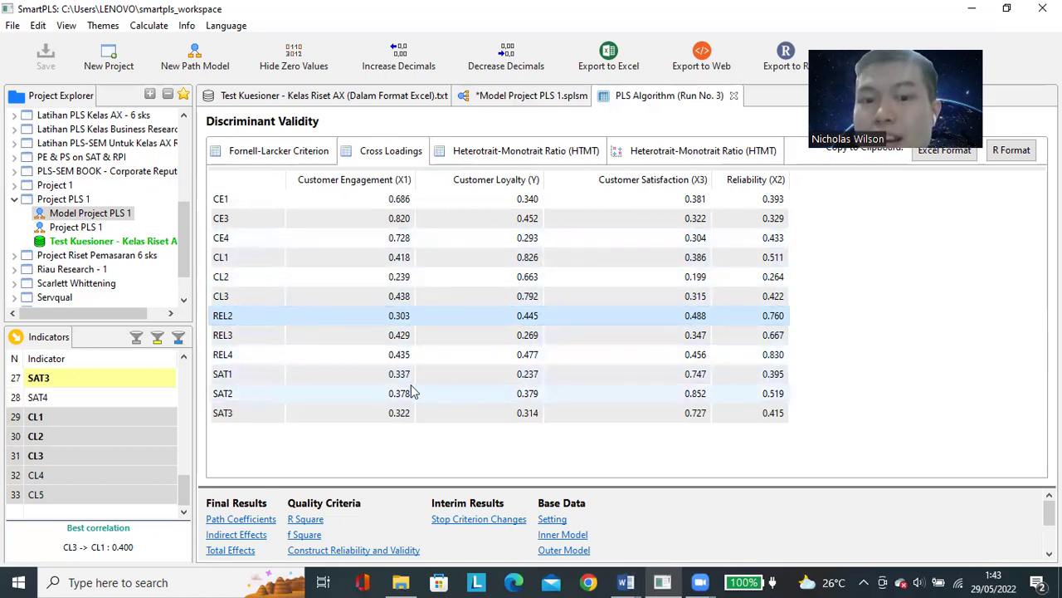
click(238, 375)
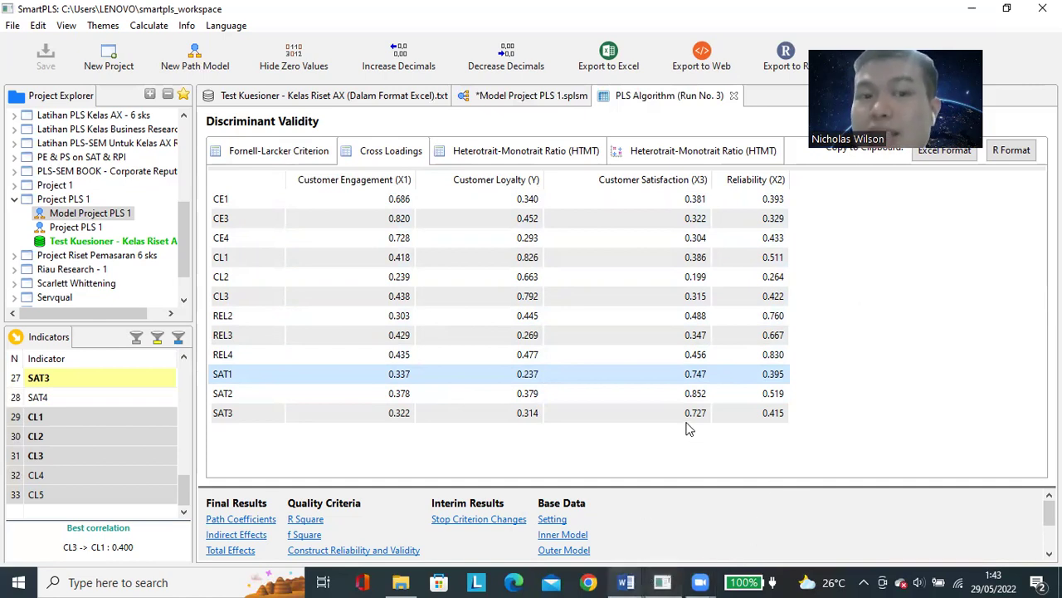
- Switch to the PLS-SEM document in Word and mark the Cross Loading row of the criteria table with √
click(627, 581)
click(592, 542)
click(985, 308)
text(√)
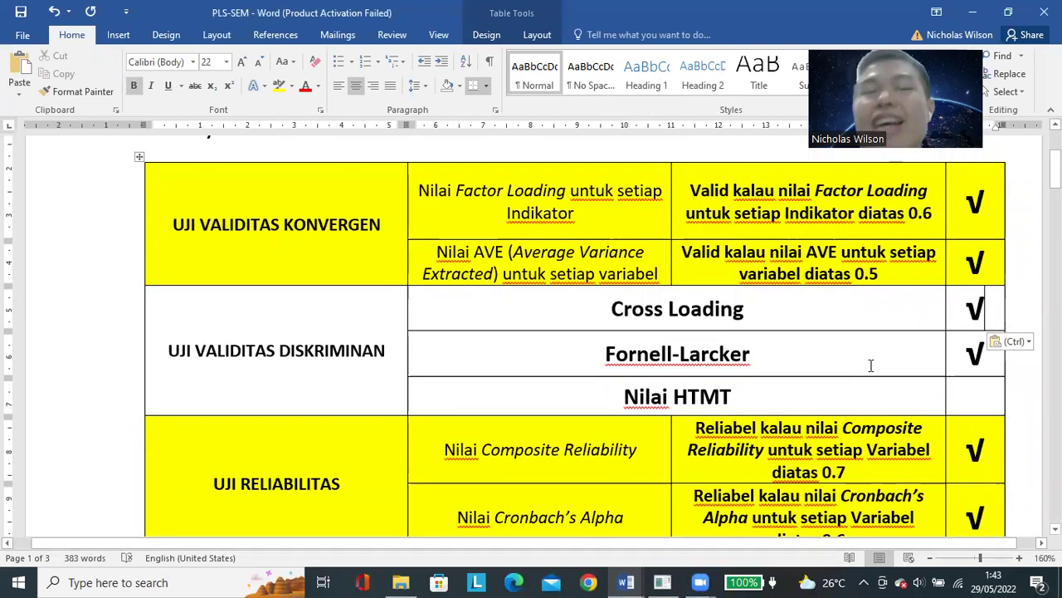
- Switch to SmartPLS, show the Heterotrait-Monotrait Ratio (HTMT) matrix and widen its row-name, Customer Engagement (X1) and Customer Loyalty (Y) columns
mouse_move(662, 581)
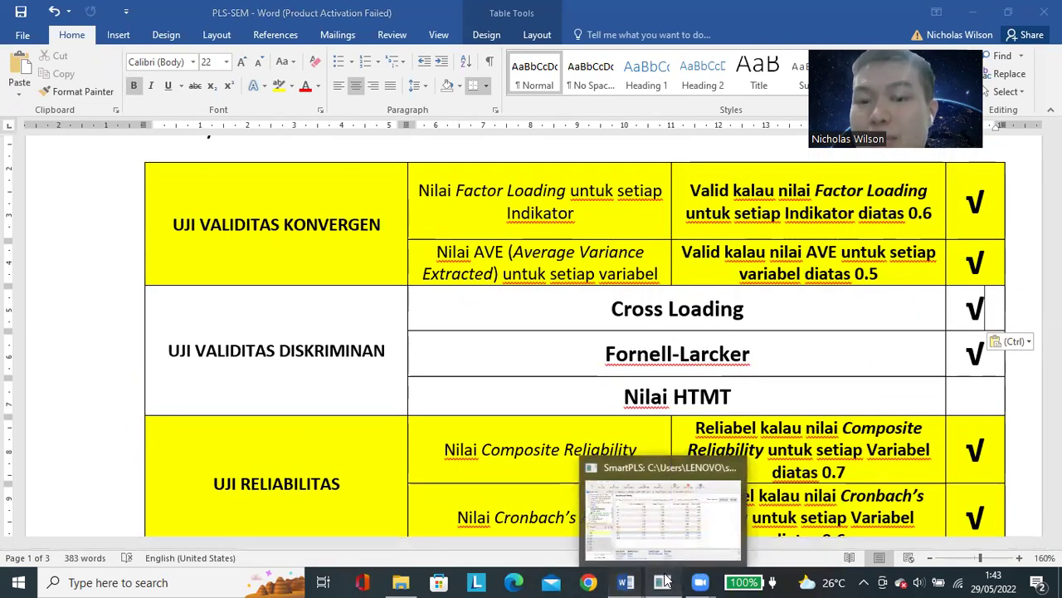
click(711, 515)
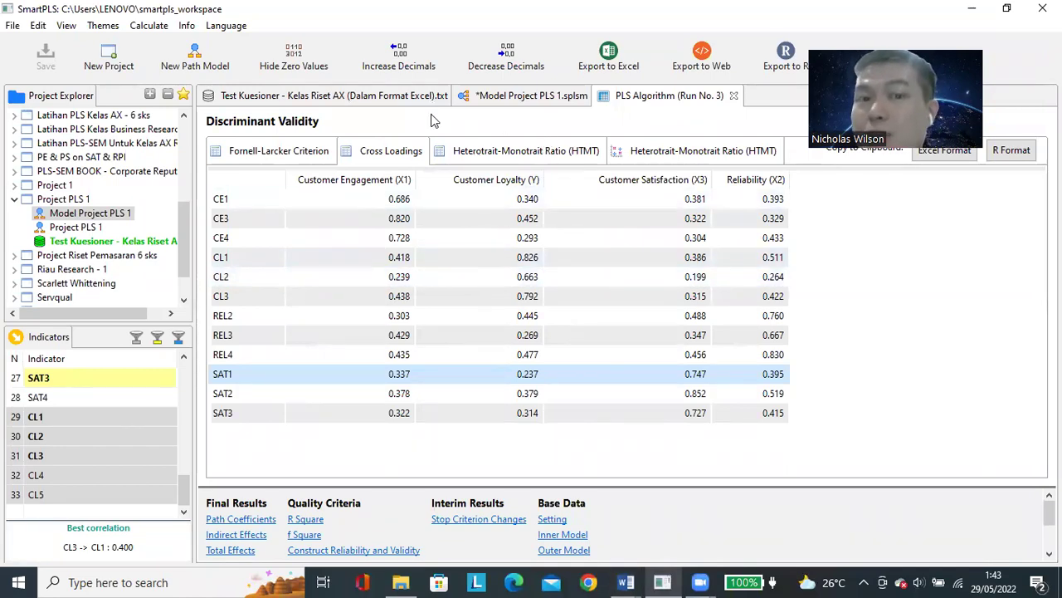
click(525, 153)
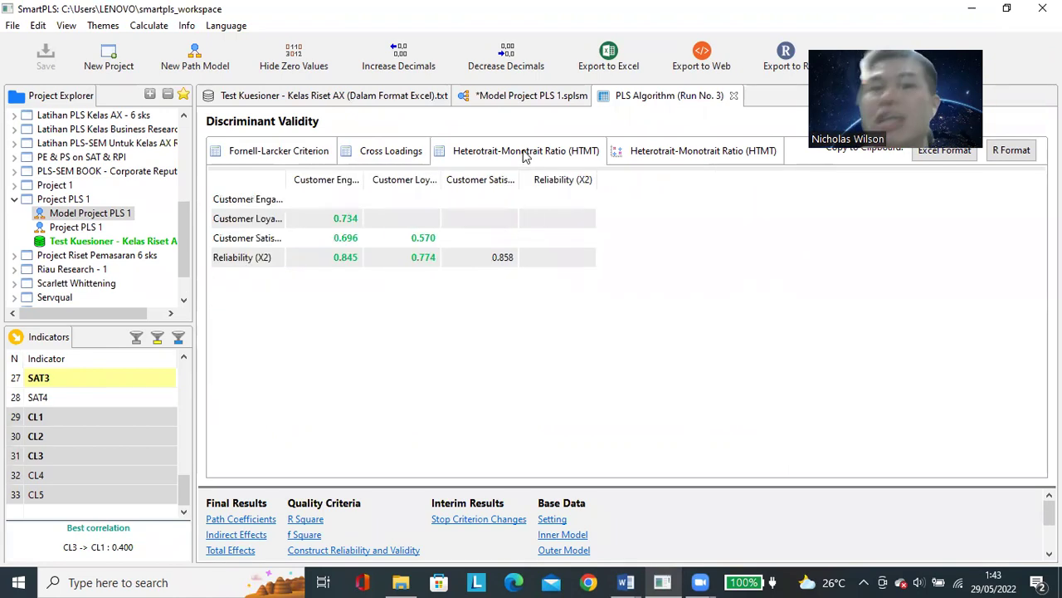
drag(286, 180, 361, 180)
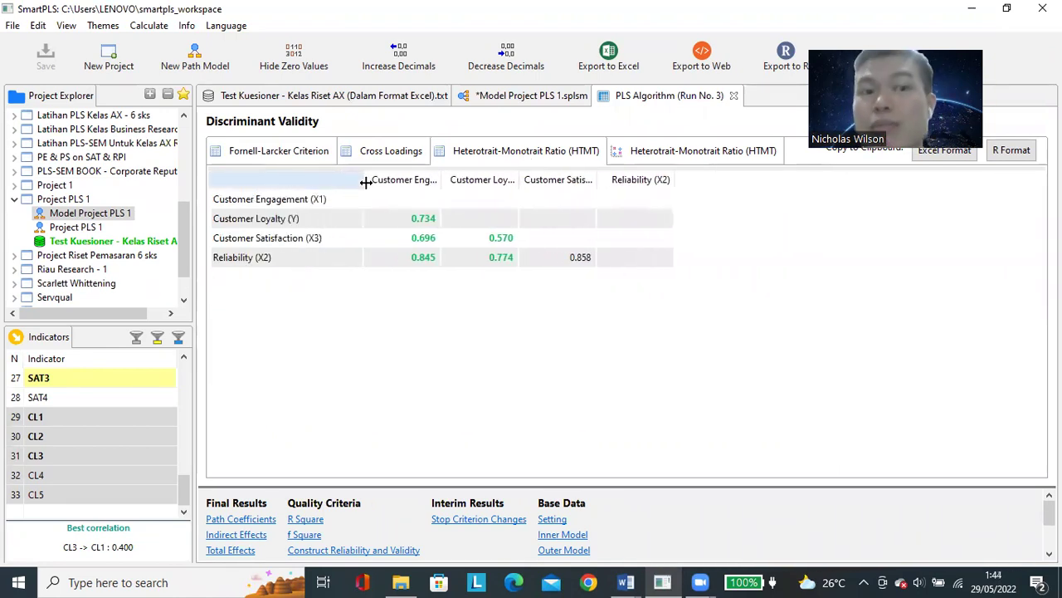
drag(447, 179, 481, 180)
drag(565, 180, 603, 189)
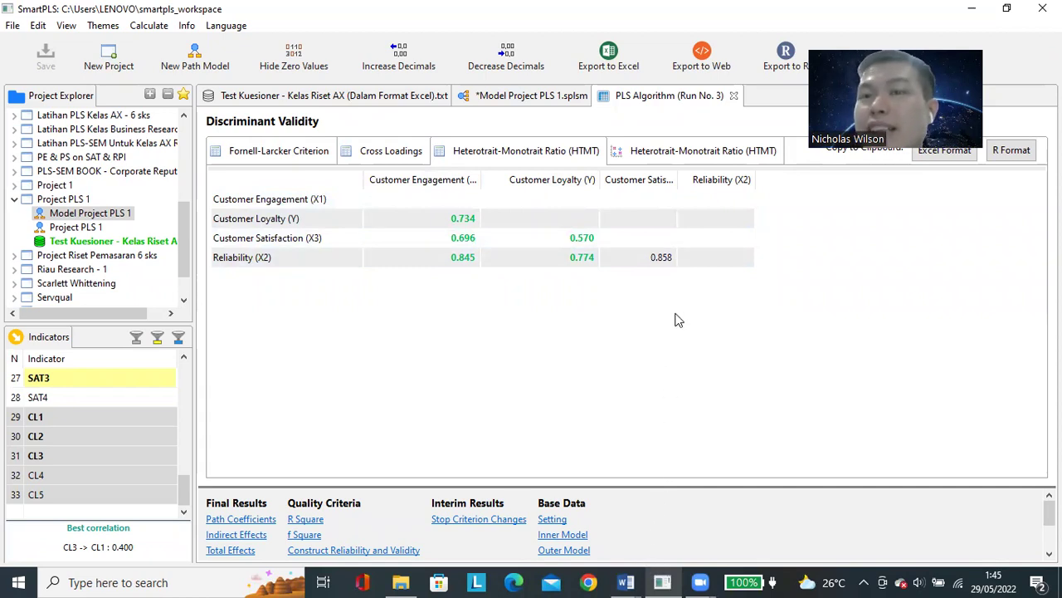
- Switch to the PLS-SEM document in Word and mark the Nilai HTMT row of the criteria table with √
click(626, 582)
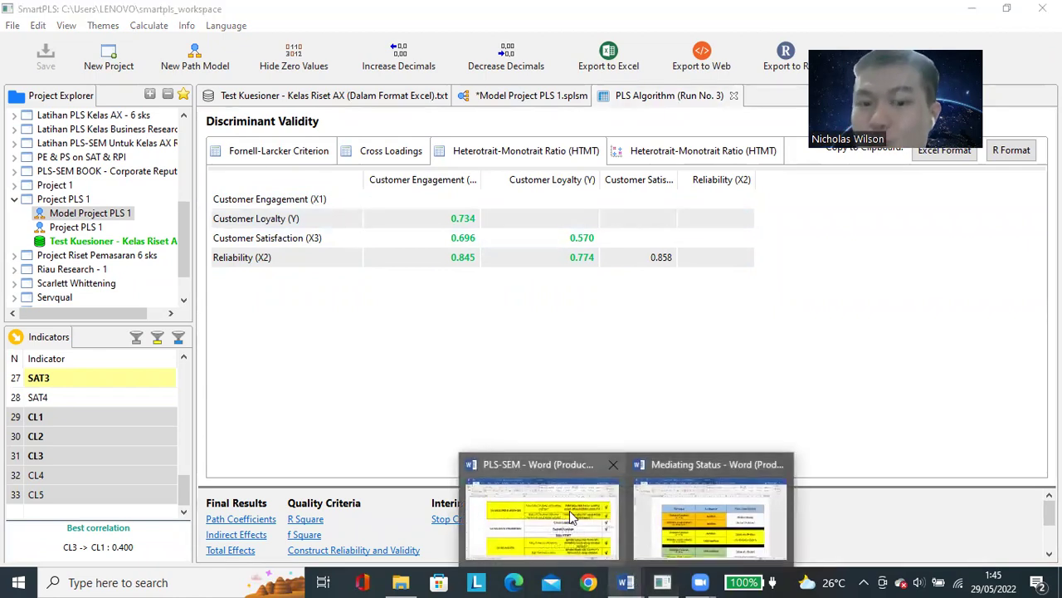
click(569, 510)
click(978, 398)
text(√)
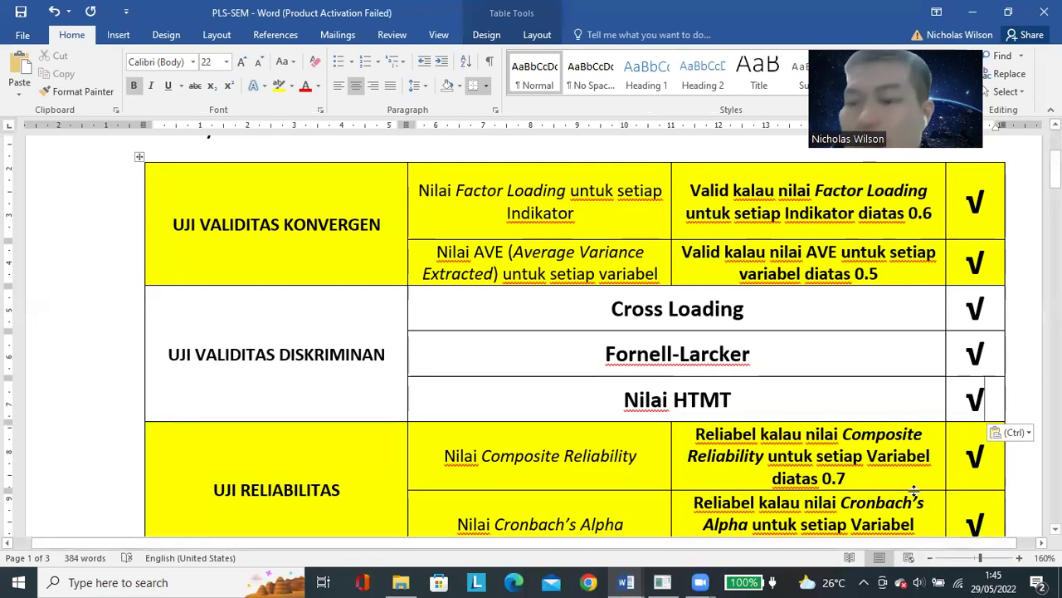
ctrl+scroll(565, 354, down, 2)
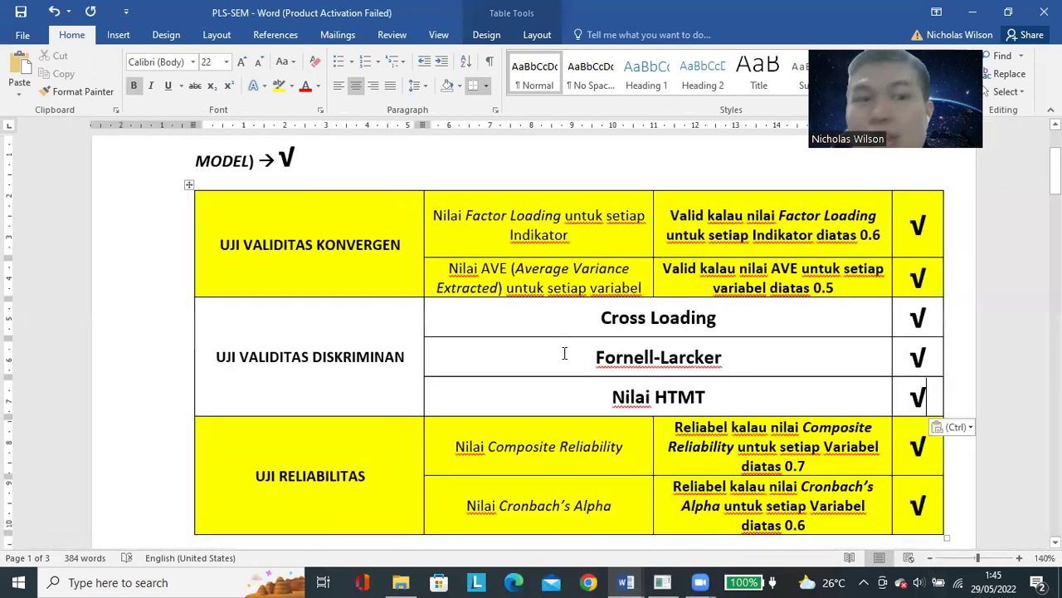
- Review the outer model heading and the table's convergent validity, discriminant validity and reliability criteria
scroll(564, 354, up, 2)
drag(440, 228, 719, 237)
scroll(776, 287, down, 2)
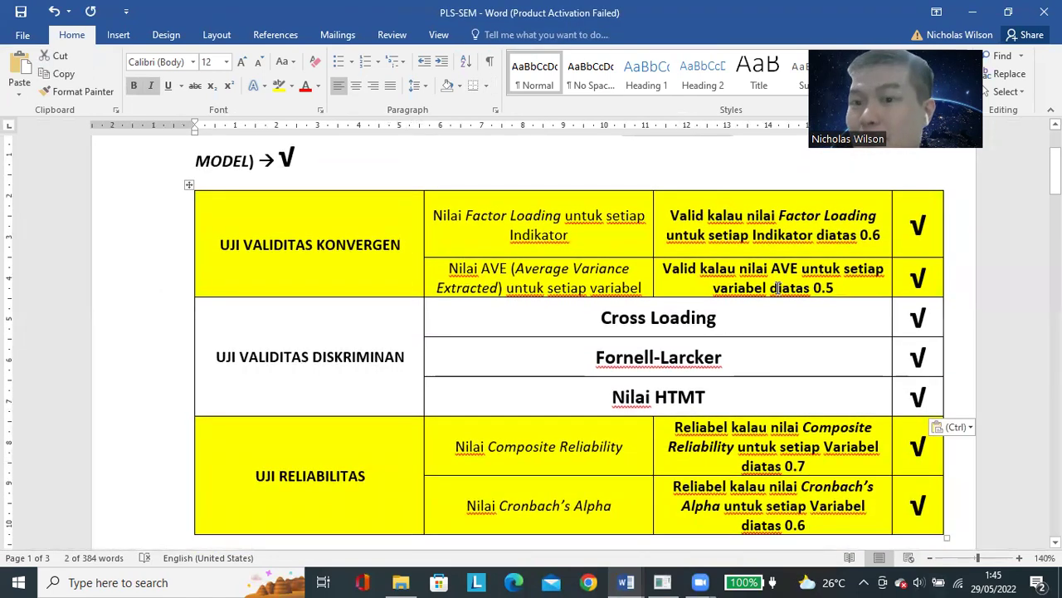
scroll(776, 287, down, 1)
double_click(521, 186)
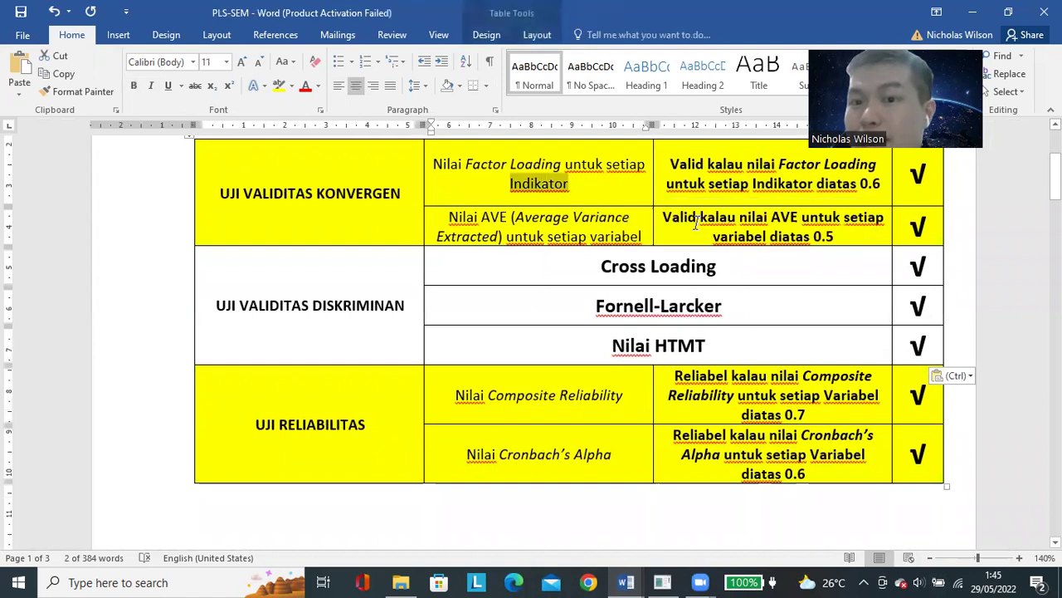
drag(695, 223, 614, 226)
click(370, 305)
drag(374, 424, 799, 442)
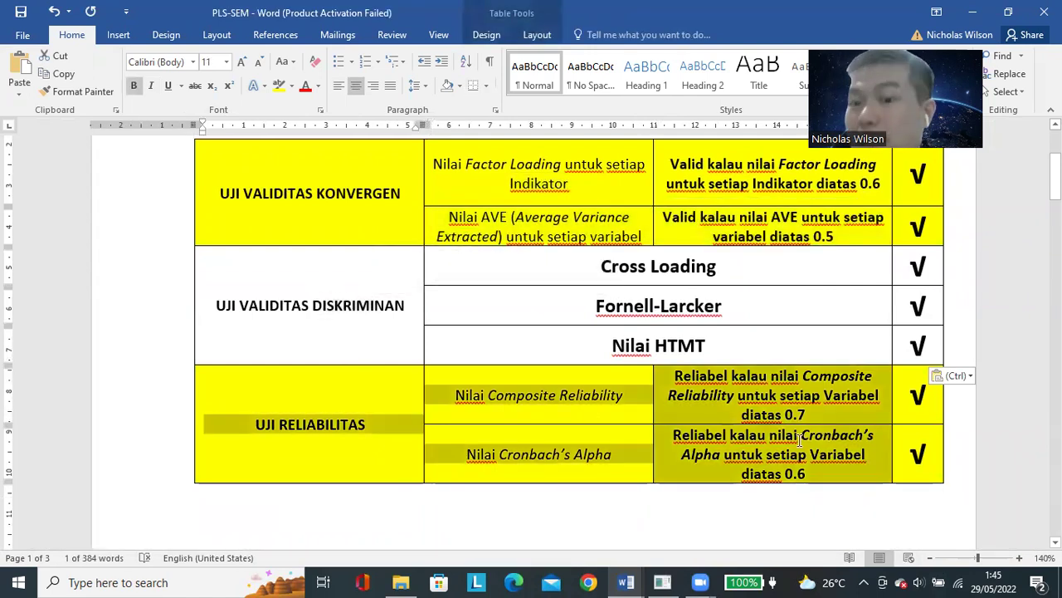
scroll(800, 442, up, 1)
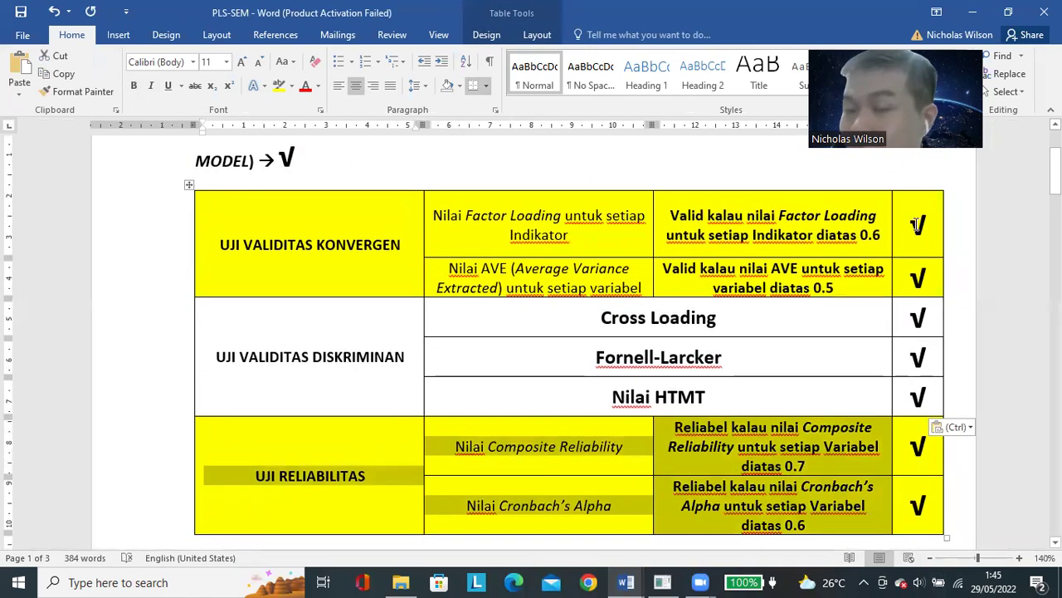
scroll(741, 284, up, 2)
scroll(735, 286, down, 1)
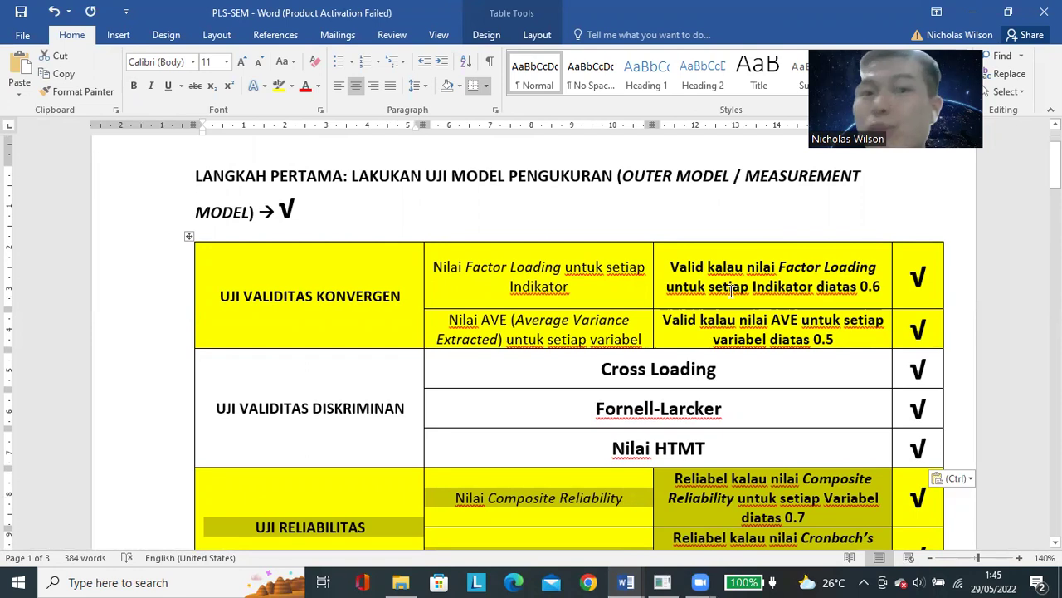
drag(425, 176, 732, 177)
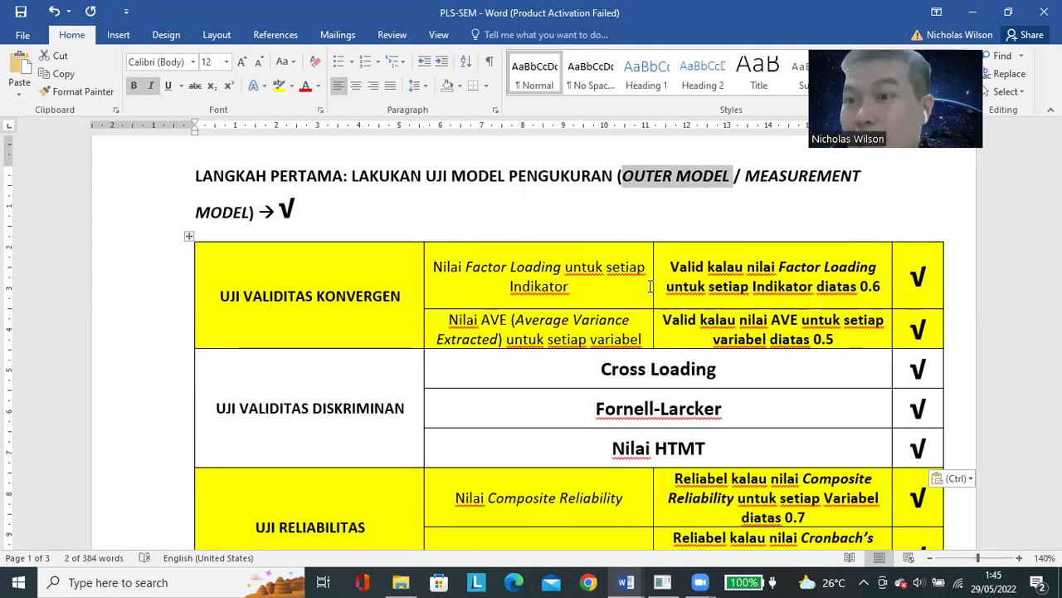
- Examine the second-step structural model (inner model) heading and its R² (R-squared) table at 150% zoom
scroll(650, 286, down, 10)
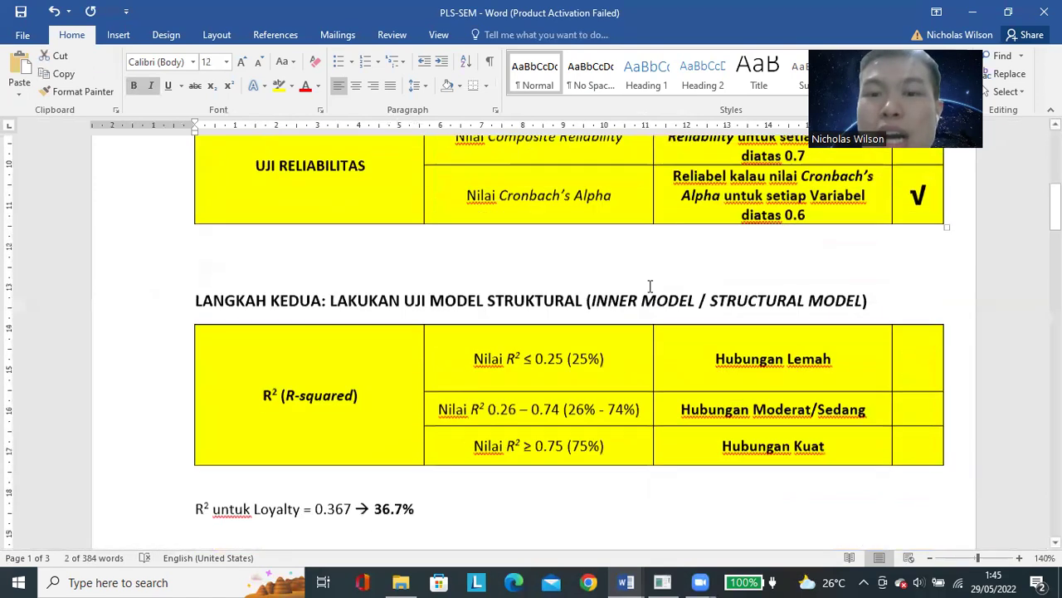
scroll(456, 303, up, 5)
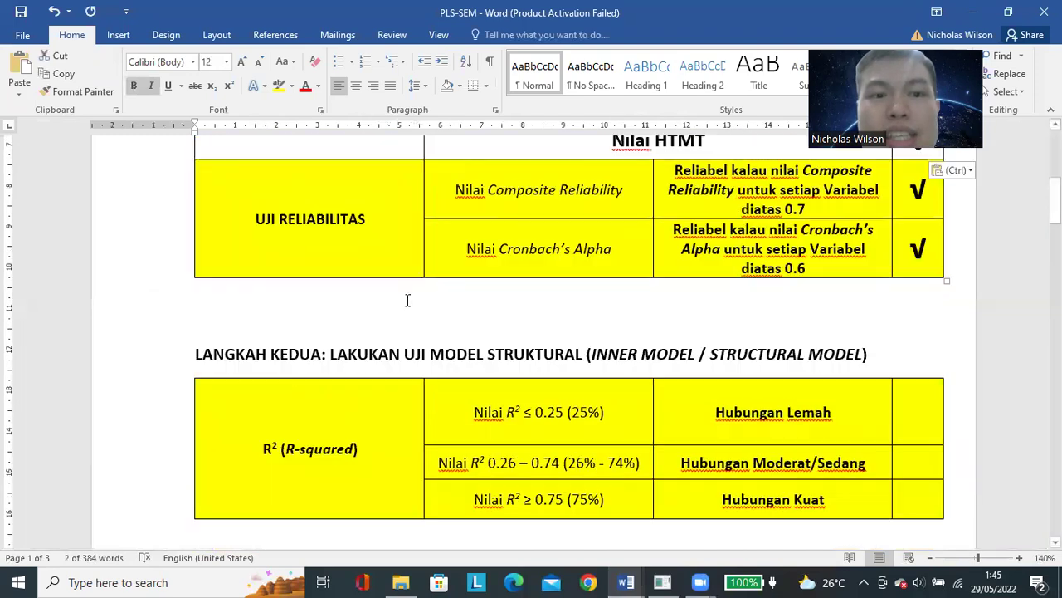
scroll(462, 277, down, 3)
drag(516, 259, 580, 259)
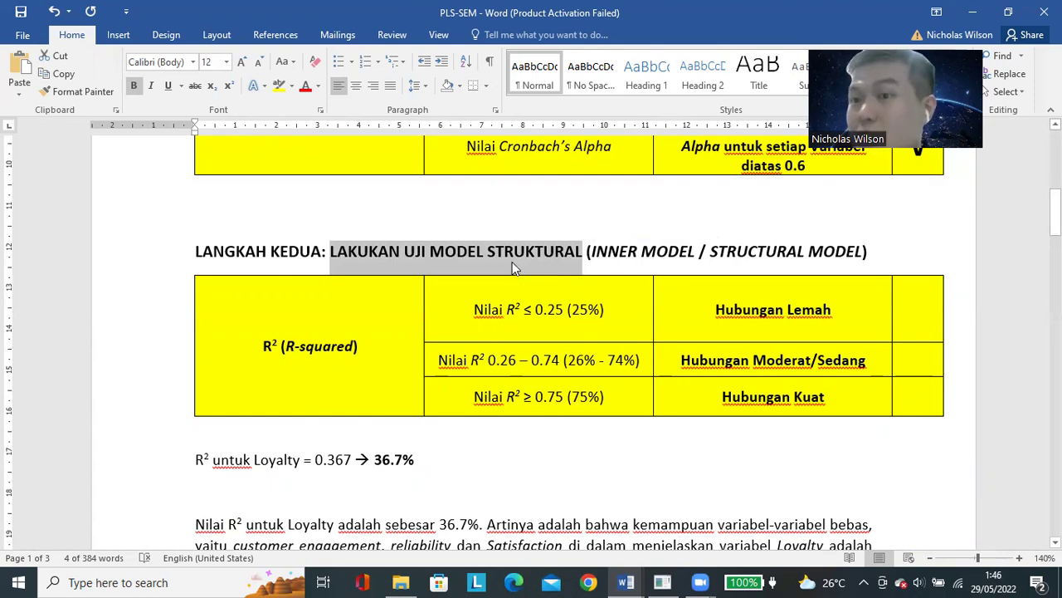
click(1012, 558)
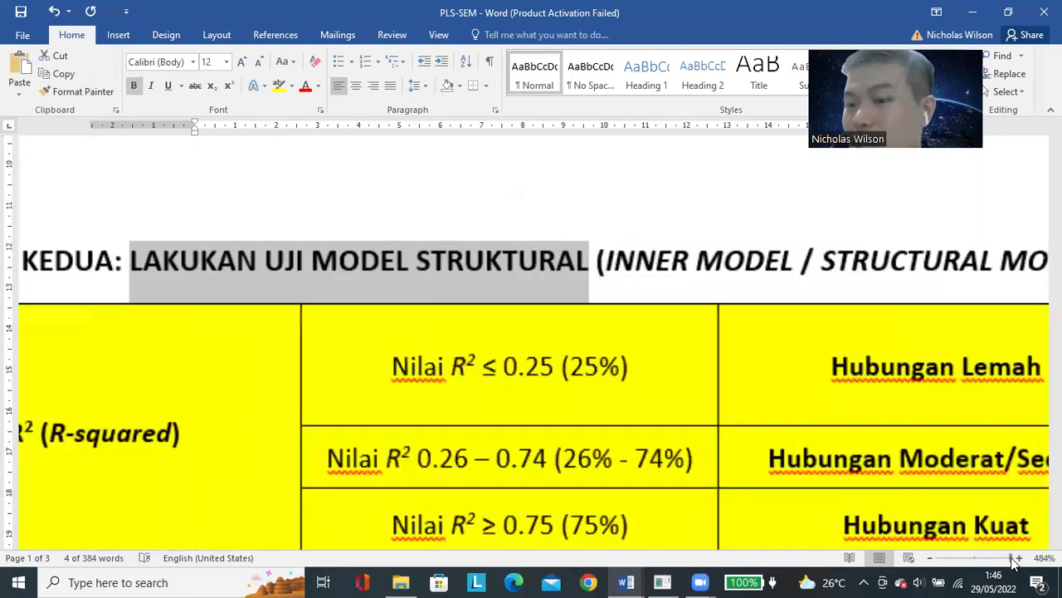
click(976, 558)
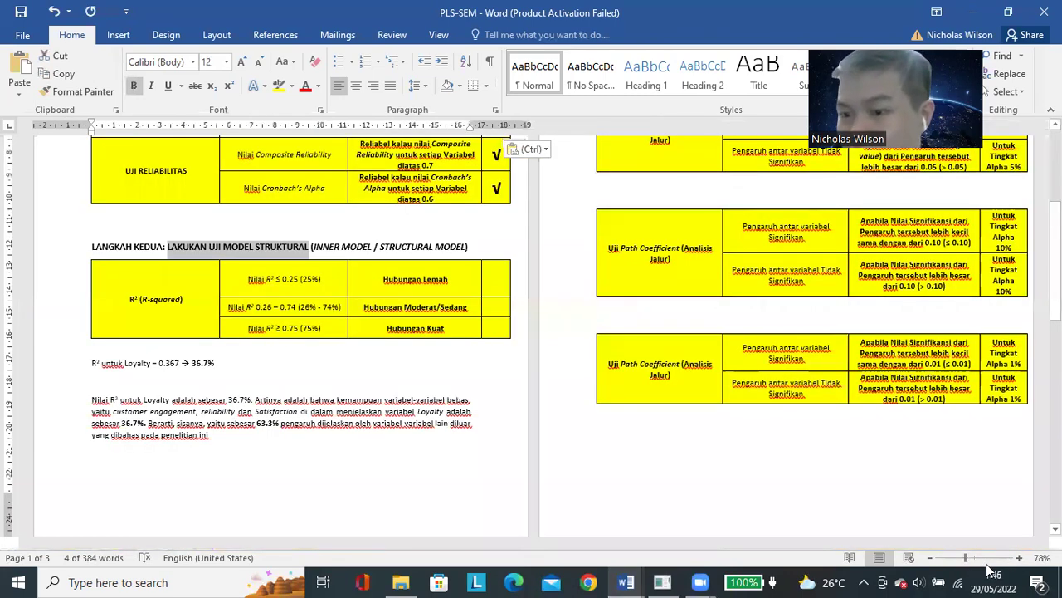
click(979, 565)
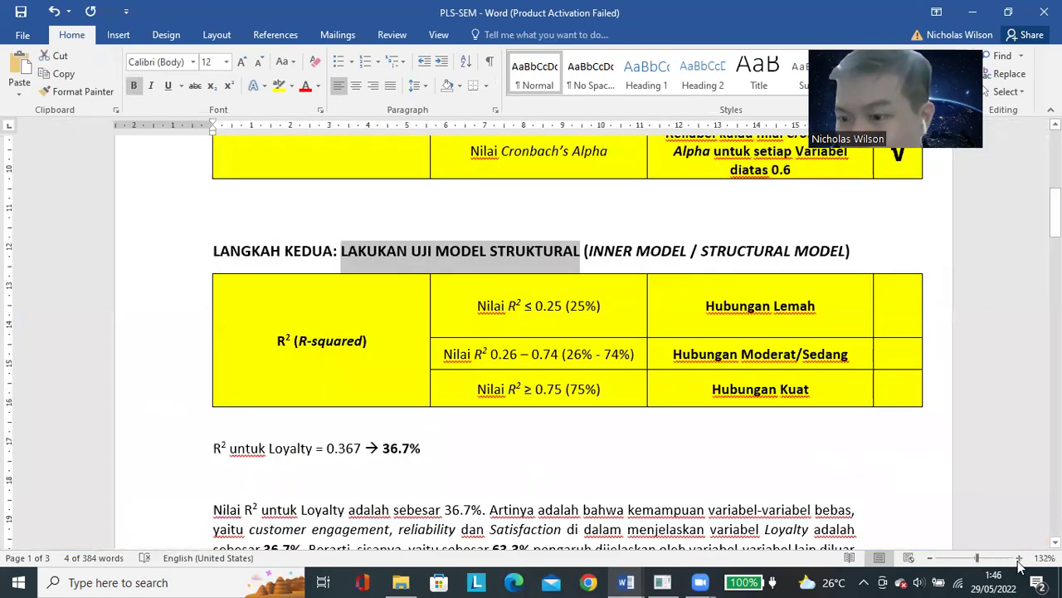
click(1020, 560)
drag(239, 357, 366, 356)
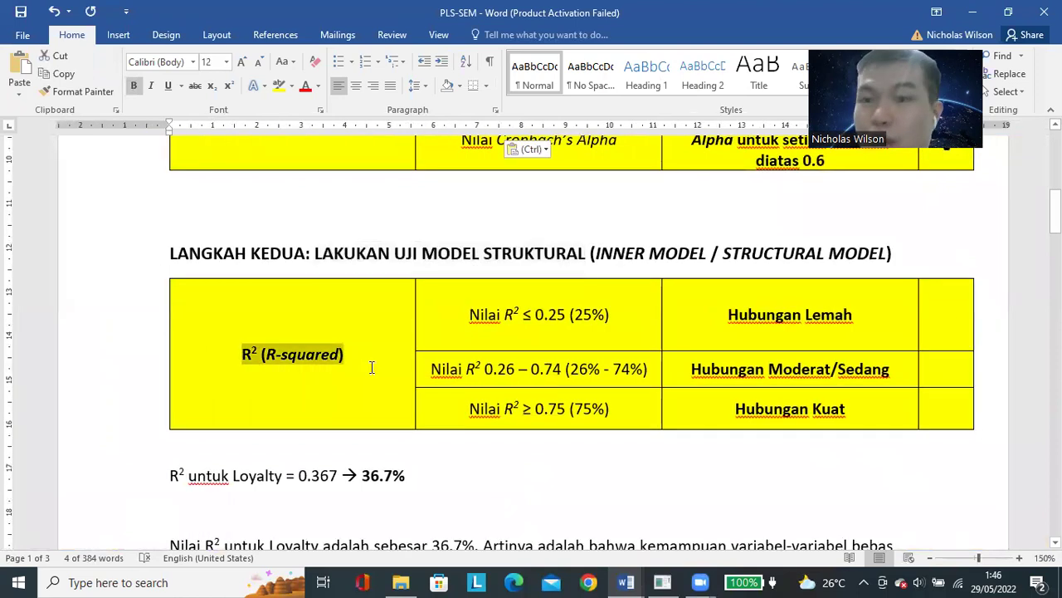
- Examine the Predictive Relevance (Q²) table and the Path Coefficient table for the 5% alpha level
scroll(327, 328, down, 10)
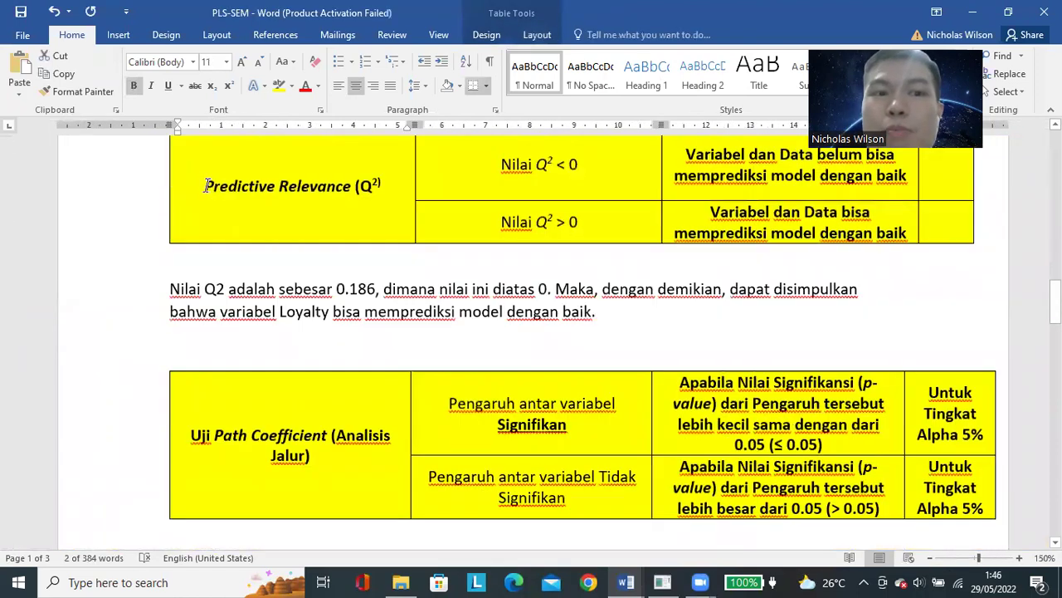
drag(204, 186, 351, 187)
click(379, 182)
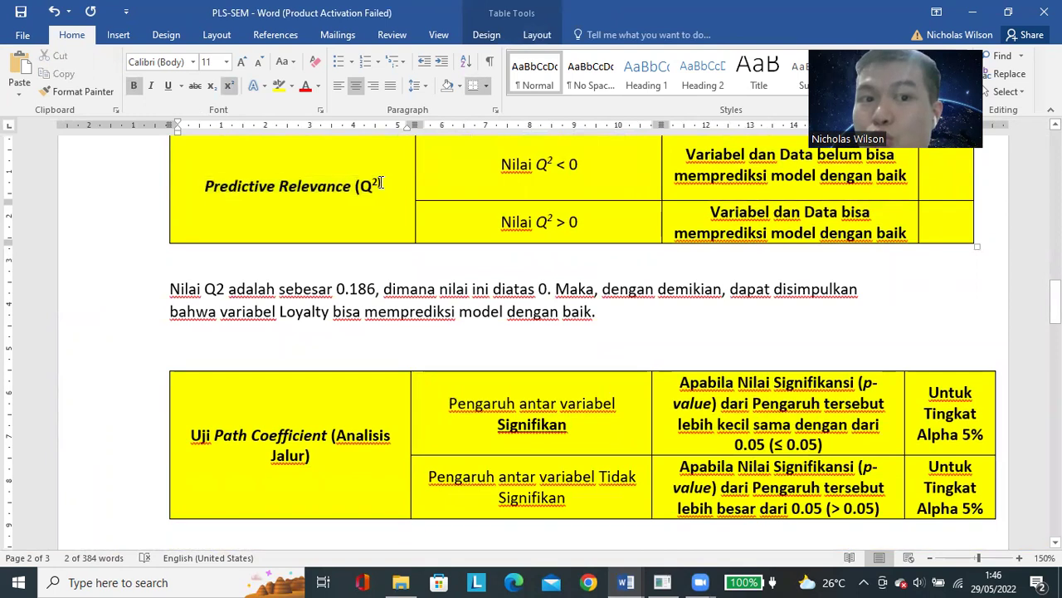
drag(378, 183, 371, 183)
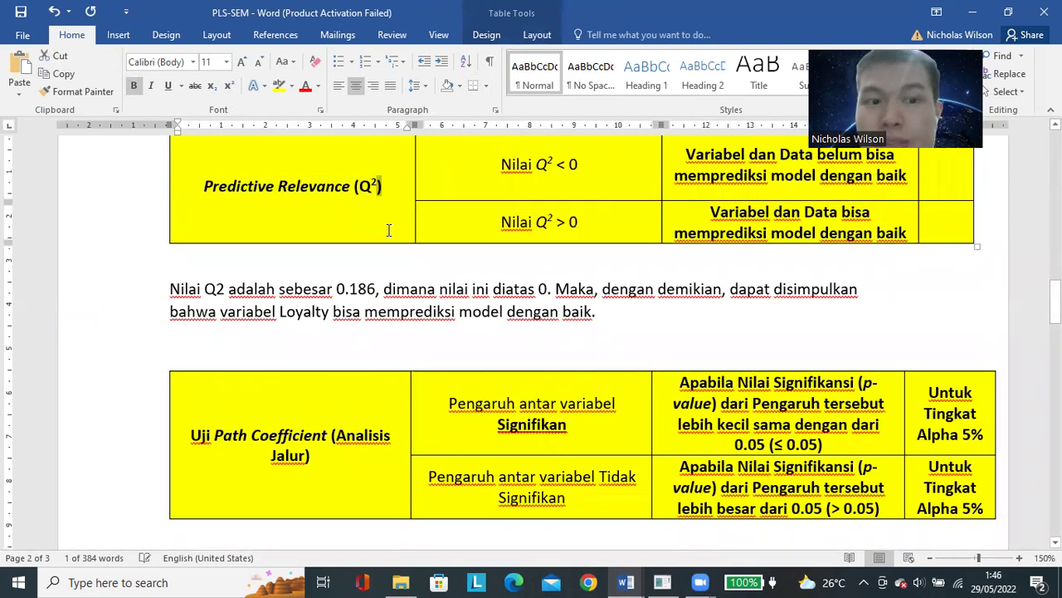
scroll(233, 330, down, 3)
drag(233, 330, 309, 323)
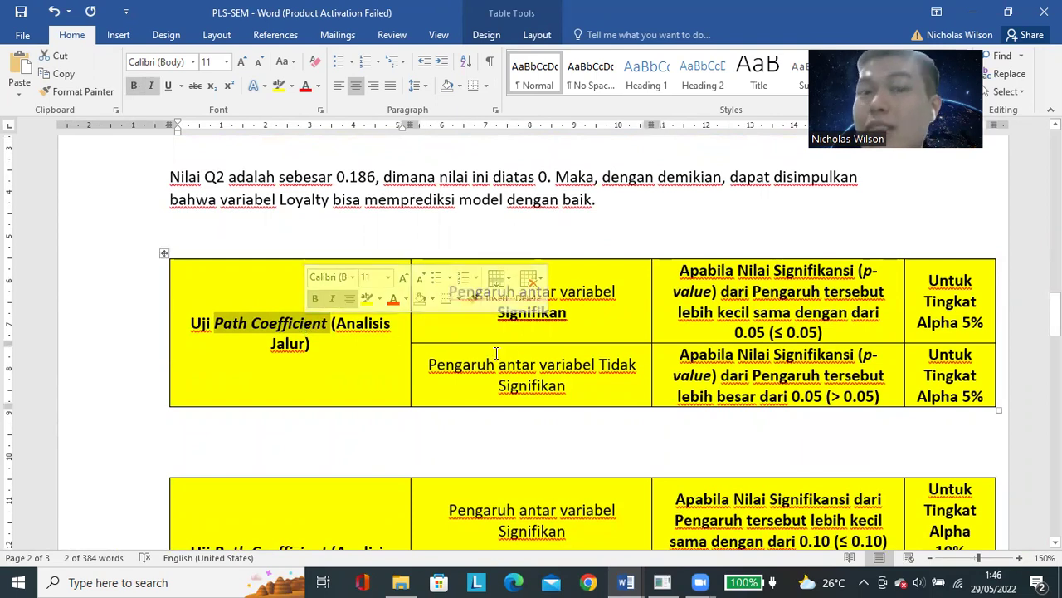
click(542, 352)
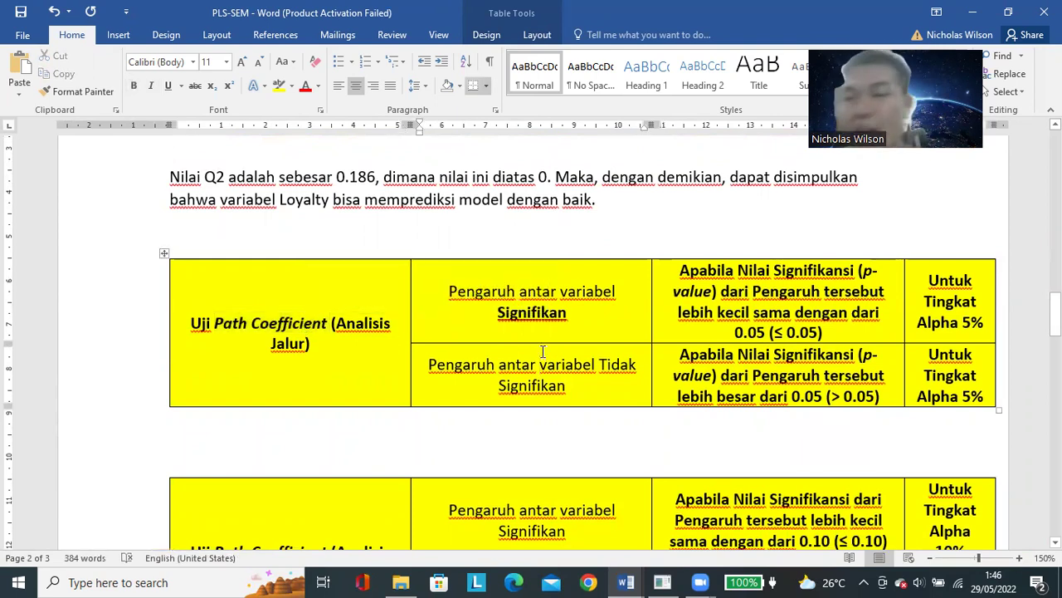
- Return to the structural model's first table and highlight its R² (R-squared) label
scroll(543, 352, up, 10)
scroll(543, 352, up, 6)
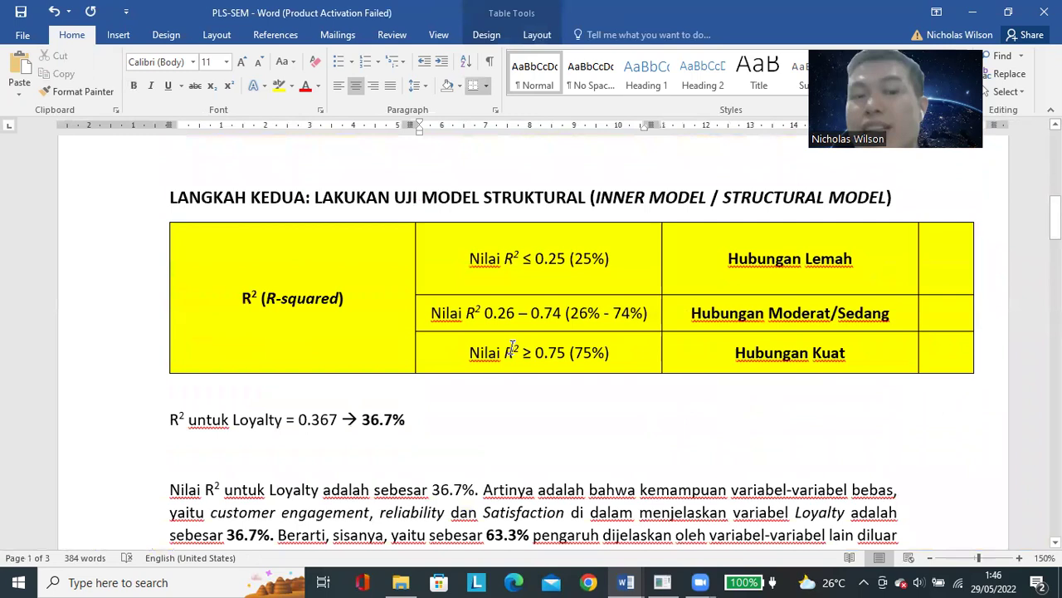
scroll(363, 257, down, 1)
drag(242, 242, 349, 242)
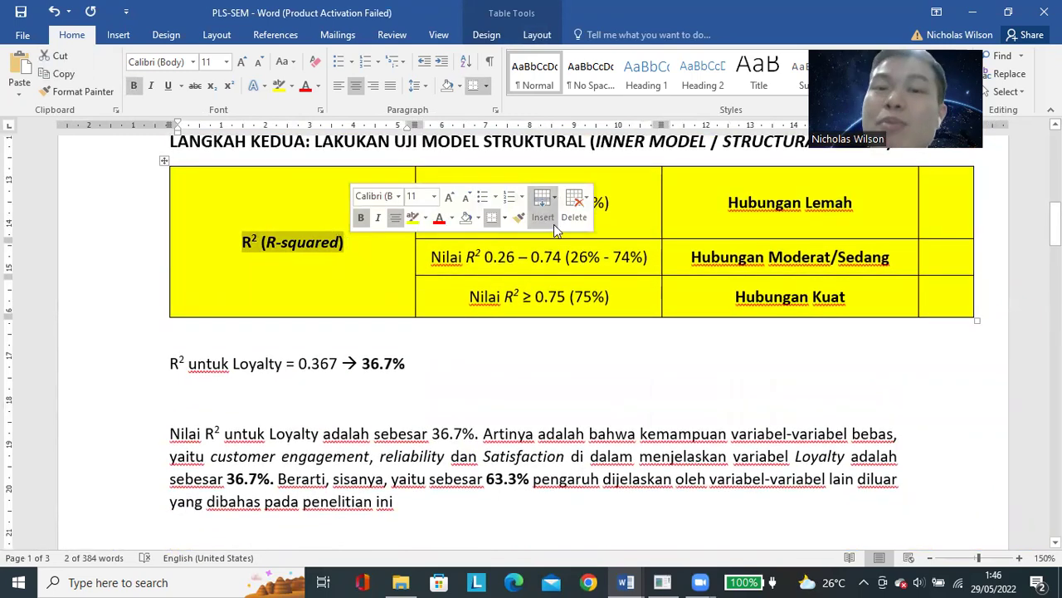
- Switch to SmartPLS, enlarge the result links area, show the R Square matrix and widen its row-name, R Square and R Square Adjusted columns
click(663, 581)
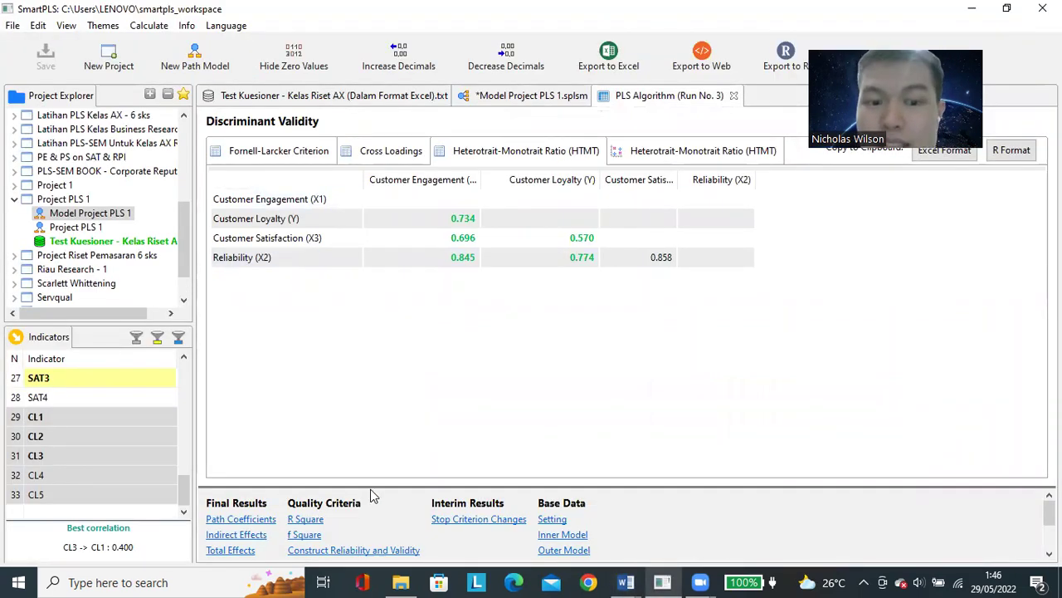
mouse_move(373, 488)
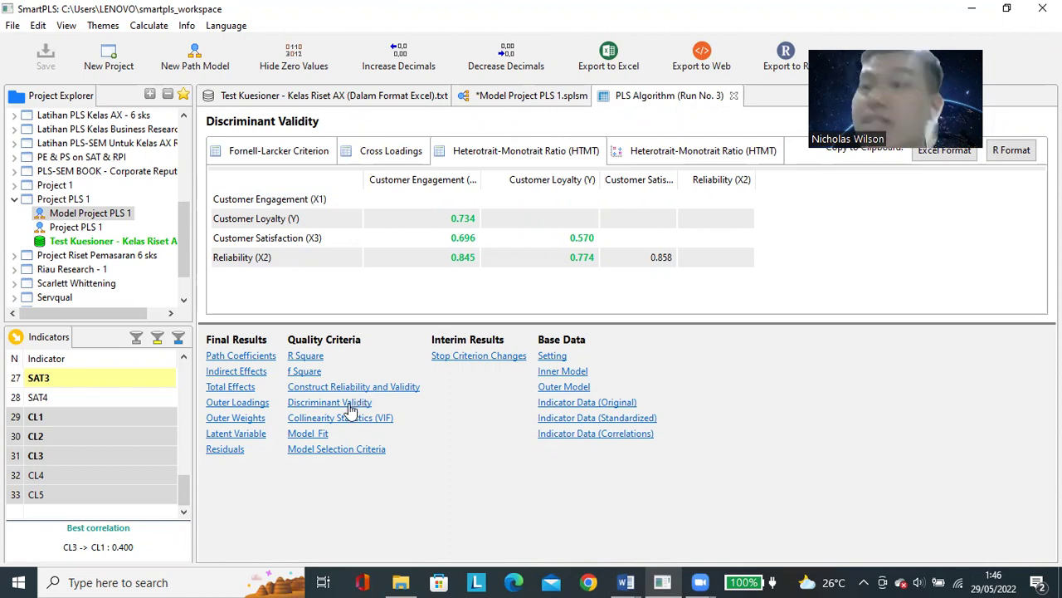
click(307, 357)
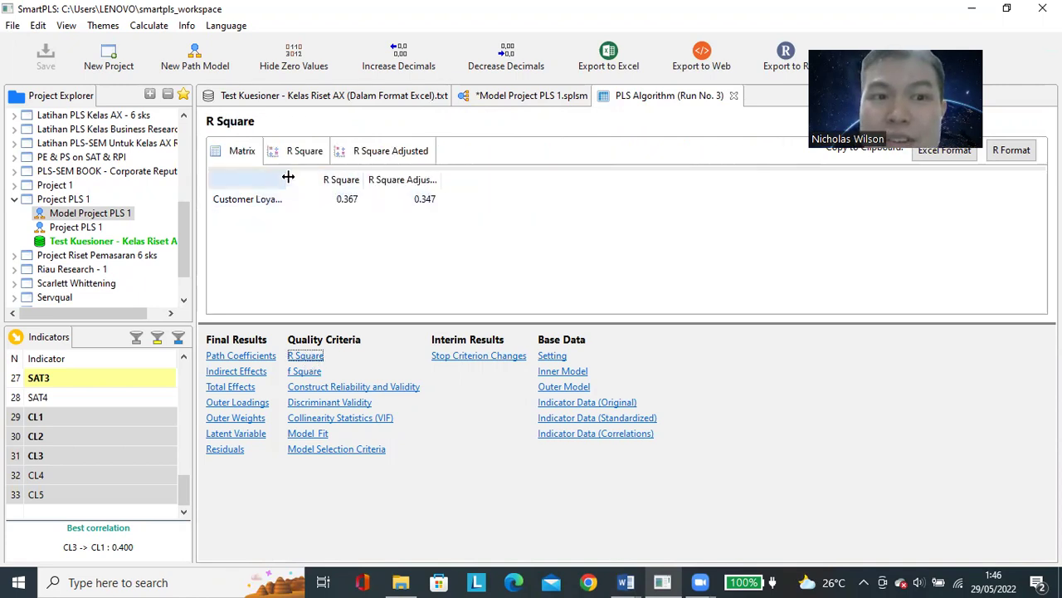
drag(287, 177, 330, 180)
drag(485, 180, 559, 183)
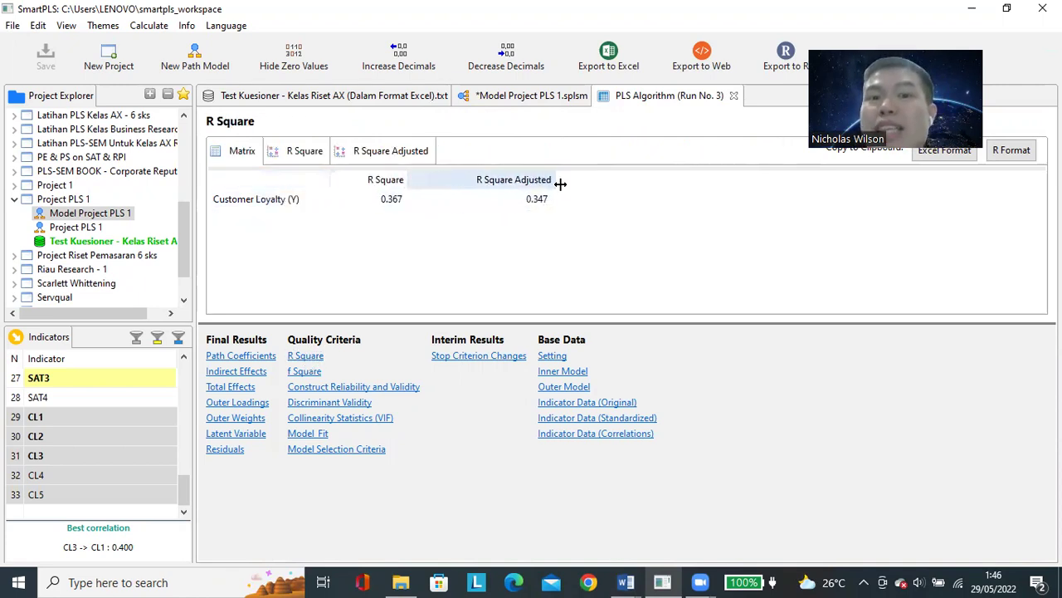
drag(407, 181, 445, 184)
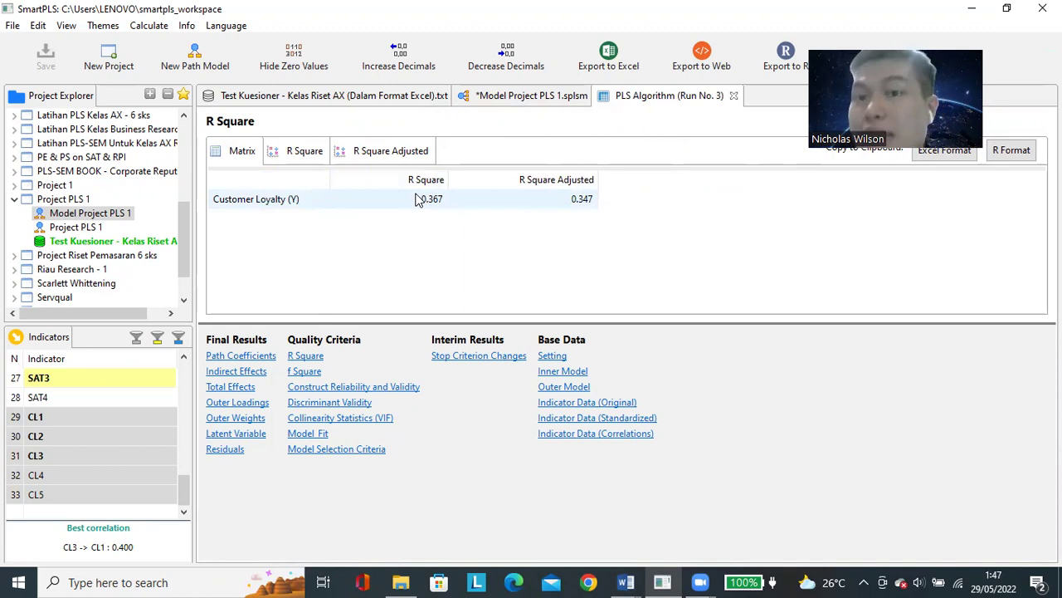
- Examine Customer Loyalty (Y) and its predictors in the path model, and Customer Loyalty's row in the R Square matrix
click(531, 96)
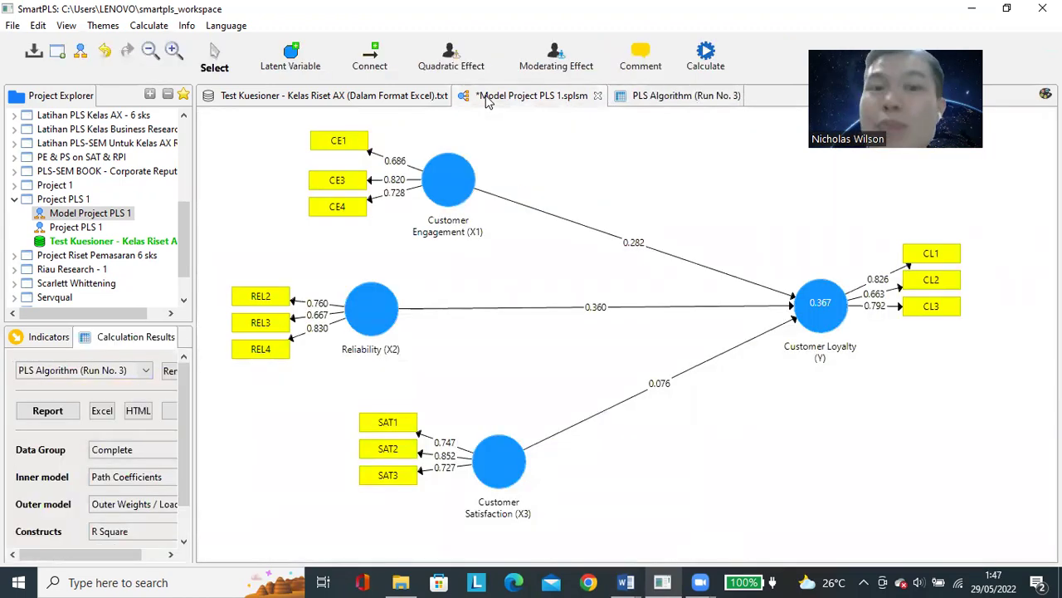
click(825, 307)
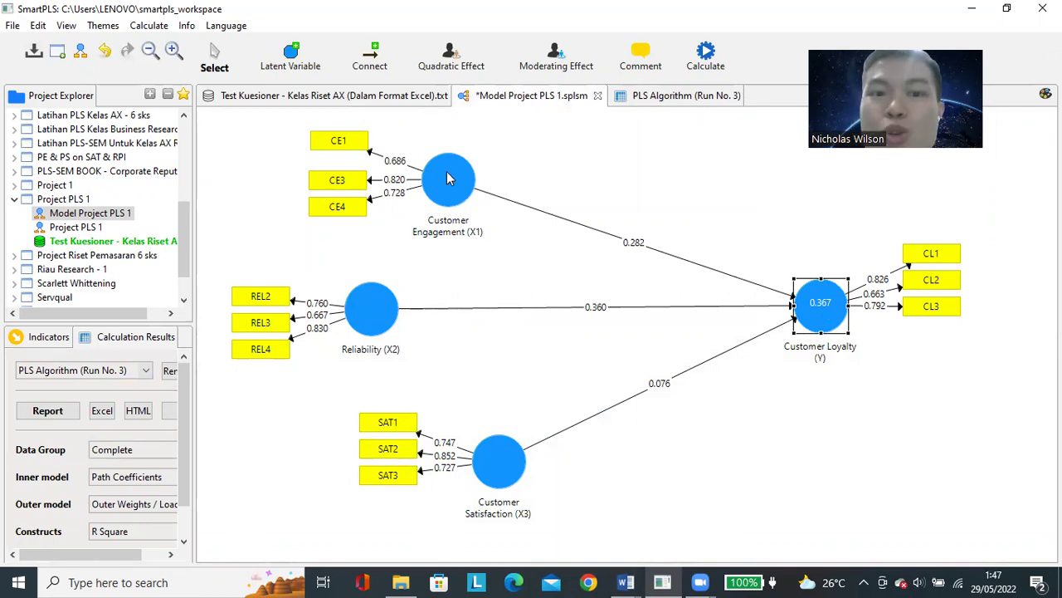
click(499, 461)
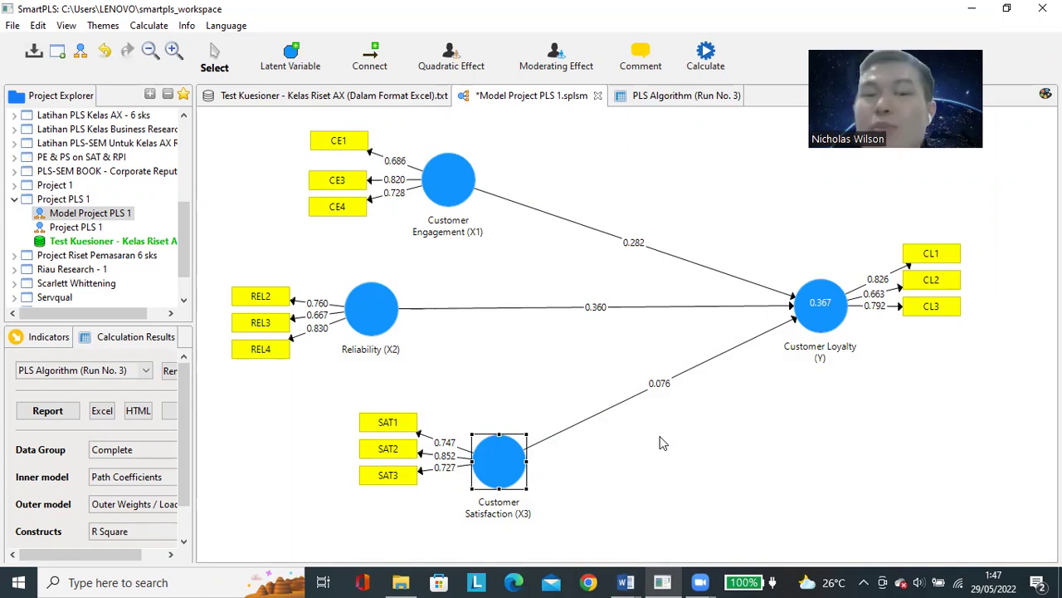
click(820, 311)
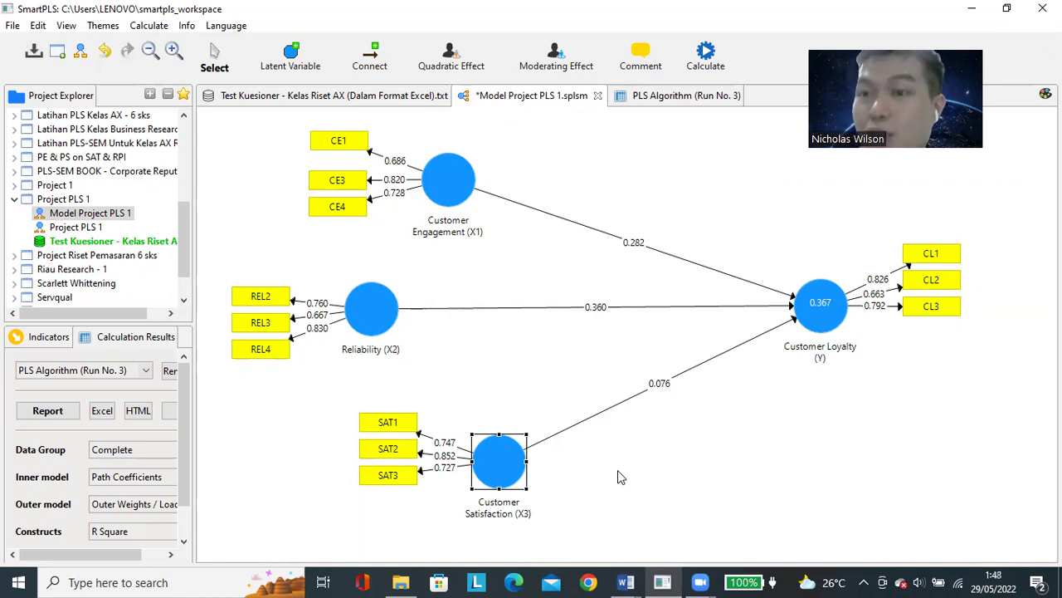
click(635, 95)
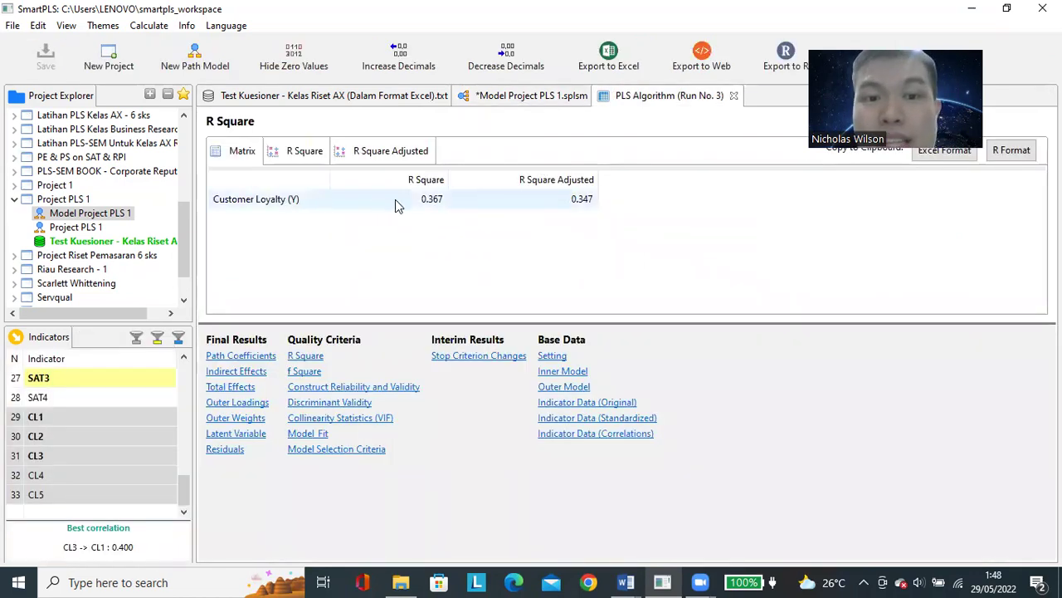
click(432, 202)
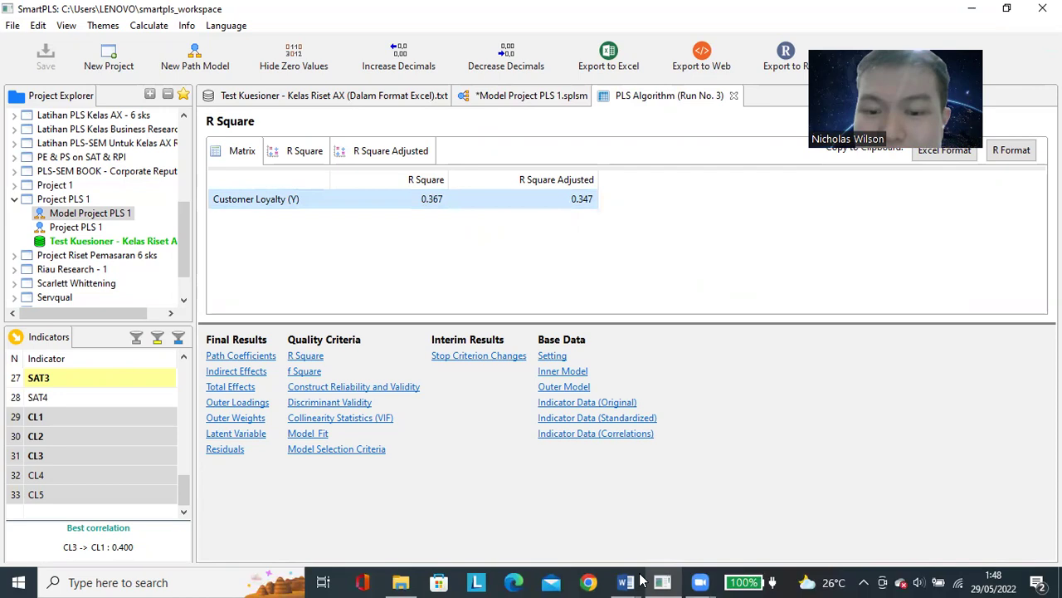
- Switch to the PLS-SEM document in Word and show the written R² interpretation for Loyalty below the R-squared table
mouse_move(625, 582)
click(576, 529)
scroll(415, 349, down, 1)
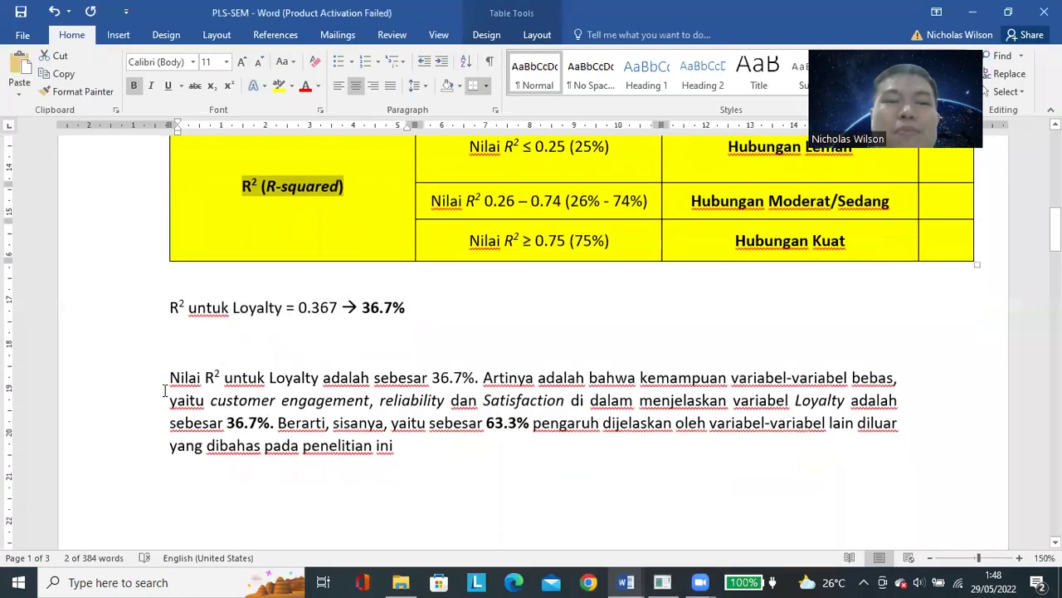
- Enlarge the R² interpretation paragraph to 14 pt and the "R² untuk Loyalty" line above it by one font size
drag(171, 378, 412, 448)
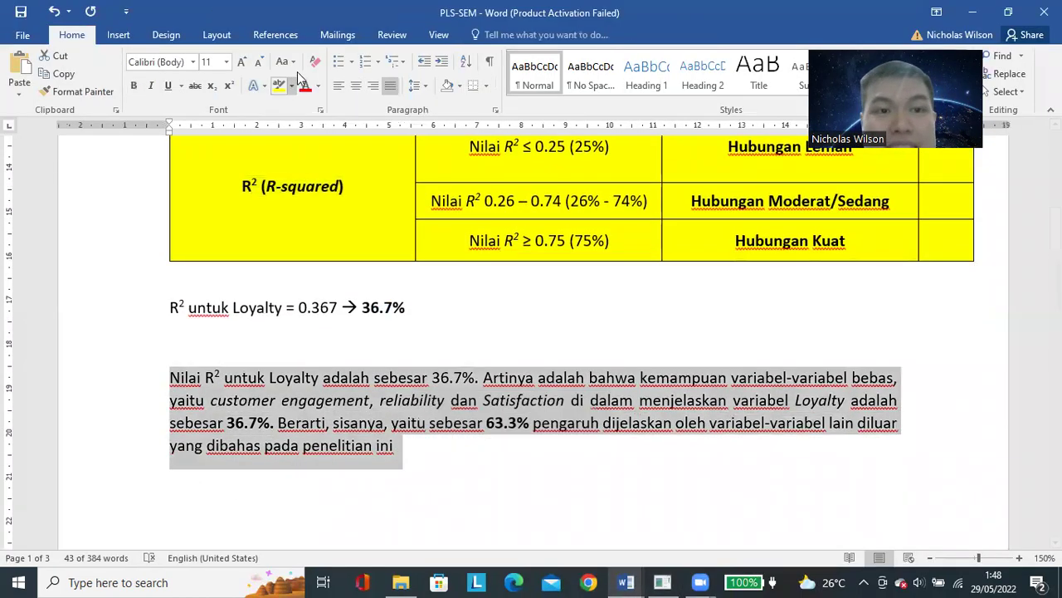
key(ctrl+shift+period)
key(ctrl+shift+period)
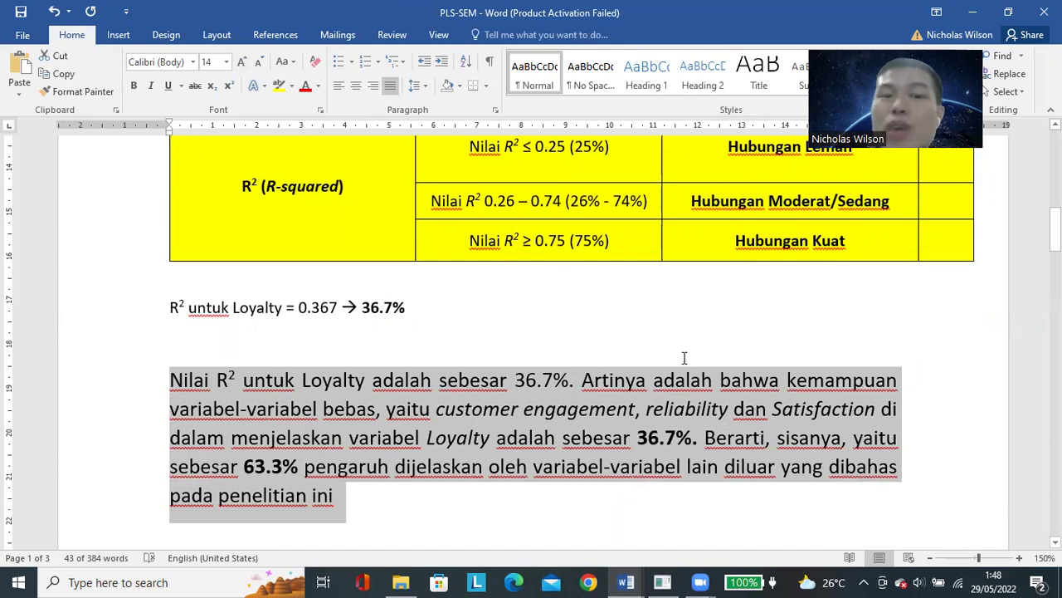
scroll(498, 332, down, 1)
double_click(280, 252)
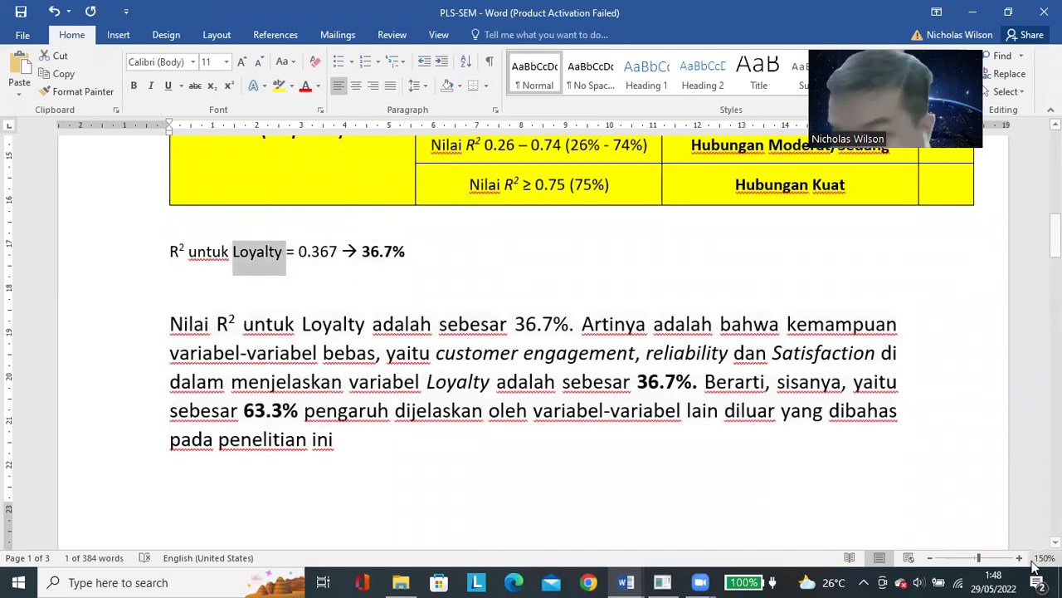
triple_click(316, 253)
click(242, 62)
click(575, 446)
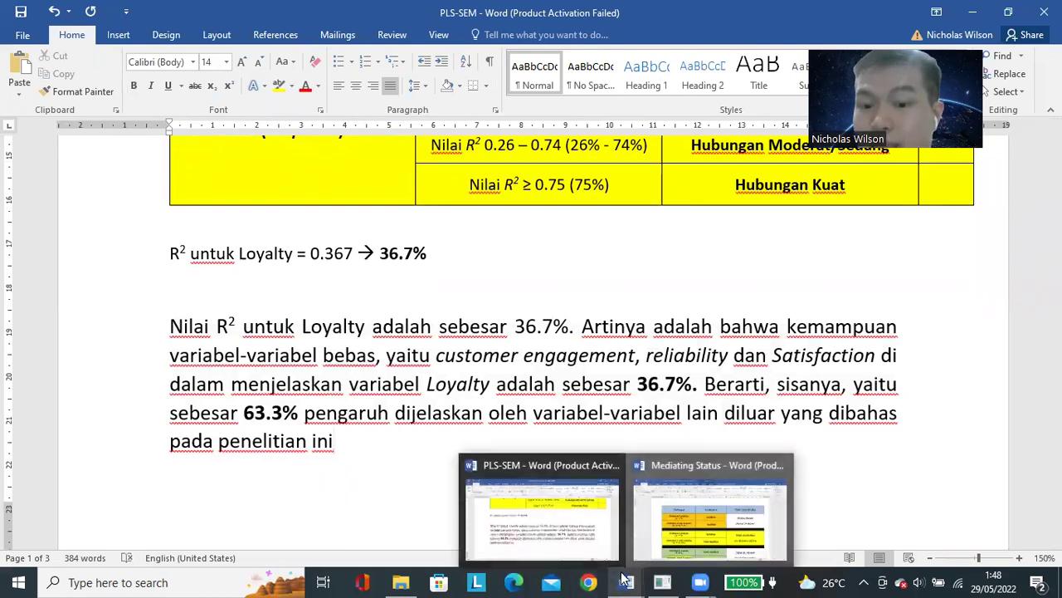
- Switch to SmartPLS, check the predictors of Customer Loyalty (Y) in the path model, and return to the Word document
click(665, 580)
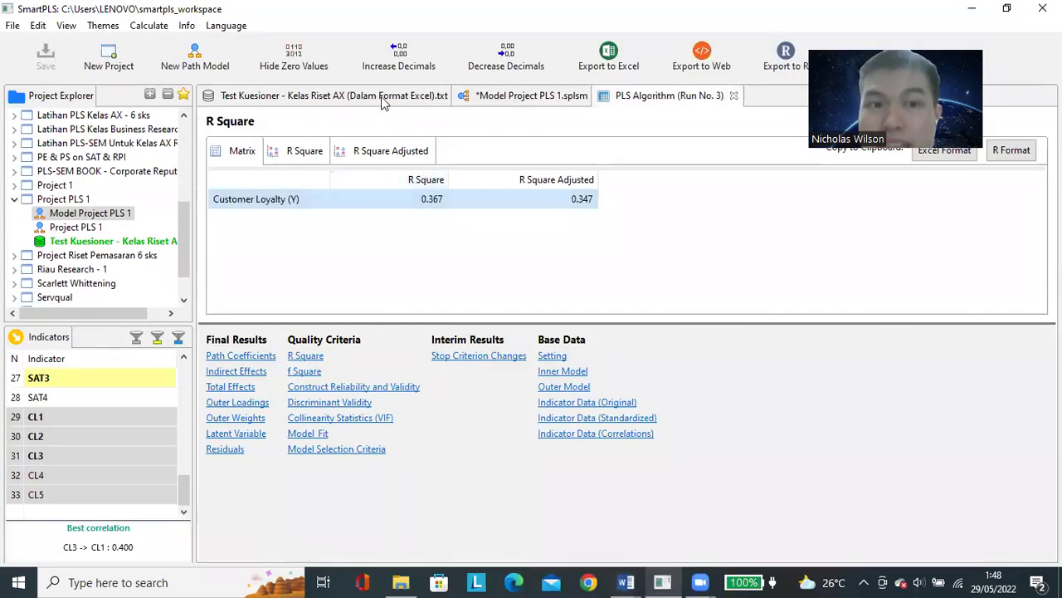
click(498, 96)
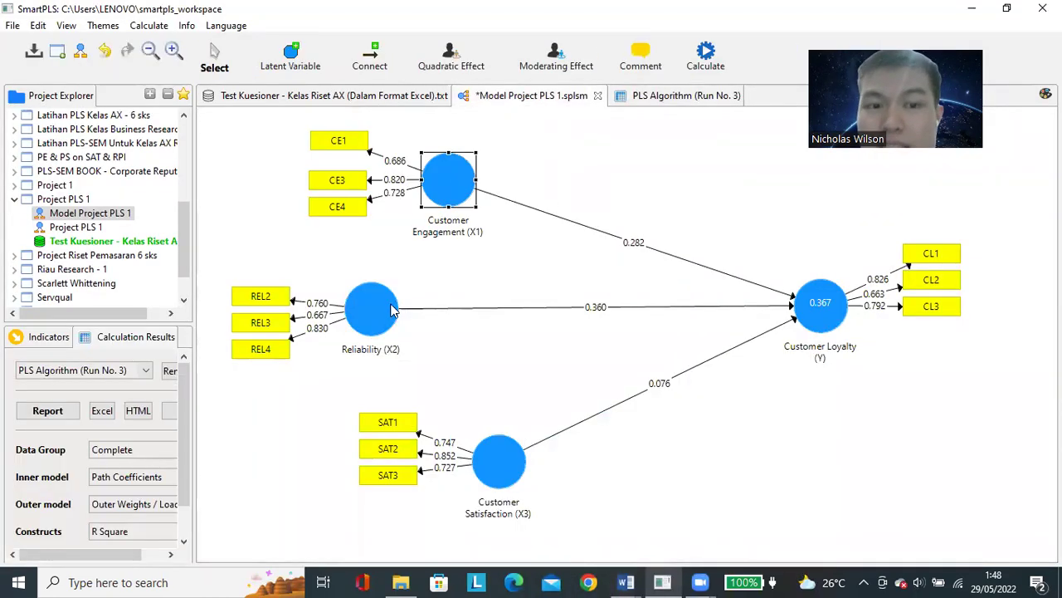
click(972, 9)
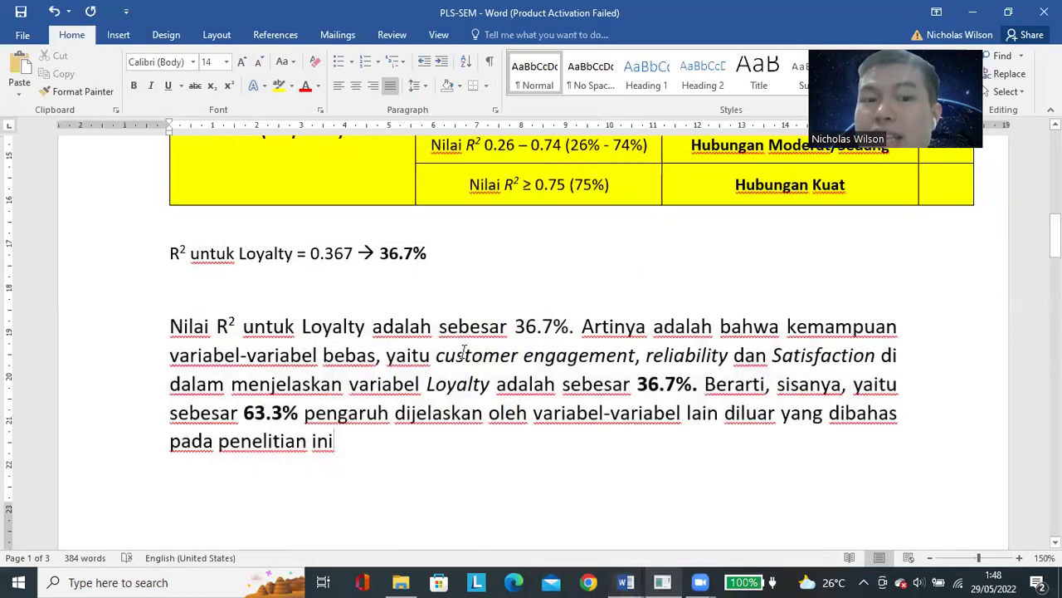
- Highlight the predictors customer engagement, reliability and Satisfaction in the R² interpretation, first together and then one by one
drag(498, 358, 876, 357)
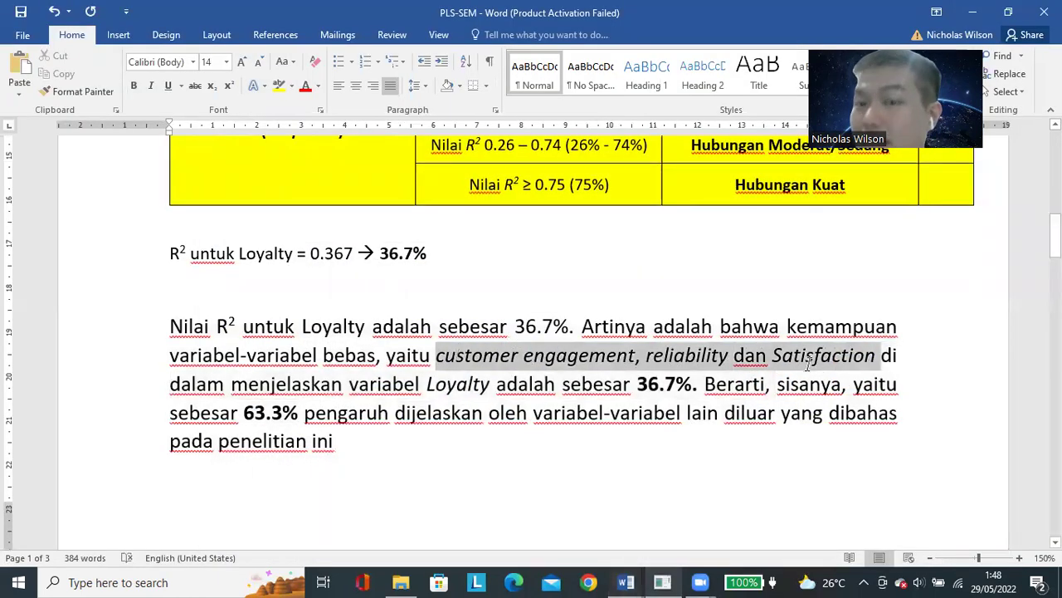
click(677, 384)
drag(504, 358, 635, 359)
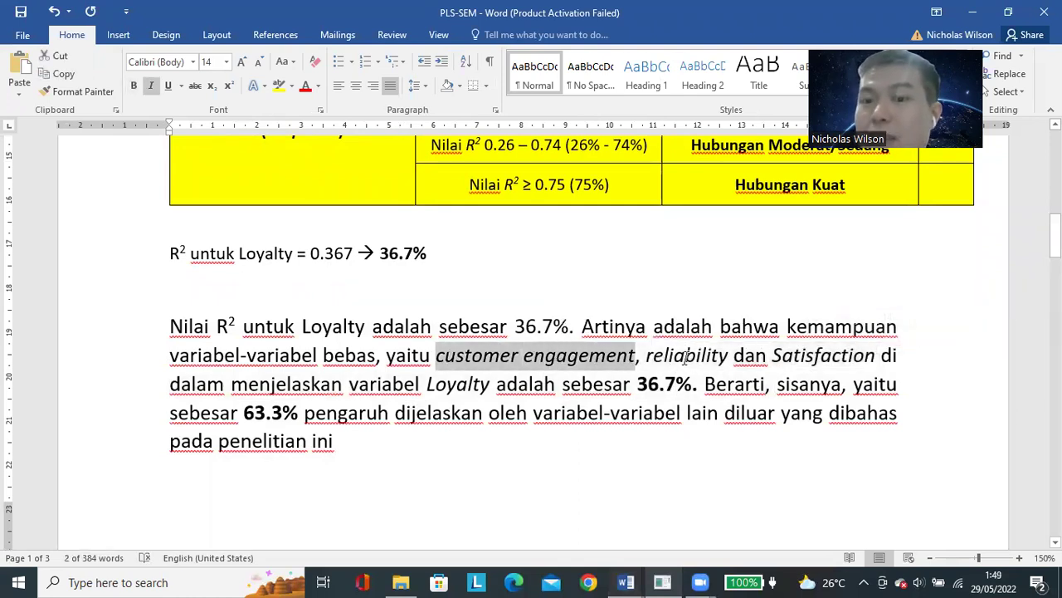
double_click(689, 356)
double_click(812, 362)
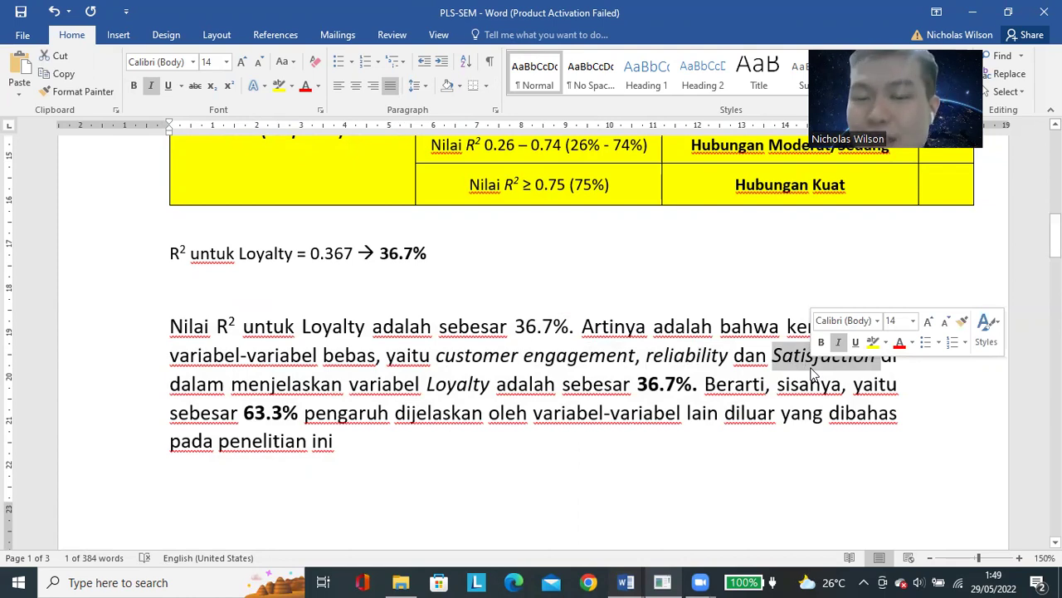
click(795, 446)
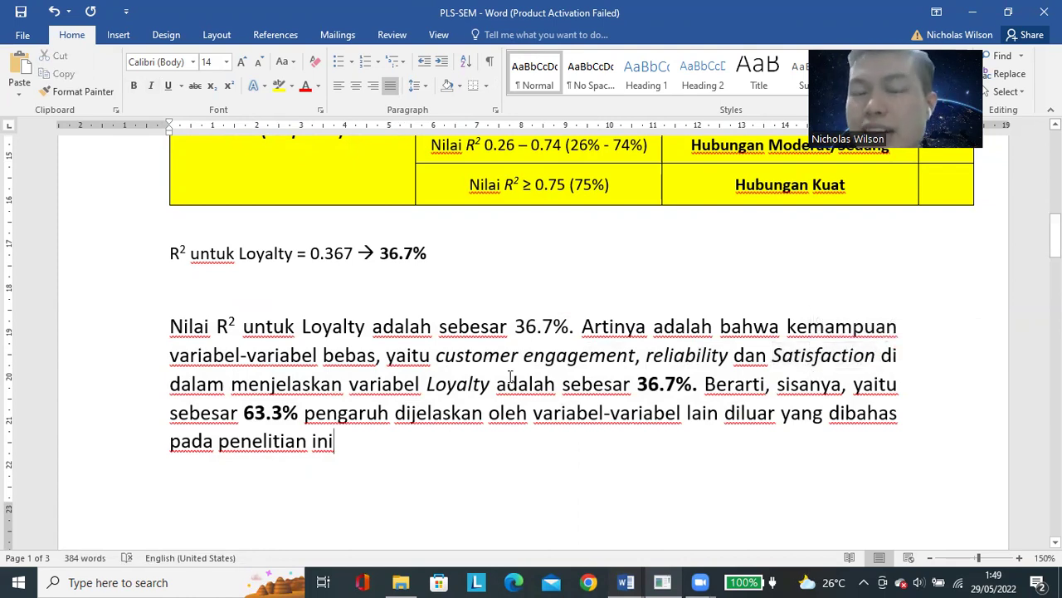
- Point out customer engagement, the first 36.7% and the 63.3% remainder in the R² interpretation paragraph
drag(479, 355, 560, 365)
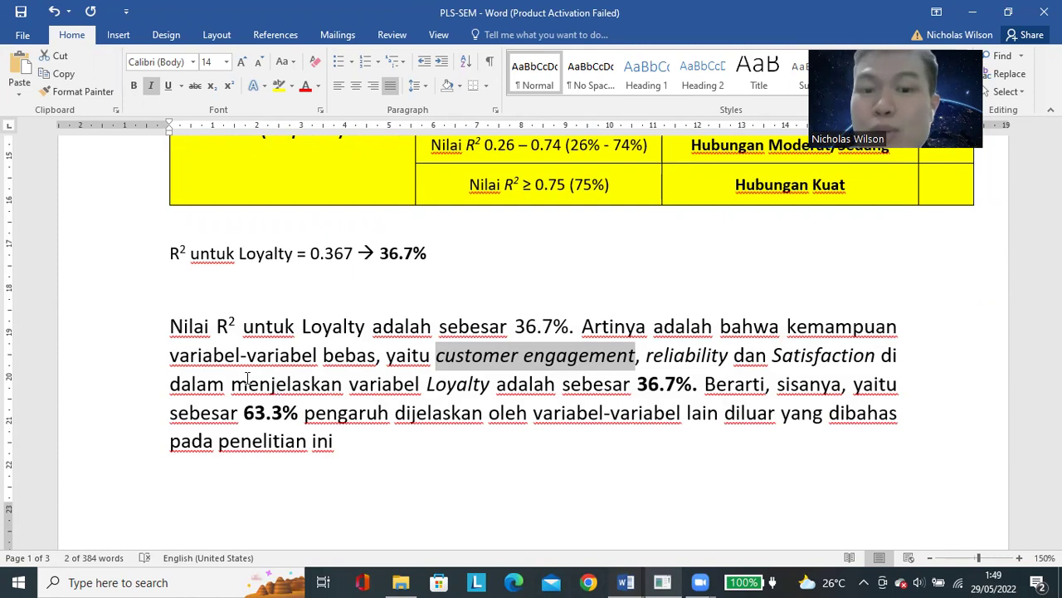
click(518, 328)
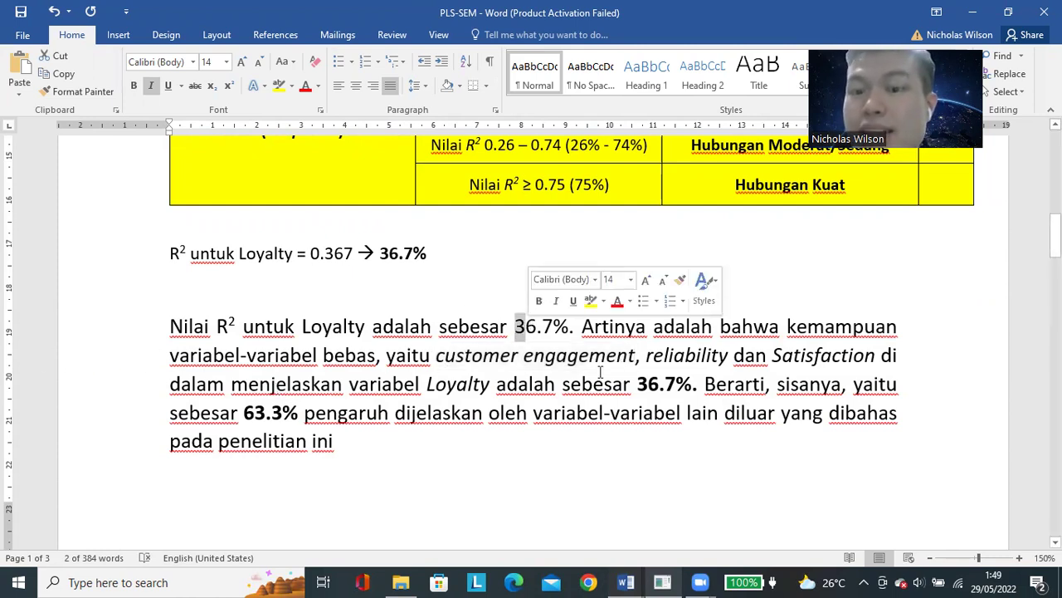
drag(243, 413, 299, 413)
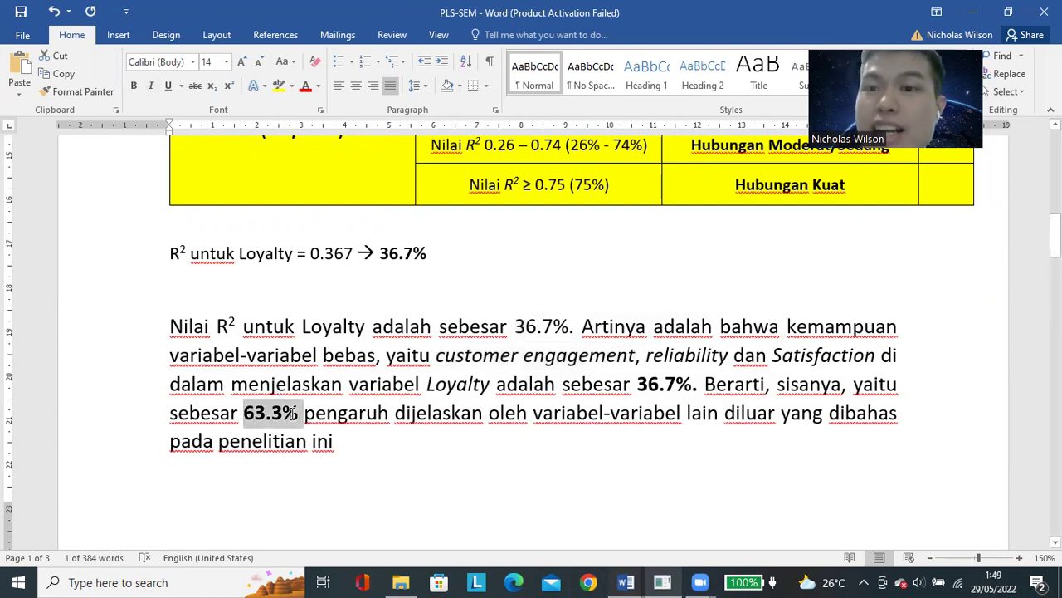
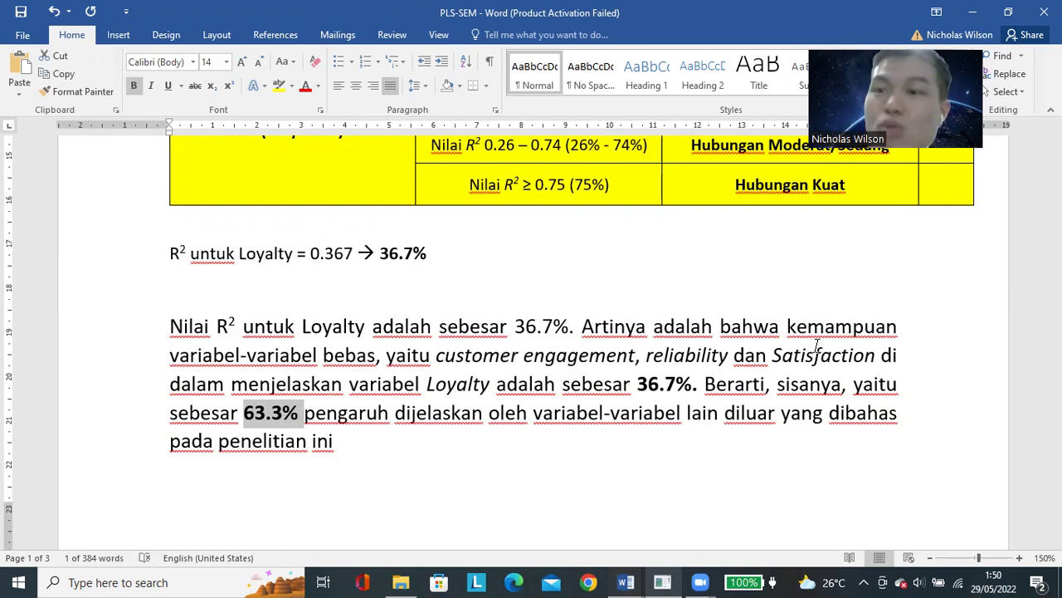
- Examine the Predictive Relevance (Q²) criteria table further down the document, and switch back to SmartPLS
scroll(390, 282, down, 10)
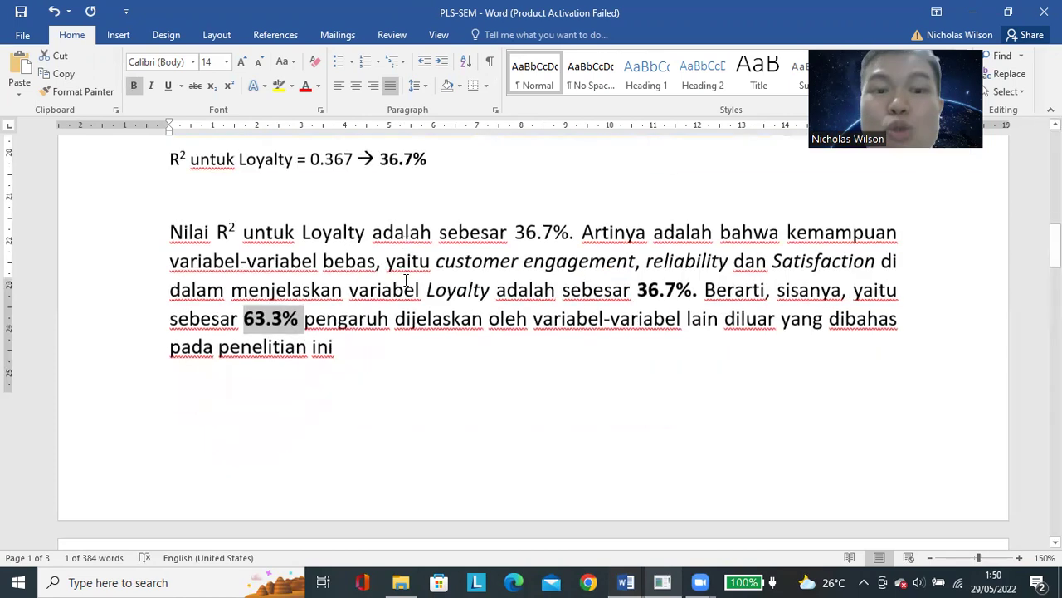
scroll(387, 281, up, 3)
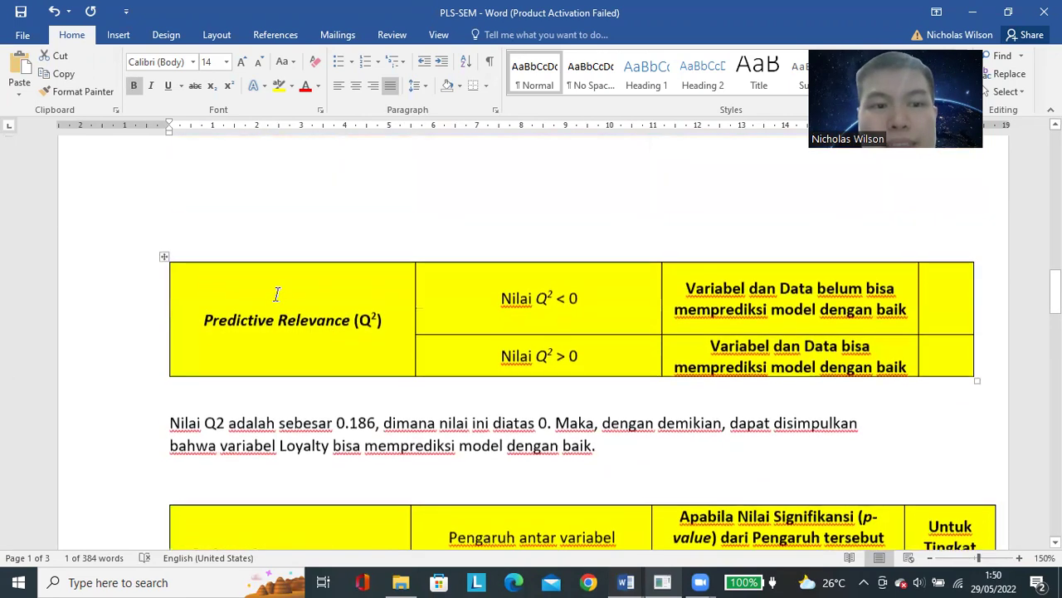
drag(203, 333, 395, 334)
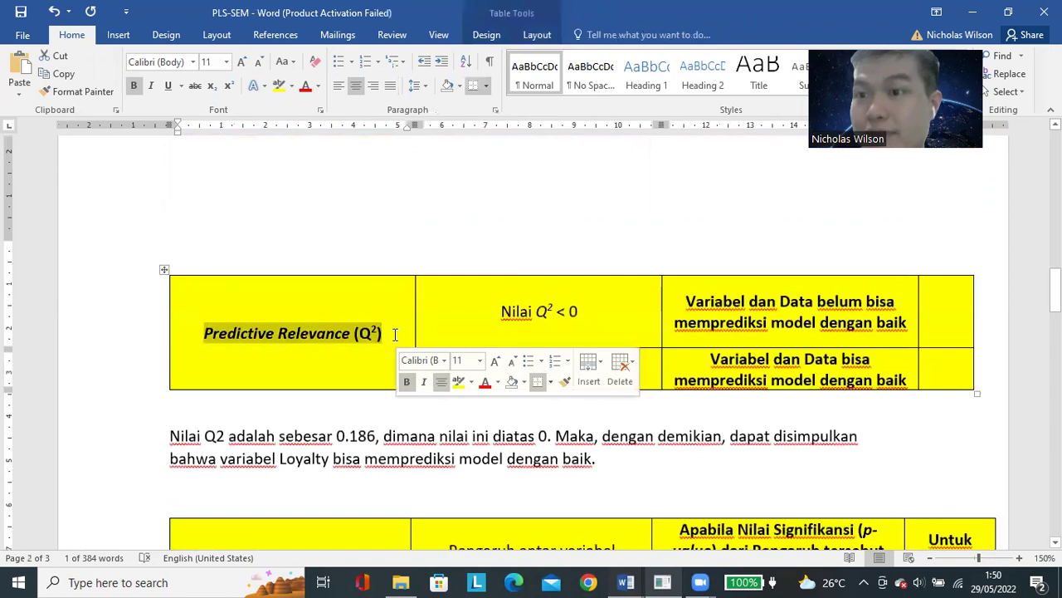
click(573, 327)
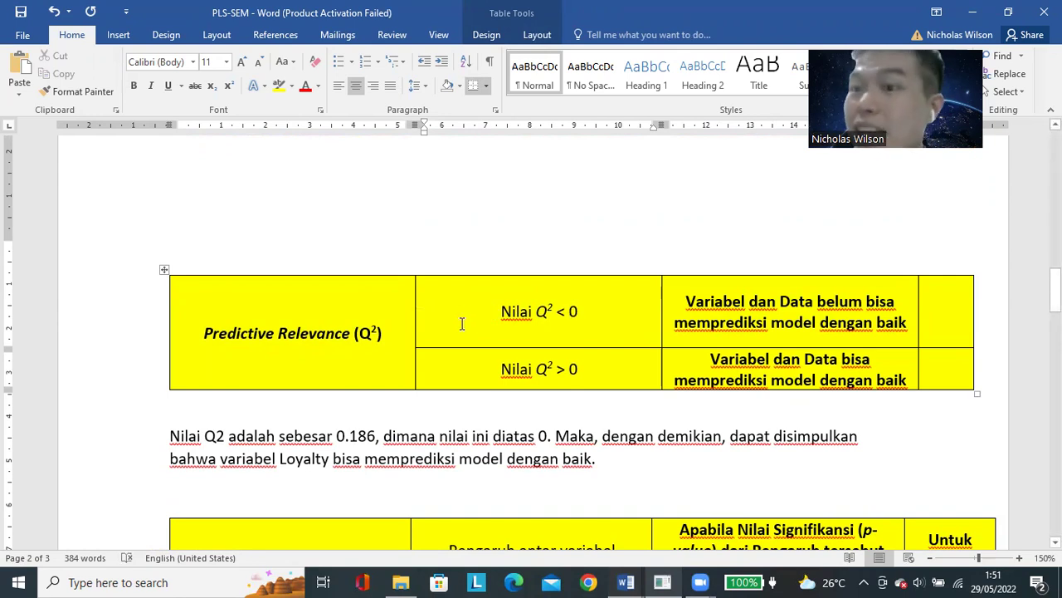
mouse_move(338, 306)
mouse_down()
mouse_move(680, 332)
mouse_move(746, 370)
mouse_up()
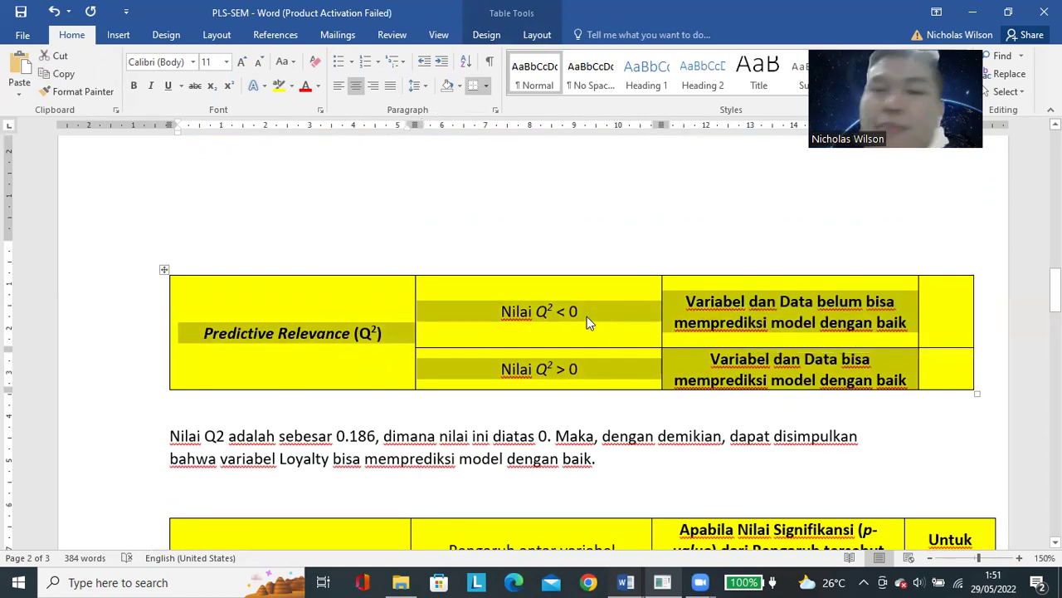
click(676, 581)
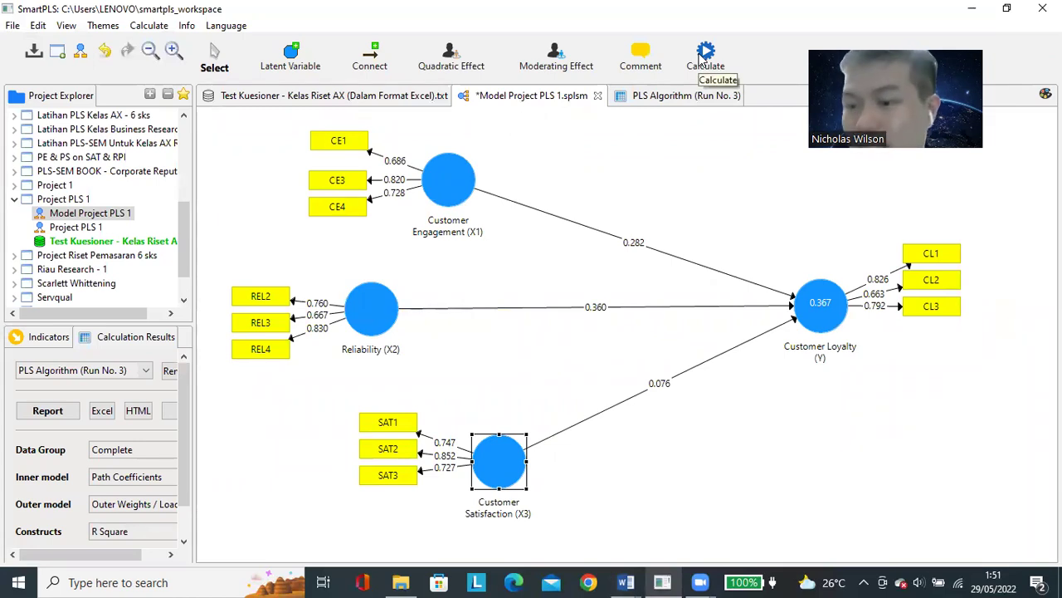
click(704, 55)
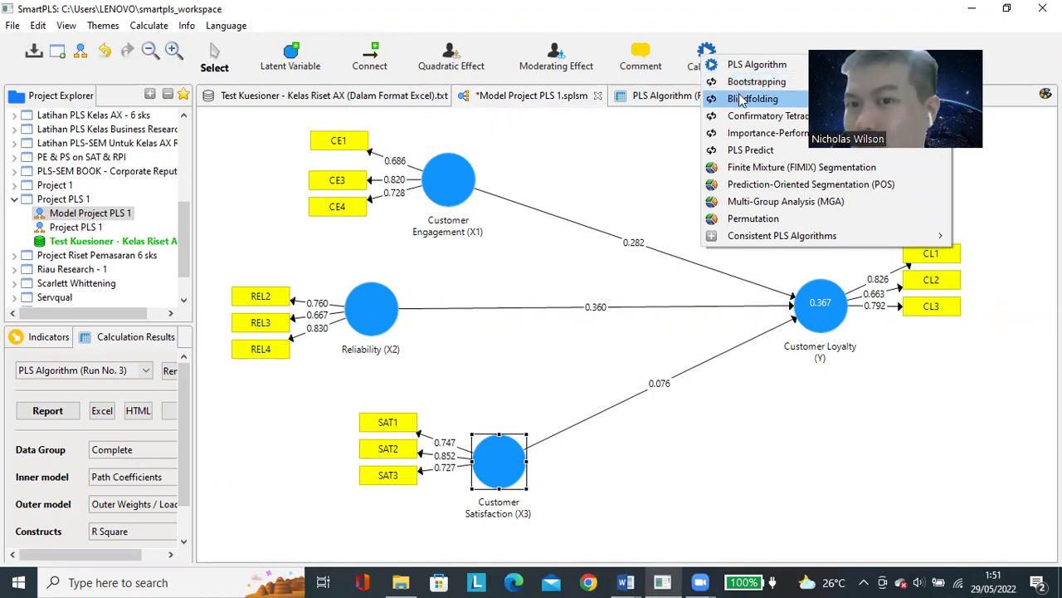
click(719, 71)
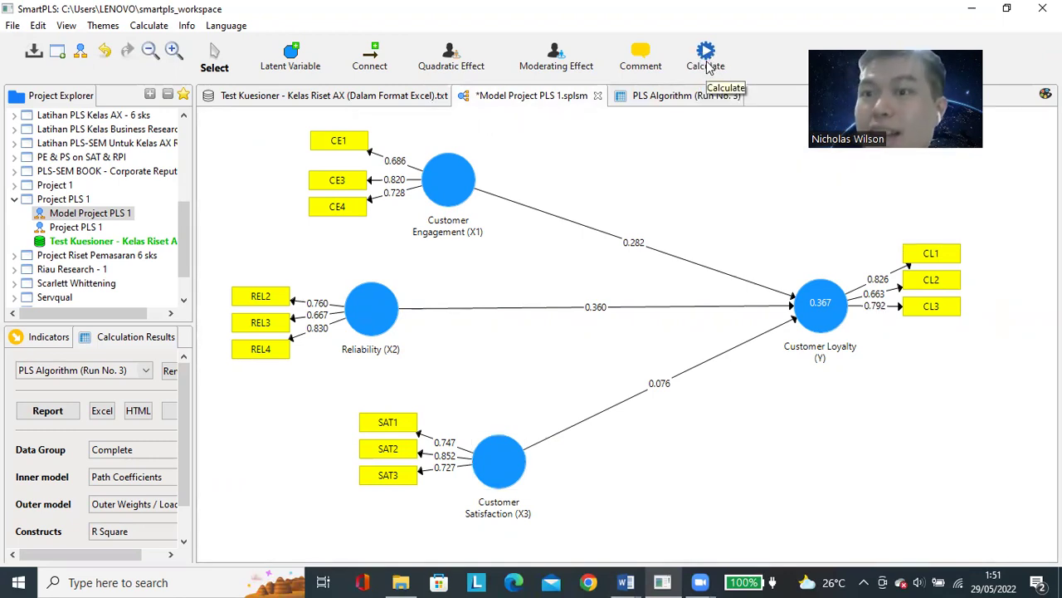
click(707, 67)
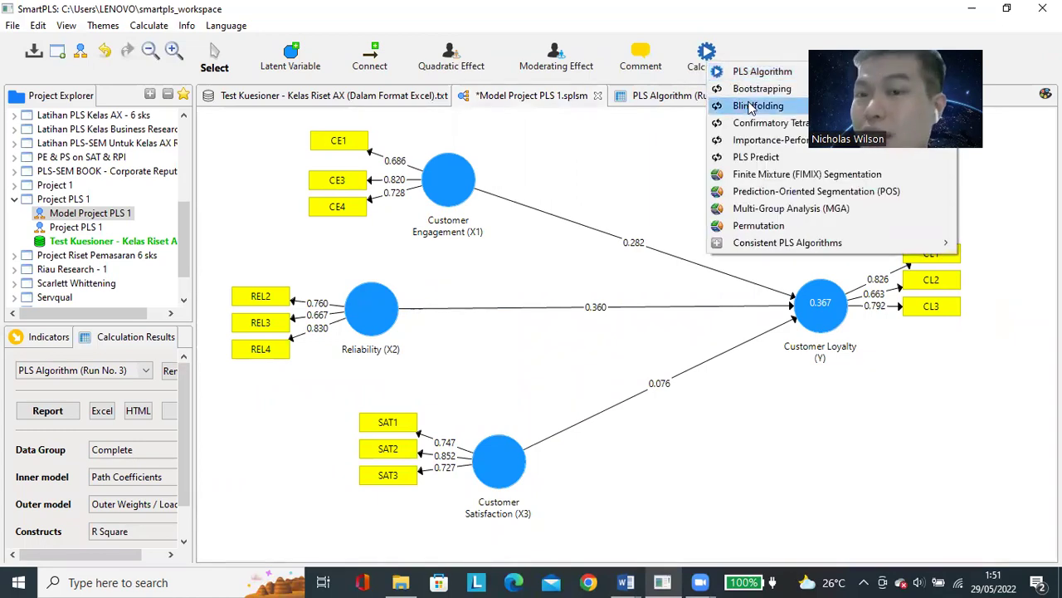
click(706, 60)
click(706, 53)
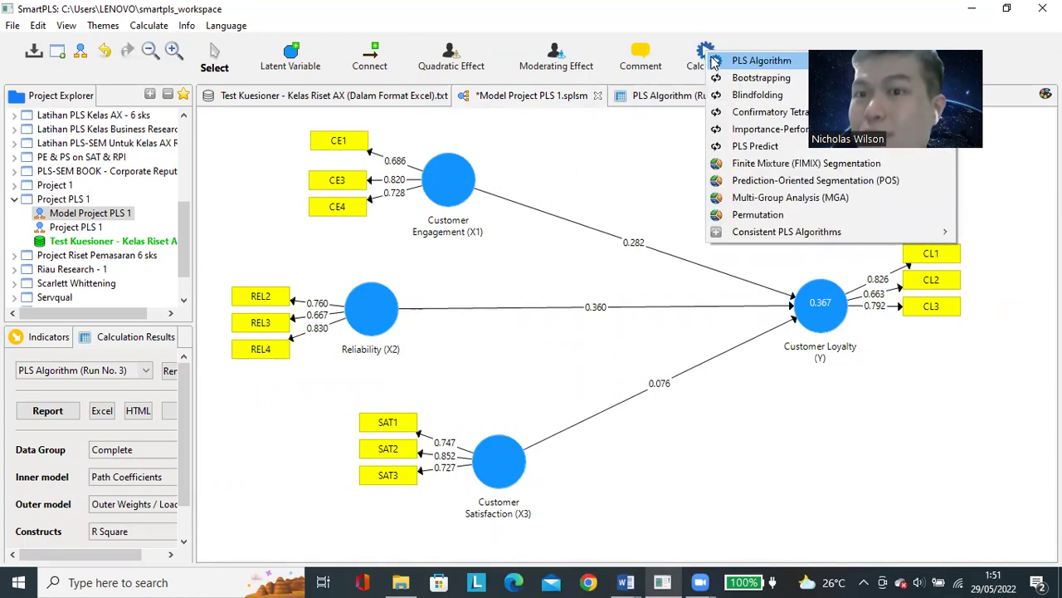
click(751, 98)
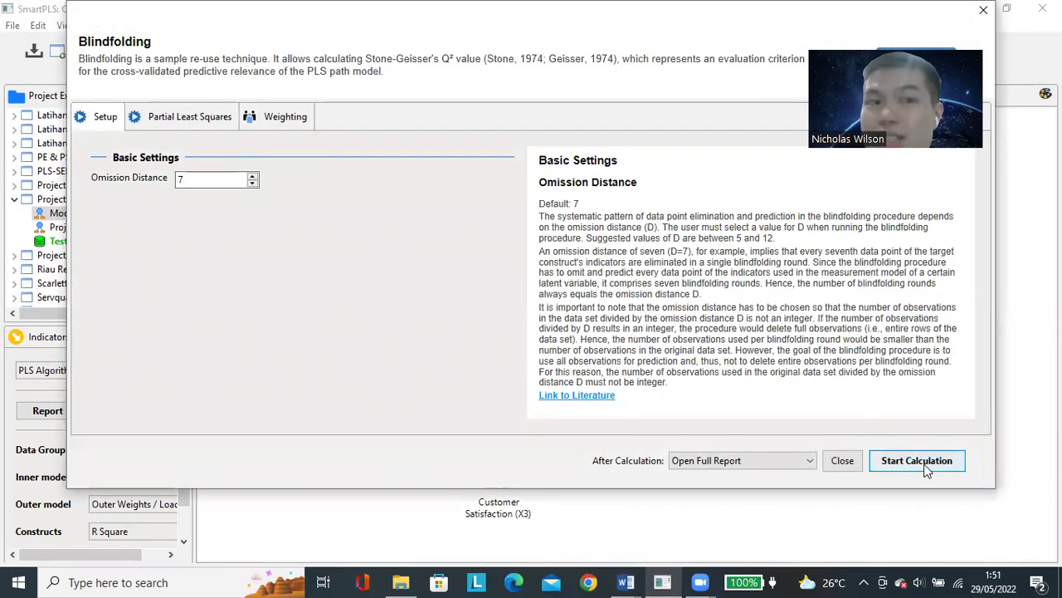
click(985, 10)
- Run Blindfolding with an omission distance of 7 and select Customer Loyalty's row in the Construct Crossvalidated Redundancy totals
click(706, 57)
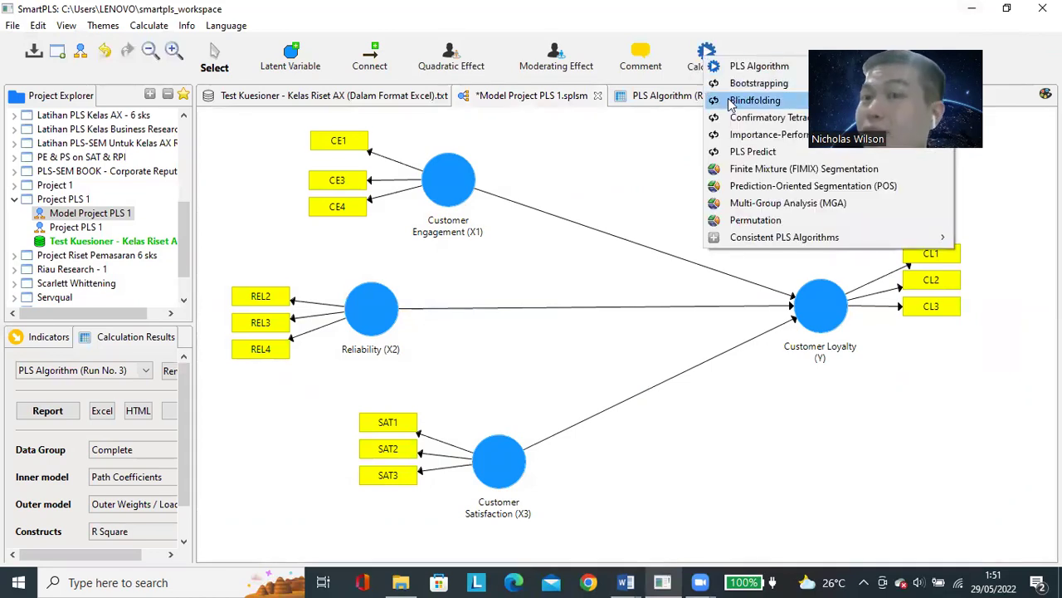
click(730, 101)
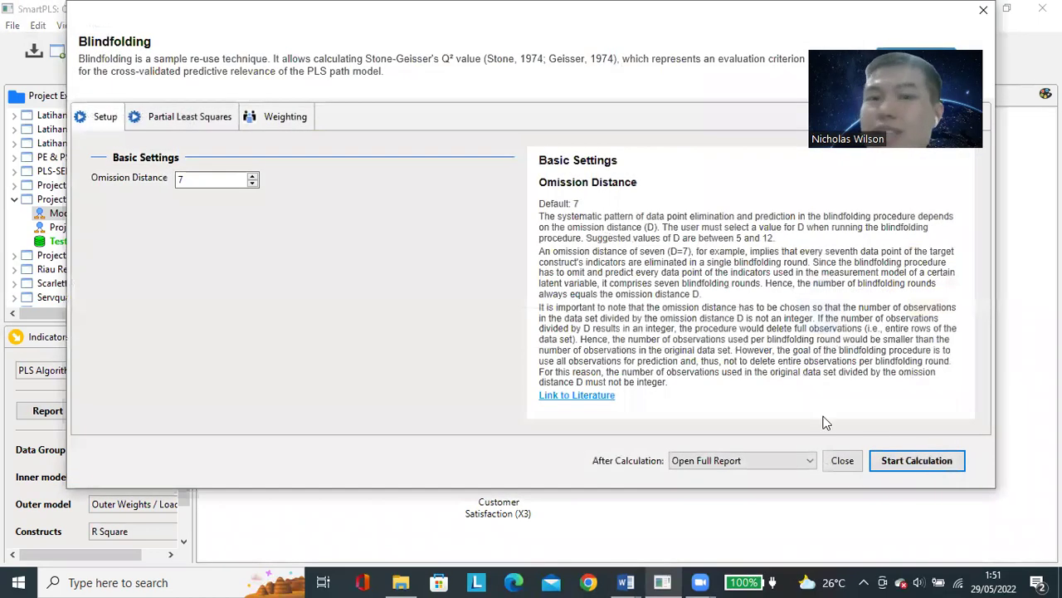
click(916, 459)
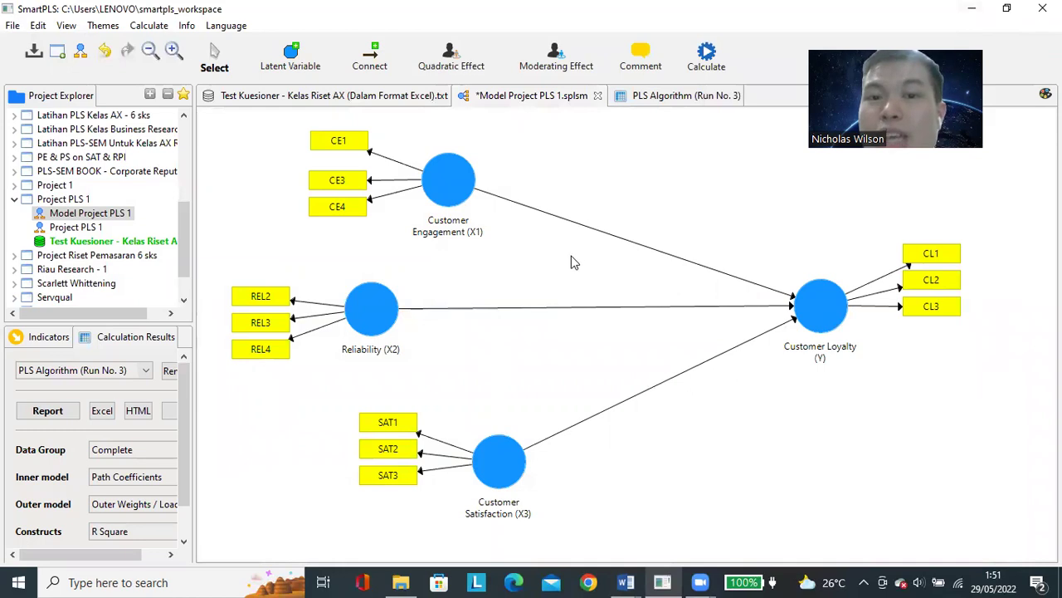
click(504, 220)
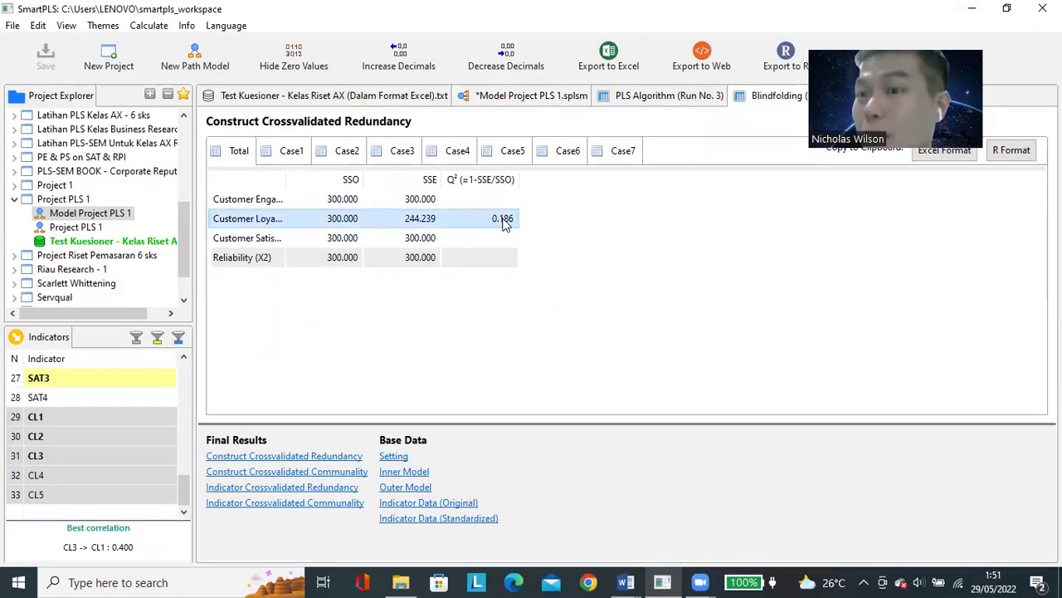
- Switch to the PLS-SEM document in Word, highlight the Q² < 0 criterion and show the Q² interpretation below the table
click(625, 581)
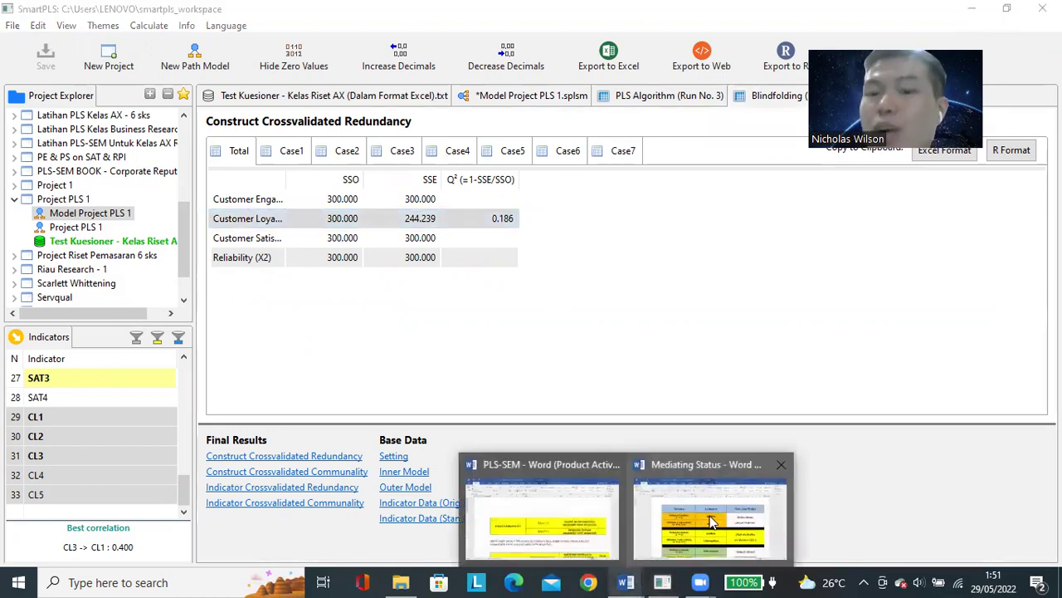
click(596, 512)
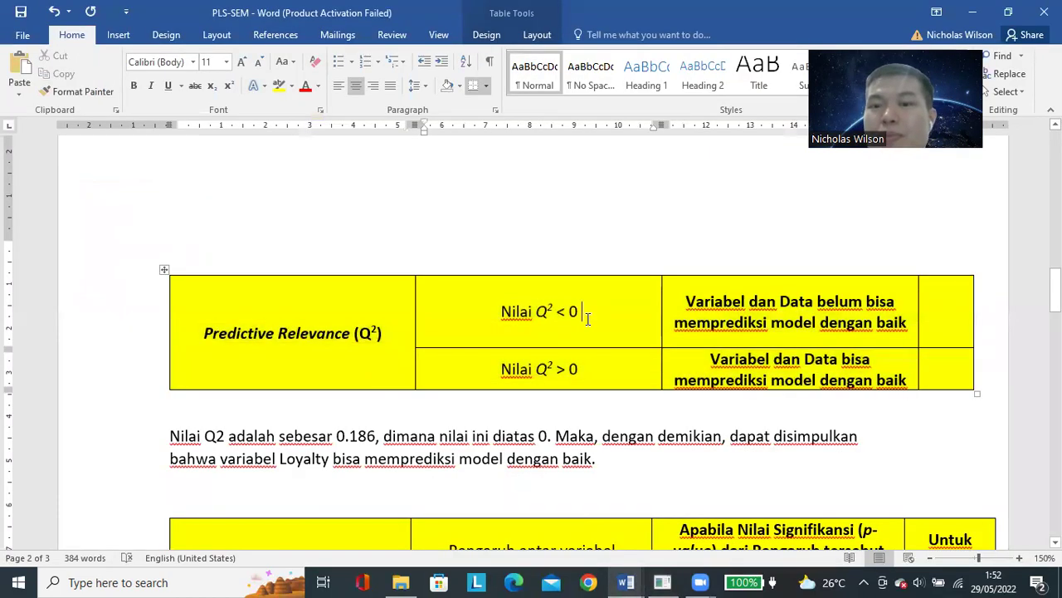
drag(587, 314, 534, 313)
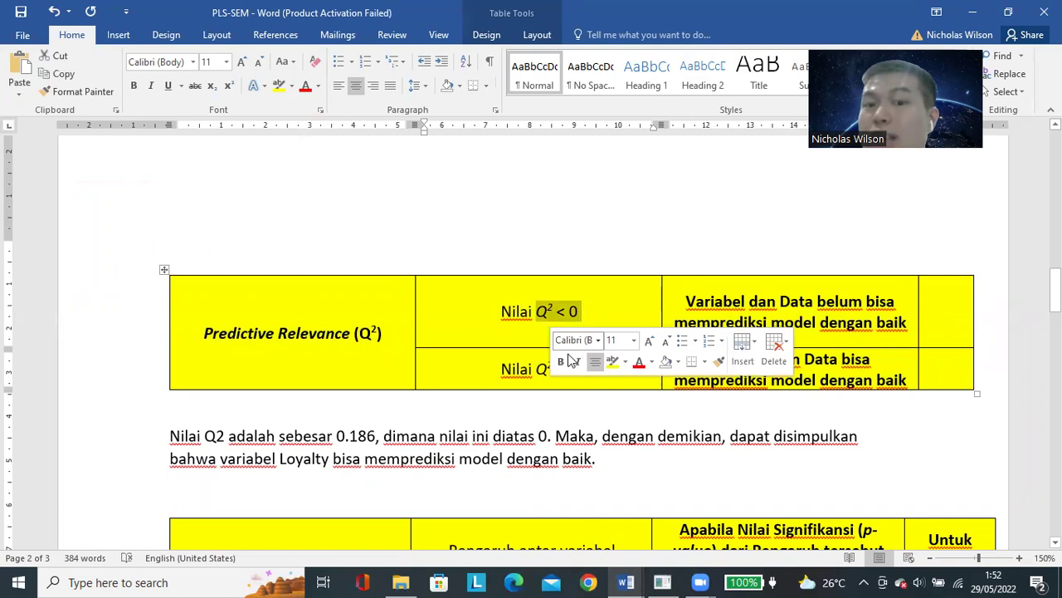
click(611, 320)
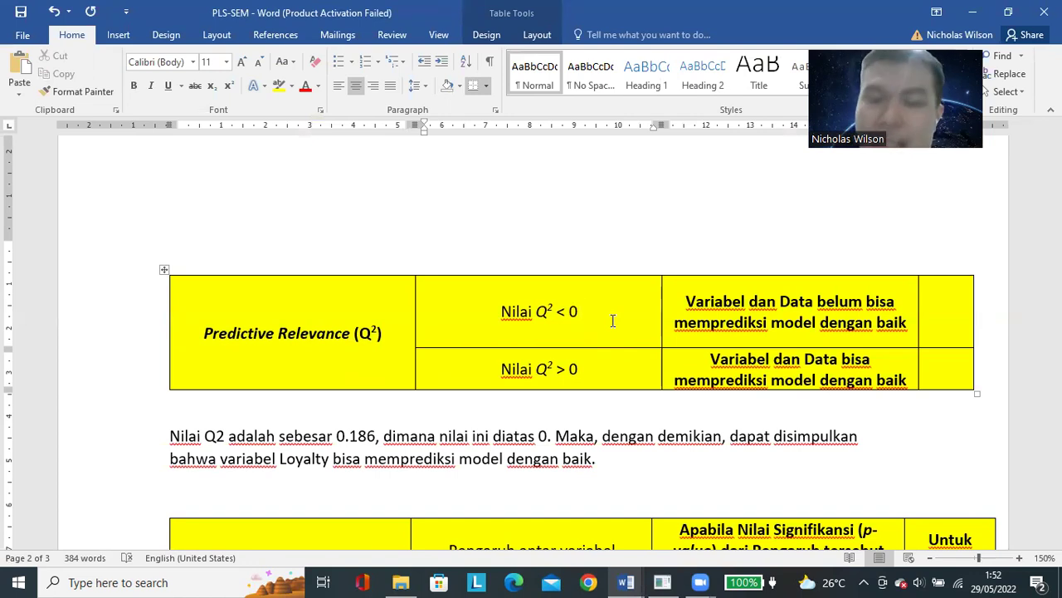
scroll(593, 305, down, 3)
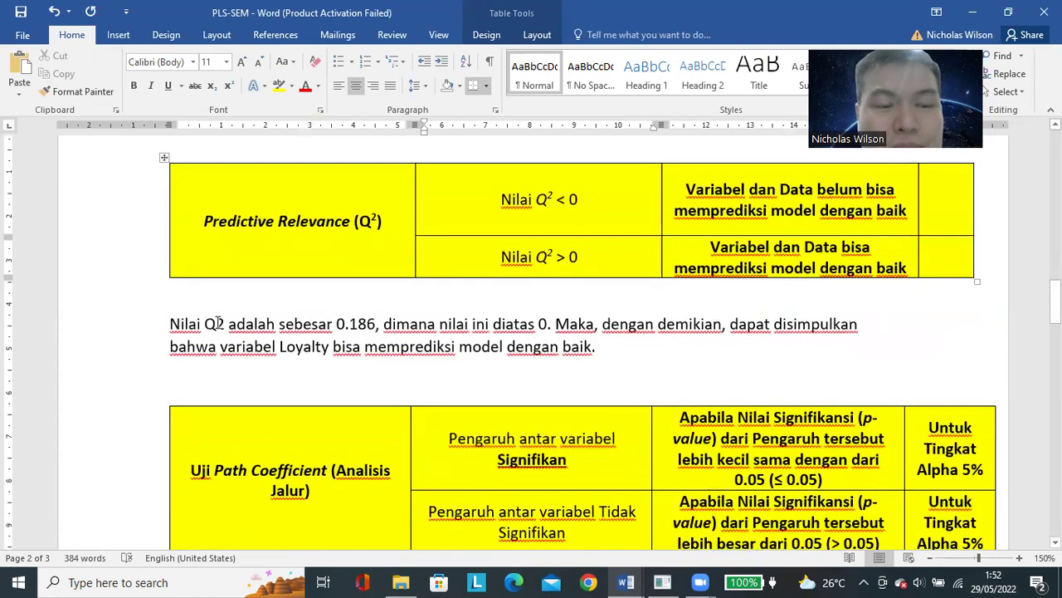
- Format the 2 in "Nilai Q2" as superscript in the interpretation sentence below the Predictive Relevance table
drag(225, 324, 214, 323)
click(229, 85)
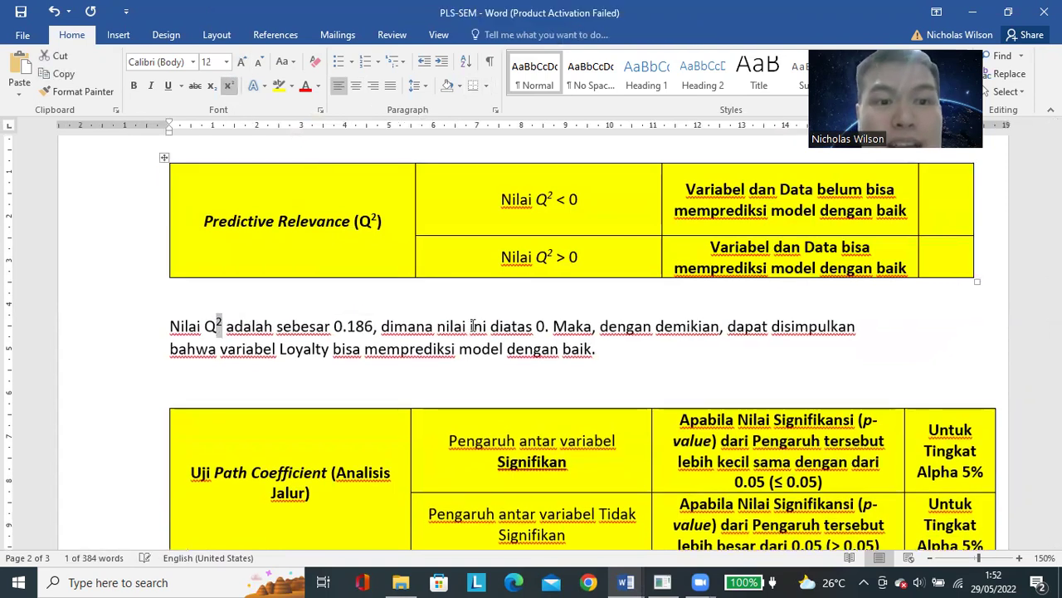
- Check Customer Loyalty's Q² in SmartPLS's Blindfolding results, return to the PLS-SEM document in Word and select 0.186 in the interpretation
click(662, 581)
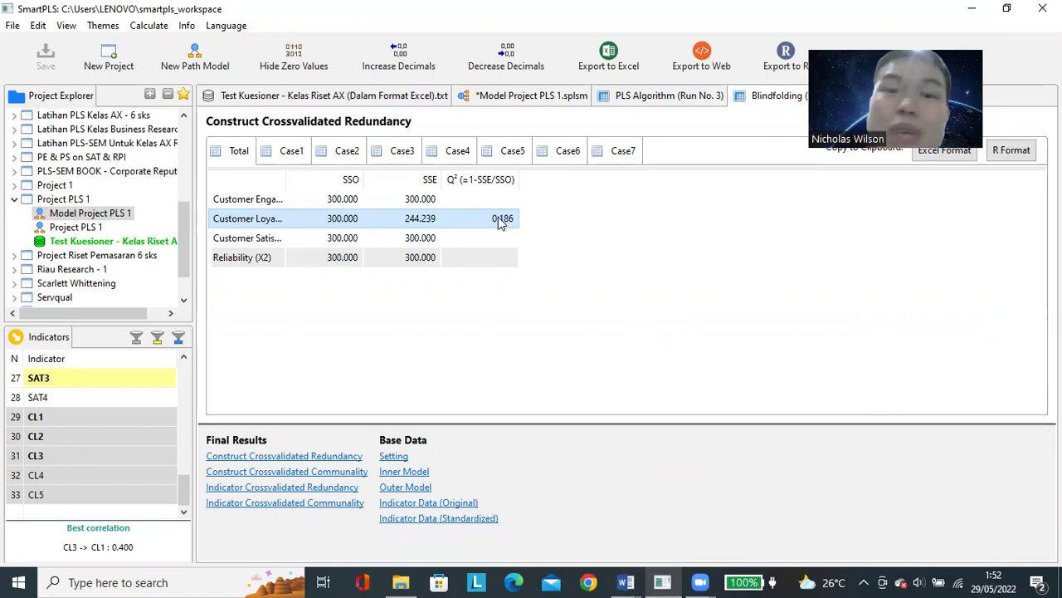
click(626, 581)
click(595, 532)
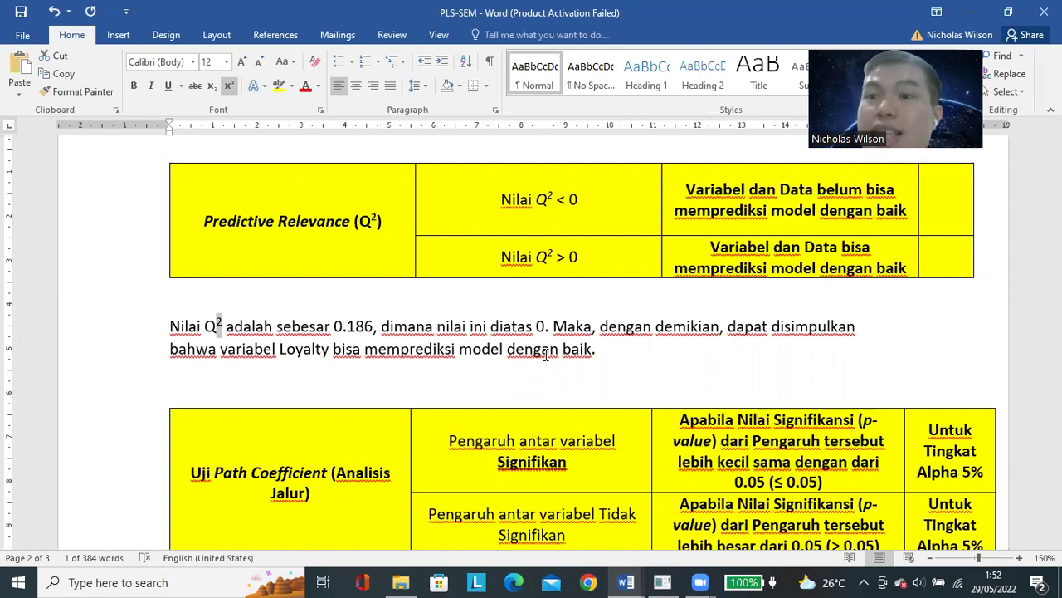
drag(334, 326, 366, 327)
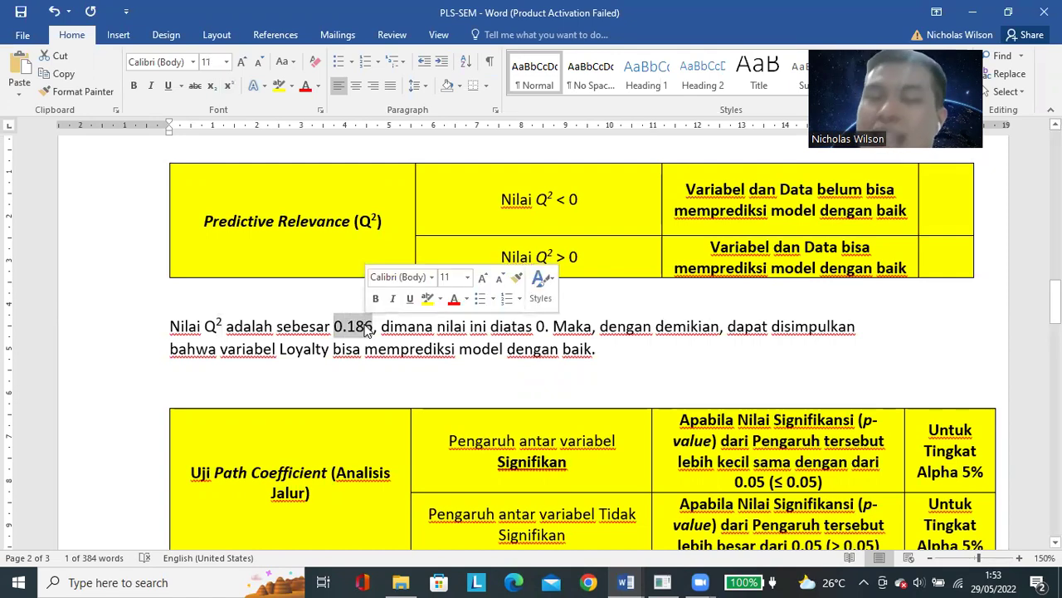
- Examine the Path Coefficient criteria tables for the 5% and 10% alpha levels, ending with the page zoom at 150%
scroll(365, 326, down, 5)
scroll(598, 303, up, 2)
scroll(676, 356, down, 1)
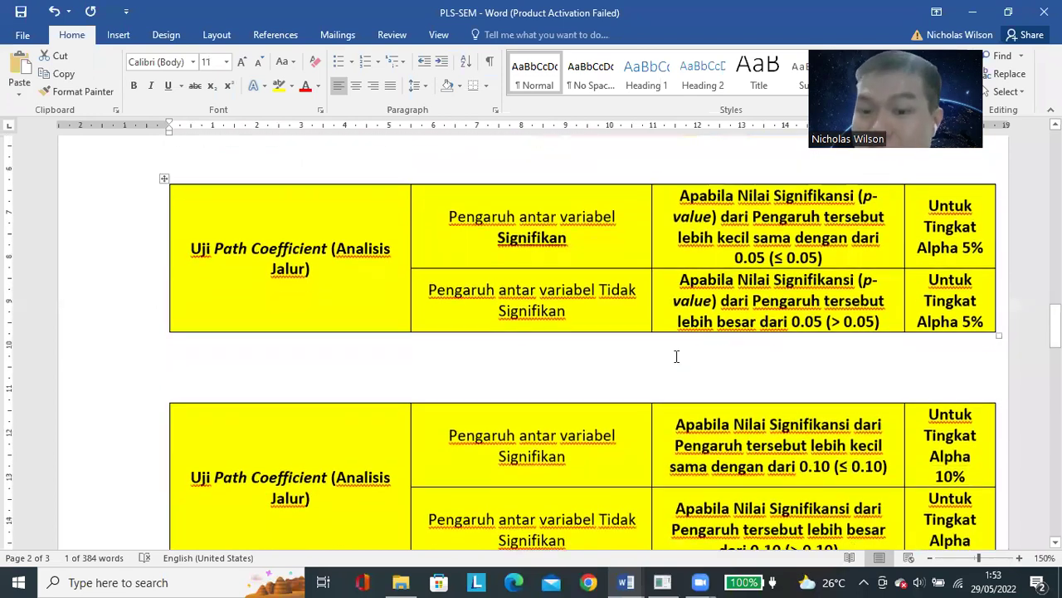
scroll(668, 404, down, 2)
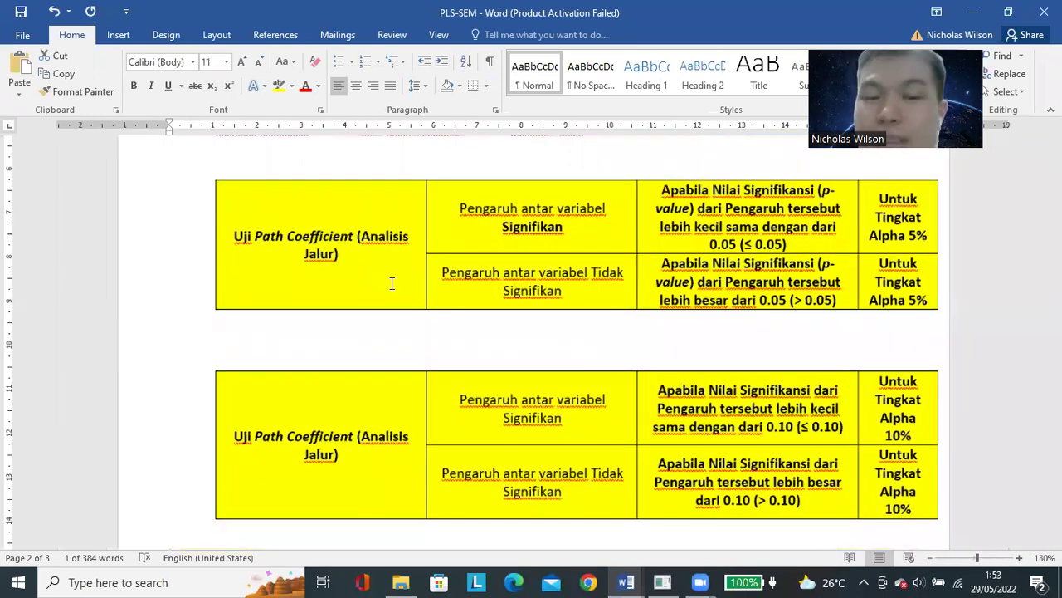
scroll(391, 283, up, 1)
scroll(392, 283, down, 1)
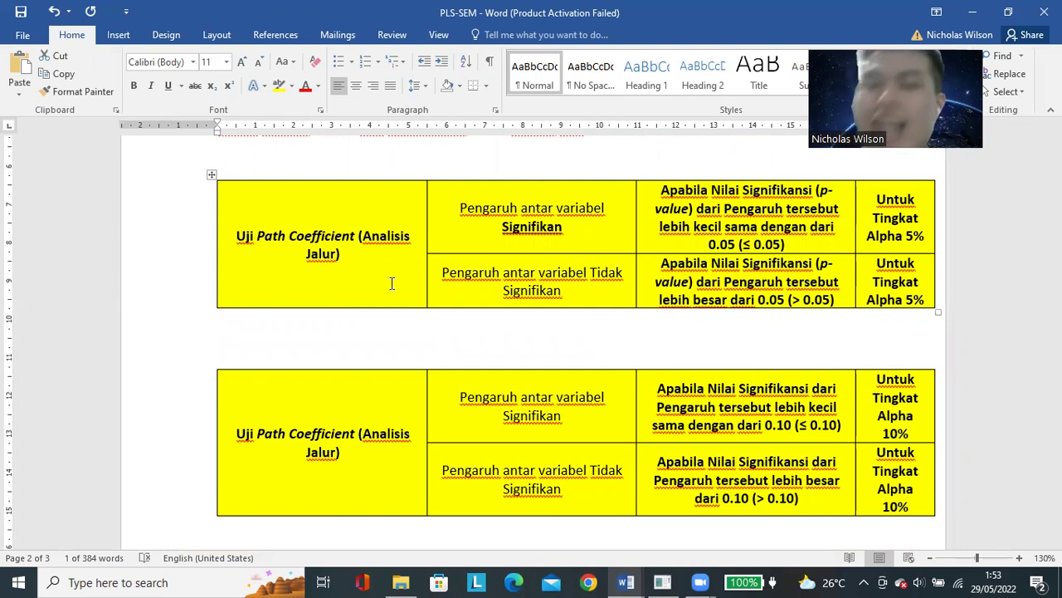
click(787, 229)
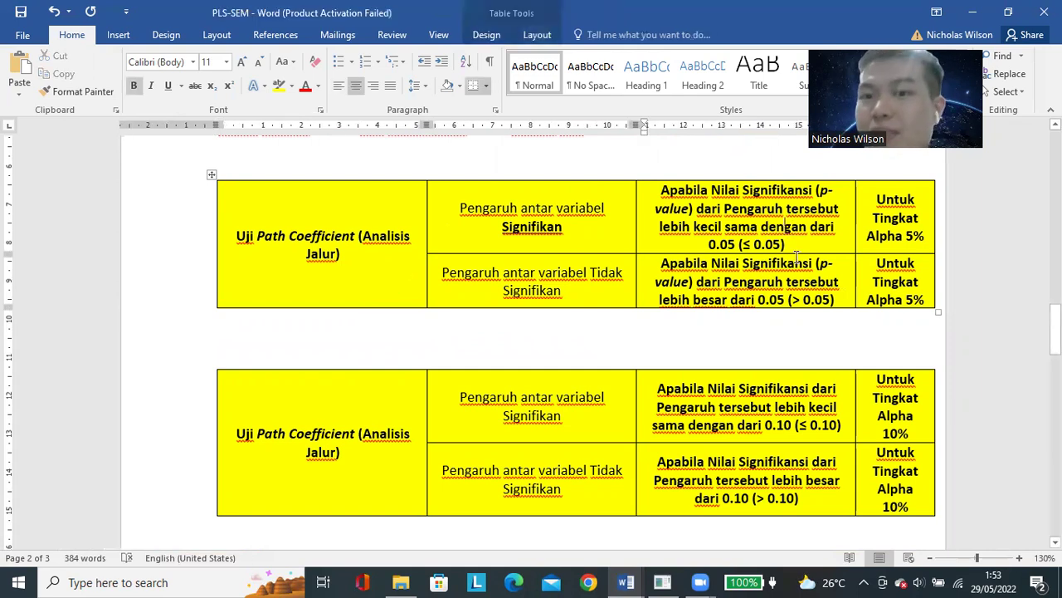
click(1019, 557)
click(1019, 557)
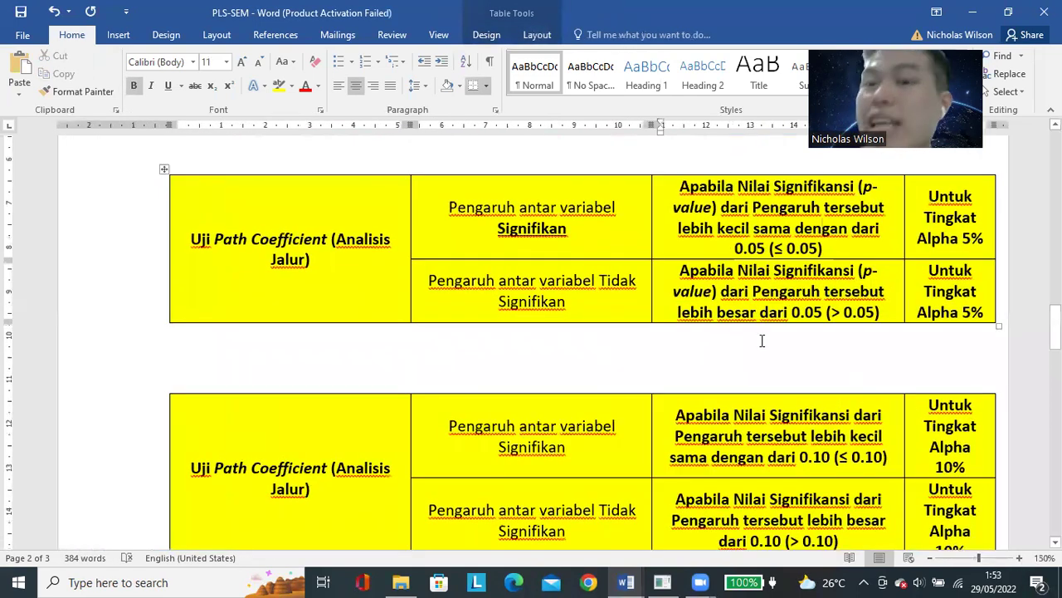
- Point out the p-value ≤ 0.05 criterion and its "Untuk Tingkat Alpha 5%" cell in the first Path Coefficient table
drag(834, 254, 830, 252)
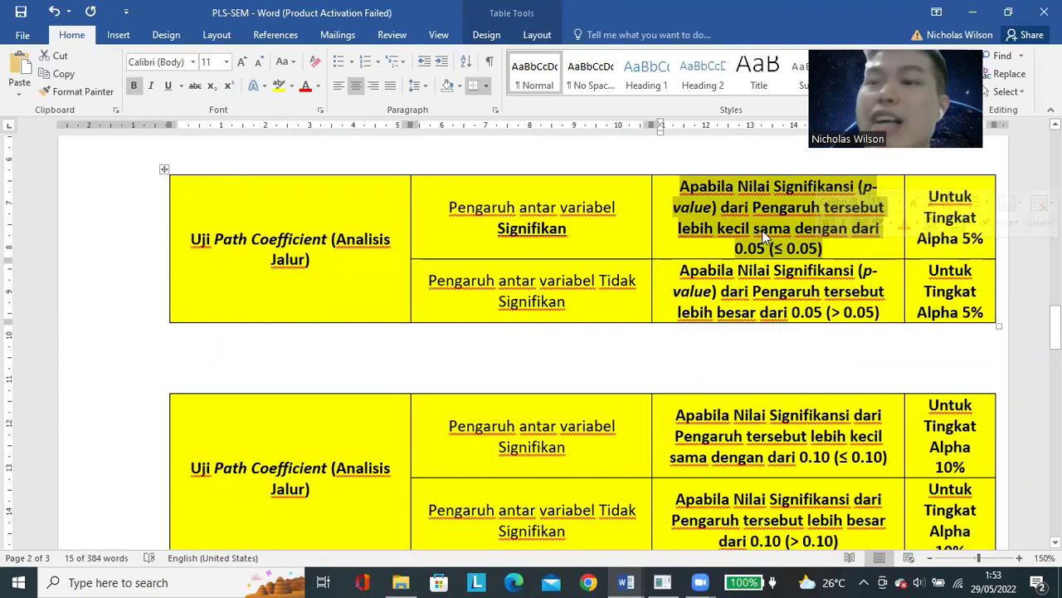
drag(928, 196, 983, 238)
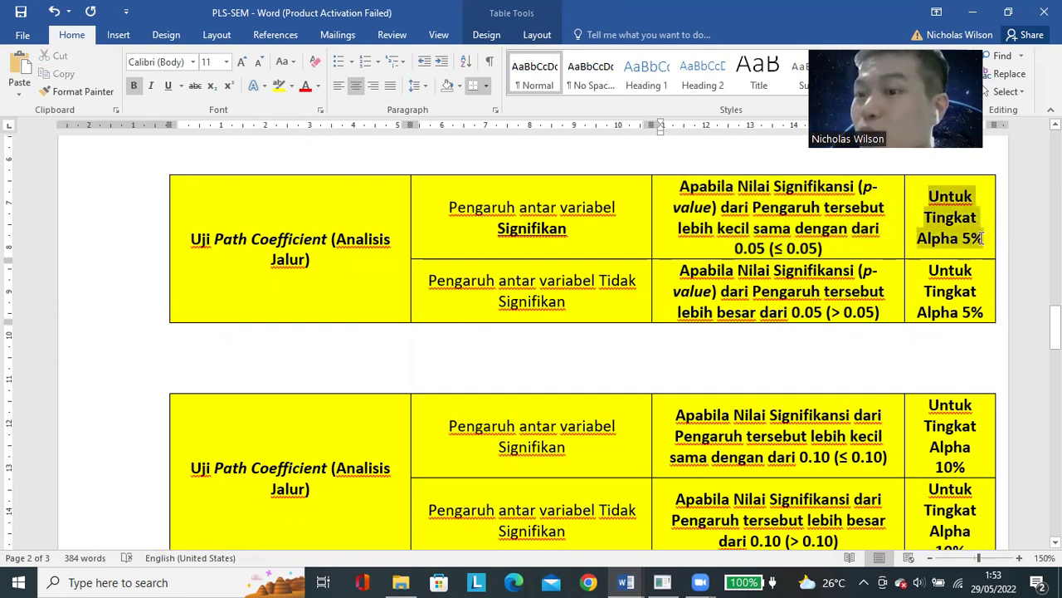
click(835, 245)
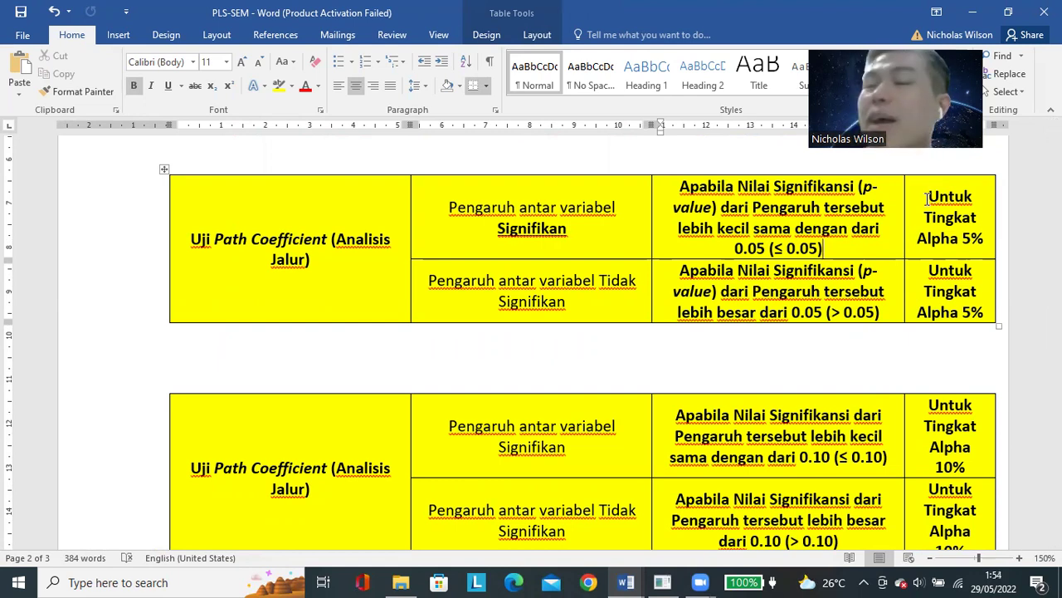
drag(927, 198, 985, 238)
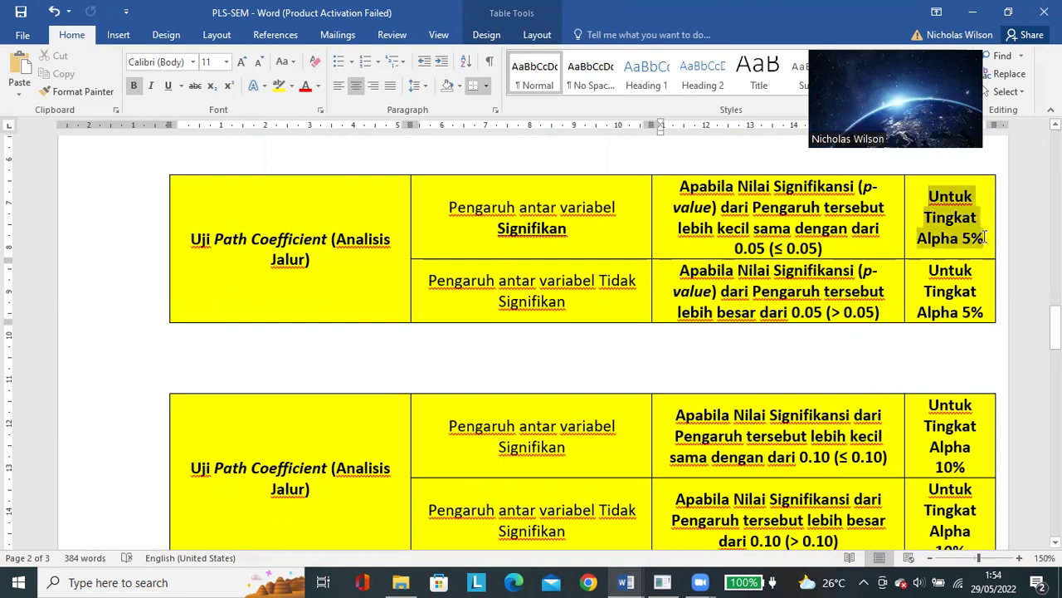
click(938, 240)
drag(928, 197, 983, 243)
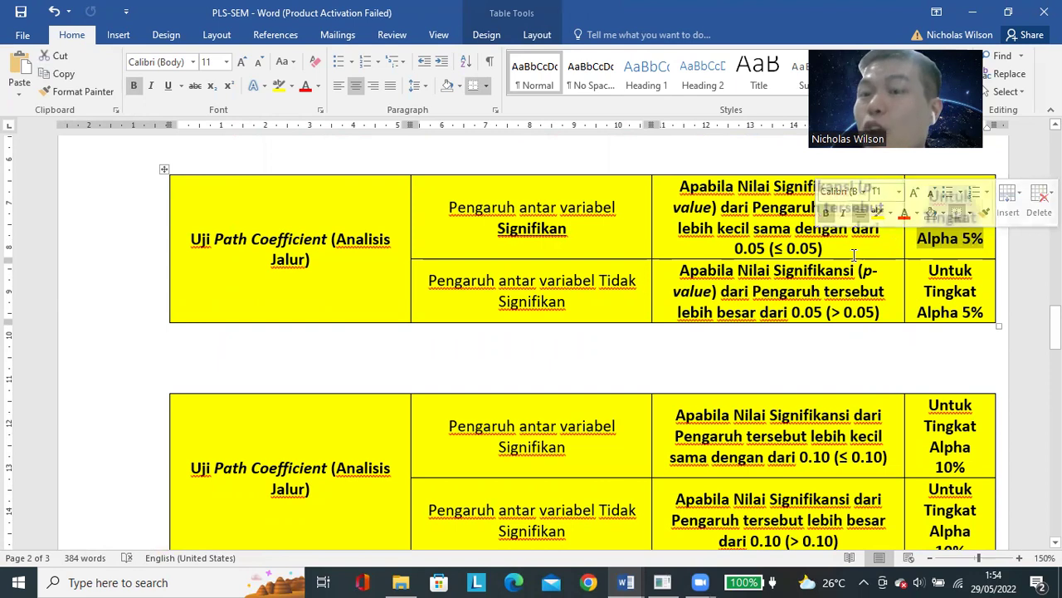
- Relate the 0.05 threshold to Alpha 5% and highlight the "Pengaruh antar variabel Signifikan" outcome in the first Path Coefficient table
drag(736, 248, 765, 249)
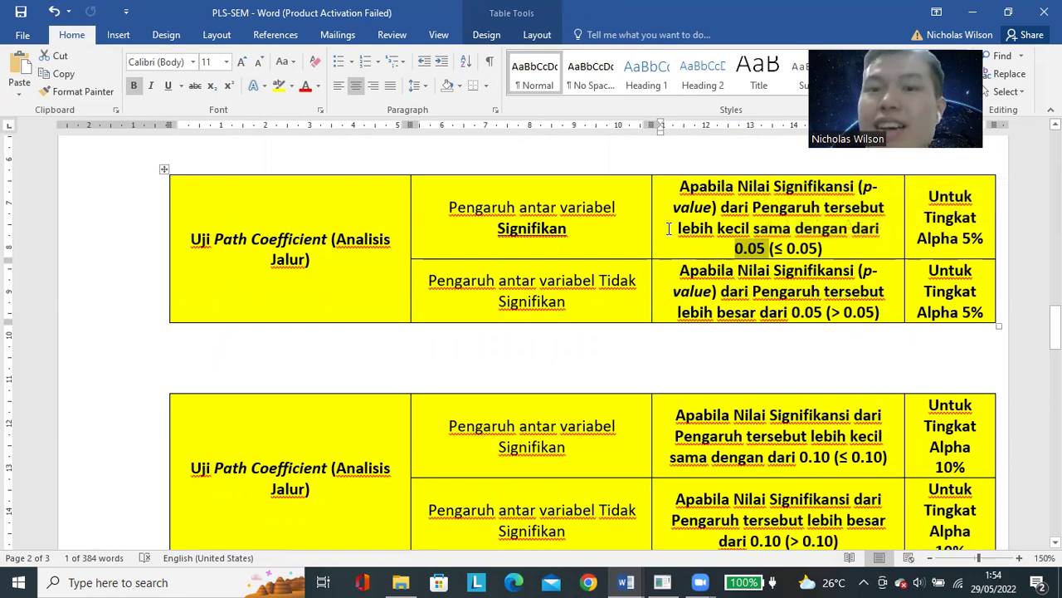
drag(931, 197, 981, 238)
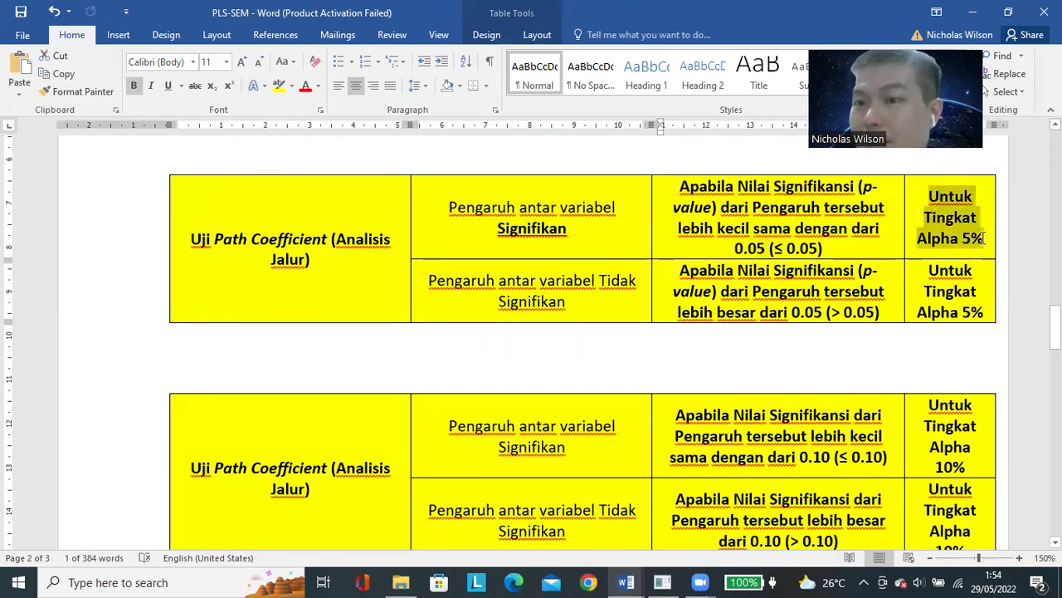
click(747, 249)
double_click(748, 249)
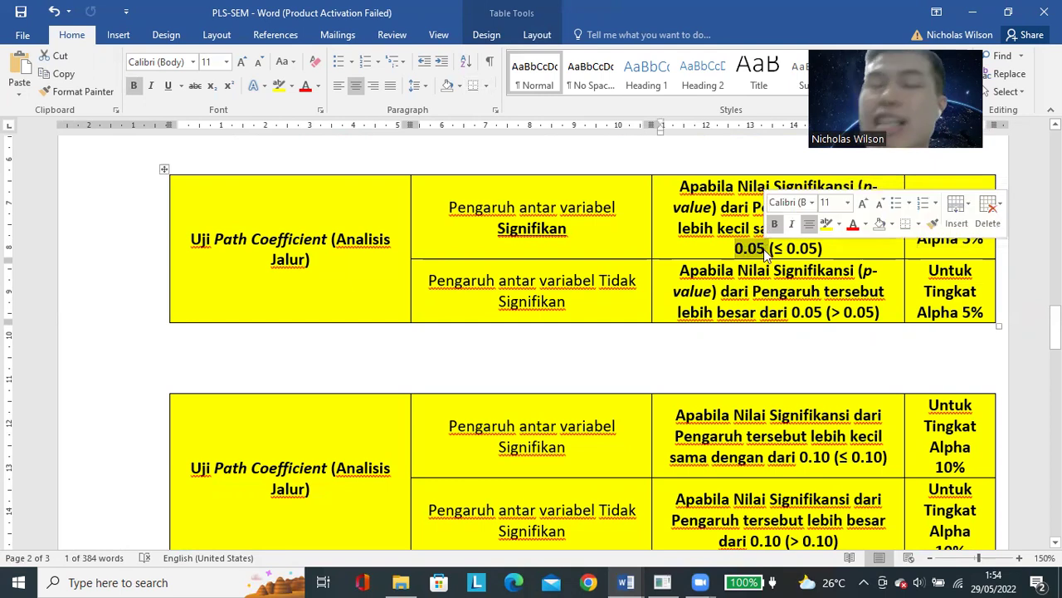
drag(490, 209, 566, 232)
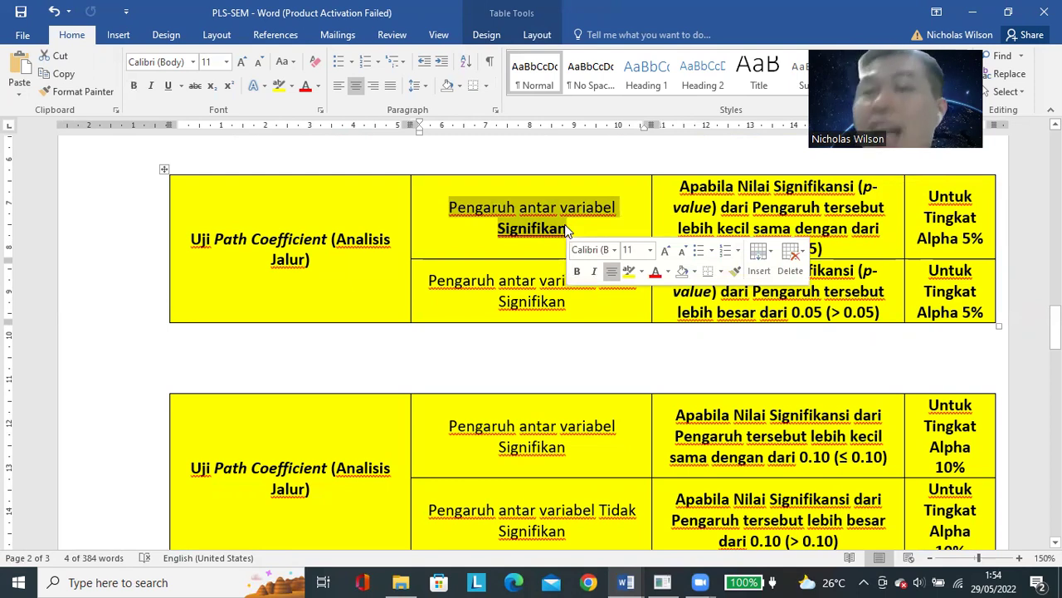
- Highlight "Signifikansi" in the ≤ 0.05 criterion and the "Pengaruh antar variabel Tidak Signifikan" outcome in the row below
click(764, 224)
double_click(780, 188)
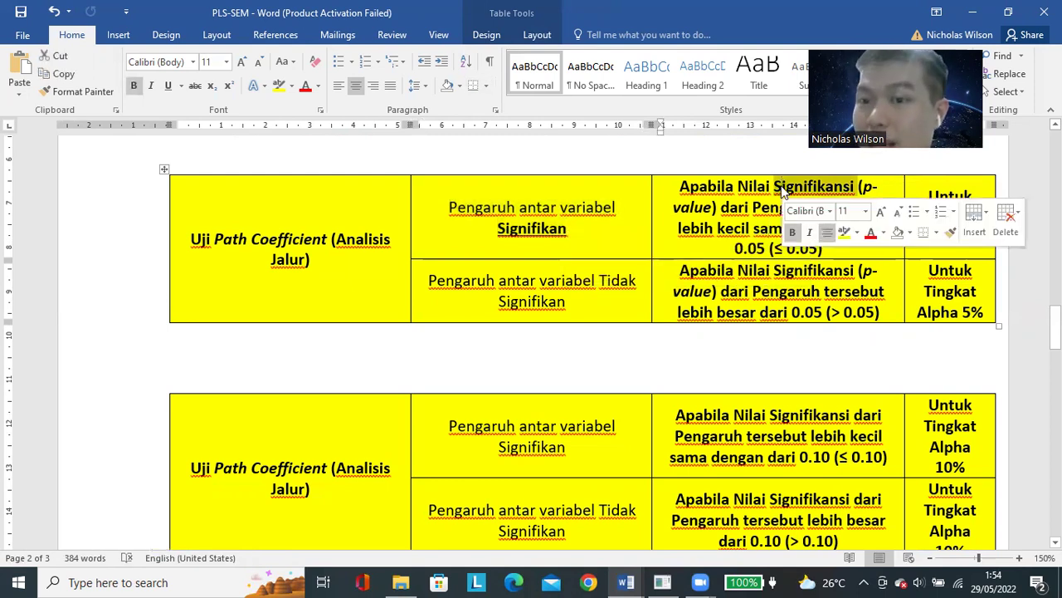
click(750, 228)
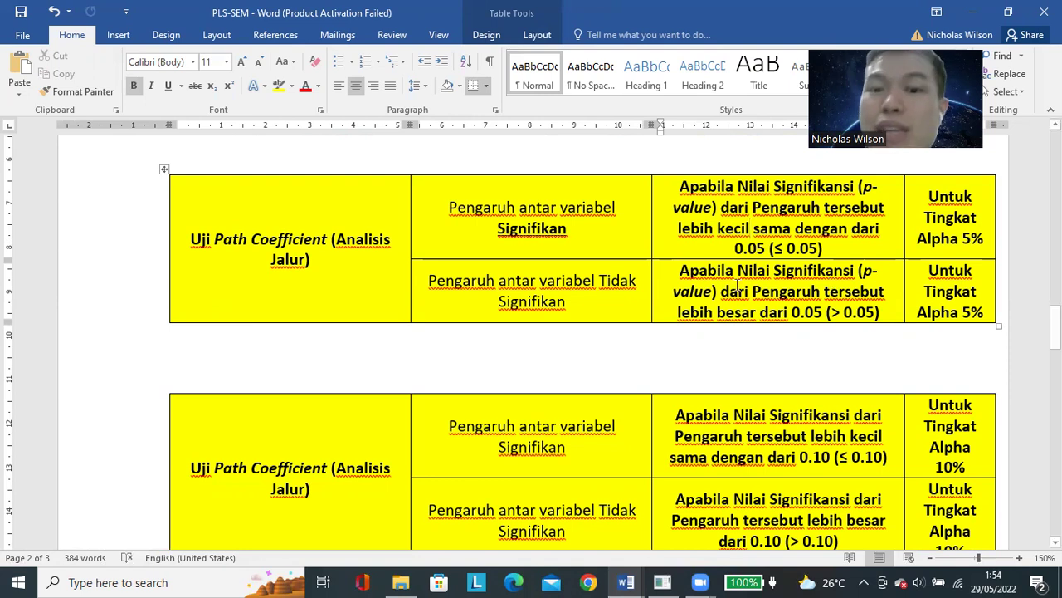
drag(489, 281, 570, 301)
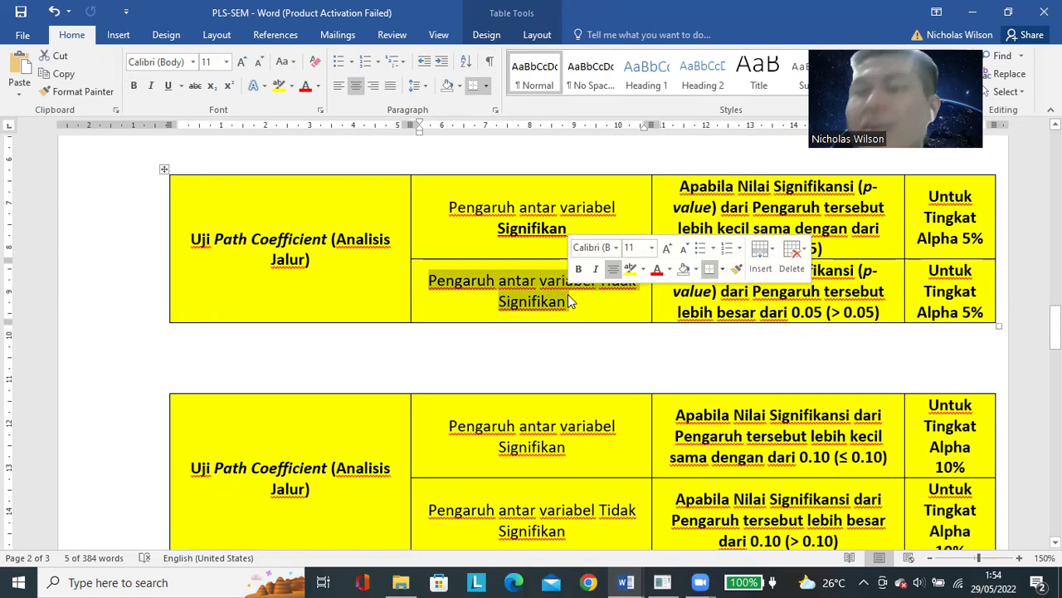
- Compare the Alpha 5% criterion with the 10% table's 0.10 threshold and the 1% table's 0.01 threshold by highlighting them
drag(929, 197, 976, 235)
scroll(805, 290, down, 3)
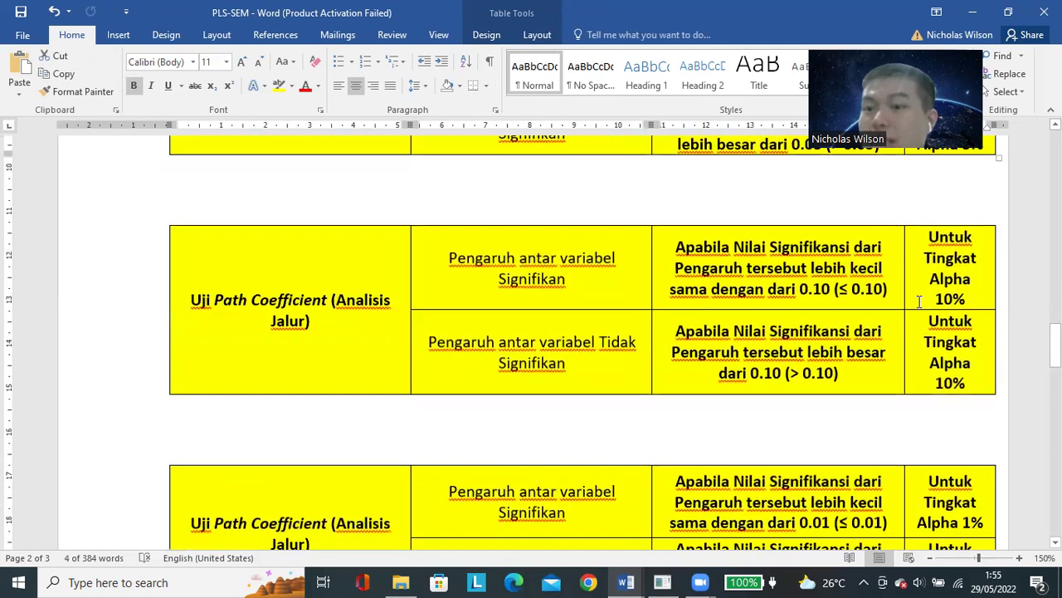
drag(935, 299, 965, 299)
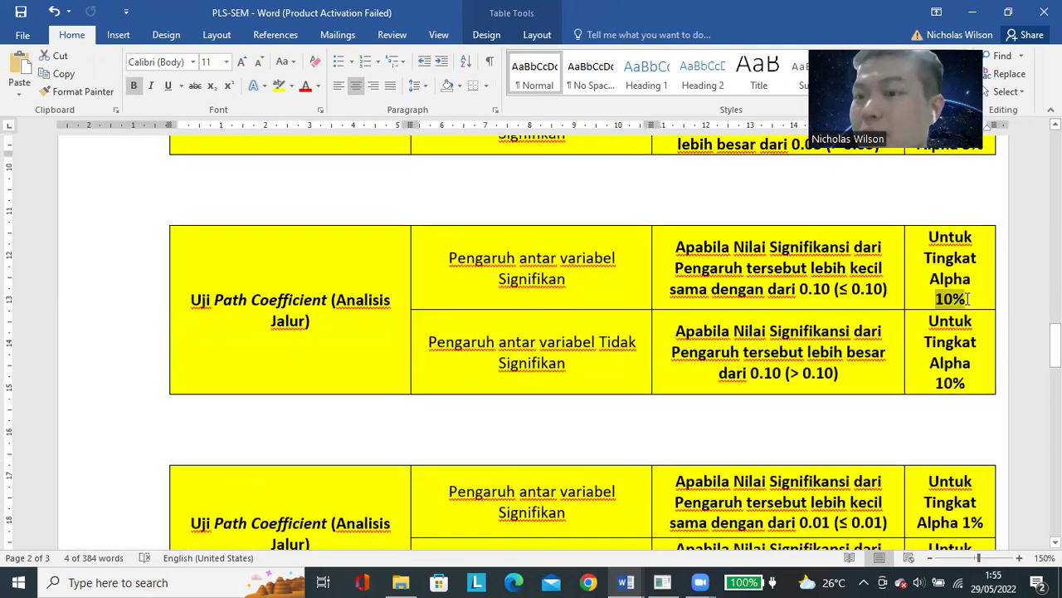
double_click(803, 290)
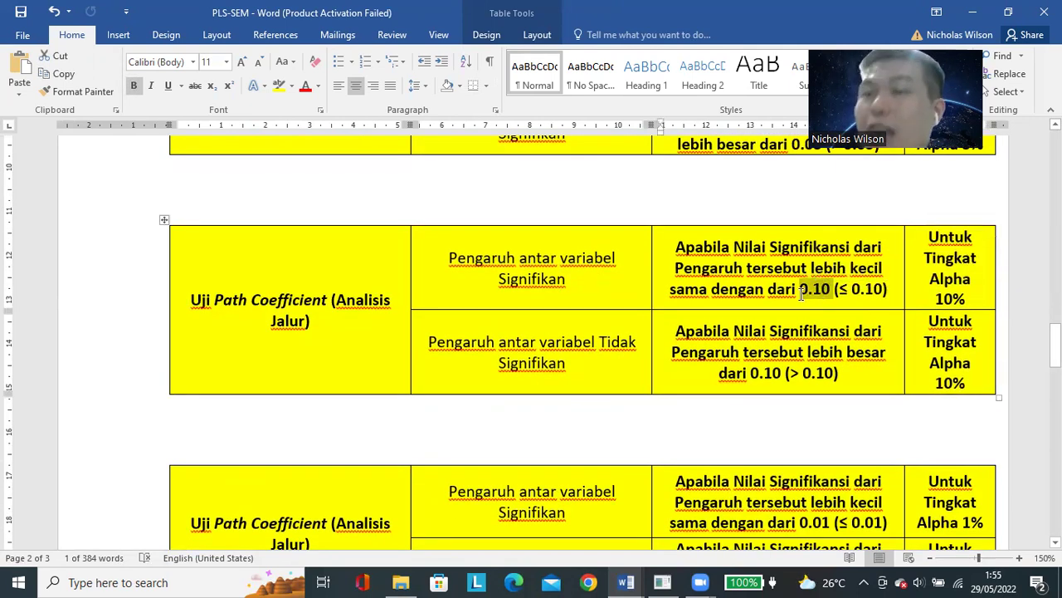
scroll(941, 357, down, 3)
drag(801, 357, 828, 359)
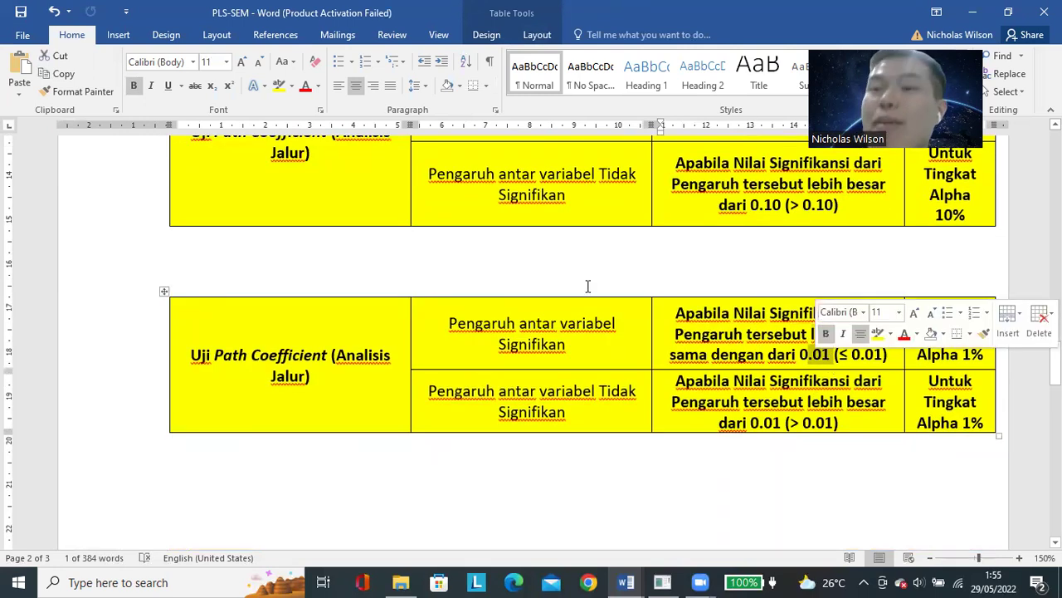
- Return to the first Path Coefficient table and highlight its Alpha 5% cell and the matching 0.05 threshold
scroll(1035, 310, up, 7)
drag(926, 249, 986, 300)
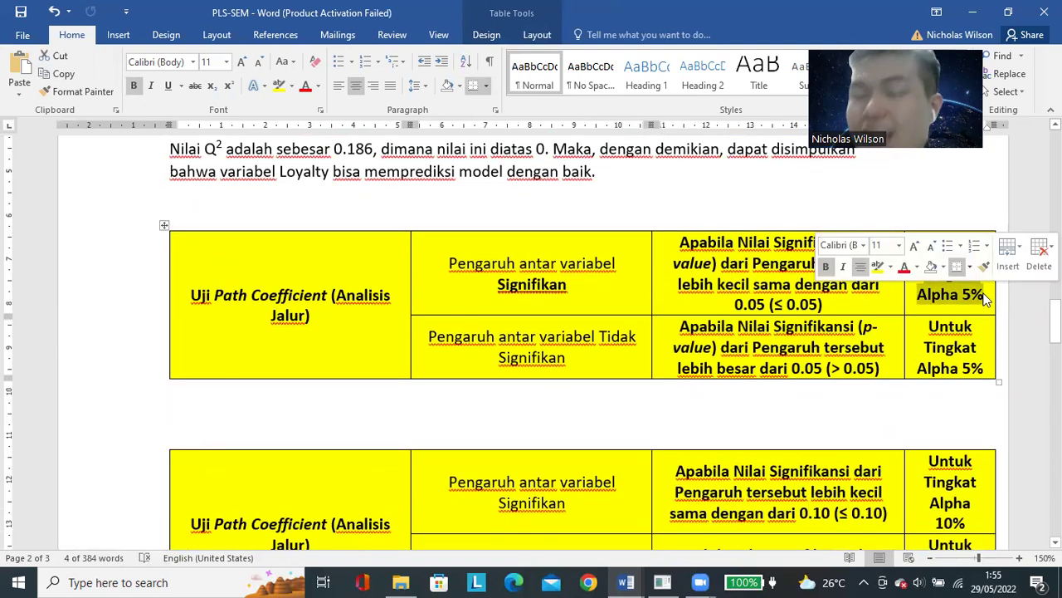
click(733, 304)
drag(734, 304, 762, 305)
click(678, 290)
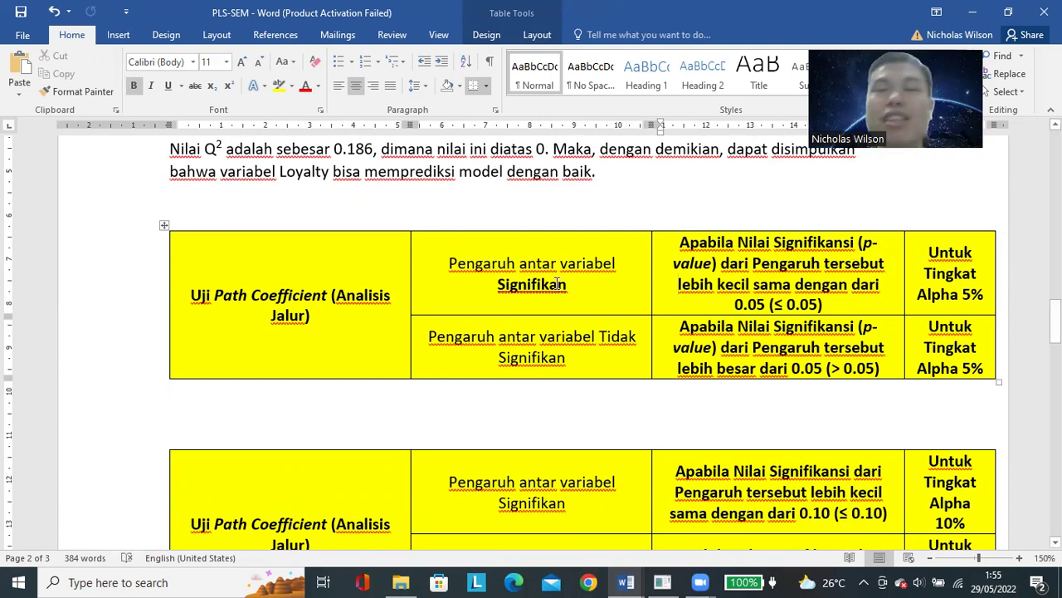
- Switch to SmartPLS, open the Bootstrapping setup for Model Project PLS 1 and highlight the recommendation of 5,000 subsamples
mouse_move(664, 579)
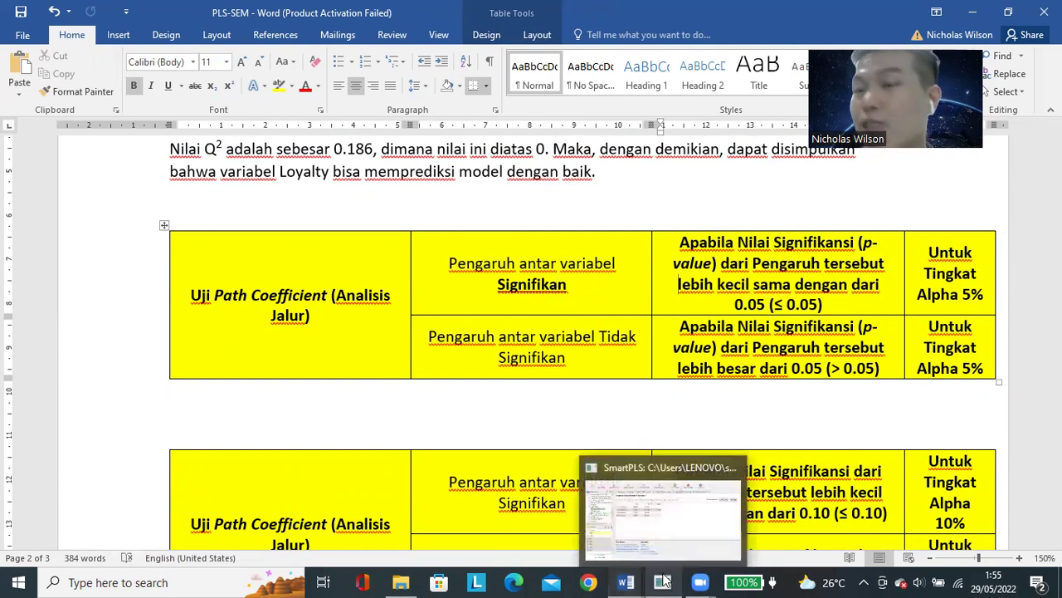
click(662, 581)
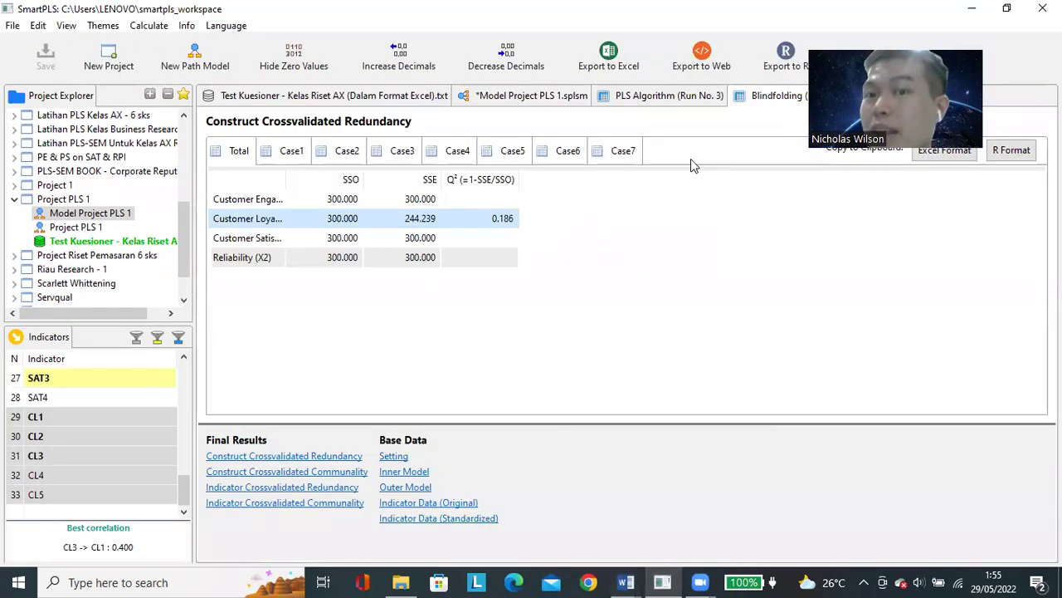
click(488, 95)
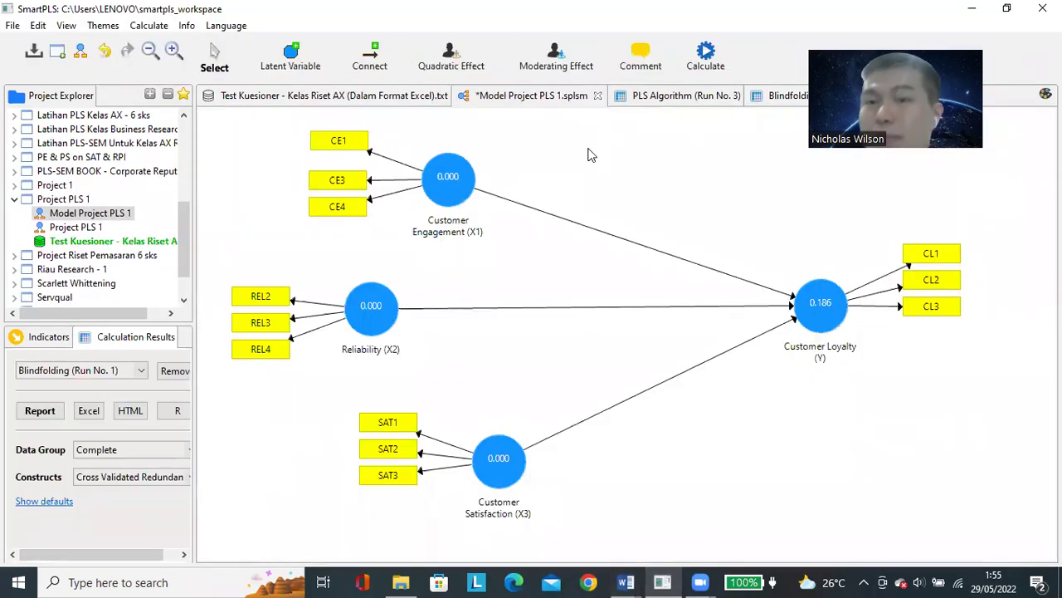
click(706, 60)
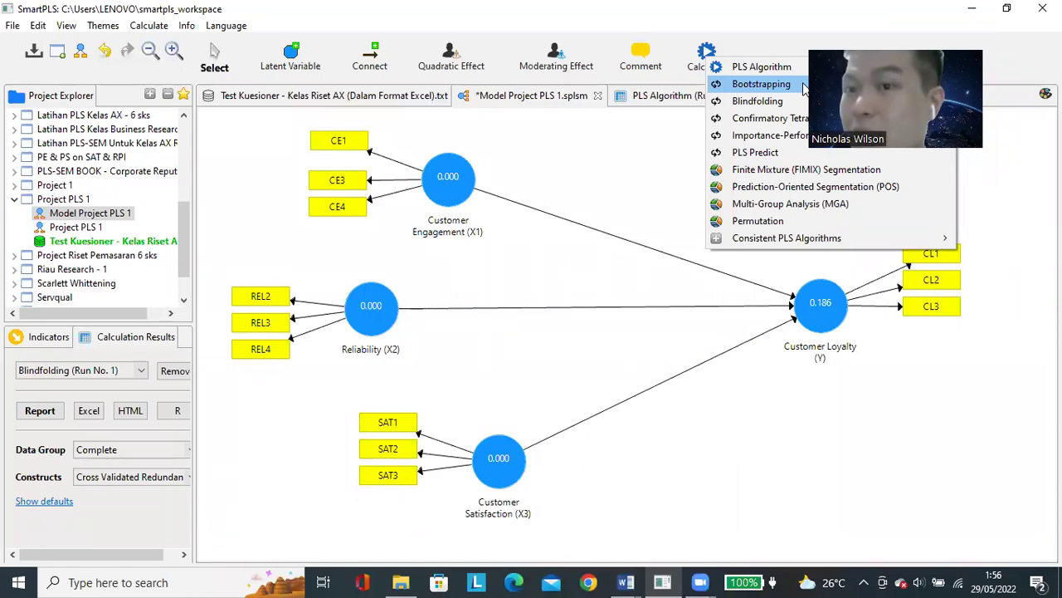
click(703, 56)
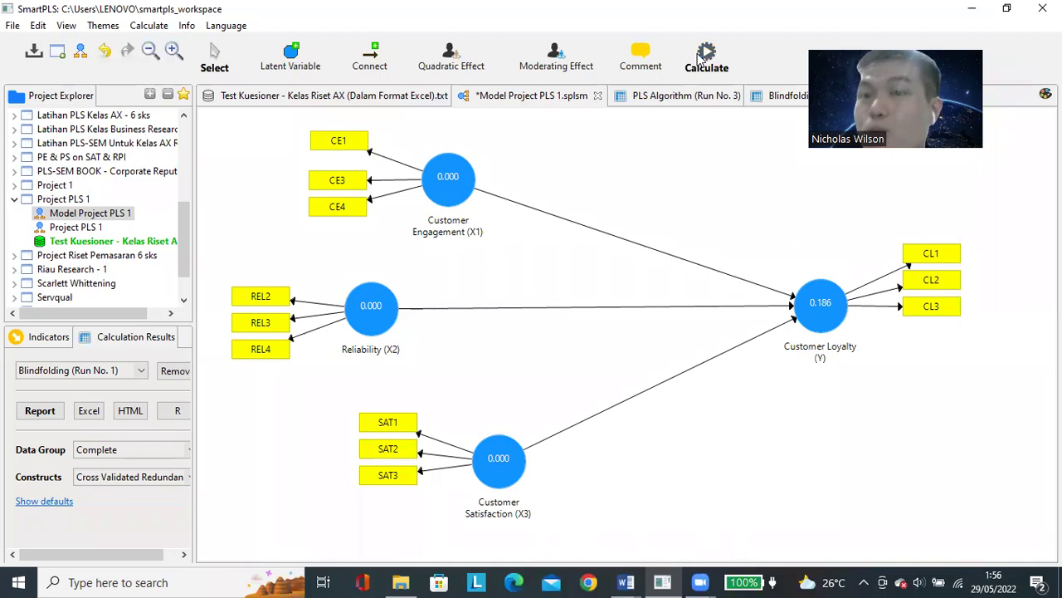
click(701, 57)
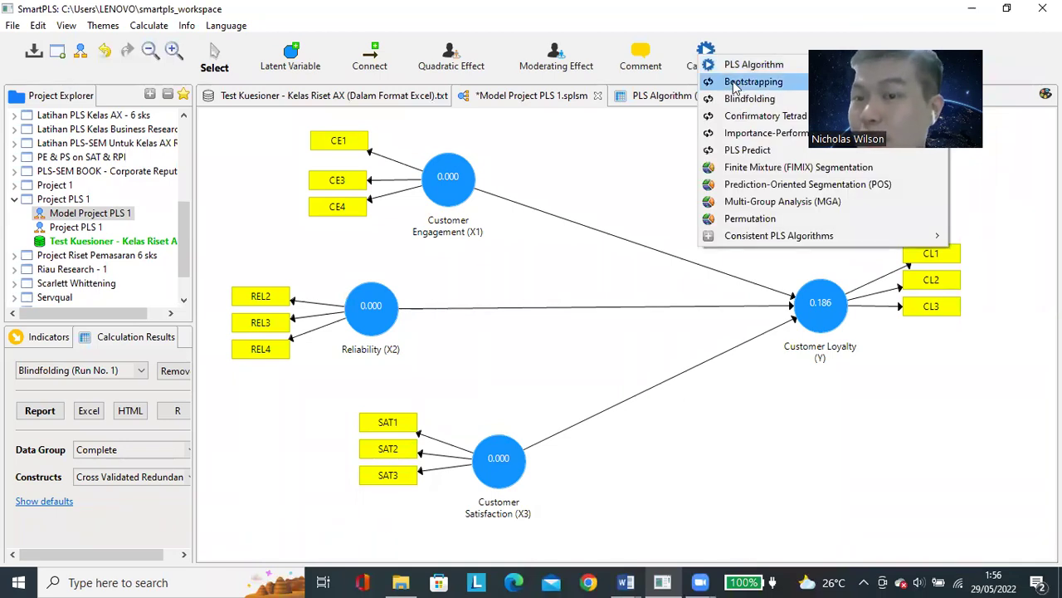
click(802, 83)
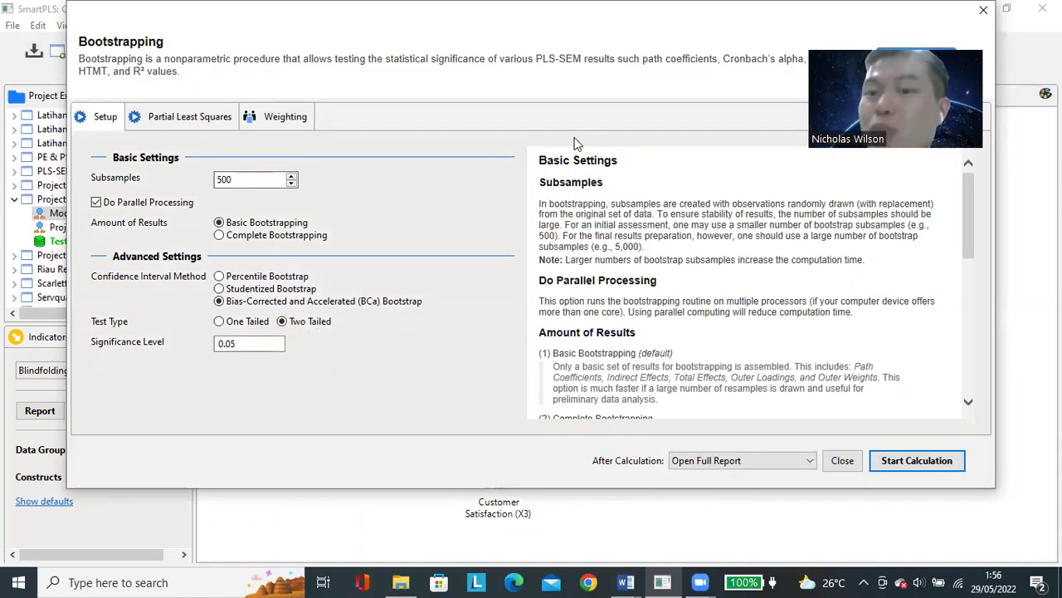
drag(699, 235, 682, 249)
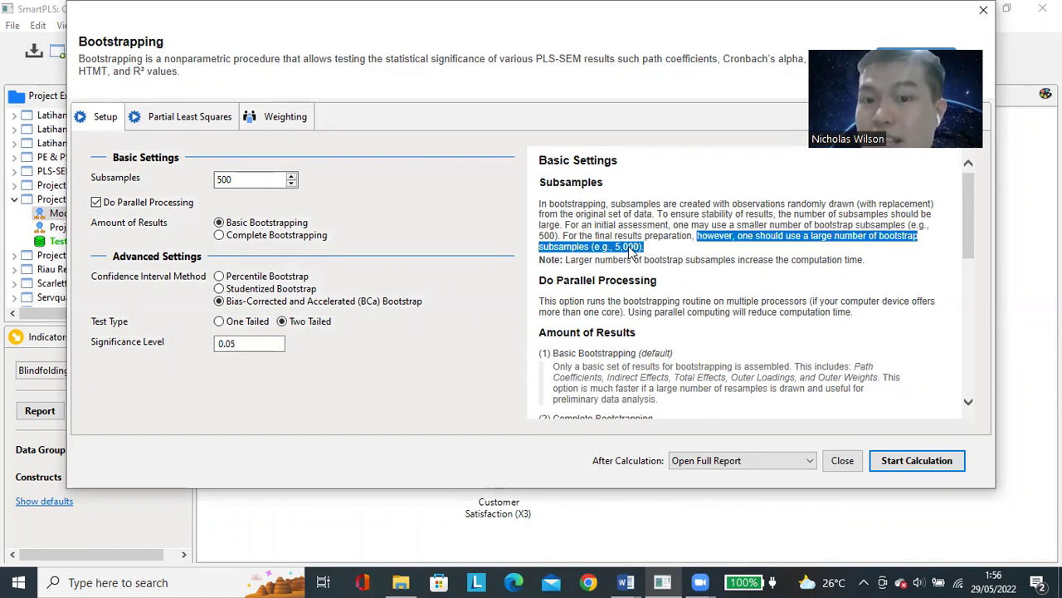
- Highlight the large-subsample recommendation again, set Subsamples to 5000 and run the Bootstrapping calculation
click(727, 256)
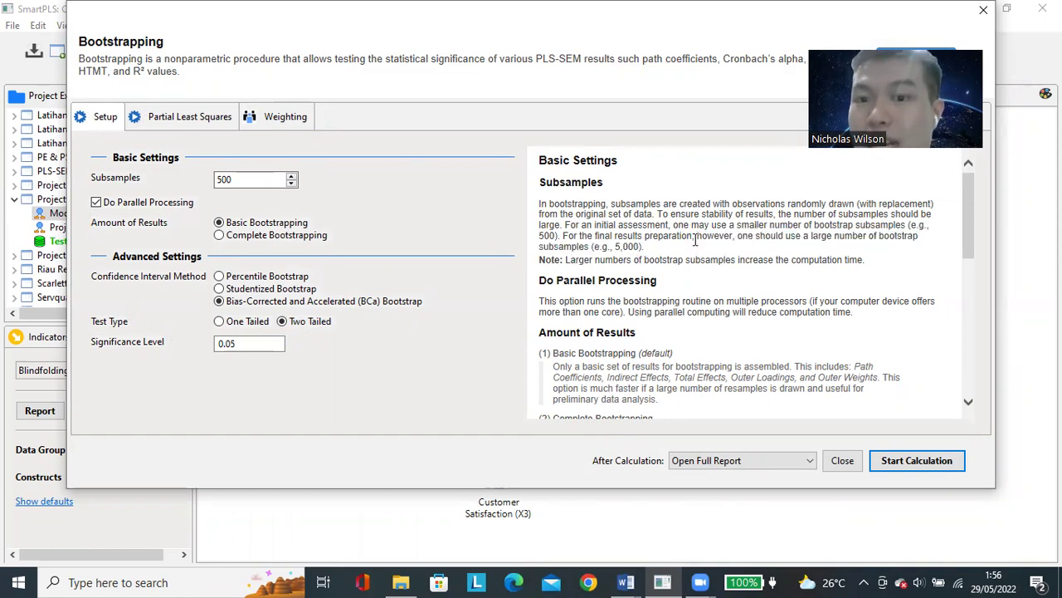
drag(695, 237, 646, 251)
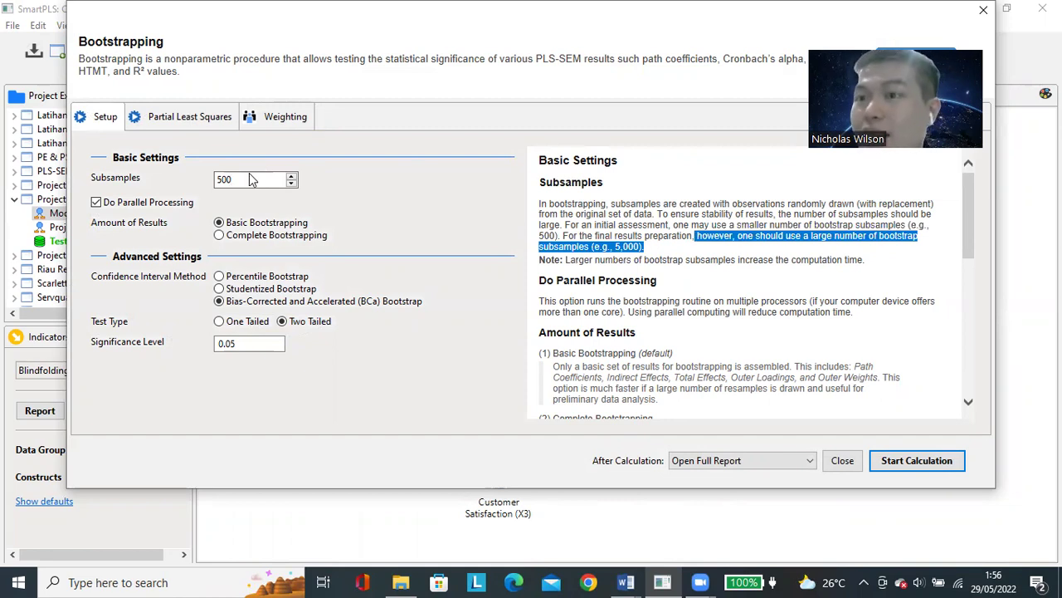
text(0)
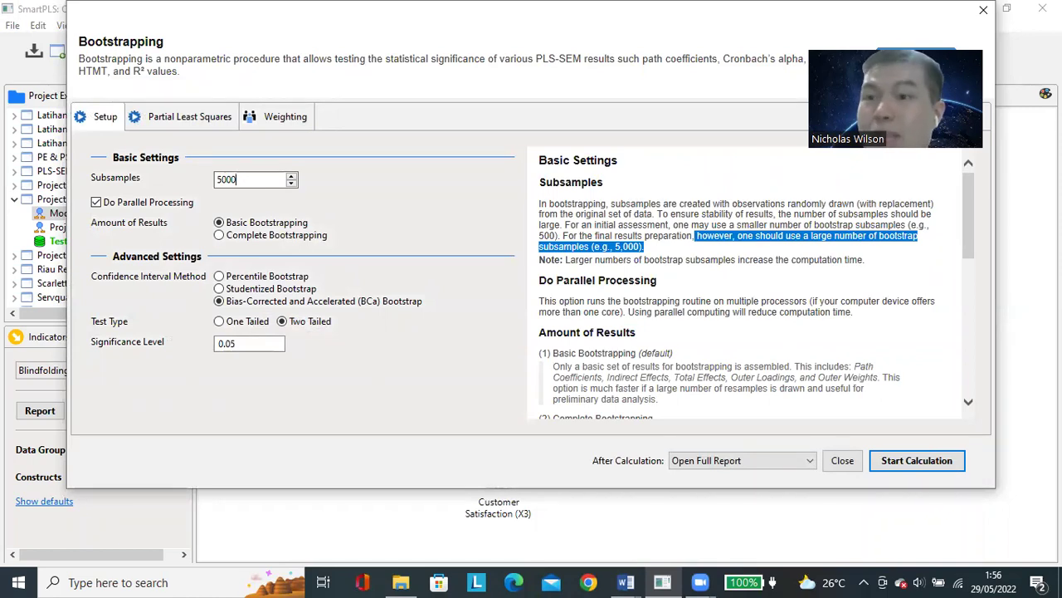
drag(247, 179, 221, 179)
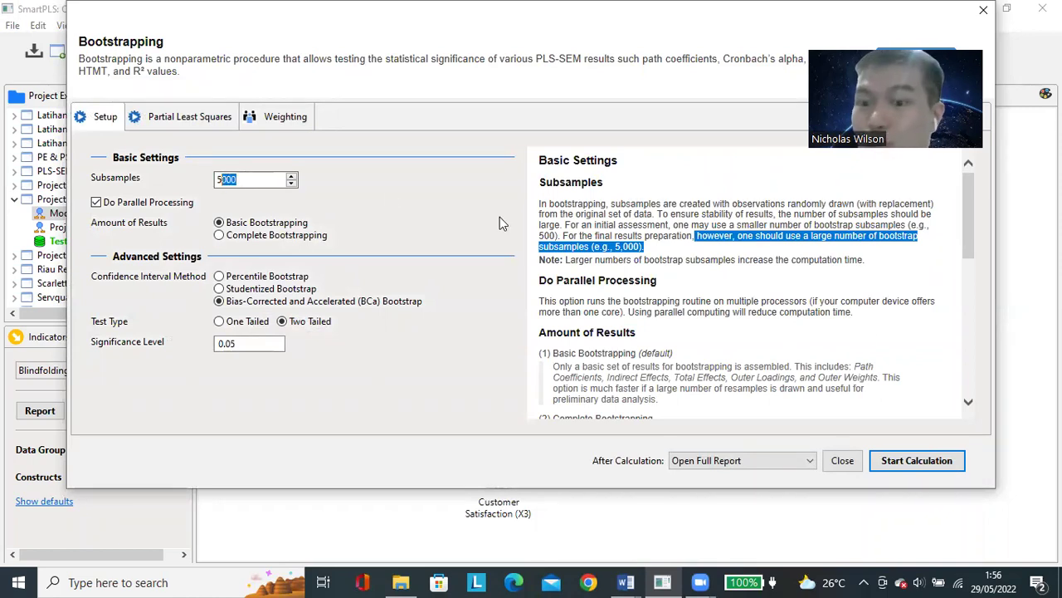
click(913, 461)
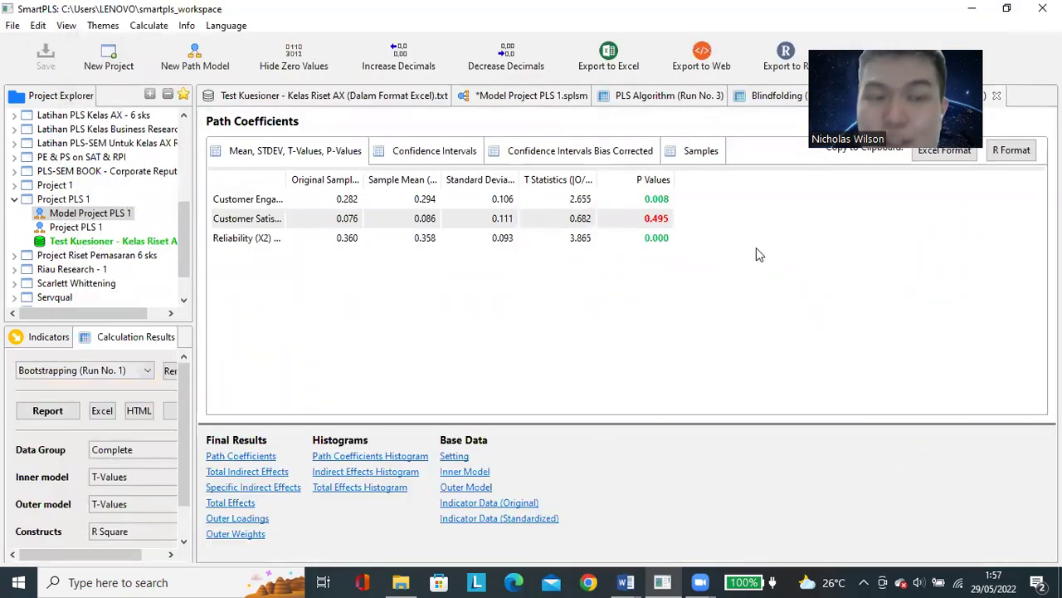
- Widen the Path Coefficients table's first column to show full path names, and place the Bootstrapping report beside the model diagram
drag(388, 178, 456, 179)
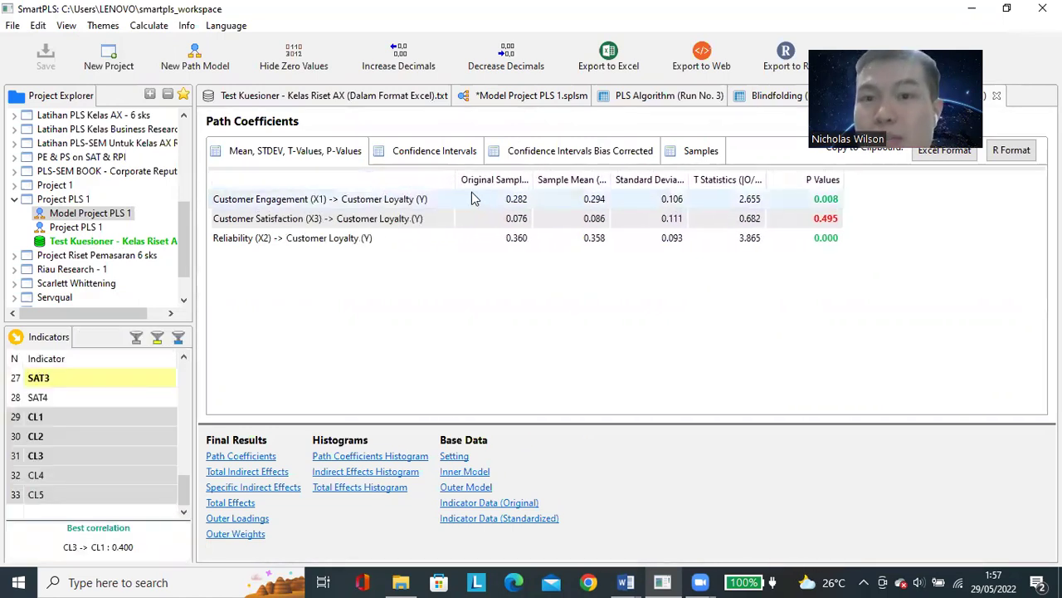
click(530, 98)
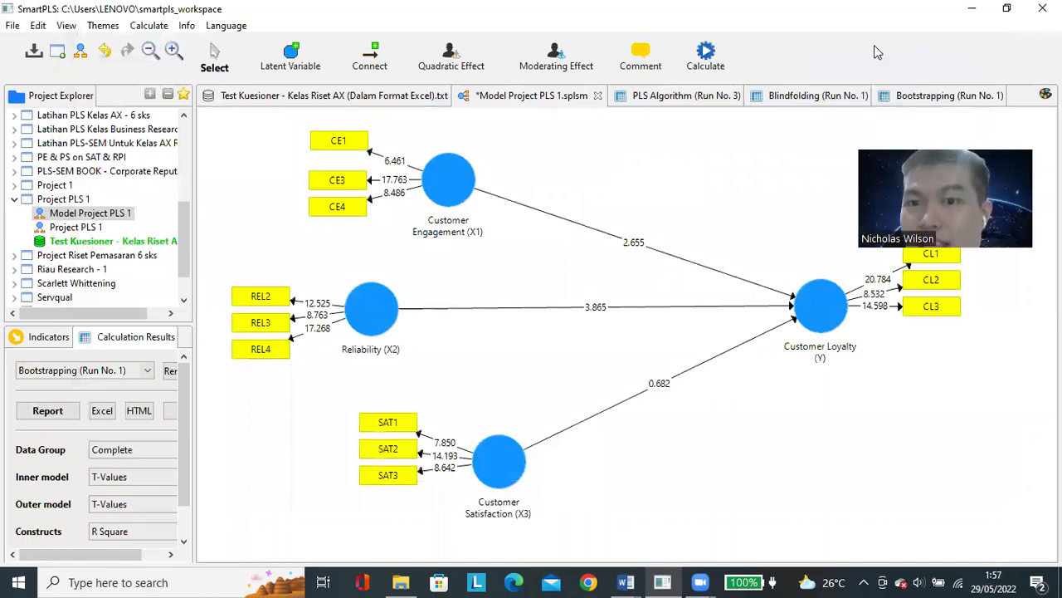
click(955, 96)
click(531, 95)
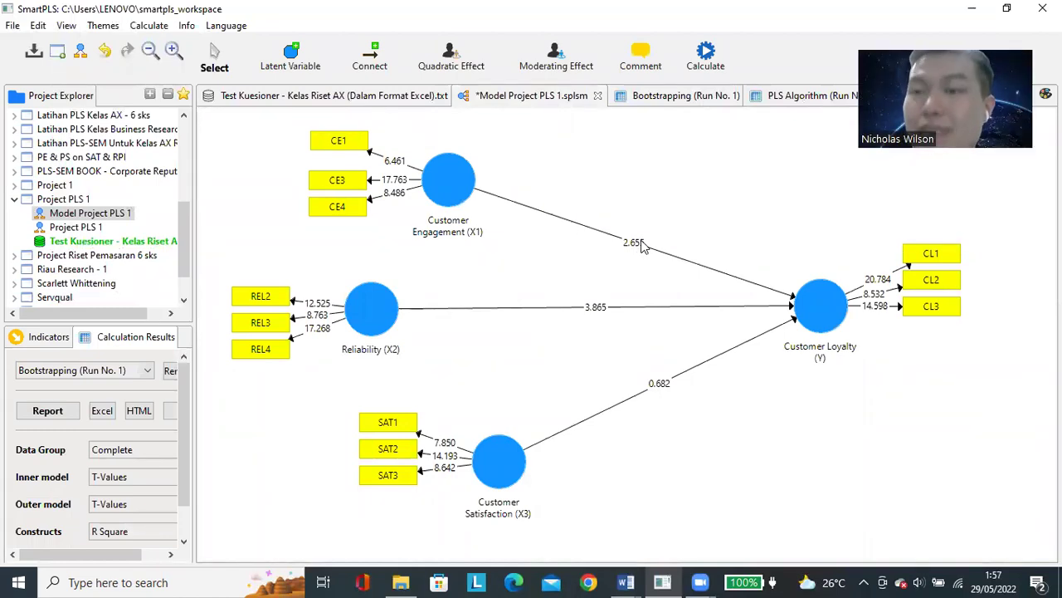
- Compare the T Statistics column of the Bootstrapping report with the path values on the Model Project PLS 1 diagram
click(682, 98)
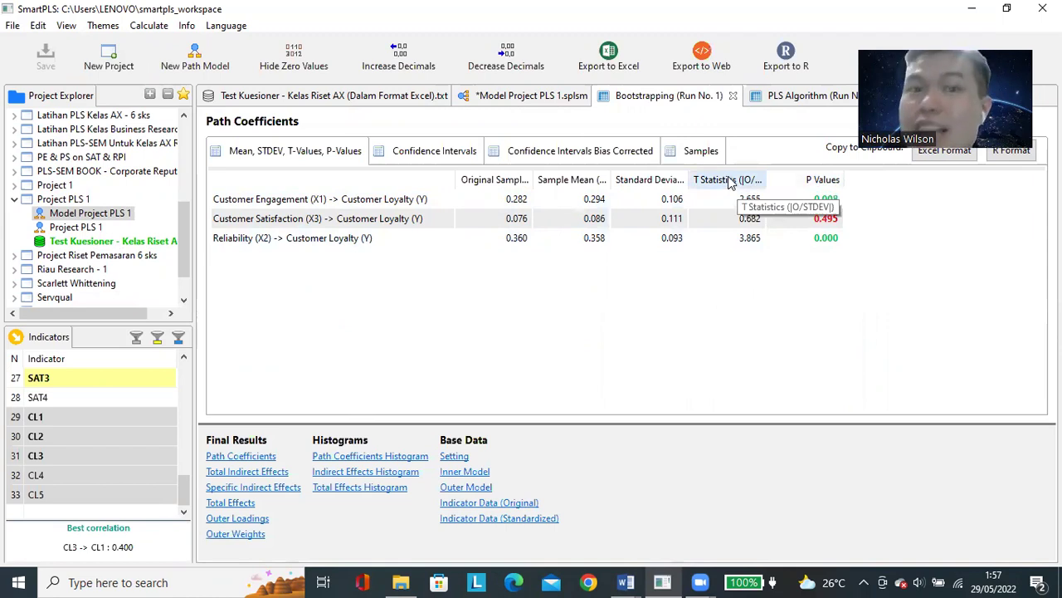
click(524, 93)
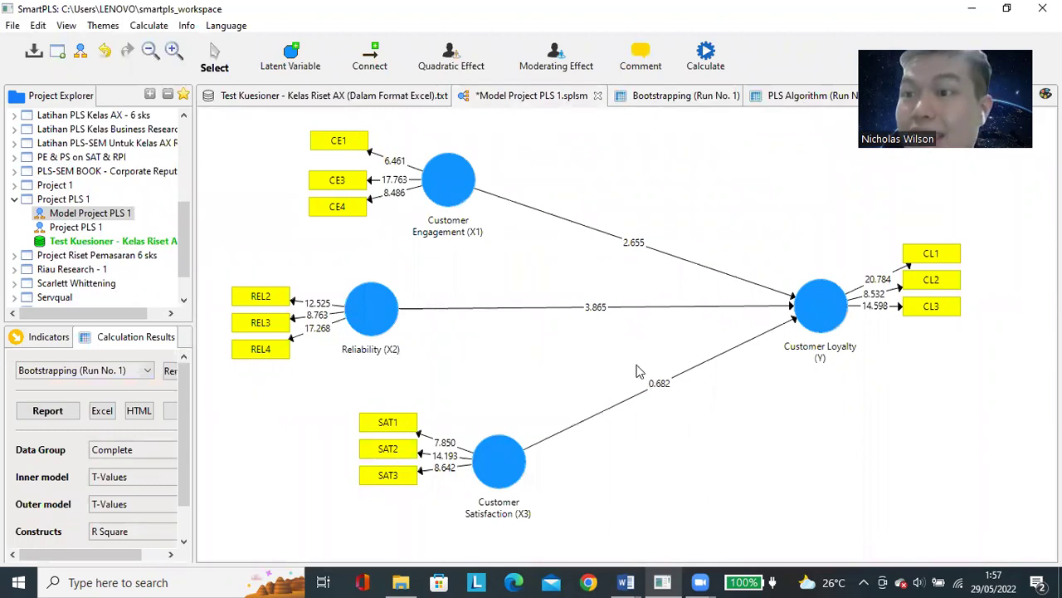
click(685, 97)
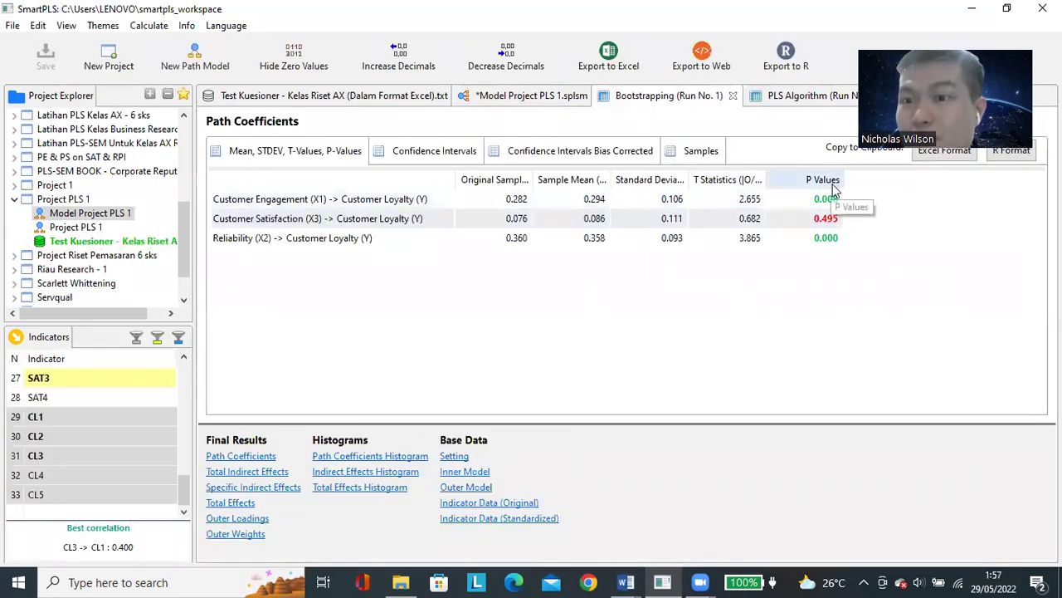
- Check the Path Coefficient criteria in the PLS-SEM Word document, and return to the P Values column in SmartPLS
click(628, 581)
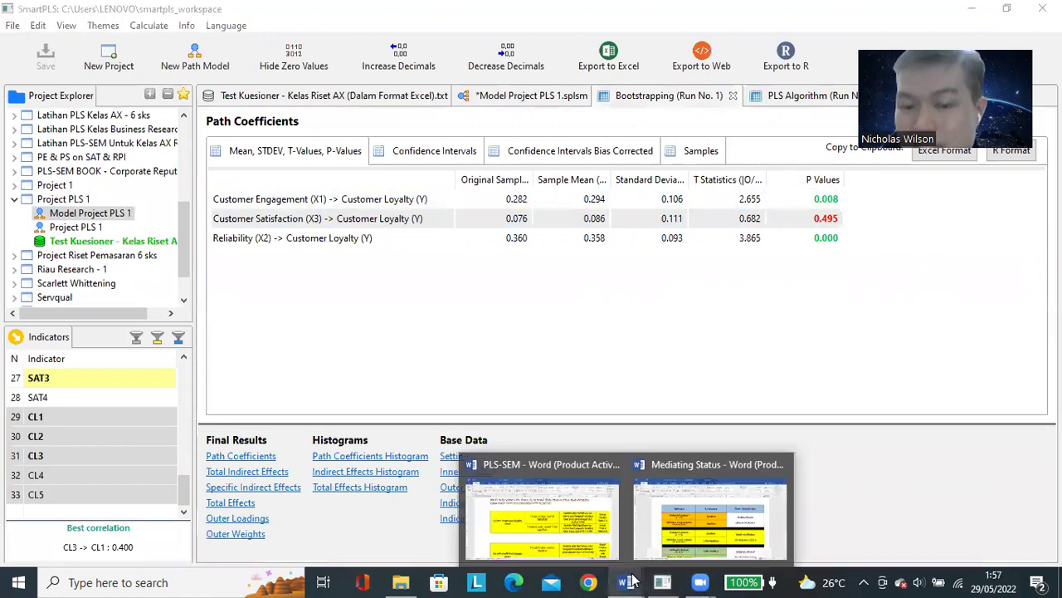
click(592, 502)
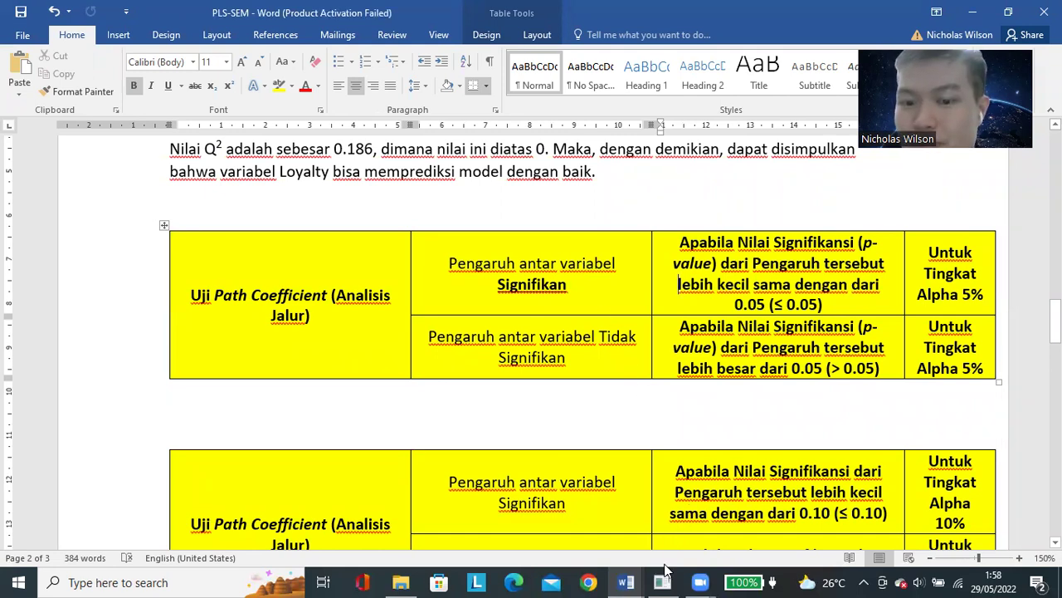
mouse_move(663, 581)
click(664, 508)
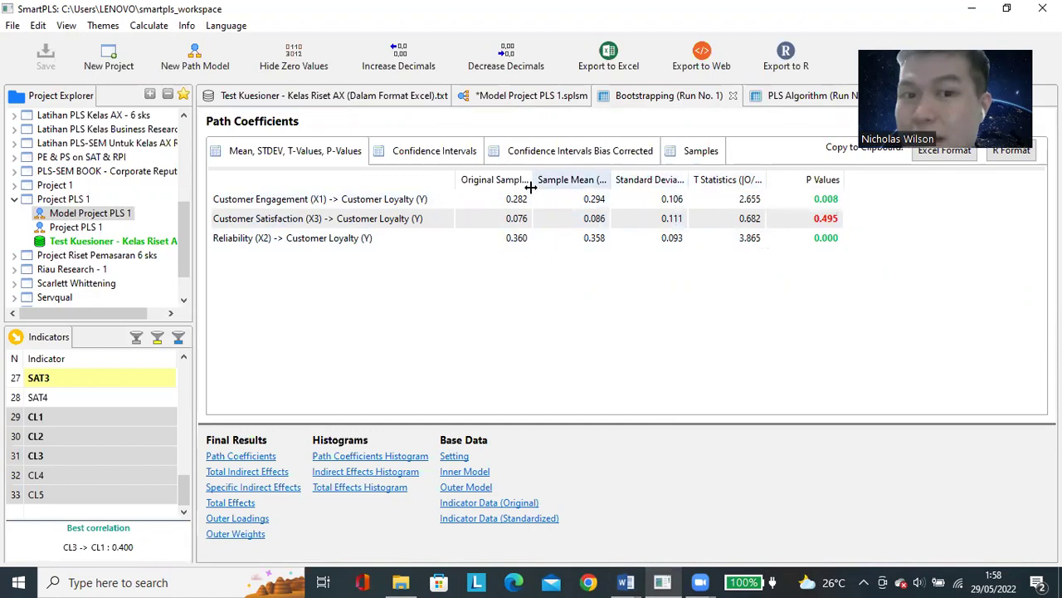
double_click(841, 180)
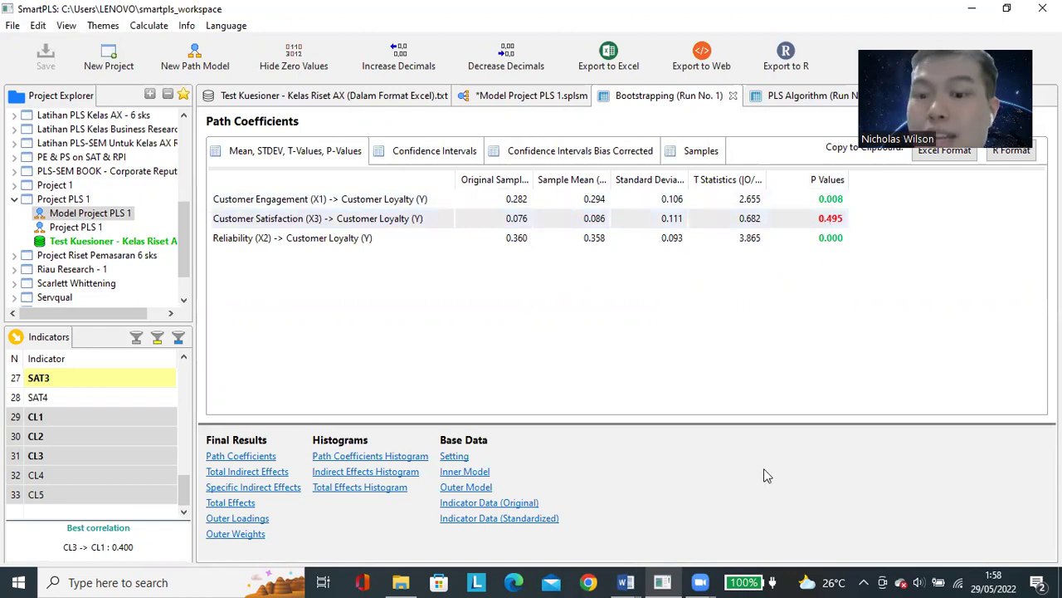
- Switch to the PLS-SEM Word document and highlight "Tingkat Alpha 5%" and "(p-value)" in the ≤ 0.05 criterion
click(628, 581)
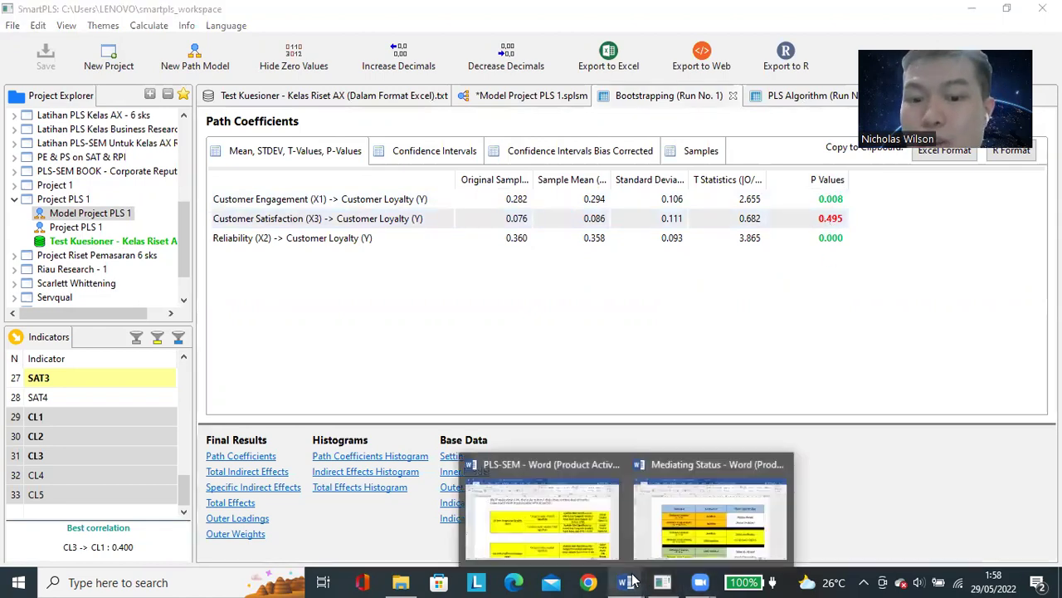
click(577, 521)
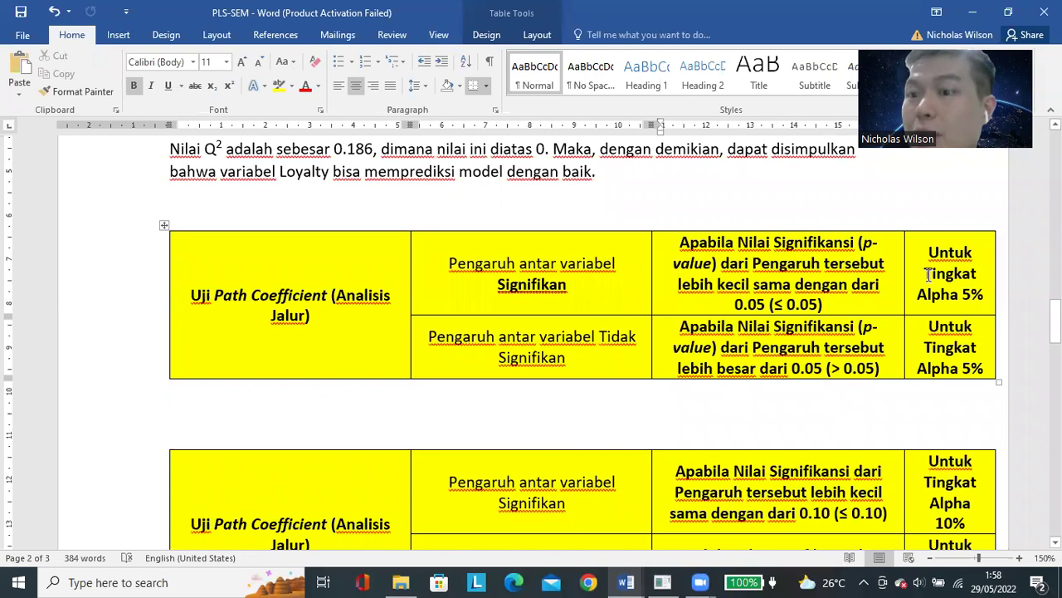
drag(925, 273, 984, 295)
drag(859, 243, 720, 259)
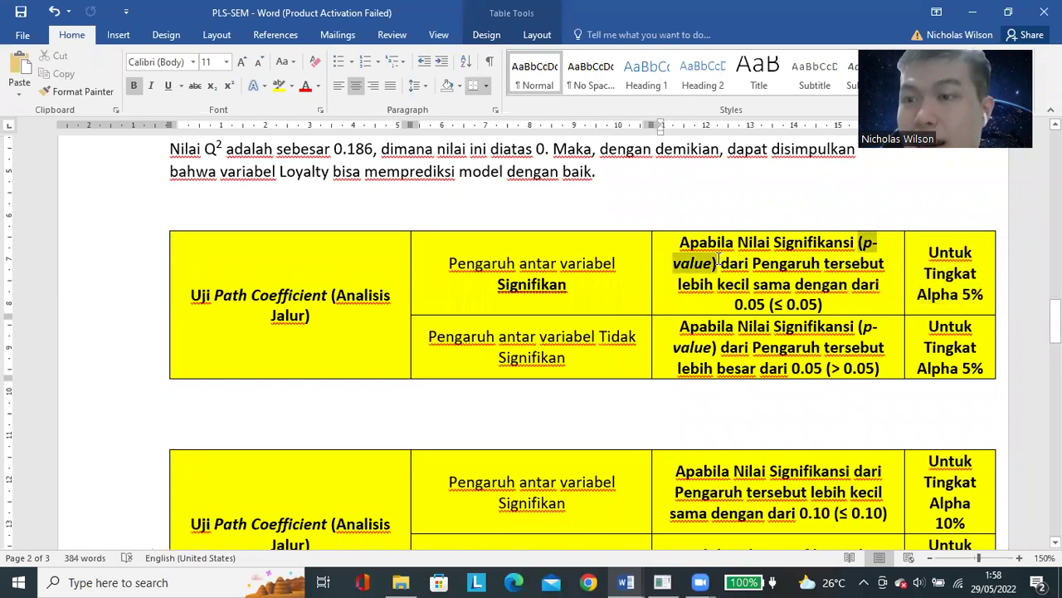
click(845, 346)
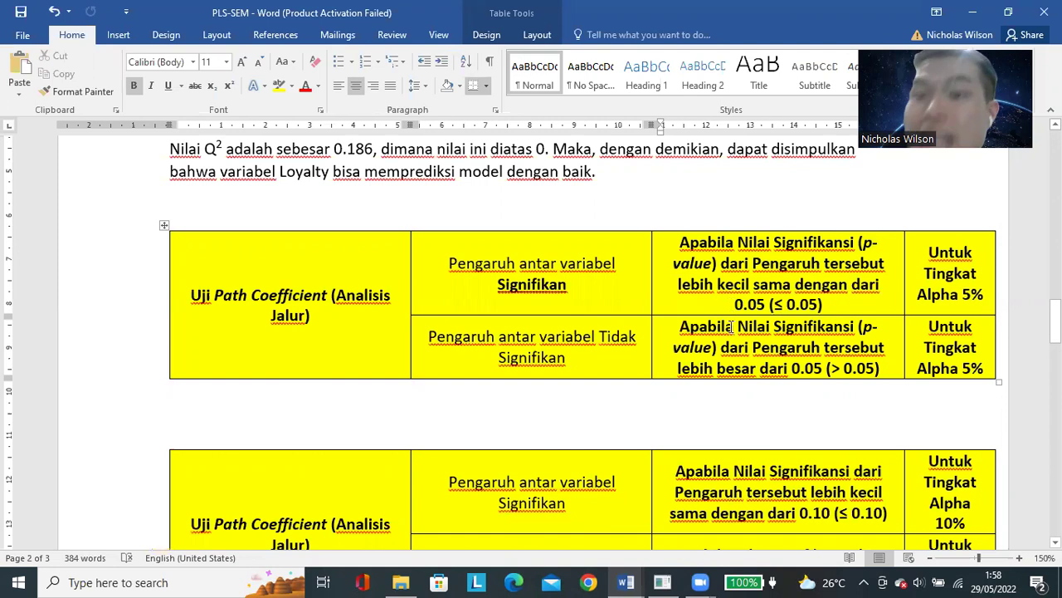
- Switch to SmartPLS and examine the p-values of the Customer Engagement, Reliability and Customer Satisfaction paths to Customer Loyalty, selecting each row
mouse_move(663, 582)
click(696, 554)
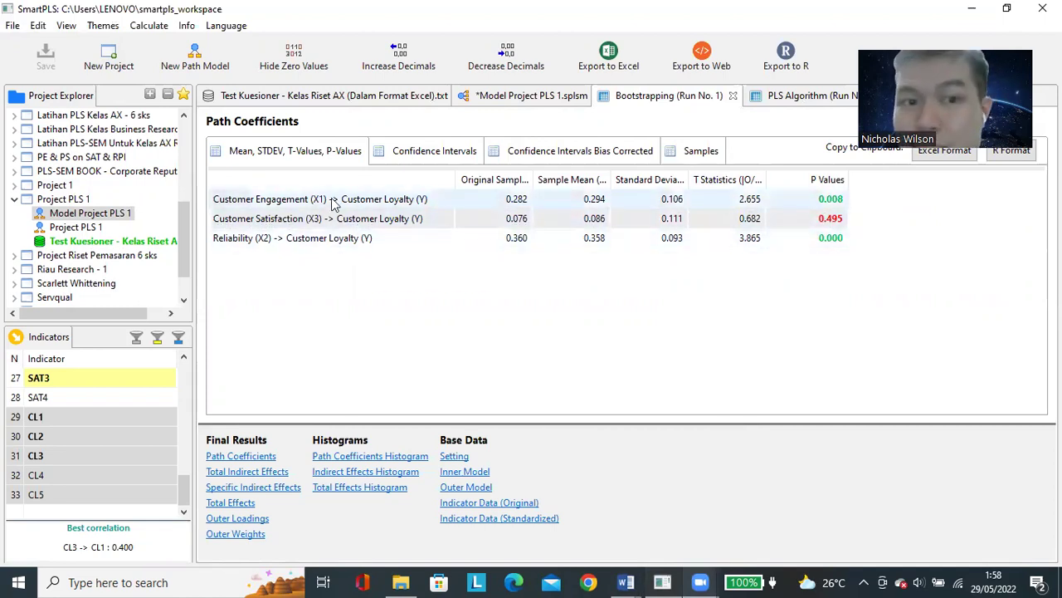
click(295, 203)
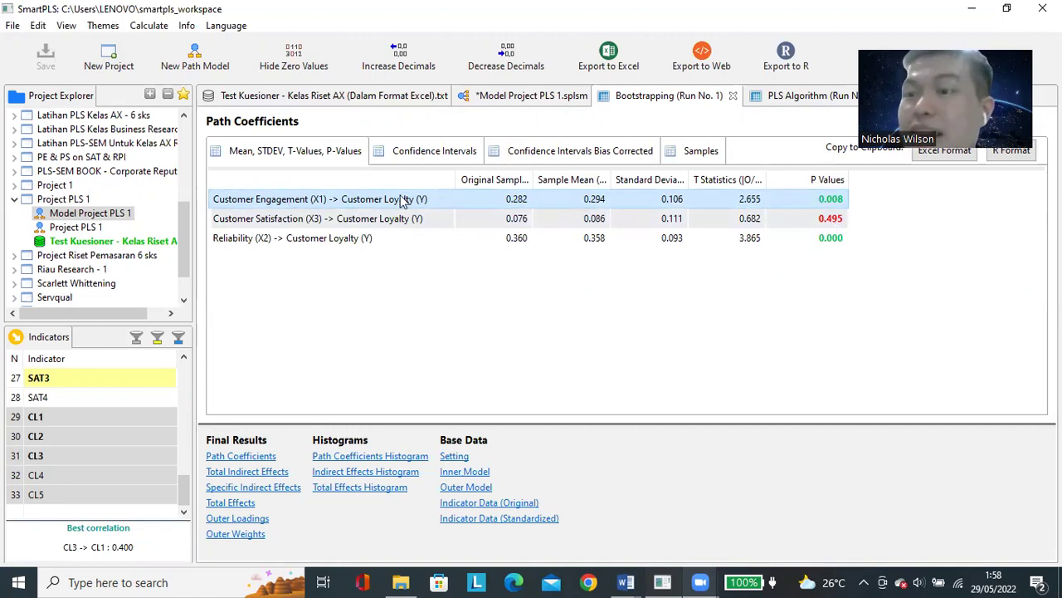
click(254, 244)
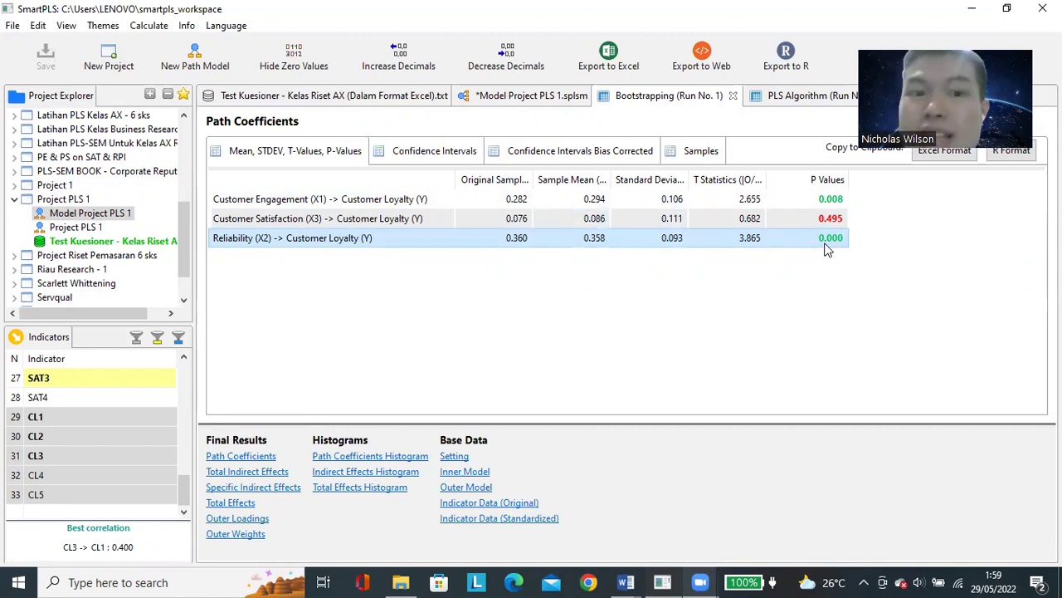
click(318, 220)
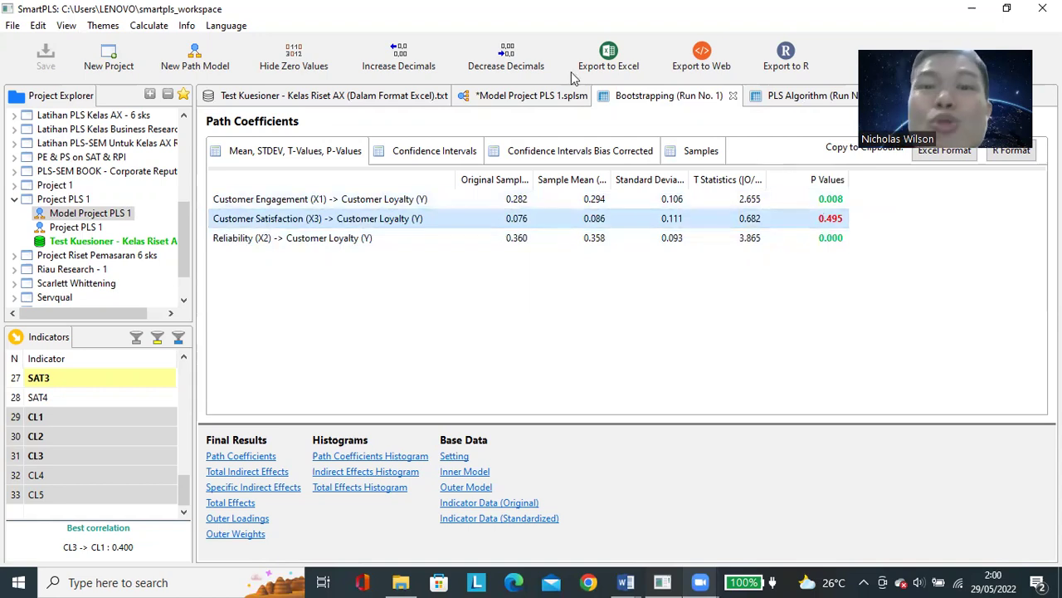
- View the Model Project PLS 1 diagram, and review the X1, X2, X3 to Loyalty research model in the PLS-SEM Word document
click(527, 95)
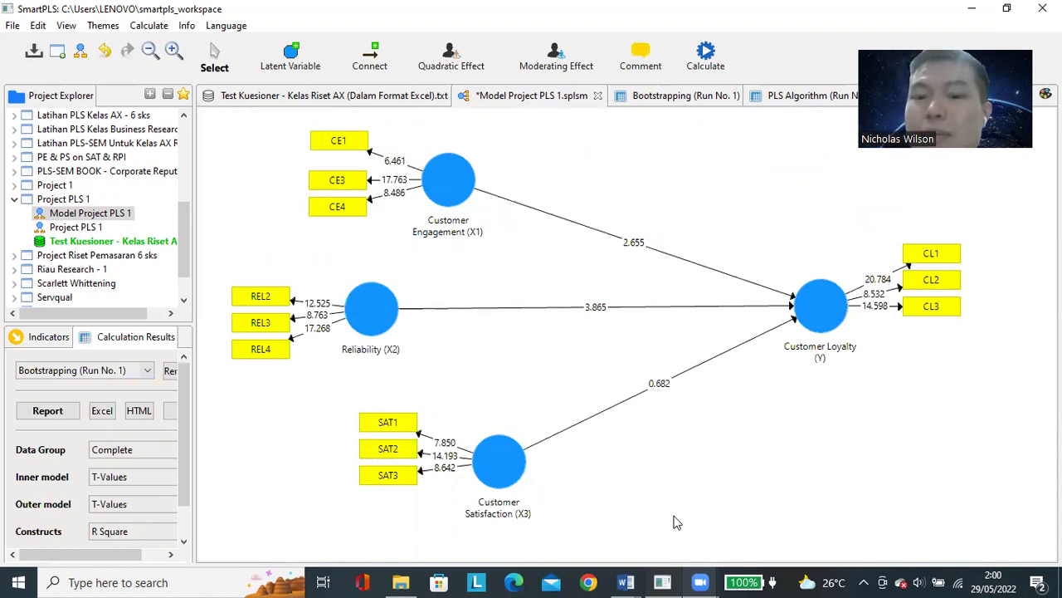
click(627, 581)
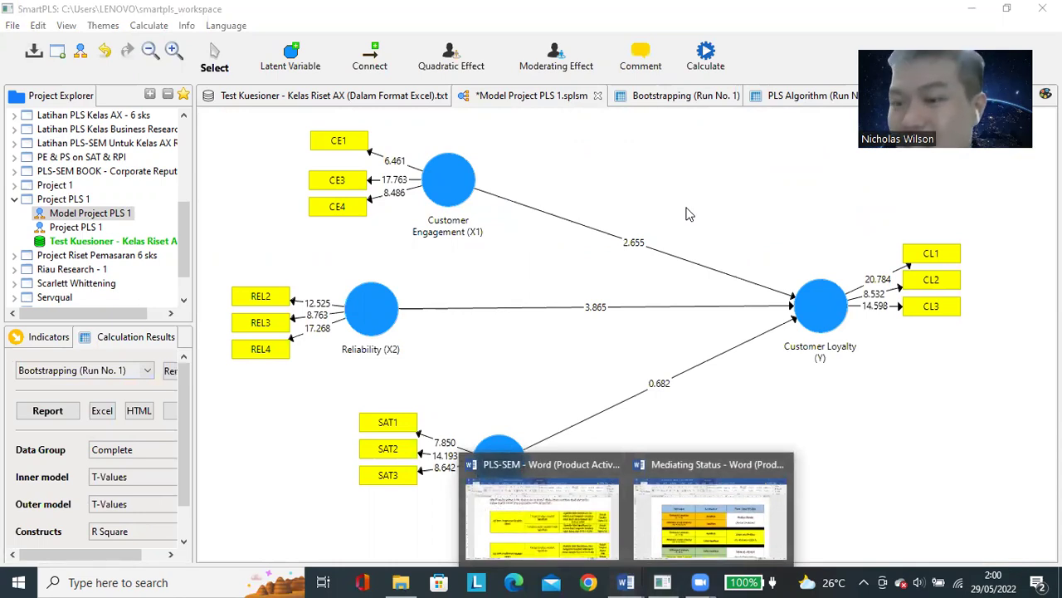
click(544, 510)
scroll(546, 361, down, 10)
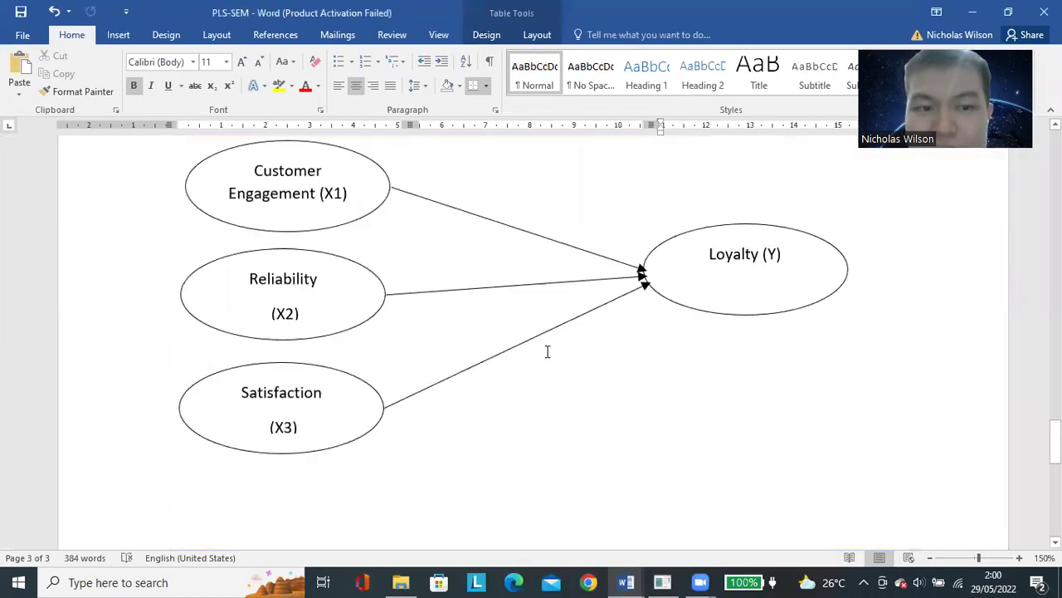
scroll(548, 351, up, 10)
- Open the Mediating Status Word document and look through its tables of direct and indirect relationships and mediation statuses
mouse_move(625, 581)
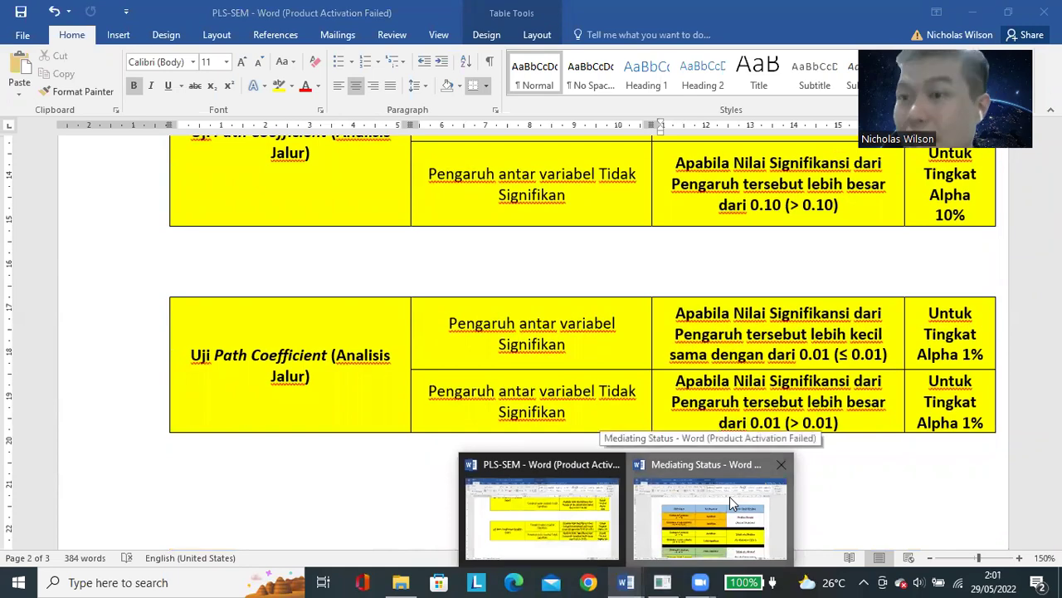
click(730, 496)
scroll(480, 326, down, 5)
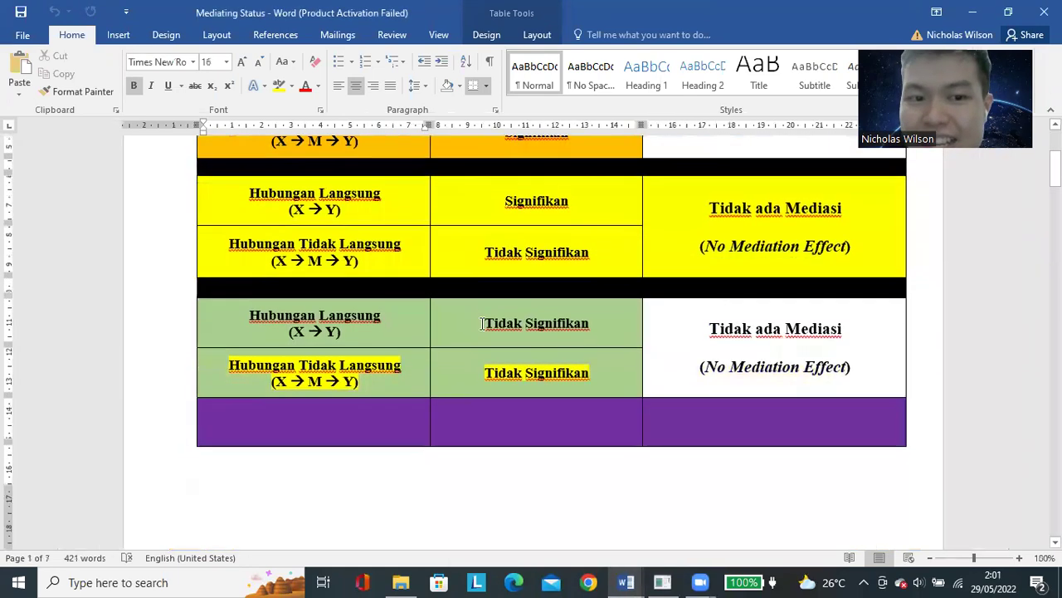
scroll(479, 327, down, 10)
scroll(572, 360, up, 11)
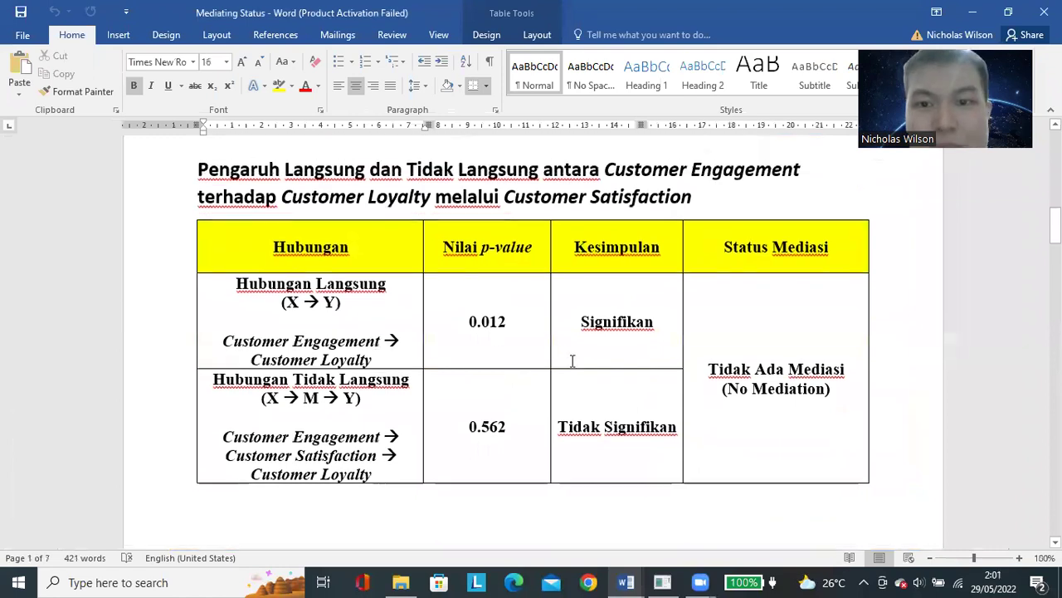
scroll(640, 444, up, 1)
scroll(636, 407, down, 5)
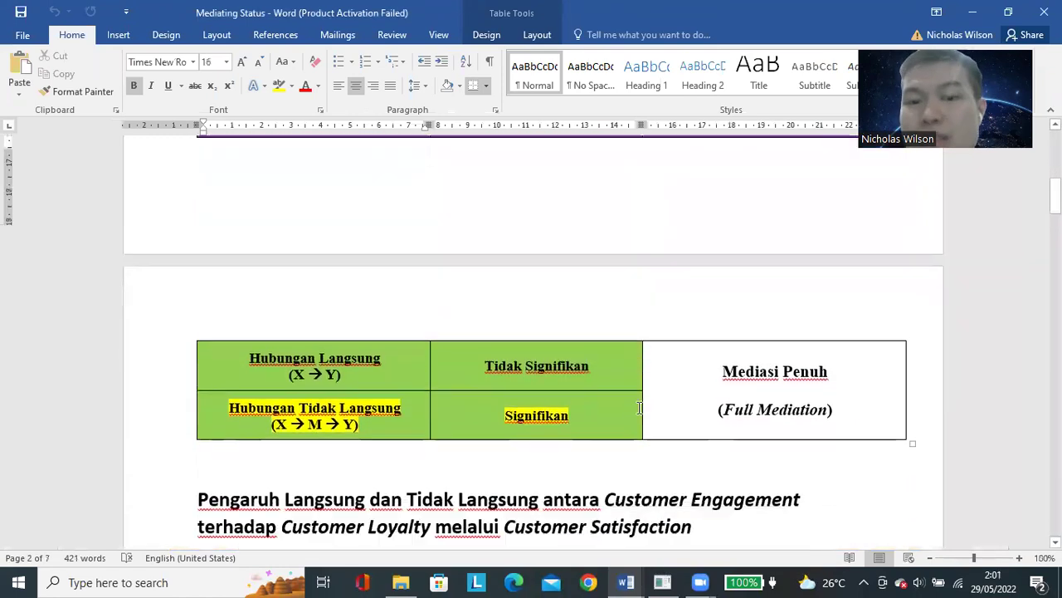
scroll(910, 440, up, 5)
- Switch to SmartPLS and point out the Customer Engagement, Reliability and Customer Satisfaction constructs by selecting each one in the diagram
mouse_move(662, 567)
click(668, 515)
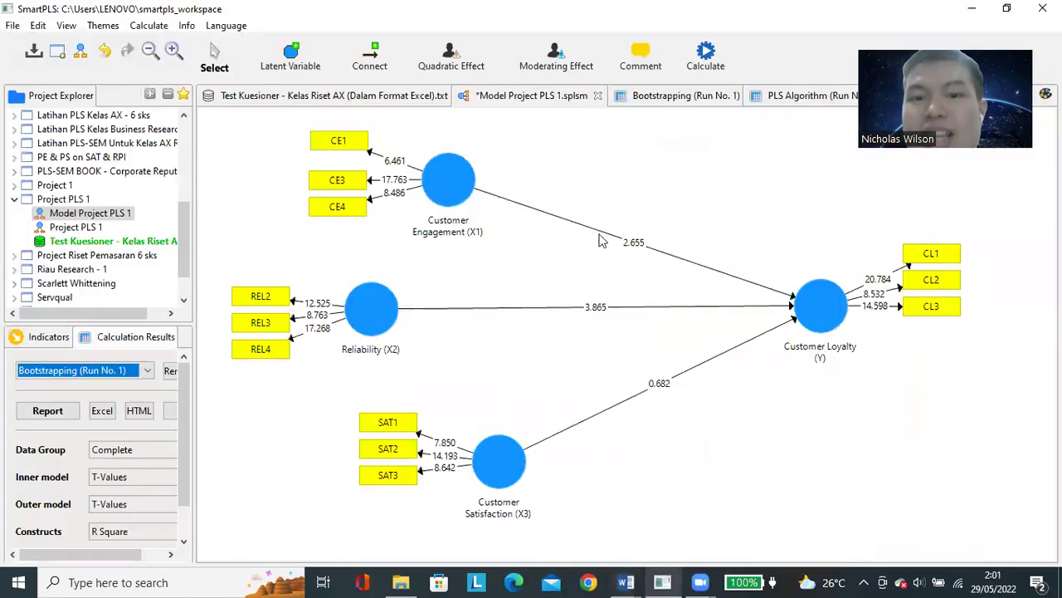
click(462, 190)
click(386, 309)
click(496, 465)
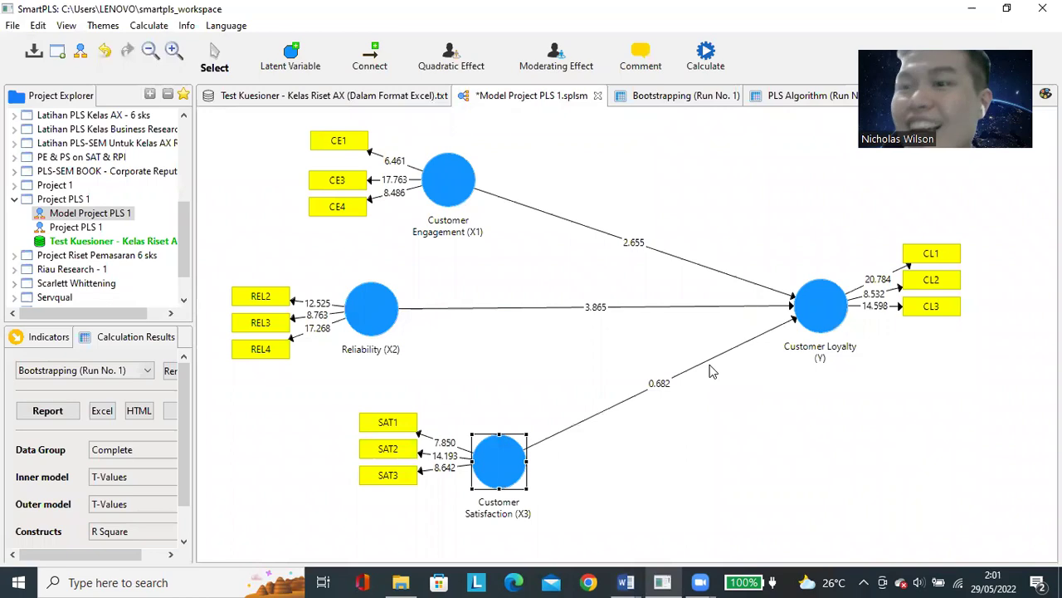
- Move Reliability (X2) lower in the diagram and place Customer Satisfaction (X3) midway between the predictors and Customer Loyalty (Y)
drag(380, 305, 404, 337)
drag(503, 463, 580, 287)
drag(449, 424, 449, 423)
drag(595, 290, 603, 299)
- Rename the Customer Satisfaction (X3) construct to Customer Satisfaction (Z)
right_click(603, 299)
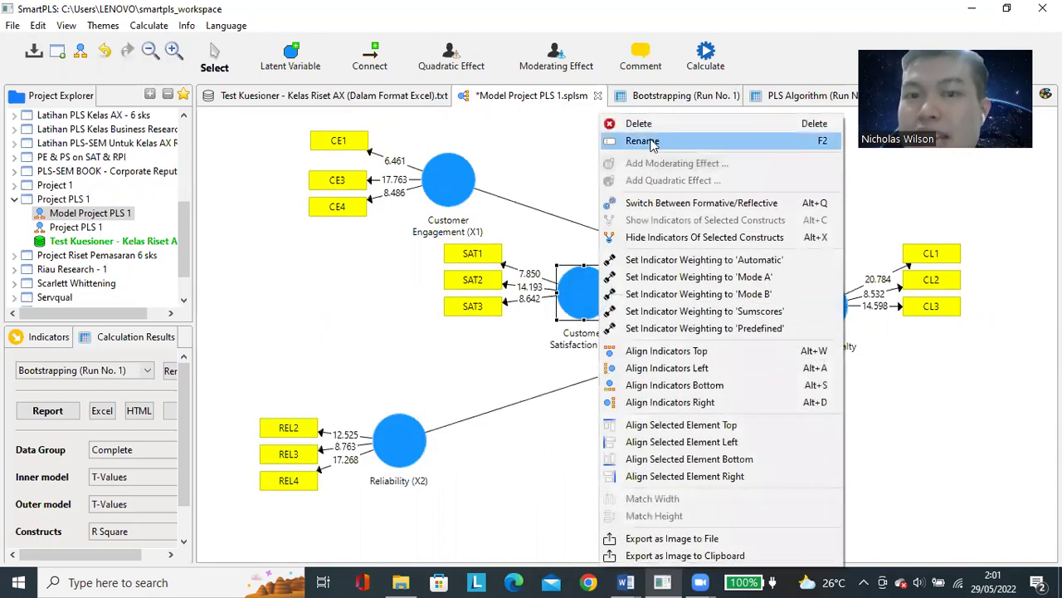
click(631, 142)
click(515, 202)
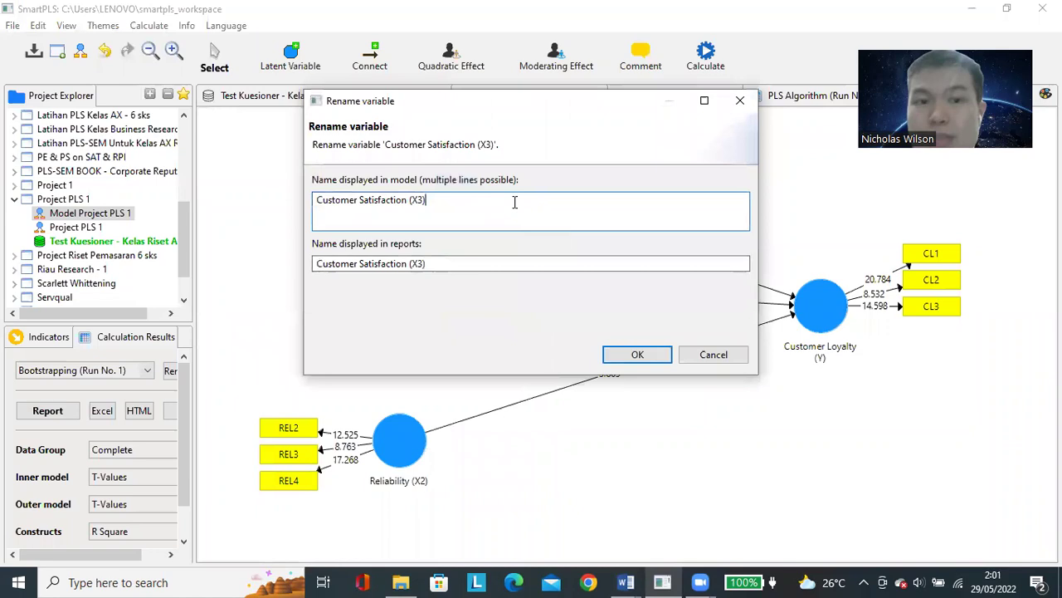
key(BackSpace)
text(Z)
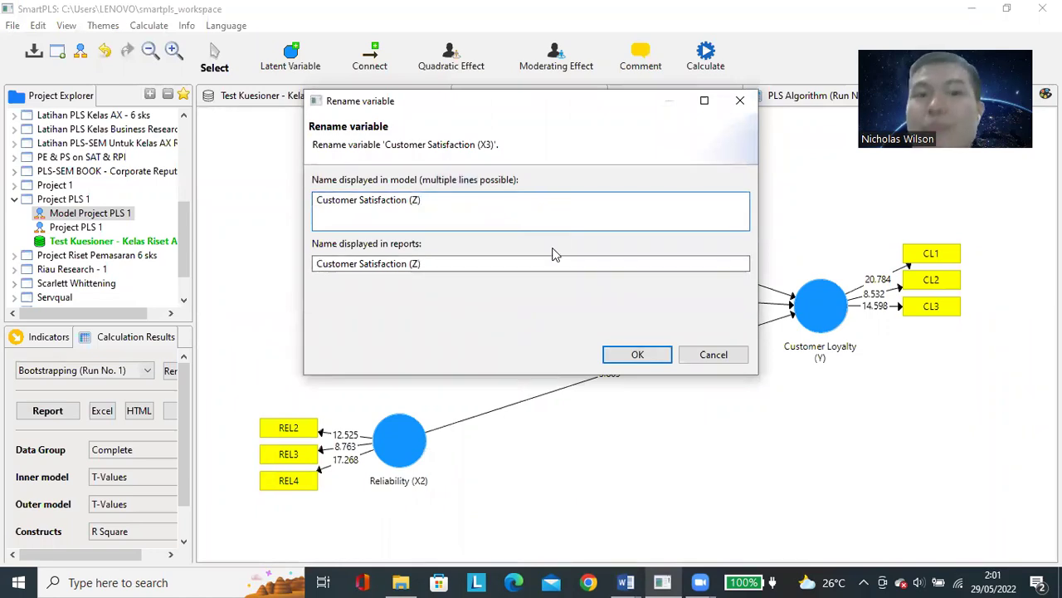
click(637, 354)
- Spread out the diagram by shifting Reliability, Customer Loyalty, Customer Satisfaction and Customer Engagement with their indicators to leave room for mediation paths
click(431, 479)
drag(430, 479, 432, 480)
click(821, 307)
drag(821, 307, 849, 319)
drag(587, 303, 611, 326)
drag(455, 204, 417, 210)
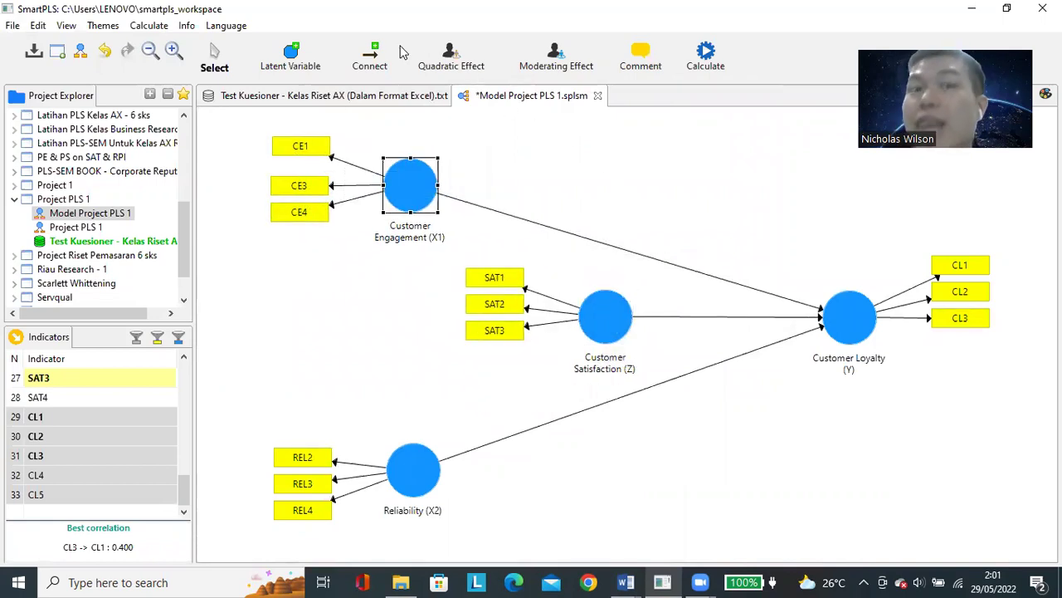
- Connect Customer Engagement (X1) and Reliability (X2) to Customer Satisfaction (Z) with new paths, then return to selection mode
click(375, 59)
click(415, 183)
click(576, 313)
click(421, 470)
click(591, 331)
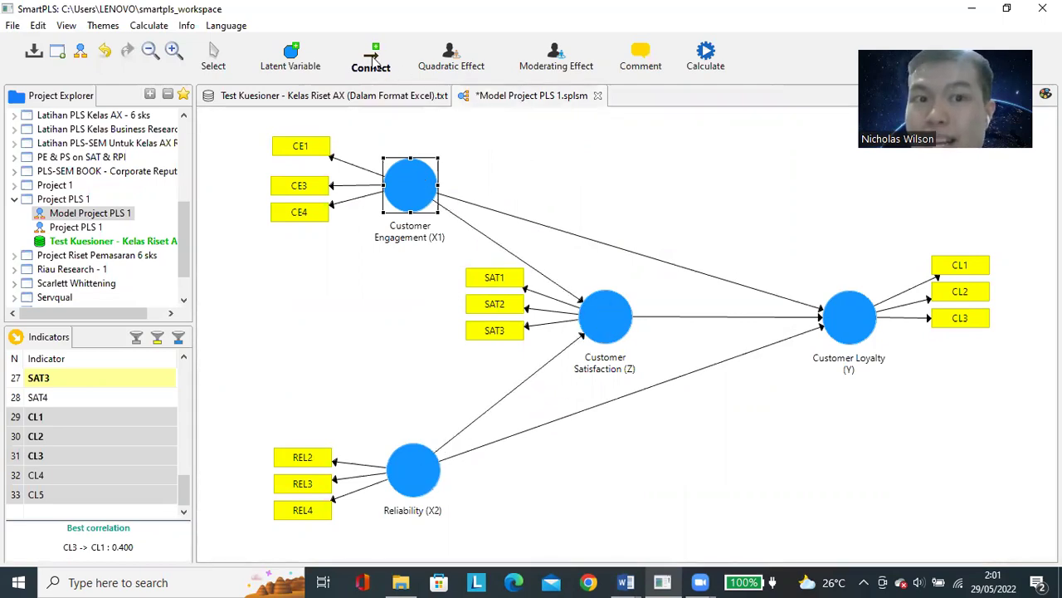
click(222, 60)
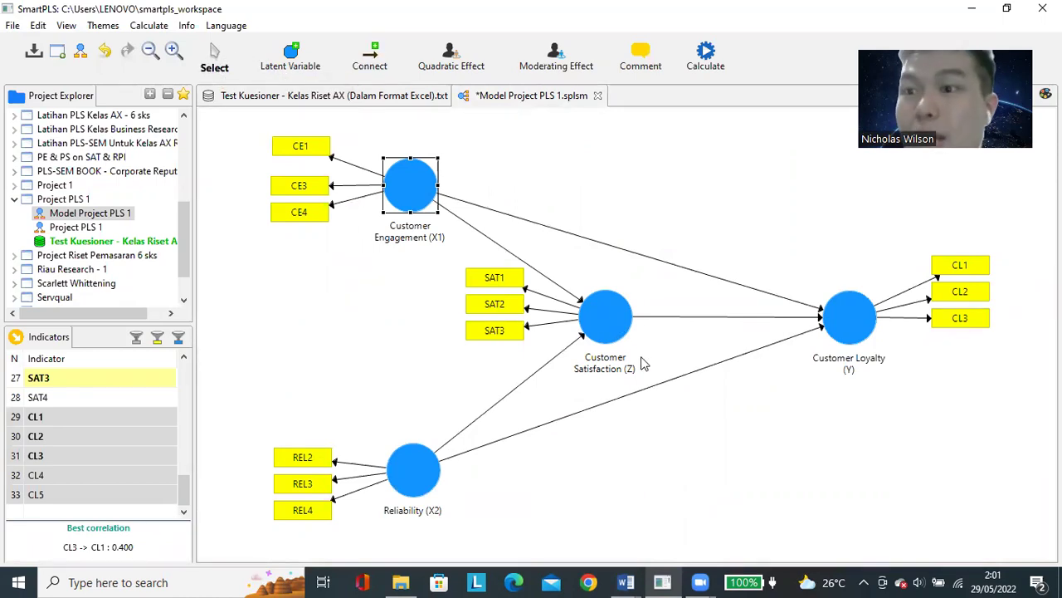
- Point out the direct and mediated routes to Customer Loyalty by selecting the Loyalty, Satisfaction, Engagement and Reliability constructs in turn
click(843, 333)
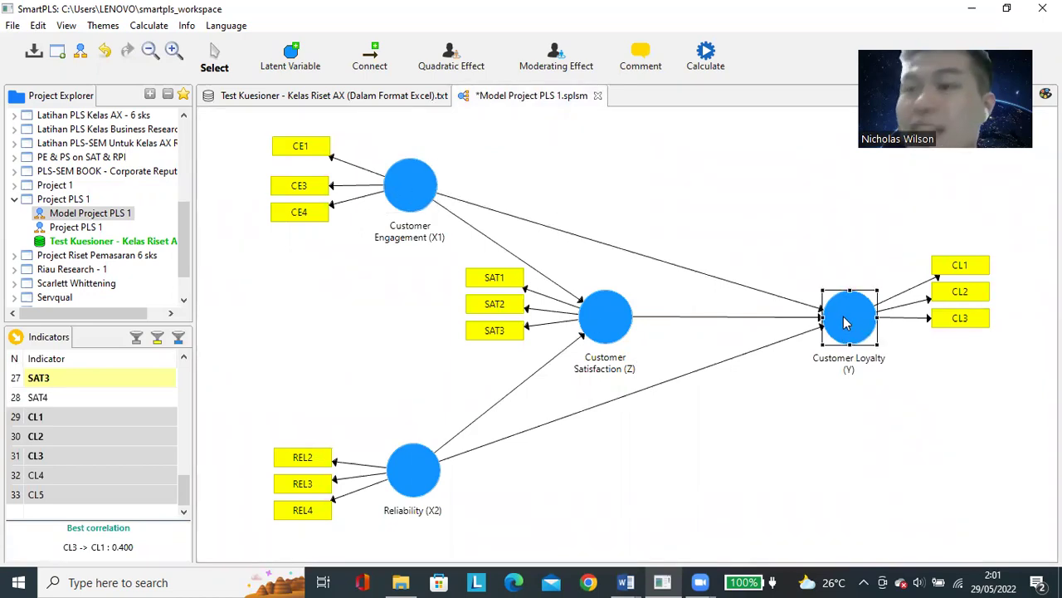
click(603, 314)
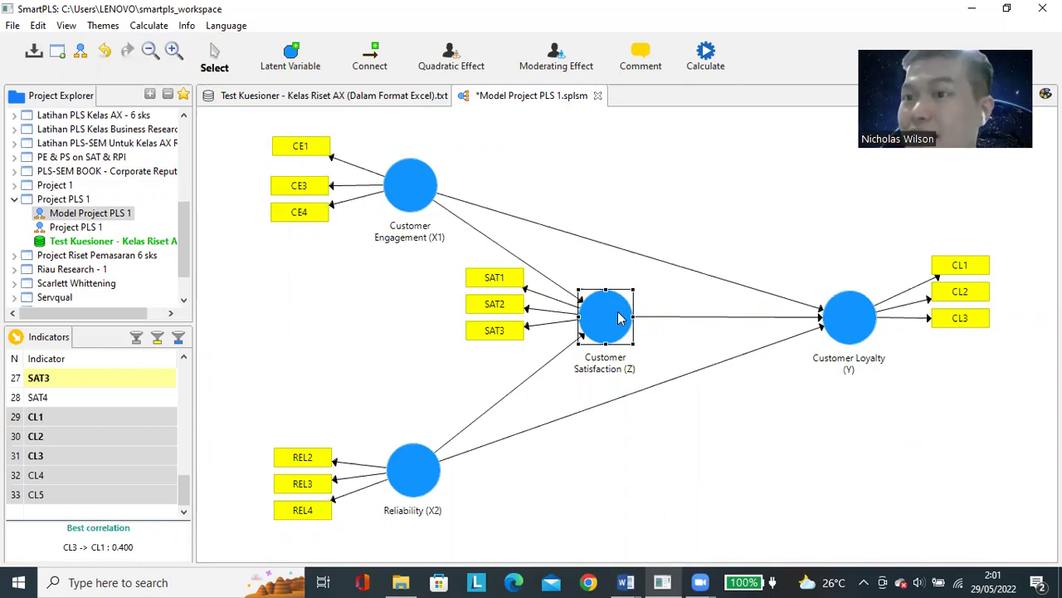
click(399, 180)
click(861, 326)
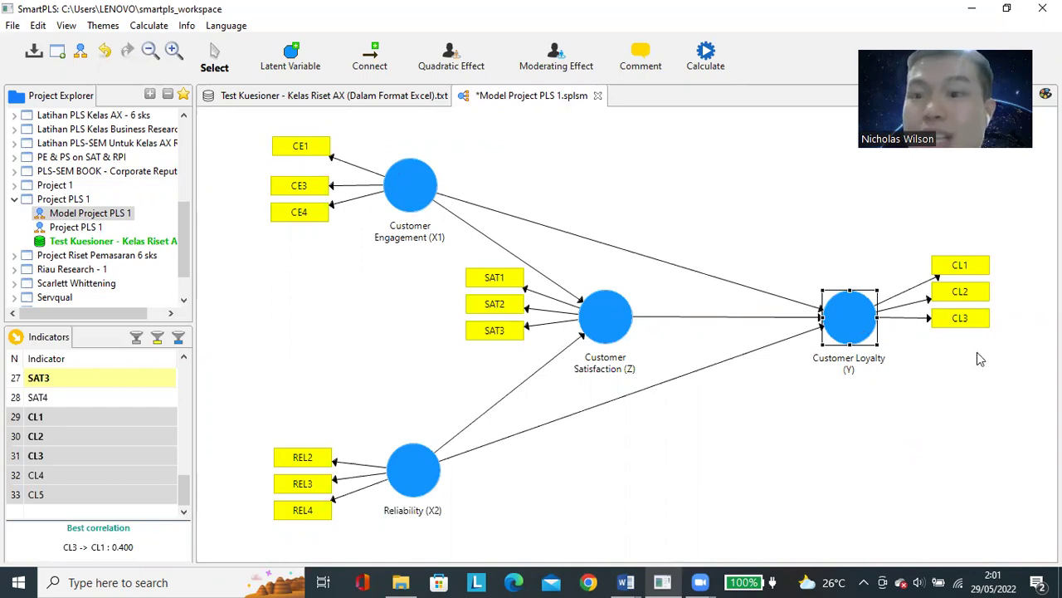
click(622, 325)
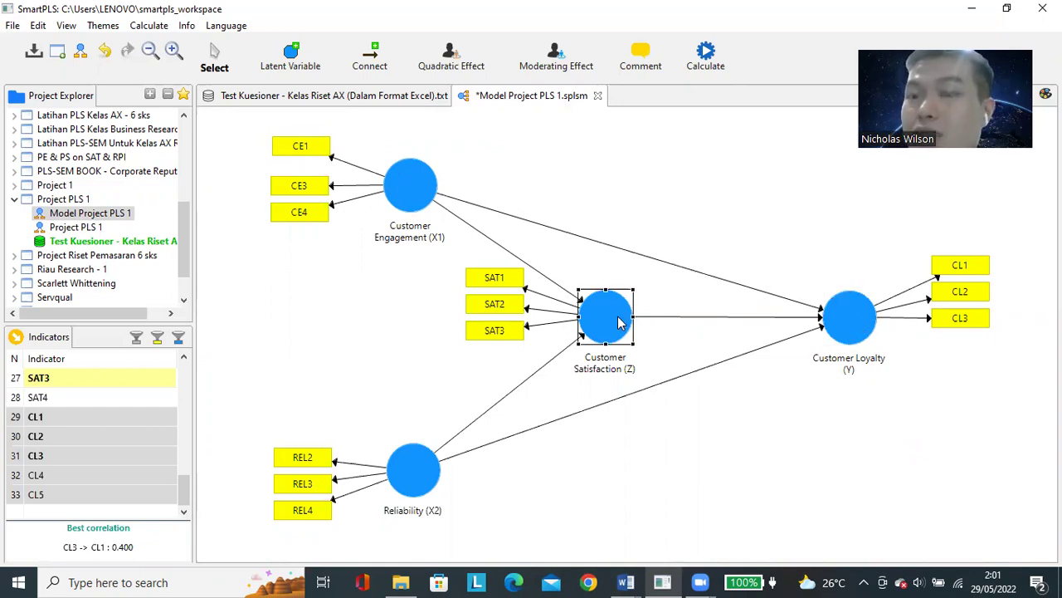
click(420, 461)
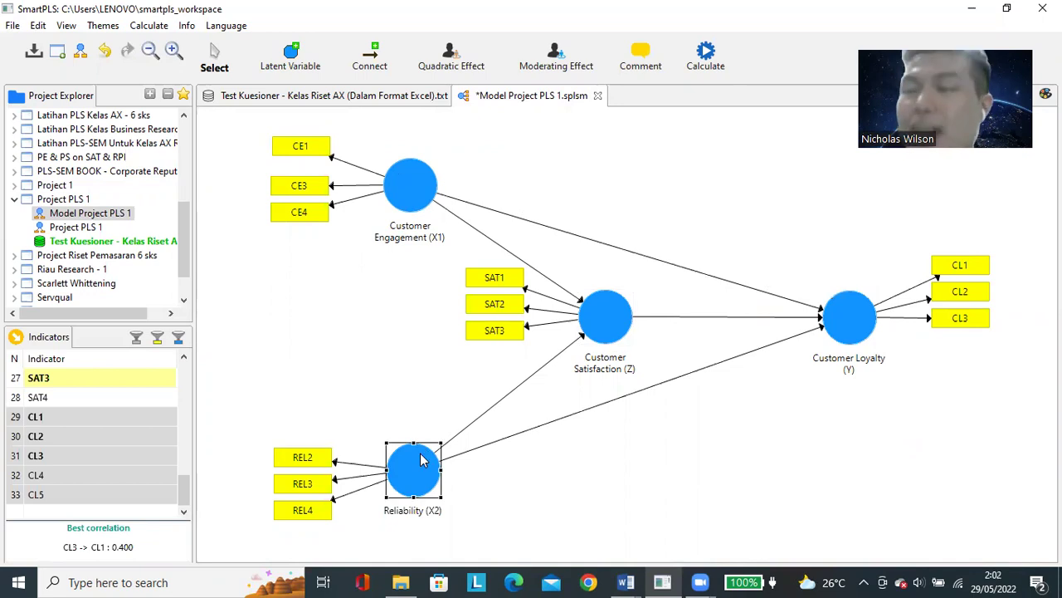
- Switch to the Mediating Status Word document and look over the general table of relationships, conclusions and mediation types on page 1
click(627, 582)
click(720, 521)
scroll(747, 415, up, 5)
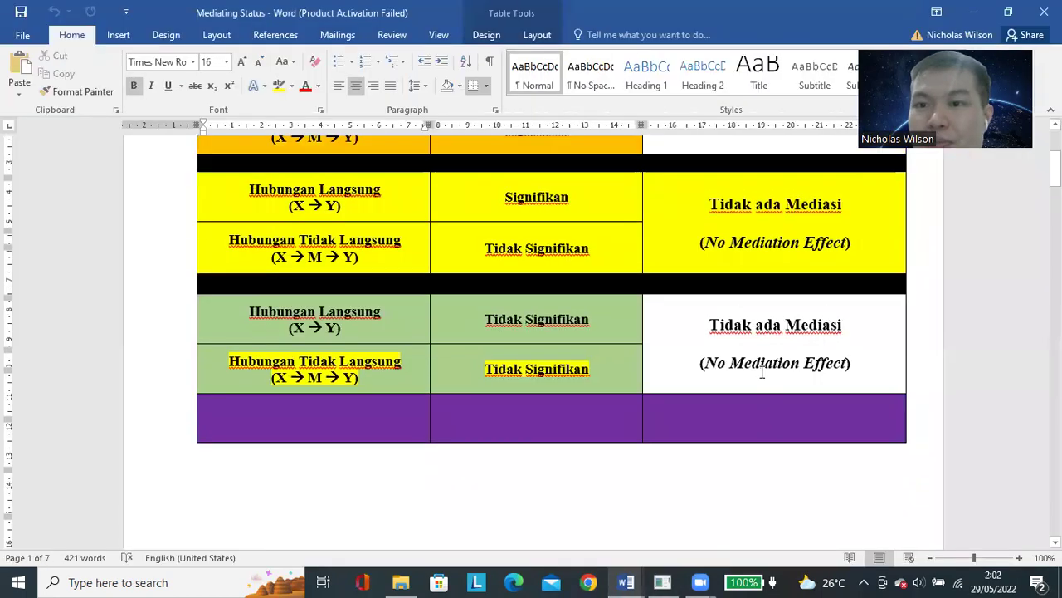
scroll(763, 372, down, 2)
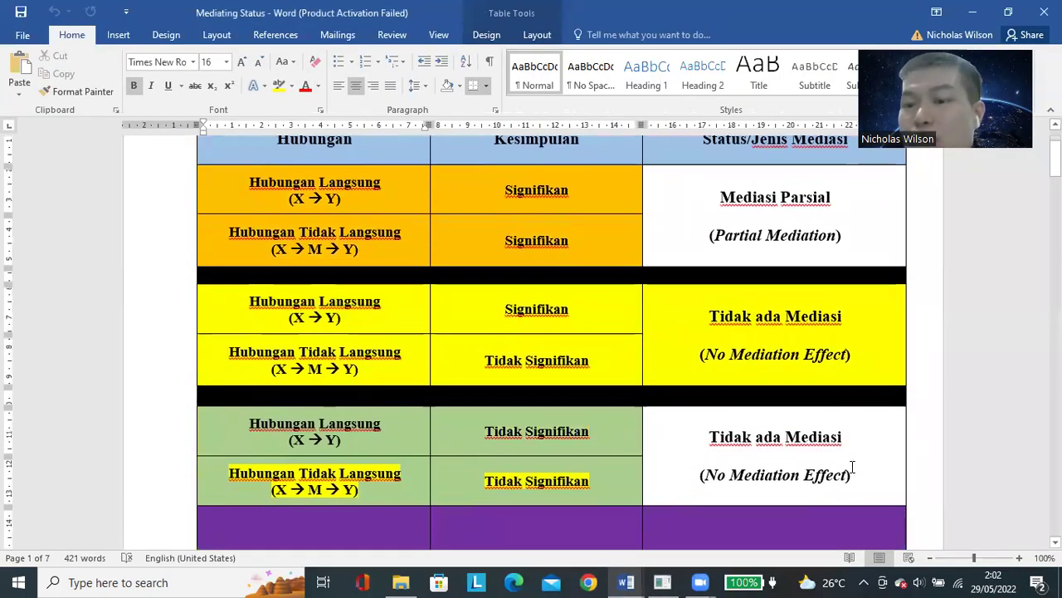
scroll(852, 467, up, 1)
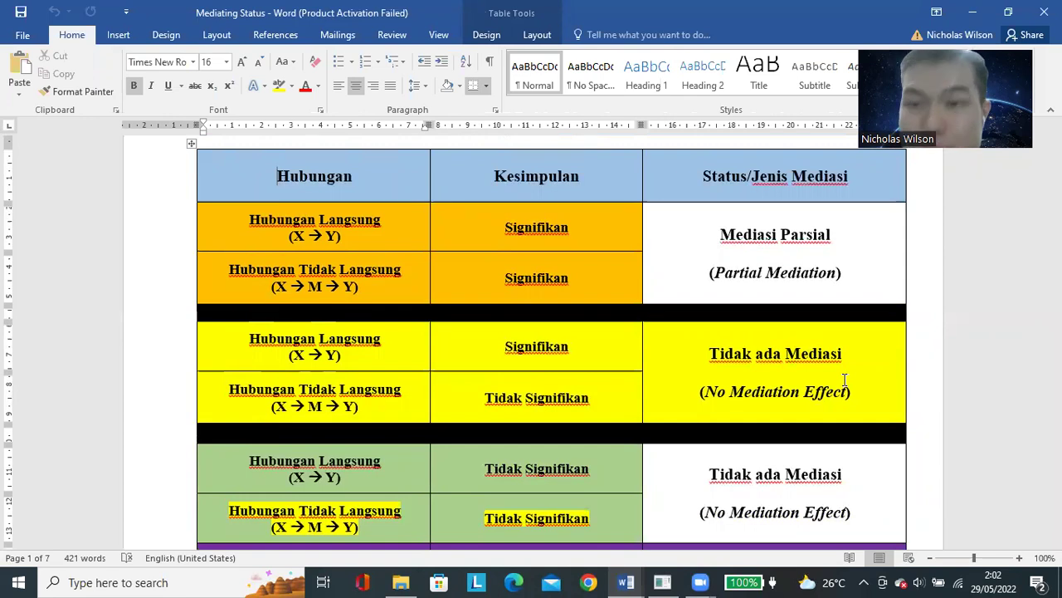
- Highlight the Partial Mediation status and its conditions, the direct and indirect relationships with their Signifikan conclusions
drag(721, 235, 847, 269)
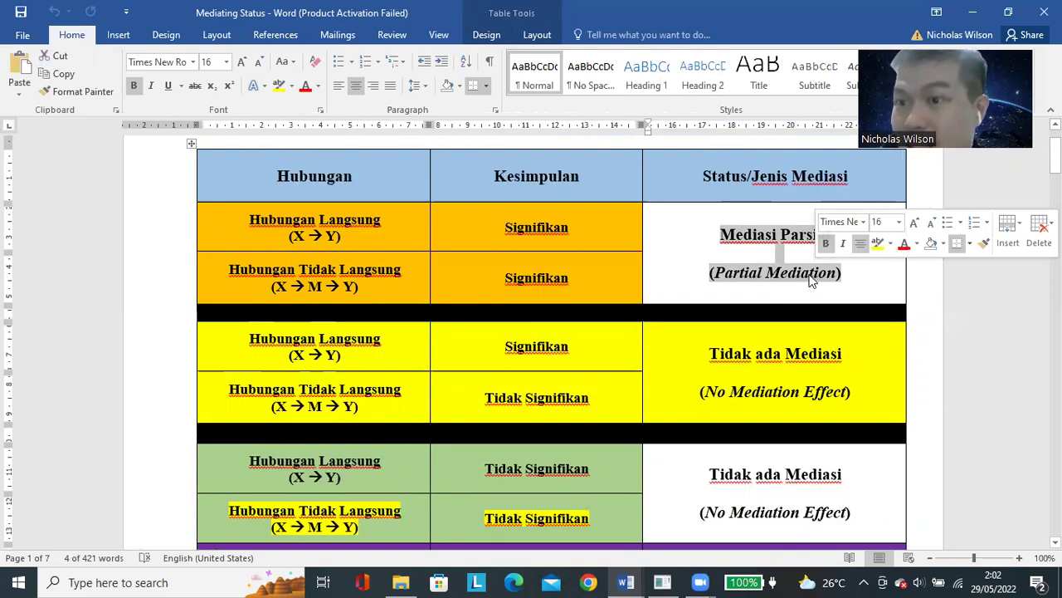
click(847, 283)
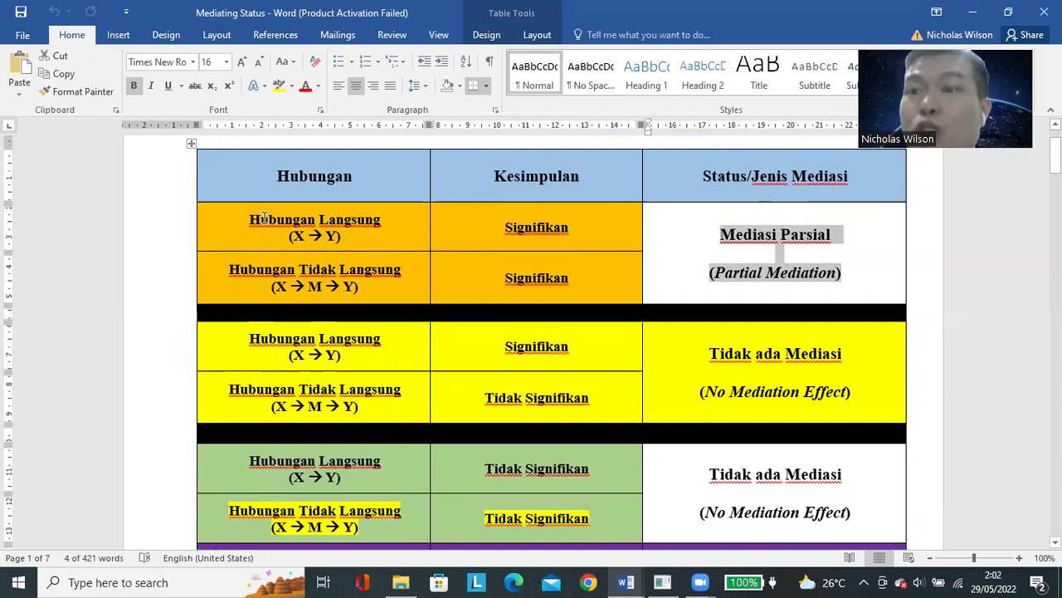
drag(264, 217, 340, 236)
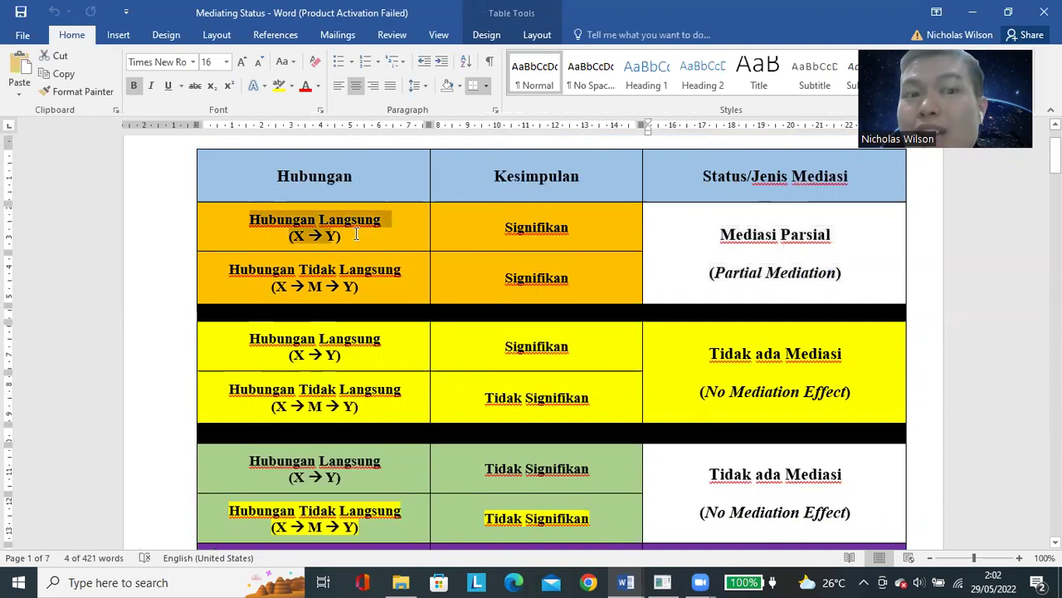
double_click(564, 236)
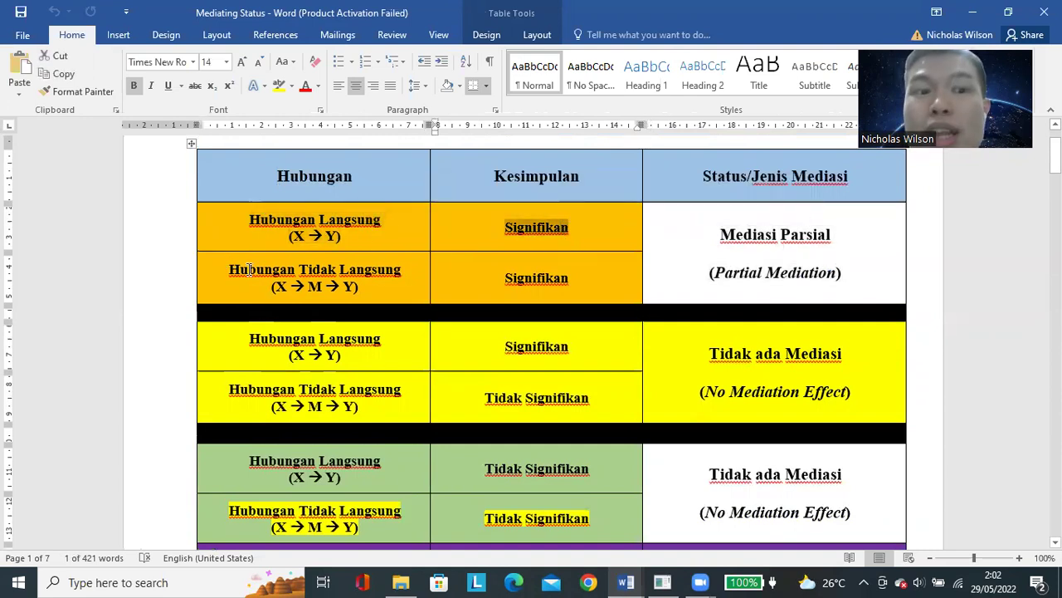
drag(249, 270, 375, 289)
double_click(525, 280)
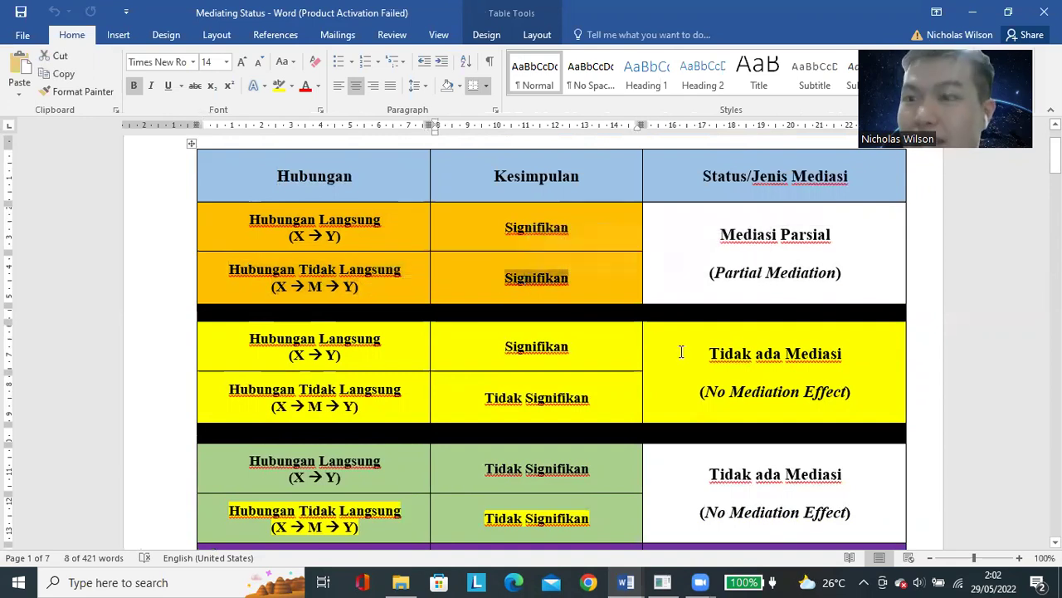
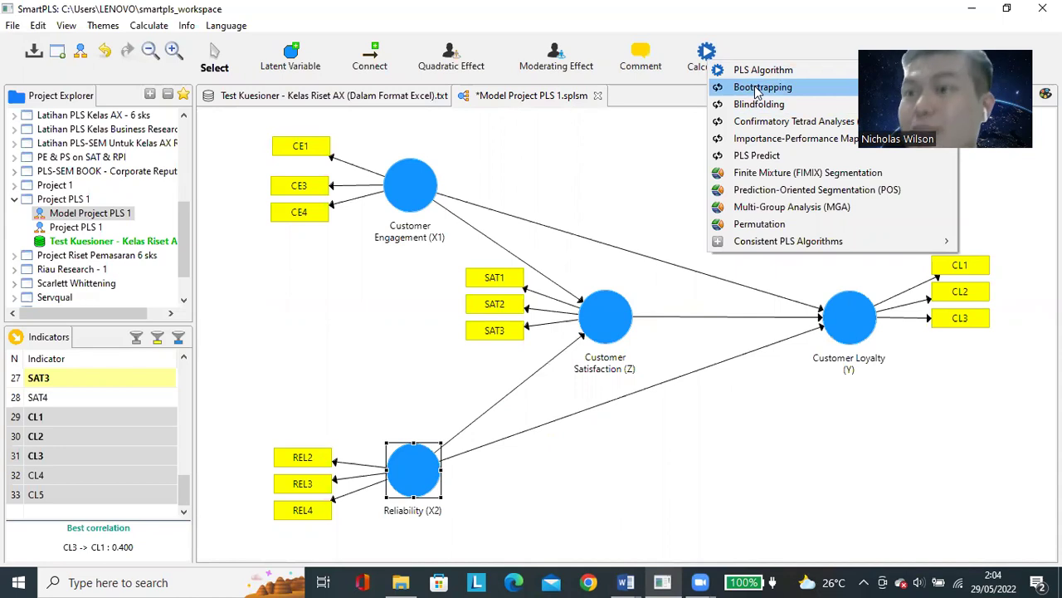
- Run Bootstrapping on the mediation model with 5000 subsamples, two-tailed at 0.05, and widen the Path Coefficients table's first column to show full path names
click(757, 87)
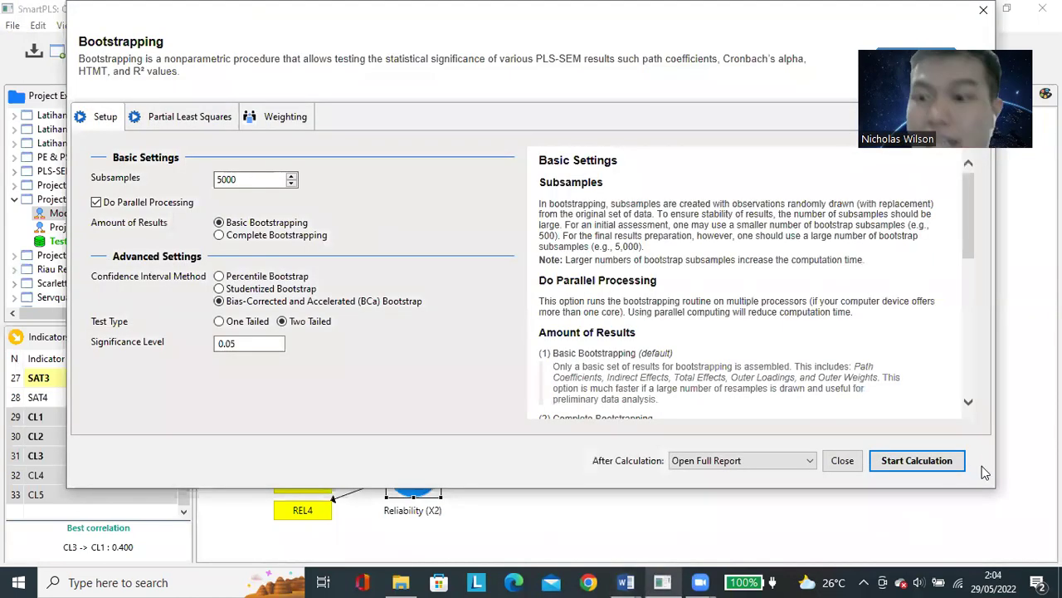
click(943, 462)
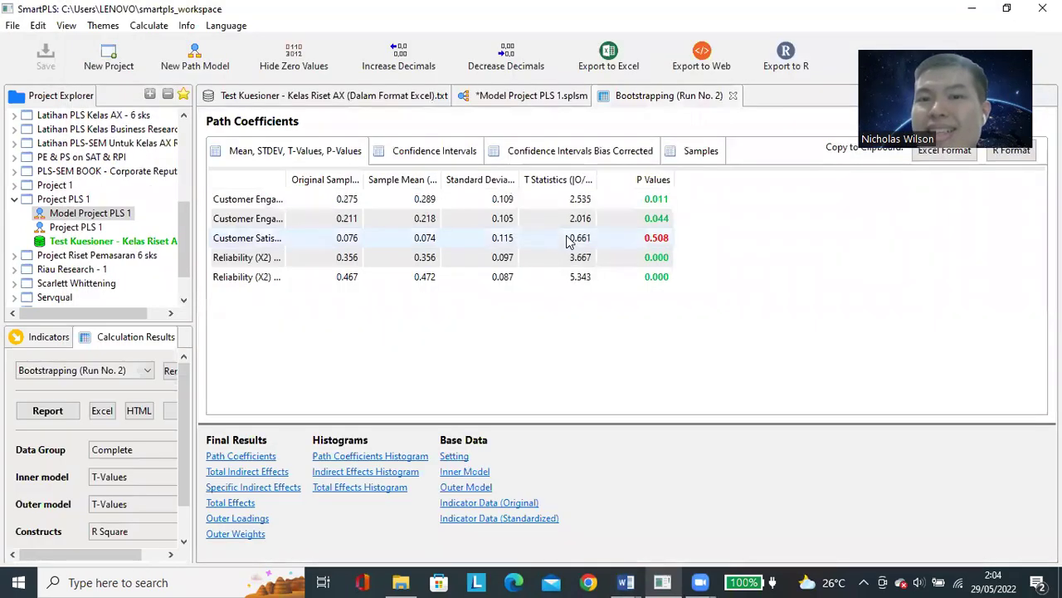
drag(289, 179, 480, 187)
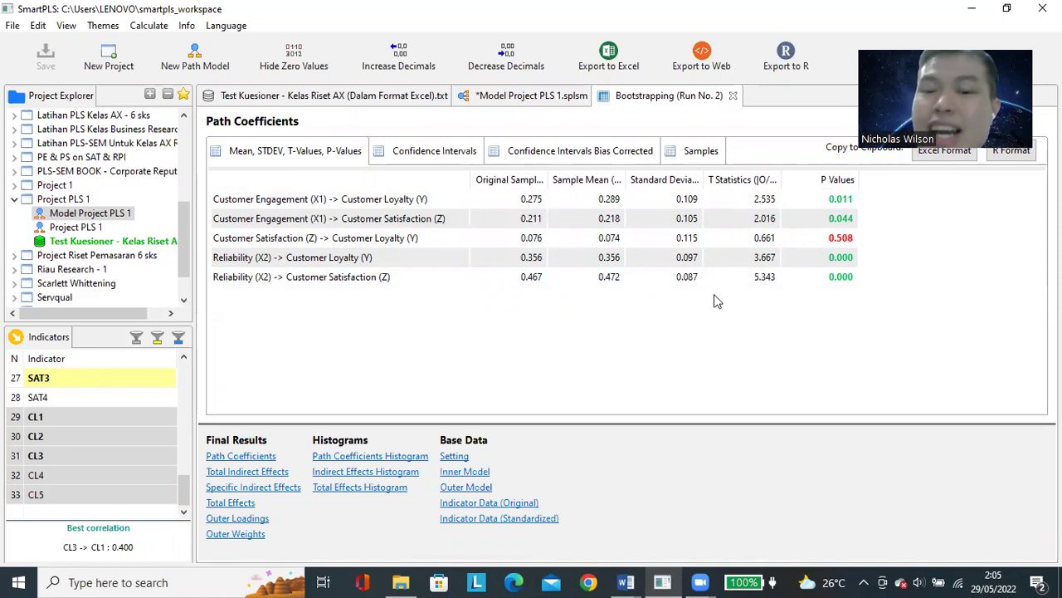
- In the Mediating Status Word document, add "(X1)" after Customer Engagement in the heading of the Customer Engagement table on page 2
mouse_move(625, 581)
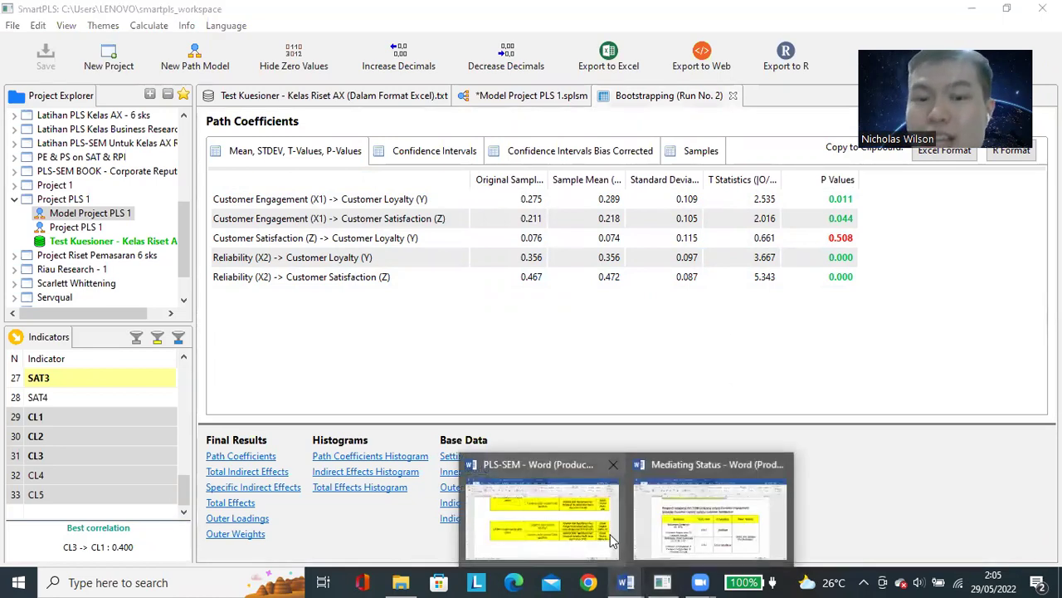
click(663, 528)
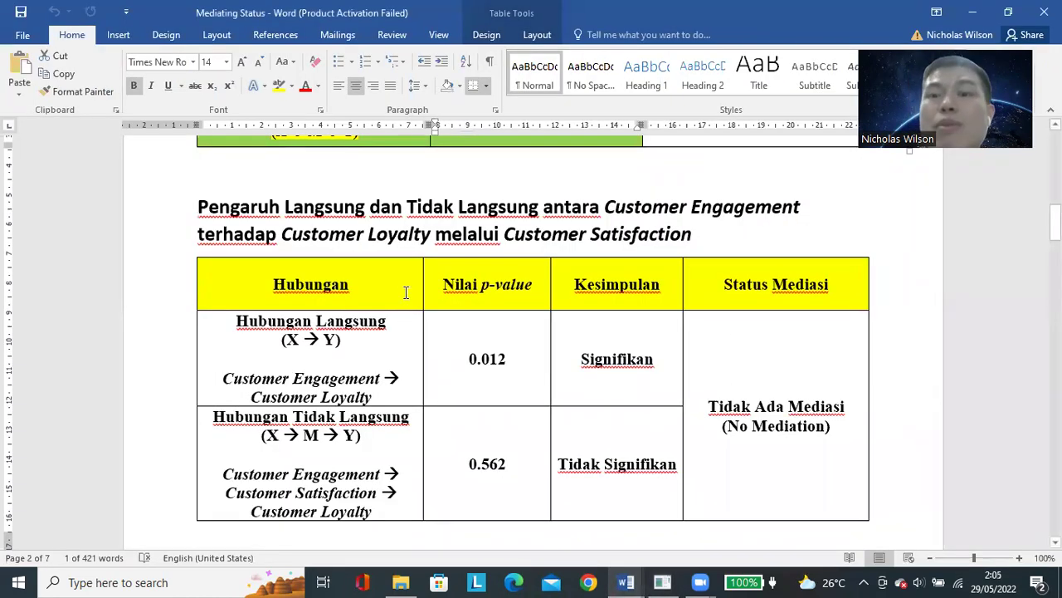
click(826, 221)
text((X1())
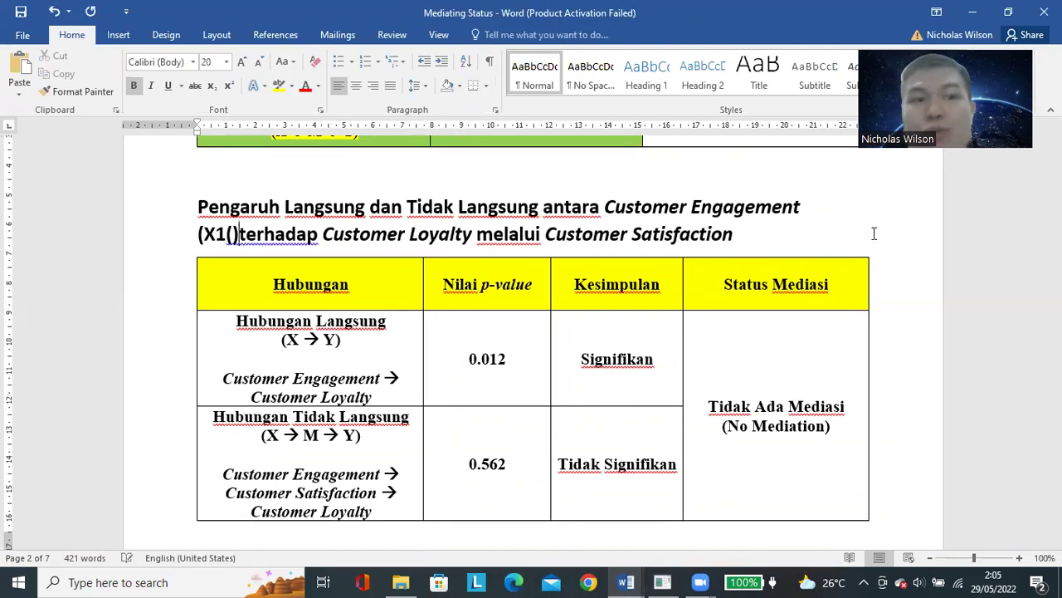
key(BackSpace)
key(BackSpace)
text())
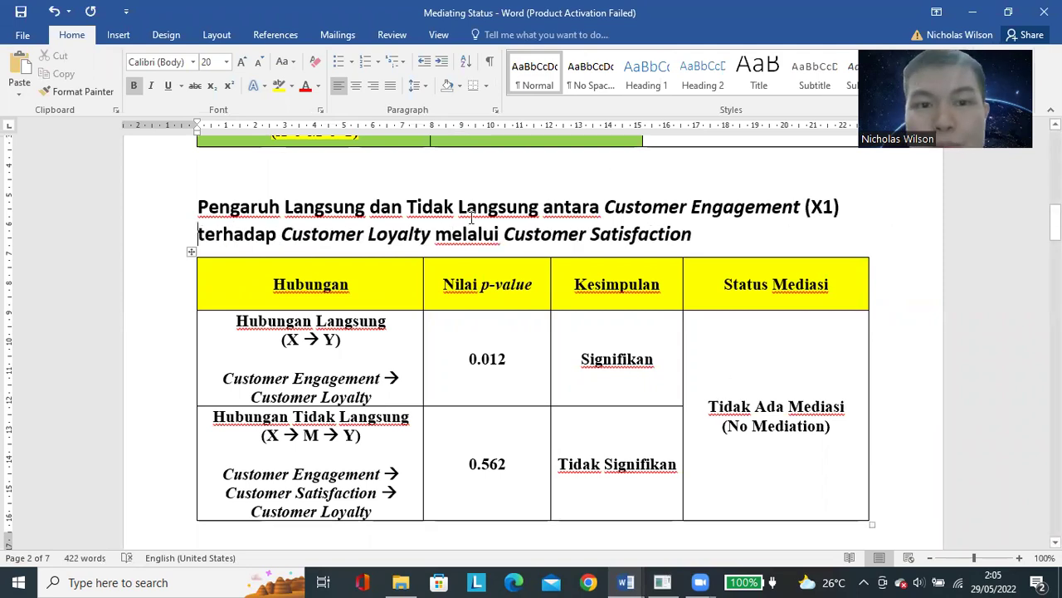
- Clear the p-value, Kesimpulan and Status Mediasi entries for both relationships in the Customer Engagement table
drag(707, 398, 838, 438)
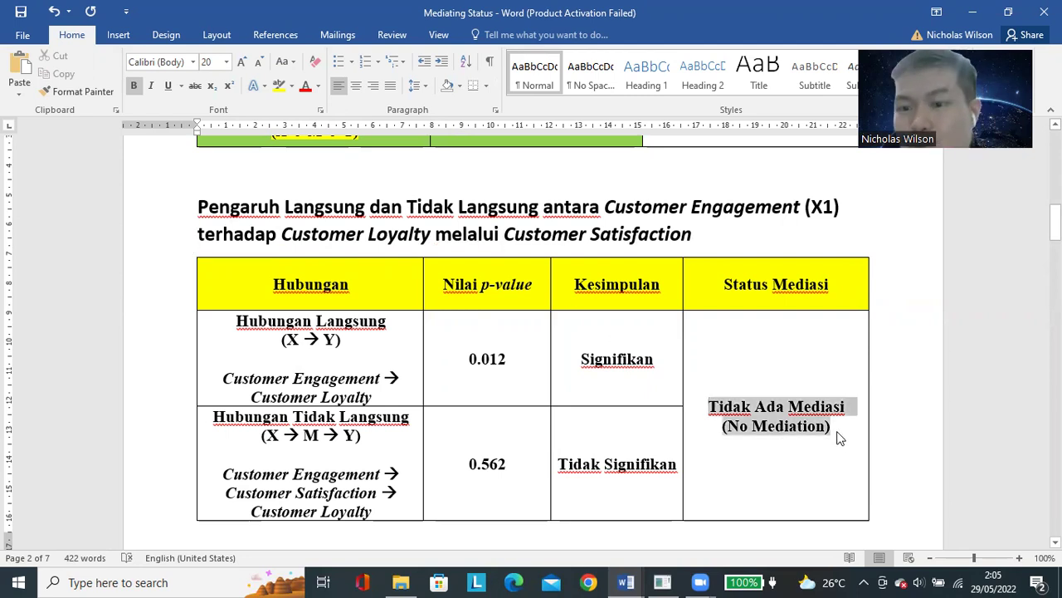
key(Delete)
drag(467, 464, 509, 463)
key(Delete)
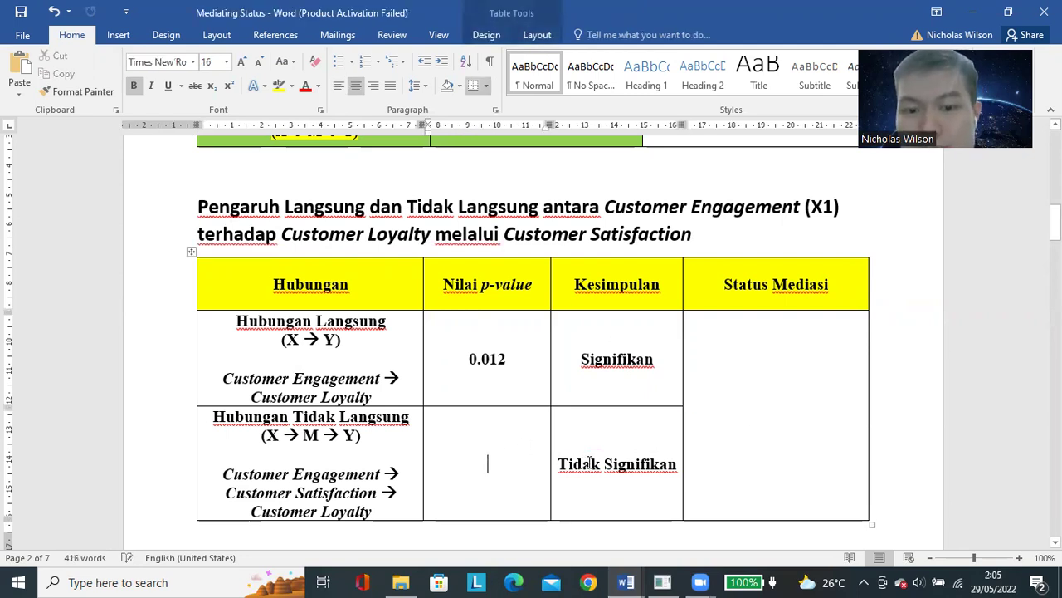
triple_click(589, 462)
key(Delete)
triple_click(589, 352)
key(Delete)
drag(468, 359, 508, 358)
key(Delete)
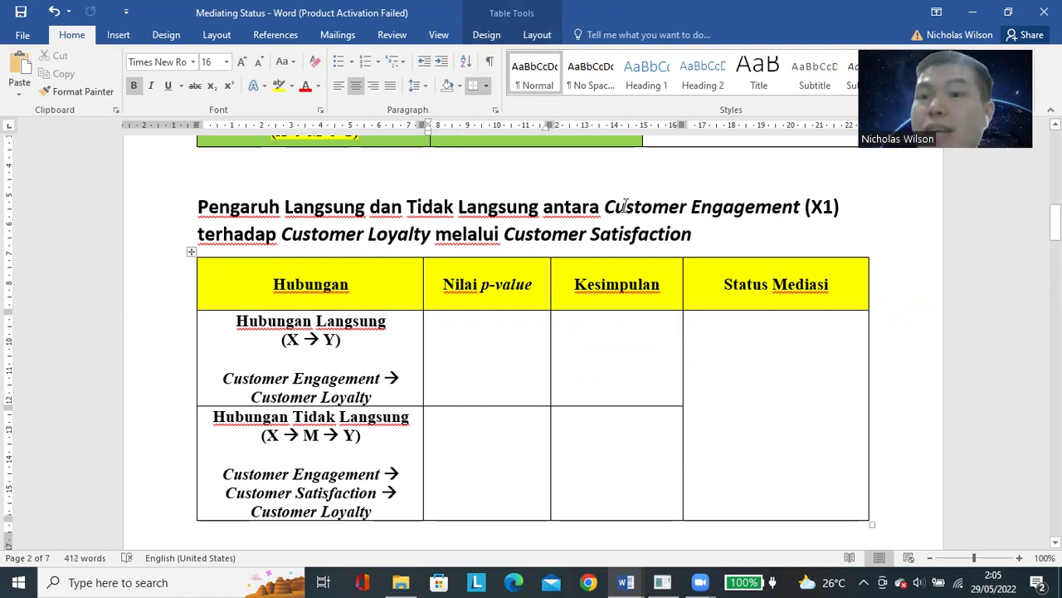
- Highlight Customer Engagement, Customer Loyalty and Customer Satisfaction in the table's heading to point out the relationship being tested
drag(625, 206, 801, 208)
drag(282, 235, 404, 236)
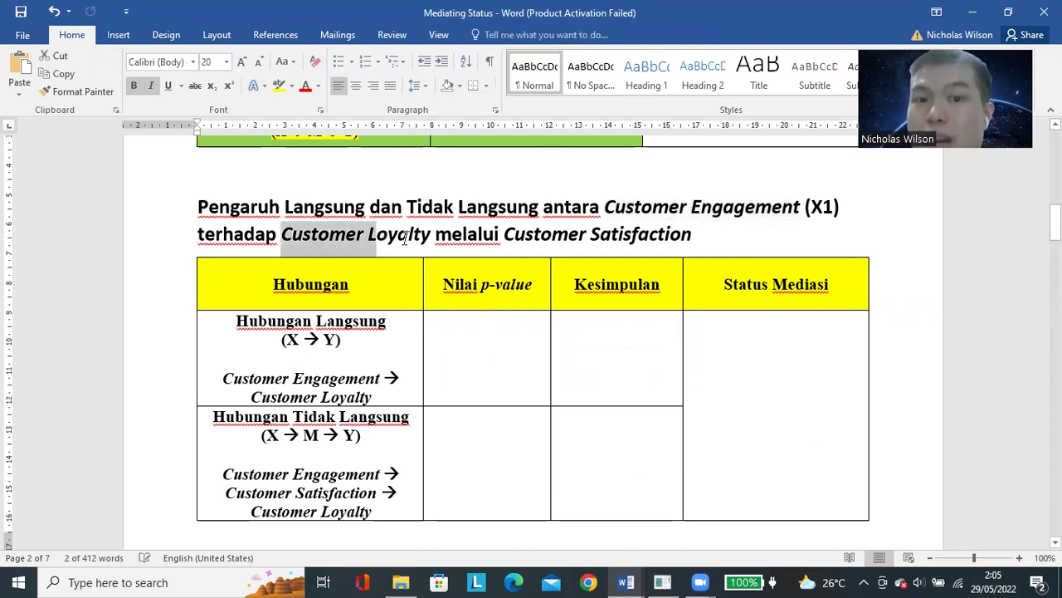
drag(506, 235, 692, 235)
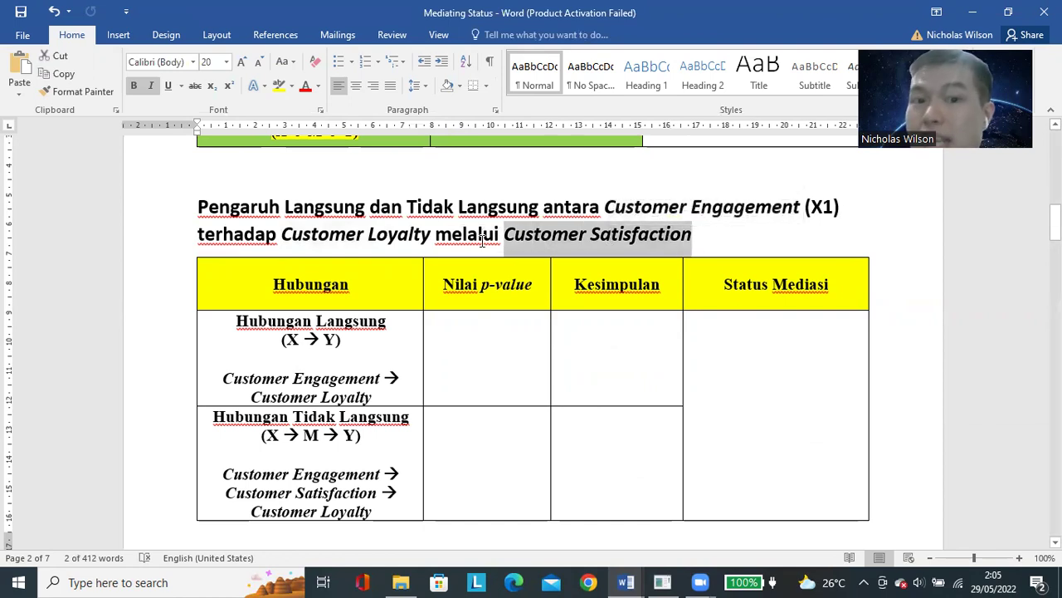
click(366, 355)
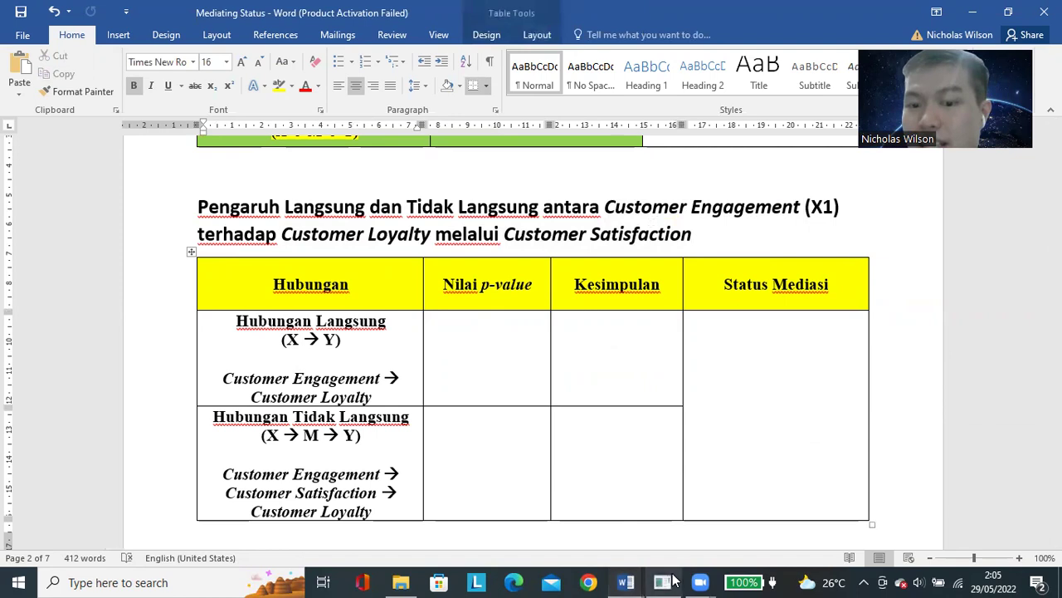
- Switch to SmartPLS, view the Model Project PLS 1 diagram, and point out the direct path from Customer Engagement to Customer Loyalty
click(626, 582)
click(512, 97)
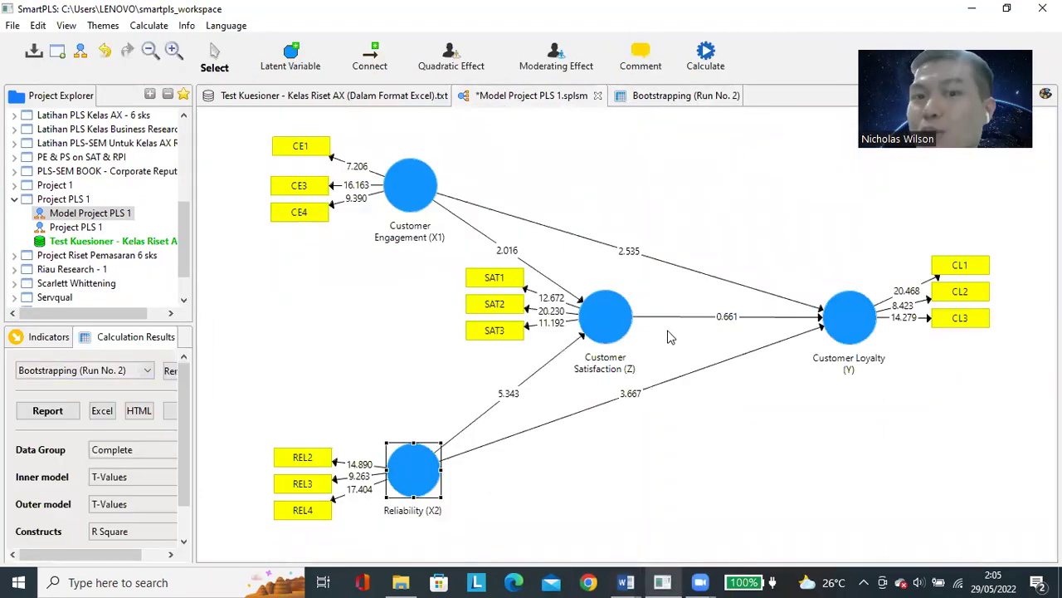
click(434, 193)
click(845, 322)
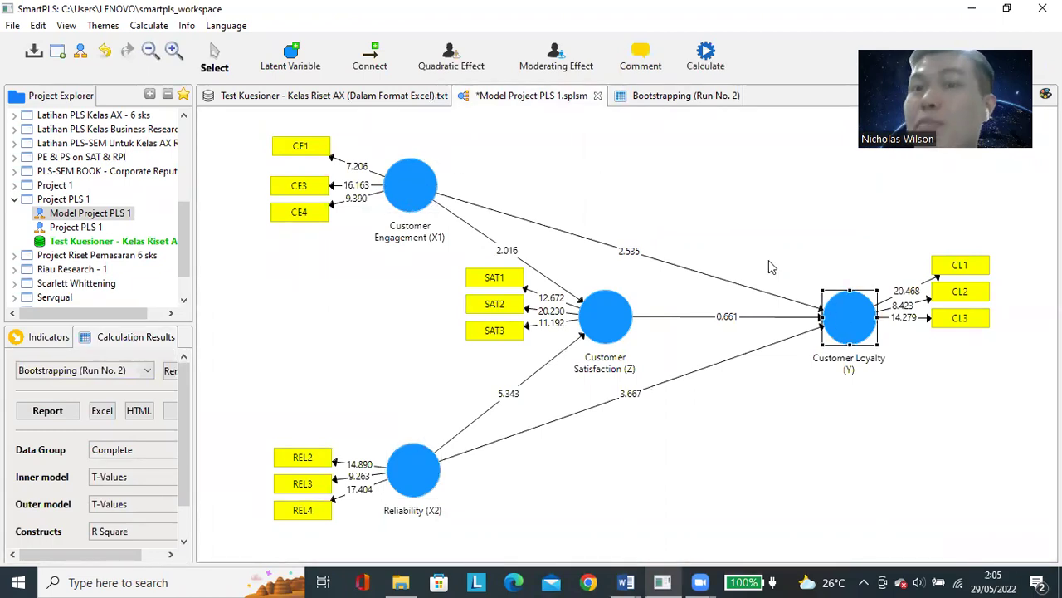
- Look up the direct Customer Engagement to Customer Loyalty path in the Bootstrapping results and record 0.011 and Signifikan for it in the Word table
click(669, 102)
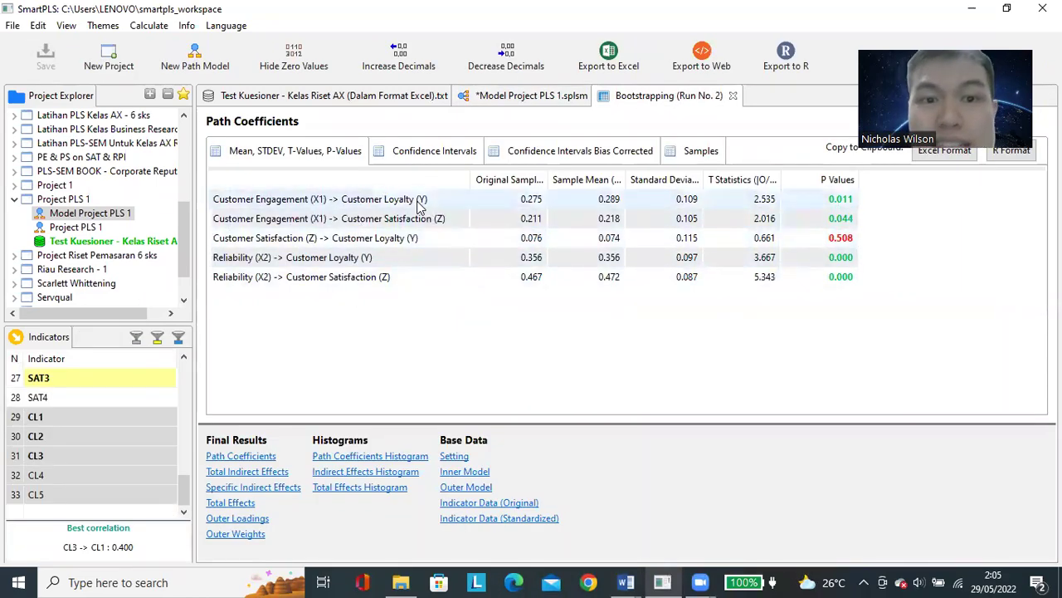
click(316, 204)
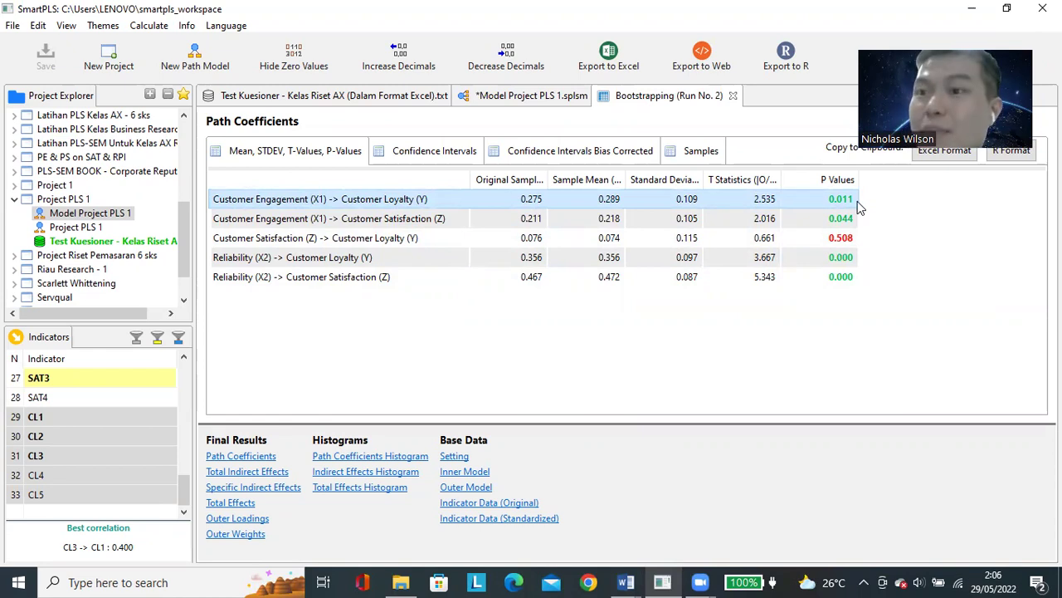
click(626, 582)
click(671, 547)
click(515, 353)
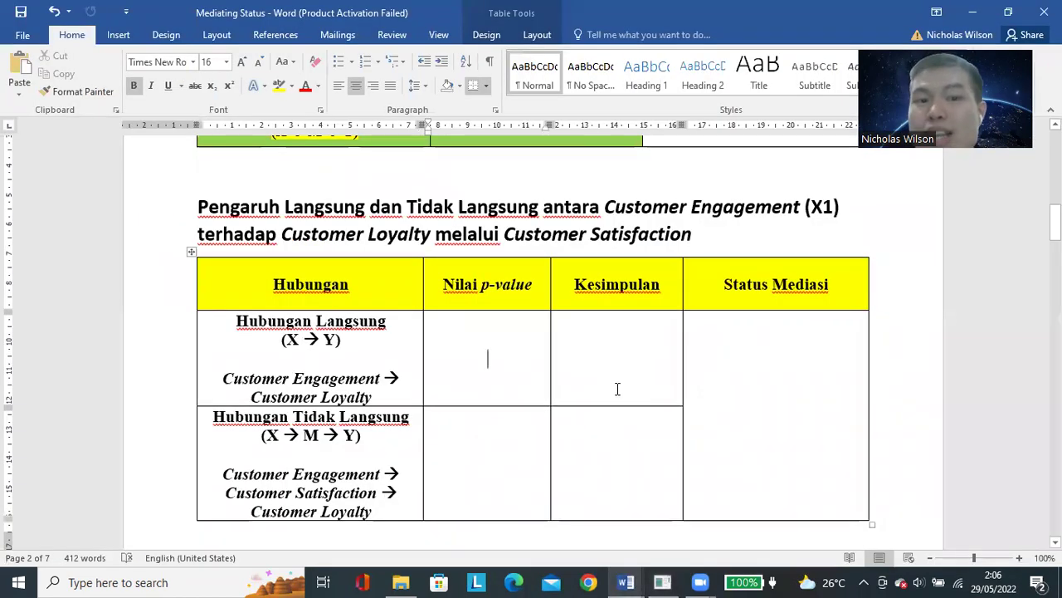
text(0.011)
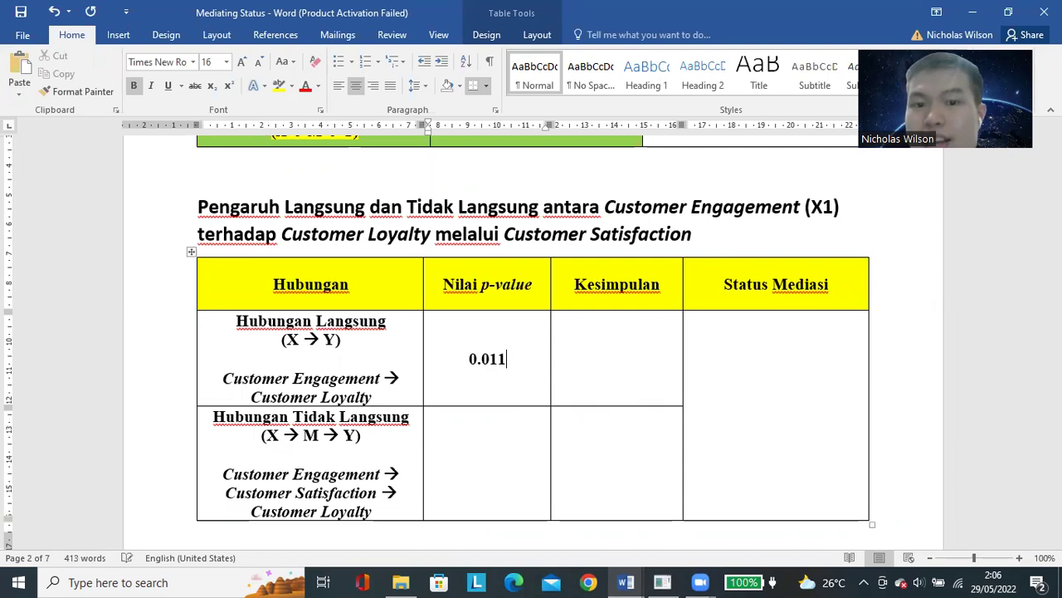
click(612, 378)
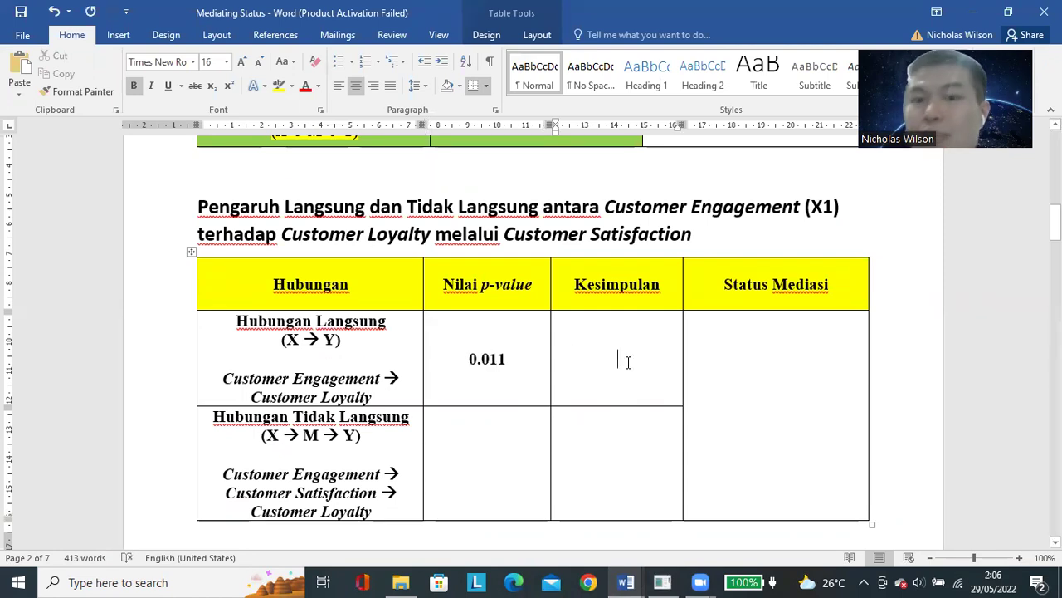
text(Signifikan)
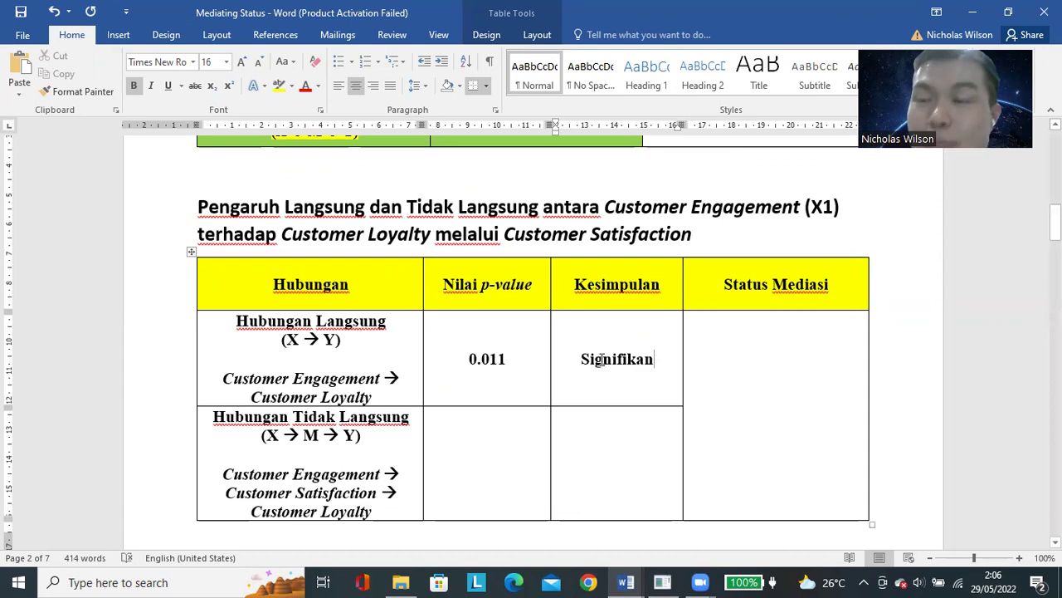
- Highlight the Hubungan Tidak Langsung label and its Customer Engagement, Customer Satisfaction and Customer Loyalty path in the table
drag(249, 425, 370, 435)
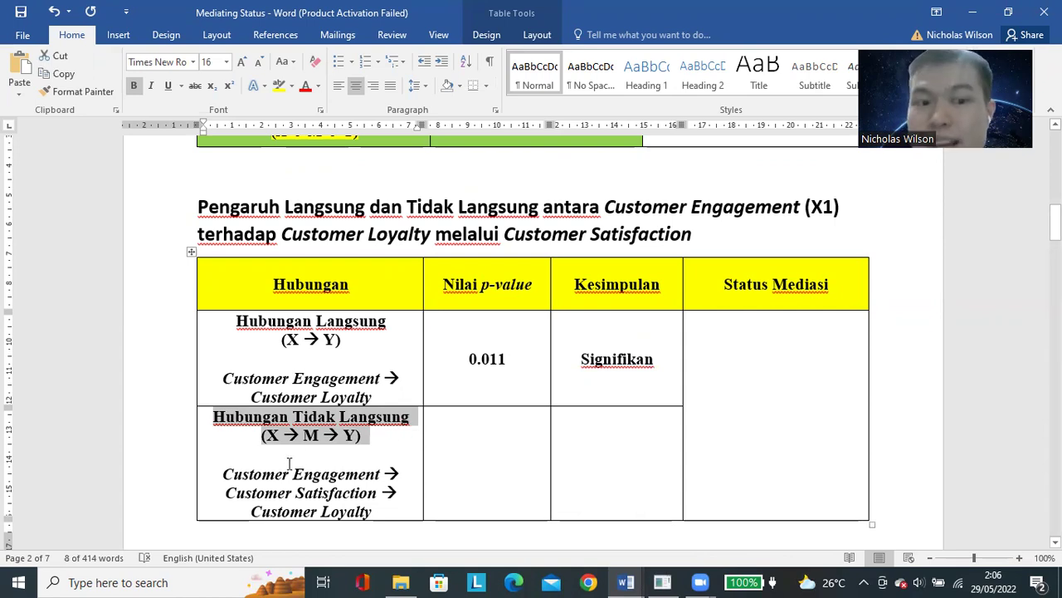
drag(272, 473, 382, 474)
triple_click(316, 509)
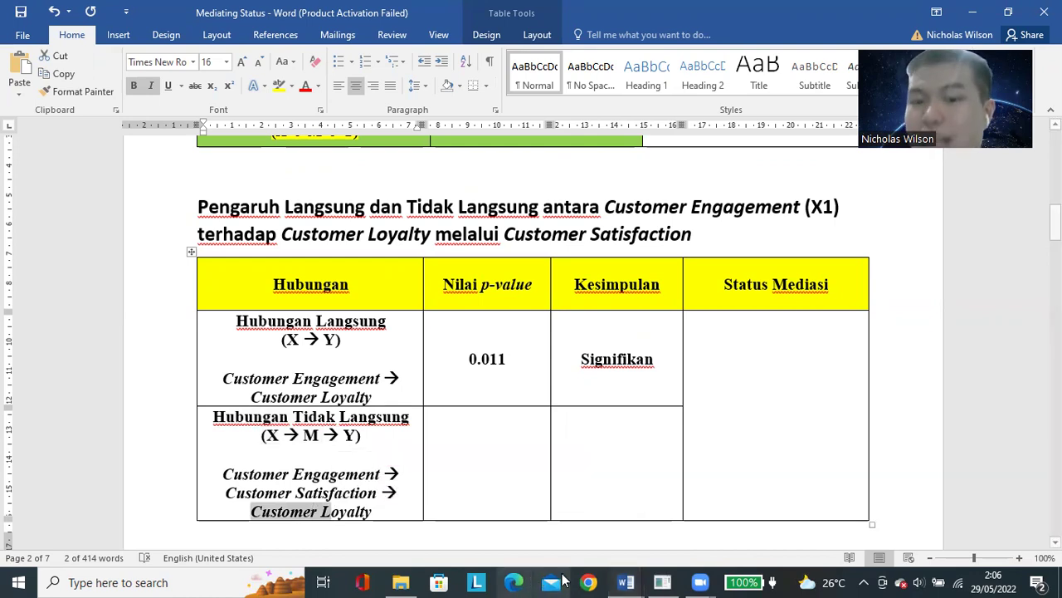
- Switch to SmartPLS, show the Specific Indirect Effects with full path names, and select the Customer Engagement path through Customer Satisfaction
click(662, 580)
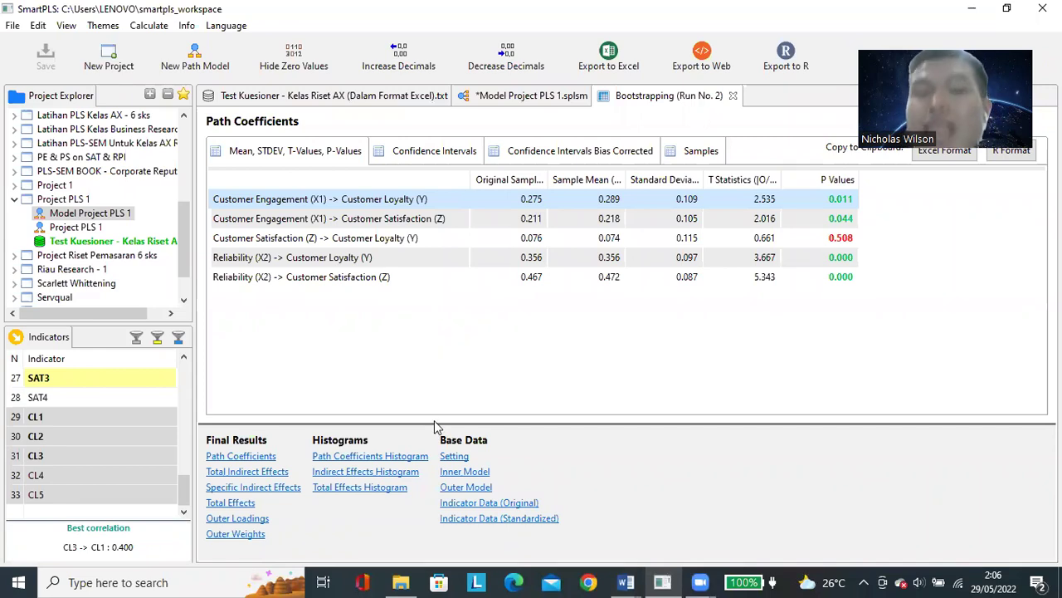
drag(434, 424, 438, 349)
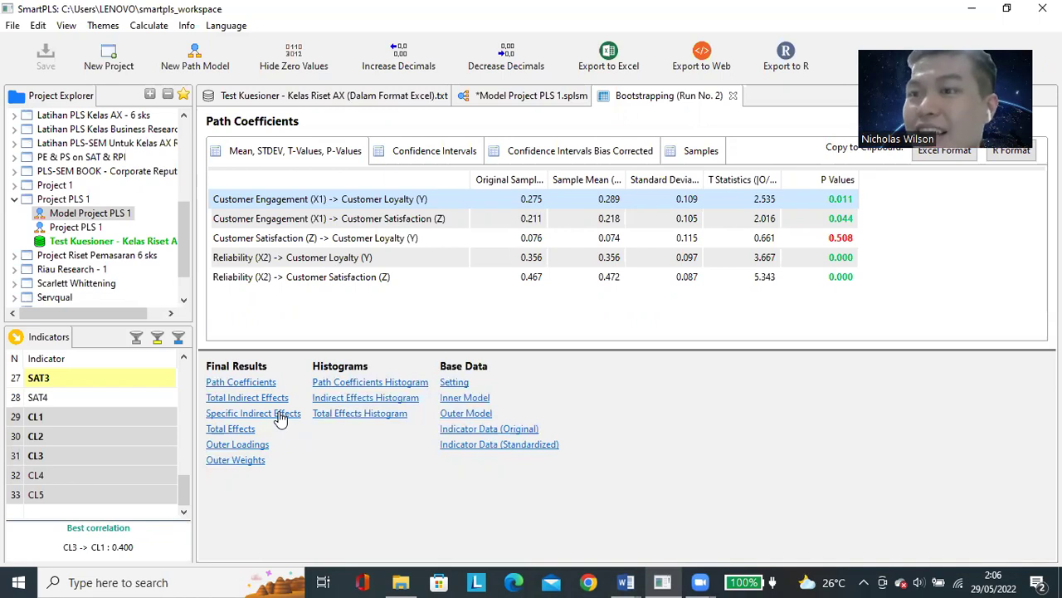
click(281, 420)
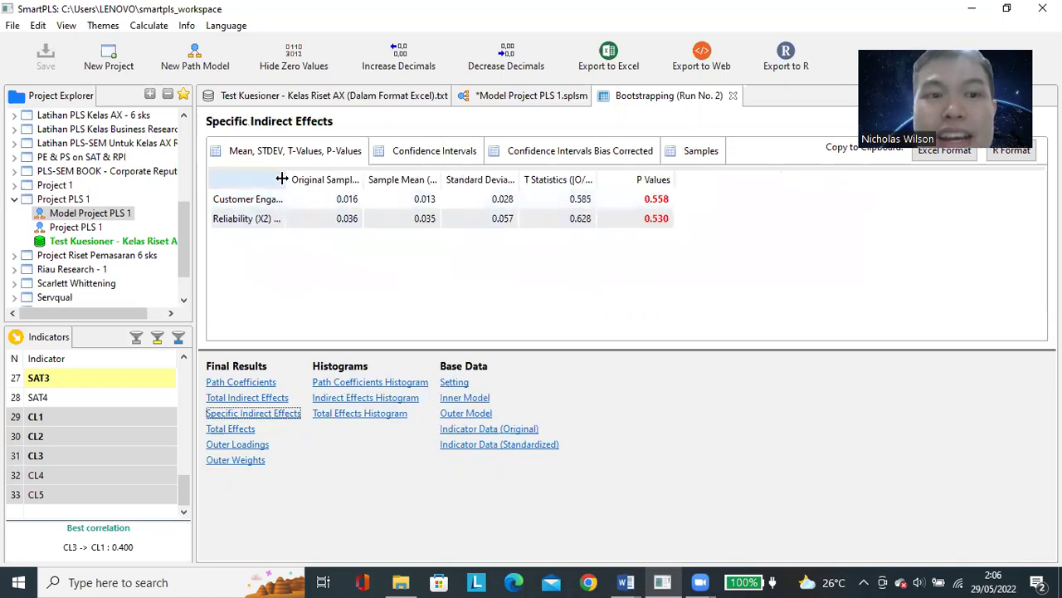
drag(288, 180, 579, 208)
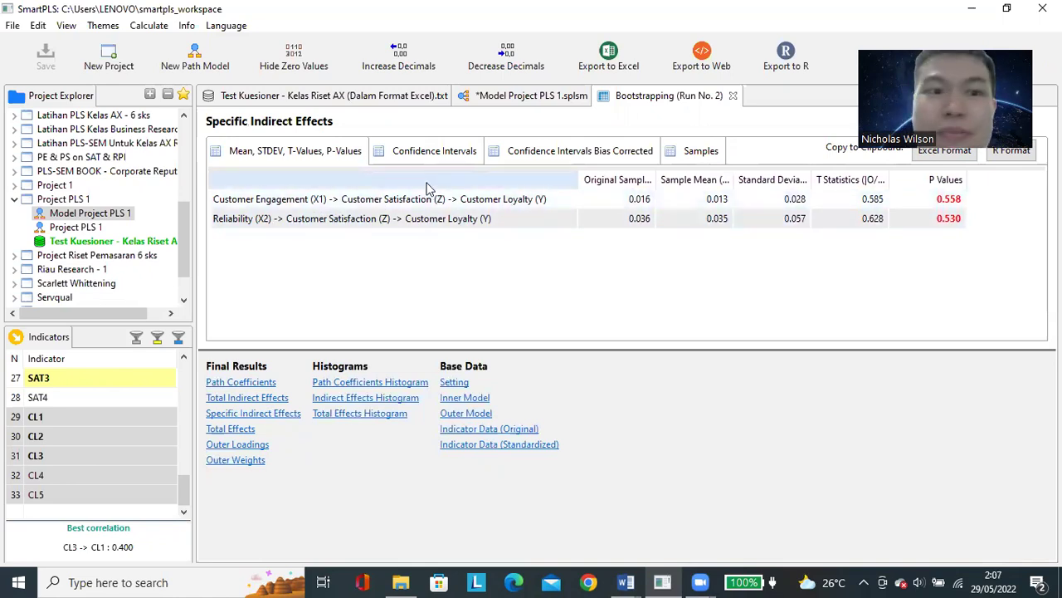
click(321, 200)
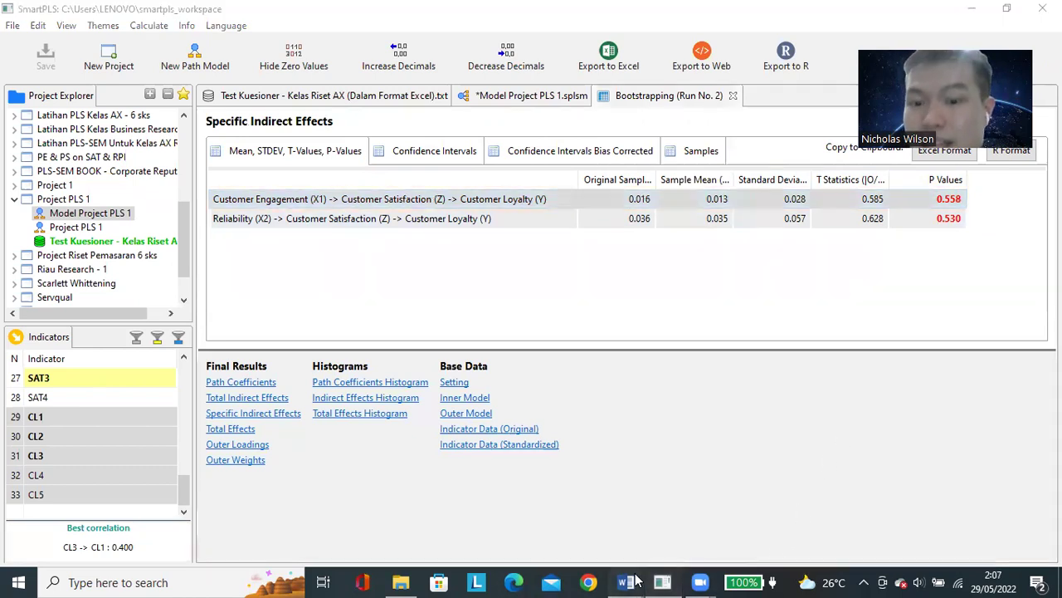
- Back in the Word document, enter 0.558 and Tidak Signifikan for the indirect relationship in the Customer Engagement table
click(701, 501)
click(487, 462)
text(0)
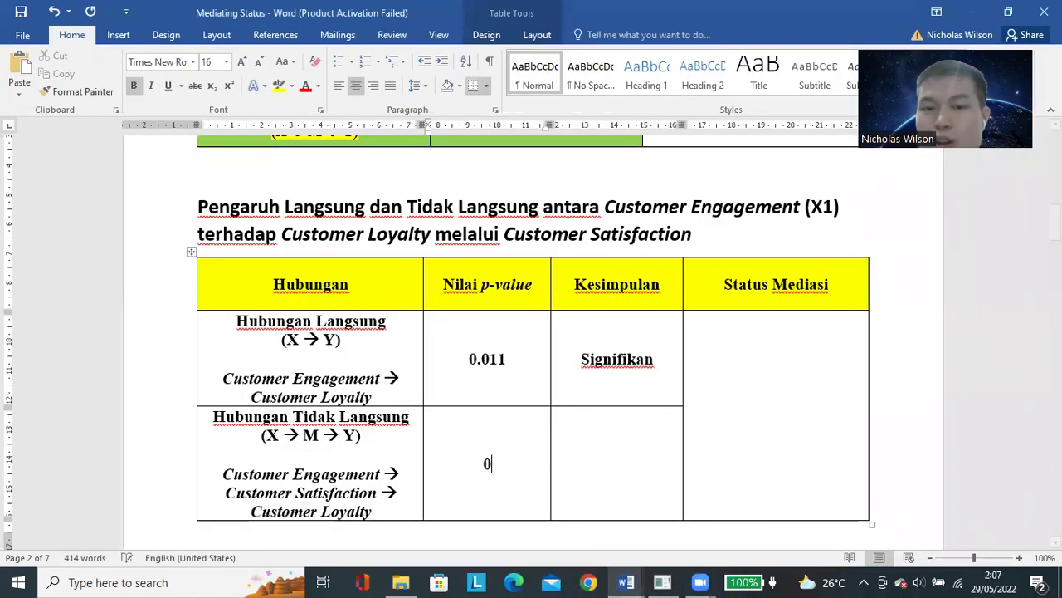
text(.558)
key(Tab)
text(Tidak Signifikan)
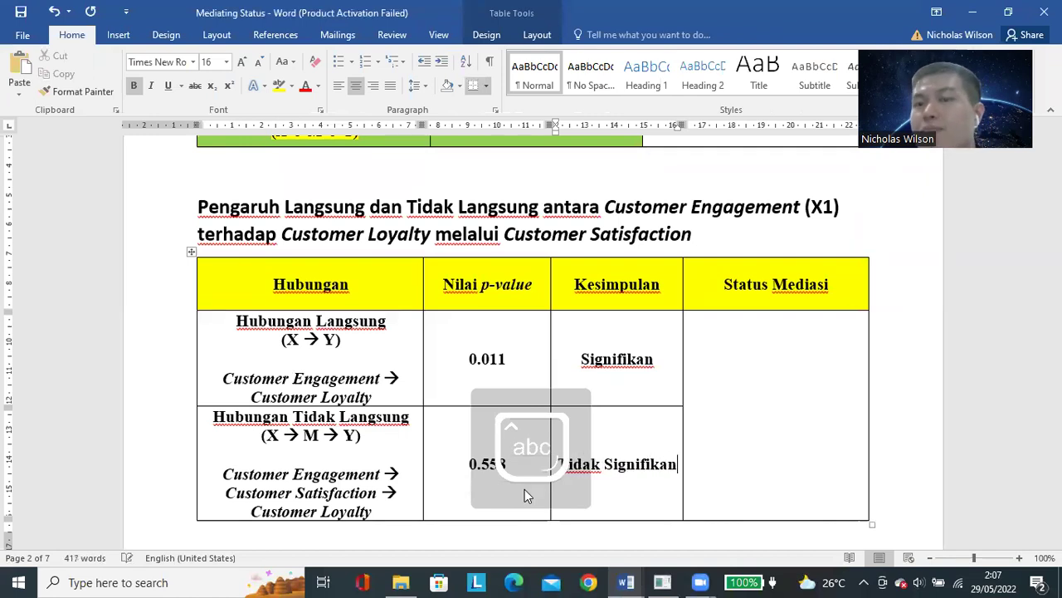
key(Tab)
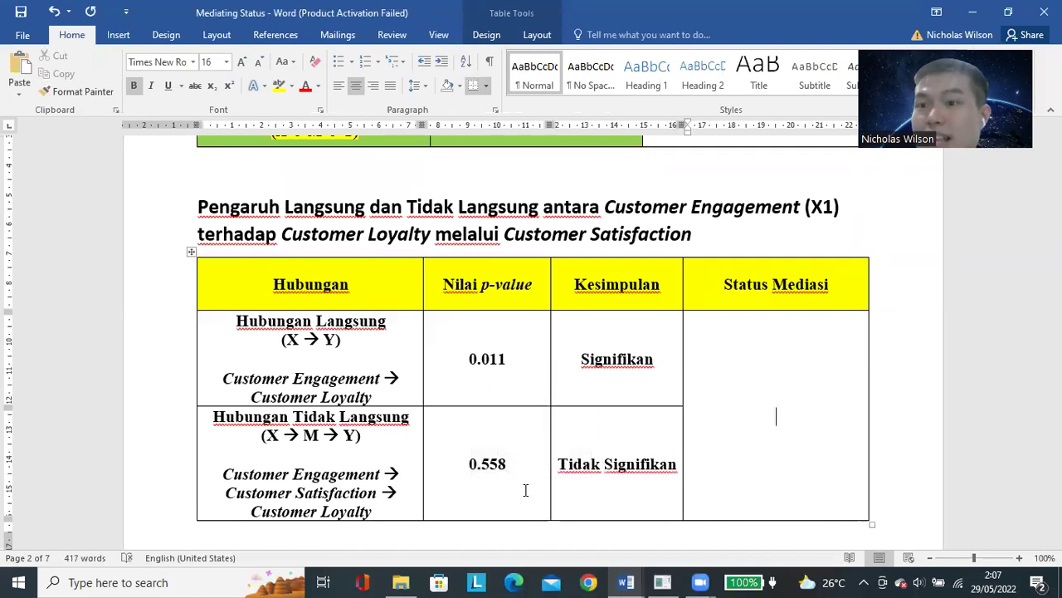
- Compare both Customer Engagement conclusions with the reference table on page 1, highlighting the matching Signifikan and Tidak Signifikan case and its mediation status
scroll(525, 490, up, 3)
scroll(515, 488, down, 4)
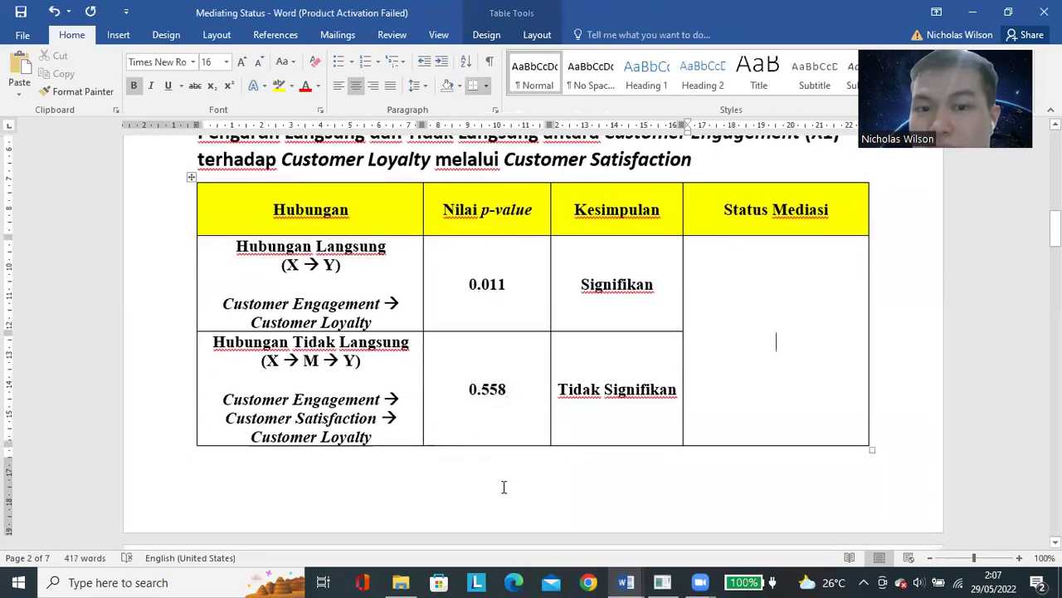
drag(253, 242, 342, 266)
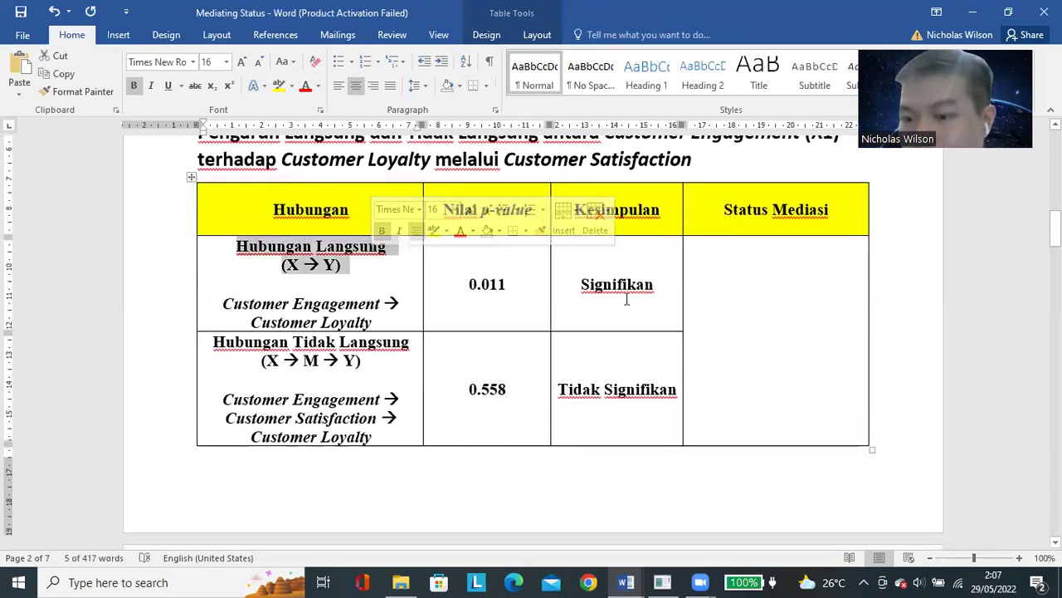
triple_click(306, 346)
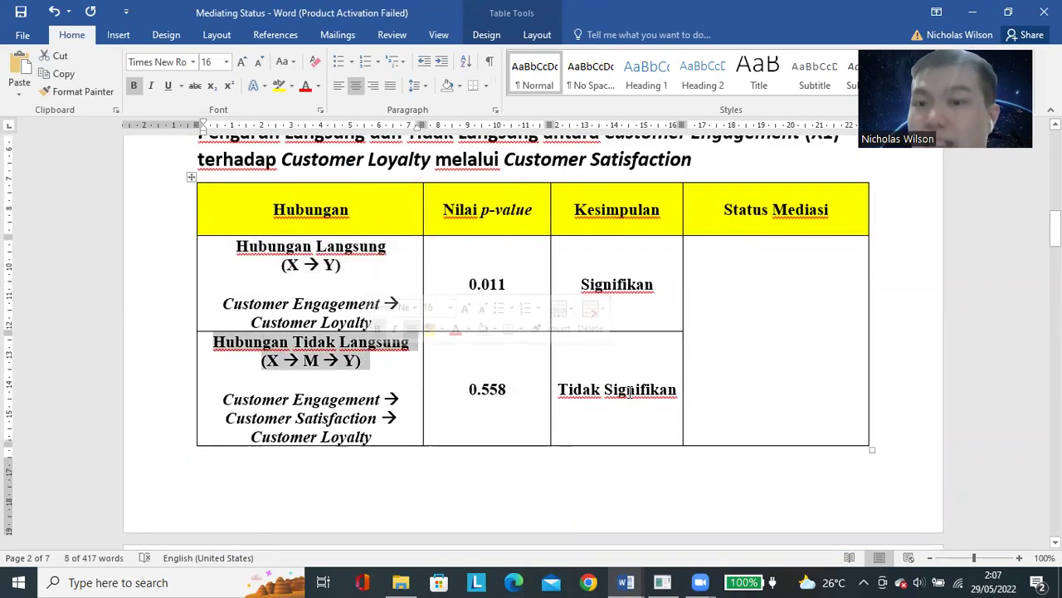
scroll(683, 367, up, 10)
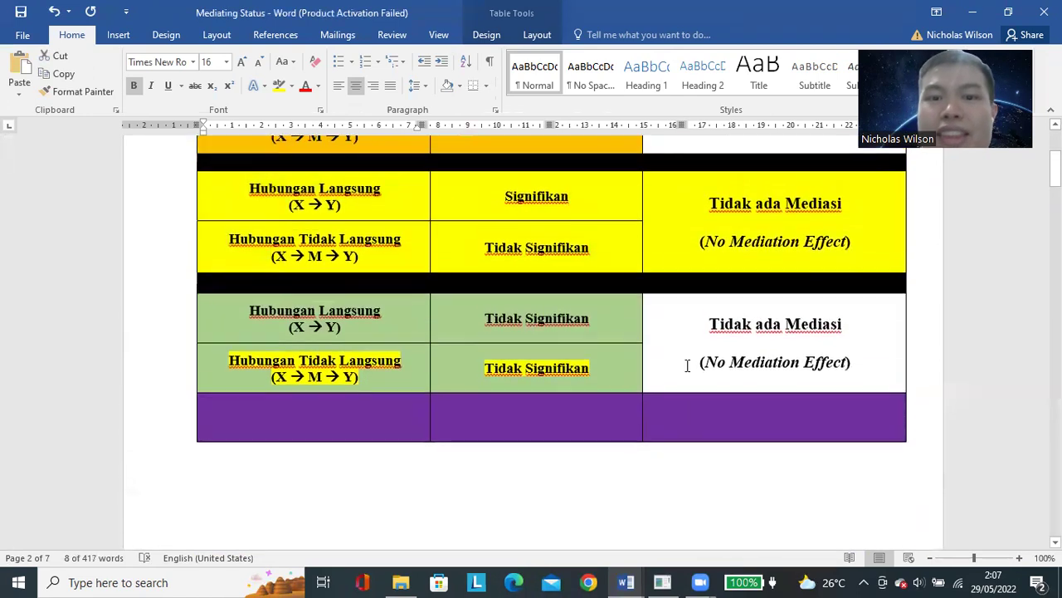
scroll(688, 365, up, 2)
drag(334, 234, 247, 229)
scroll(570, 278, up, 1)
drag(311, 304, 498, 314)
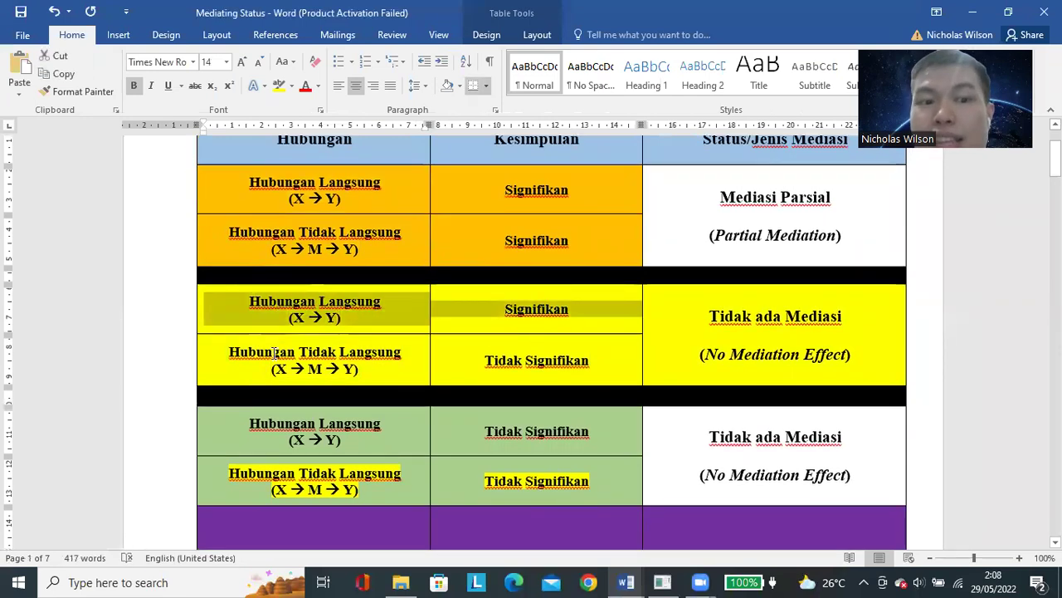
drag(274, 352, 543, 374)
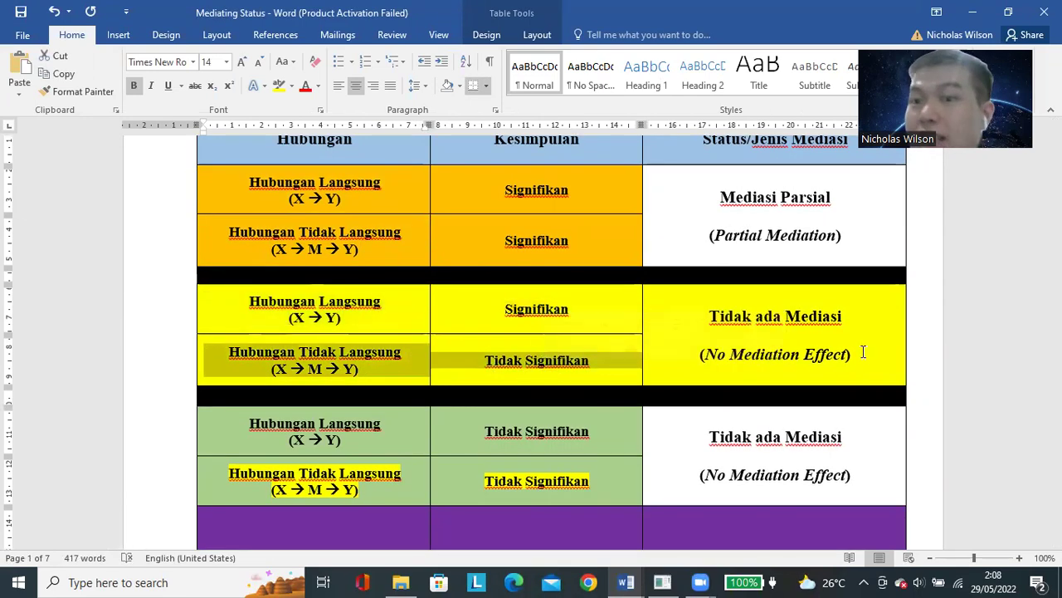
drag(736, 317, 671, 333)
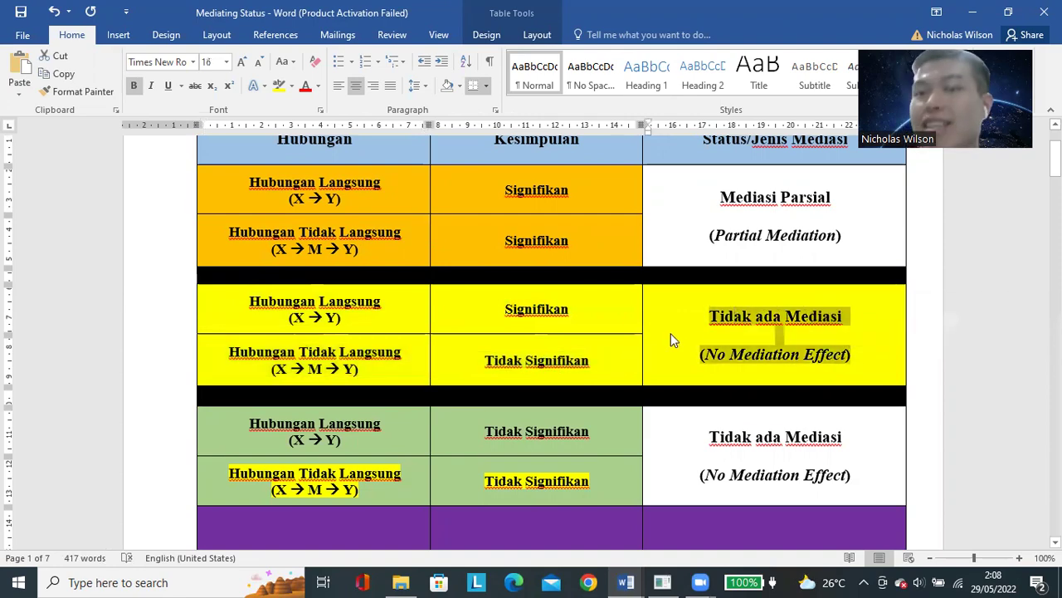
- Enter "Tidak ada Mediasi (No Mediation)" as the Customer Engagement table's Status Mediasi, with the bracketed part on its own line
scroll(581, 324, down, 5)
scroll(582, 325, down, 8)
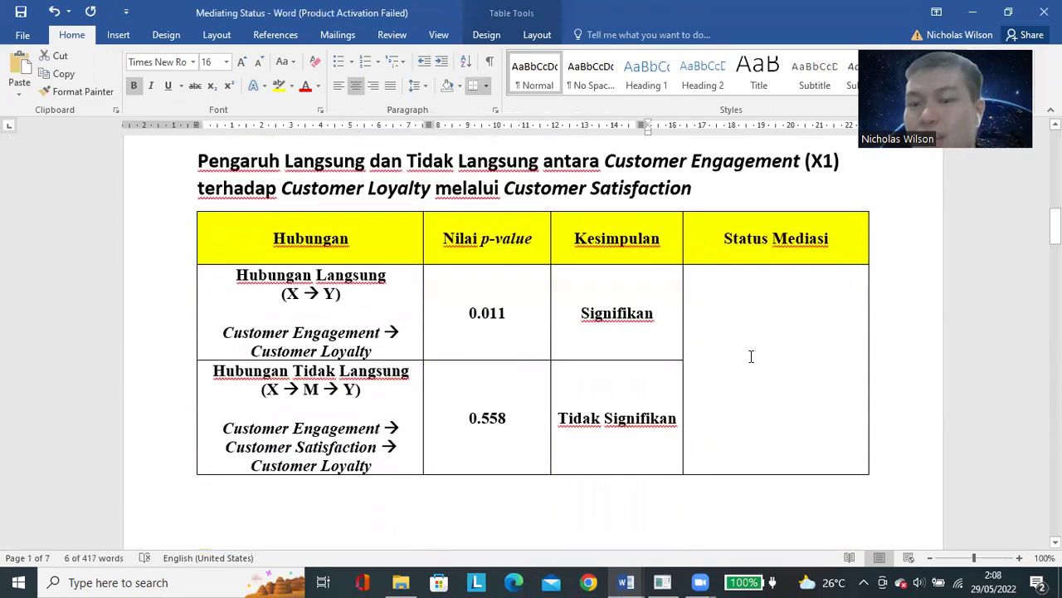
click(750, 356)
key(Caps_Lock)
text(T)
key(Caps_Lock)
text(idak ad)
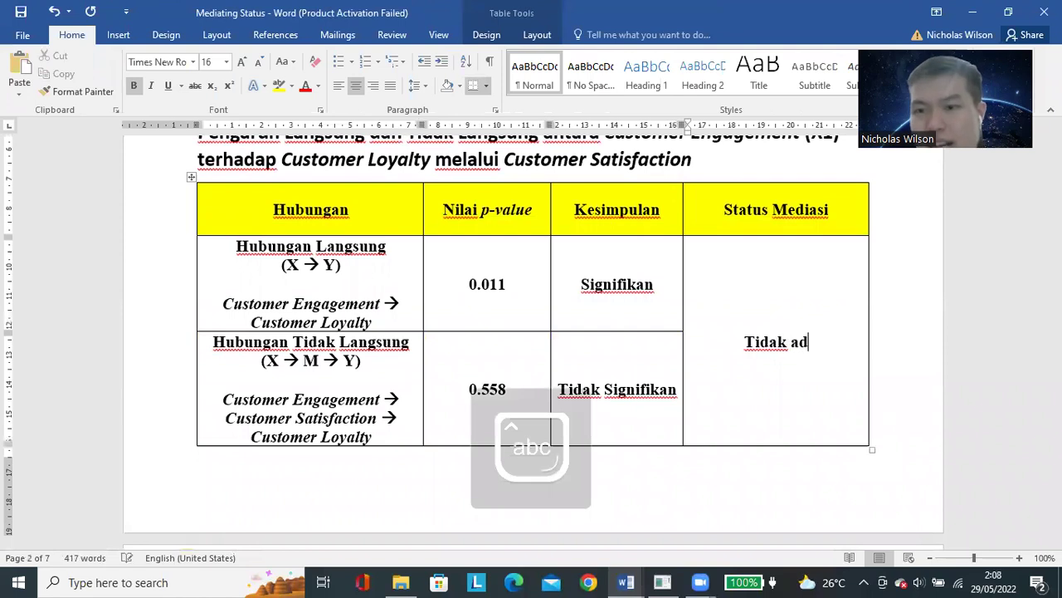
text(a Mediasi (o)
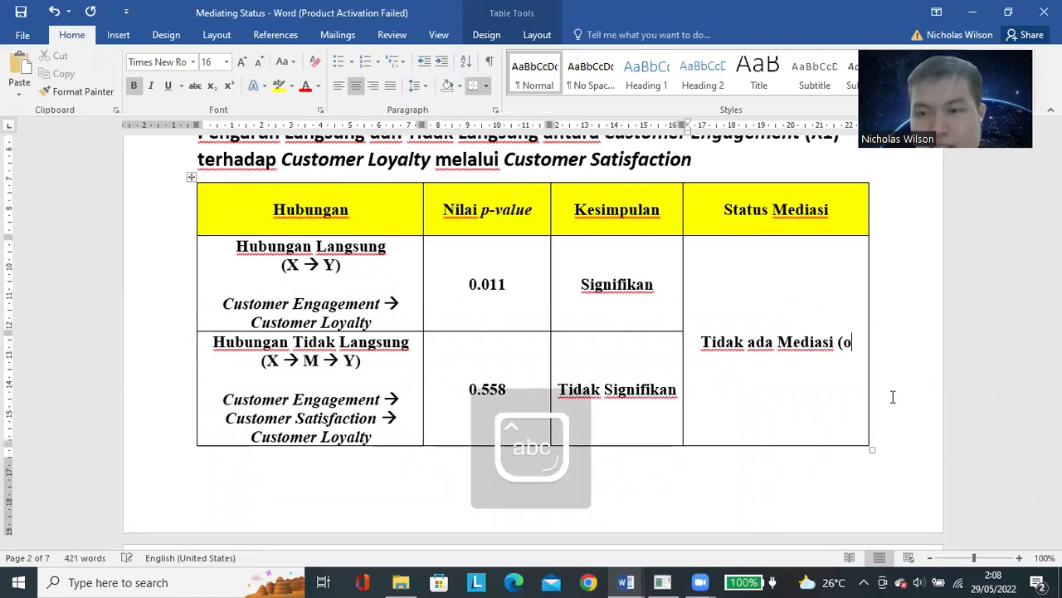
key(BackSpace)
text(No Mediation))
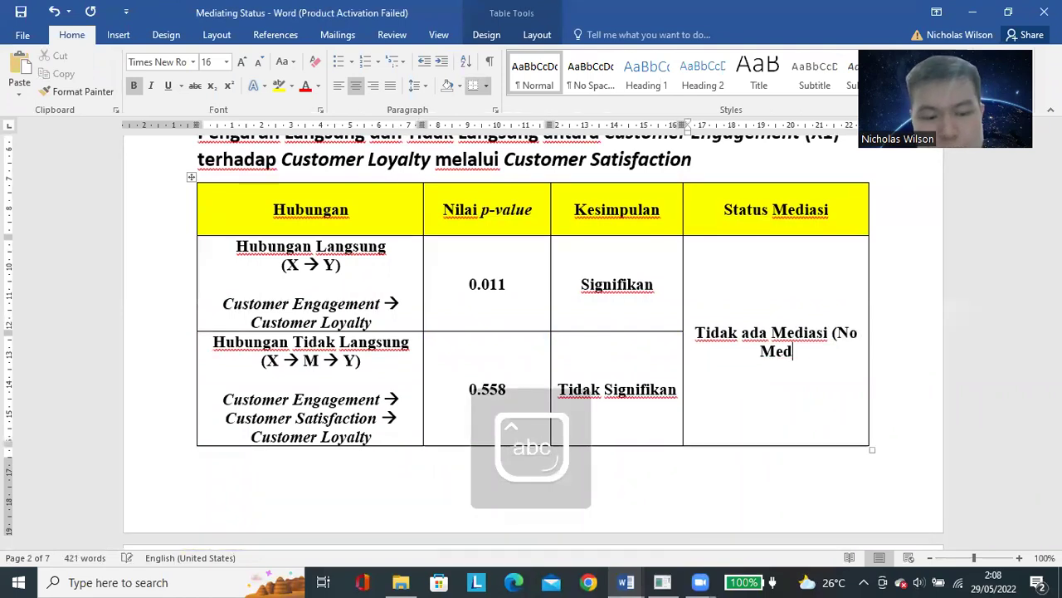
click(832, 334)
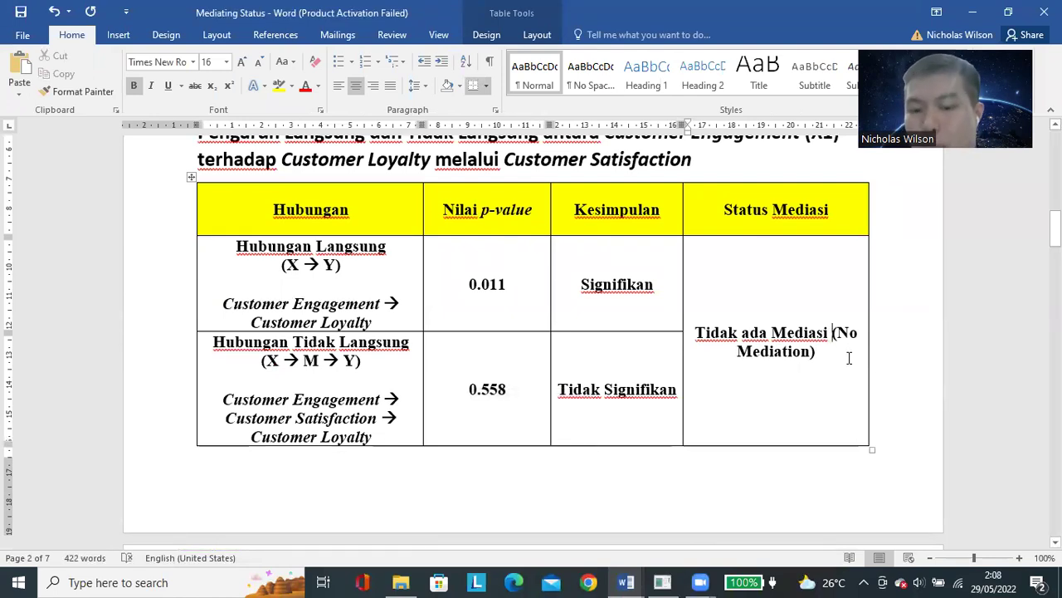
key(Return)
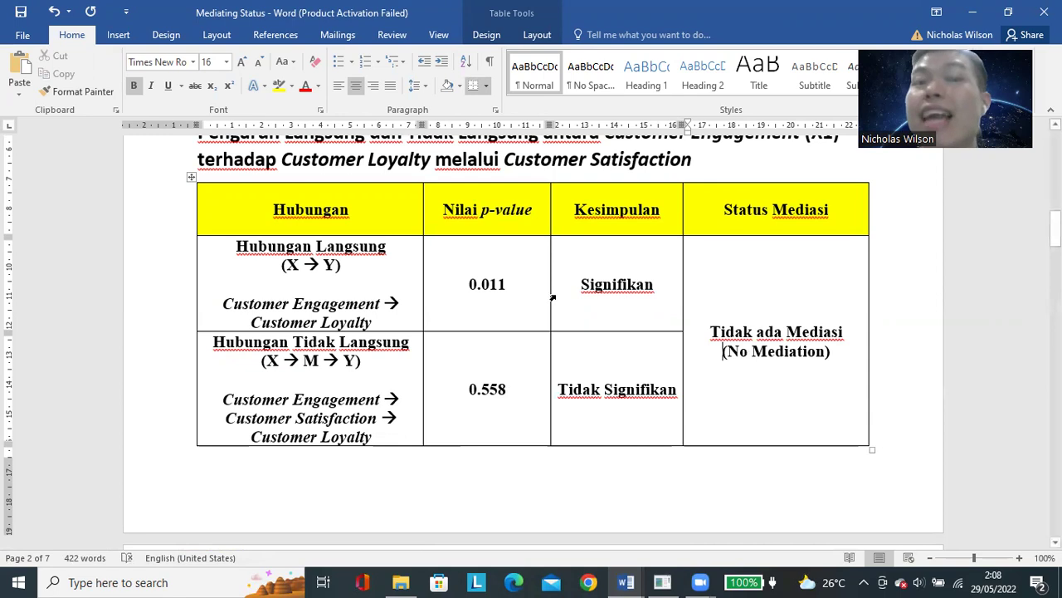
- Add "(X2)" after Reliability in the heading of the Reliability table on page 3
scroll(552, 297, up, 2)
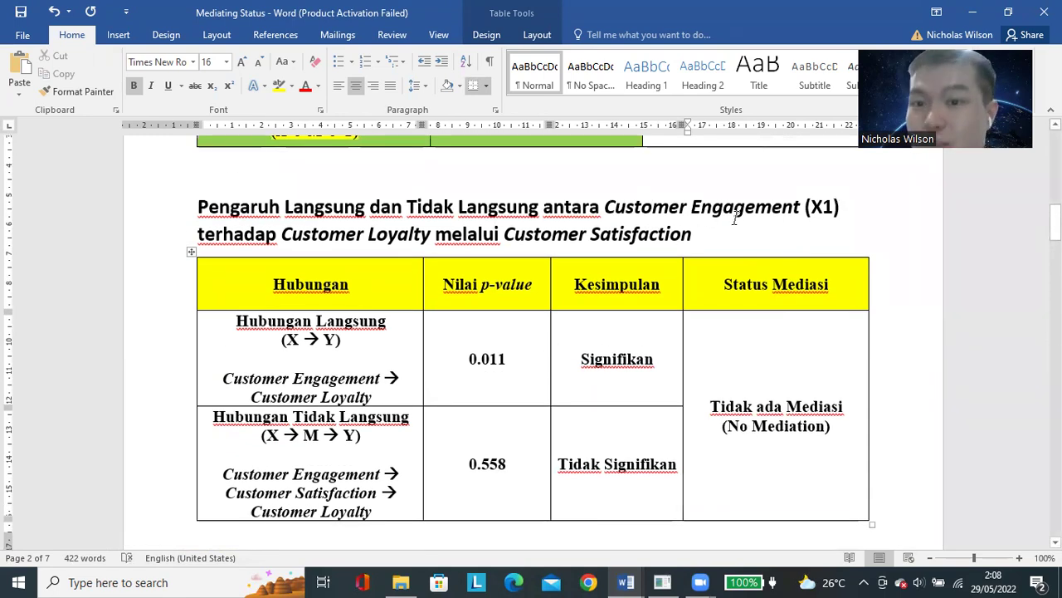
scroll(711, 261, down, 10)
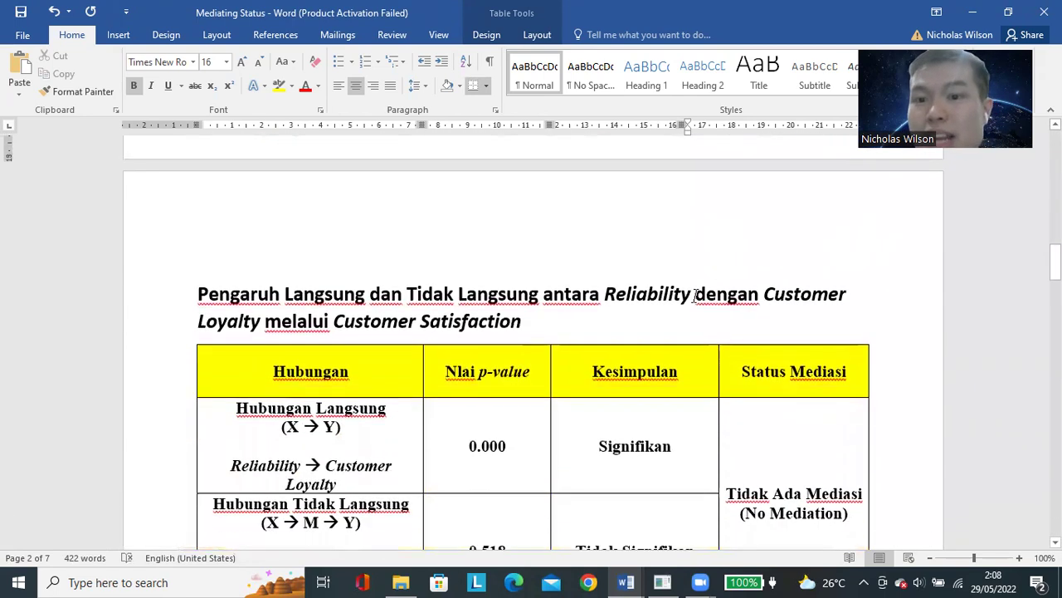
click(694, 297)
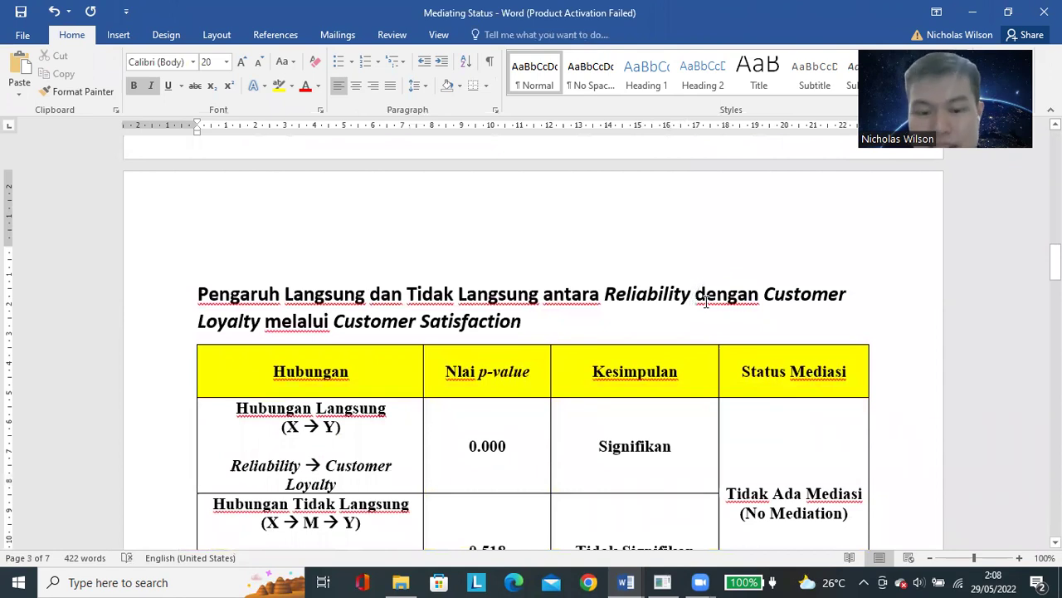
text(()
key(Caps_Lock)
text(X2))
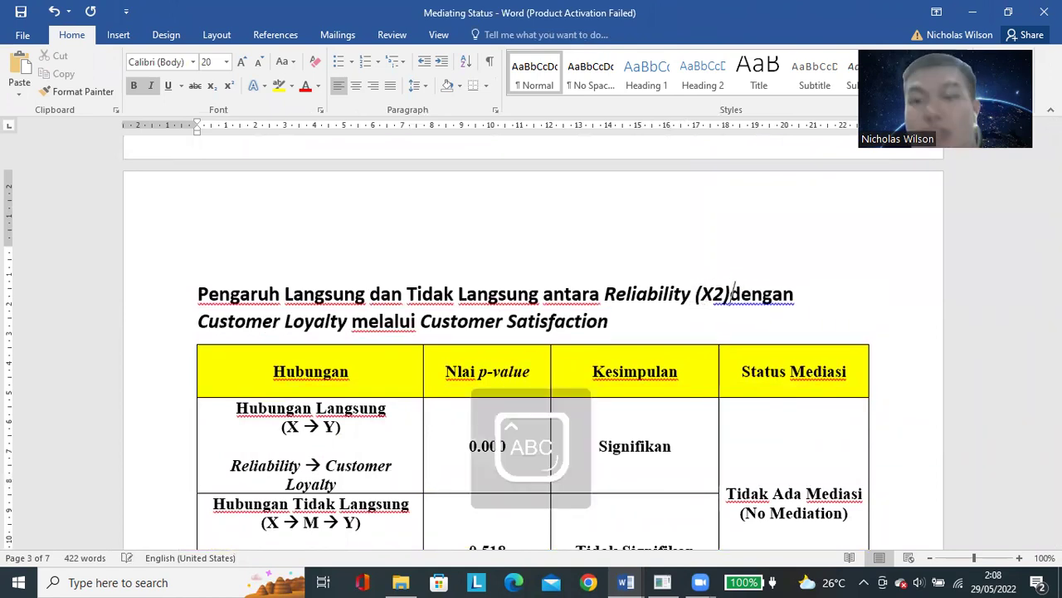
- Highlight the Hubungan Langsung label and the word Reliability in the first relationship of the Reliability table
scroll(505, 358, down, 3)
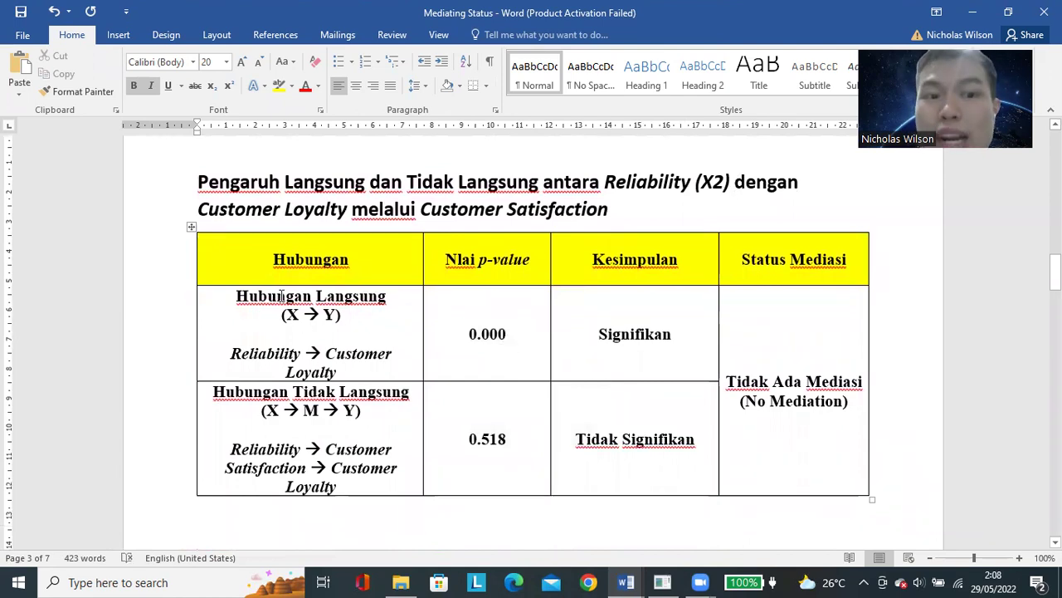
drag(277, 296, 366, 320)
double_click(267, 356)
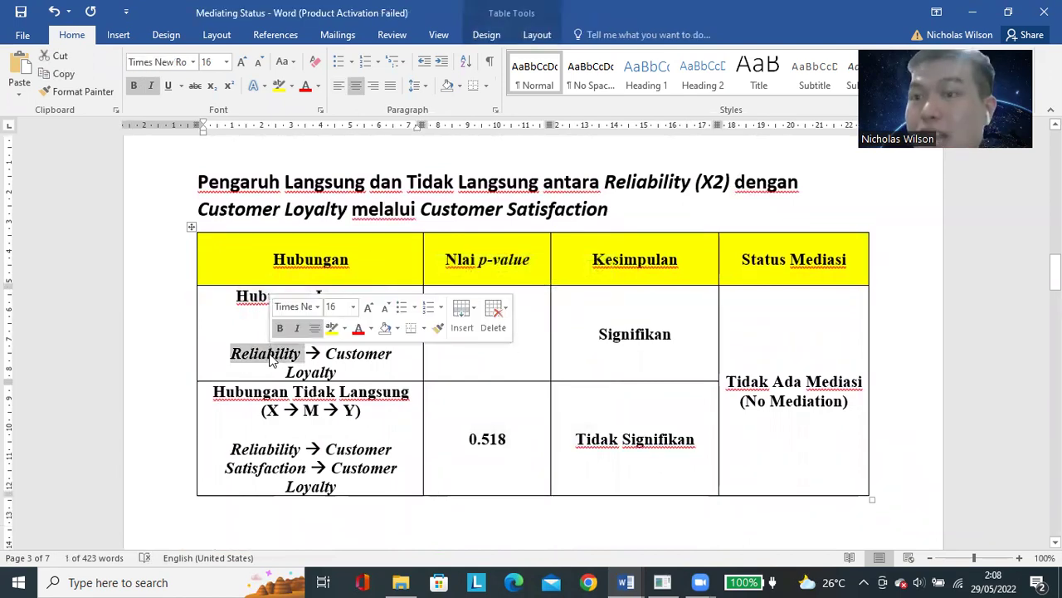
- Switch to SmartPLS and show the bootstrapping Path Coefficients with full relationship names, selecting the Reliability (X2) -> Customer Loyalty (Y) row
mouse_move(662, 582)
click(611, 506)
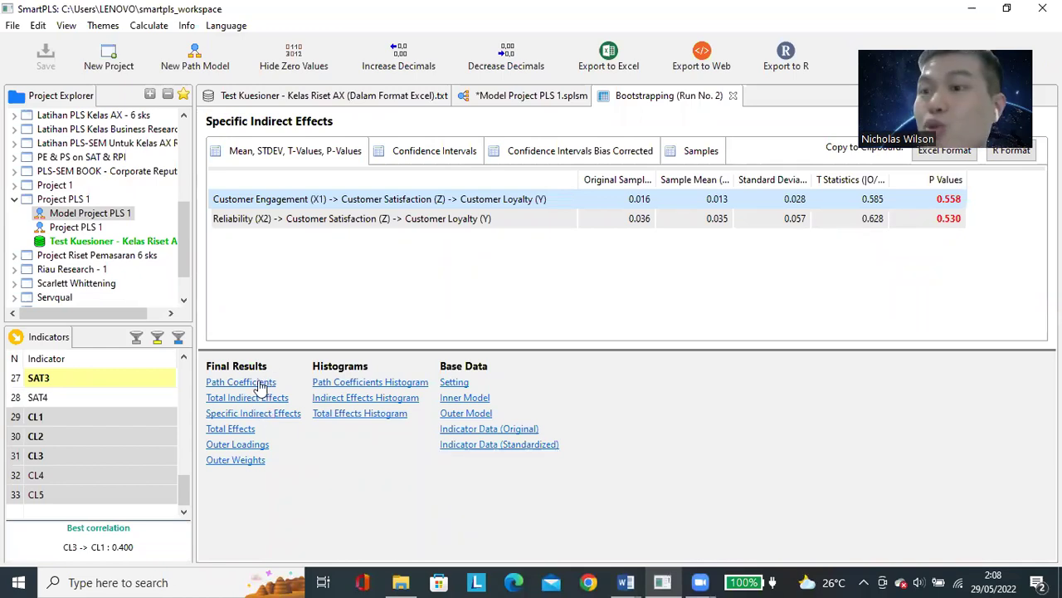
click(259, 386)
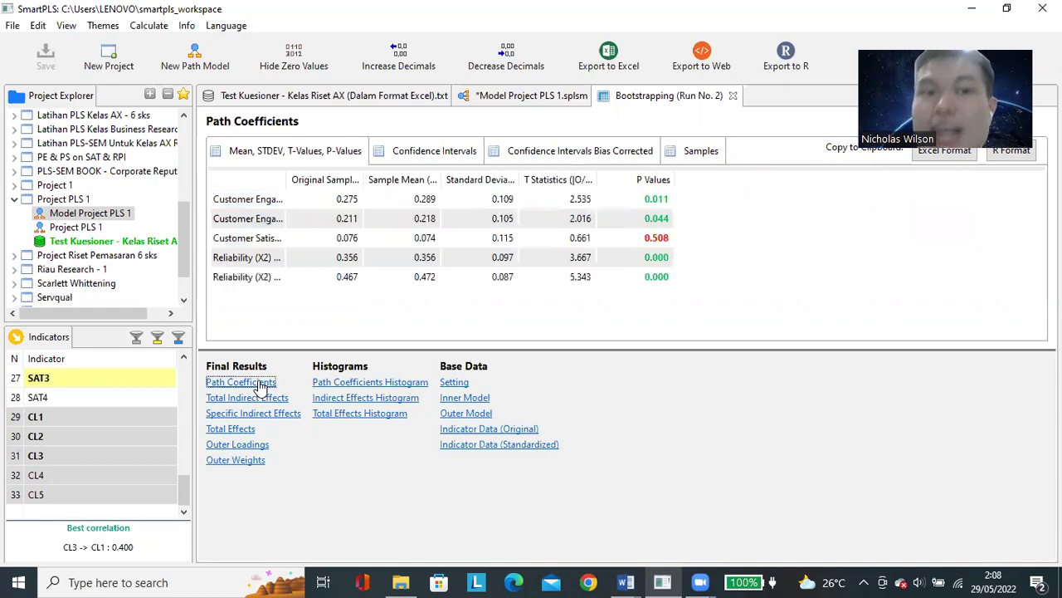
drag(290, 180, 500, 180)
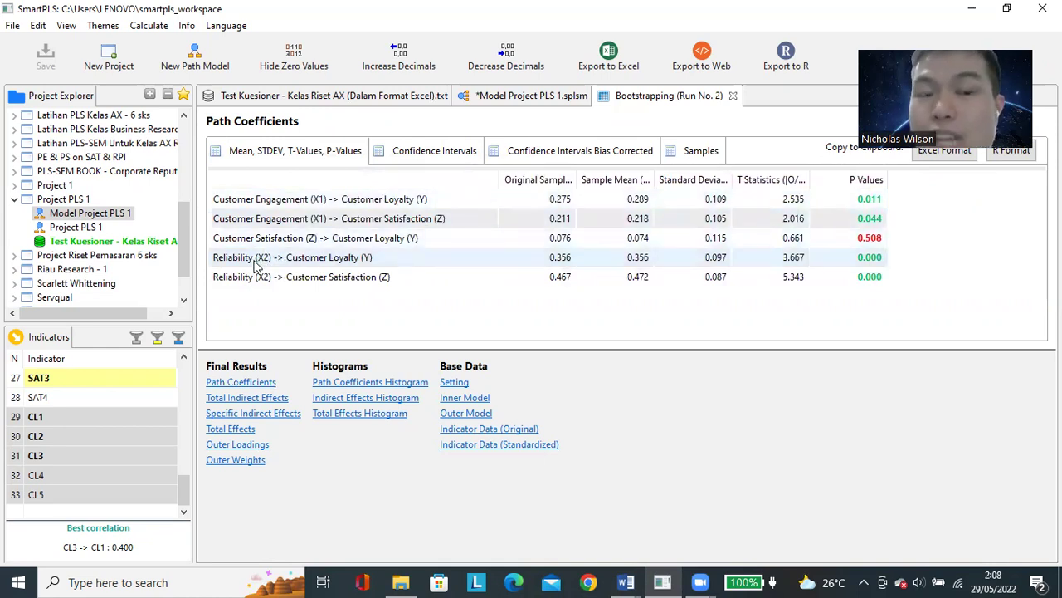
click(338, 263)
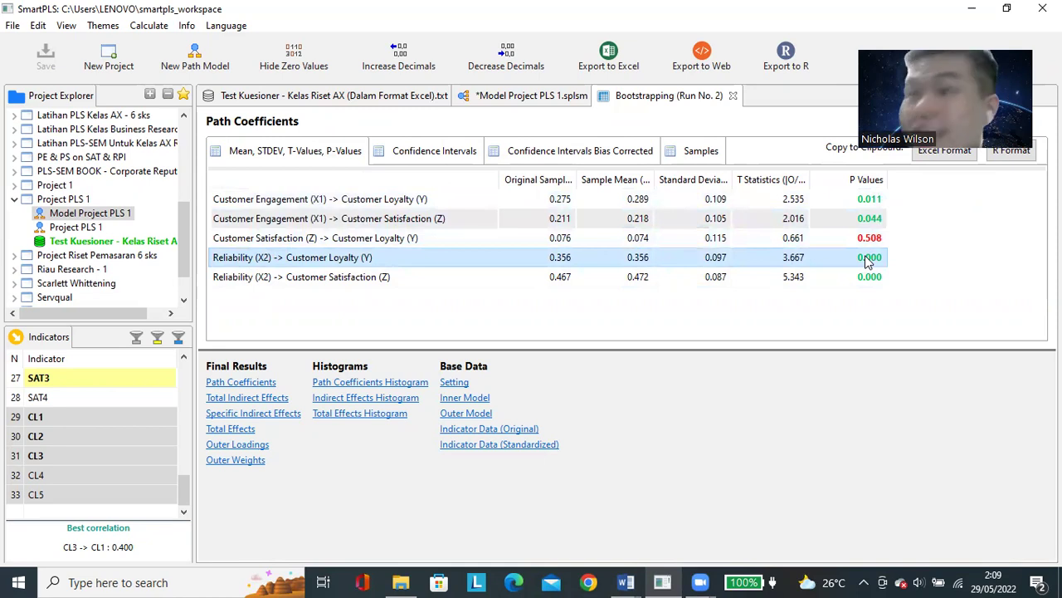
- Return to the Word document and highlight the p-value and conclusion of the direct relationship in the Reliability table
click(626, 582)
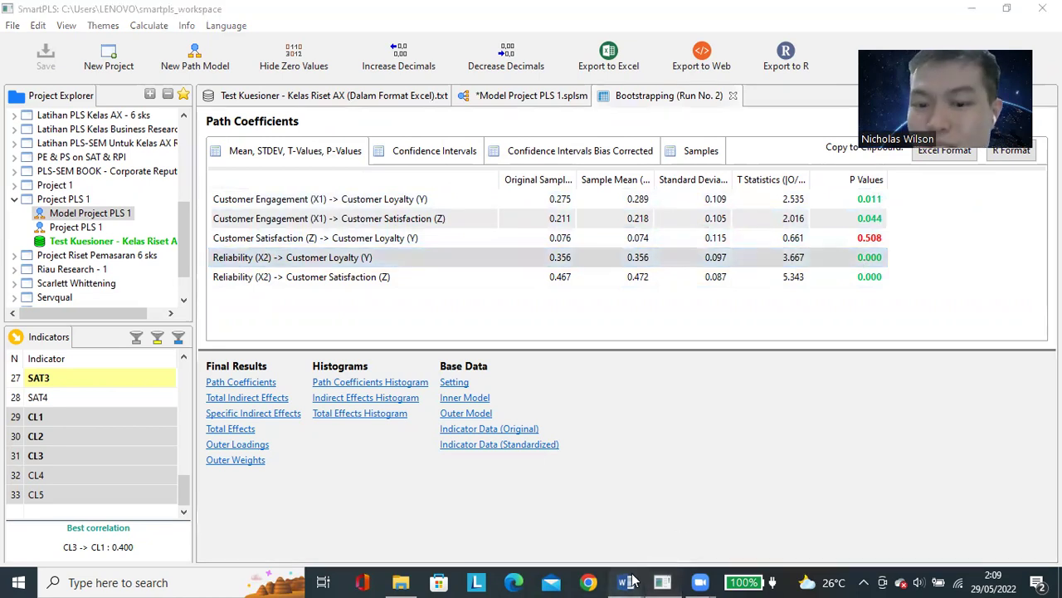
click(709, 515)
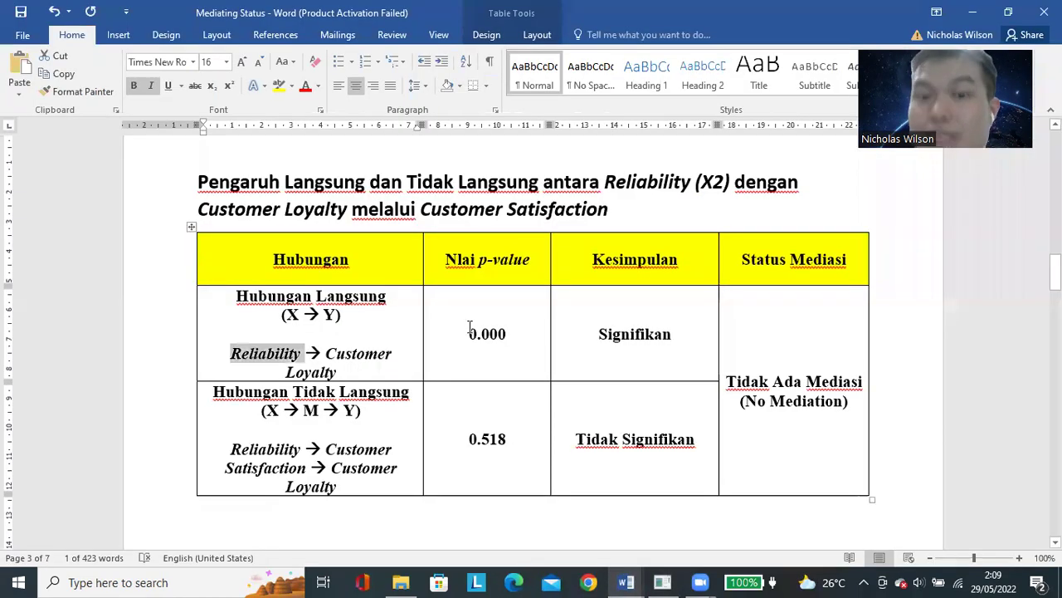
drag(469, 332, 666, 344)
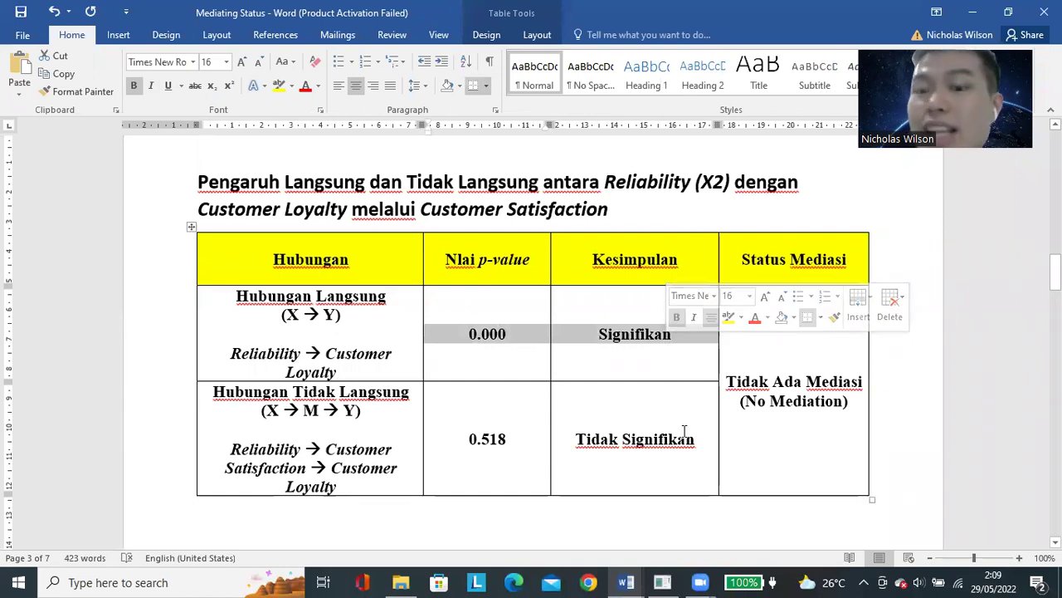
- Switch to SmartPLS and show the Specific Indirect Effects with full names, selecting the Reliability (X2) -> Customer Satisfaction (Z) -> Customer Loyalty (Y) row
click(663, 582)
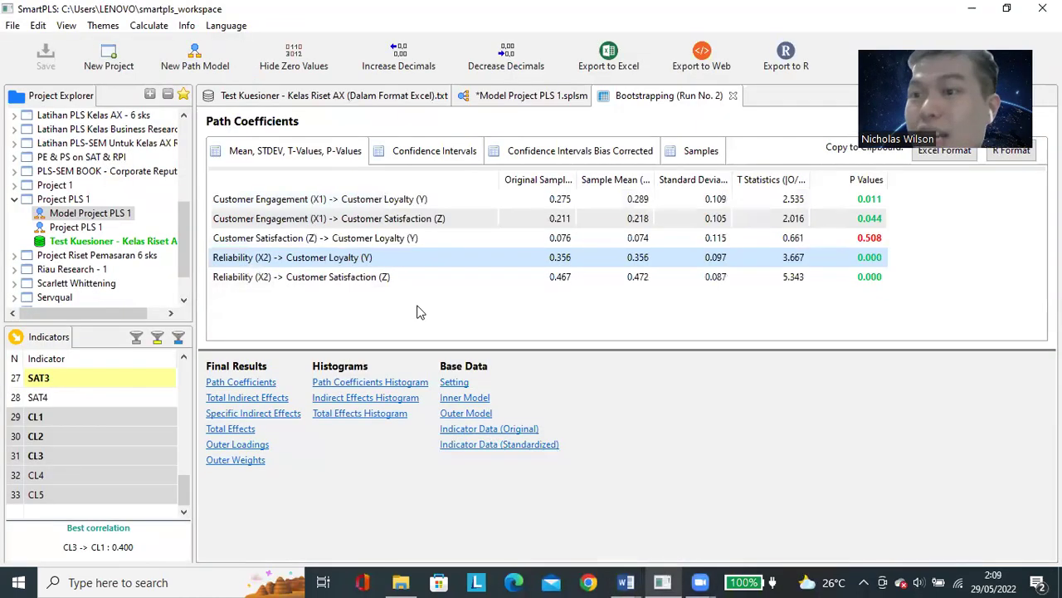
click(257, 415)
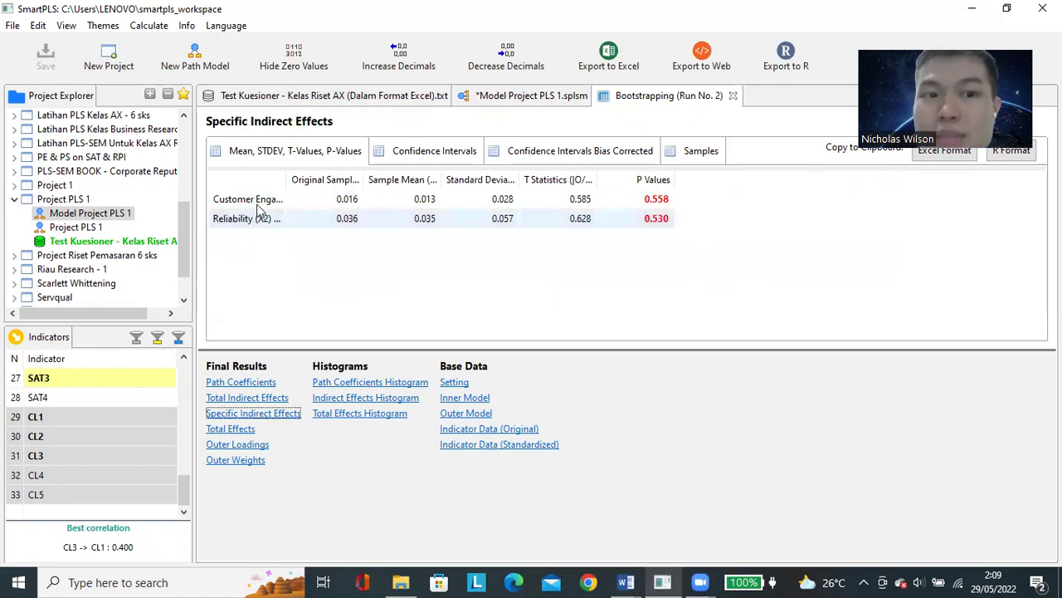
drag(285, 178, 525, 188)
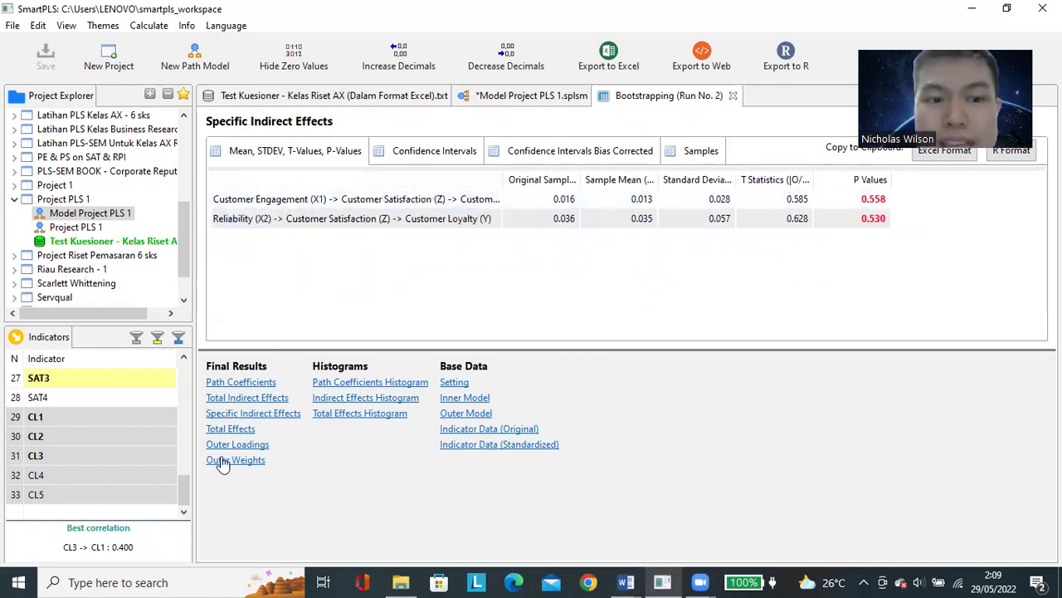
click(268, 412)
drag(289, 179, 561, 196)
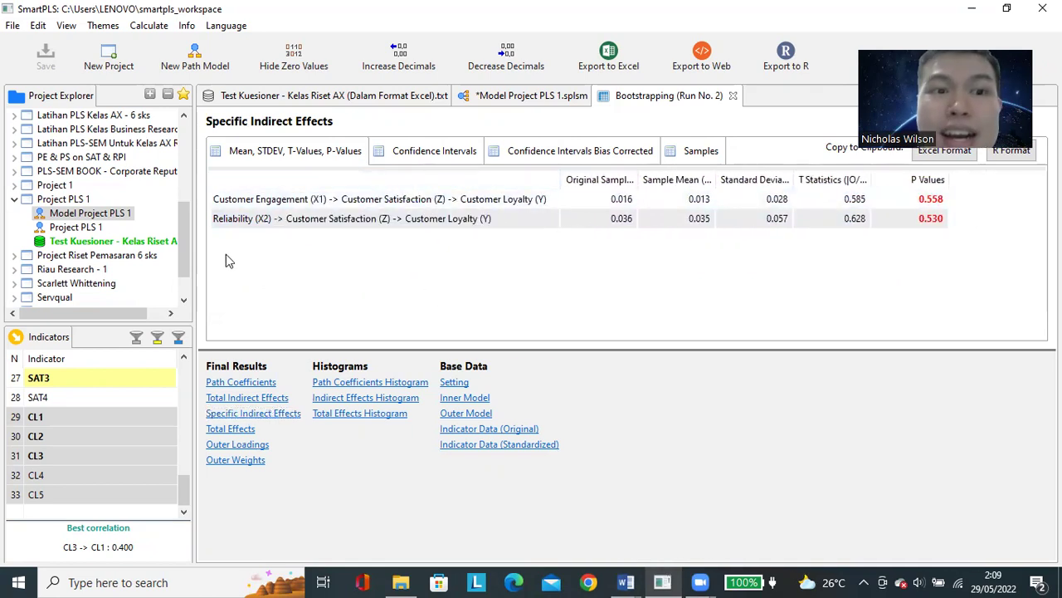
click(259, 218)
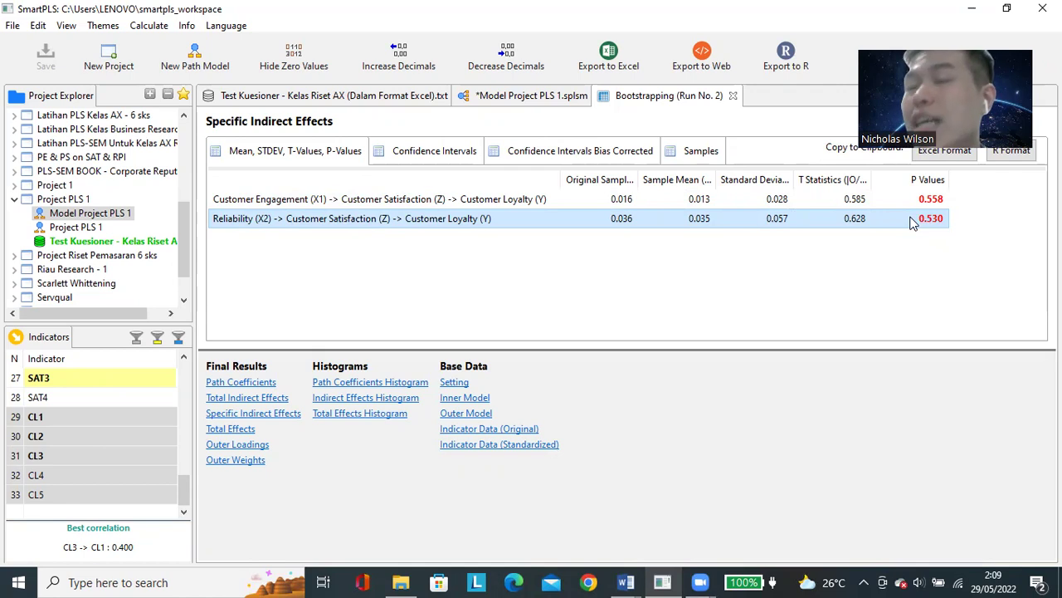
- In the Word document's Reliability table, set the p-value of the indirect relationship (Hubungan Tidak Langsung) to 0.530, rechecking it against SmartPLS
click(626, 582)
click(765, 529)
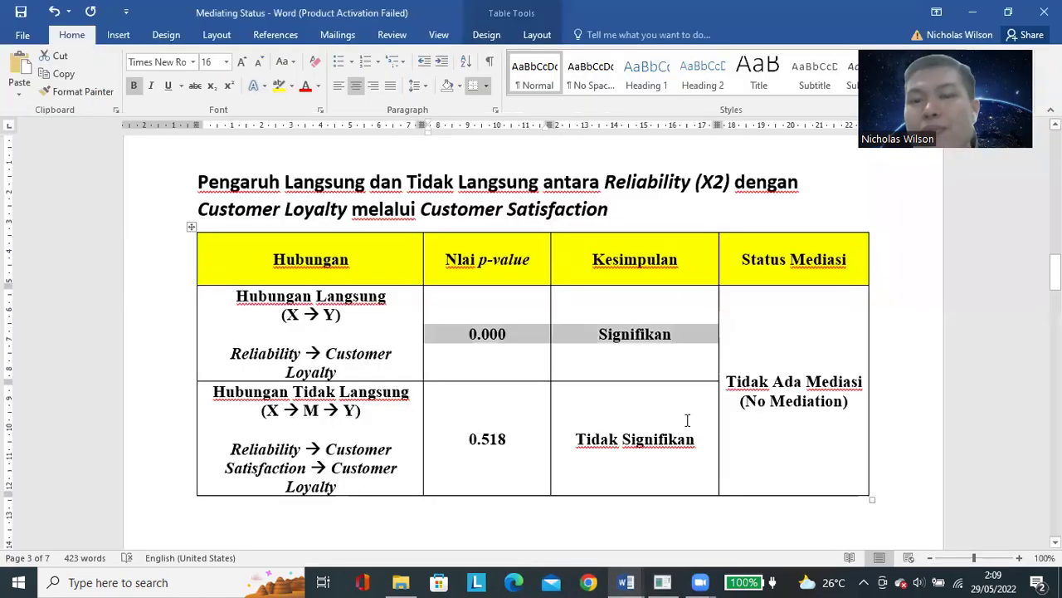
click(501, 441)
click(664, 581)
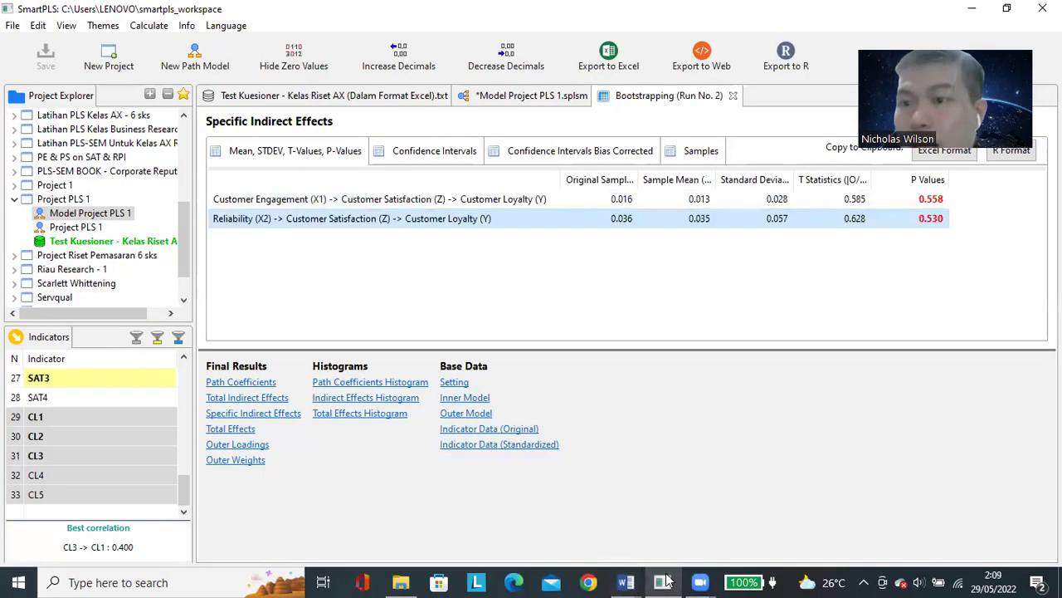
click(666, 579)
key(BackSpace)
key(BackSpace)
text(30)
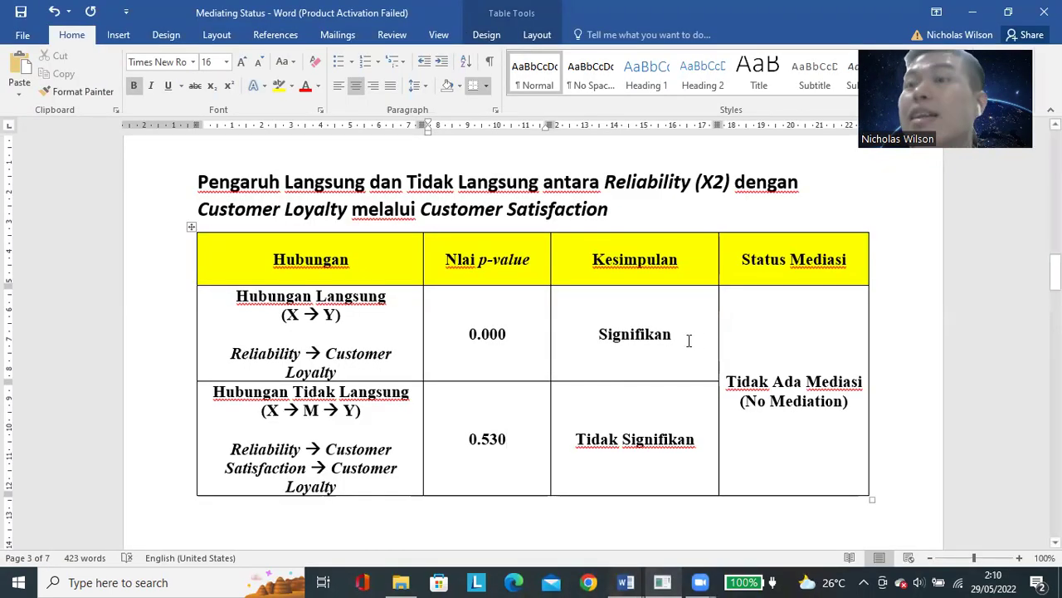
- Review the Reliability table by highlighting the Hubungan Langsung row and the Hubungan Tidak Langsung row with their p-values and conclusions
drag(259, 297, 591, 347)
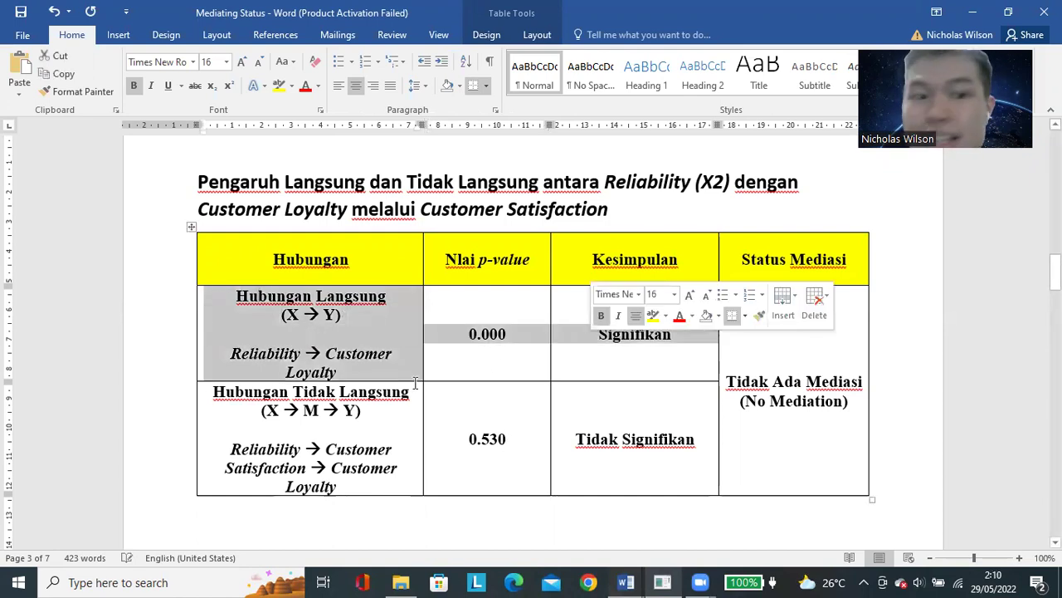
drag(316, 395, 583, 449)
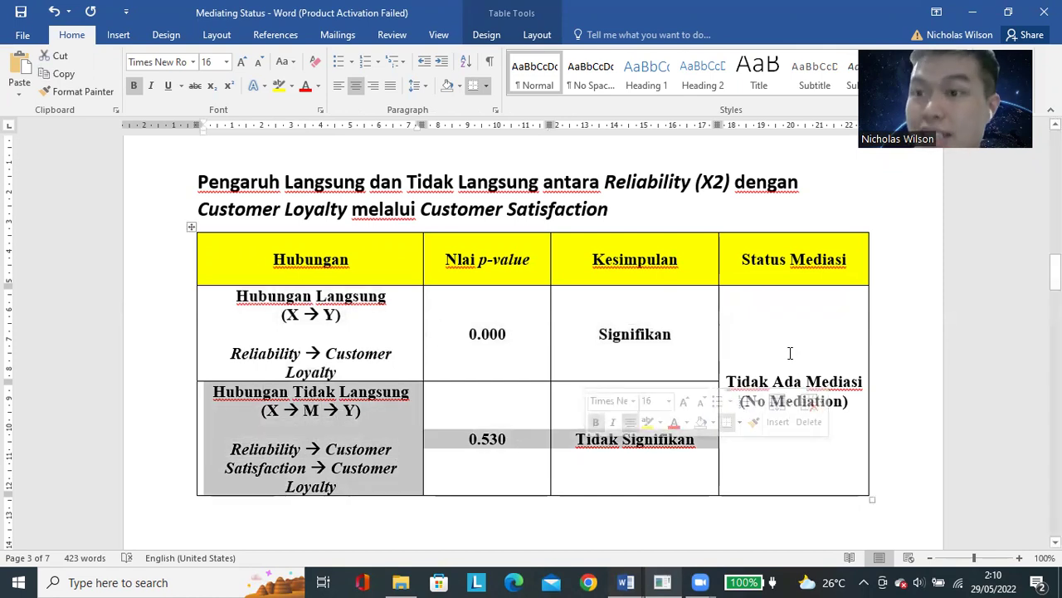